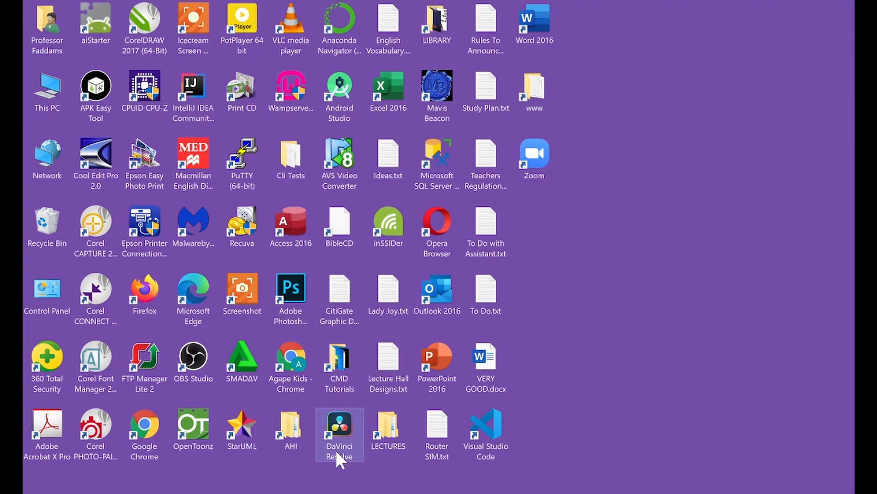
Open High School Admission Form .pdf from the AHI MS Word Project 4 - Admission Form folder and look over its first page
double_click(290, 428)
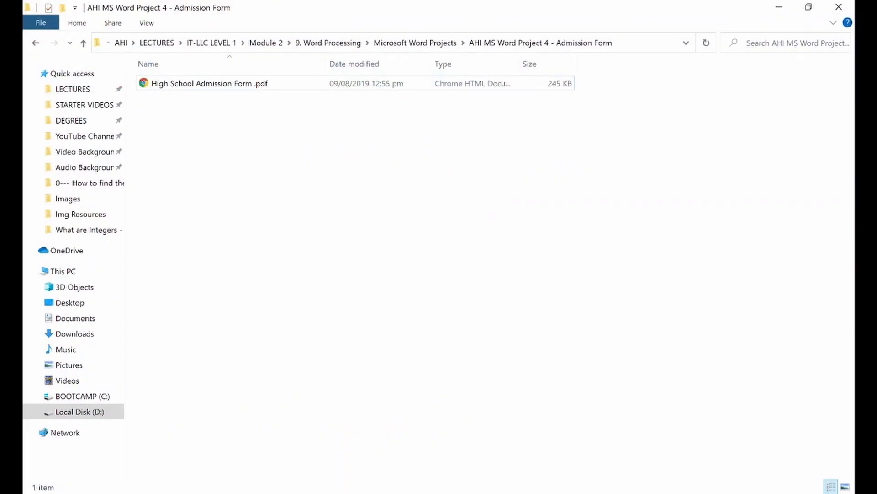
left_click(211, 92)
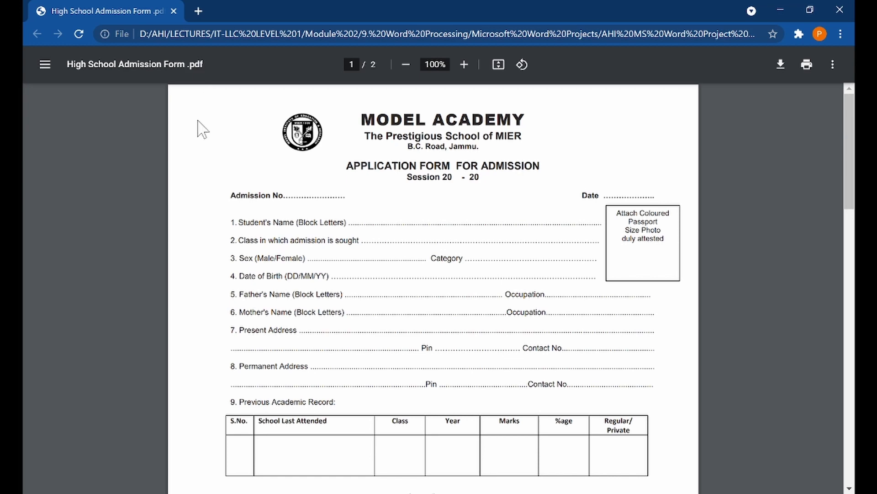
scroll(187, 163, "down", 4)
scroll(187, 159, "down", 3)
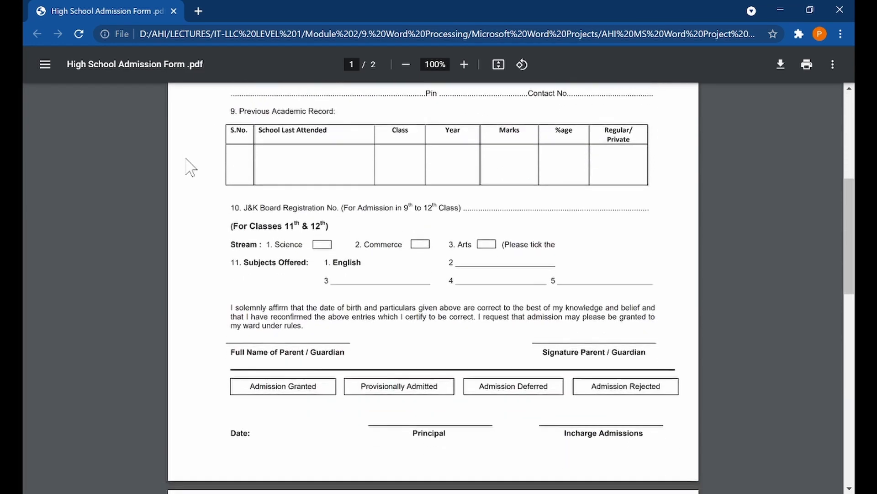
scroll(190, 167, "up", 1)
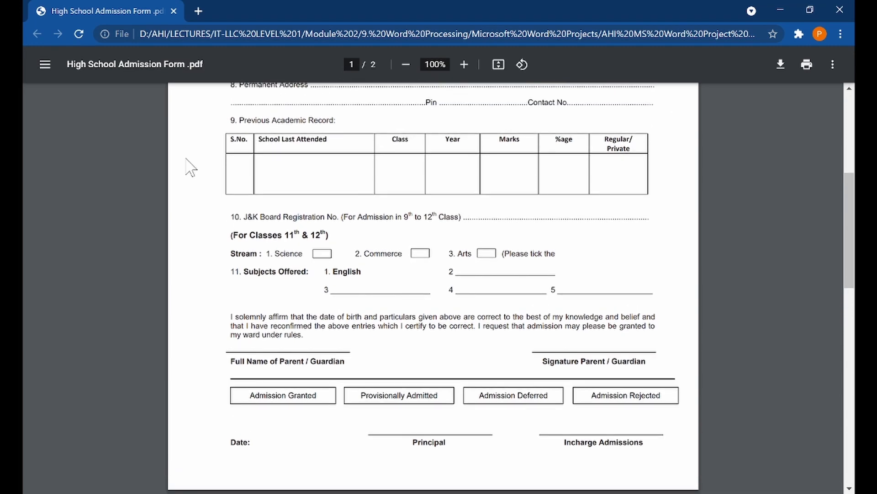
scroll(191, 167, "up", 5)
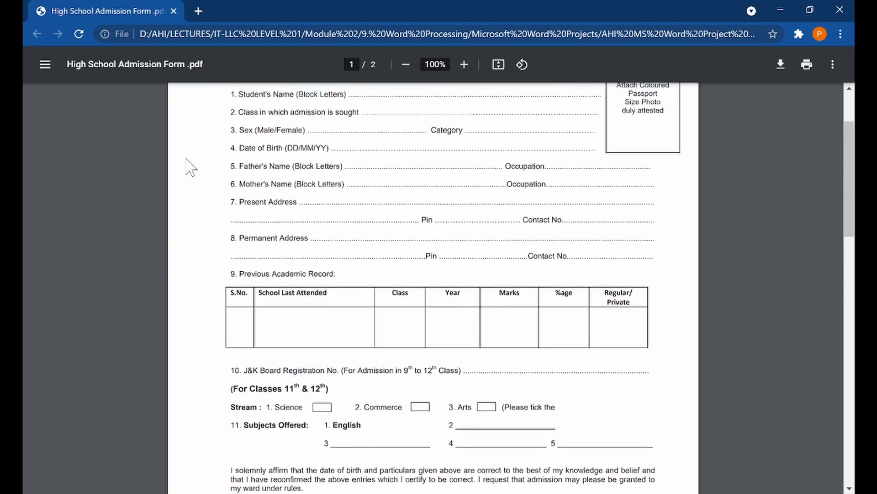
scroll(191, 167, "up", 1)
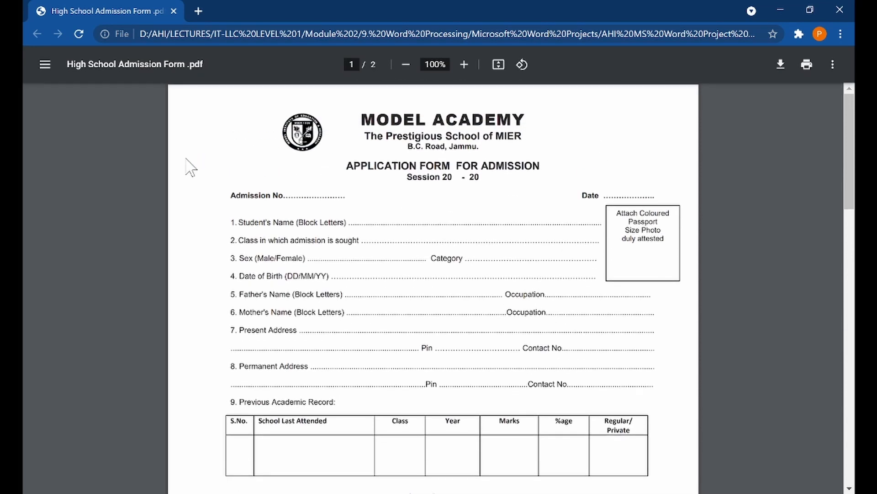
Examine the admission form's layout at 200% magnification and at normal size, from the school header to the Undertaking section
key("super+plus")
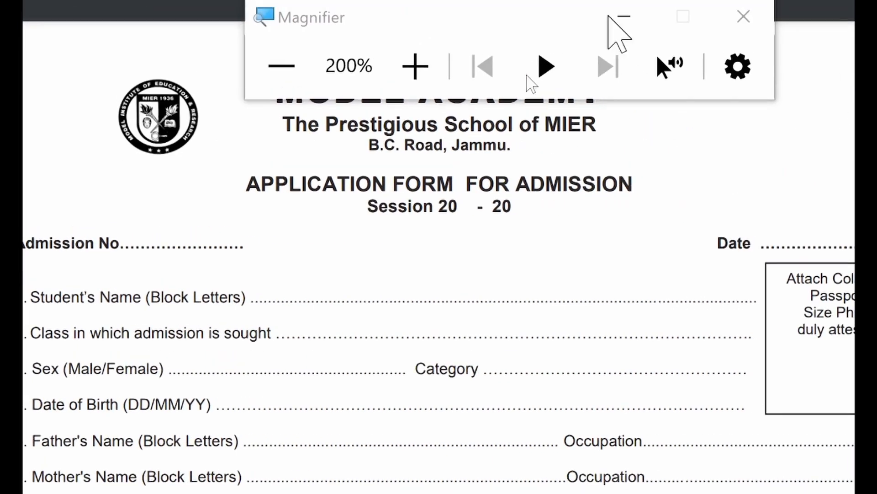
left_click(618, 35)
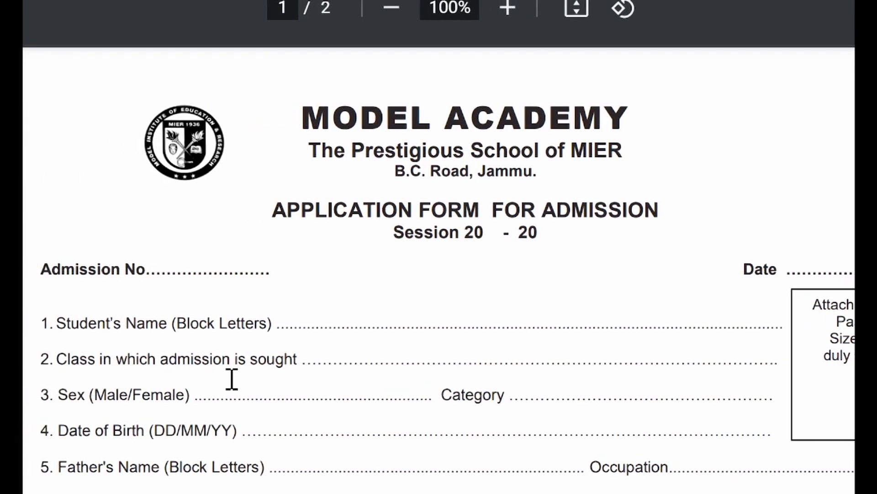
scroll(232, 380, "down", 10)
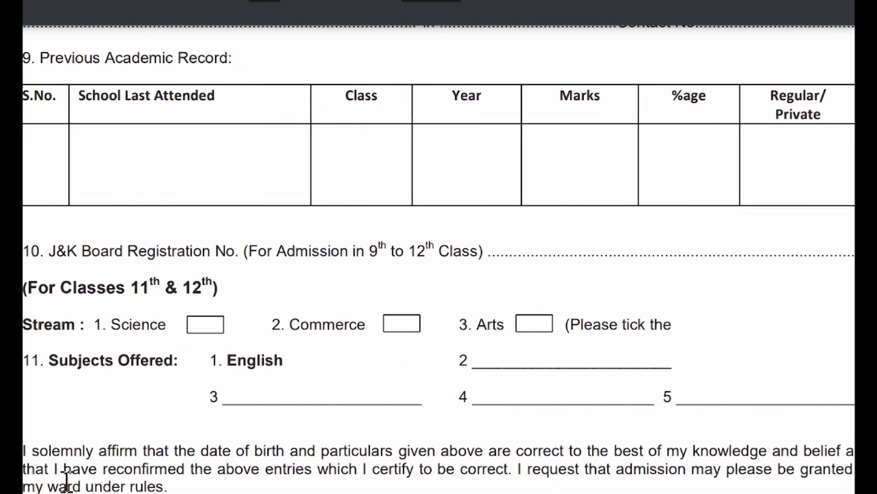
scroll(66, 482, "down", 10)
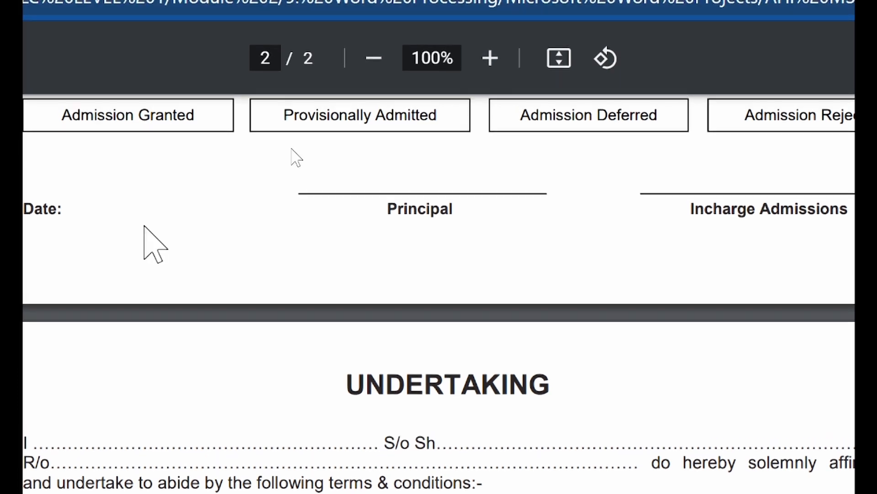
scroll(144, 226, "up", 10)
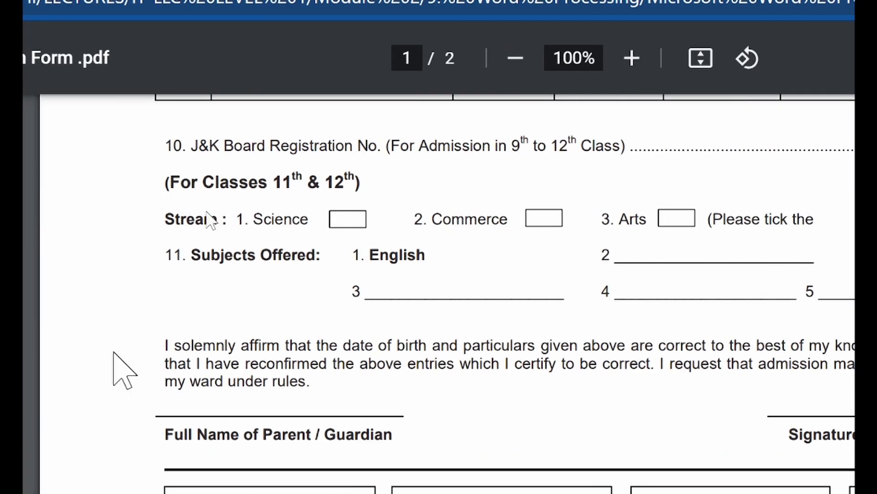
scroll(157, 355, "down", 4)
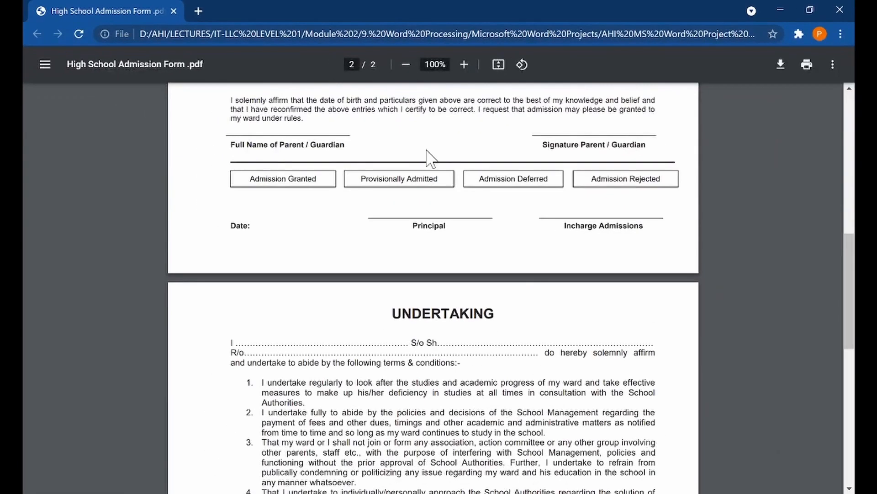
scroll(428, 155, "up", 1)
scroll(426, 155, "up", 3)
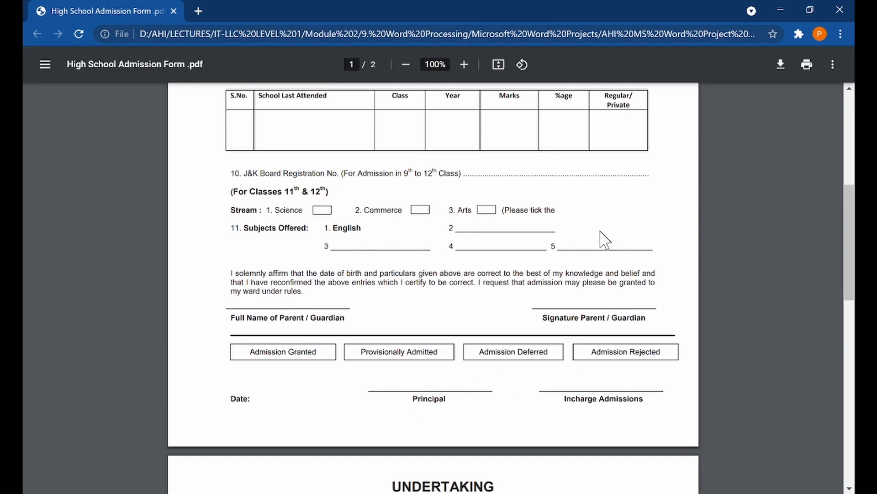
scroll(603, 237, "up", 1)
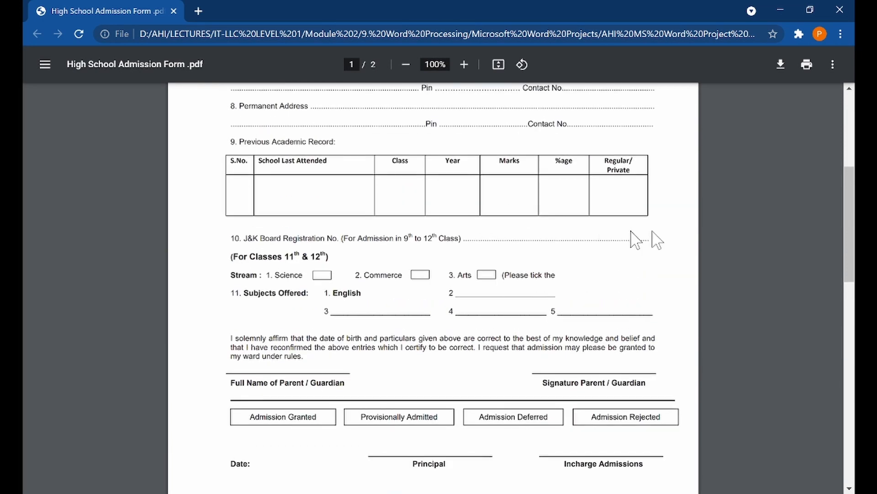
left_click(849, 488)
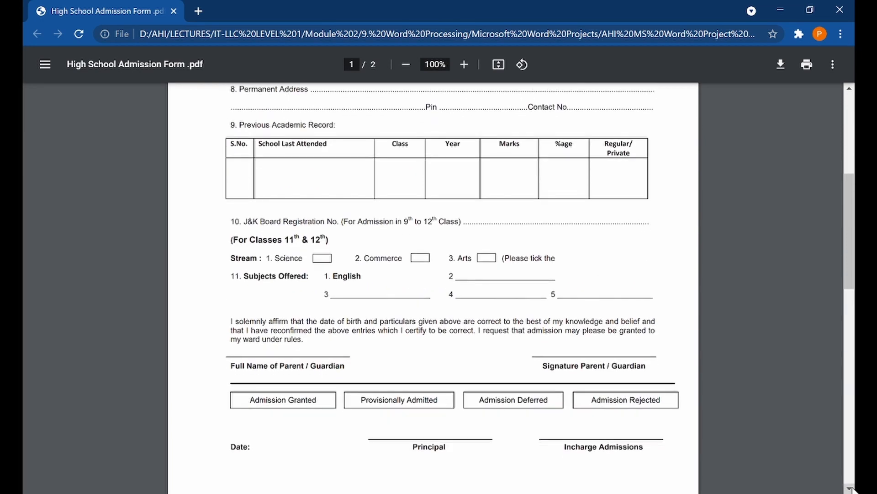
left_click_drag(854, 250, 854, 148)
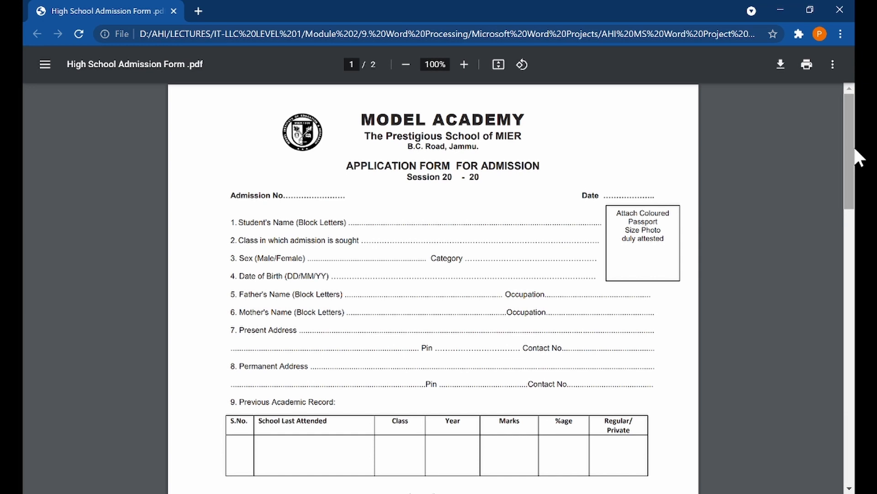
Minimize the form and folder windows, switch to Word, create a blank document and dismiss the Office updates notice
left_click(785, 11)
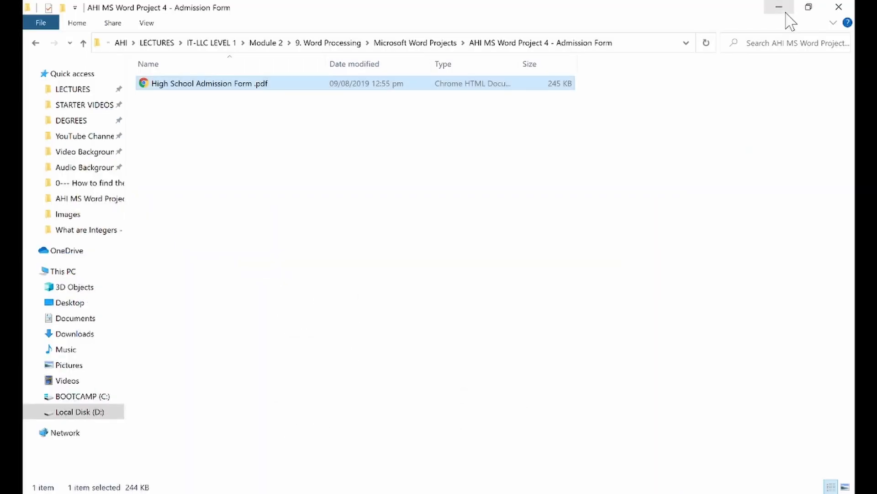
left_click(774, 10)
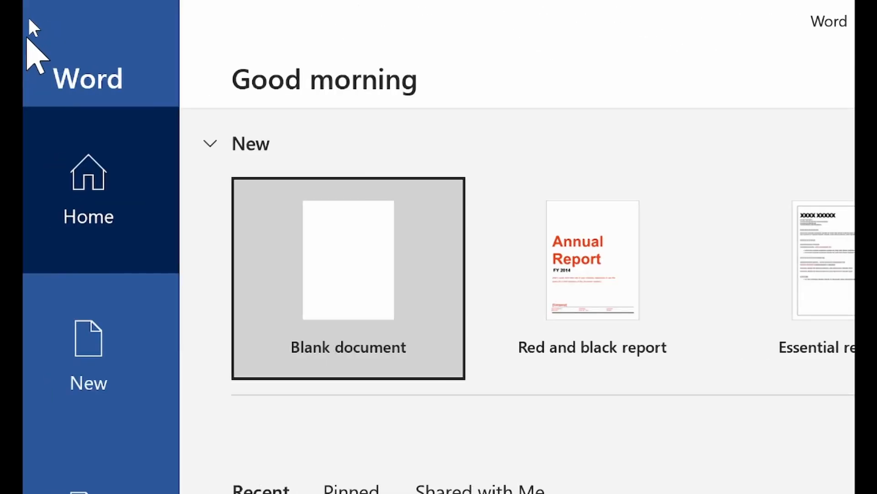
left_click(376, 236)
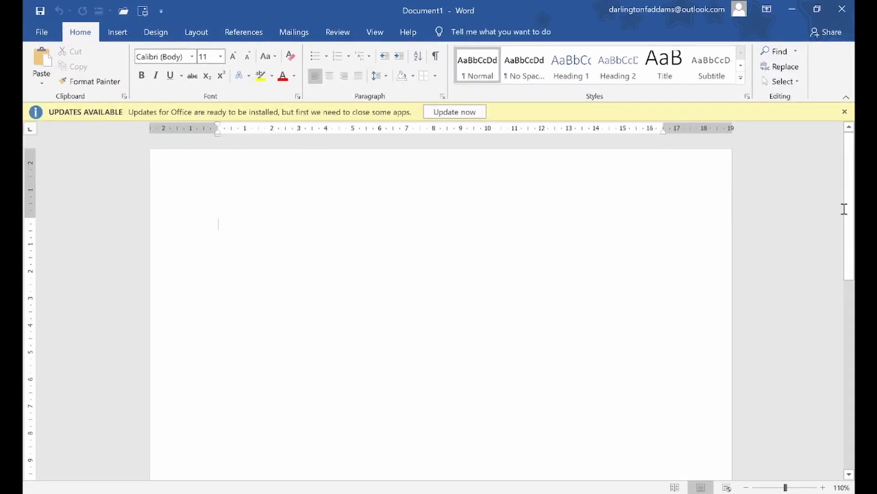
left_click(844, 111)
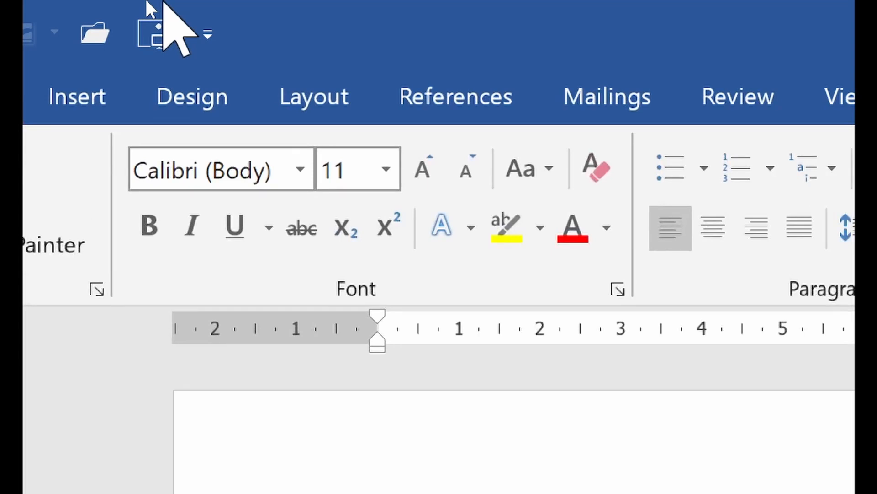
Set the document's paper size to A4 (21 cm x 29.7 cm)
left_click(342, 90)
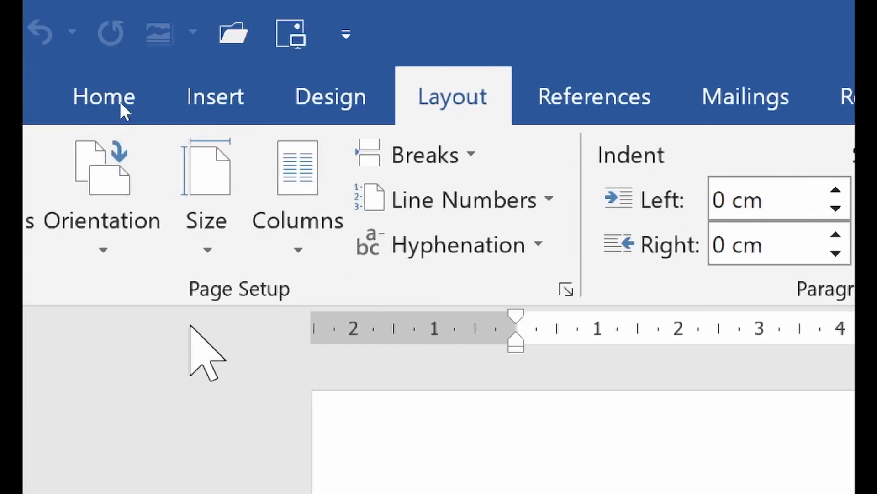
left_click(72, 253)
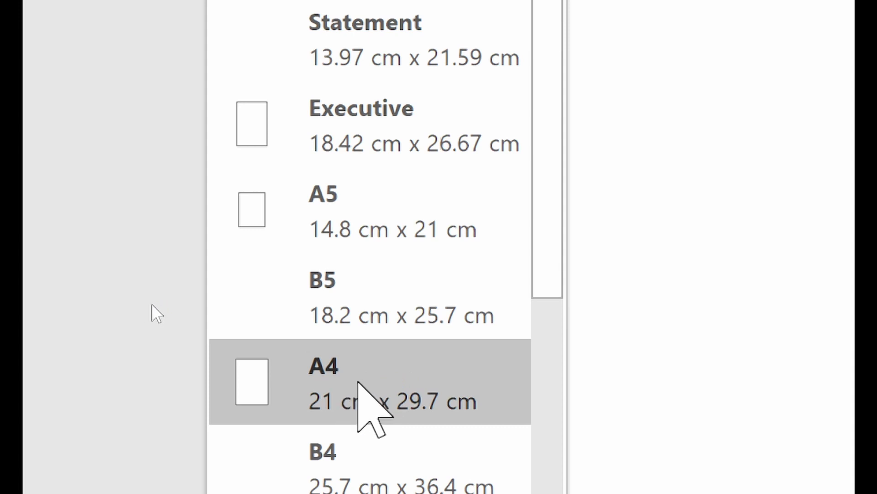
left_click(362, 382)
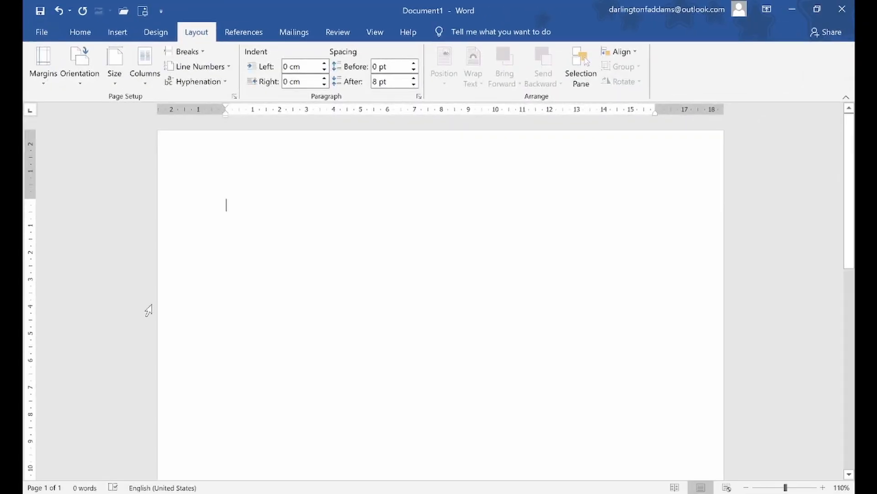
scroll(322, 307, "down", 5)
scroll(321, 307, "up", 8)
Check the reference form, then enter "MODEL ACADEMY" and "The Prestigious School of MIER" as the first two lines
key("alt+Tab")
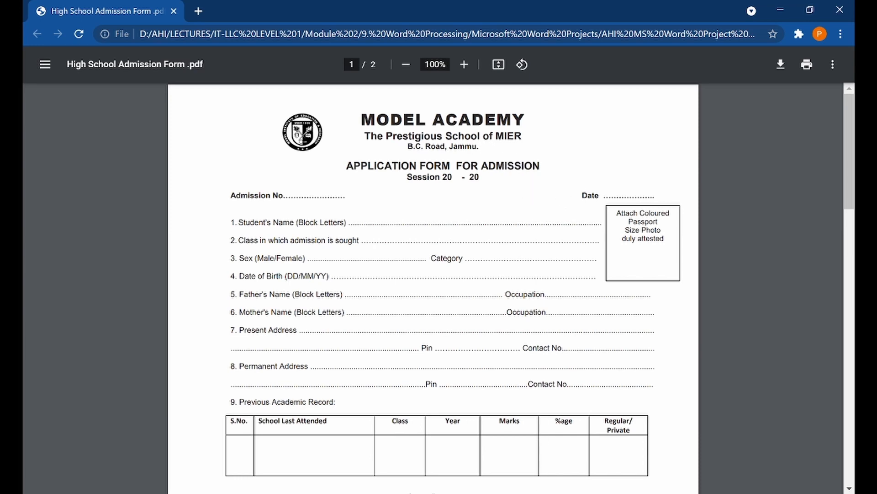
left_click(543, 493)
type("MODEL ACADEMY ")
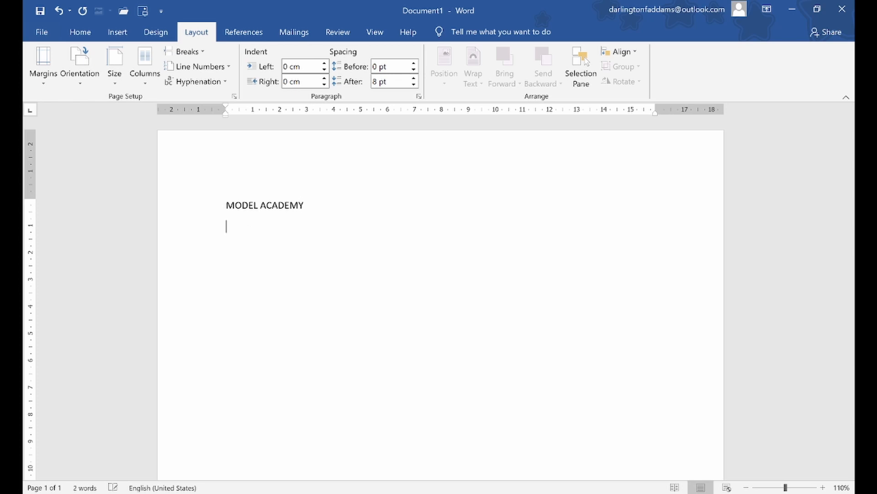
type("The Prestigious School of MIER")
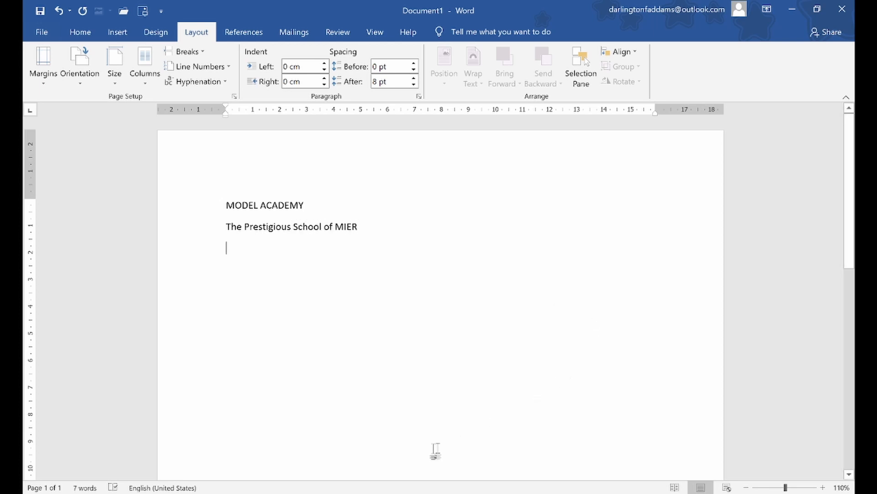
Add the school's address from the reference form as the third line, without the final period
left_click(393, 492)
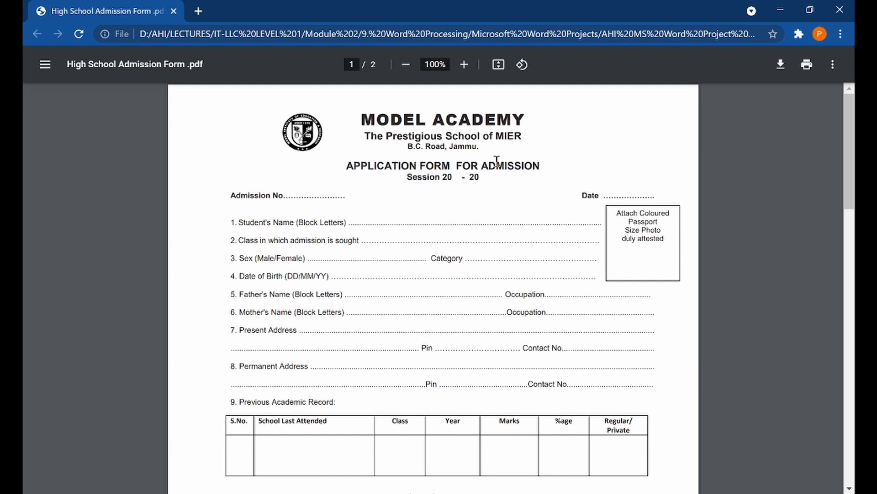
left_click(781, 10)
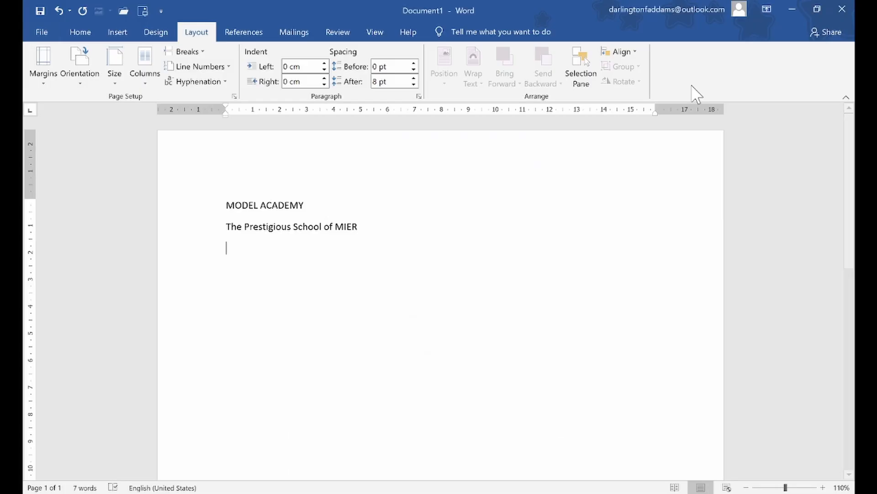
type("B.C. Road, Jammu.")
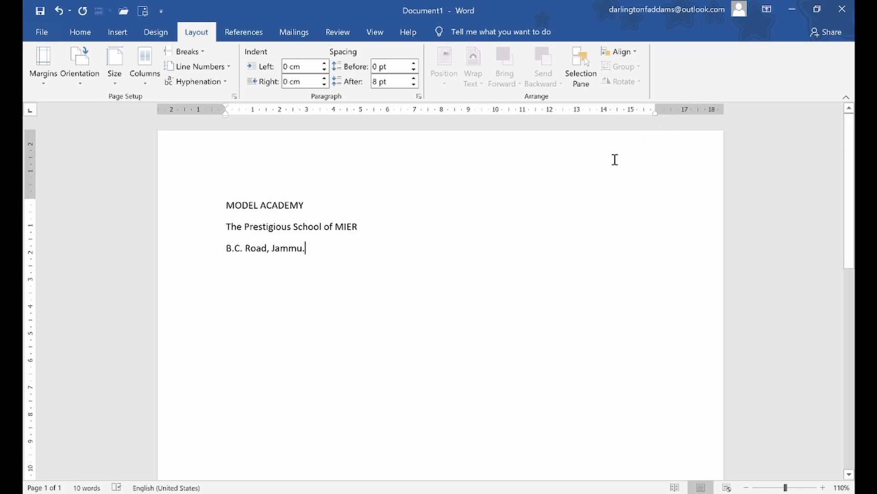
key("BackSpace")
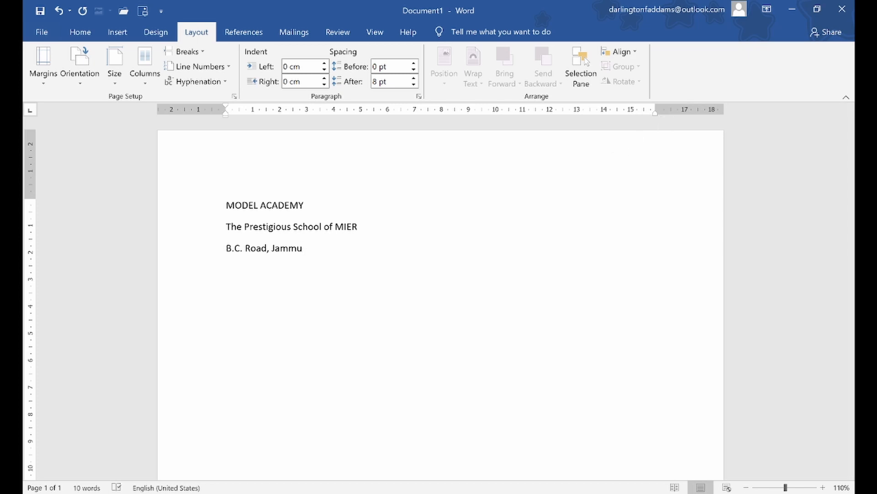
Leave a blank line below the address and enter the form title "APPLICATION FORM FOR ADMISSION"
key("alt+Tab")
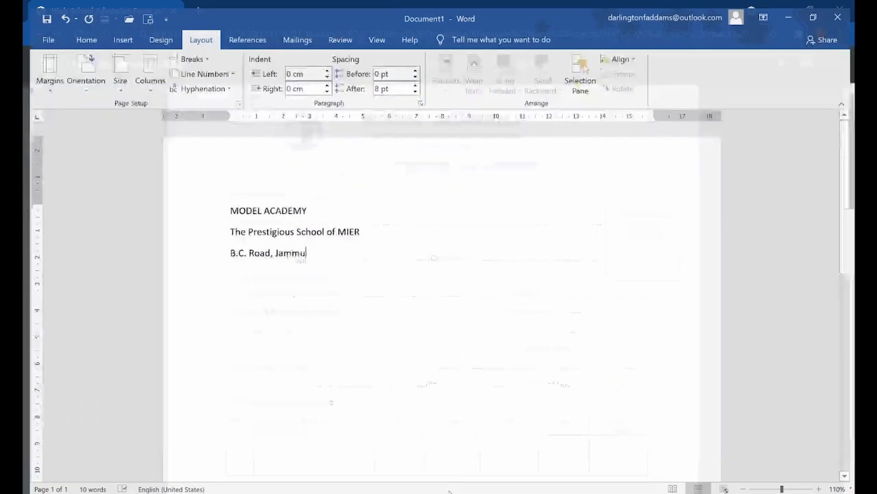
key("Return")
key("Return")
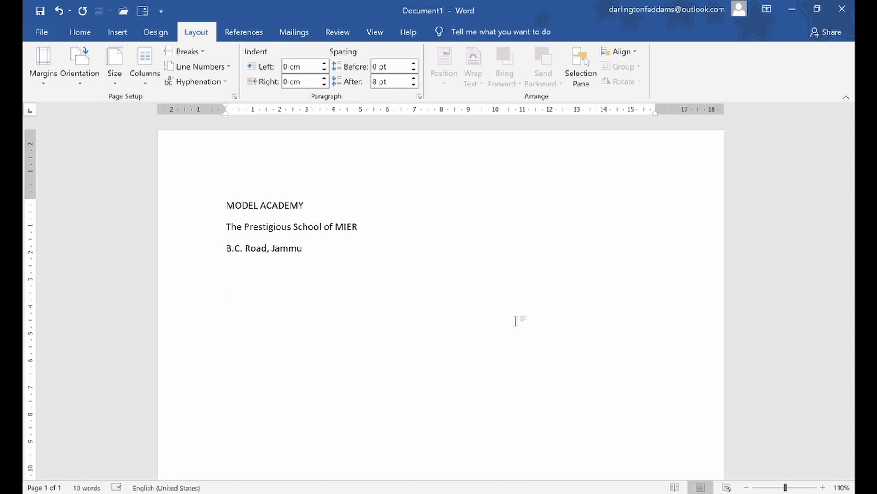
type("APLICA")
key("BackSpace")
key("BackSpace")
key("BackSpace")
key("BackSpace")
type("PLICATION FORM FOR ADMISSION")
key("Return")
Check the session line in the reference form and enter "Session 20 - 20" below the title
left_click(462, 493)
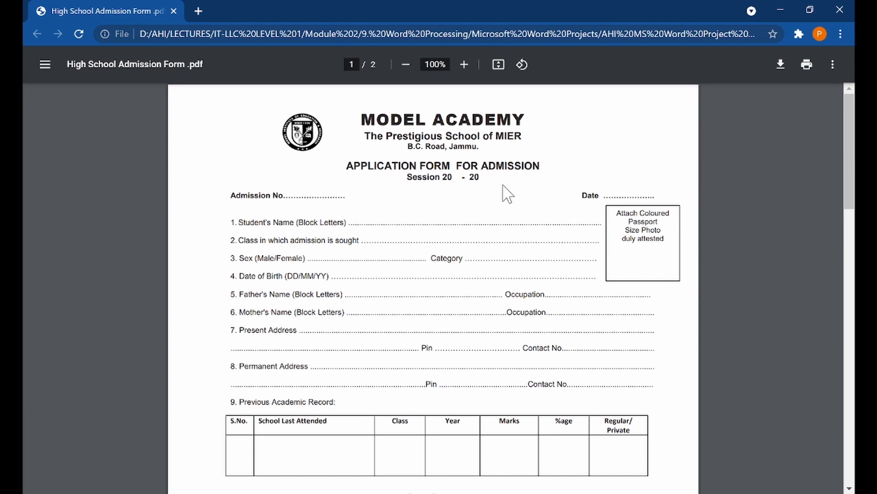
key("alt+Tab")
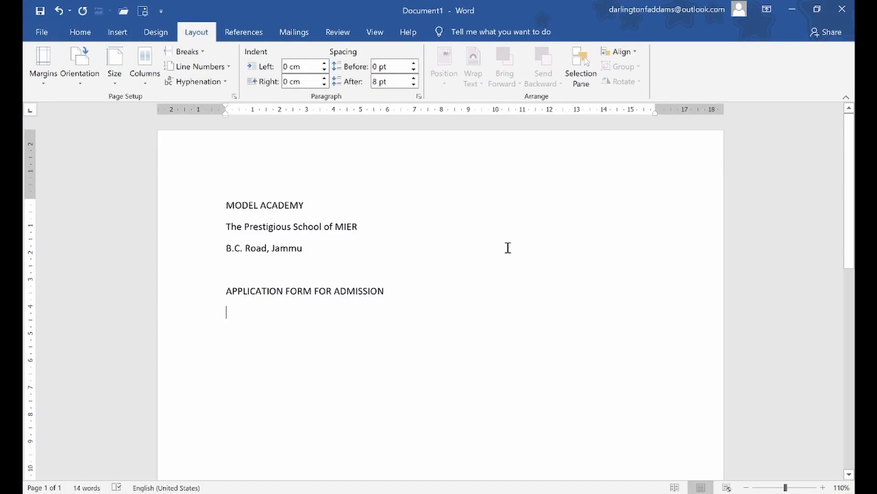
type("Session 20 - 20")
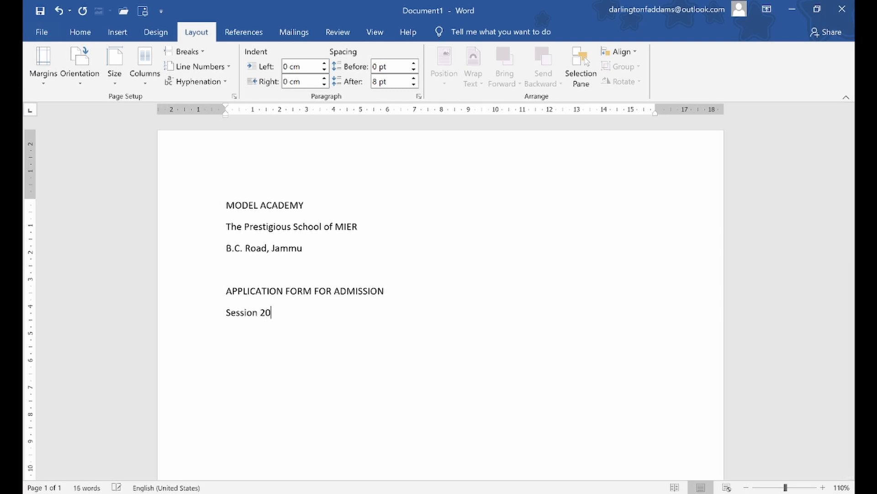
Leave a blank line below the session line, check the reference form, and enter "Admission No" followed by a dotted line
key("Return")
key("Return")
key("alt+Tab")
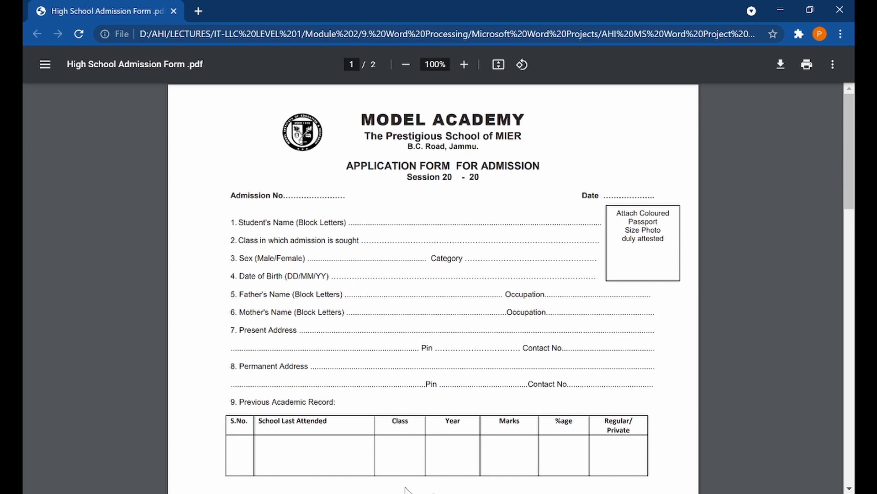
key("alt+Tab")
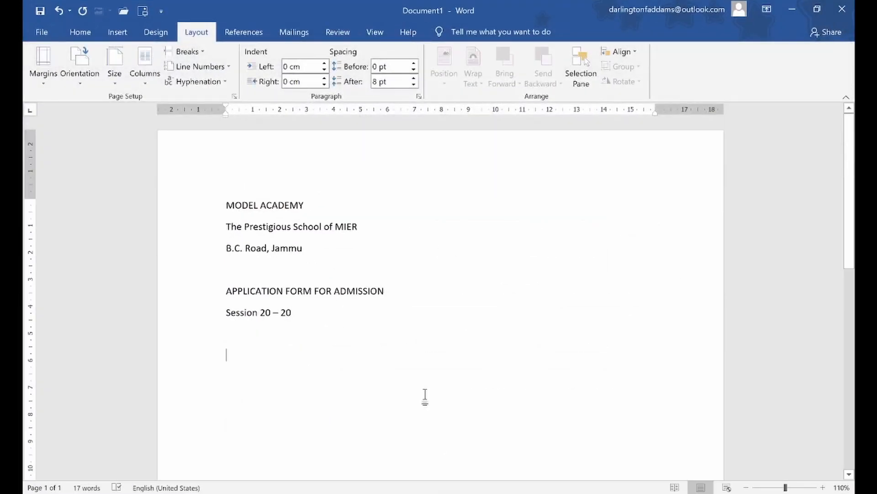
type("Admission No ...................................")
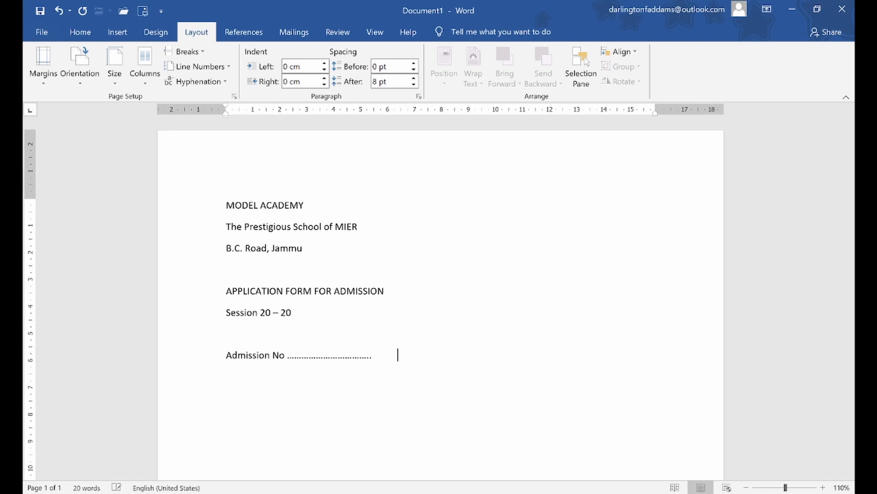
Add "Date" with a short dotted line near the right margin, on the same line as "Admission No"
key("Tab")
key("Tab")
key("Tab")
key("Tab")
key("Tab")
key("Tab")
type("Date ..............")
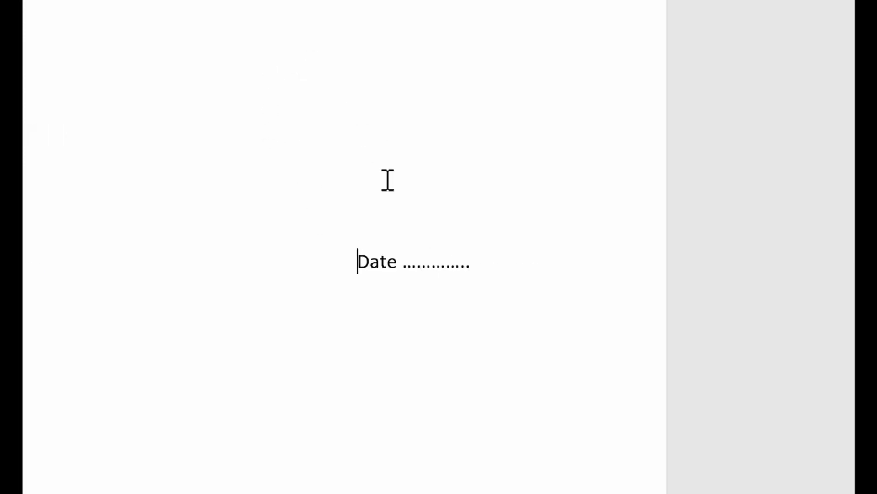
Lengthen the dotted line after "Date" with more dots until it reaches the right margin
left_click(433, 267)
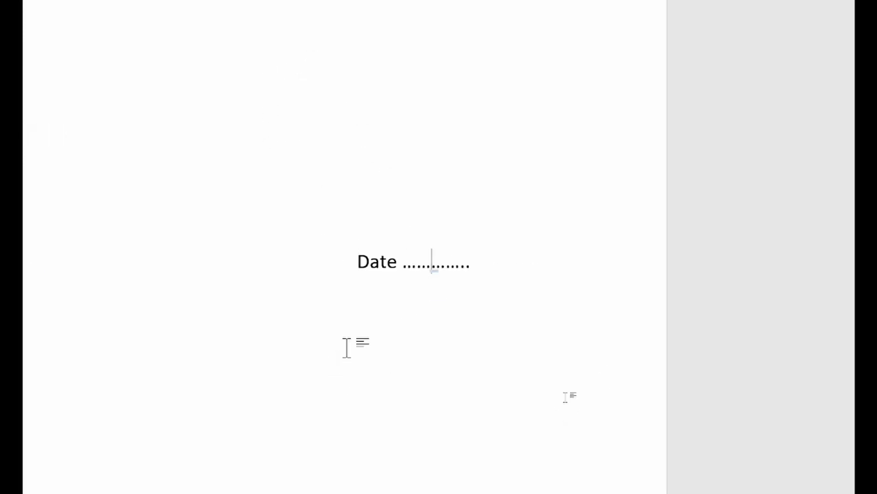
left_click(417, 268)
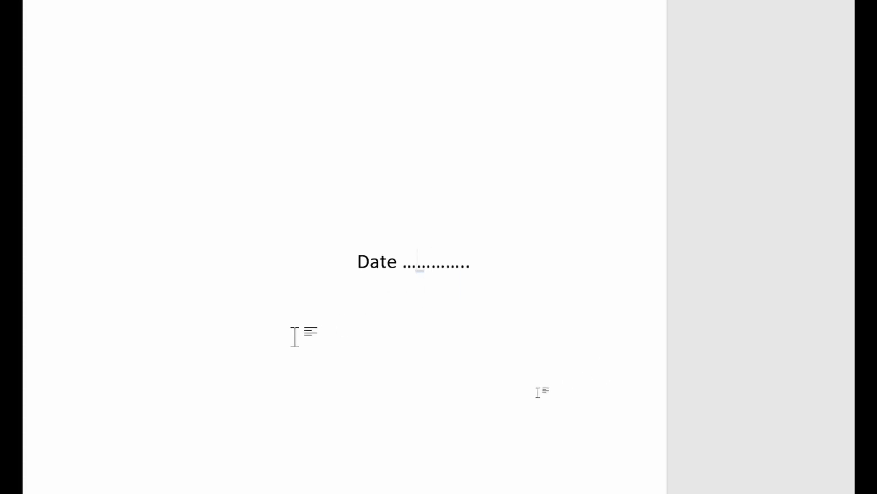
type("..........")
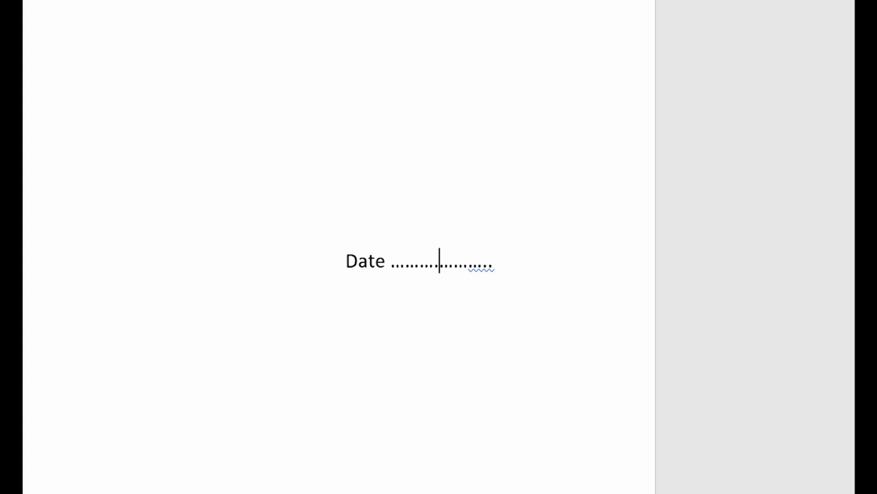
type(".")
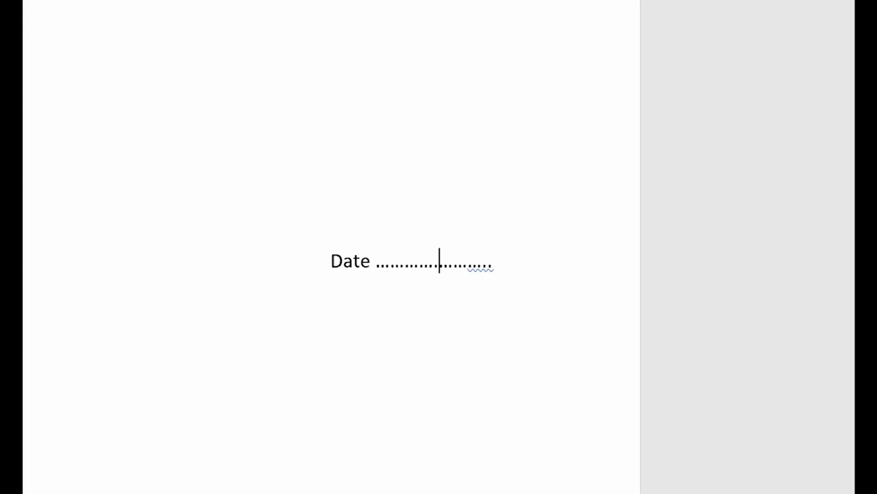
type("..")
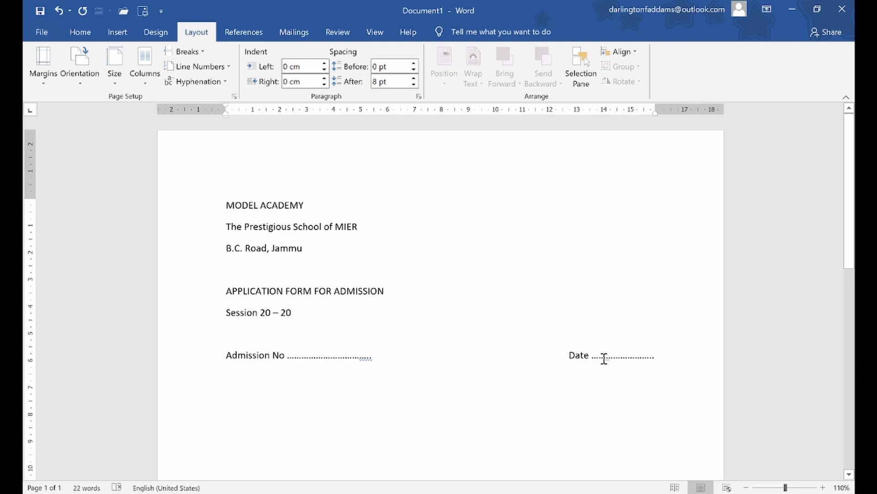
Add two new lines below the Admission No and Date line, checking the layout against the reference form
left_click(281, 397)
left_click(680, 366)
key("Return")
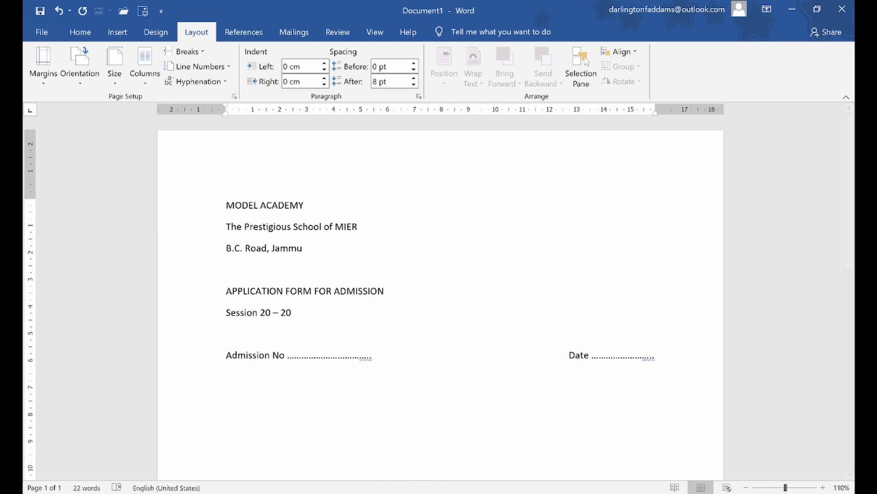
left_click(377, 492)
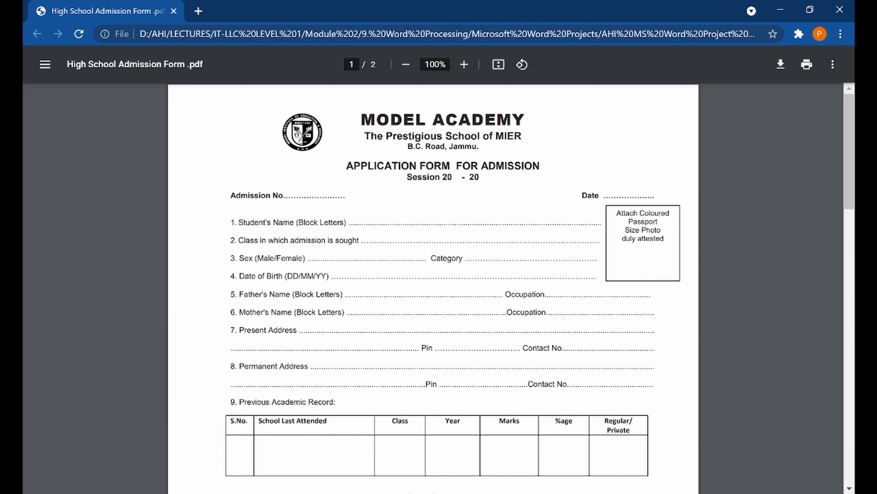
left_click(377, 493)
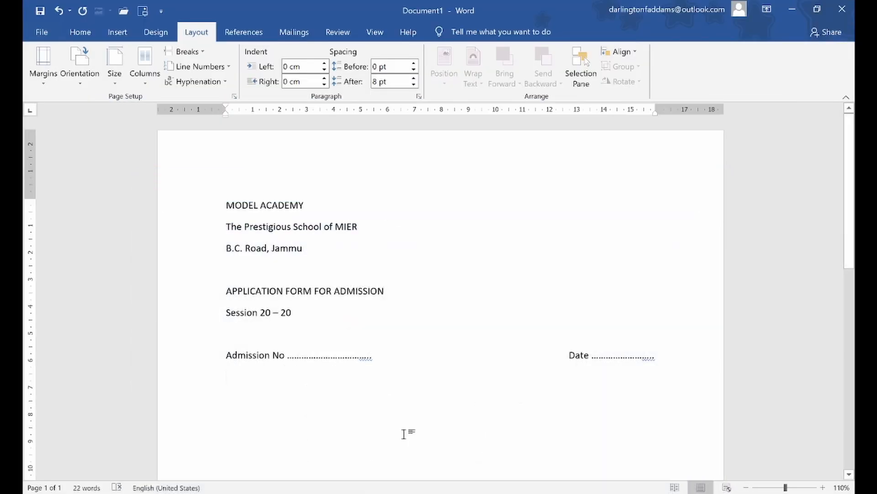
key("Return")
Check the reference form's heading, then set the "MODEL ACADEMY" line to the Arial Black font
left_click(299, 402)
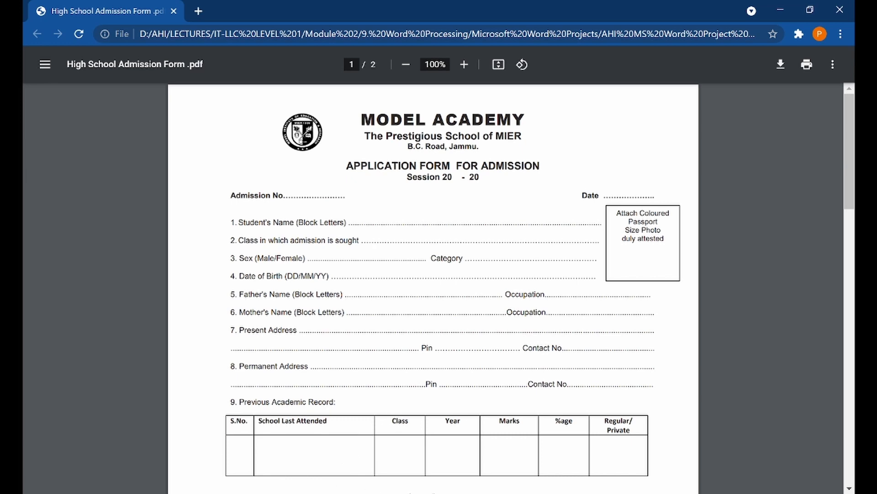
left_click(375, 493)
left_click(181, 208)
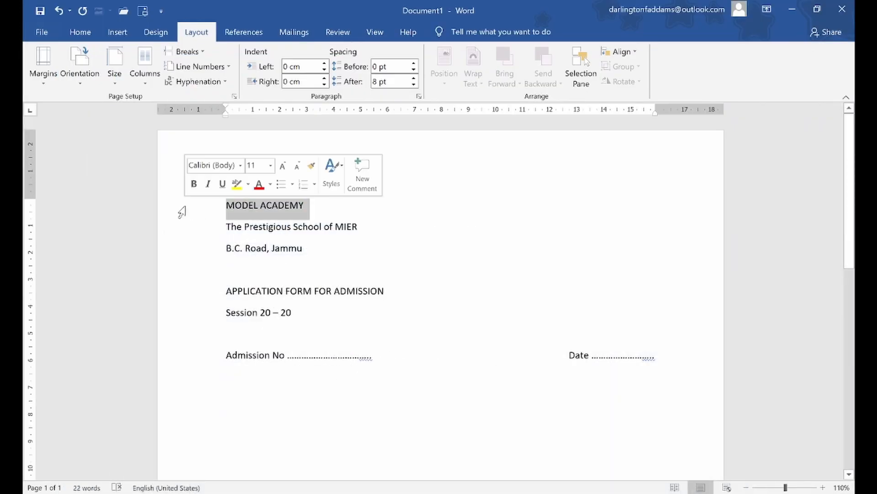
left_click(85, 28)
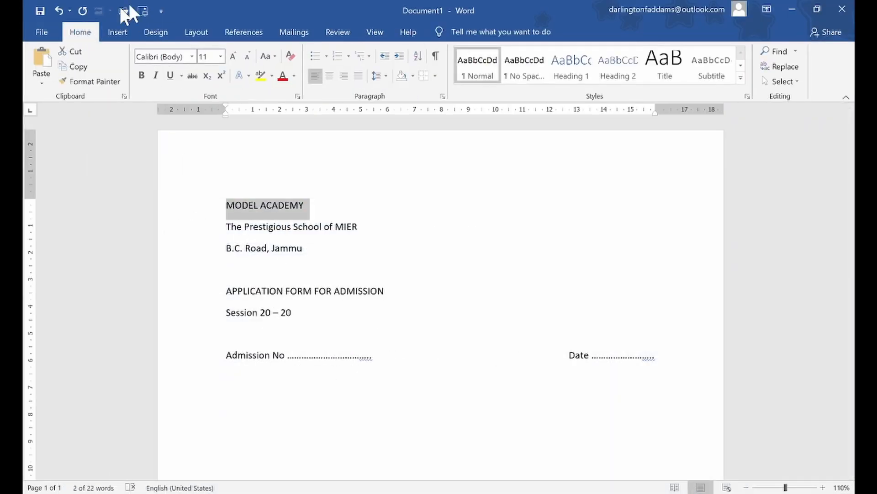
left_click(192, 57)
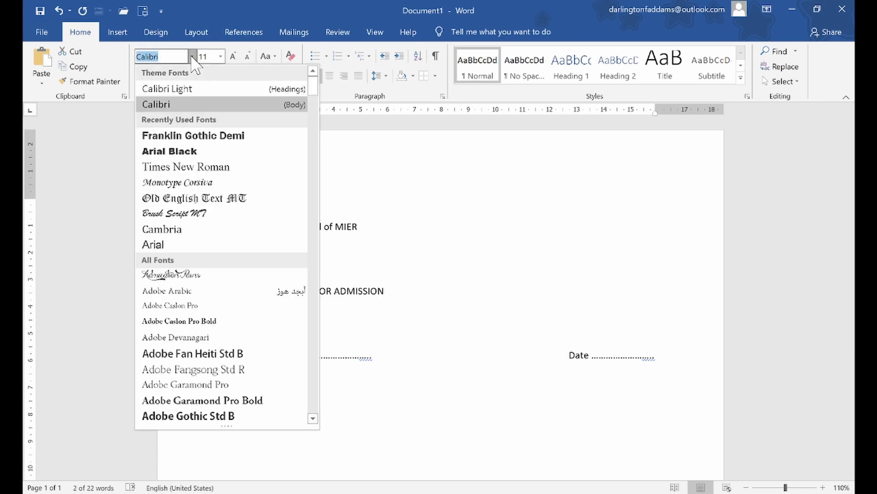
left_click(179, 153)
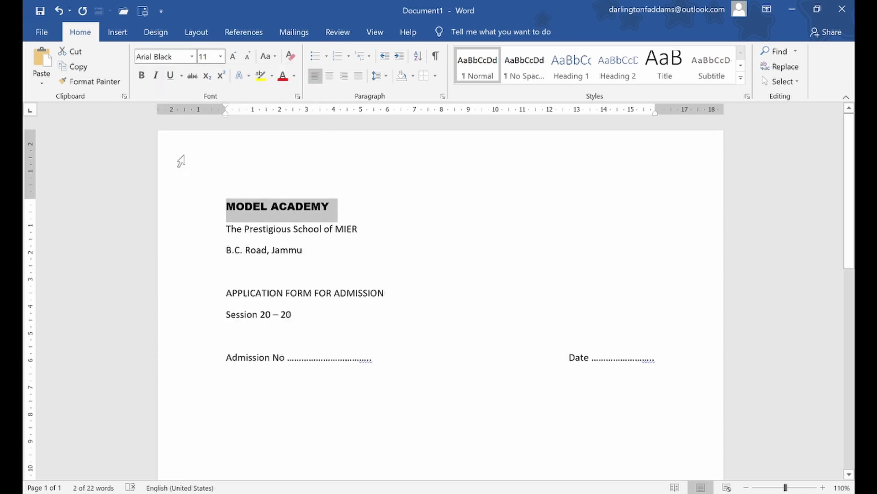
Compare the "MODEL ACADEMY" heading with the reference form and set its font size to 18
left_click(332, 493)
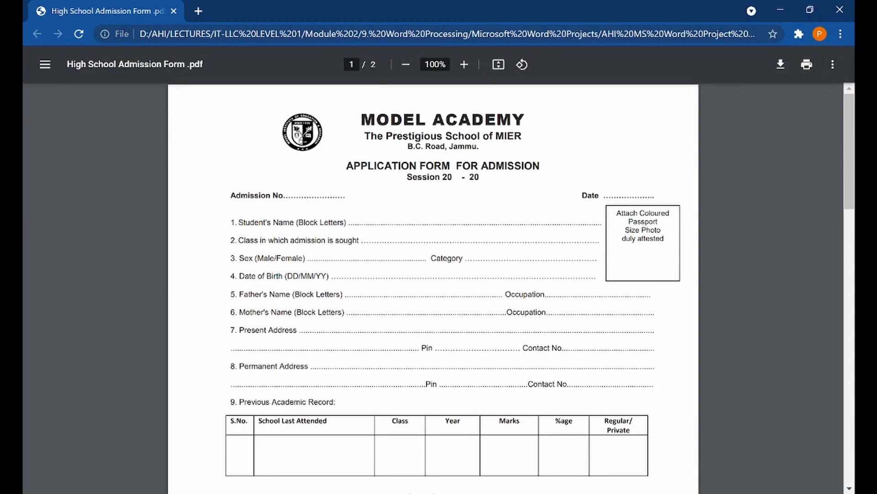
left_click(333, 493)
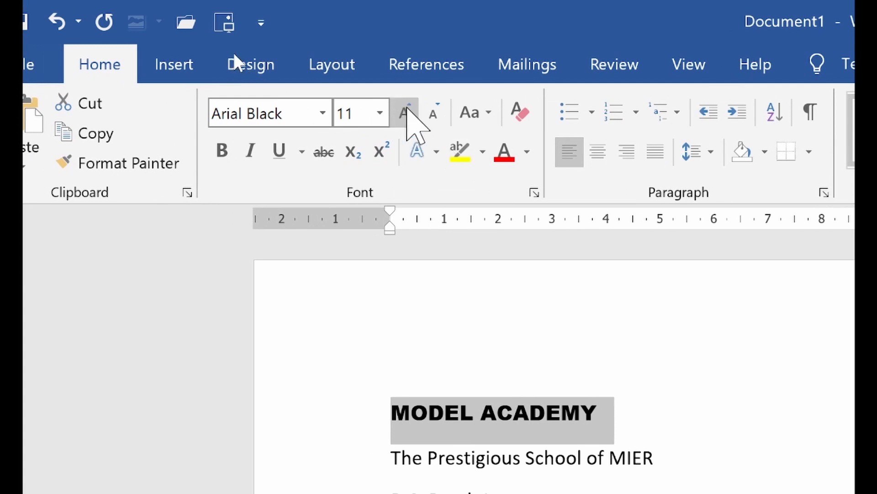
left_click(406, 109)
left_click(406, 109)
left_click(406, 110)
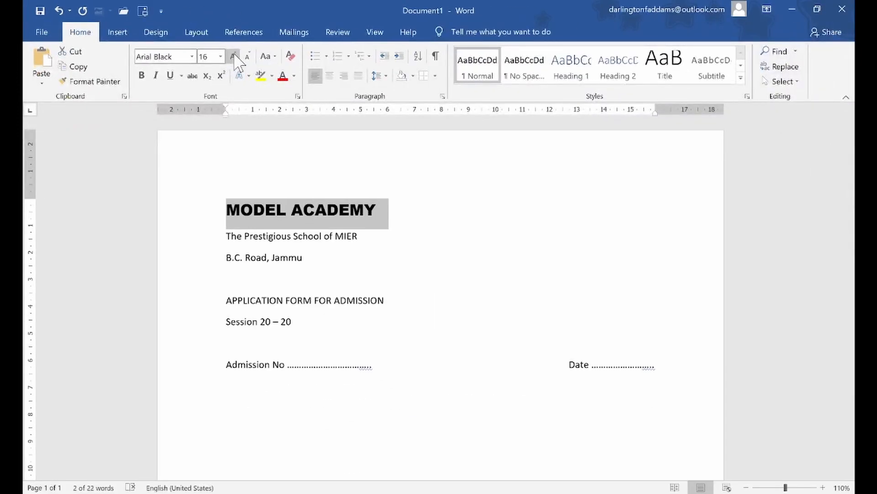
left_click(234, 56)
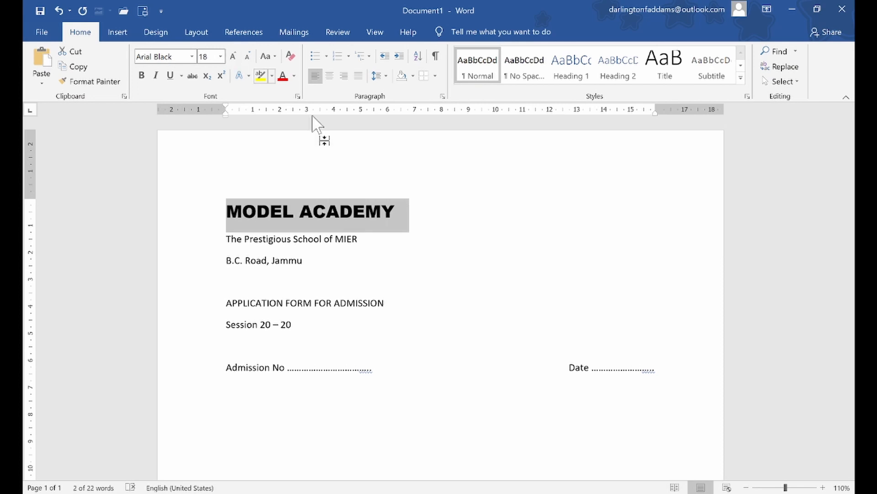
left_click(234, 56)
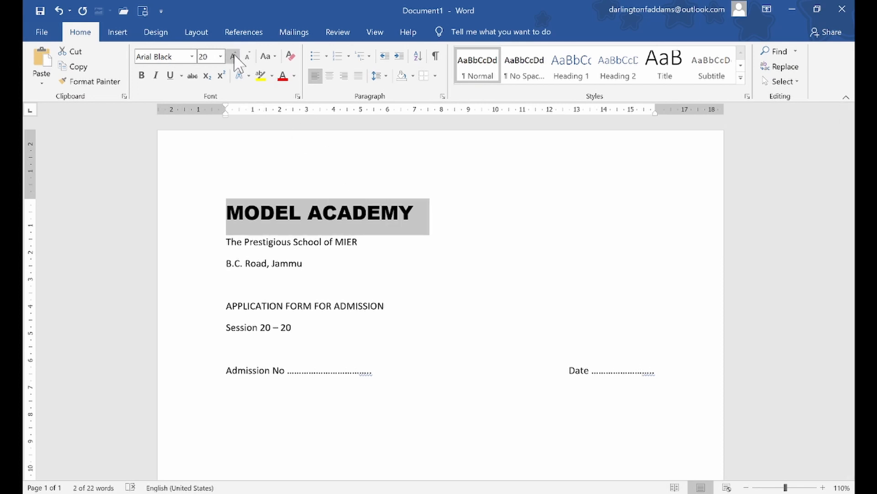
key("alt+Tab")
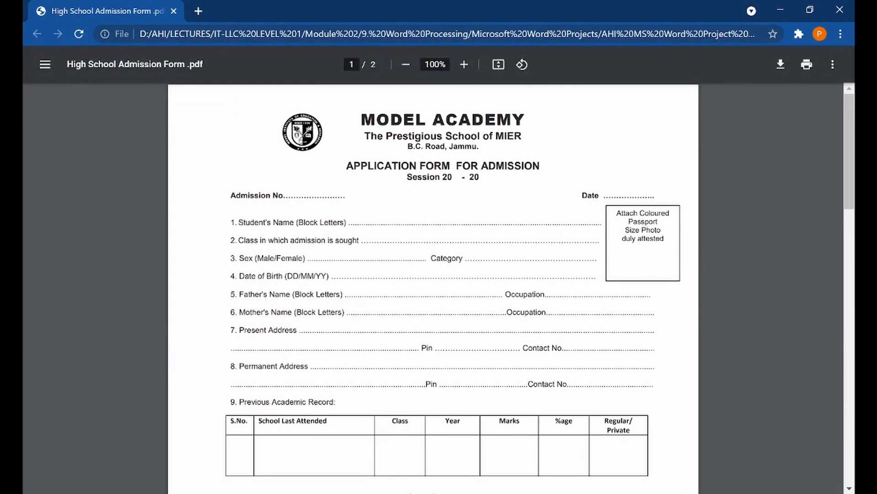
key("alt+Tab")
left_click(247, 55)
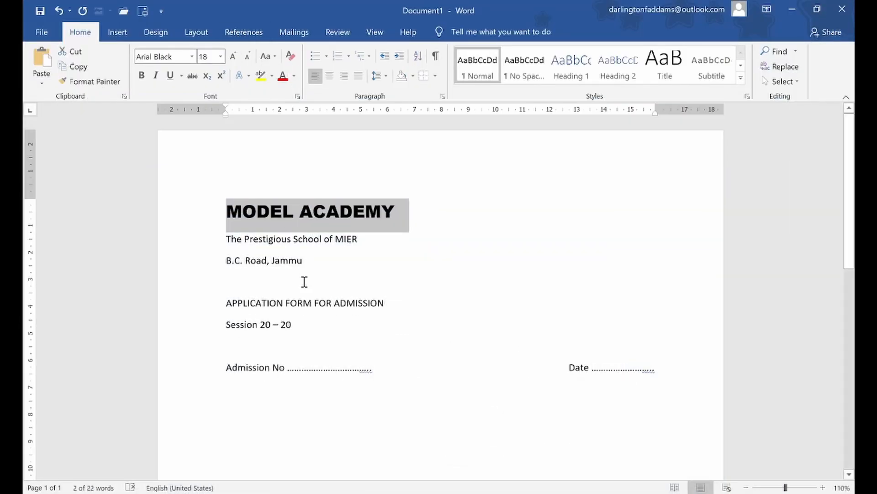
left_click(302, 261)
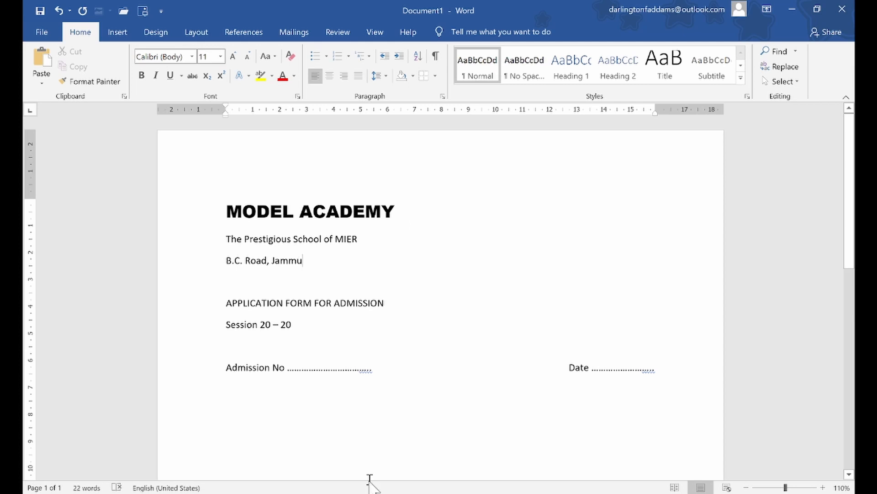
Check the reference form, then make "The Prestigious School of MIER" and the address line bold at size 12
key("alt+Tab")
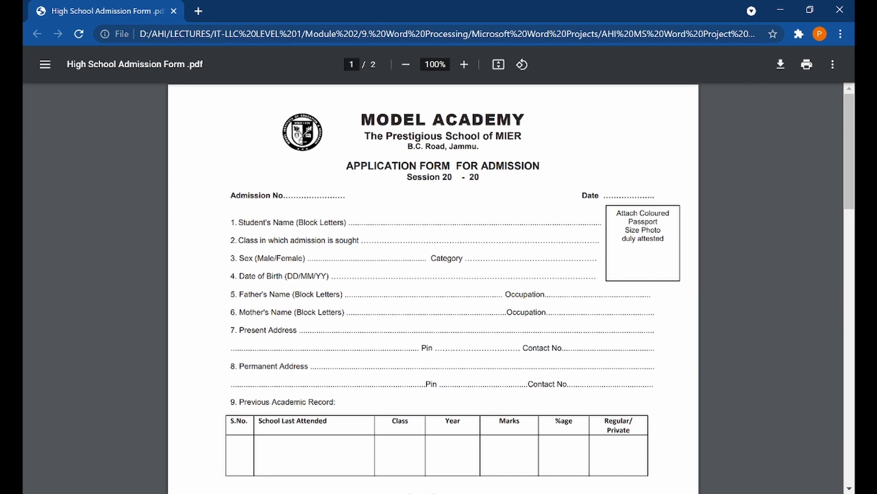
key("alt+Tab")
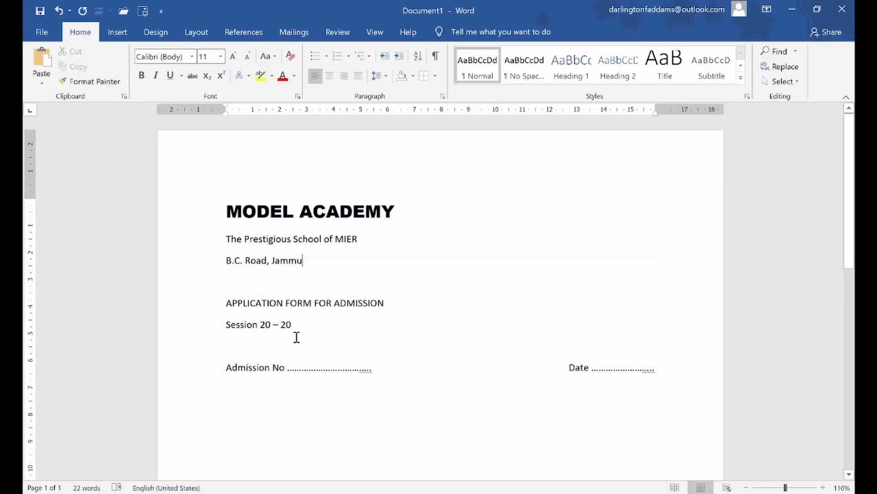
left_click_drag(196, 244, 196, 262)
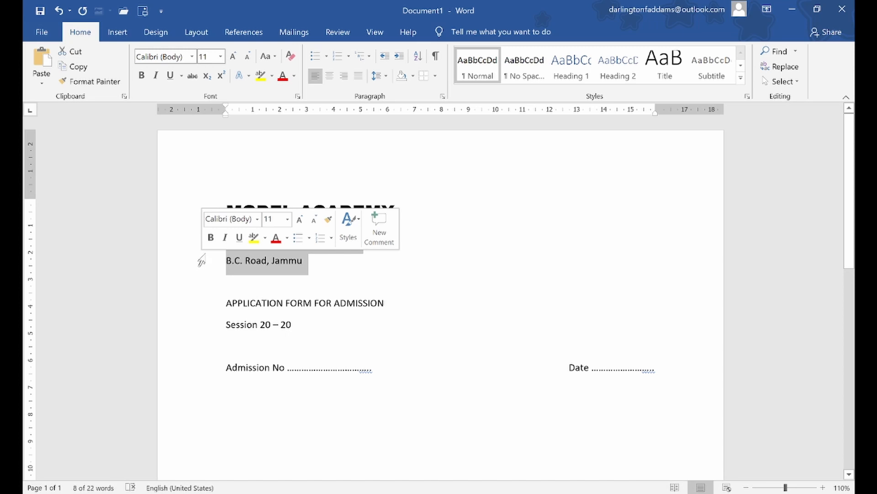
left_click(210, 238)
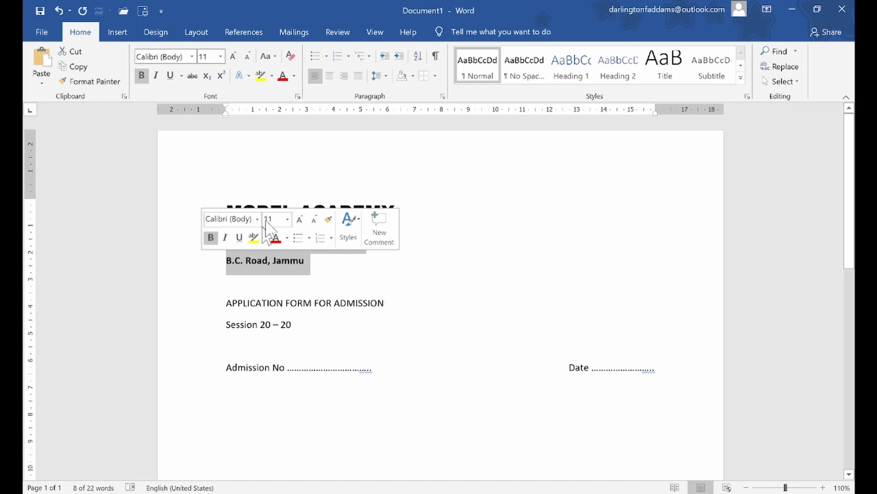
left_click(234, 57)
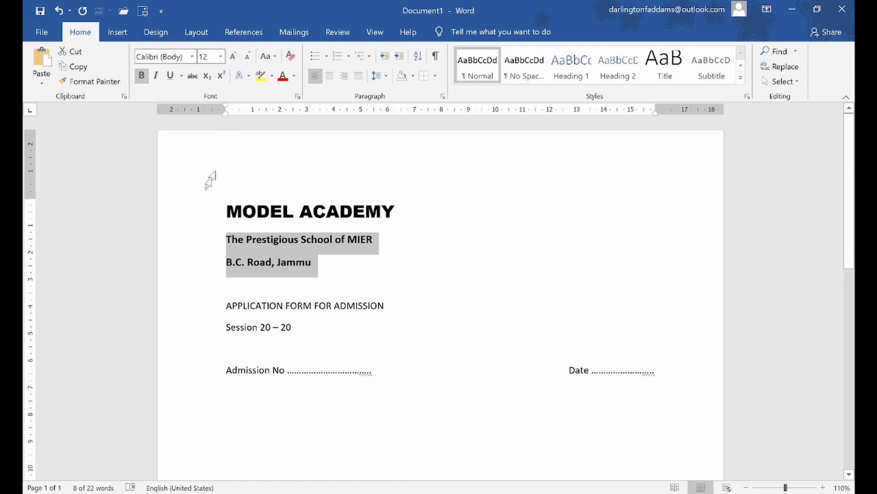
Center the school name, tagline and address lines, then compare them with the reference form
left_click_drag(186, 214, 207, 263)
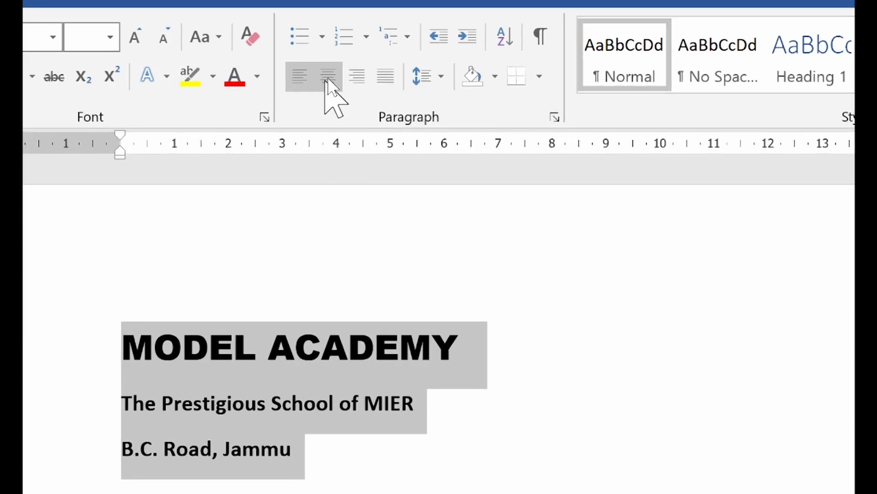
left_click(327, 79)
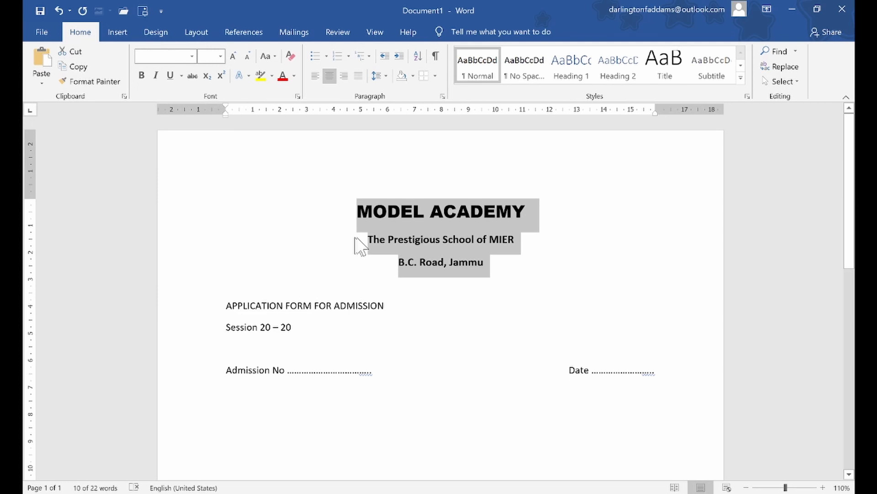
left_click(398, 245)
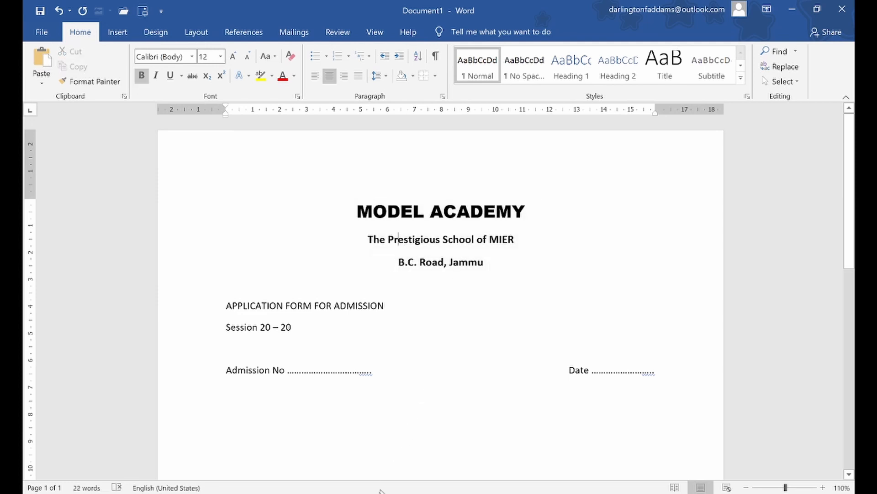
mouse_move(357, 493)
left_click(356, 492)
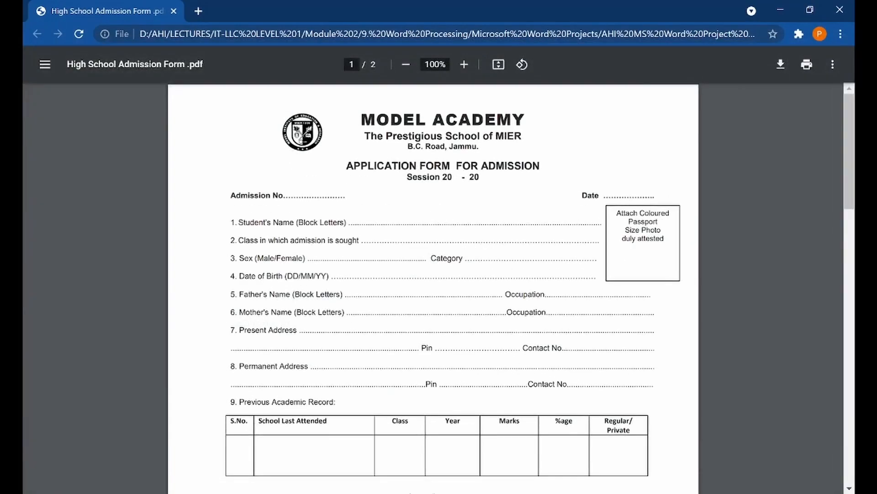
left_click(357, 492)
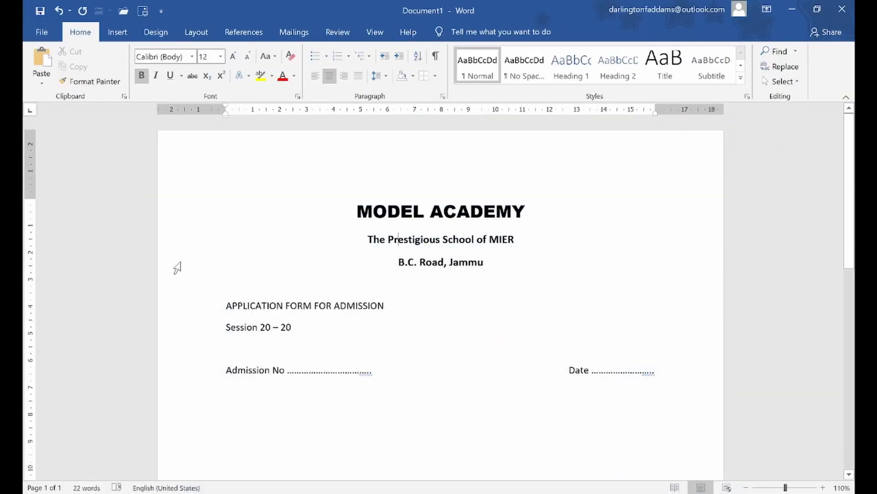
Increase the "MODEL ACADEMY" heading's font size to 20
left_click(174, 226)
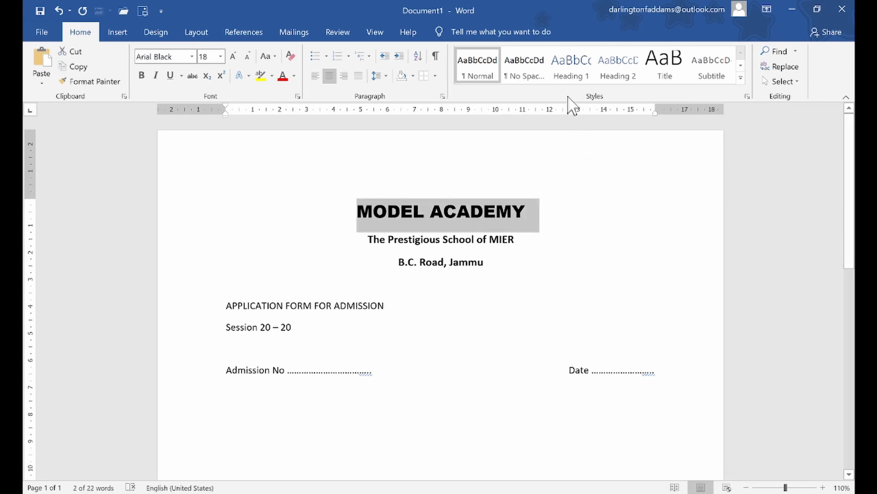
left_click(233, 57)
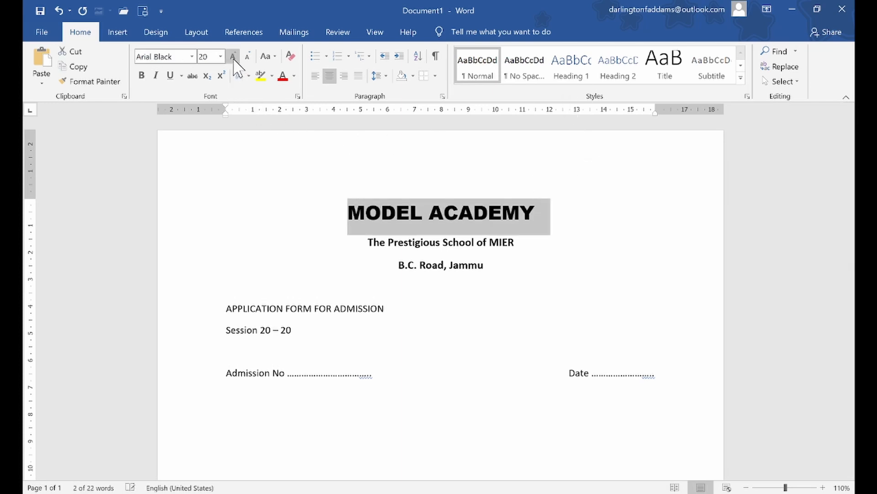
Remove the space after paragraph from "The Prestigious School of MIER" and the address line below it
left_click_drag(177, 249, 184, 273)
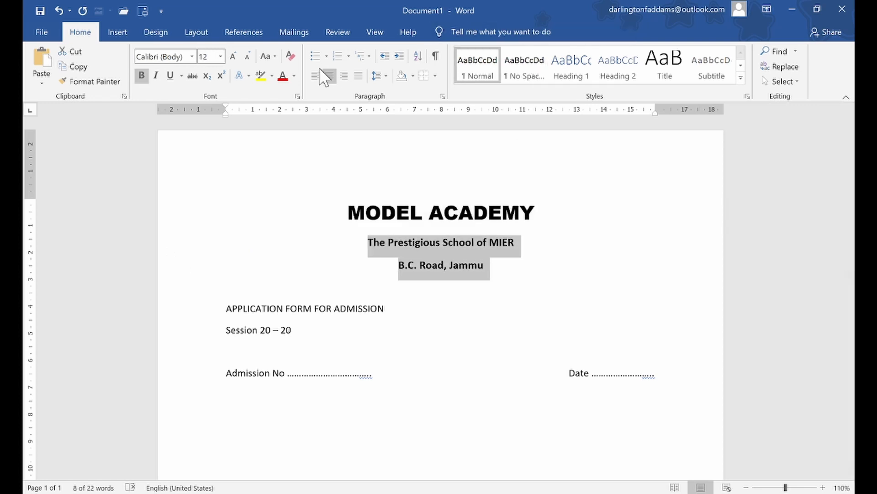
left_click(373, 242)
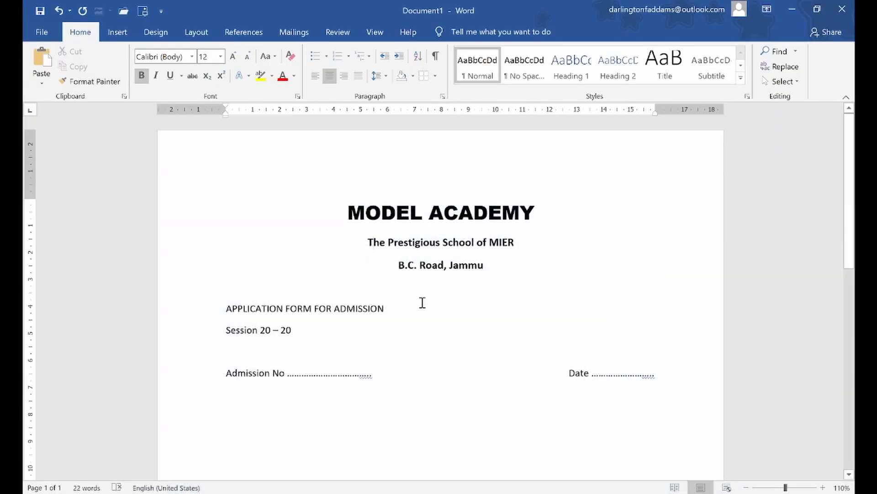
left_click(187, 251)
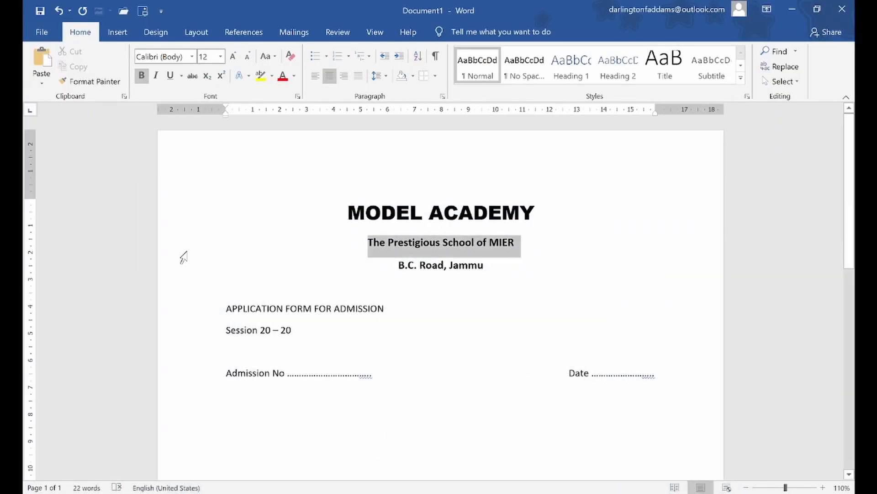
left_click_drag(184, 260, 184, 270)
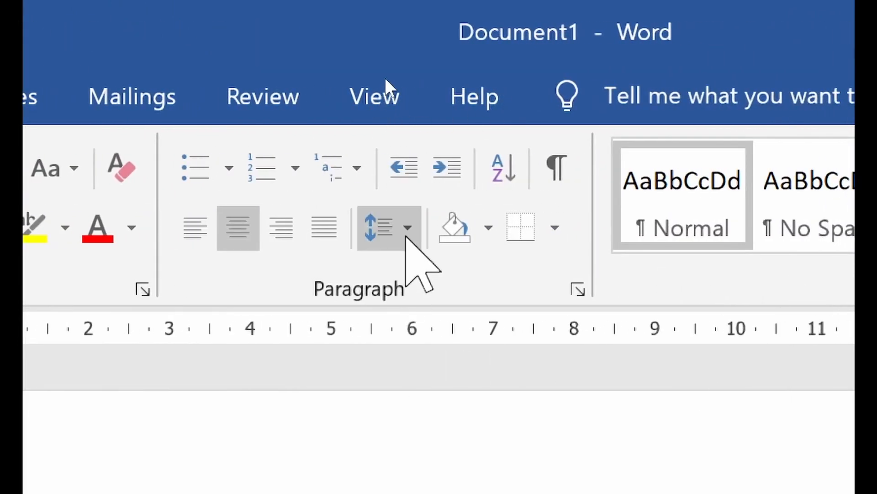
left_click(406, 236)
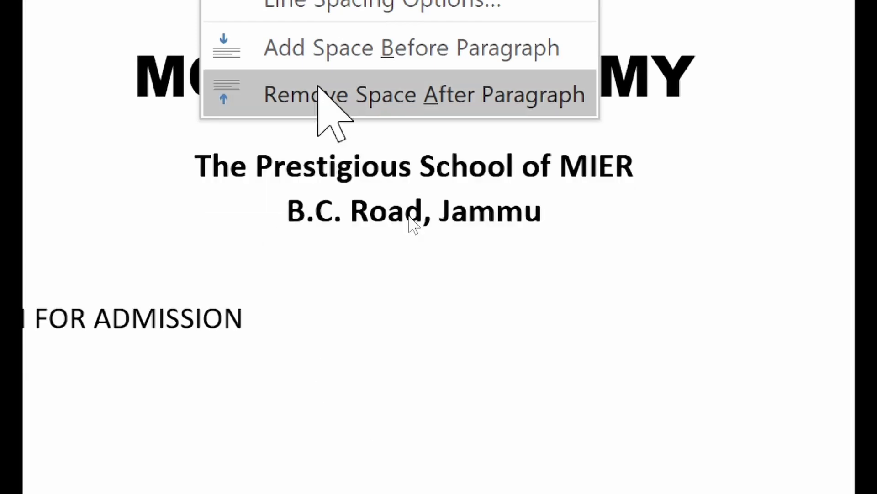
left_click(319, 95)
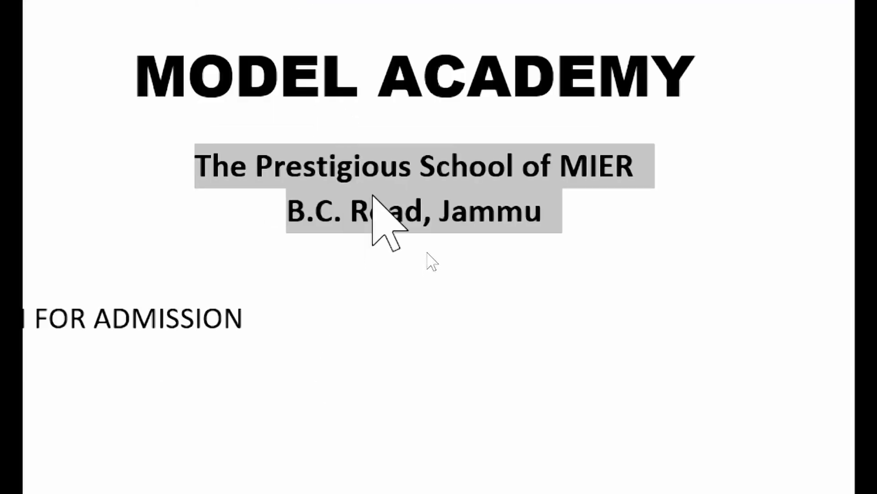
left_click(371, 211)
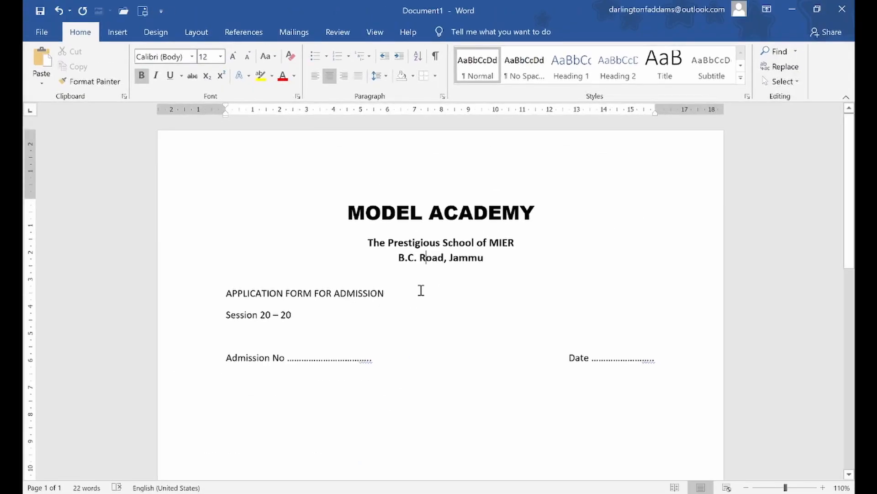
Check the heading spacing in the reference form, then remove the space after the "MODEL ACADEMY" paragraph
key("alt+Tab")
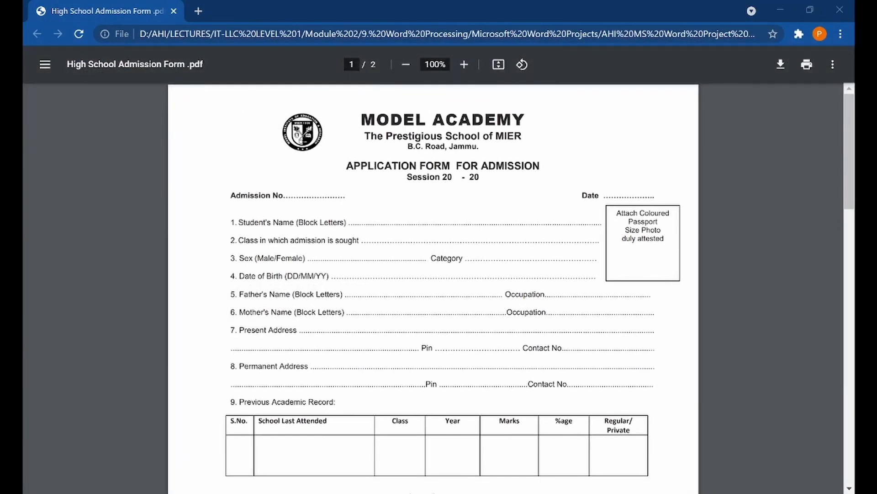
key("alt+Tab")
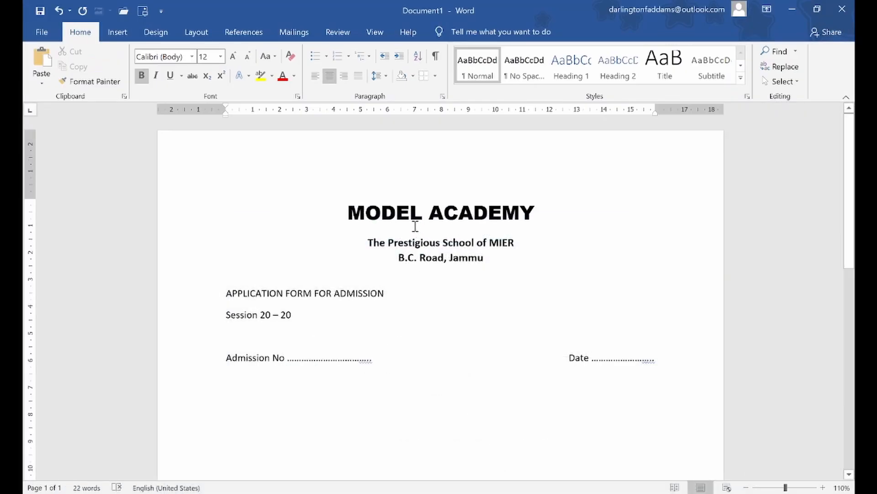
left_click(176, 224)
left_click(379, 76)
left_click(490, 212)
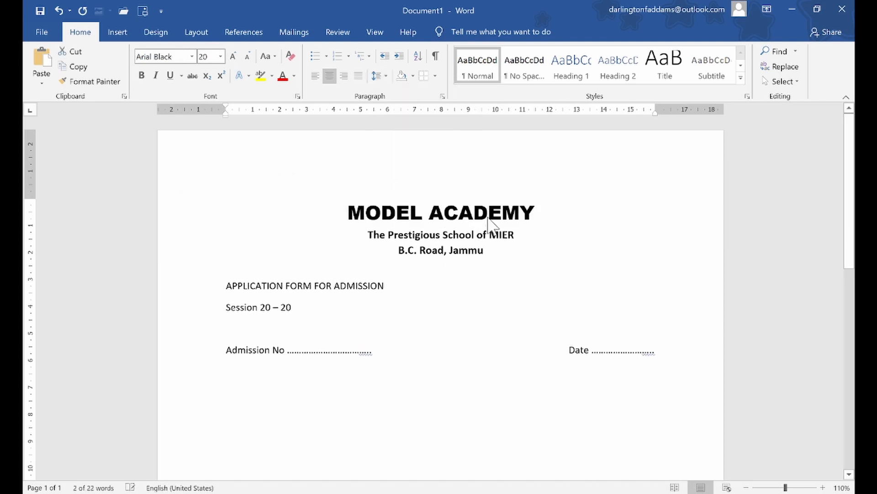
left_click(510, 254)
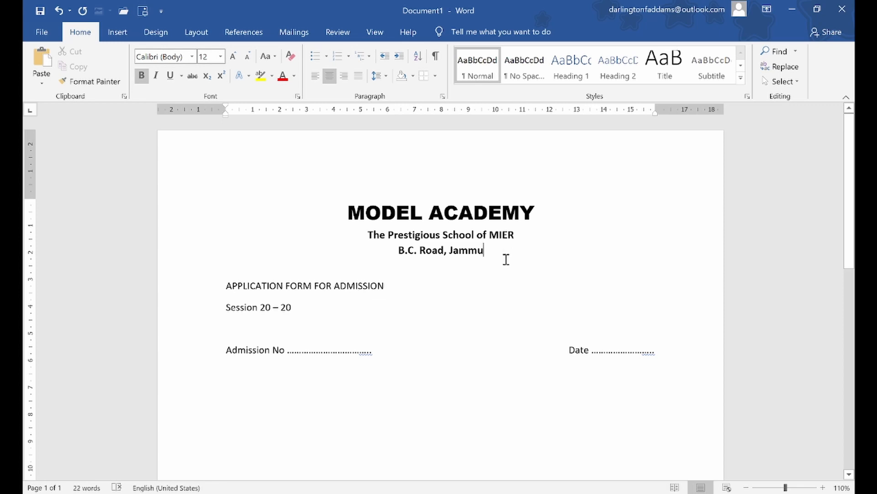
Compare the position of the school heading on the page with the reference form
left_click(404, 492)
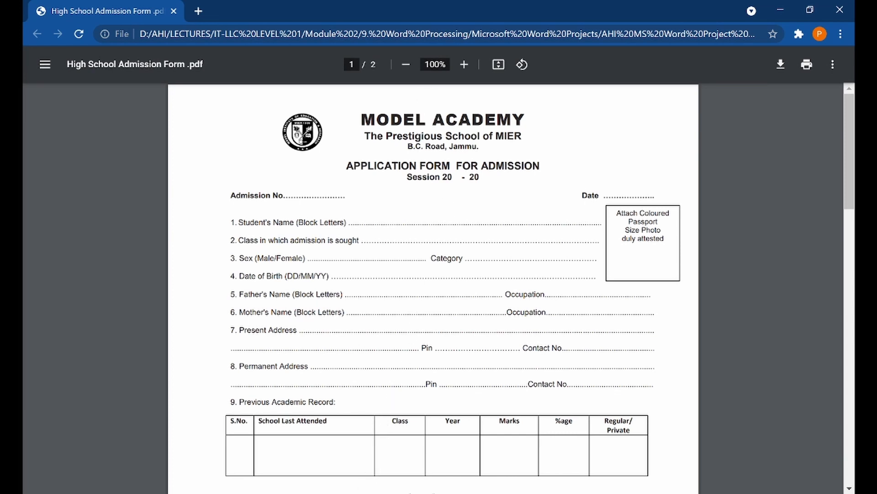
left_click(366, 493)
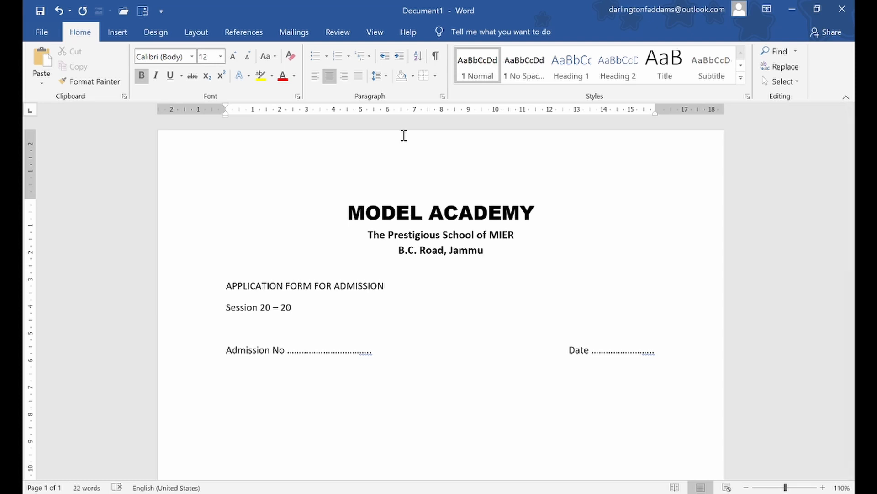
left_click(367, 208)
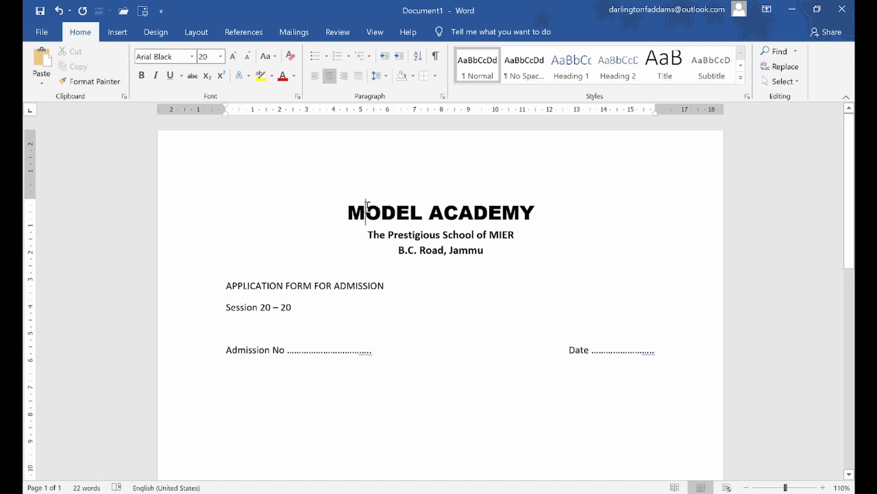
key("Right")
key("Right")
key("Right")
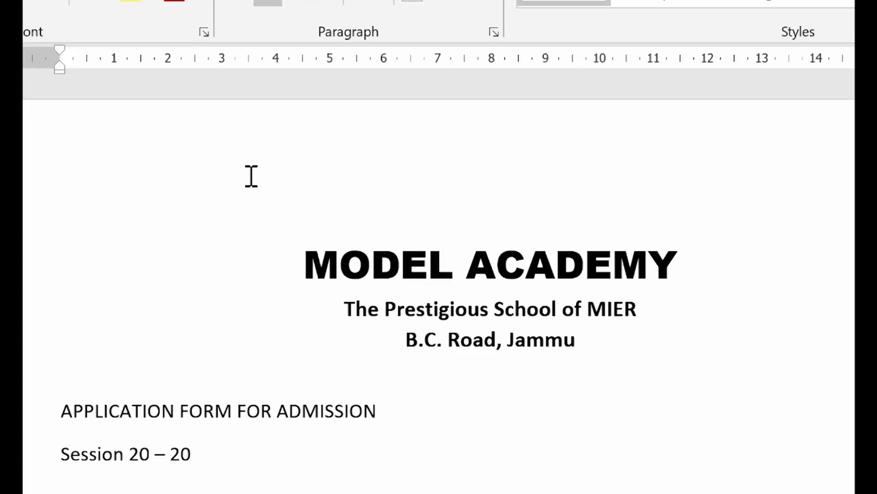
Reduce the page's top margin to about 1 cm using the vertical ruler
left_click_drag(661, 273, 794, 256)
left_click(42, 239)
left_click(42, 239)
left_click(41, 239)
left_click(40, 240)
left_click(39, 239)
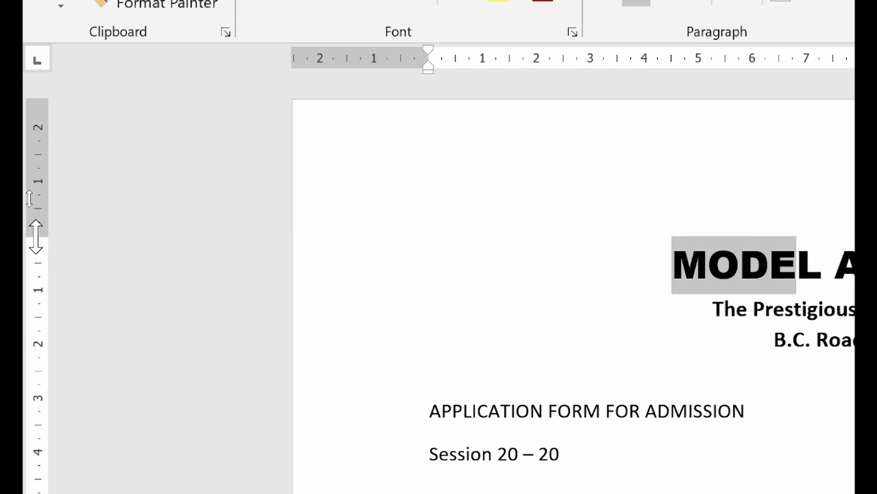
left_click(36, 236)
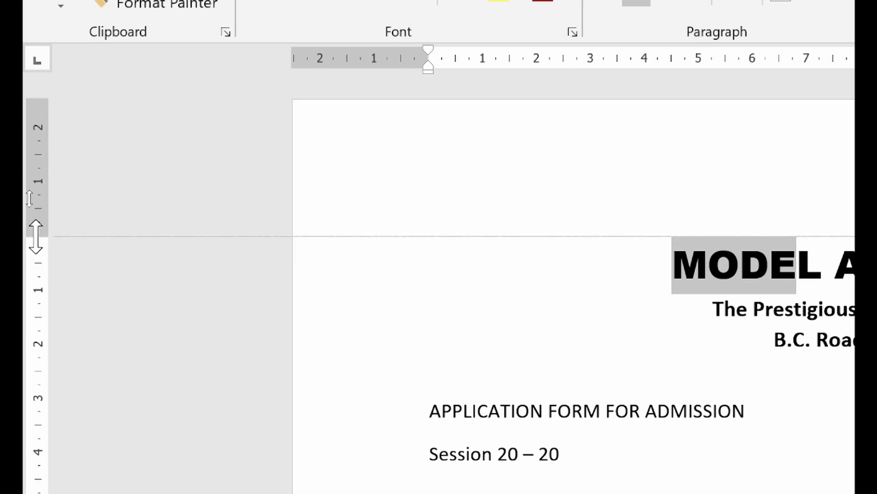
left_click_drag(35, 236, 34, 157)
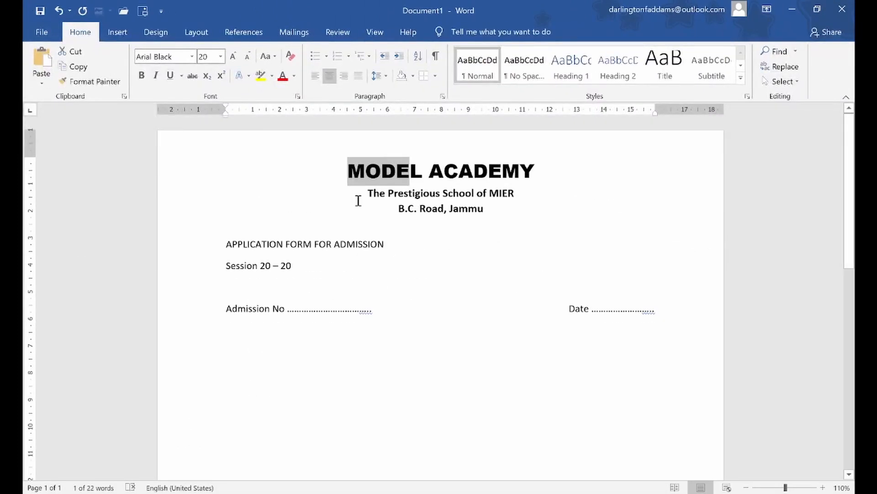
left_click(400, 325)
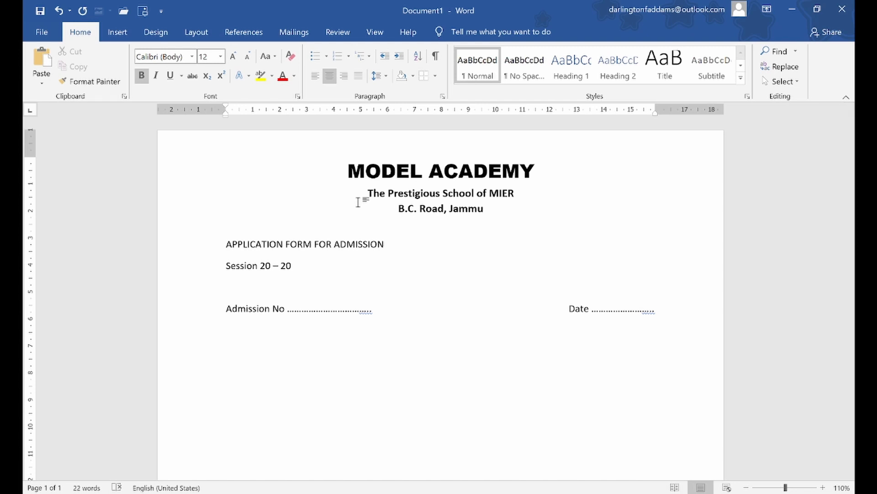
Examine the reference form's first page from the heading down to the signature and admission status section
left_click(369, 493)
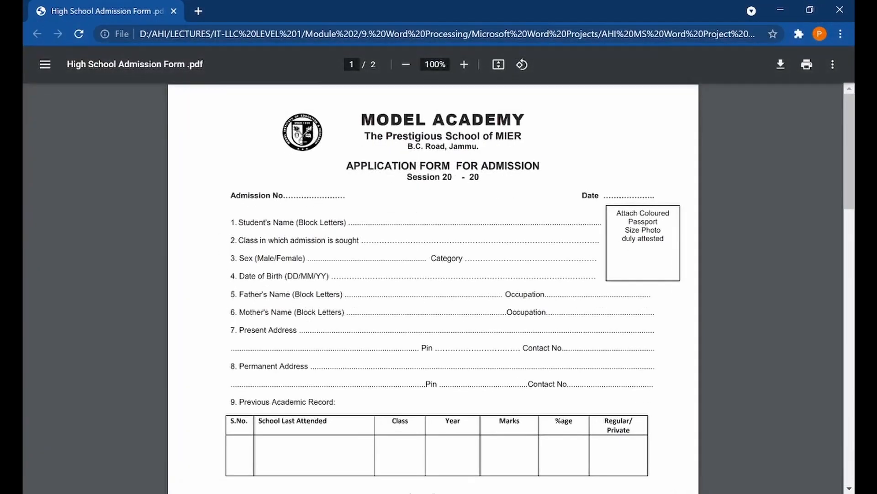
scroll(543, 283, "down", 1)
scroll(542, 283, "down", 7)
scroll(543, 283, "up", 2)
scroll(542, 283, "down", 3)
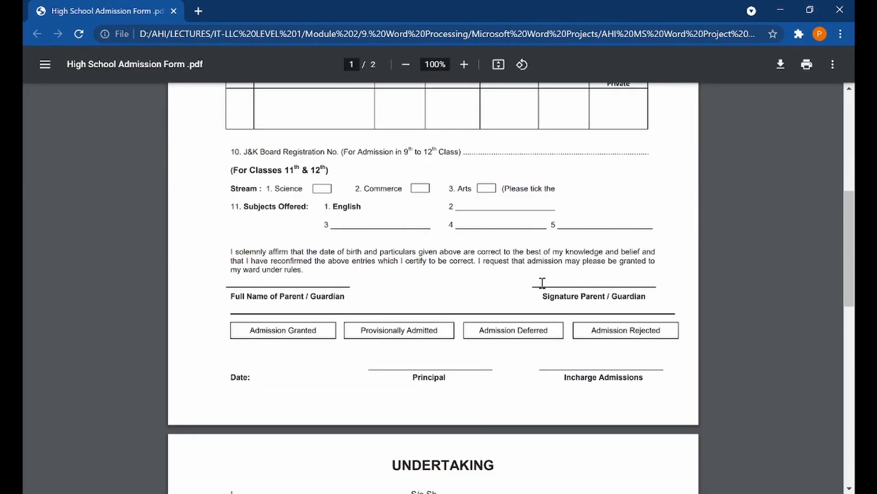
scroll(542, 284, "up", 3)
scroll(543, 283, "up", 12)
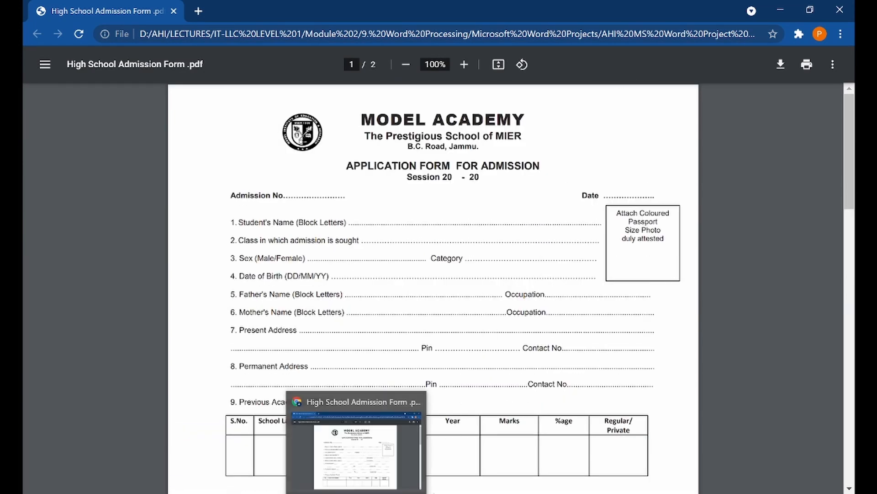
Compare the "APPLICATION FORM FOR ADMISSION" line with its formatting in the reference form
left_click(380, 492)
left_click(257, 245)
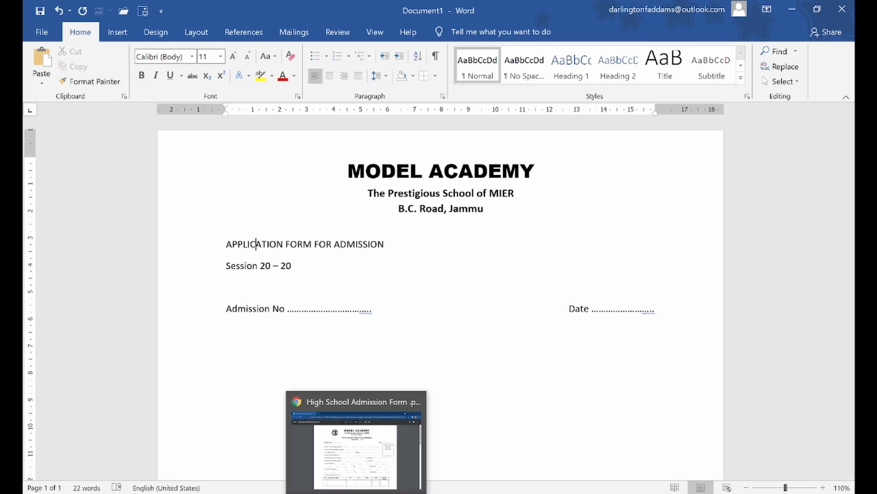
left_click(370, 489)
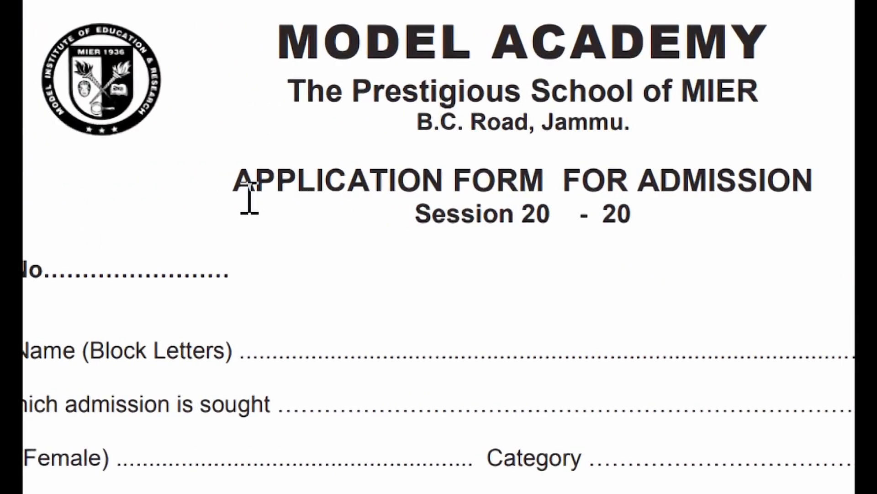
left_click_drag(237, 189, 713, 193)
left_click(714, 194)
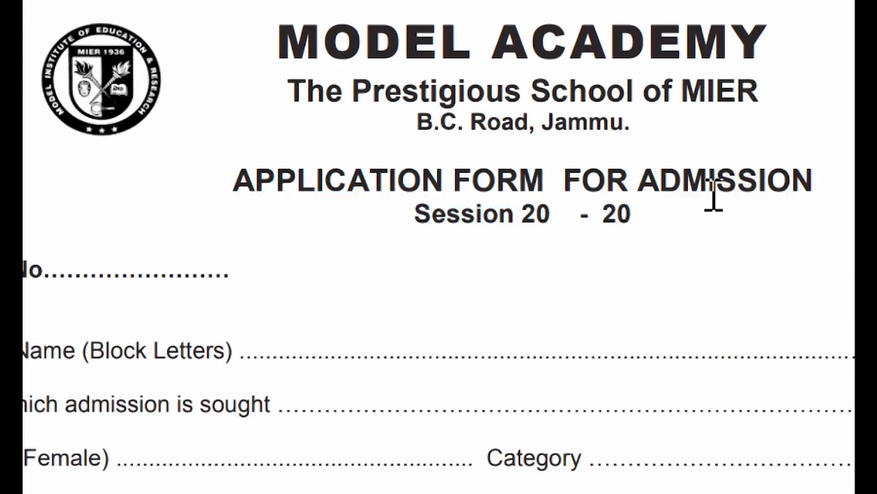
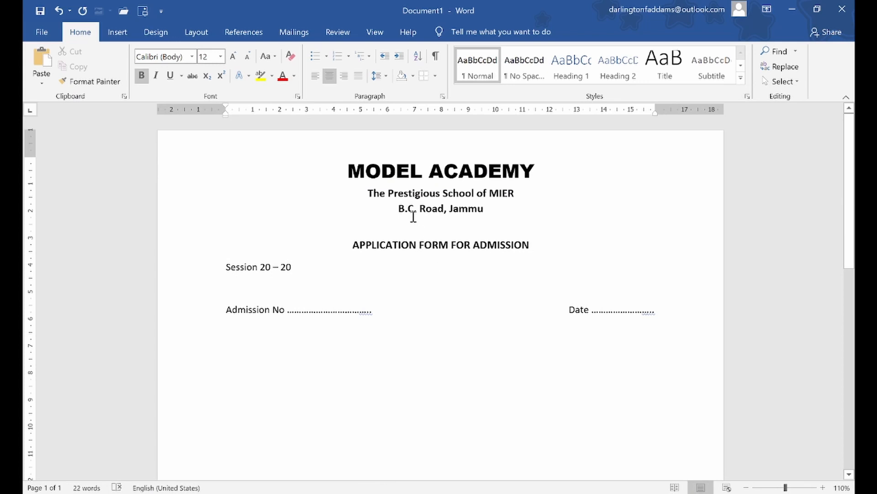
Remove the space after the blank paragraph between the address line and "APPLICATION FORM FOR ADMISSION"
left_click(471, 222)
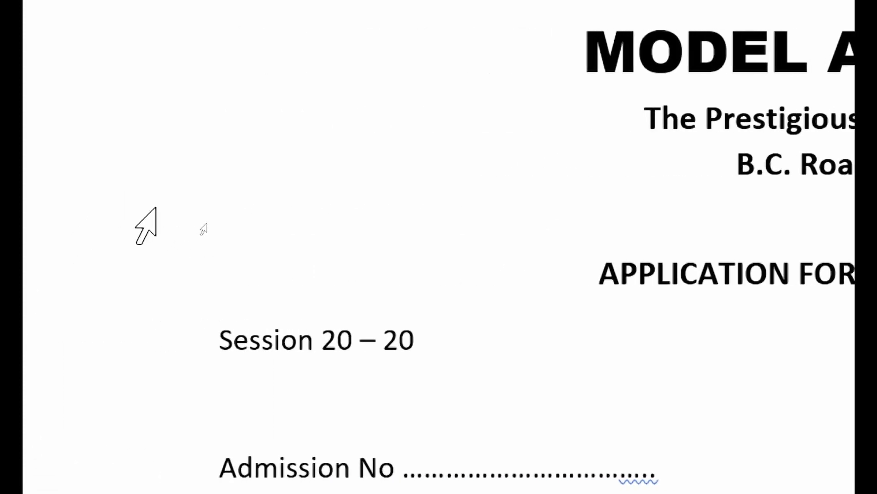
left_click(204, 229)
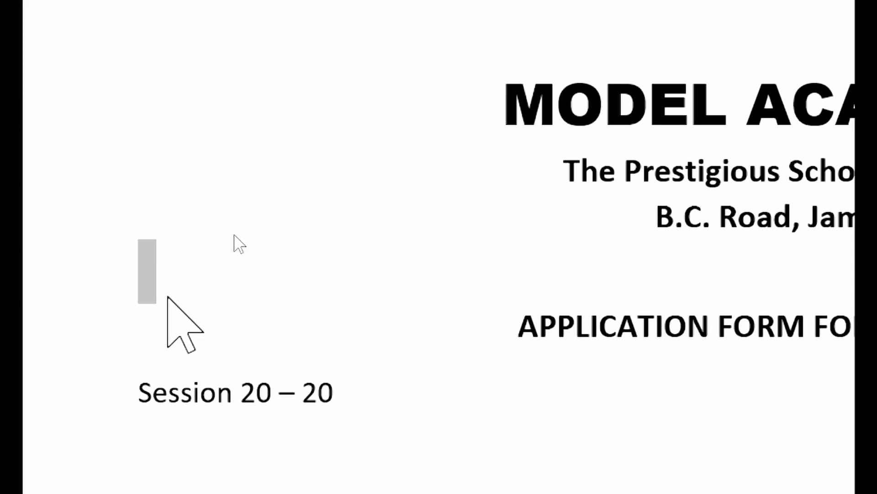
left_click(159, 274)
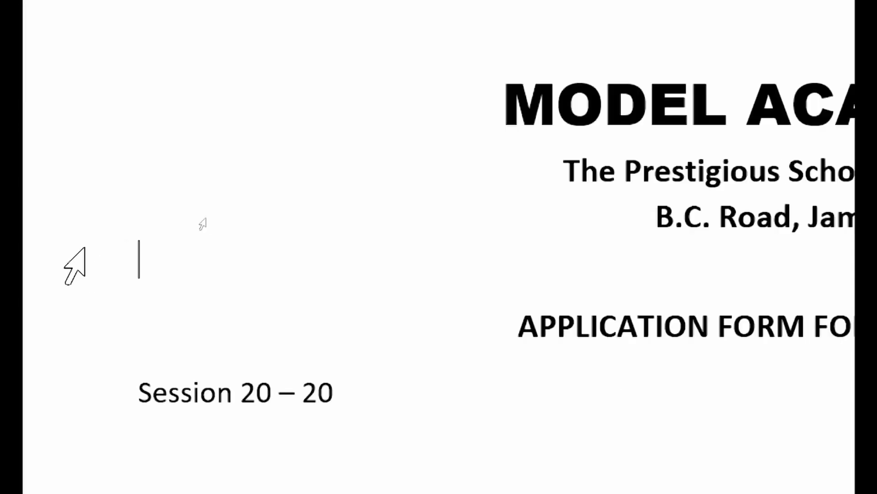
left_click(69, 249)
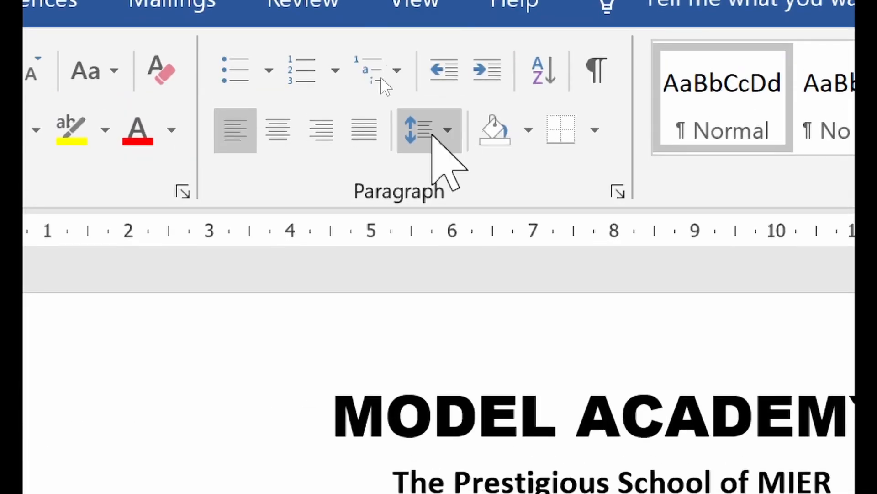
left_click(429, 13)
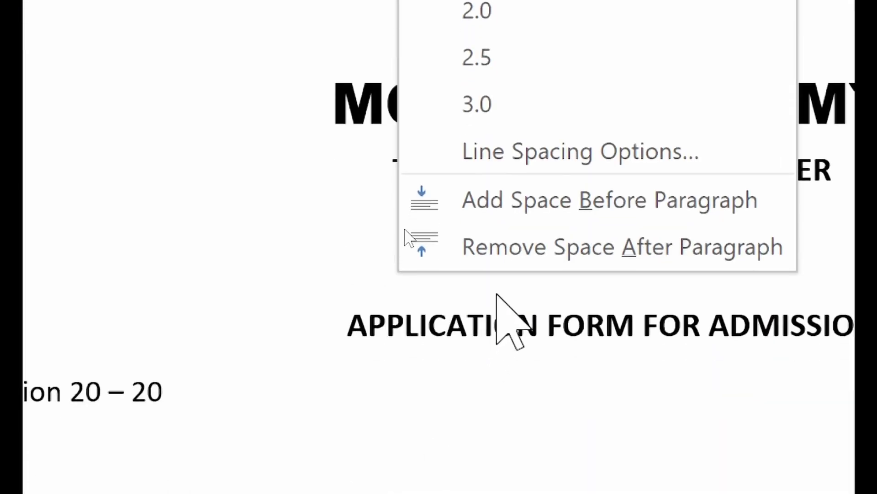
left_click(514, 242)
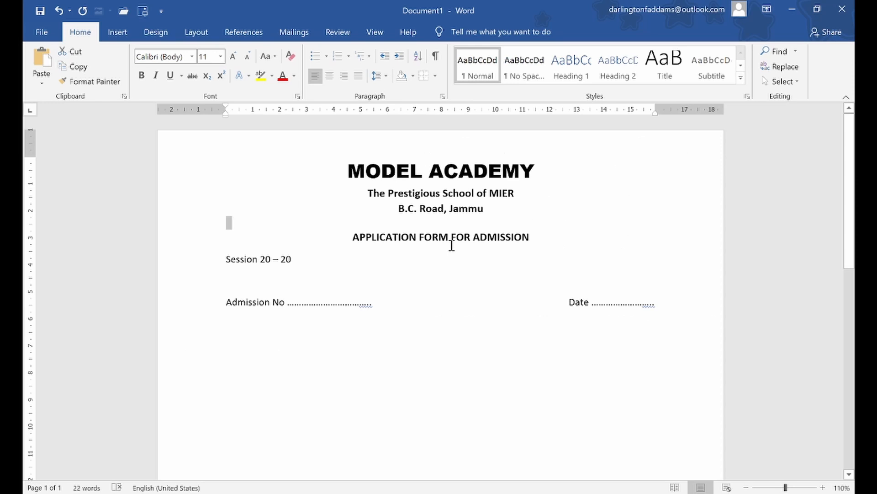
left_click(436, 282)
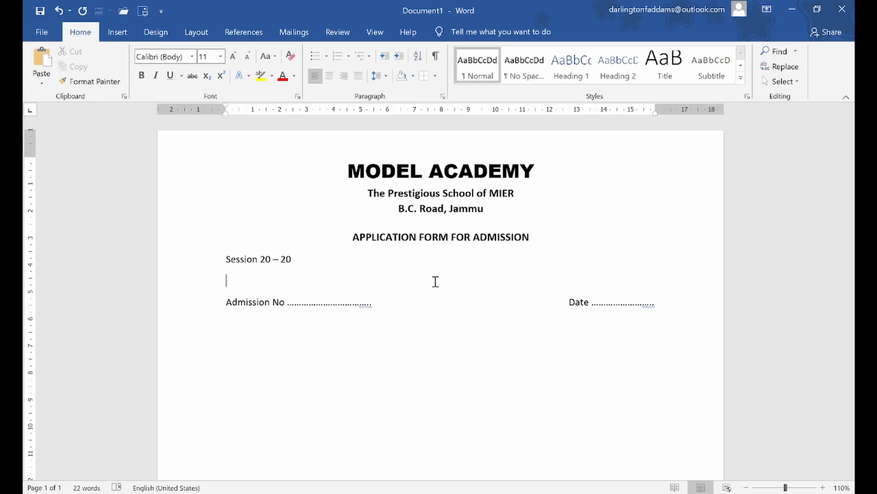
Apply the Title style to the "APPLICATION FORM FOR ADMISSION" line and centre it
left_click(177, 238)
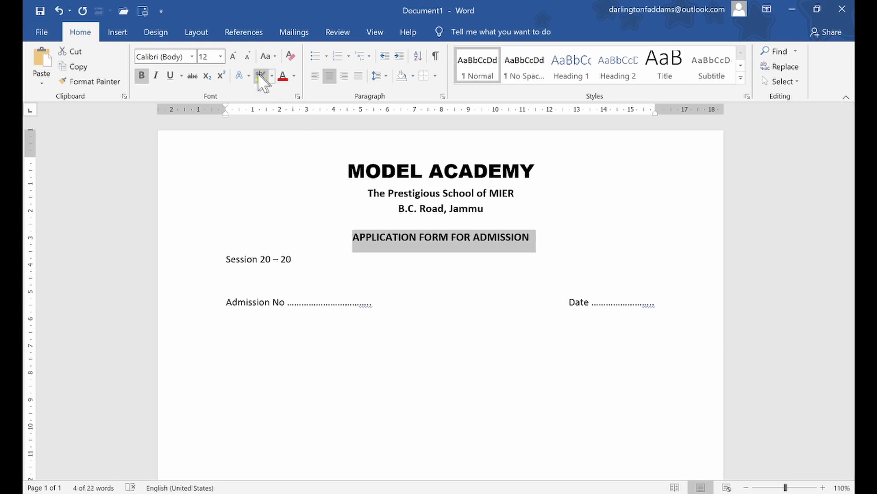
left_click(234, 62)
left_click(235, 61)
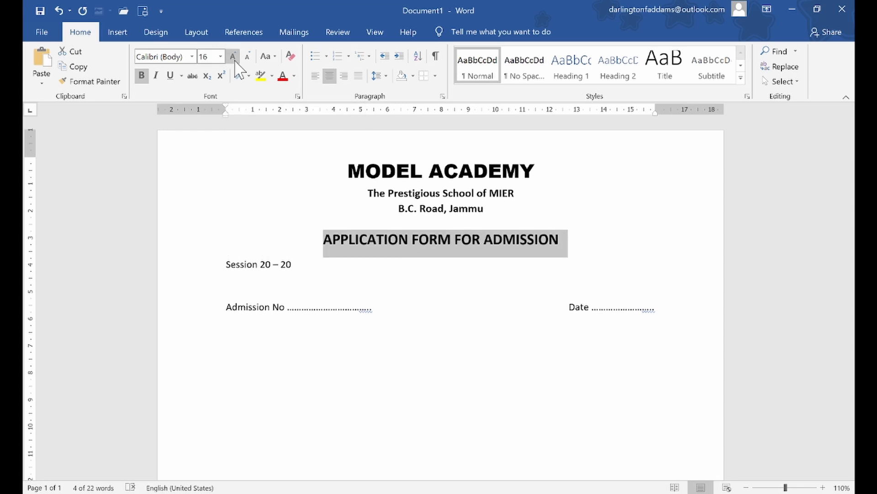
left_click(668, 72)
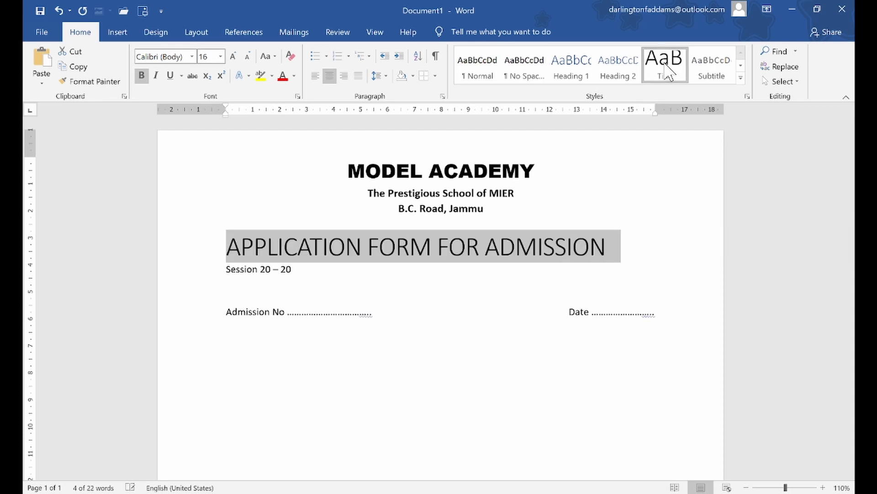
left_click(330, 75)
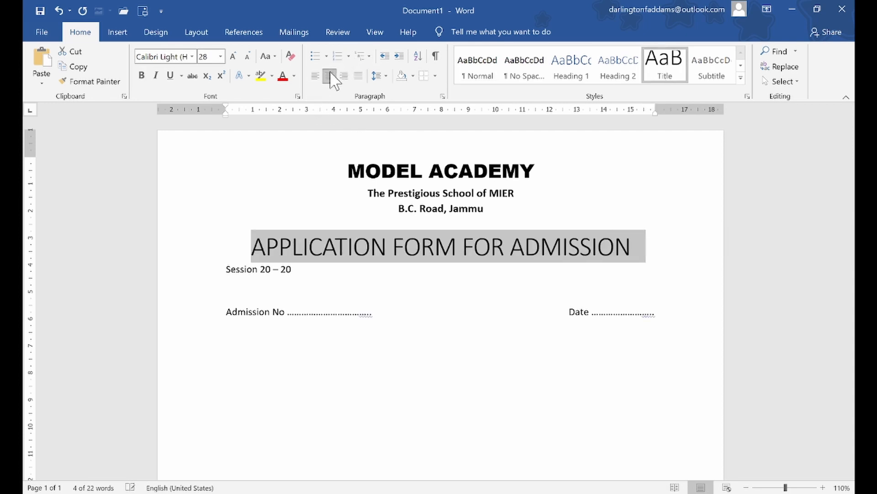
left_click(276, 257)
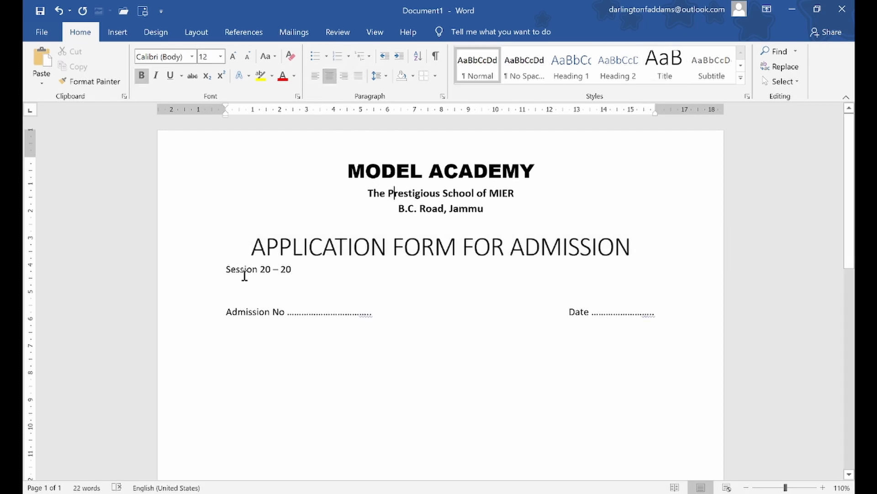
Make the "Session 20 – 20" line bold, centred and 12 pt
left_click(202, 274)
left_click(216, 247)
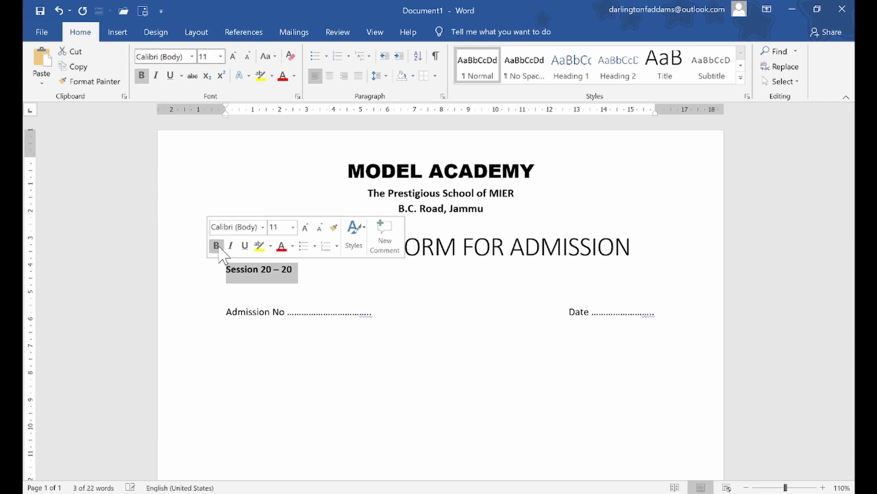
left_click(330, 76)
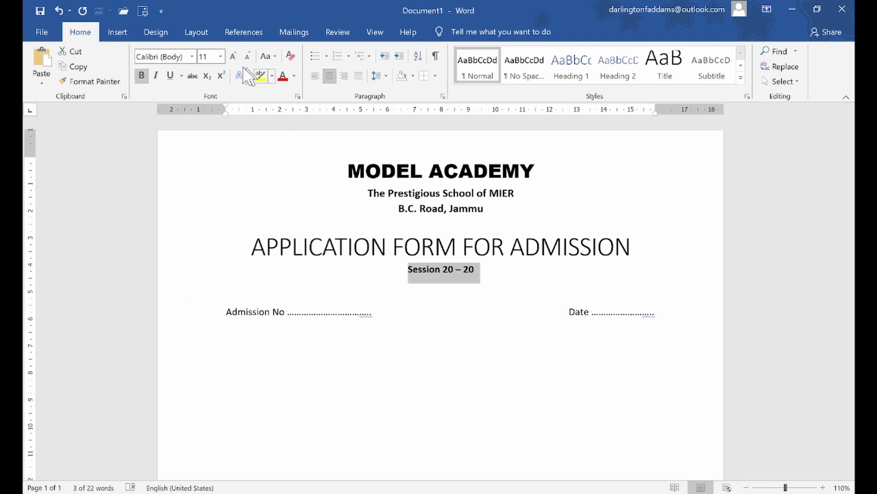
left_click(233, 57)
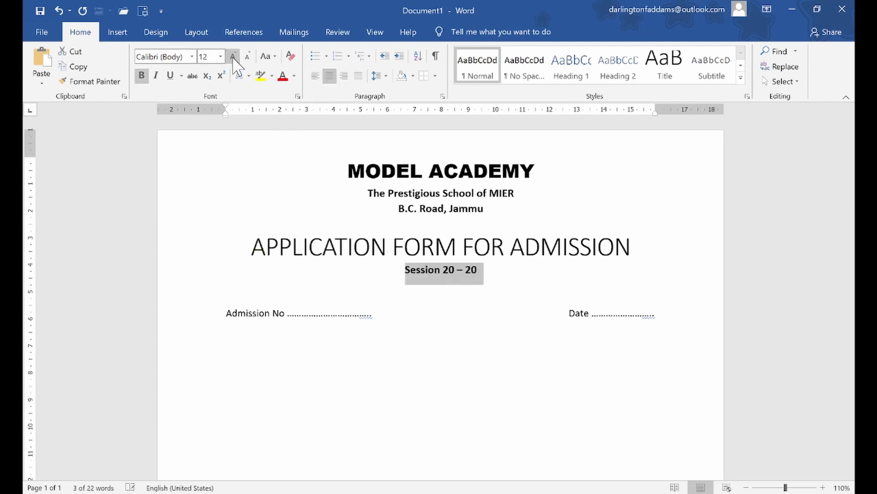
Enclose the "Session 20 – 20" text in parentheses
left_click(405, 271)
type("(")
left_click(488, 270)
type(")")
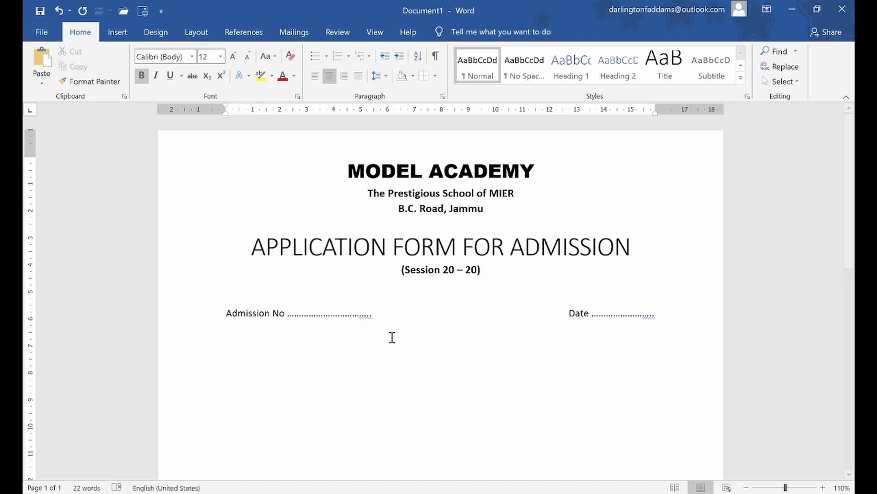
Replace the session text inside the parentheses with "2021/2022 Academic Year"
double_click(427, 273)
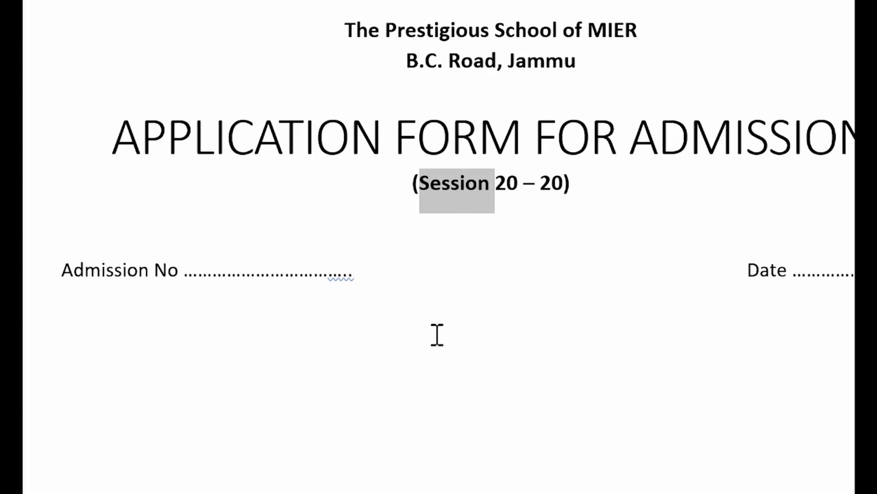
type("2021")
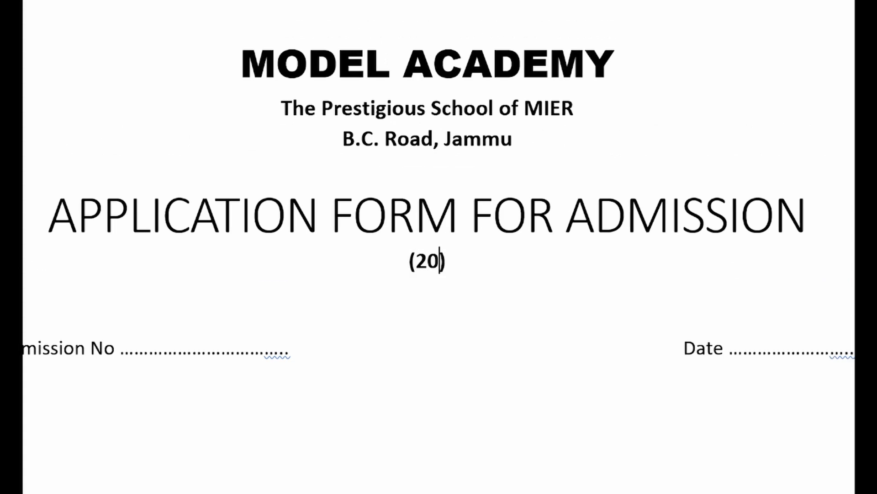
type("/2022")
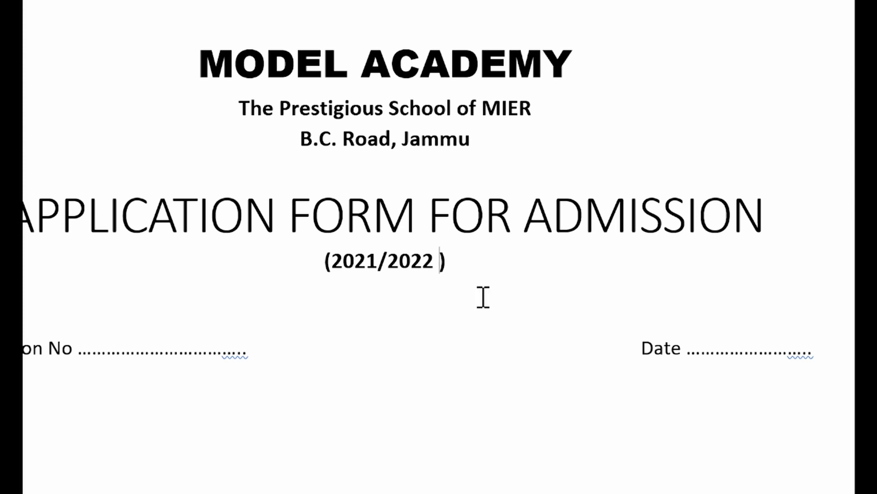
type("Academ")
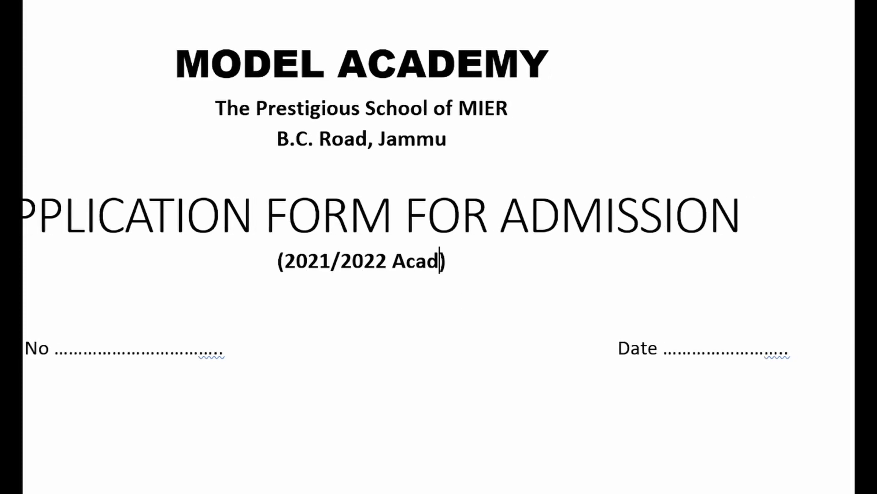
type("ic Year")
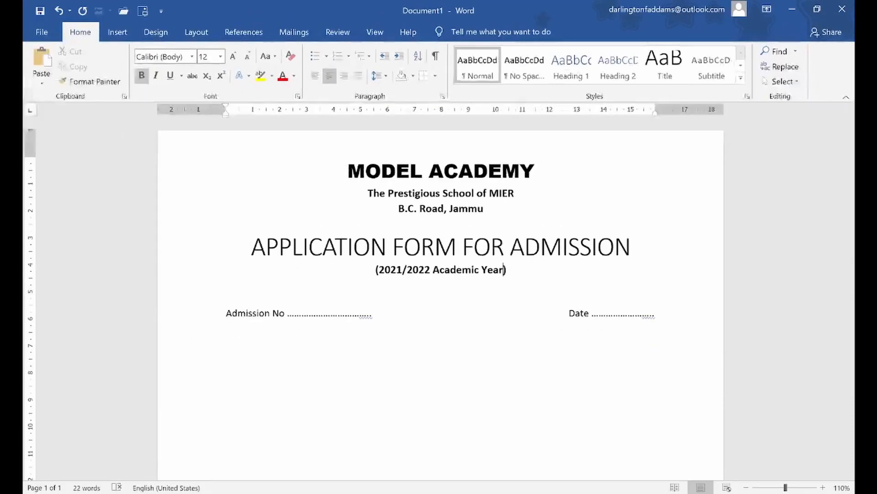
left_click(427, 338)
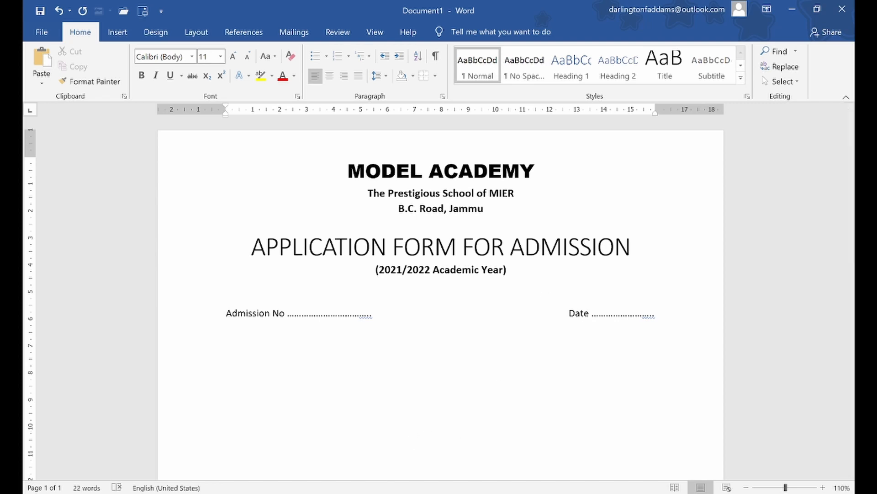
Check the reference PDF's "Admission No" and "Date" line and make the matching line in the document bold
key("alt+Tab")
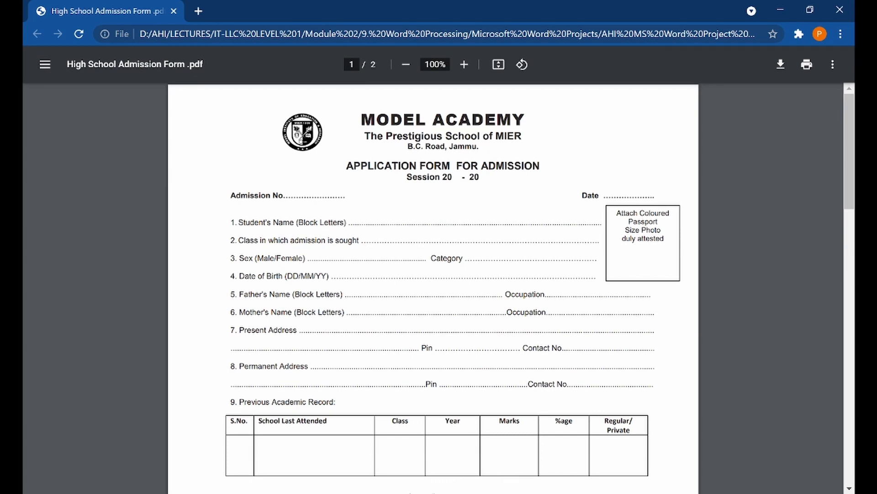
left_click(449, 491)
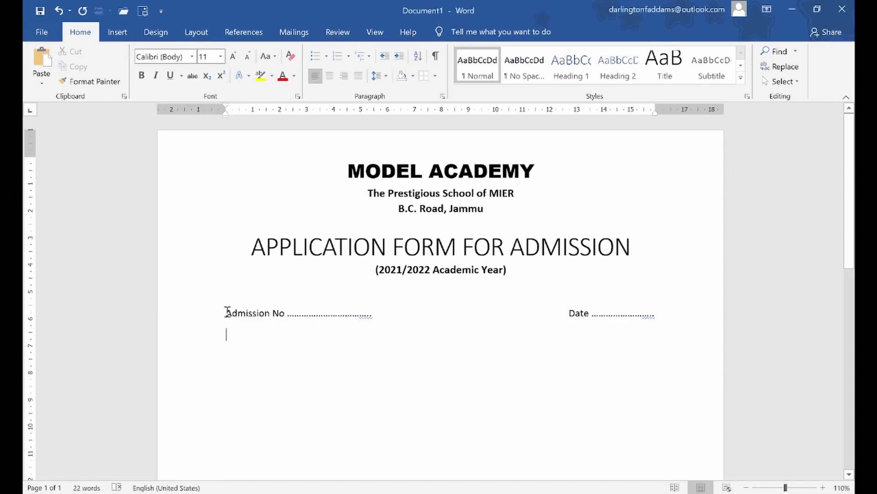
left_click(192, 316)
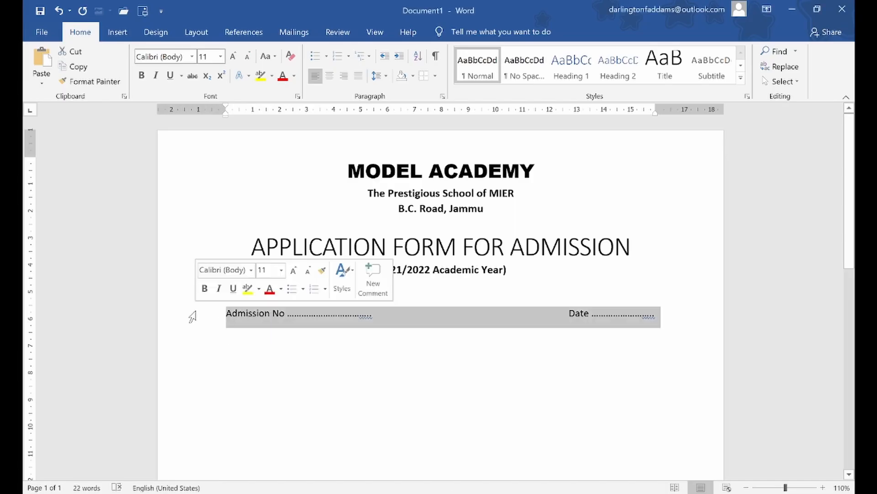
left_click(205, 289)
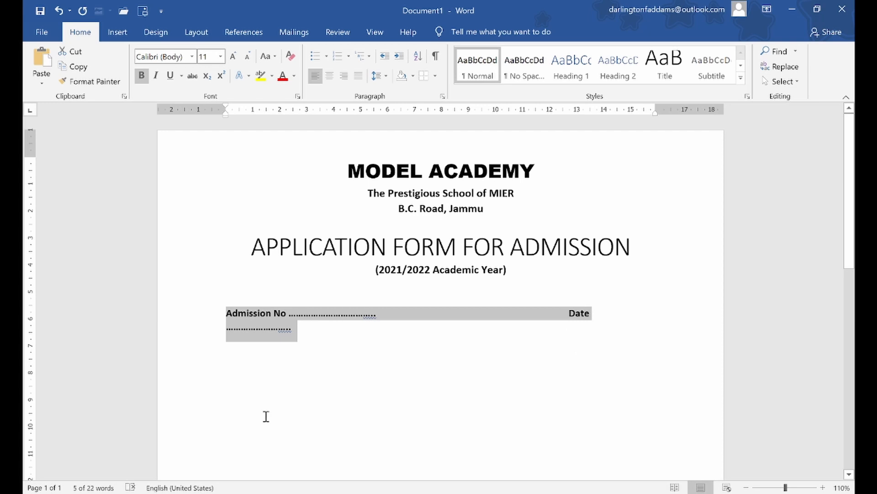
Fit the "Date" field on the "Admission No" line by deleting spaces before it, and lengthen its dotted line slightly
left_click(572, 326)
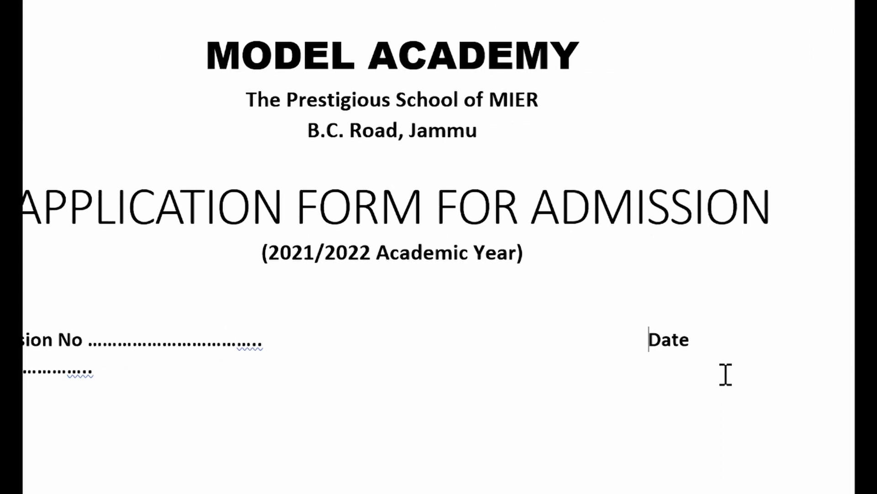
key("BackSpace")
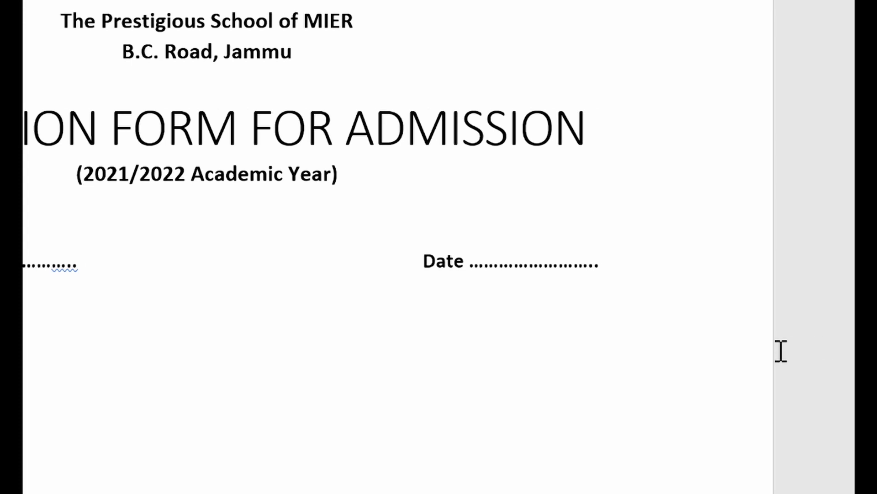
left_click(551, 268)
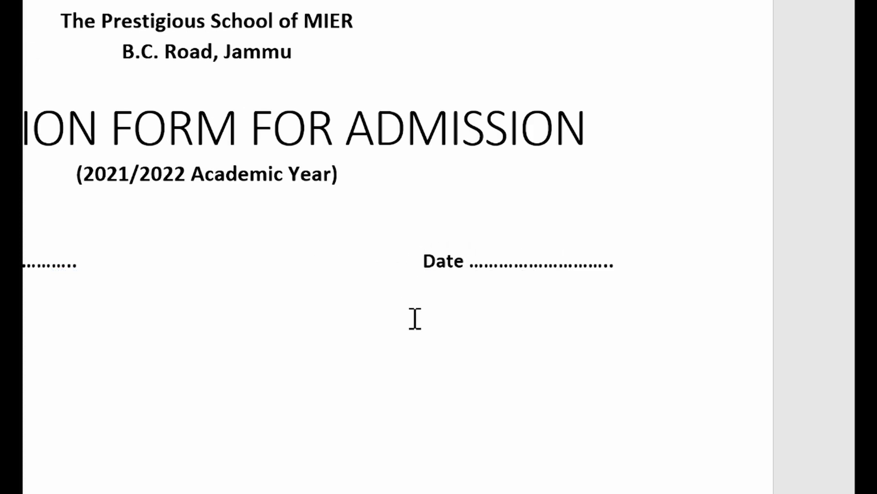
left_click(428, 259)
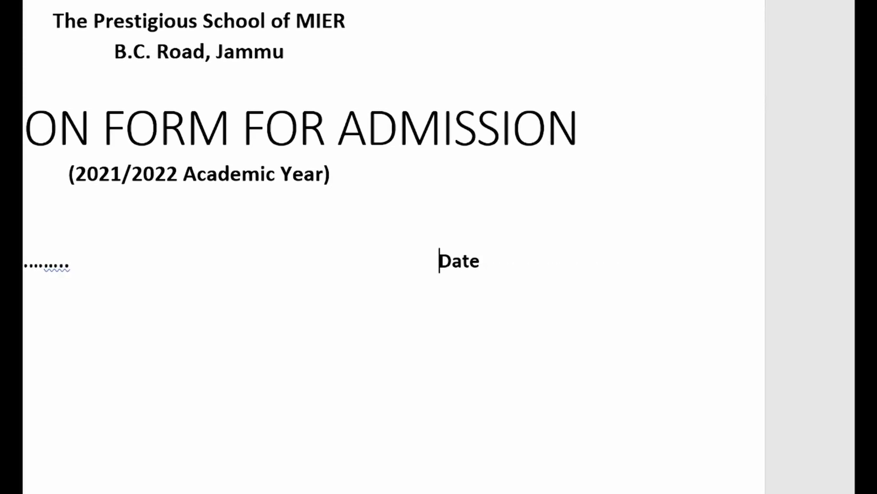
key("BackSpace")
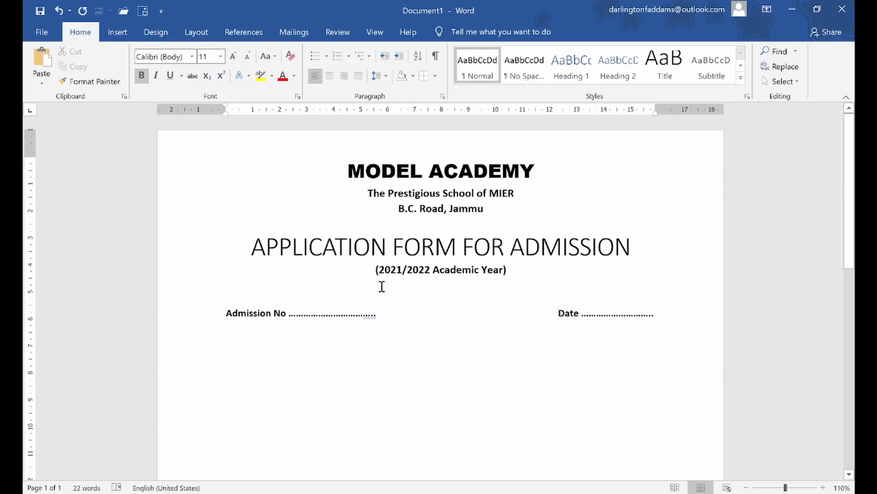
Remove the space after the blank paragraph between the academic year line and the "Admission No" line
left_click(193, 296)
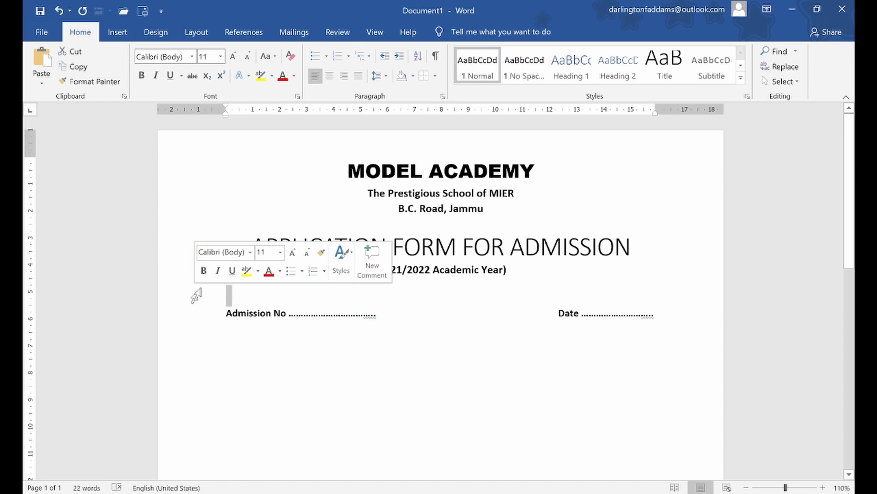
left_click(384, 75)
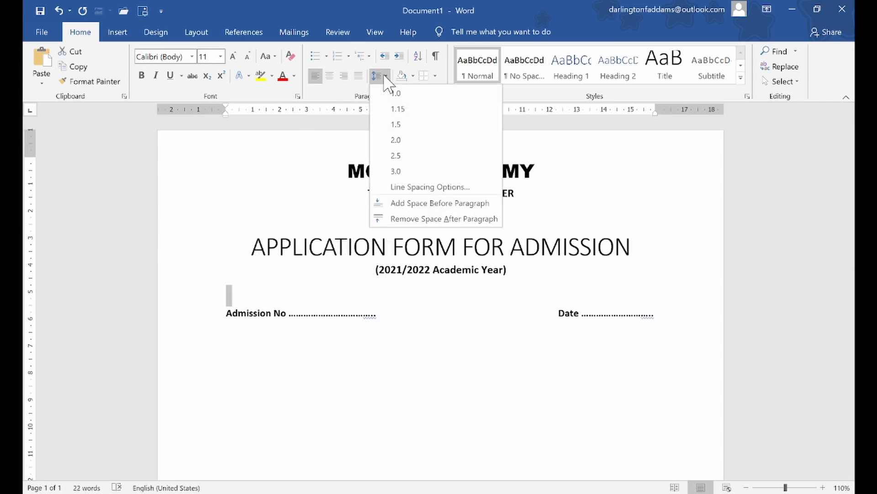
left_click(300, 189)
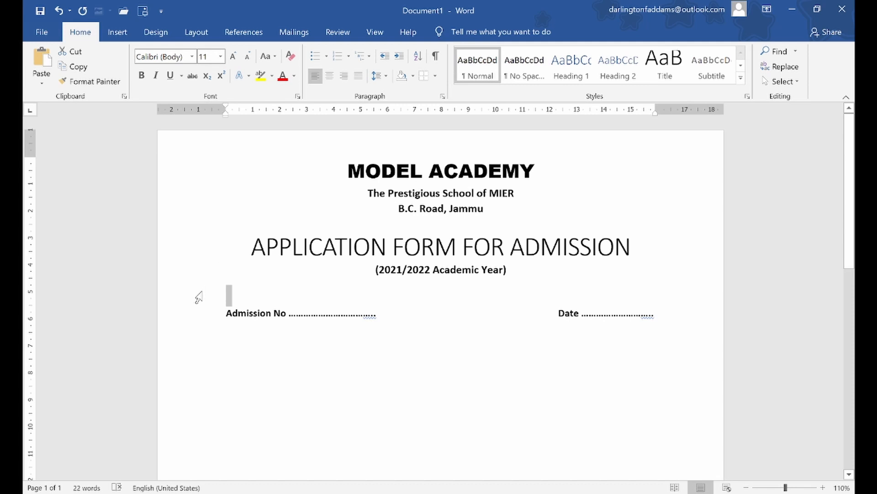
left_click(386, 76)
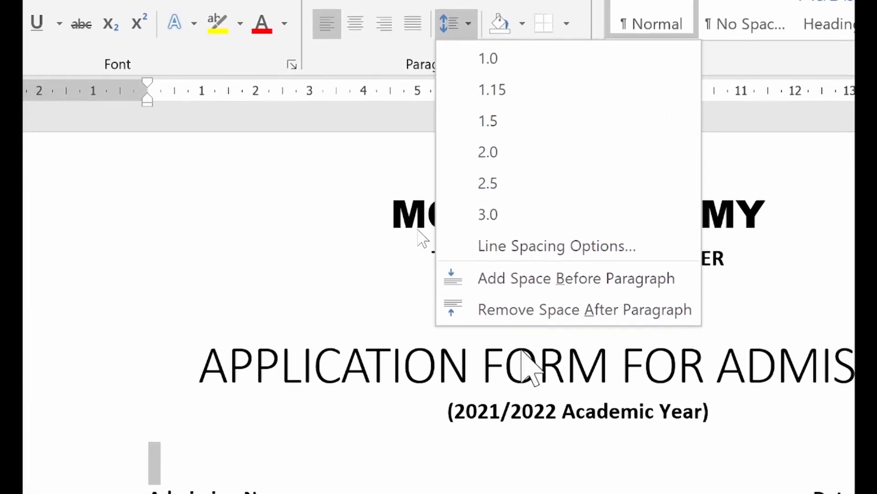
left_click(536, 314)
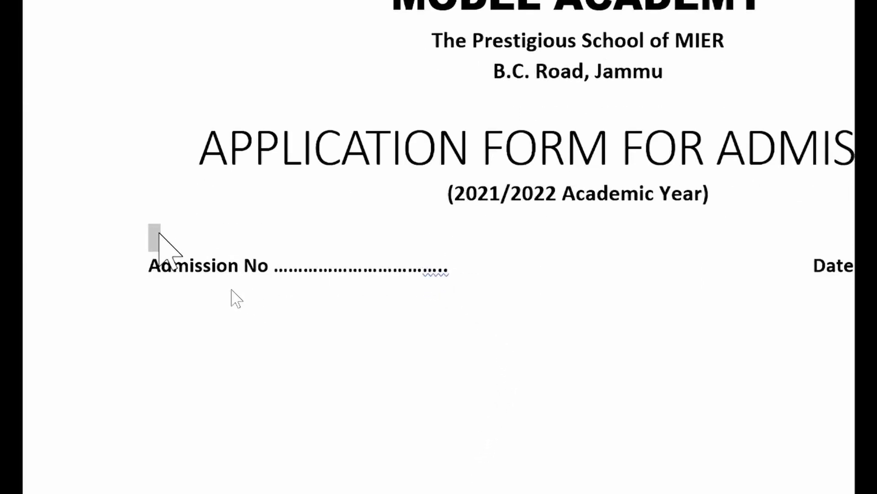
Remove the space after the "(2021/2022 Academic Year)" paragraph
left_click(120, 202)
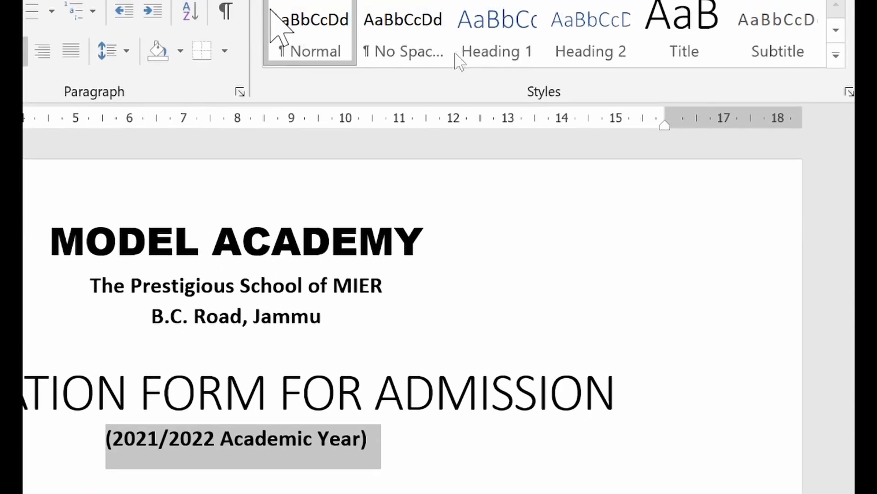
left_click(160, 73)
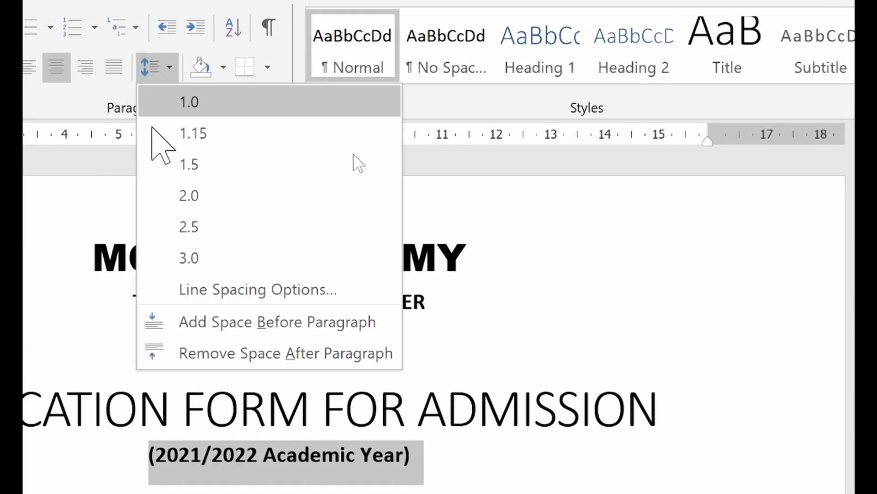
left_click(254, 355)
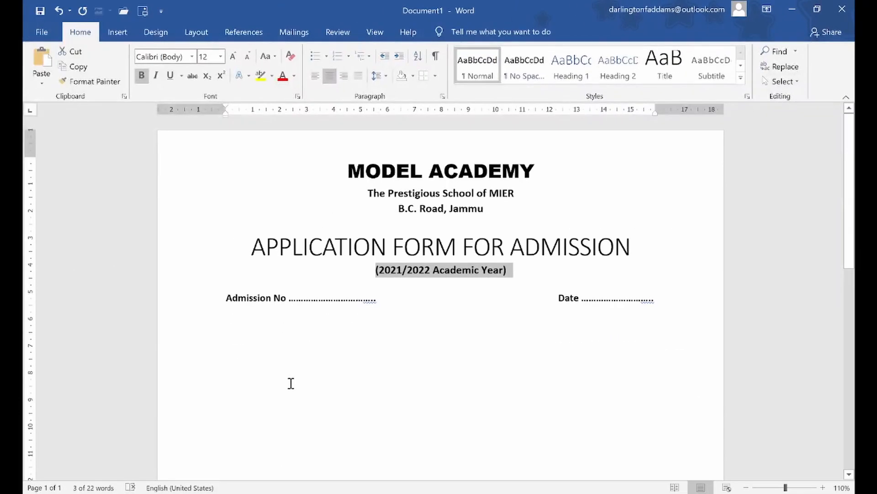
left_click(241, 448)
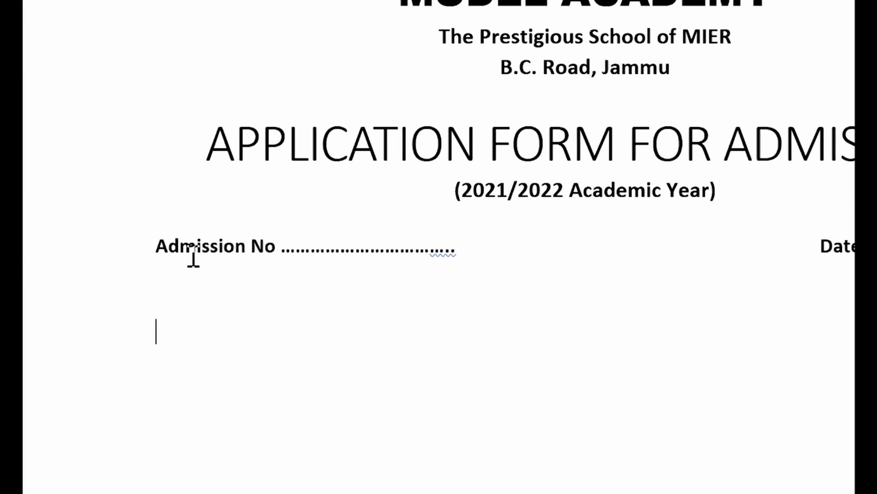
left_click(122, 218)
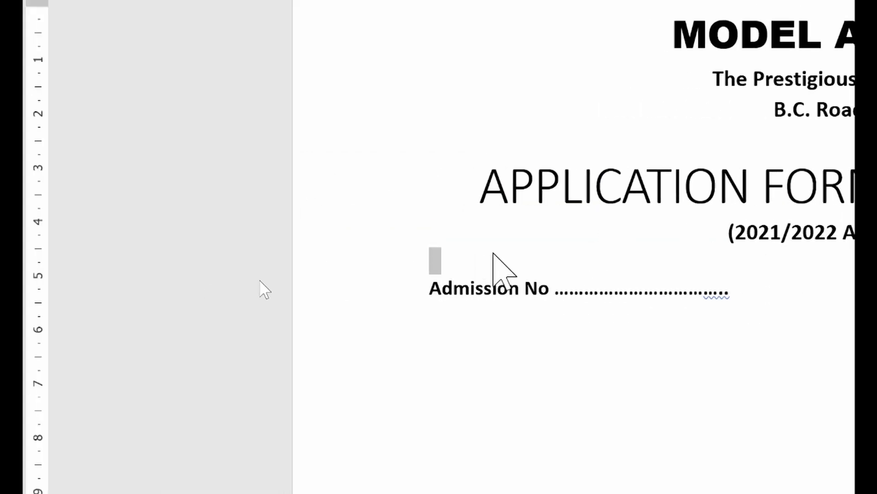
left_click(508, 287)
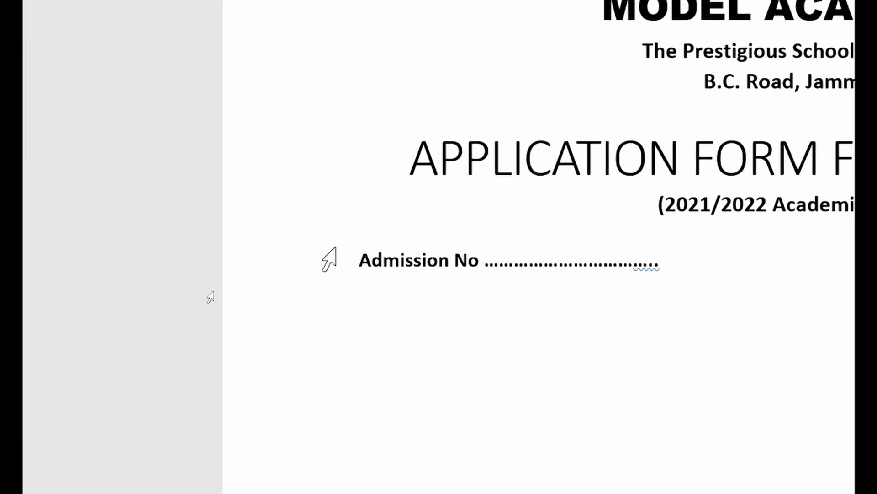
Reduce the font size of the blank paragraph between the academic year line and the "Admission No" line
left_click(326, 233)
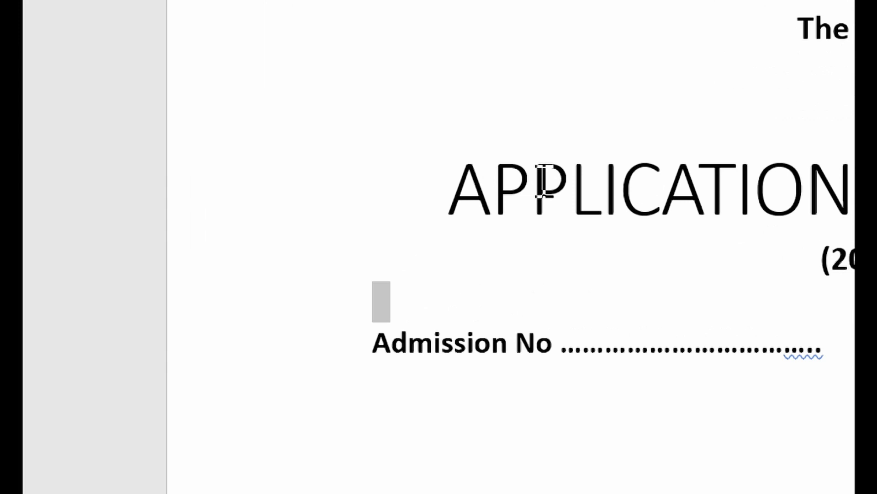
left_click(468, 315)
left_click(296, 299)
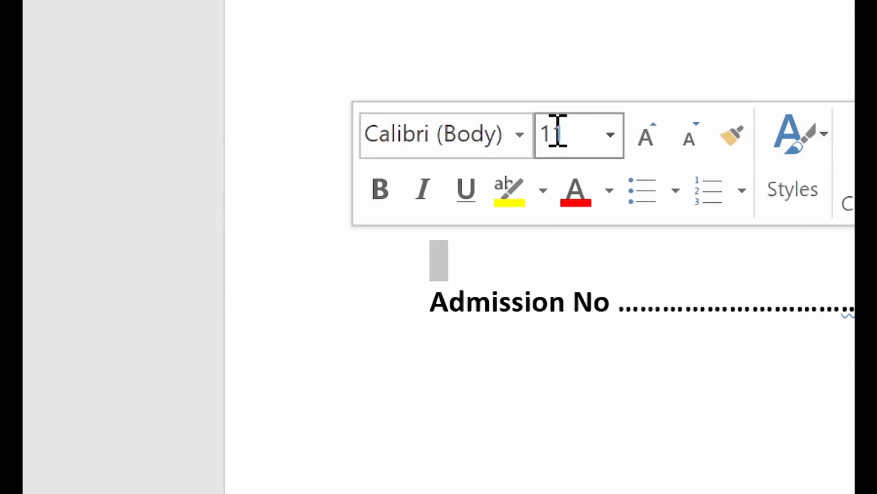
left_click(691, 132)
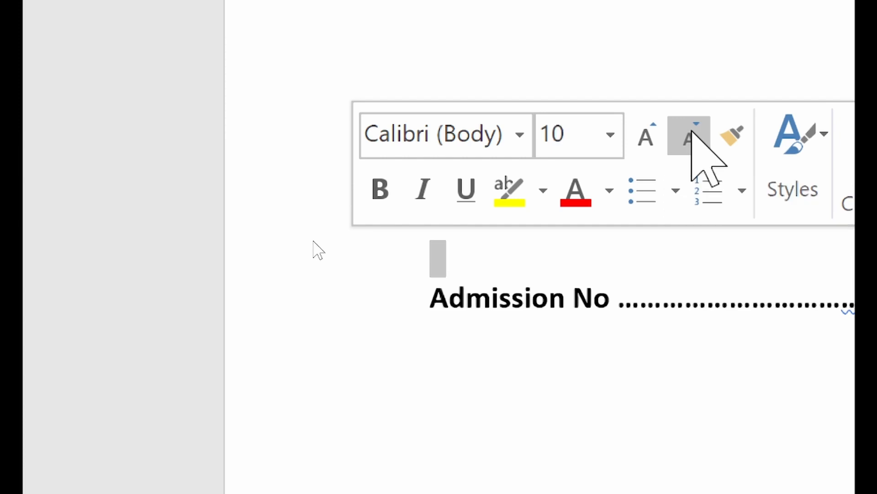
left_click(691, 132)
left_click(691, 133)
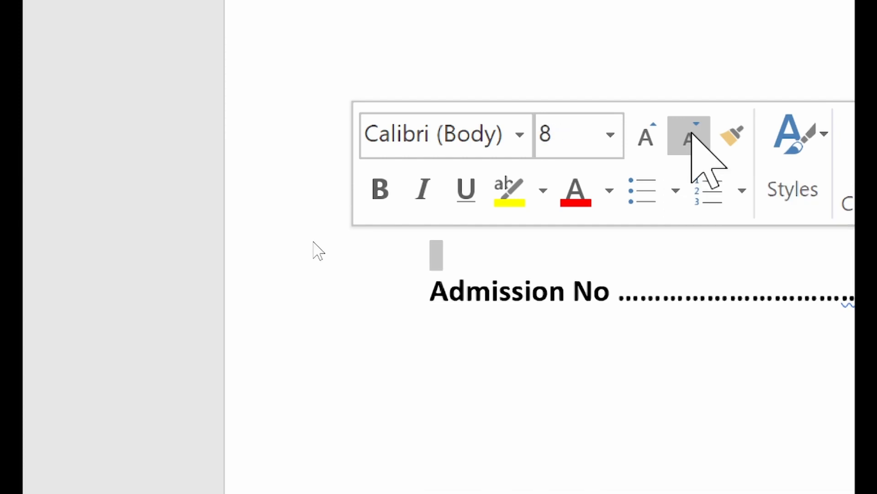
left_click(663, 139)
left_click(680, 137)
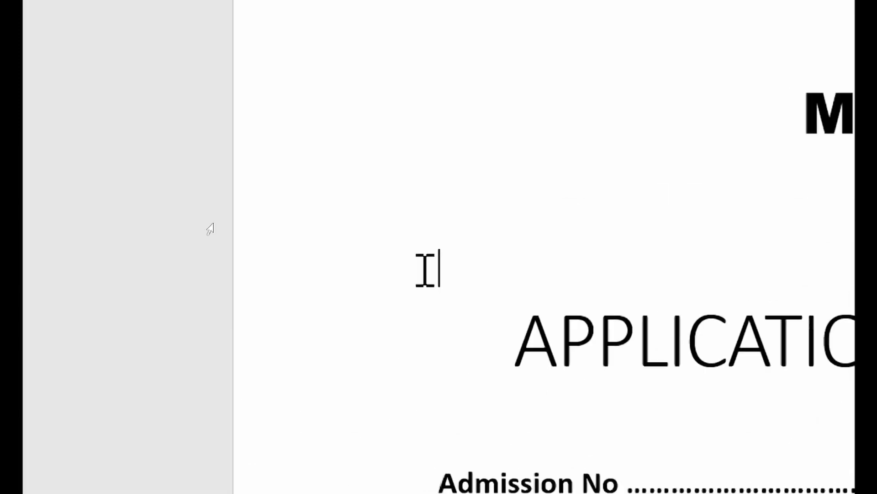
Shrink the blank paragraph between "B.C. Road, Jammu" and the application form heading to font size 5
left_click(385, 244)
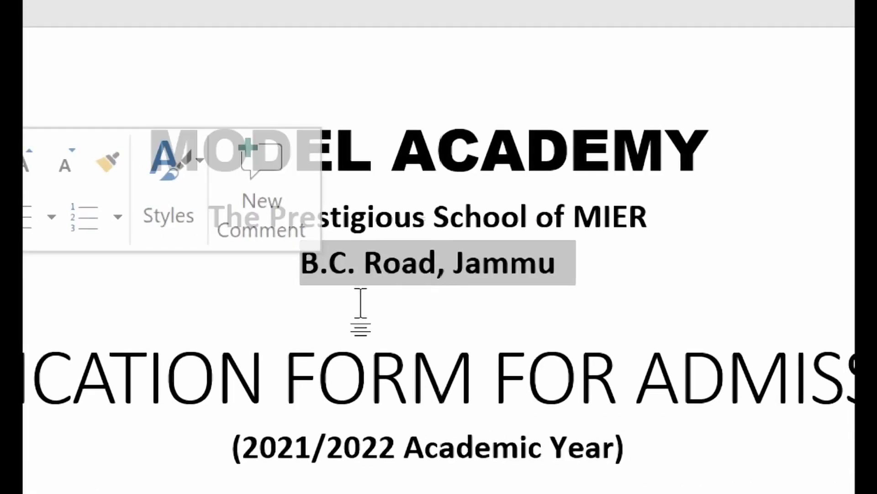
left_click(98, 312)
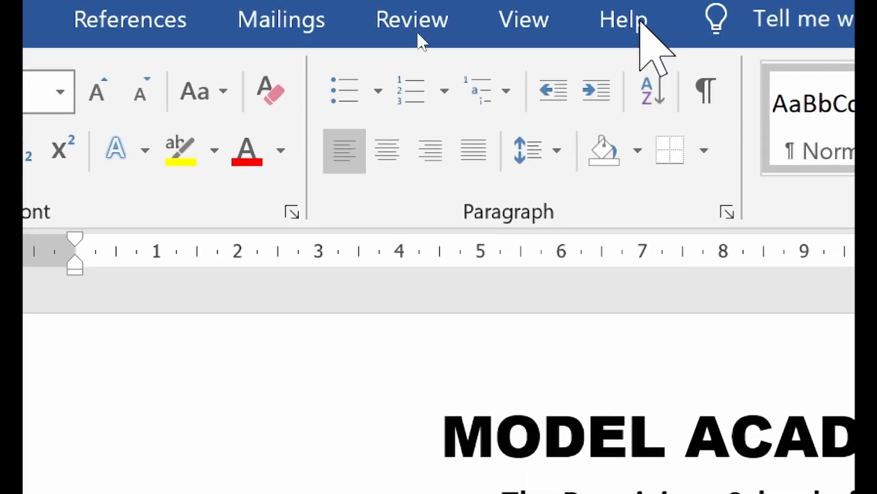
left_click(558, 149)
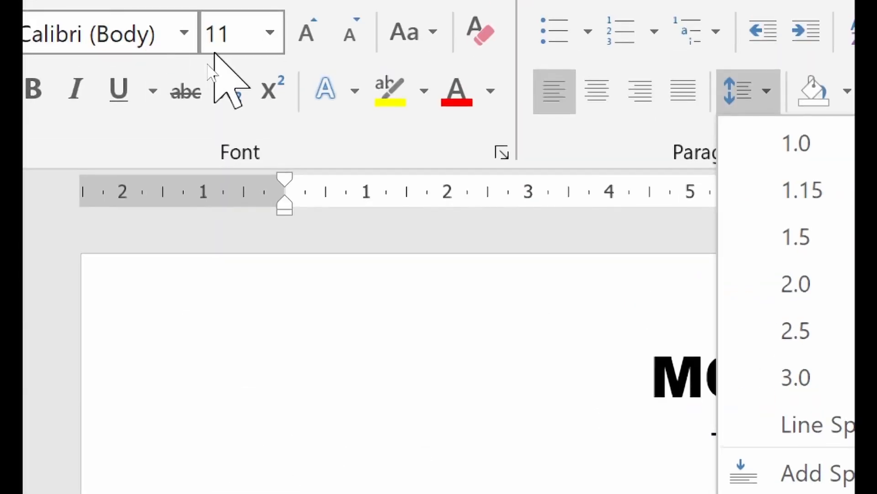
left_click(355, 32)
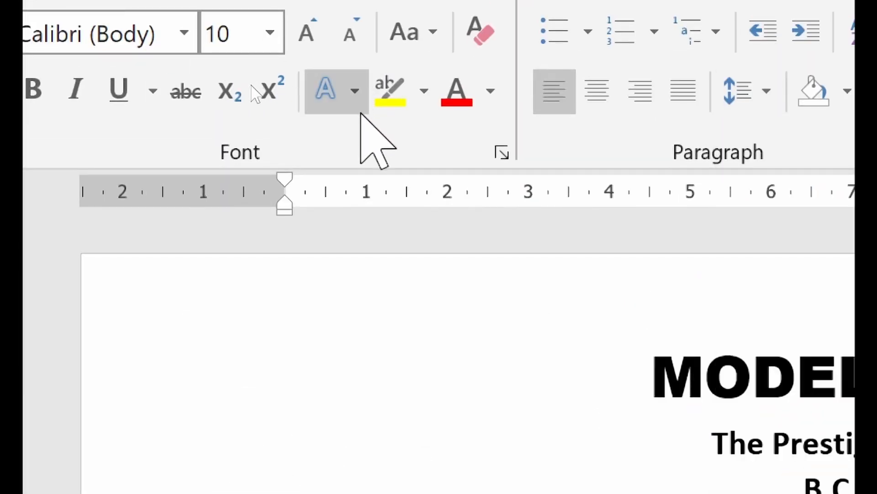
scroll(375, 391, "down", 1)
scroll(374, 398, "down", 2)
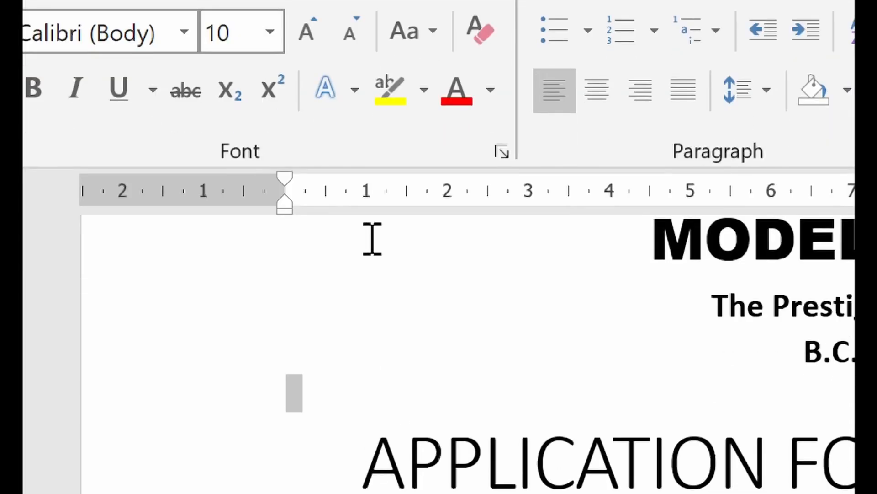
left_click(351, 27)
left_click(350, 27)
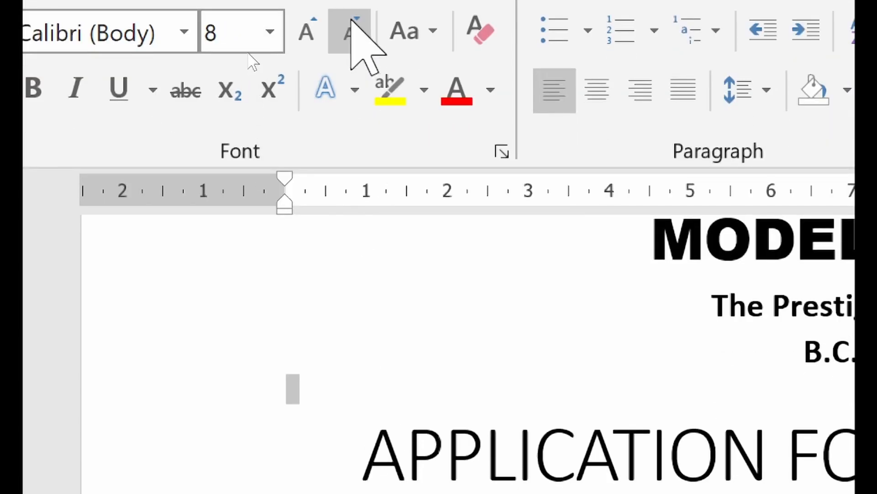
left_click(351, 27)
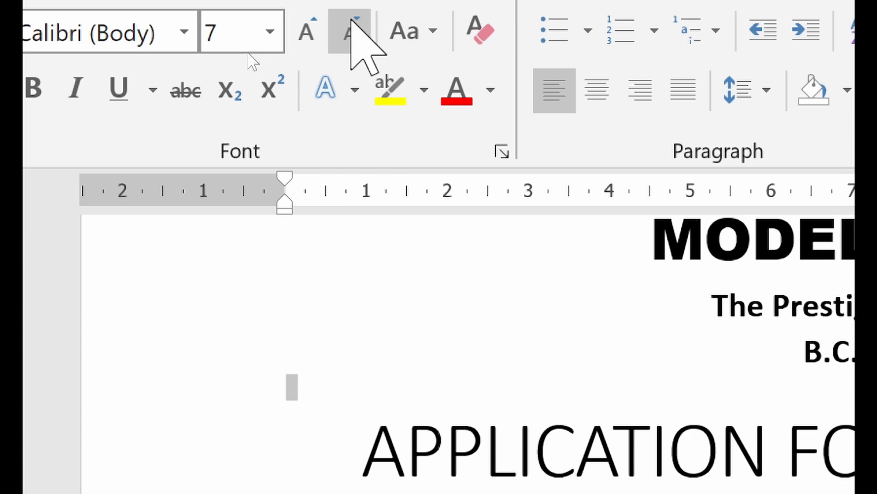
left_click(351, 28)
left_click(351, 27)
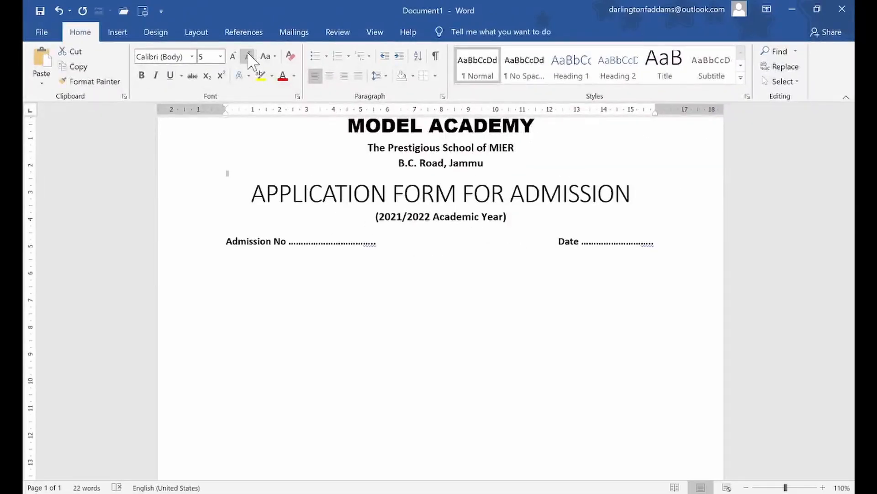
Undo the last two font size reductions on the blank paragraph above the application form heading
scroll(322, 252, "up", 2)
left_click(329, 268)
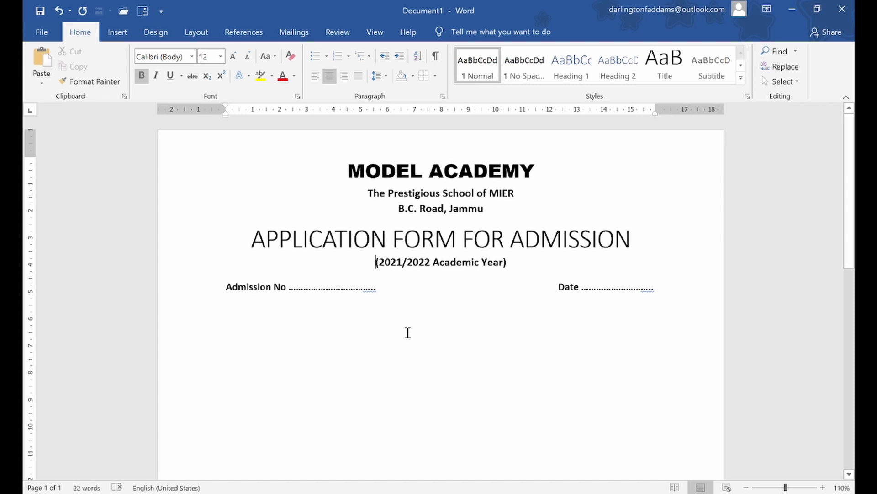
left_click(59, 11)
left_click(59, 11)
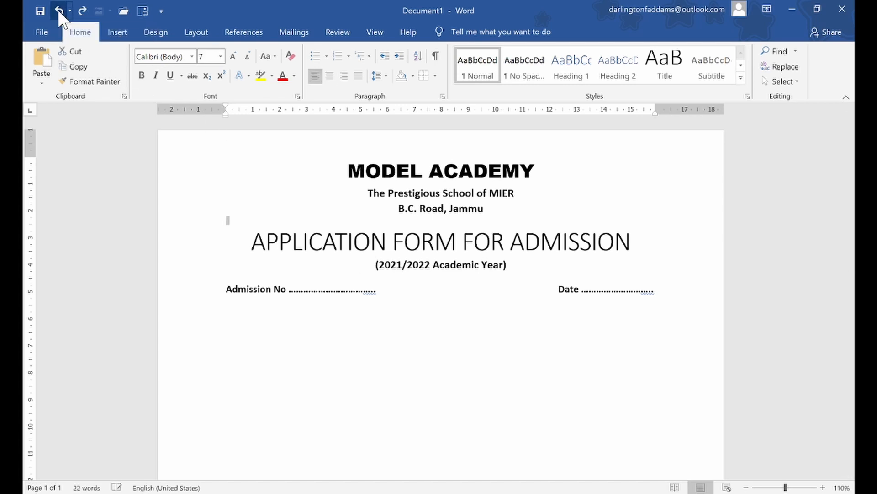
Place the cursor on the blank line below "Admission No", and switch to the reference PDF in Chrome and enlarge it to 150%
left_click(334, 311)
left_click(295, 492)
left_click(324, 277)
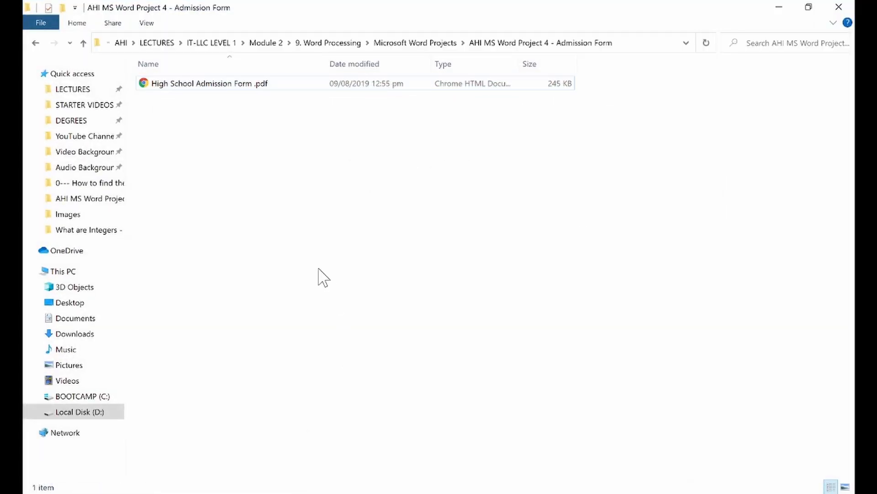
left_click(236, 432)
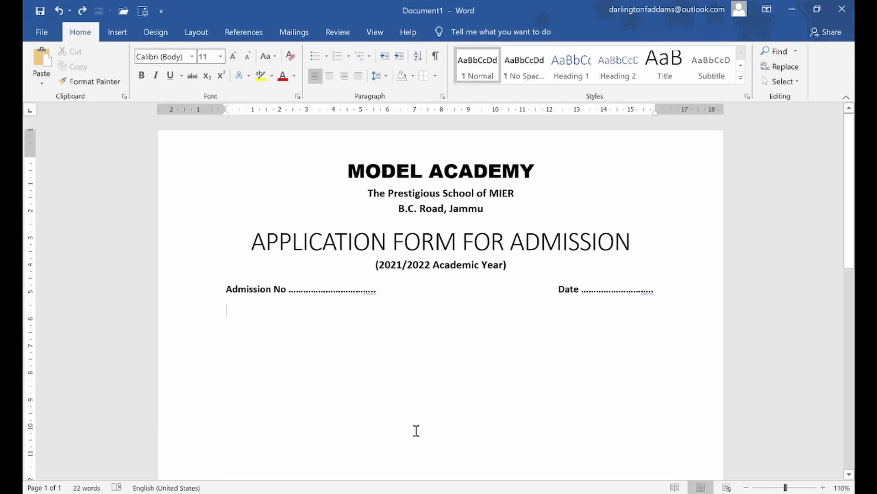
left_click(352, 493)
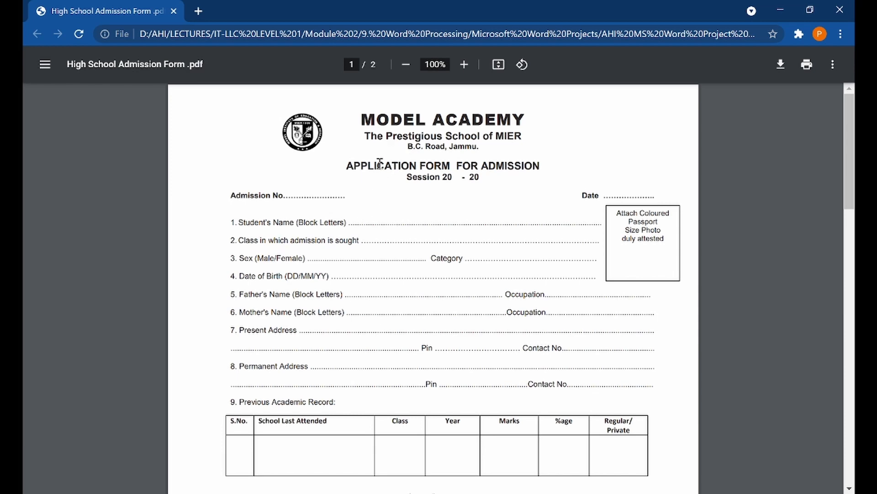
left_click(463, 64)
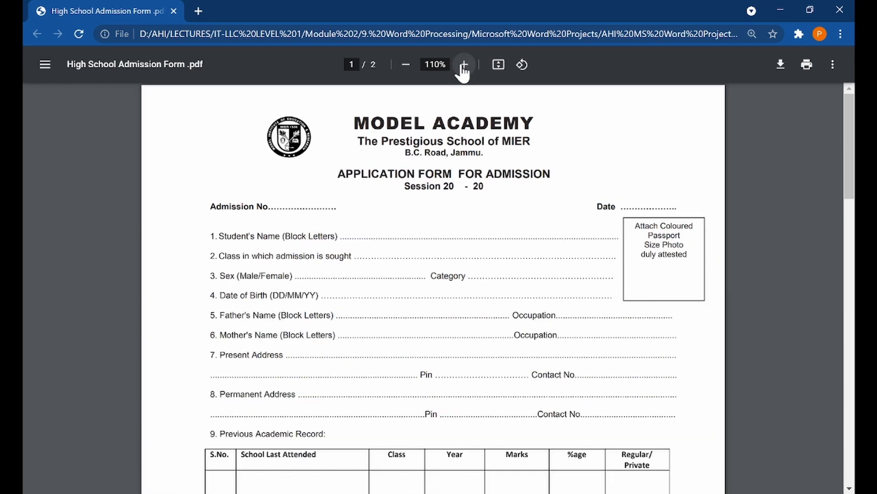
left_click(463, 66)
left_click(463, 65)
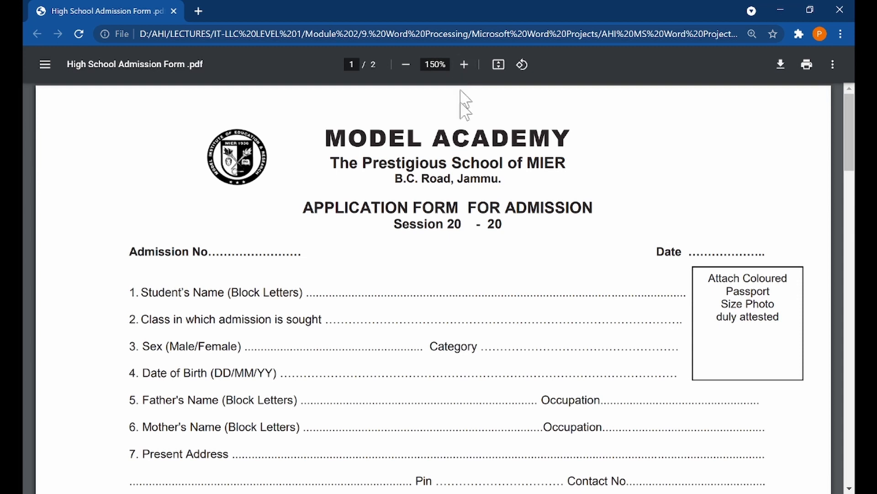
Return to Word and insert a screen clipping of the PDF's school crest, about 3.1 cm high and 3.3 cm wide, below the "Admission No" line
key("alt+Tab")
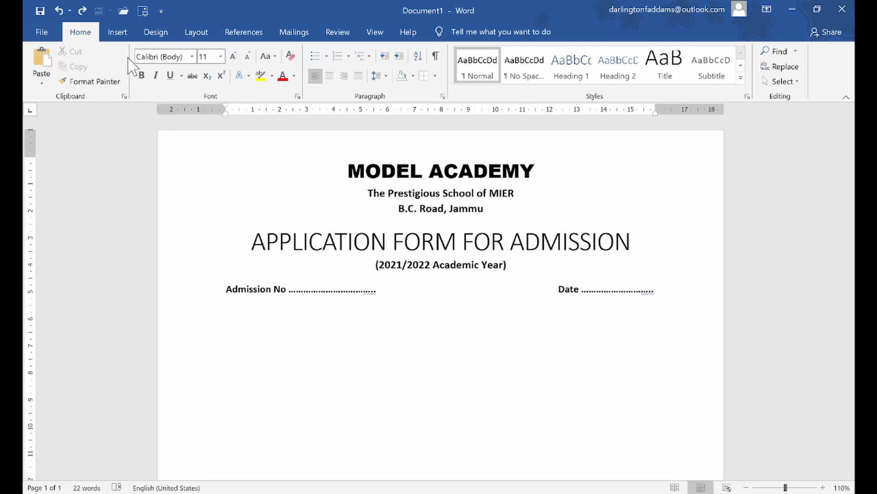
left_click(118, 33)
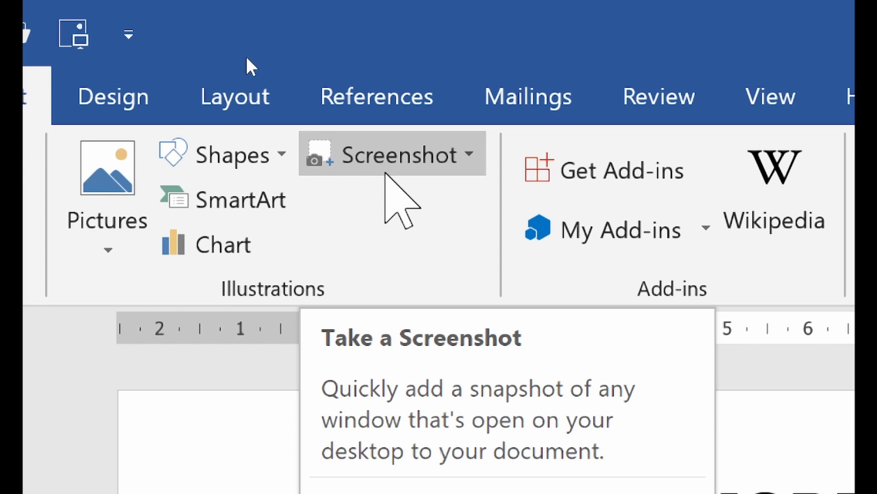
left_click(469, 155)
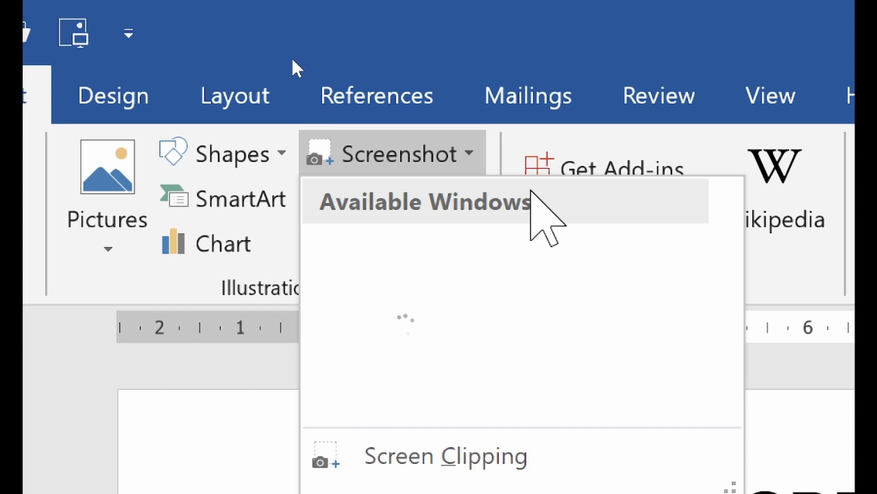
left_click(471, 137)
left_click(473, 134)
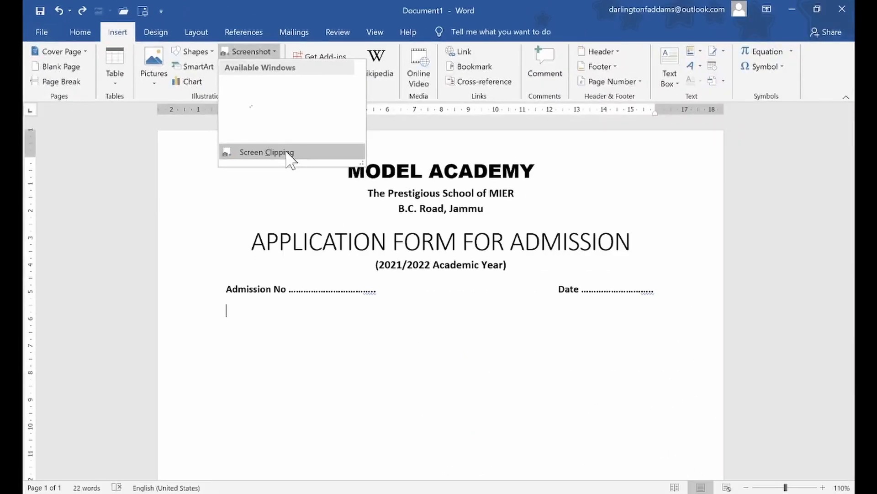
left_click(290, 155)
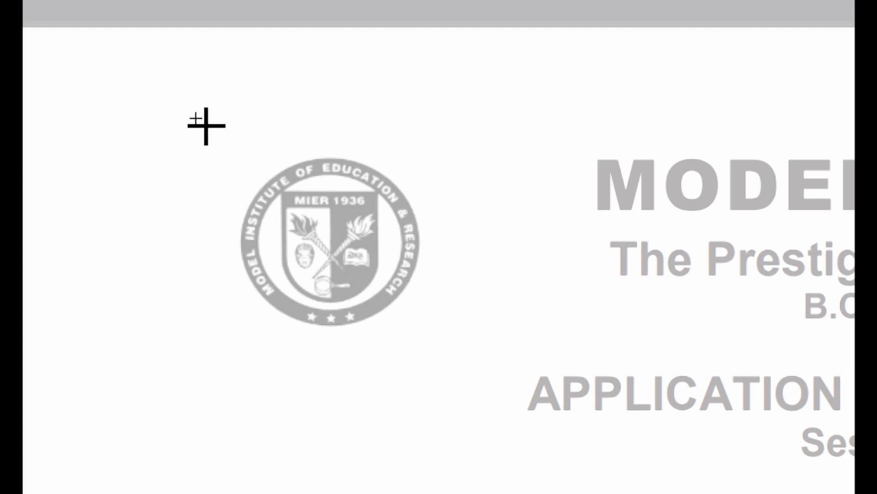
left_click_drag(206, 125, 450, 356)
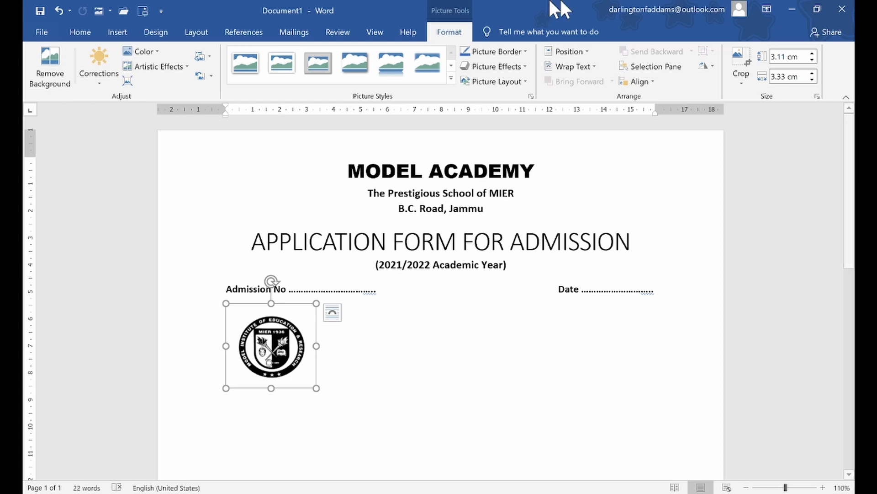
Minimize the reference PDF window and return to the Word document, leaving the desktop behind it for clipping
left_click(792, 8)
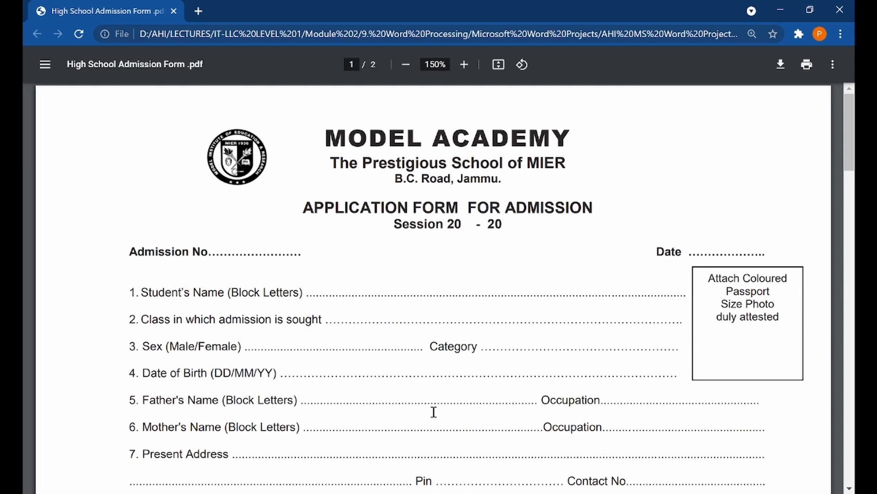
key("alt+Tab")
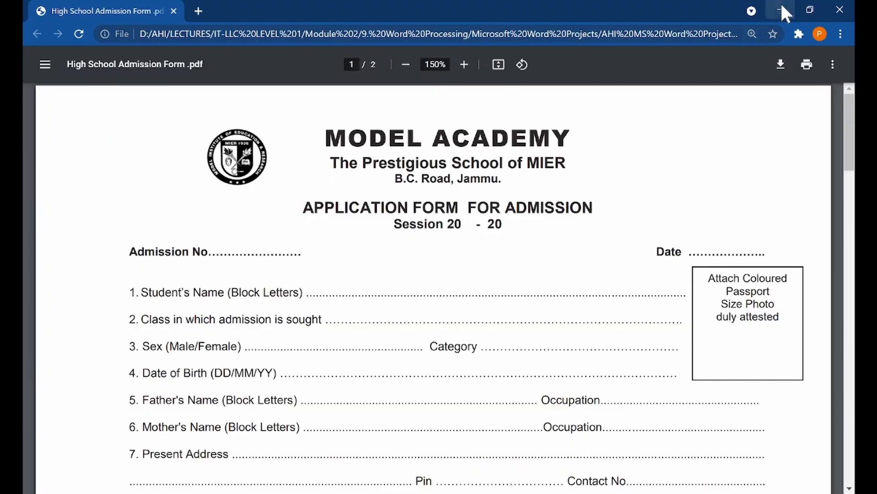
left_click(780, 5)
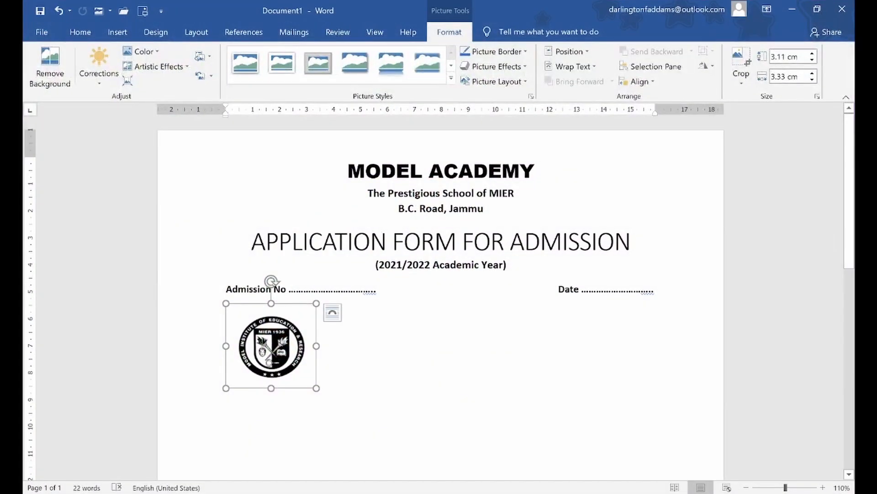
Insert a screen clipping of the desktop's Zoom icon beside the crest and enlarge it to about 3.7 cm high and 3.2 cm wide
left_click(384, 396)
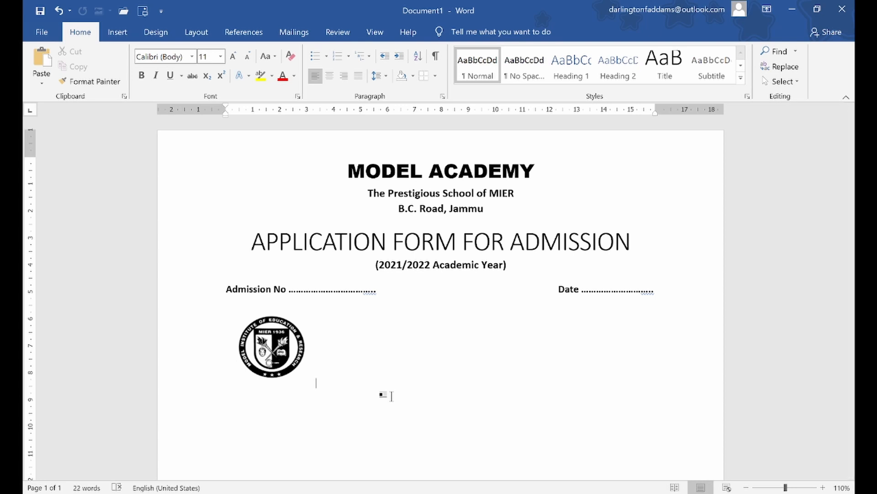
left_click(118, 31)
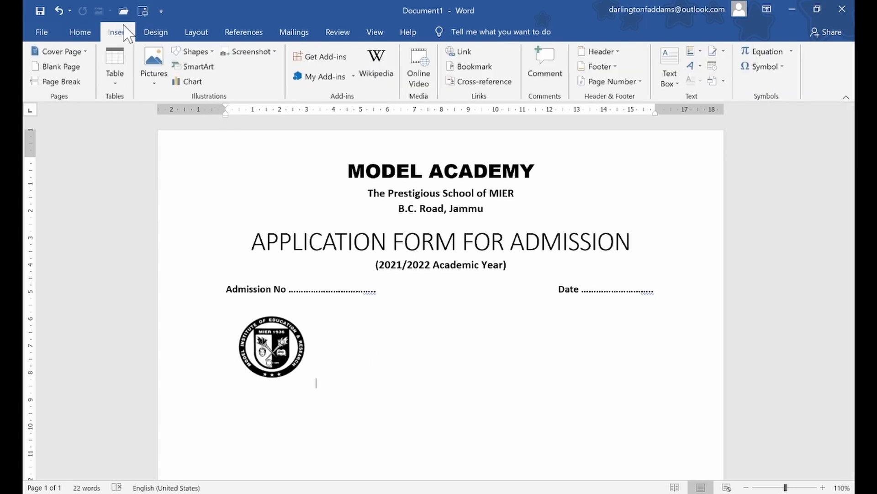
left_click(275, 52)
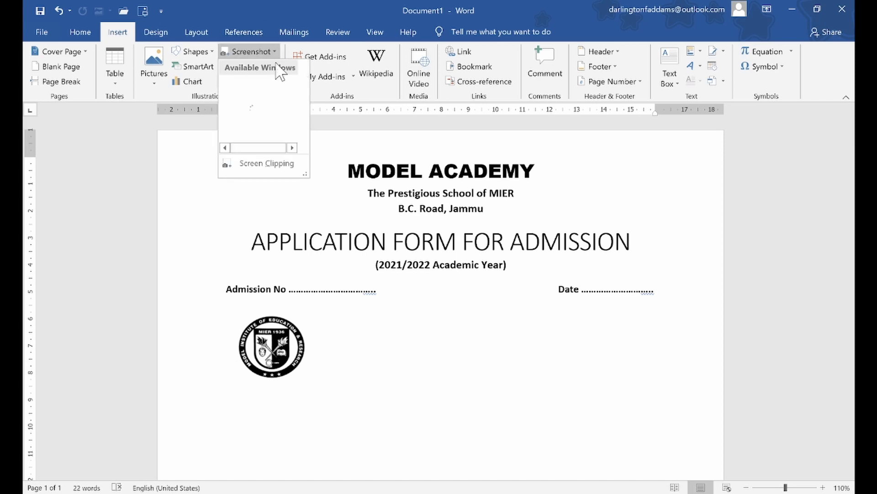
left_click(265, 164)
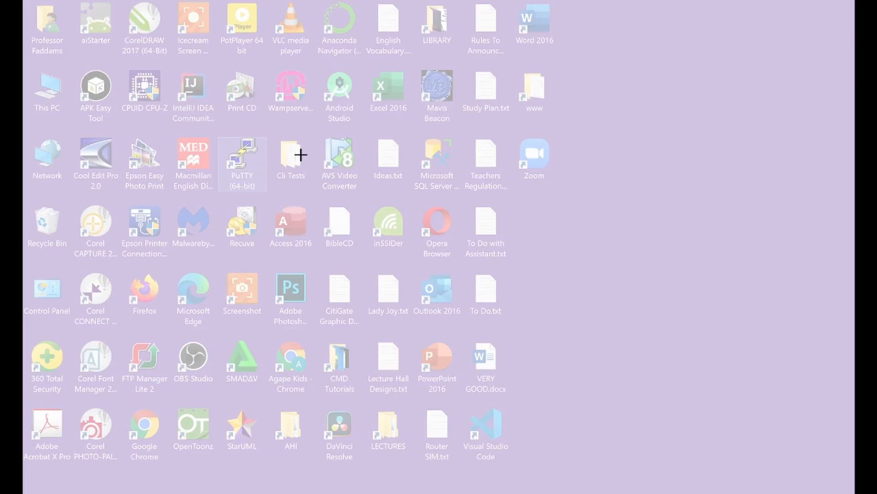
left_click_drag(558, 132, 512, 185)
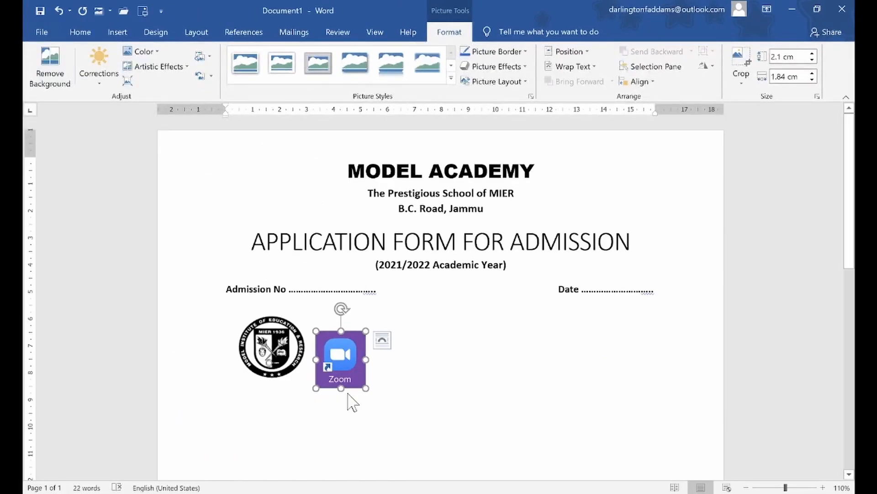
left_click_drag(366, 388, 403, 398)
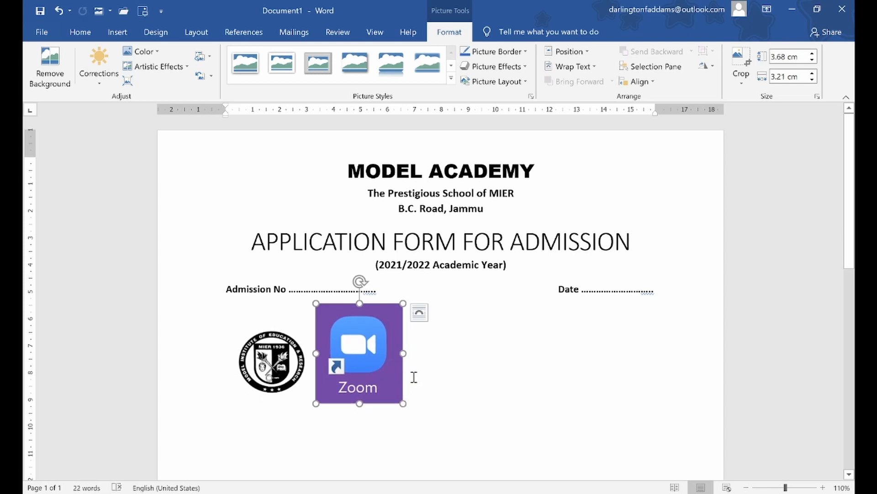
Delete the clipped Zoom icon beside the school crest
left_click(414, 377)
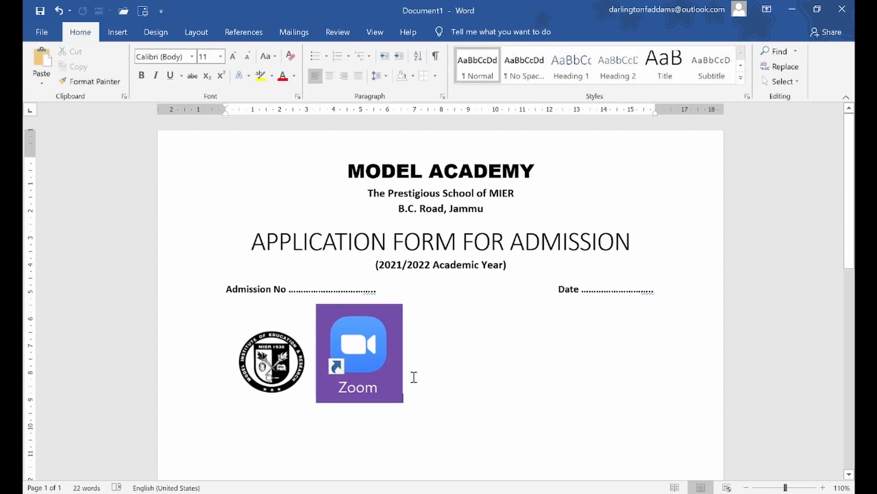
left_click(378, 373)
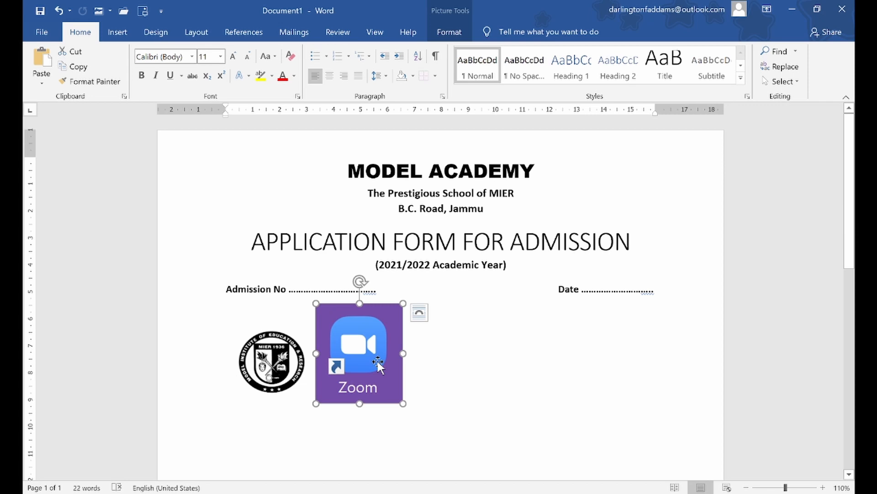
key("Delete")
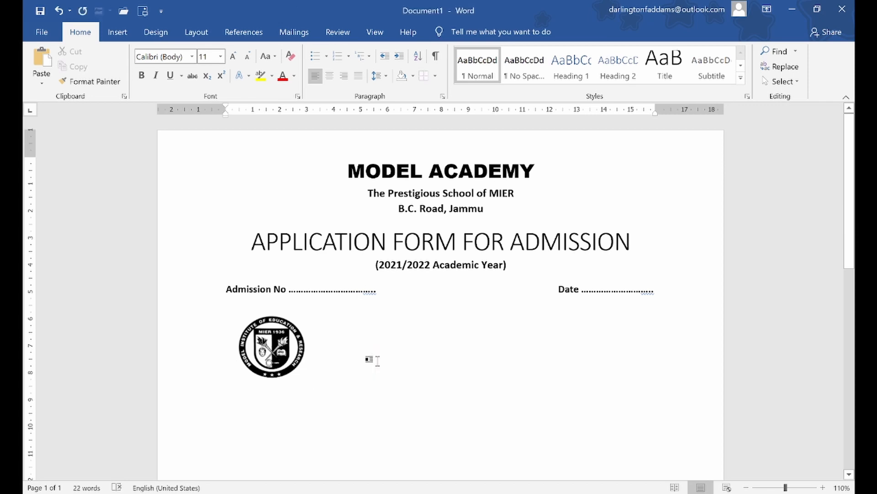
Try to move the school crest up beside the MODEL ACADEMY heading, and undo the move
left_click(274, 340)
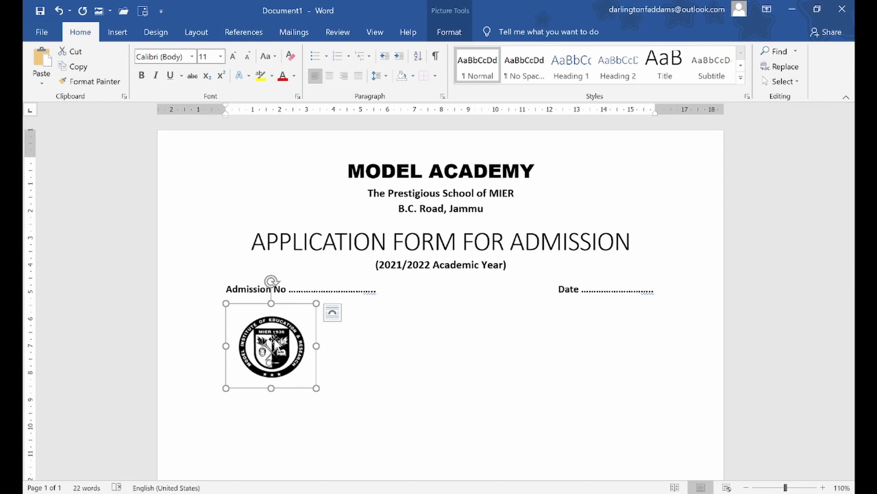
left_click_drag(272, 346, 302, 172)
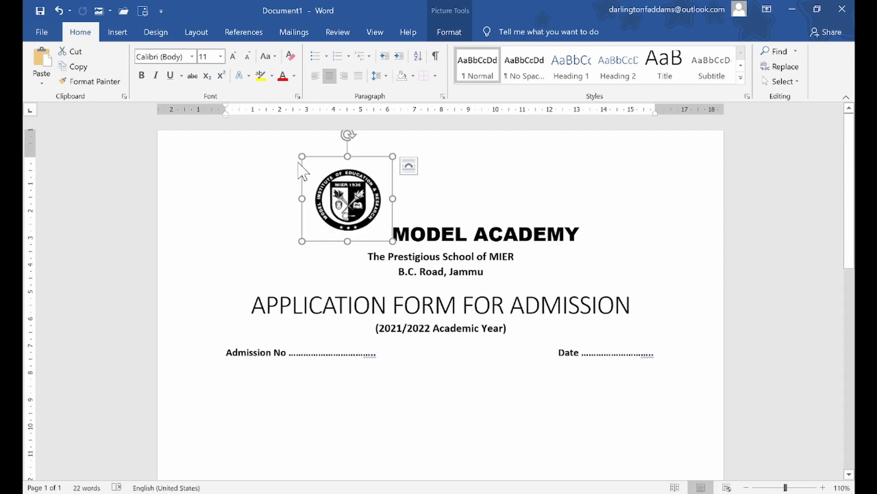
left_click(58, 9)
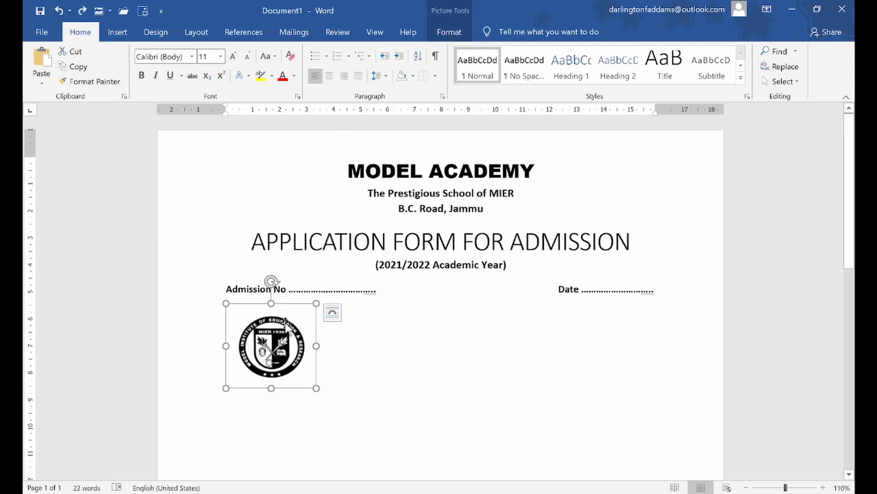
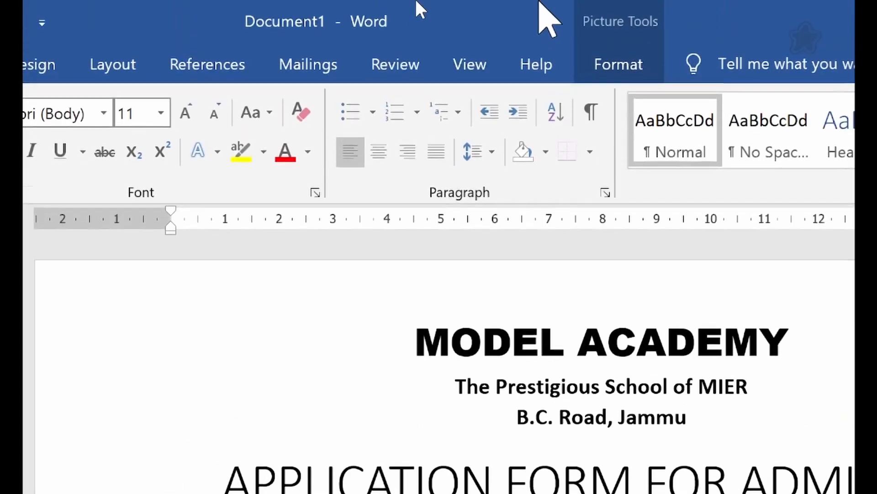
Set the school crest's text wrapping to In Front of Text
left_click(636, 57)
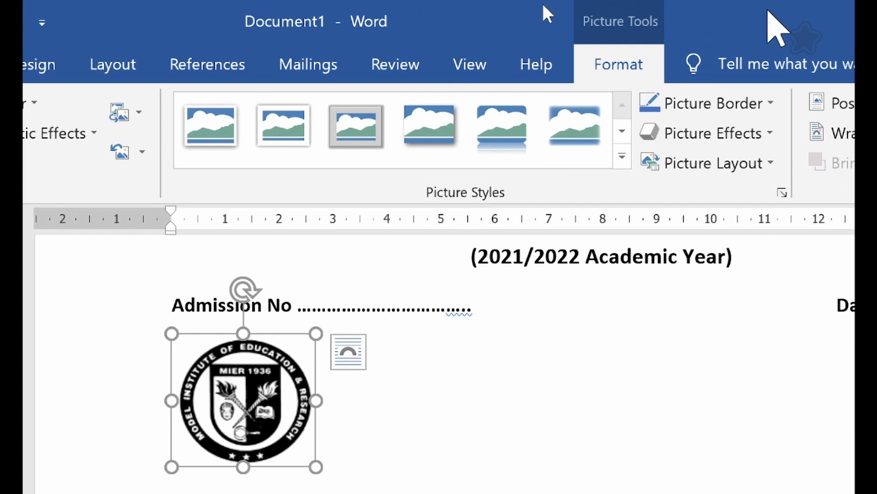
left_click(727, 133)
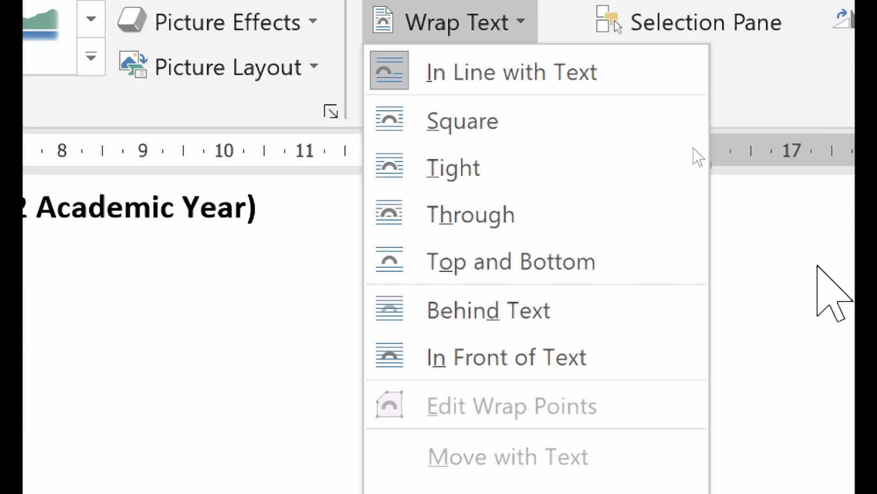
left_click(617, 359)
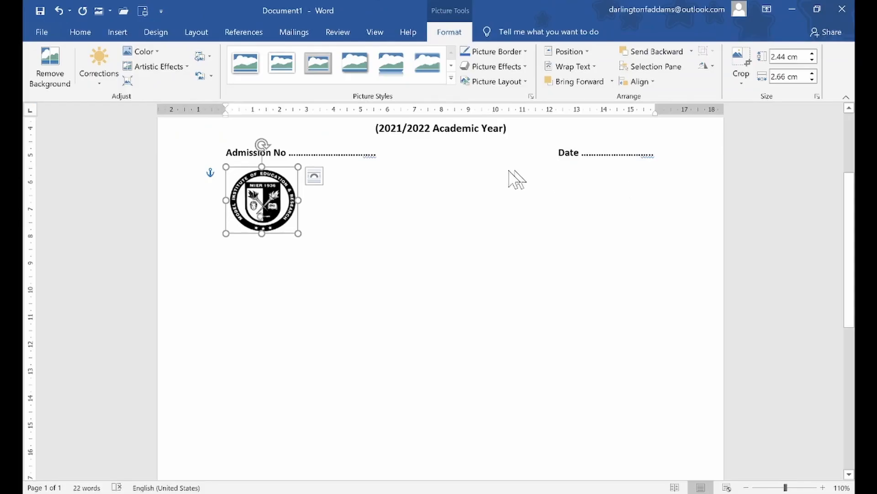
Place the crest to the left of the MODEL ACADEMY heading and shrink it to about 1.96 cm high and 2.13 cm wide
scroll(187, 460, "up", 3)
scroll(484, 208, "up", 3)
left_click_drag(276, 329, 306, 194)
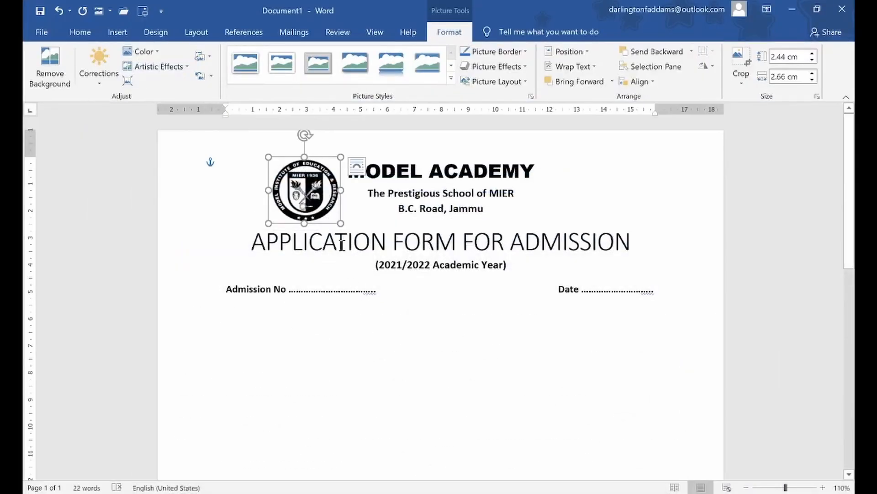
left_click_drag(339, 225, 326, 210)
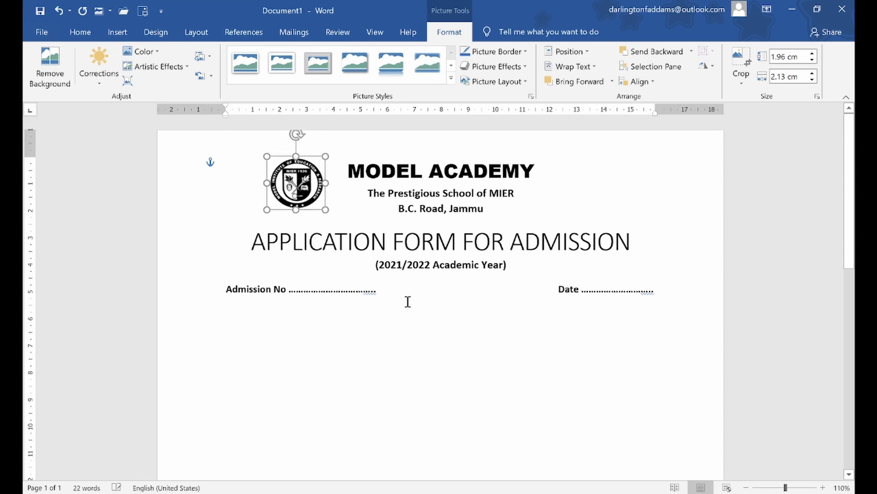
left_click(408, 301)
left_click(317, 357)
Shift the crest slightly right, closer to the MODEL ACADEMY heading, and return the cursor to the blank line below Admission No
left_click(297, 196)
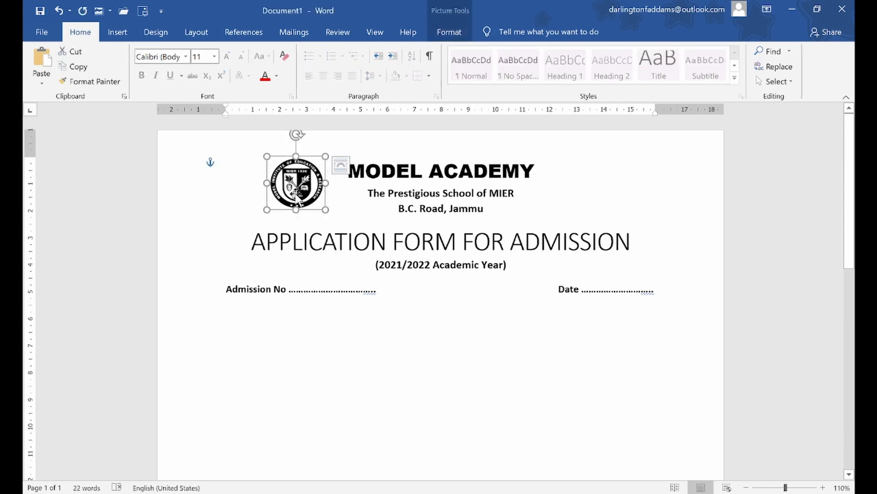
left_click_drag(297, 197, 308, 197)
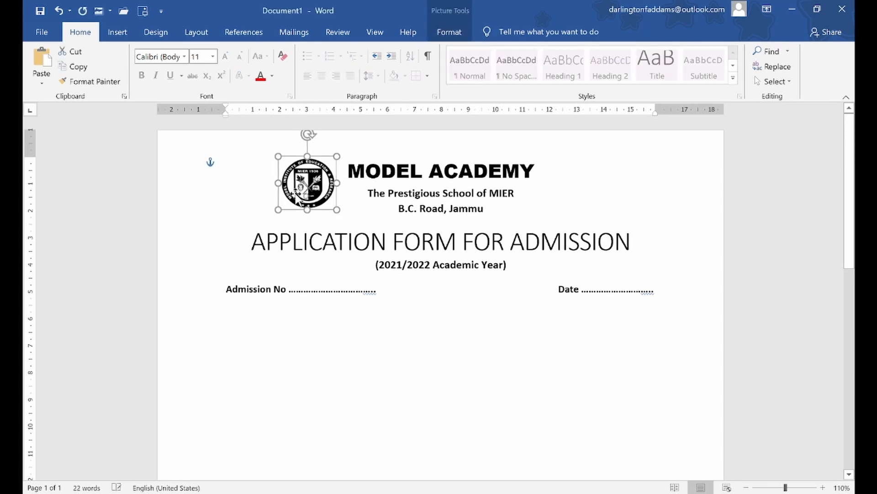
left_click(257, 343)
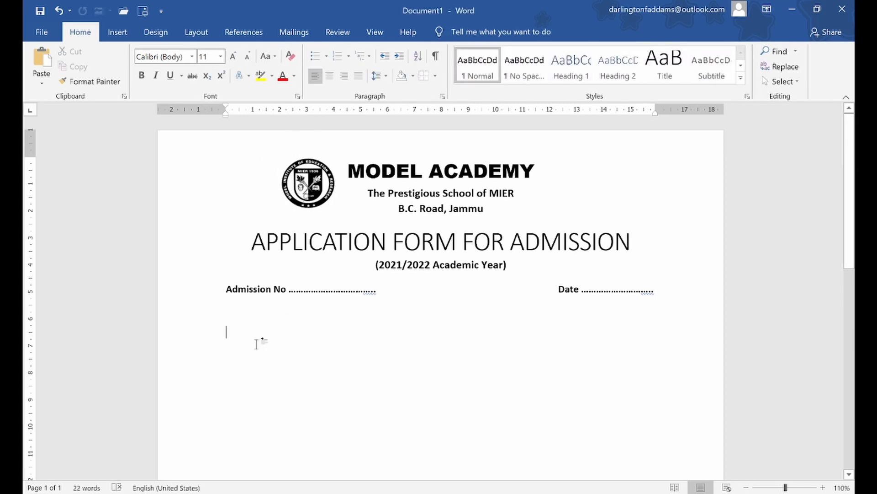
Compare the letterhead with the reference PDF in Chrome, and make the crest in the Word document slightly smaller
key("alt+Tab")
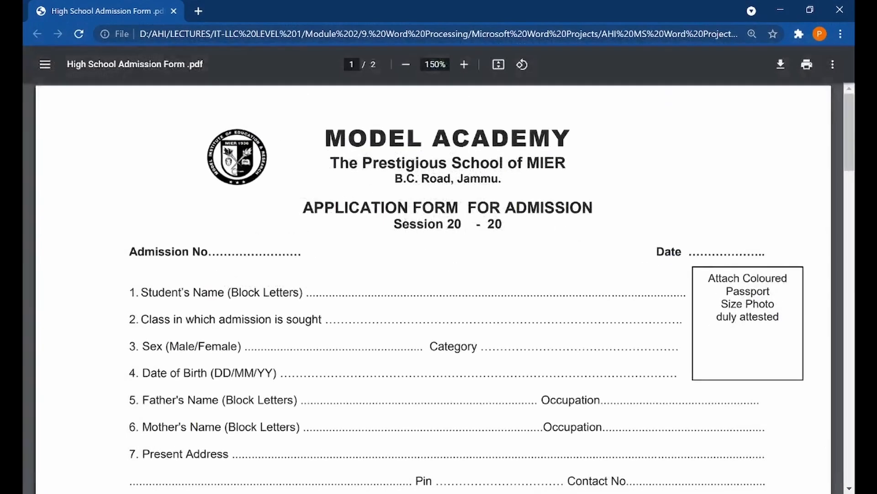
key("alt+Tab")
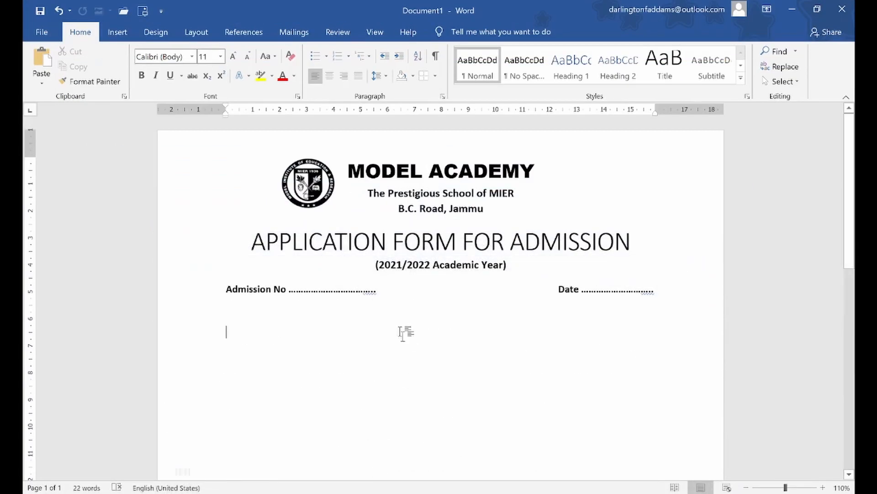
left_click(317, 193)
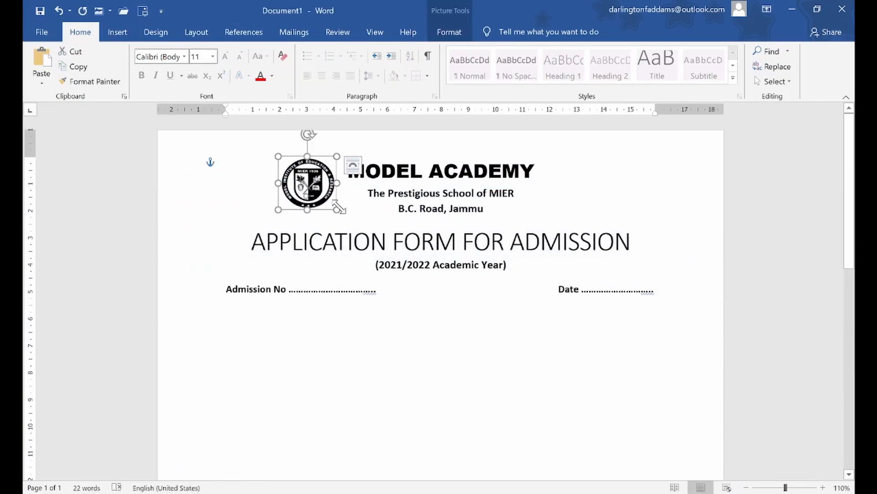
left_click_drag(339, 208, 335, 205)
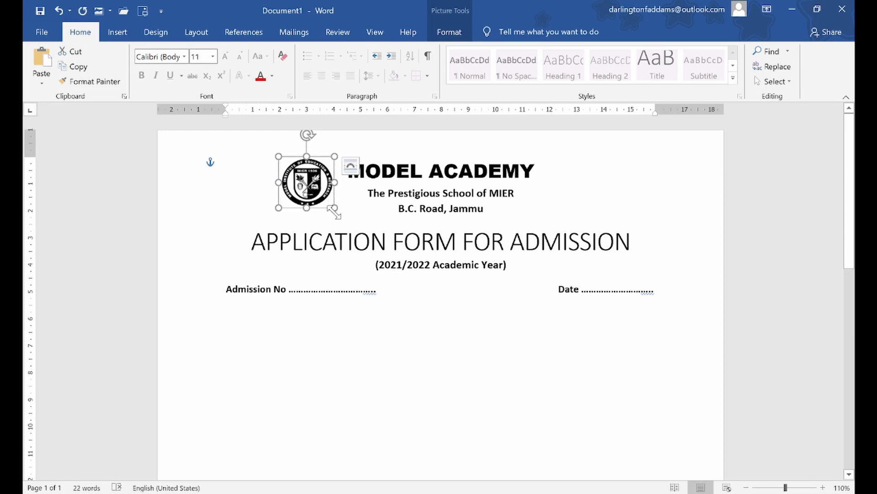
left_click(263, 333)
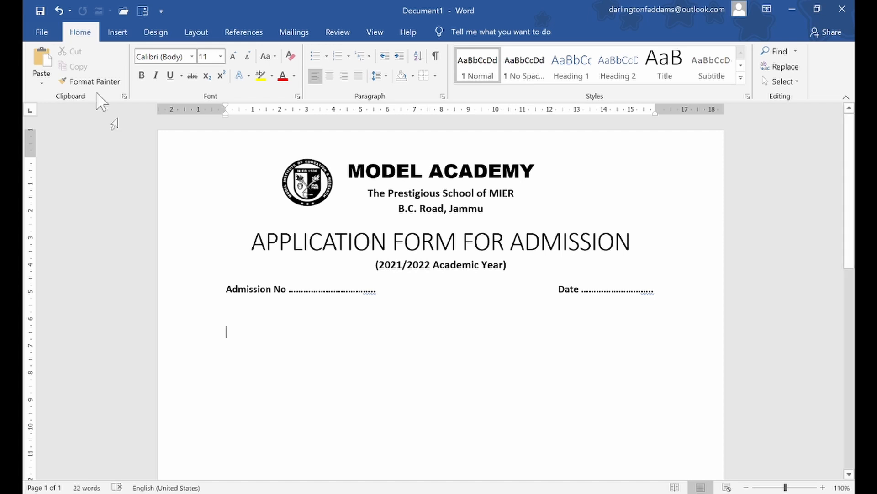
Start saving the document to a local folder, choosing Class Works inside 9. Word Processing > Microsoft Word Projects
left_click(40, 11)
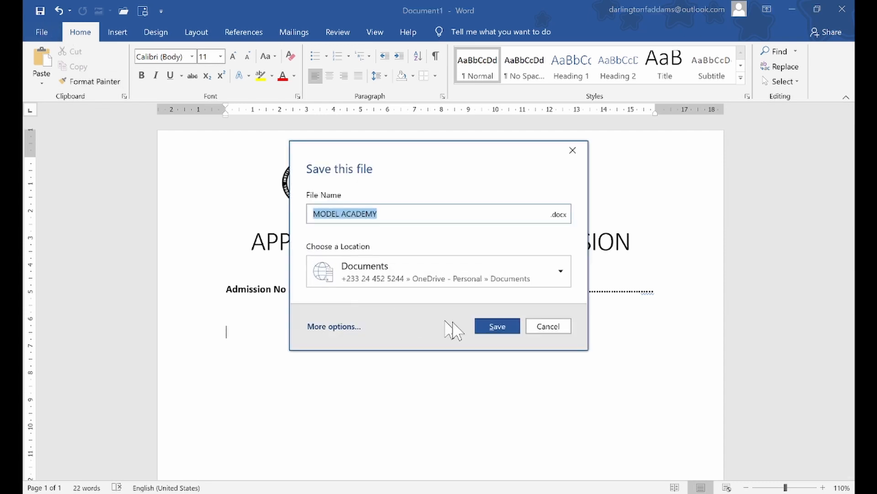
left_click(549, 326)
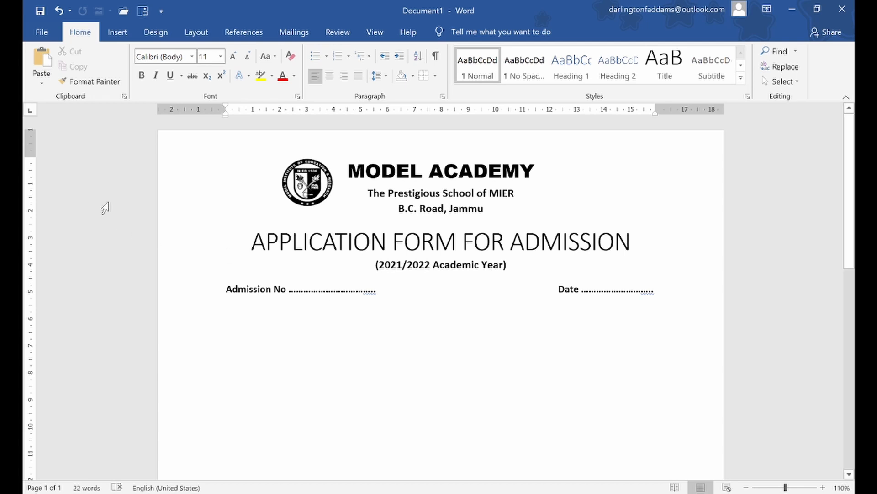
left_click(44, 32)
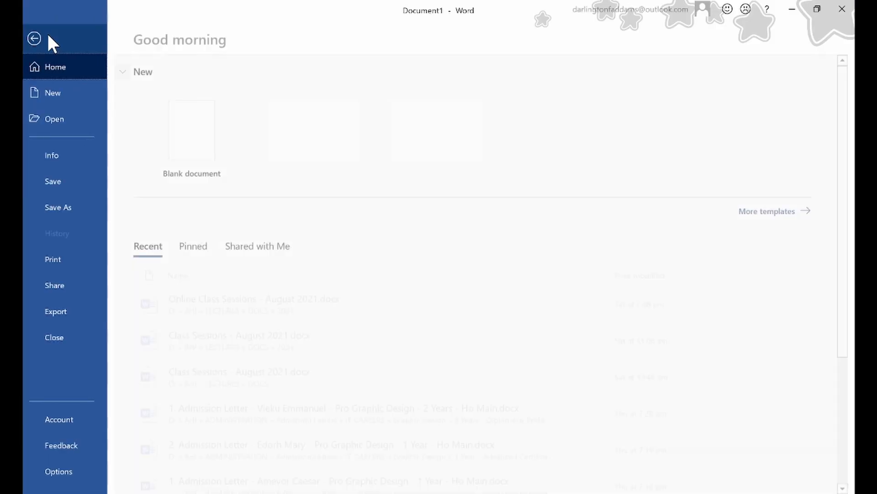
left_click(62, 179)
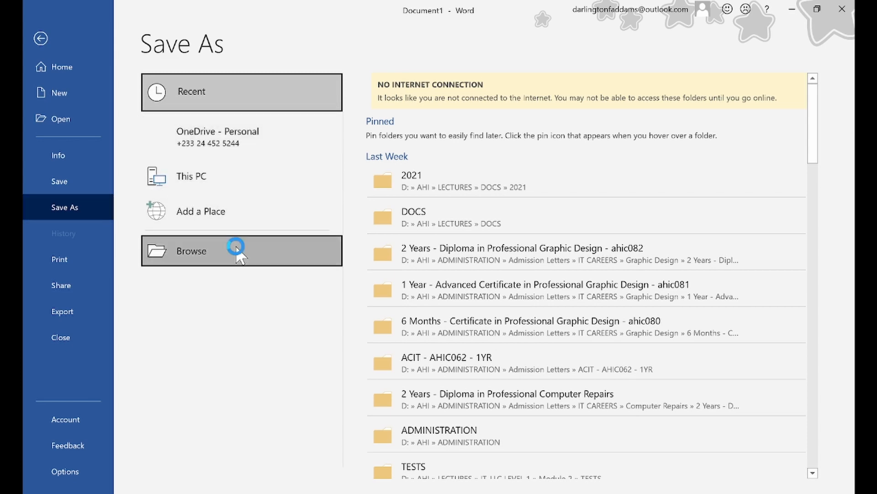
left_click(241, 255)
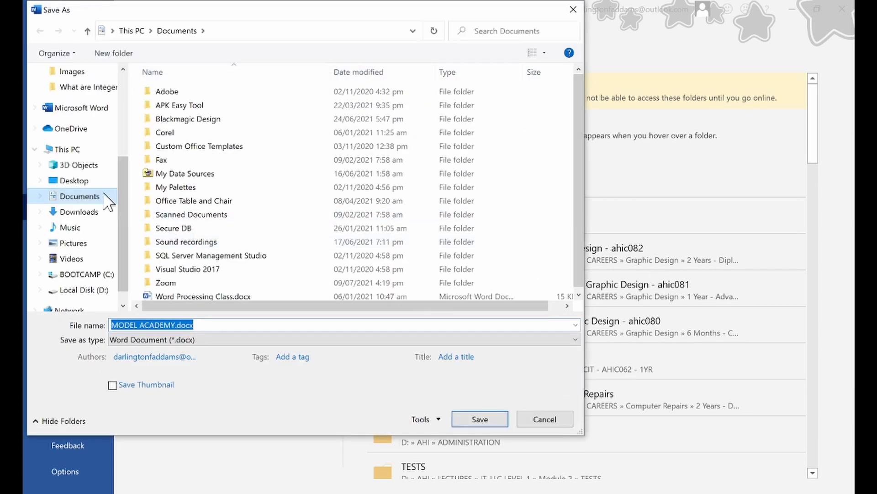
scroll(91, 137, "up", 4)
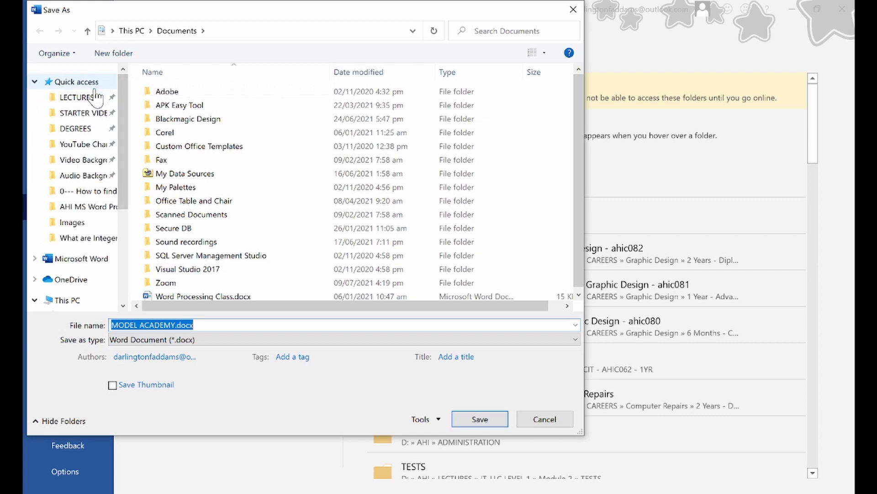
left_click(92, 82)
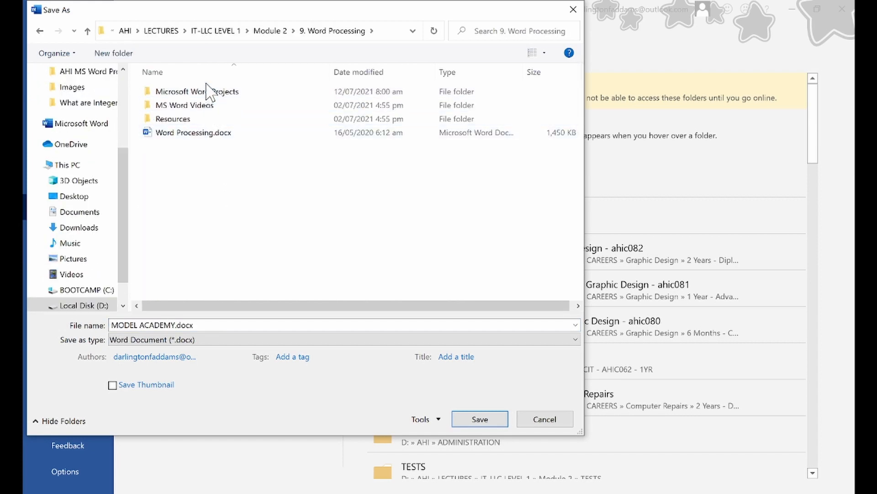
double_click(203, 90)
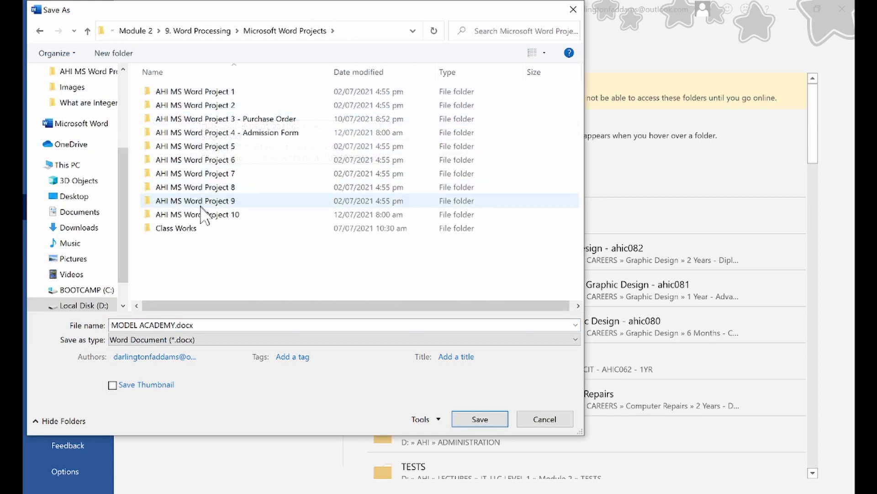
left_click(189, 231)
double_click(190, 231)
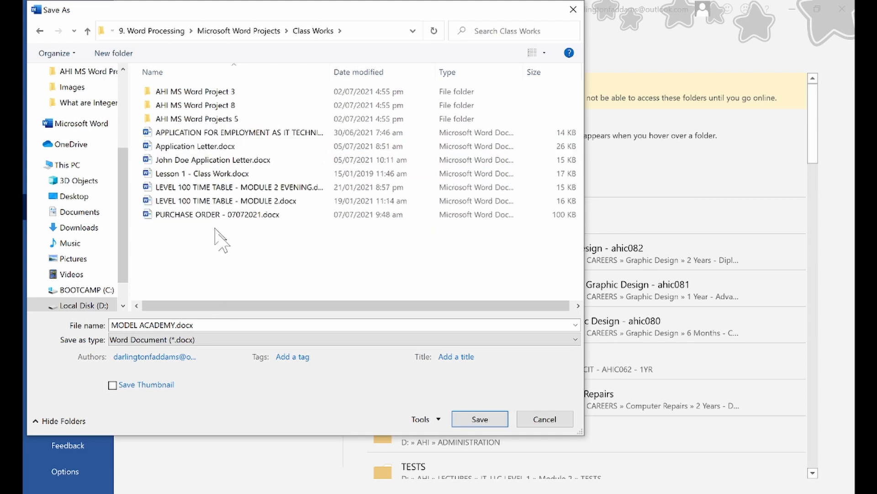
Name the file MODEL ACADEMY APPLICATION FORM and save it as a Word document
left_click(215, 321)
left_click(176, 325)
type("APPLICATION FORM")
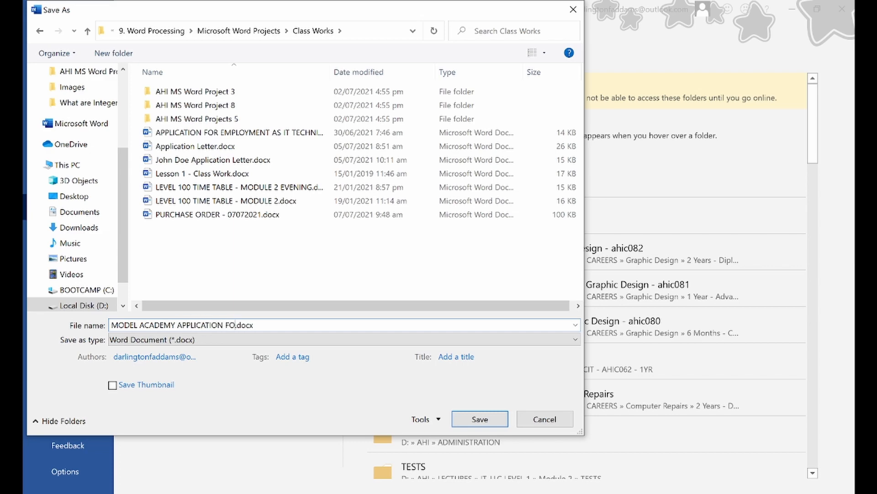
left_click(480, 419)
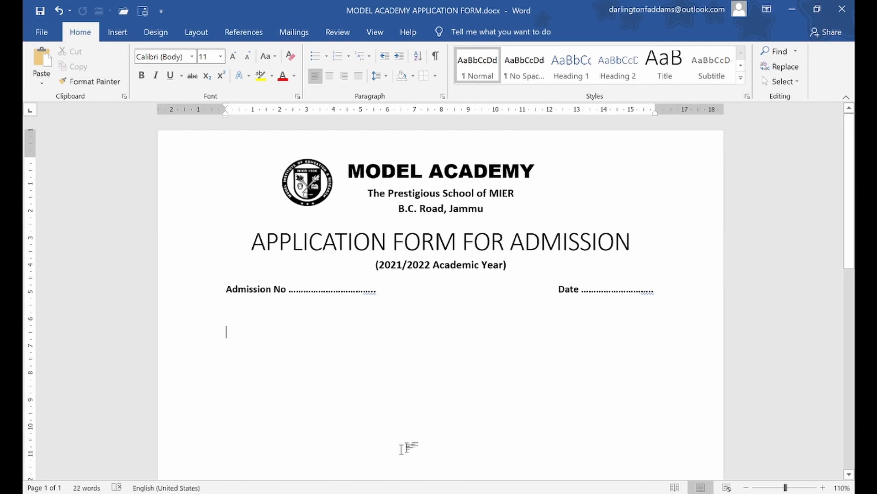
Switch to the reference PDF in Chrome, reduce its zoom to 125%, and return to the Word document
left_click(350, 491)
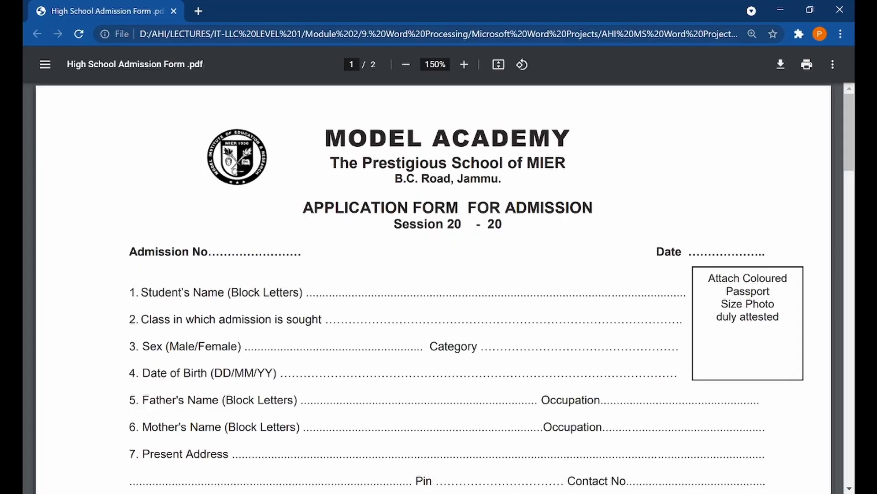
left_click(406, 64)
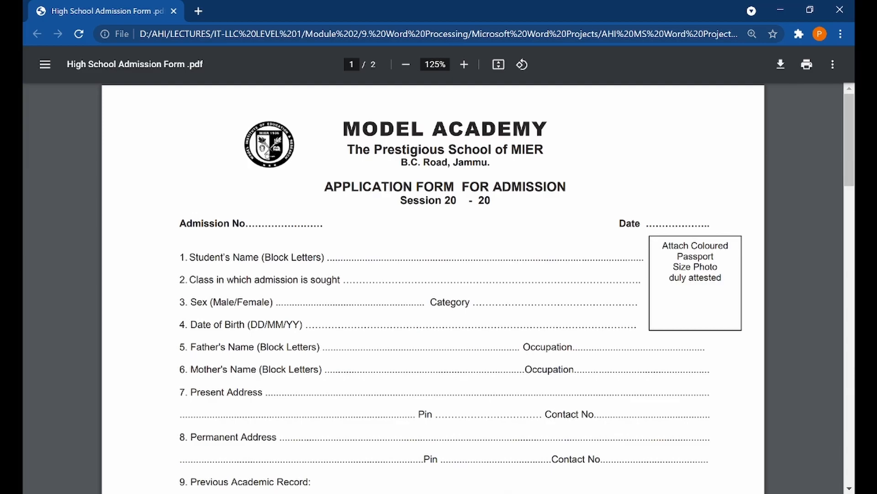
left_click(450, 492)
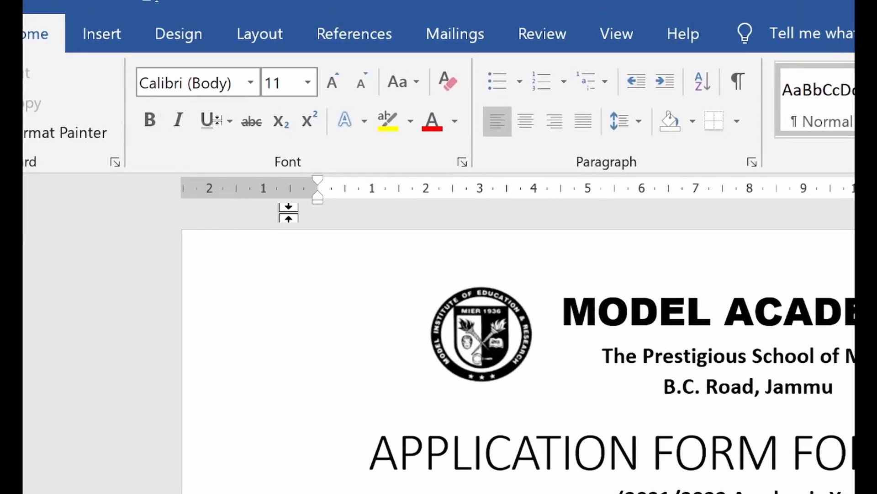
left_click(316, 181)
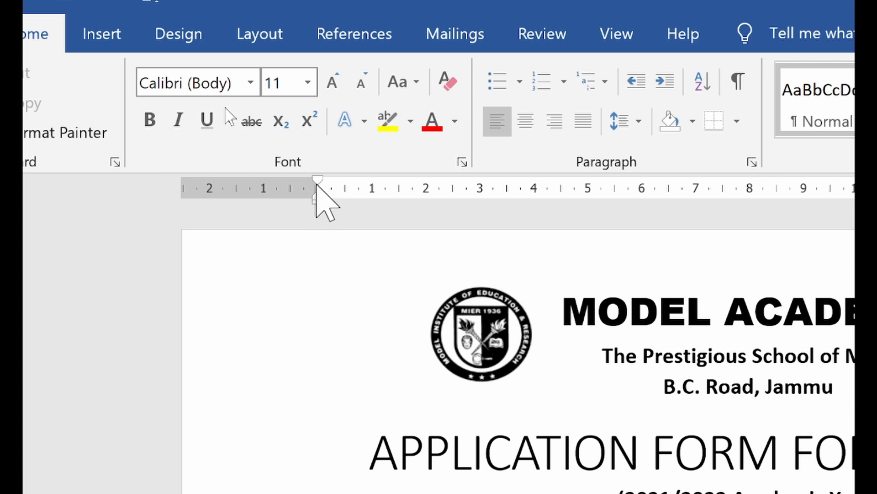
Widen the text area of the Word document by reducing the left and right page margins to about 1.5 cm each
left_click_drag(317, 186, 267, 187)
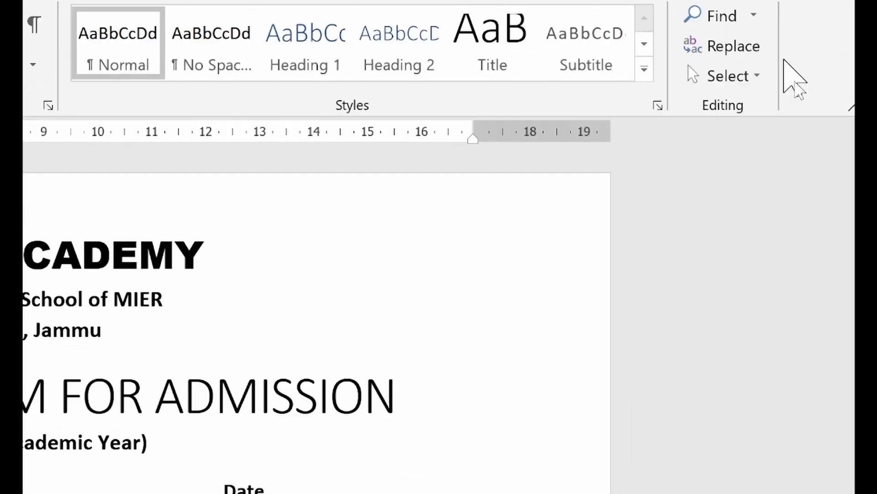
left_click_drag(473, 132, 532, 137)
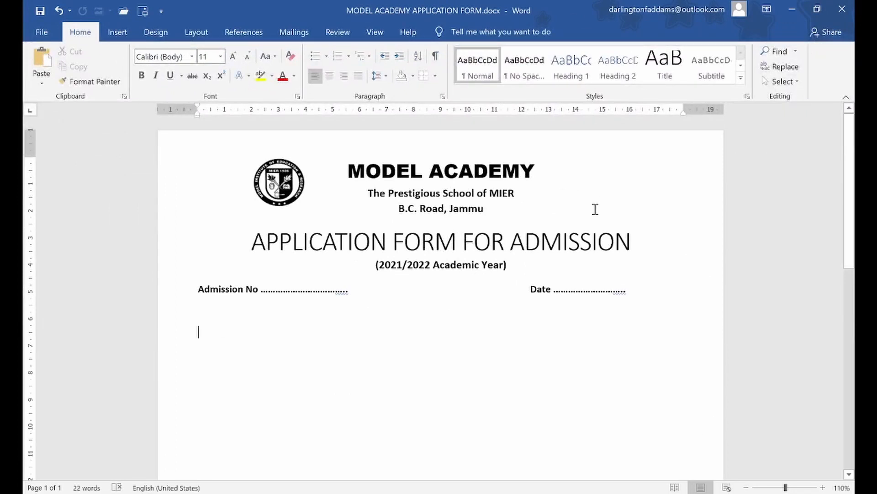
left_click(549, 241)
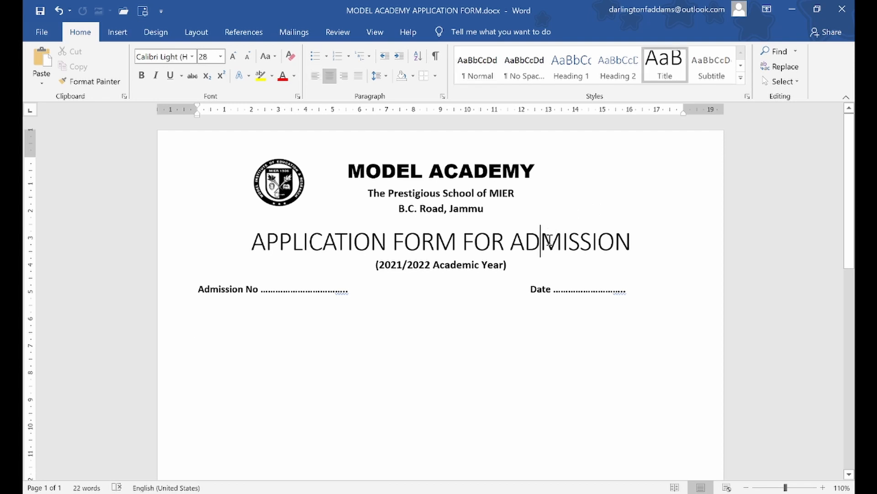
Move the Date field across to the right margin by adjusting the spacing before it, on the same line as Admission No
left_click(529, 289)
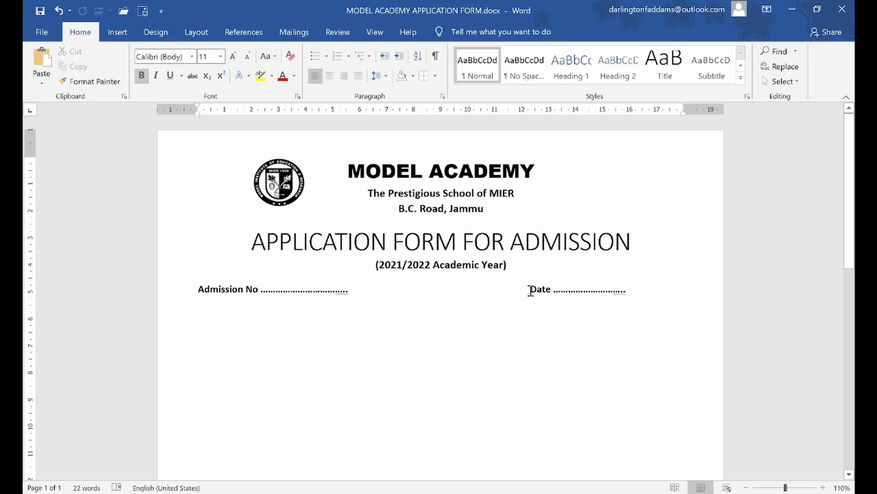
left_click_drag(527, 290, 501, 290)
key("Delete")
key("ctrl+z")
key("Tab")
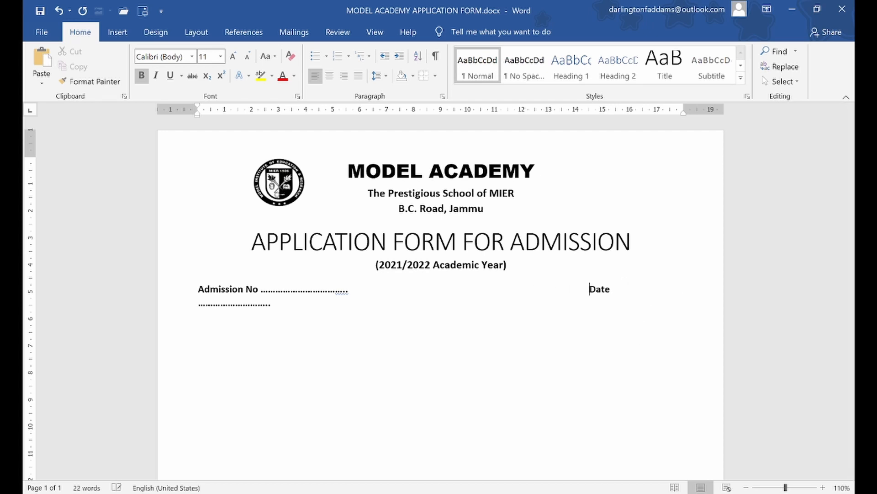
key("BackSpace")
key("shift+Left")
key("shift+Left")
key("shift+Left")
key("shift+Left")
key("shift+Left")
key("shift+Left")
key("shift+Left")
key("shift+Left")
key("shift+Left")
key("shift+Left")
key("shift+Left")
key("shift+Left")
key("shift+Right")
key("shift+Right")
key("shift+Right")
key("BackSpace")
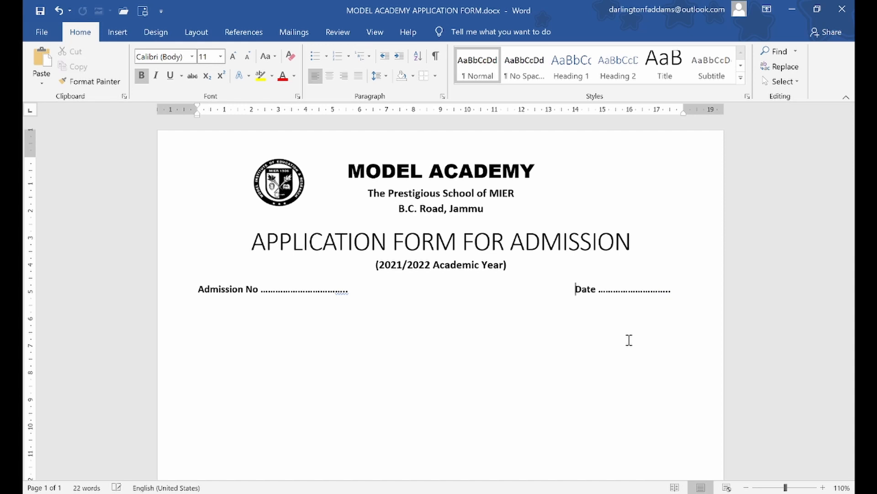
key("ctrl+z")
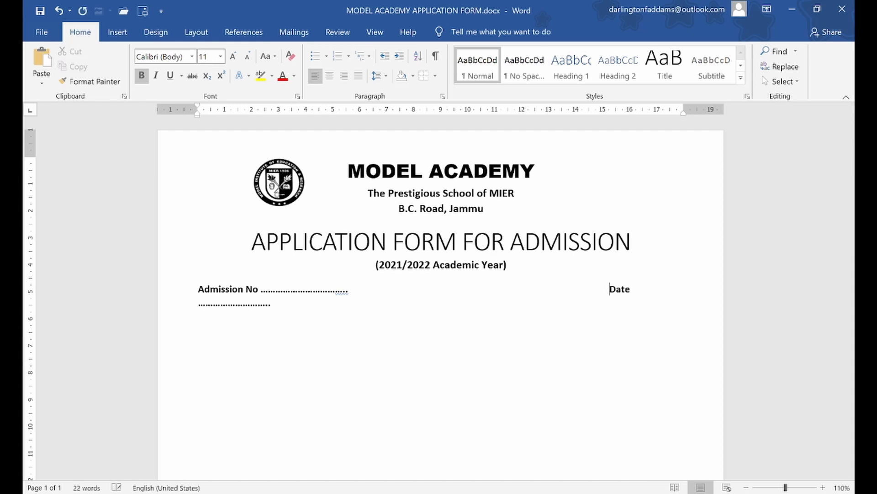
key("BackSpace")
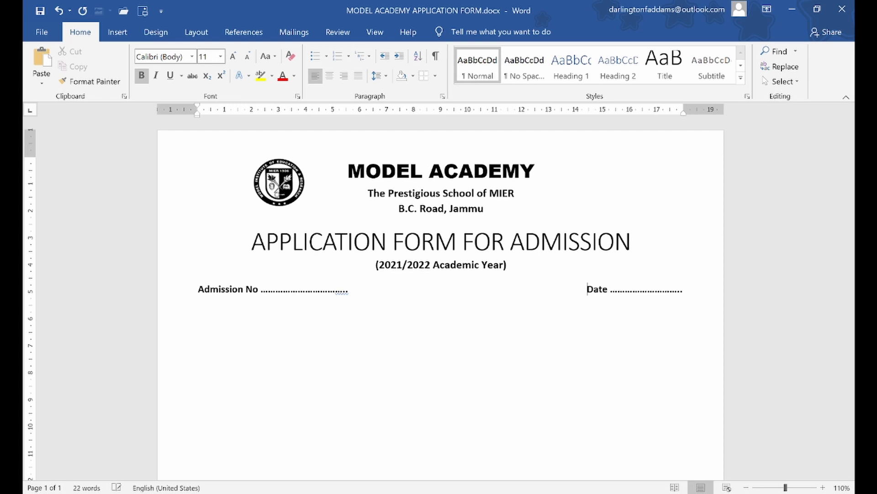
key("BackSpace")
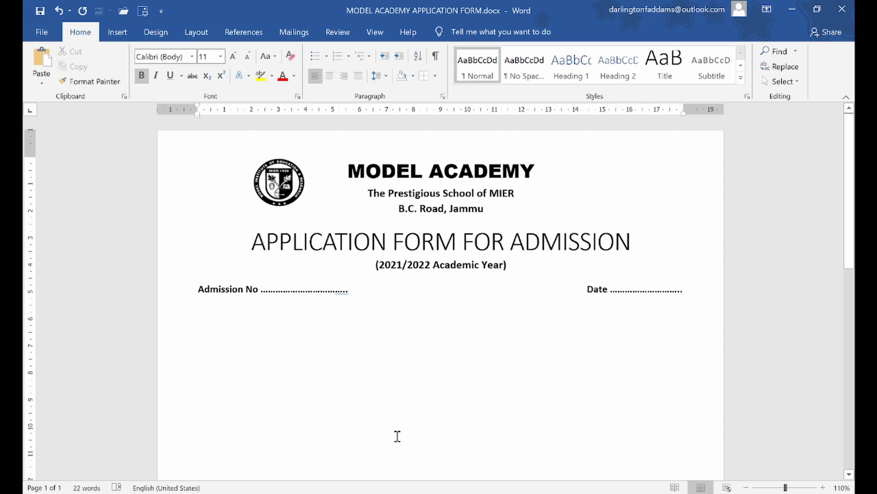
Place the cursor below the Admission No line, switch to the reference PDF in Chrome and copy items 1 to 9, through Previous Academic Record
left_click(277, 329)
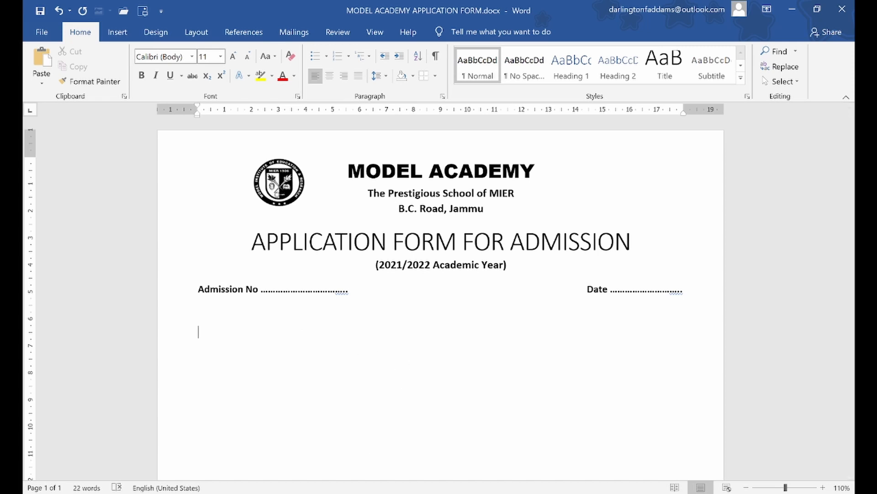
key("alt+Tab")
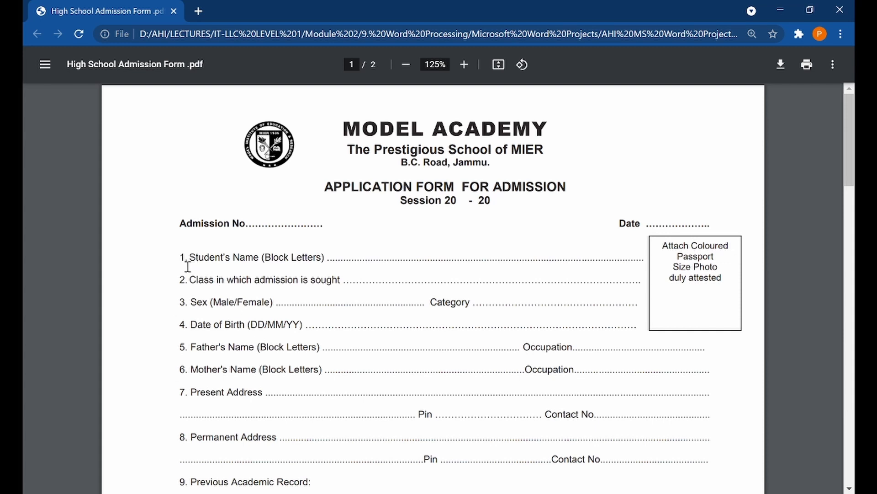
left_click_drag(180, 257, 378, 448)
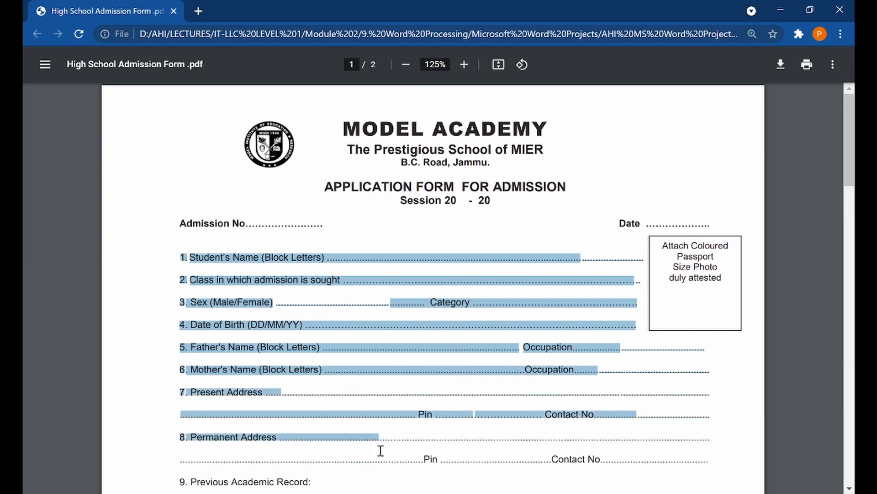
scroll(402, 416, "down", 4)
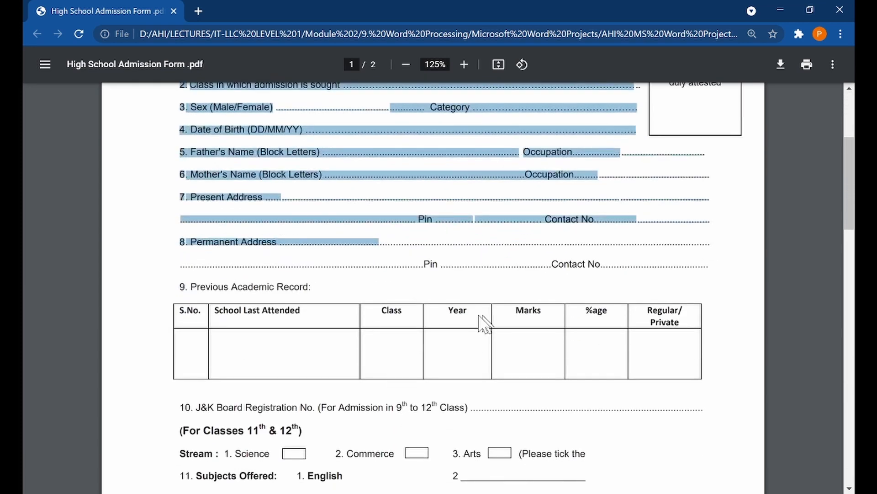
left_click(314, 287)
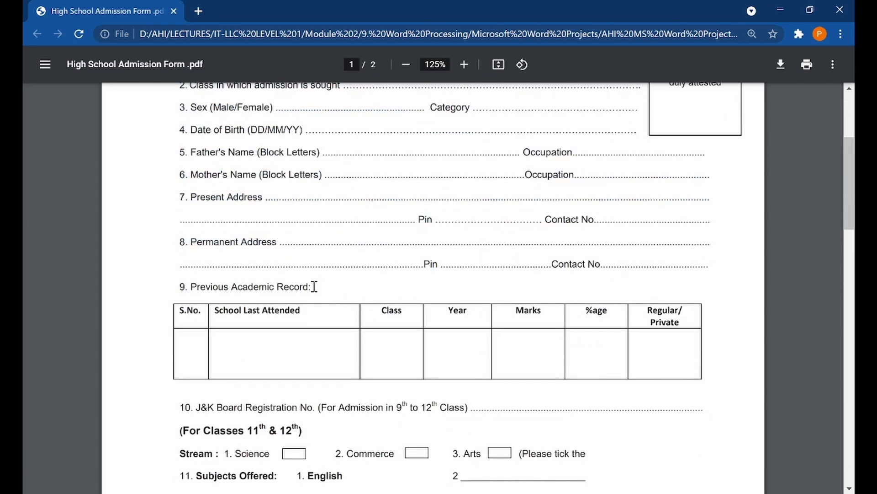
scroll(286, 259, "up", 3)
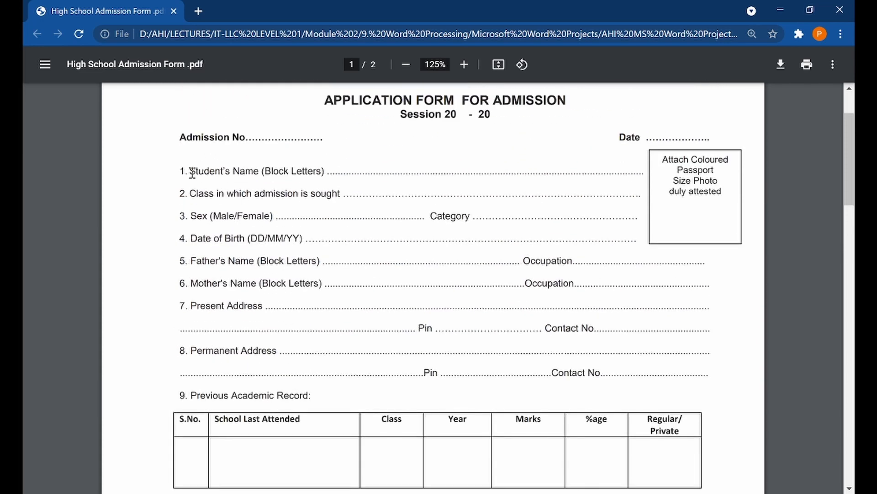
left_click_drag(180, 171, 314, 394)
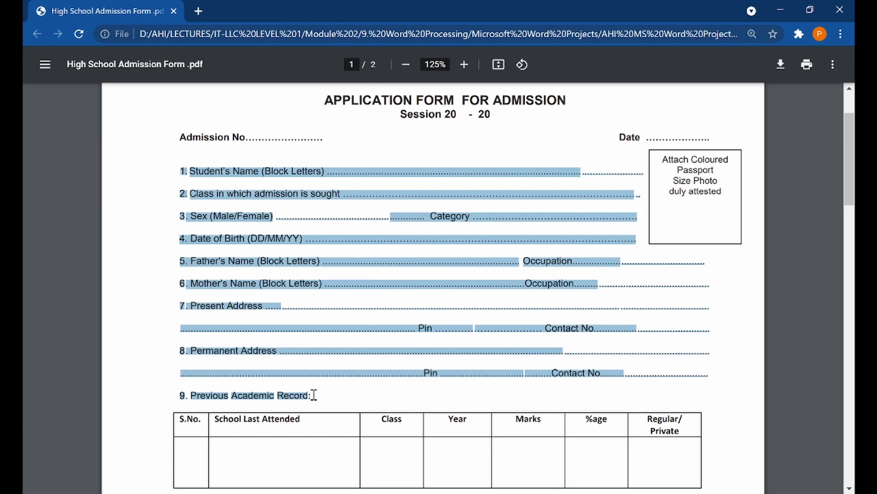
right_click(234, 170)
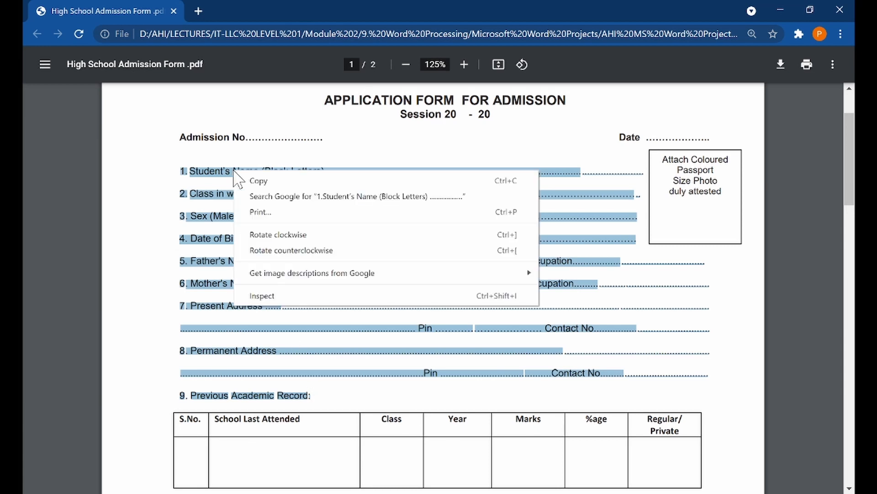
left_click(249, 181)
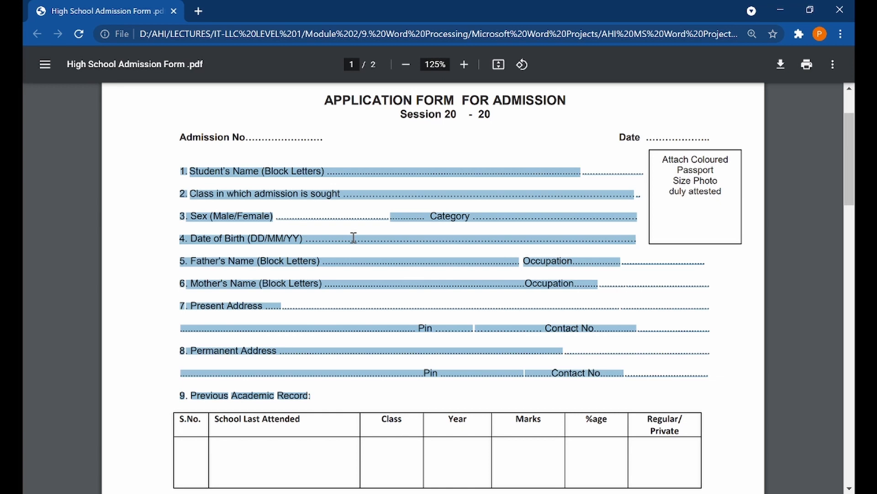
Switch to Notepad, maximize it, paste the copied form items as plain text, and select all of the text
left_click(335, 492)
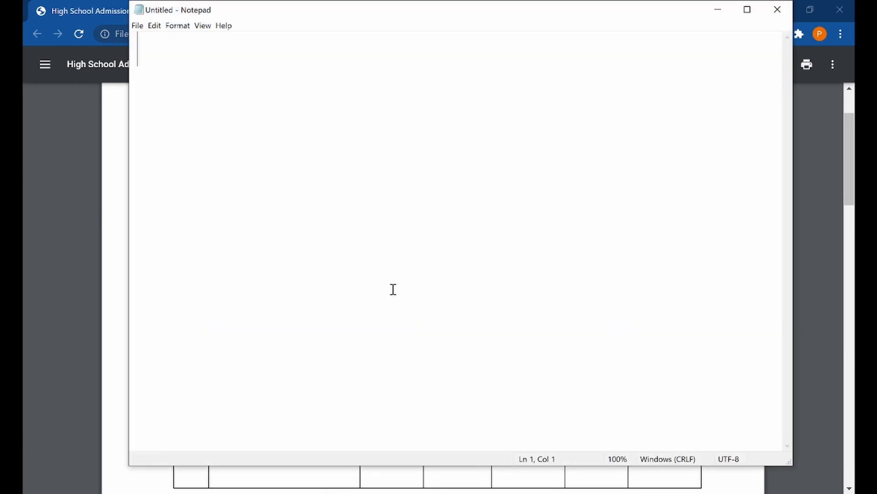
double_click(437, 10)
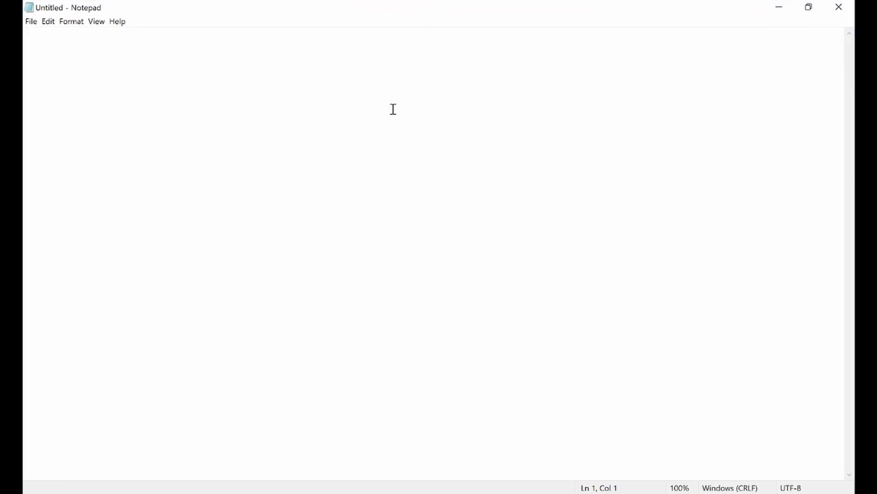
key("ctrl+v")
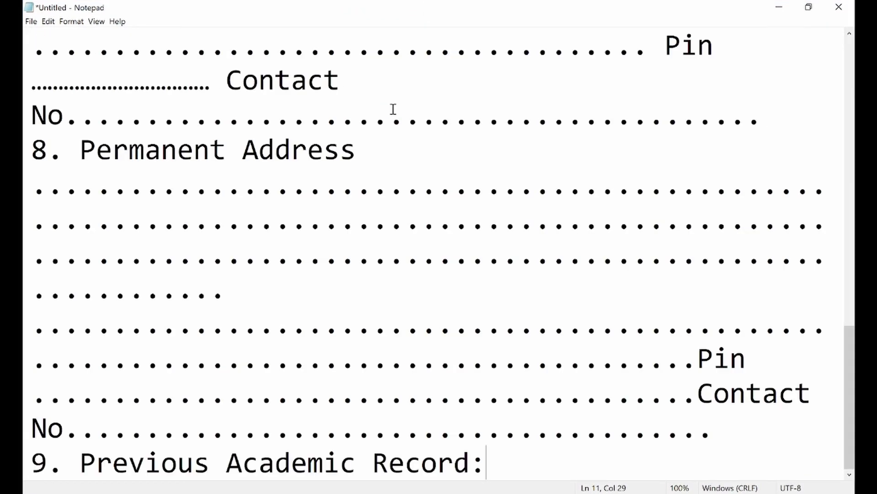
key("ctrl+a")
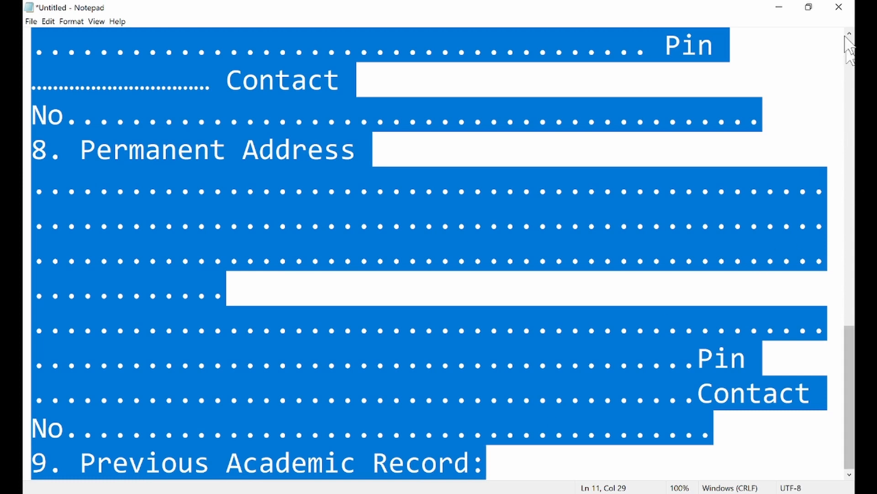
Minimize Notepad, return to the Word document, and paste the plain-text items 1 to 9 below the Admission No line
left_click(780, 7)
mouse_move(450, 489)
left_click(450, 450)
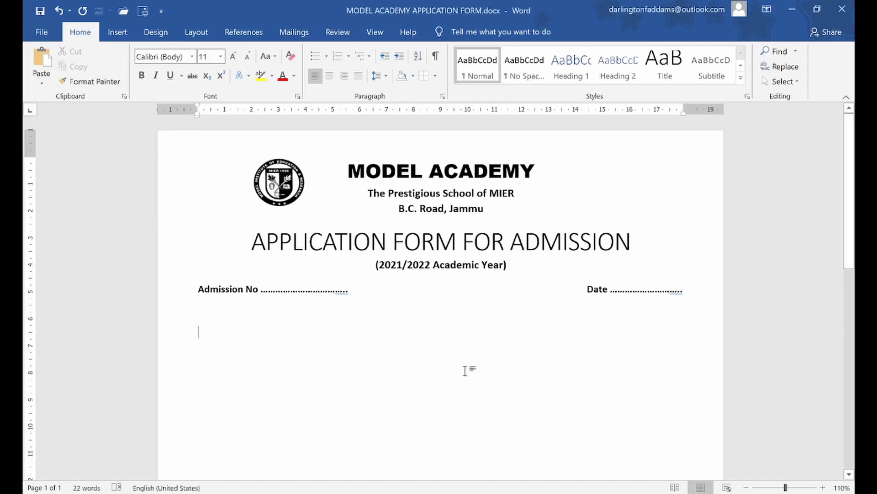
key("ctrl+v")
Review the plain text in Notepad, and check the pasted items in the Word document down to Previous Academic Record
scroll(466, 371, "up", 5)
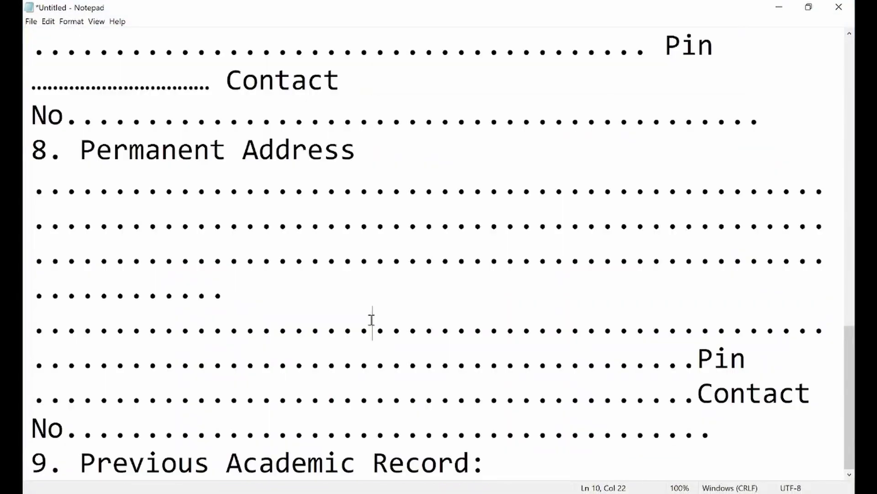
scroll(371, 320, "up", 4)
scroll(372, 320, "up", 5)
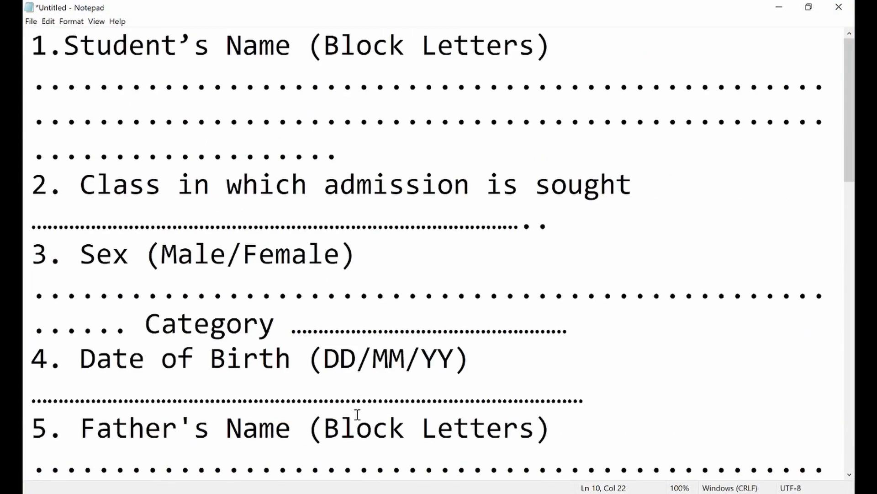
left_click(326, 493)
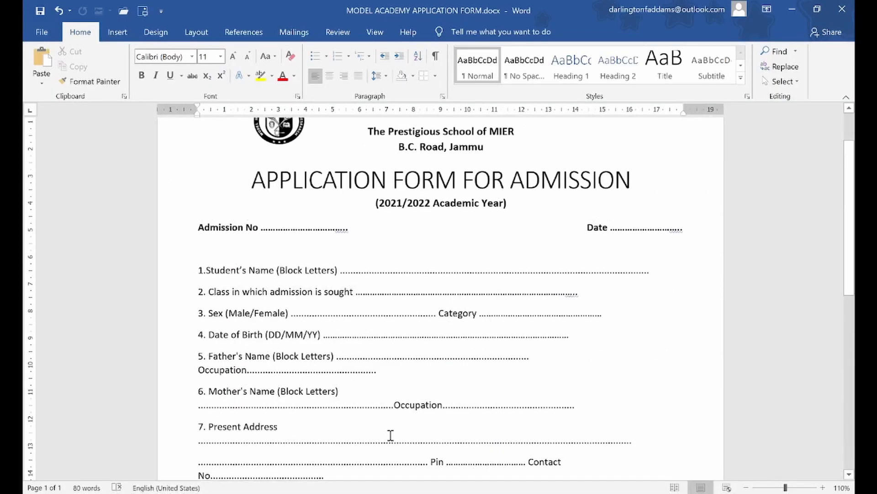
scroll(488, 337, "down", 3)
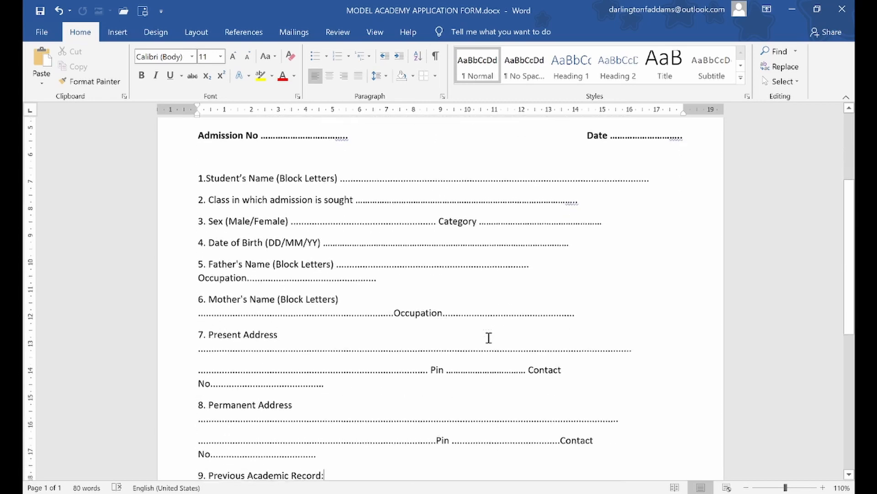
scroll(488, 338, "down", 4)
scroll(488, 338, "up", 9)
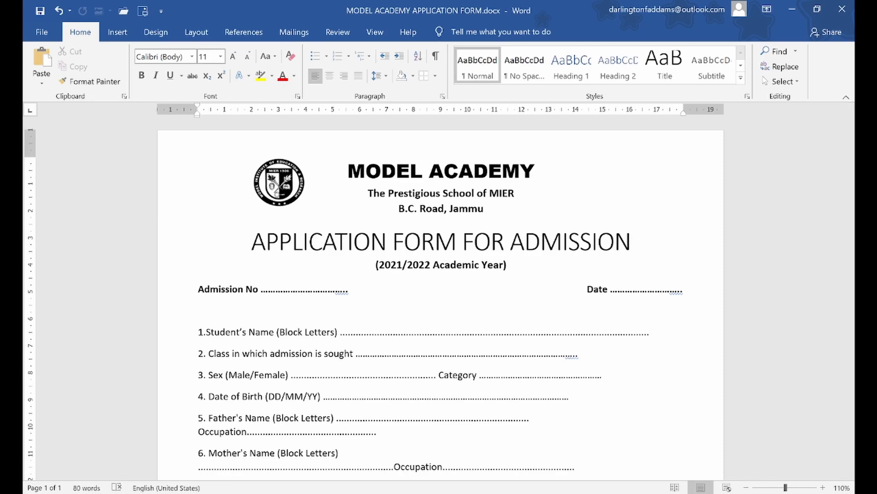
Compare the layout of items 1 to 9 in the Word document with the reference PDF in Chrome
key("alt+Tab")
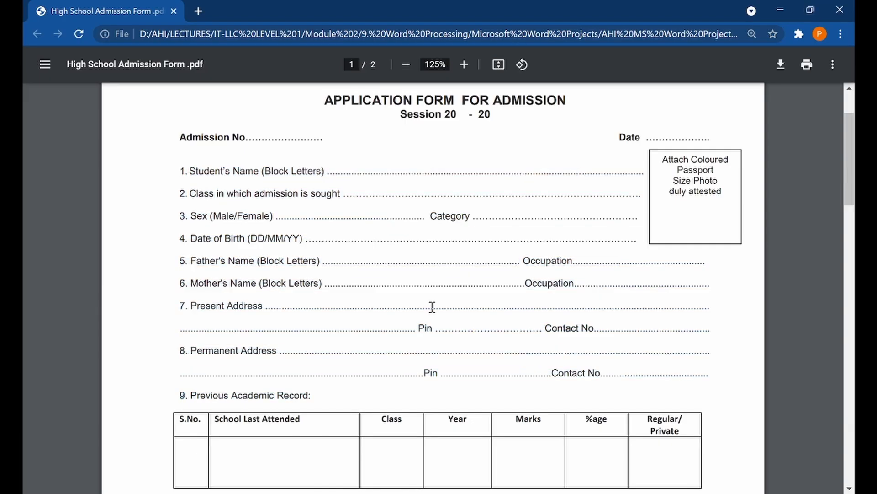
scroll(432, 306, "up", 2)
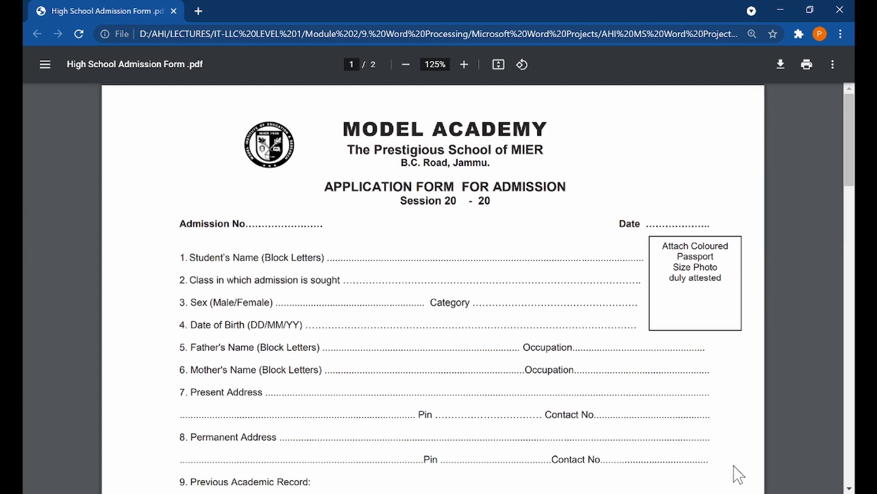
key("alt+Tab")
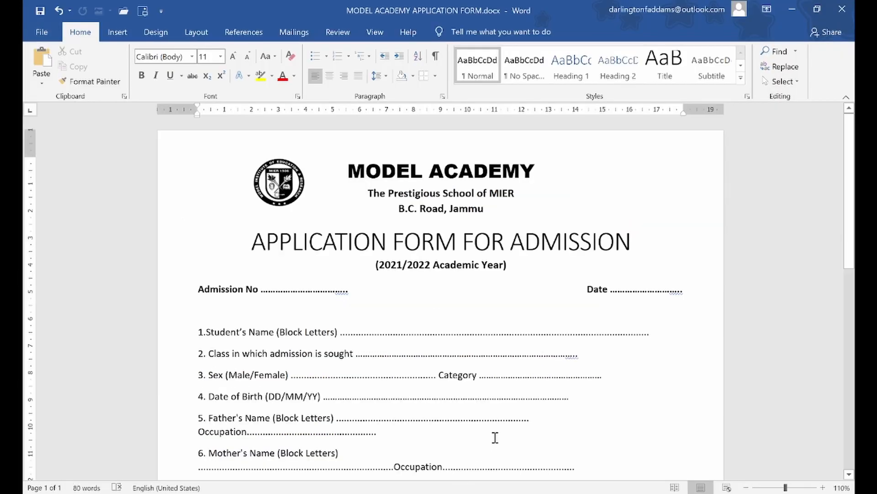
scroll(526, 420, "down", 3)
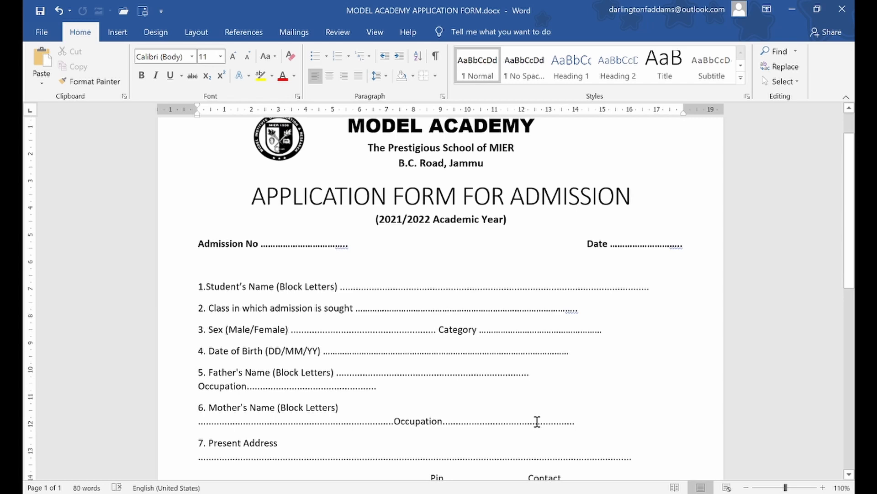
scroll(537, 421, "down", 4)
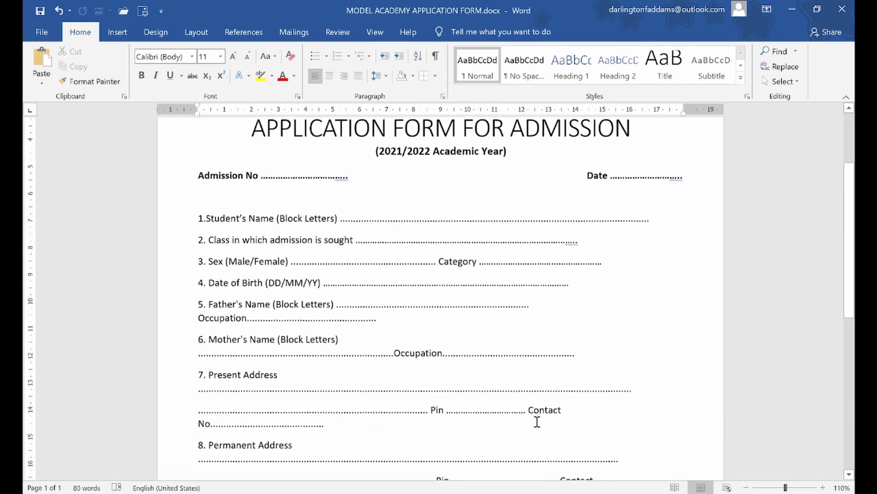
scroll(537, 421, "up", 5)
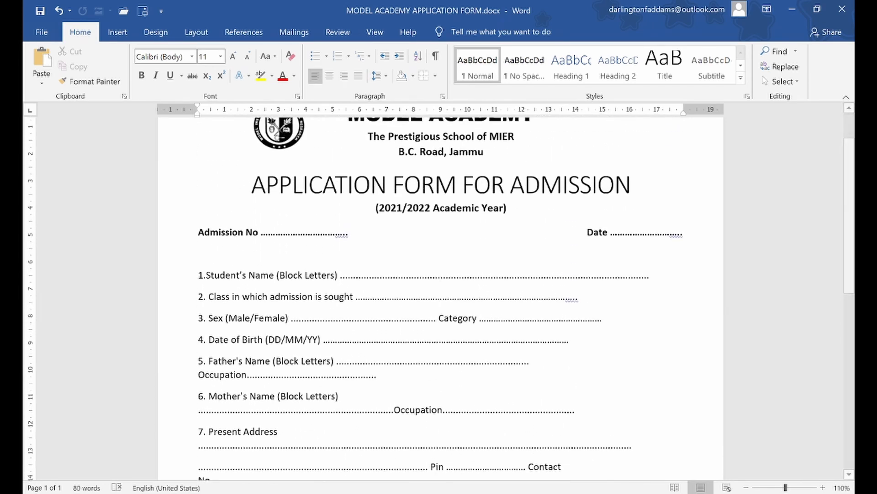
key("alt+Tab")
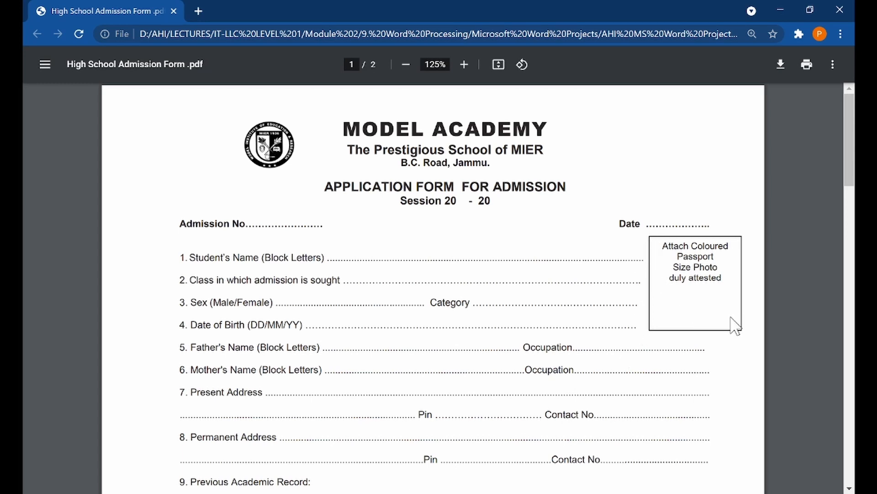
Switch back to the Word document and draw a rectangle about 3.94 cm high and 3.44 cm wide just below the Date line
key("alt+Tab")
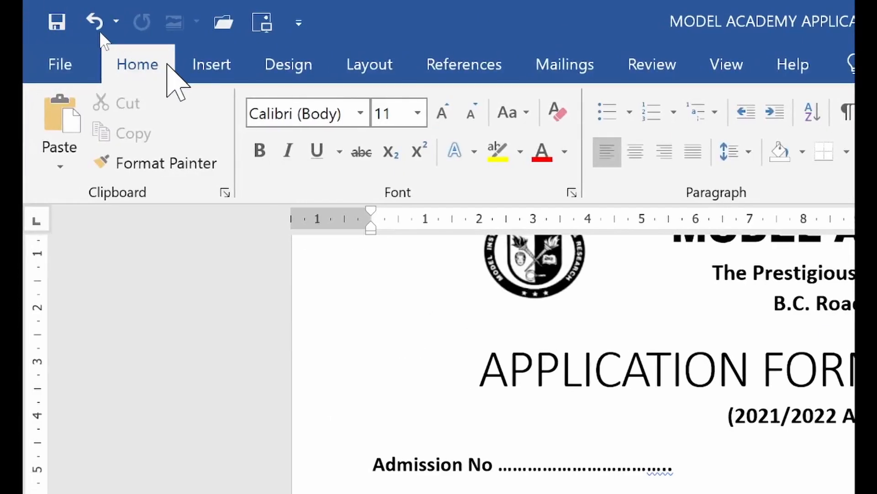
left_click(197, 67)
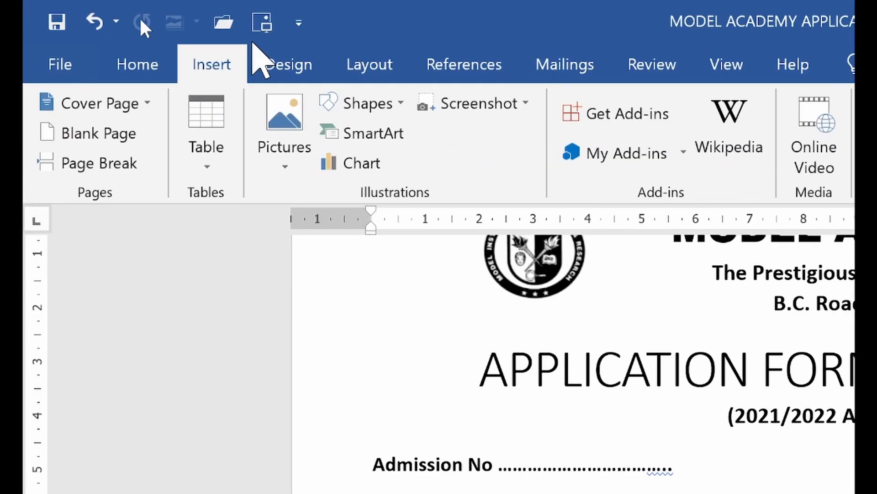
left_click(397, 103)
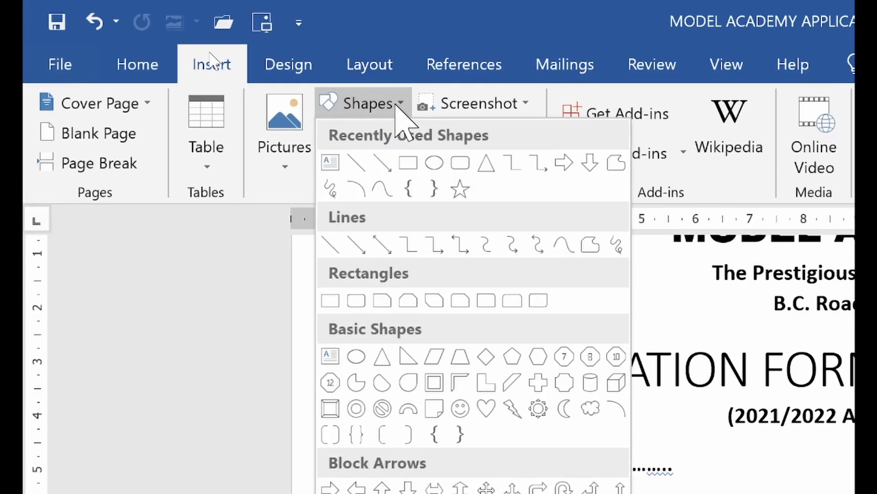
left_click(413, 165)
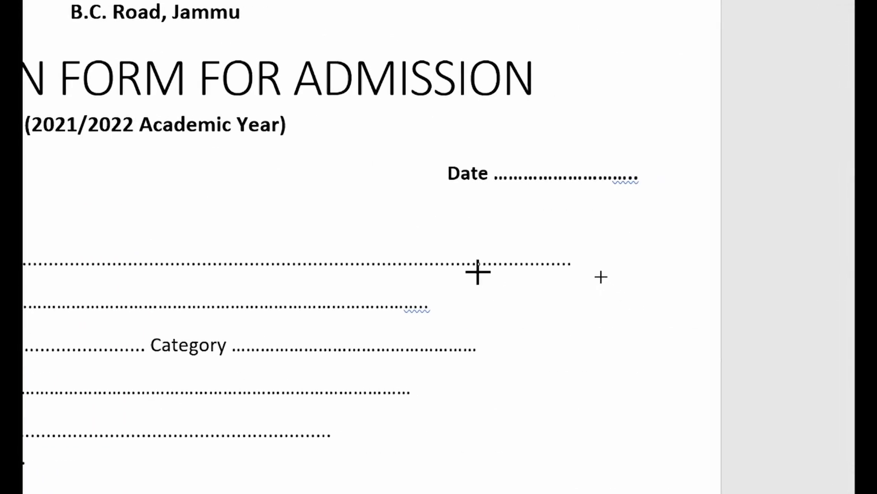
left_click_drag(493, 227, 642, 441)
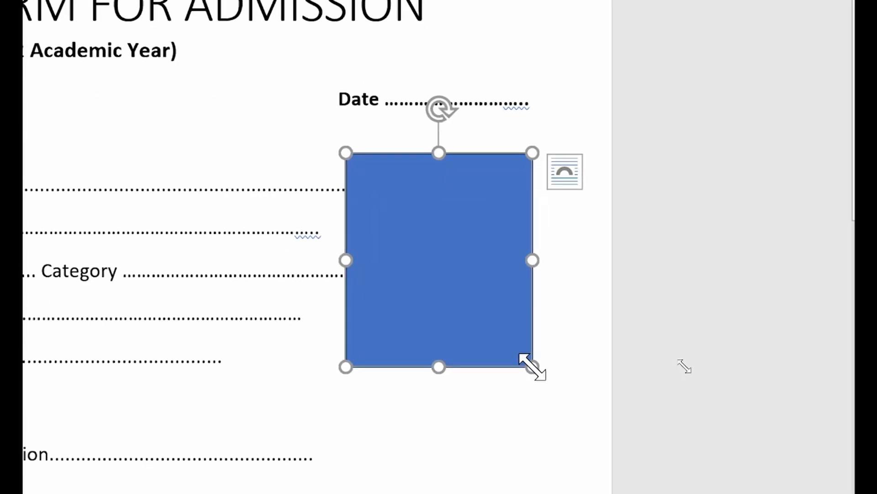
left_click_drag(417, 205, 432, 222)
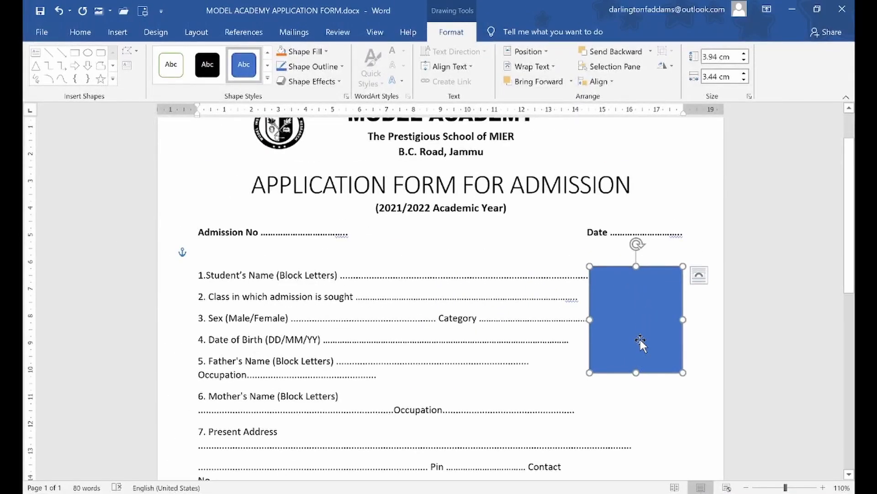
left_click_drag(639, 337, 638, 334)
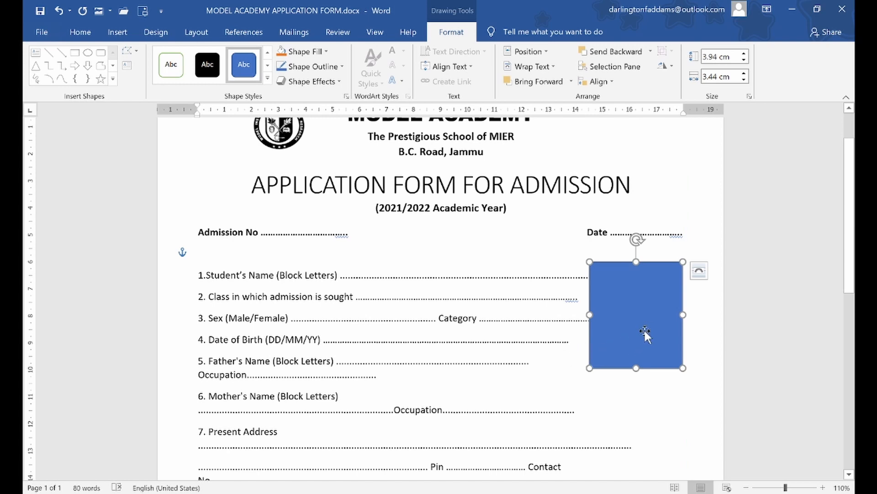
left_click(515, 337)
scroll(515, 338, "up", 2)
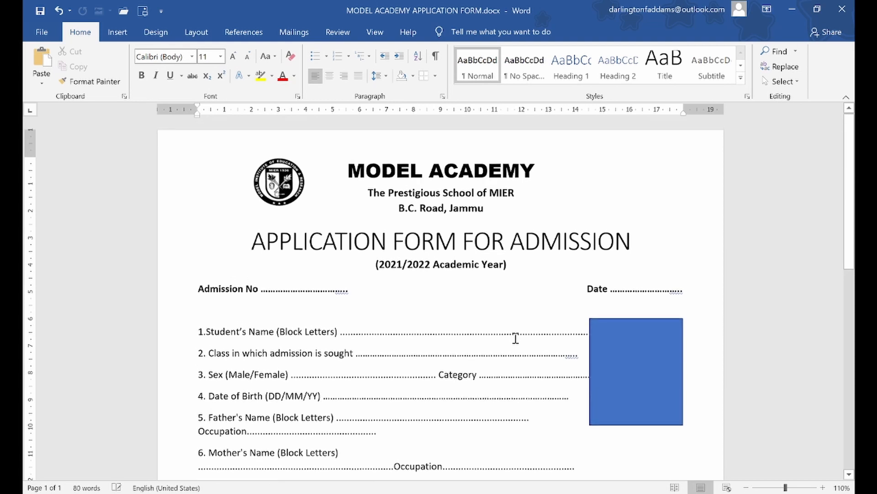
scroll(515, 339, "down", 2)
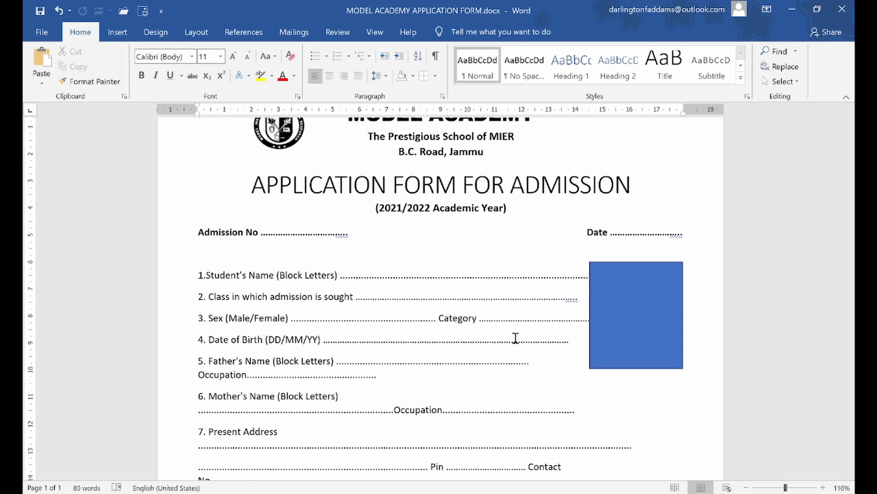
scroll(516, 338, "up", 2)
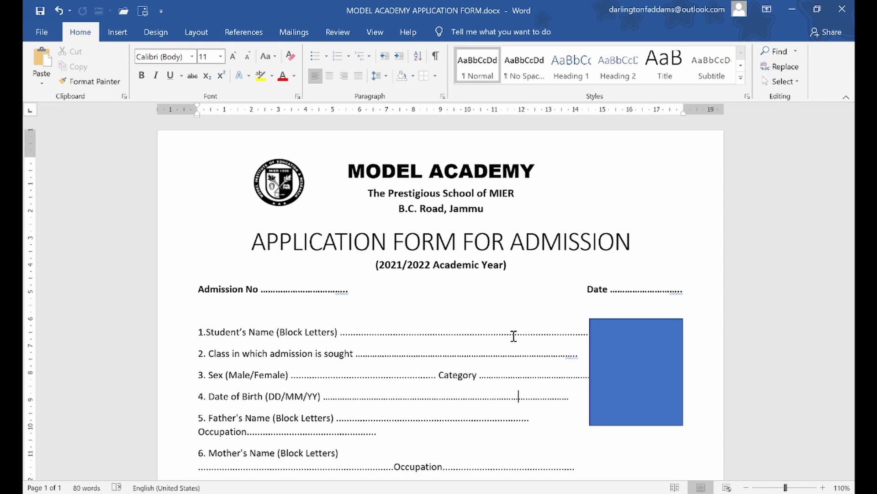
Adjust the photo rectangle's height to about 4.11 cm, undoing the attempt to make it much shorter
left_click(651, 362)
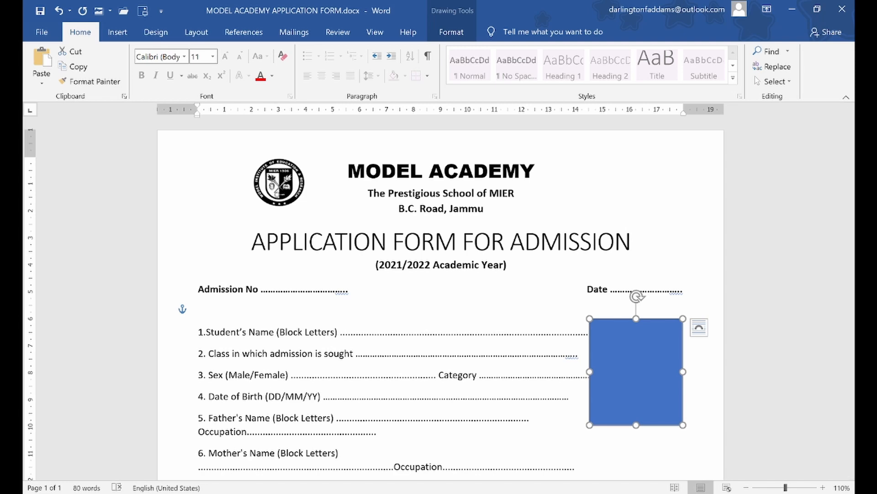
key("alt+Tab")
key("alt+Tab")
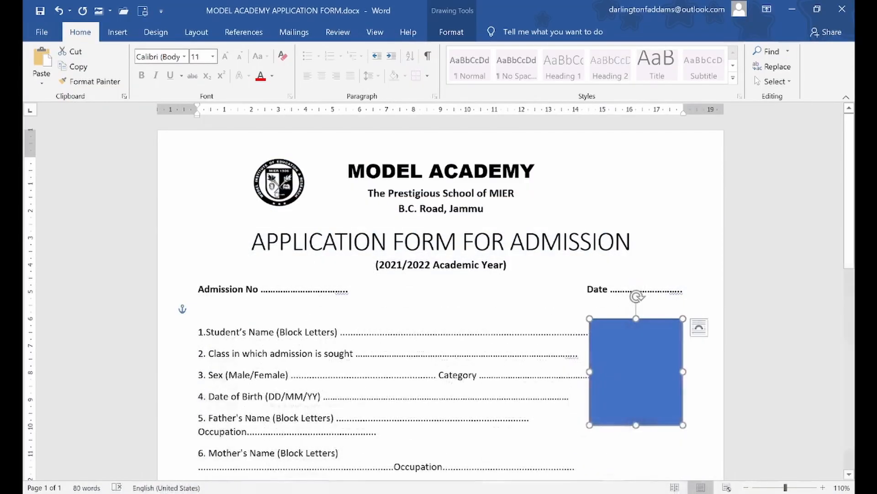
left_click(627, 351)
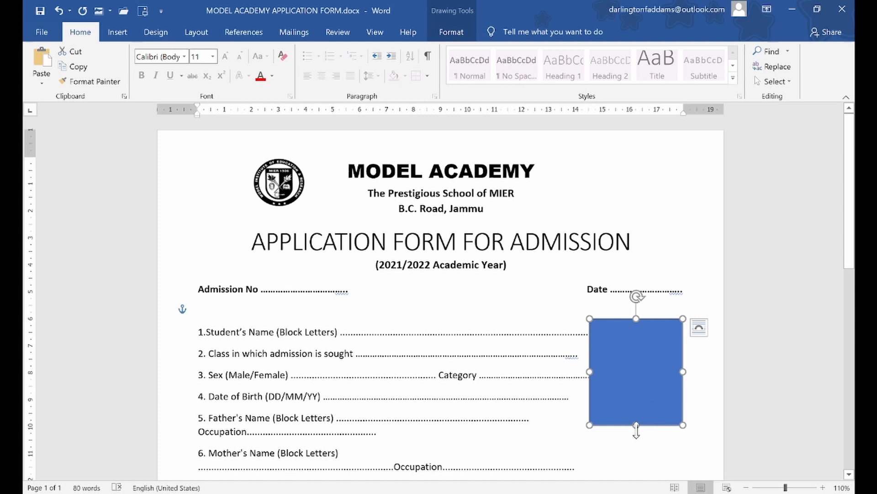
left_click_drag(637, 430, 626, 363)
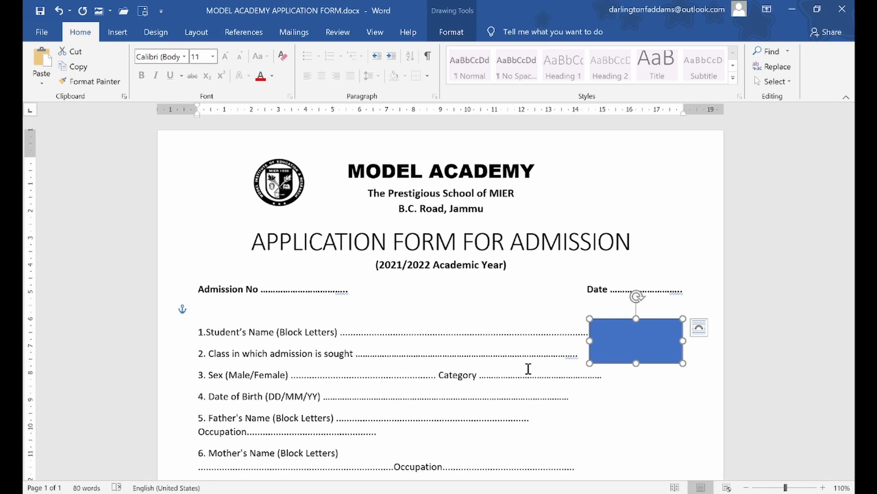
key("ctrl+z")
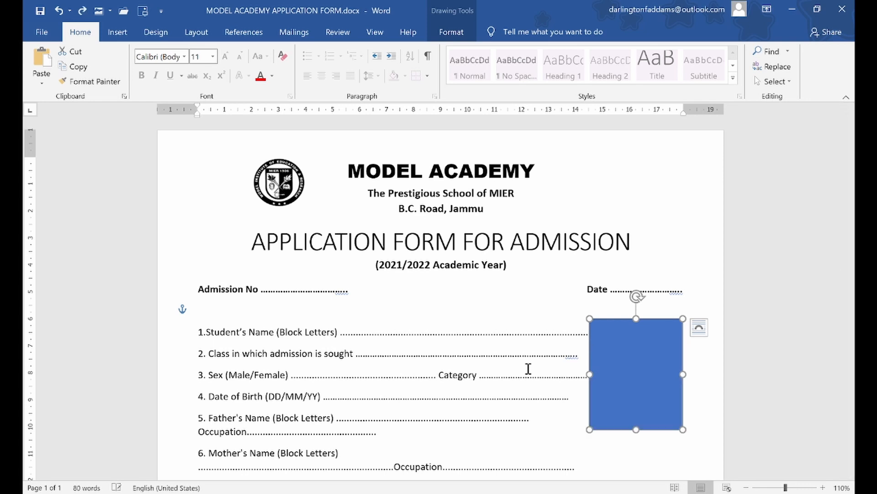
left_click(529, 369)
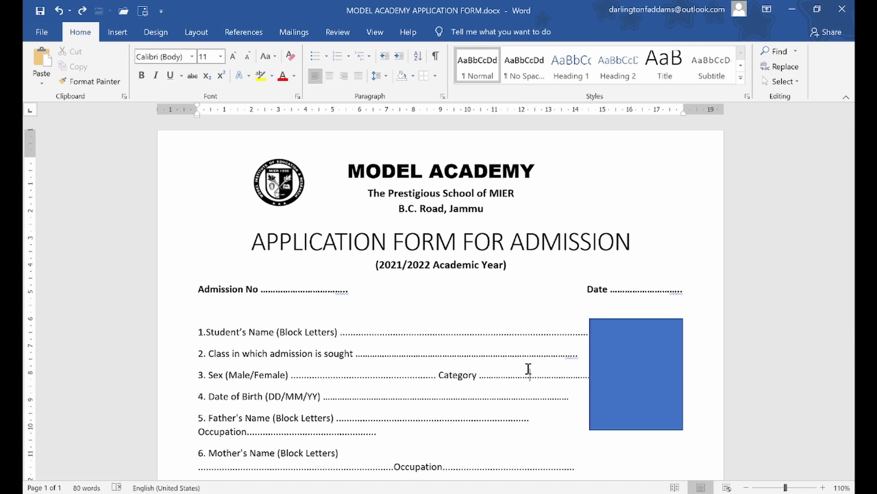
Fill the photo rectangle with the theme colour White, Background 1, Darker 15%
left_click(637, 348)
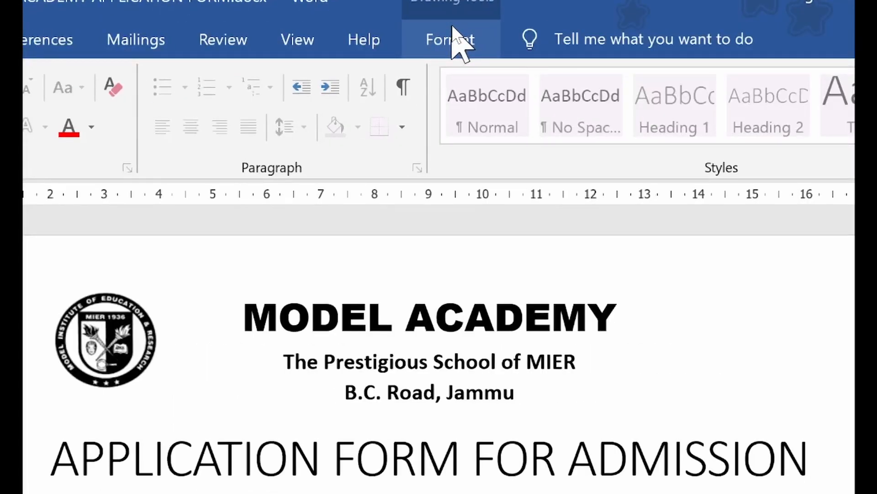
left_click(451, 37)
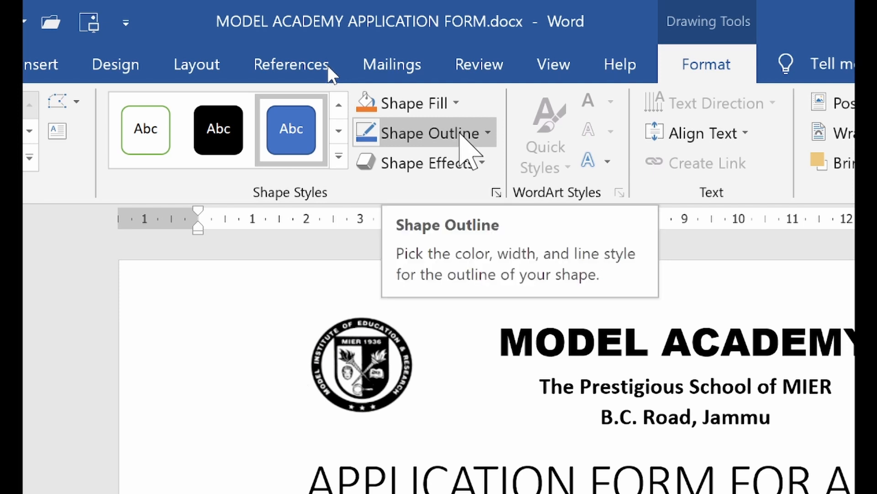
left_click(456, 104)
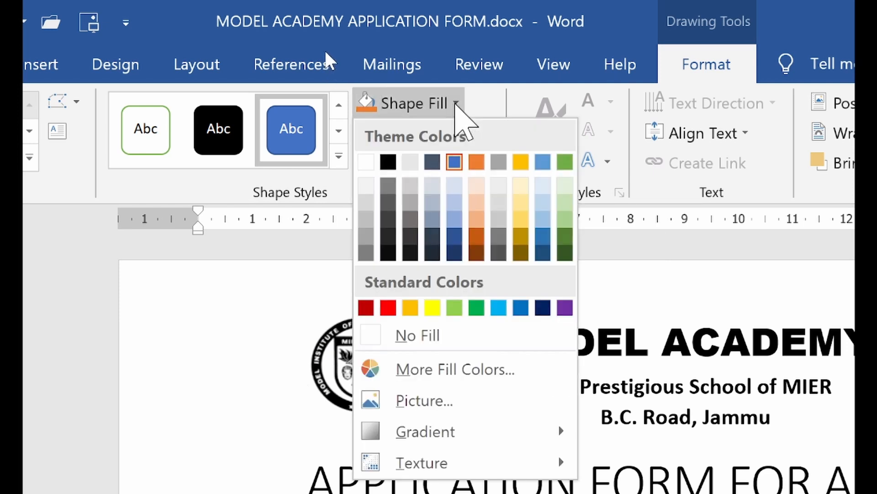
left_click(365, 185)
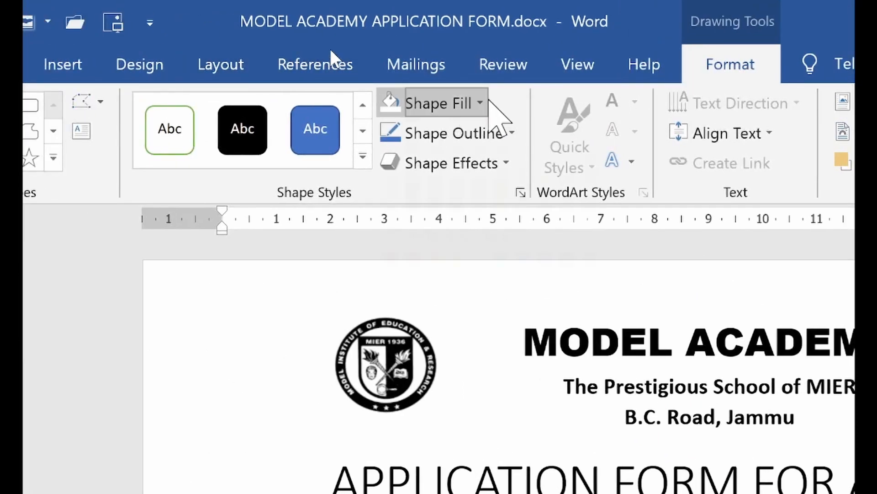
left_click(483, 104)
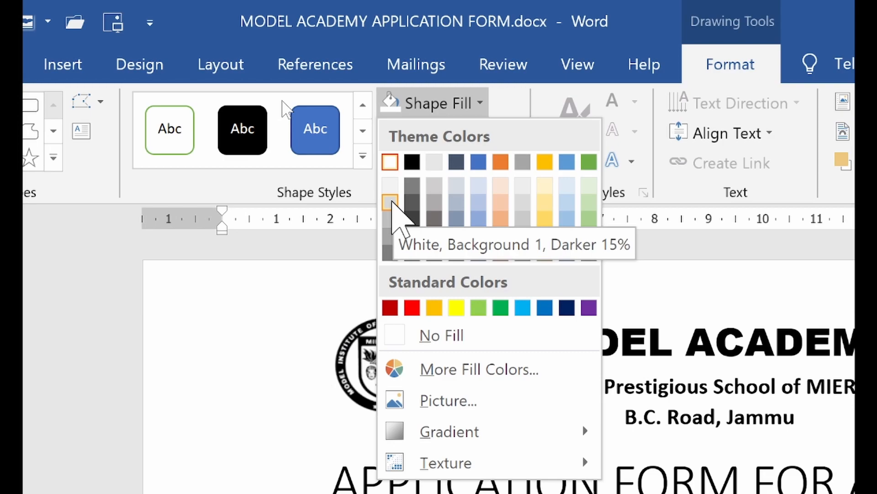
left_click(393, 202)
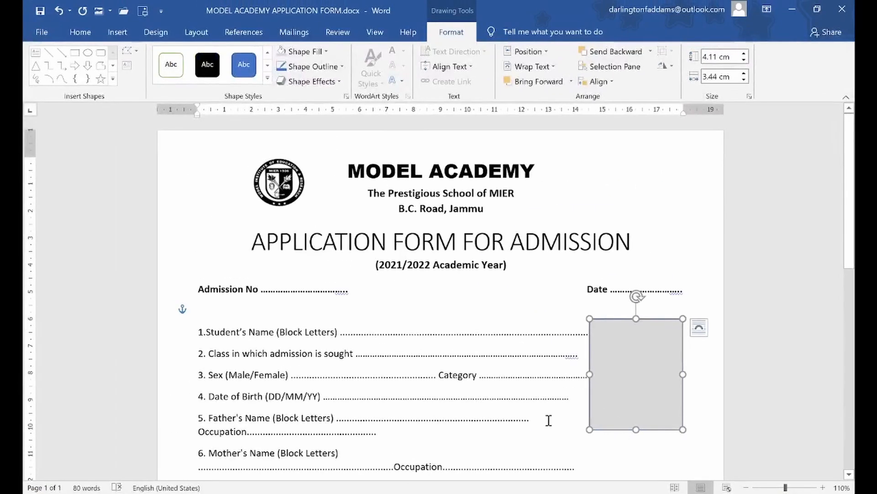
left_click(539, 413)
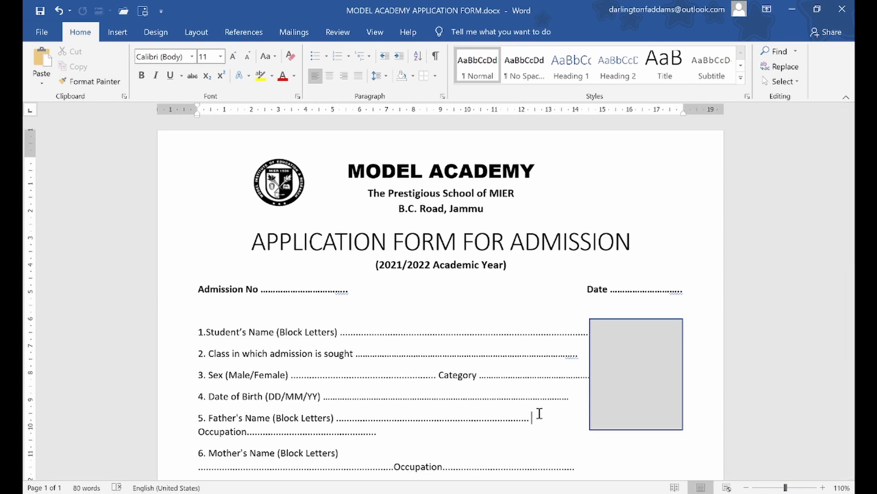
Set the photo rectangle's outline colour to black
left_click(633, 353)
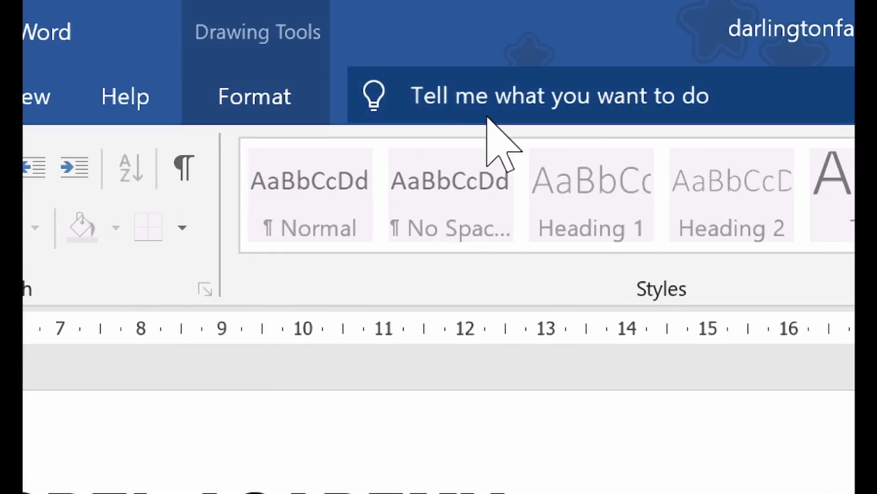
left_click(238, 87)
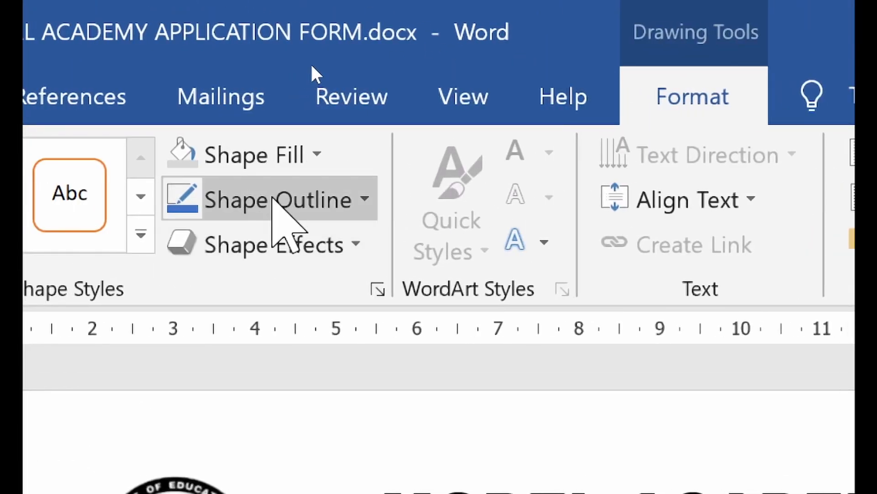
left_click(274, 200)
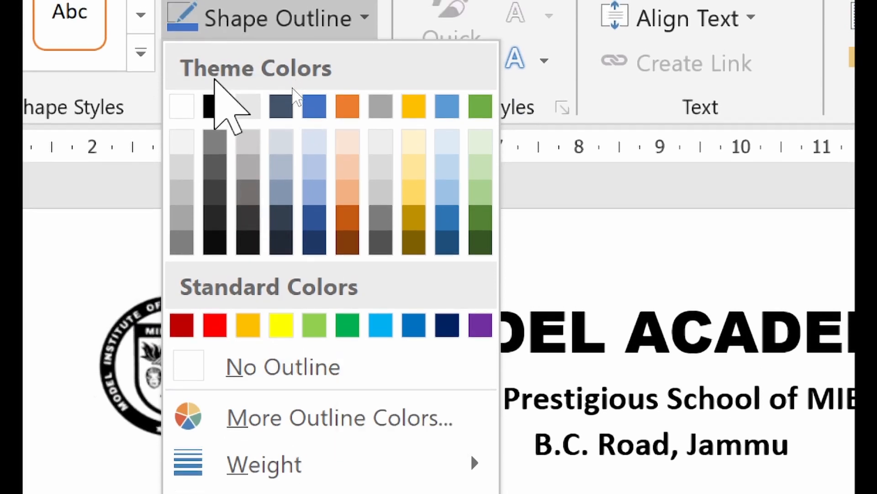
left_click(214, 107)
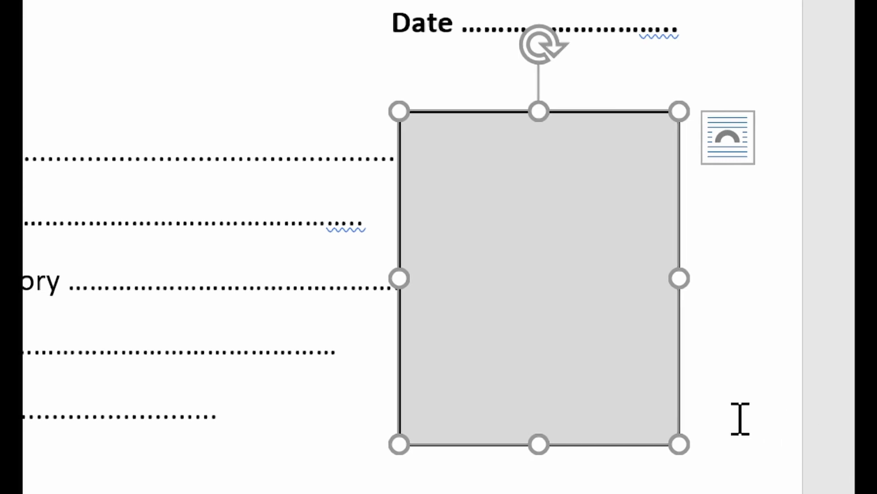
left_click(334, 288)
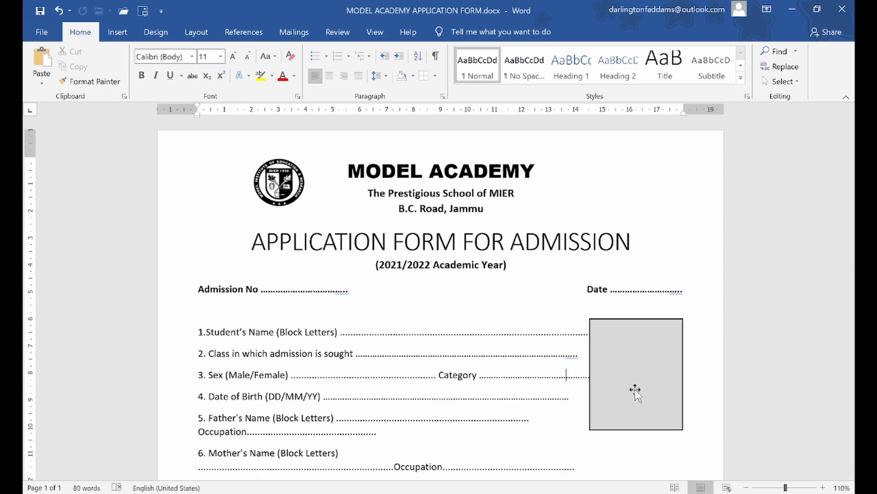
Thicken the photo rectangle's outline to a weight of 2¼ pt
left_click(635, 391)
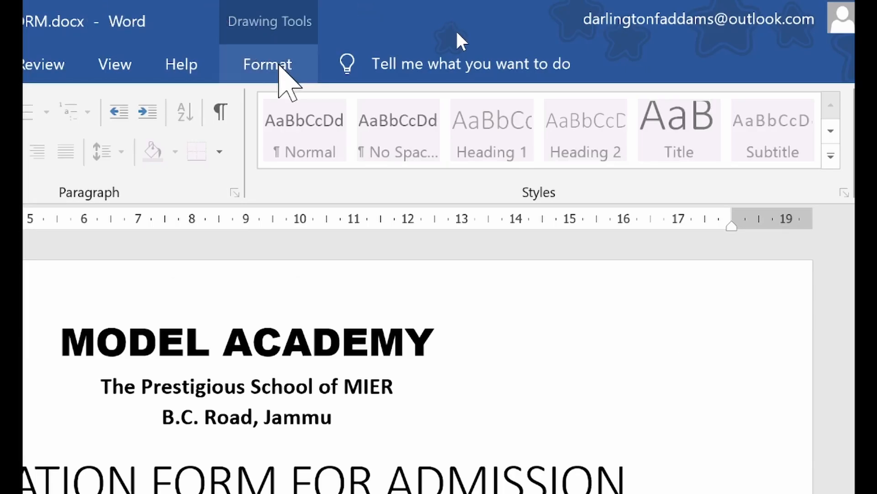
left_click(279, 65)
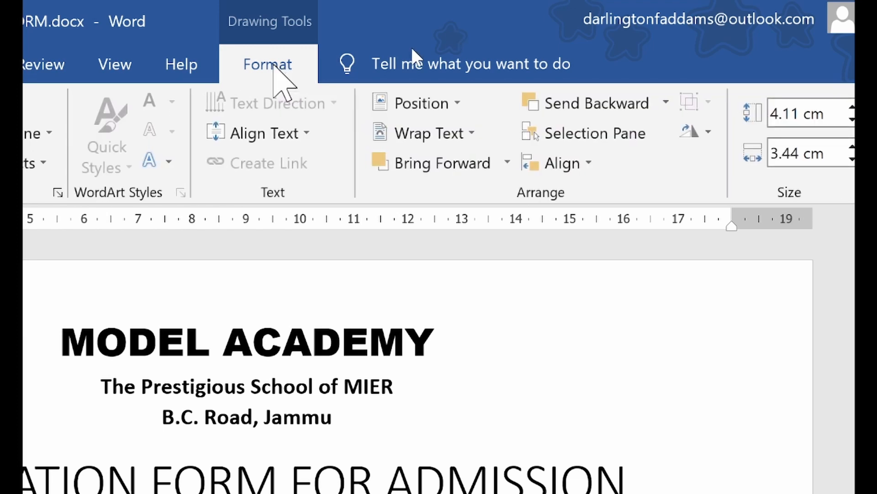
left_click(437, 128)
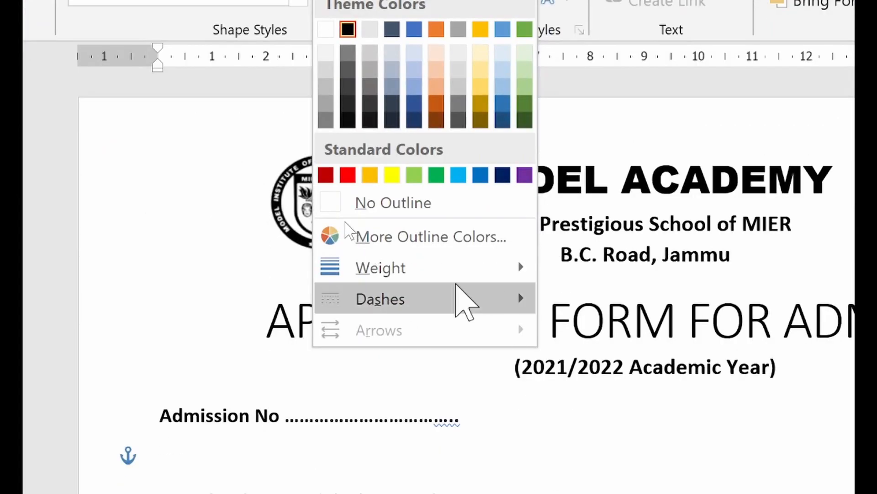
mouse_move(453, 276)
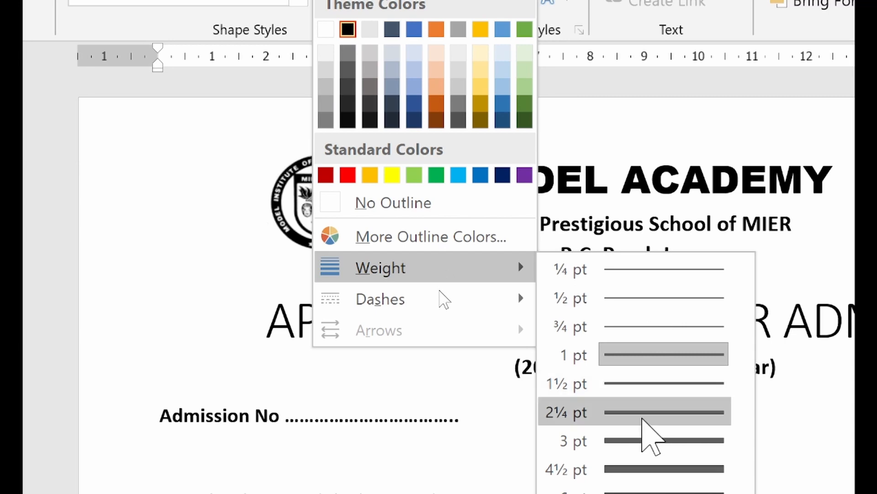
left_click(642, 413)
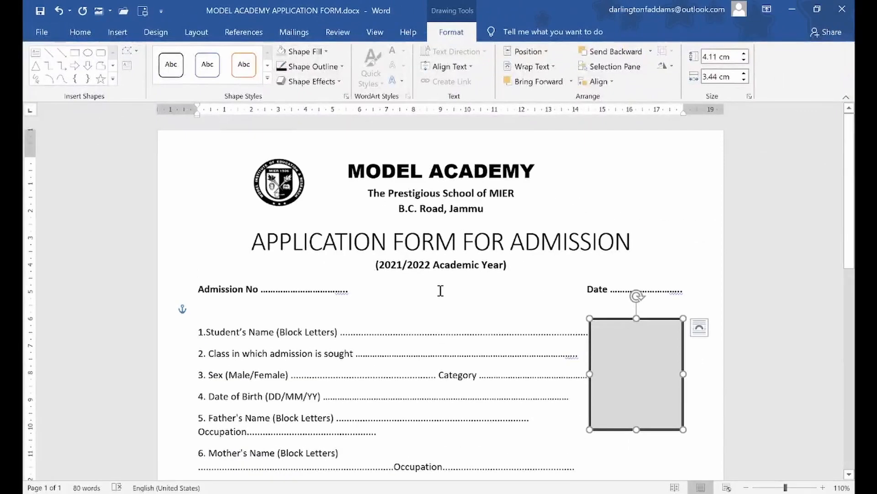
left_click(385, 294)
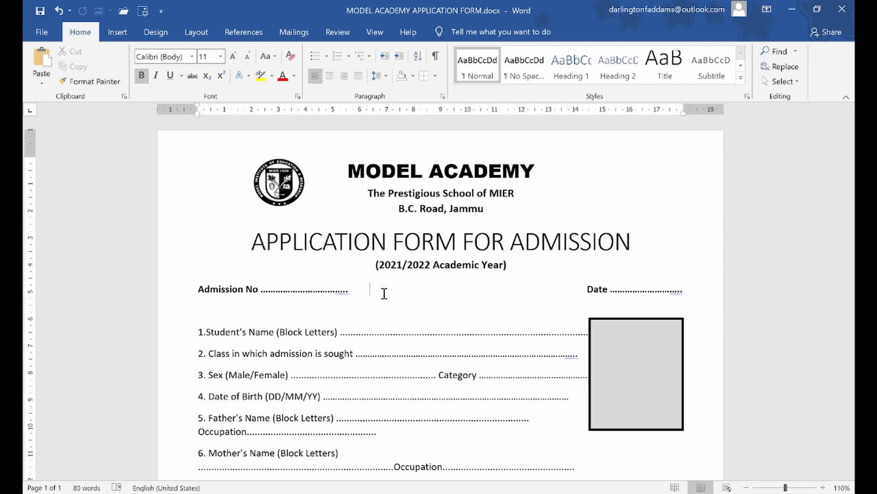
Switch to the High School Admission Form PDF and copy the photo box caption "Attach Coloured Passport Size Photo duly attested"
key("alt+Tab")
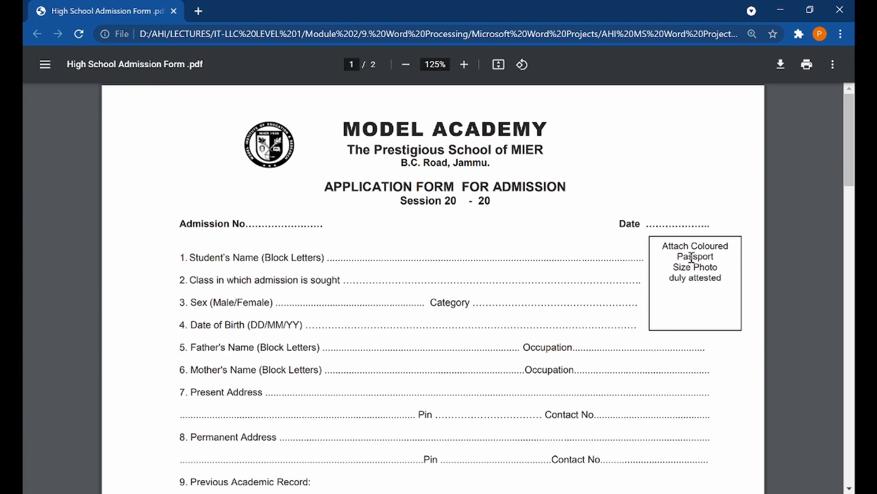
double_click(662, 246)
left_click_drag(704, 264, 721, 279)
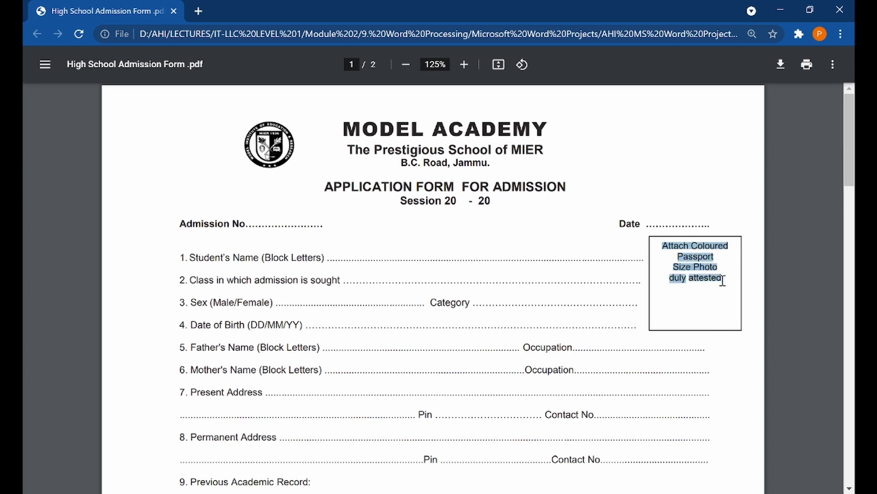
right_click(703, 260)
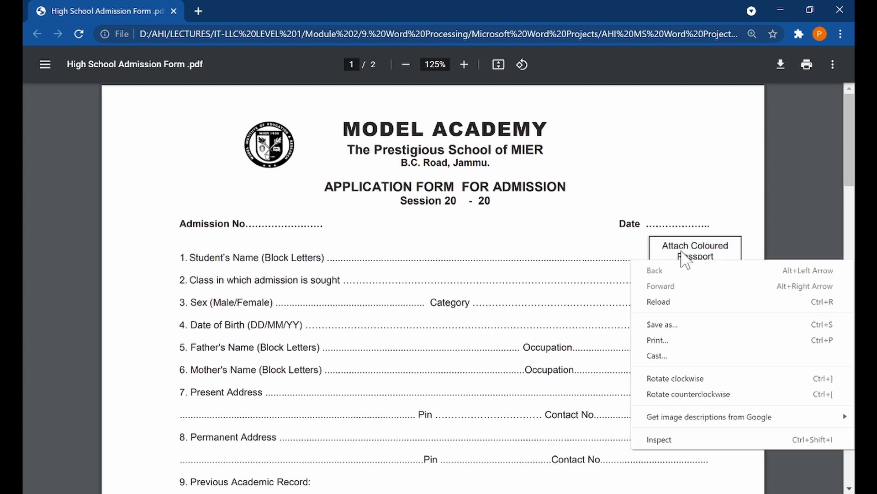
left_click(681, 253)
left_click_drag(664, 245, 726, 277)
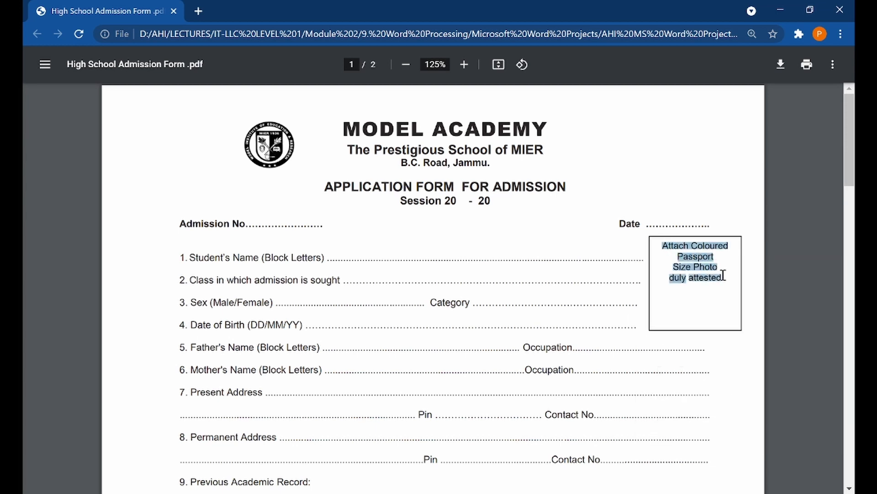
right_click(707, 256)
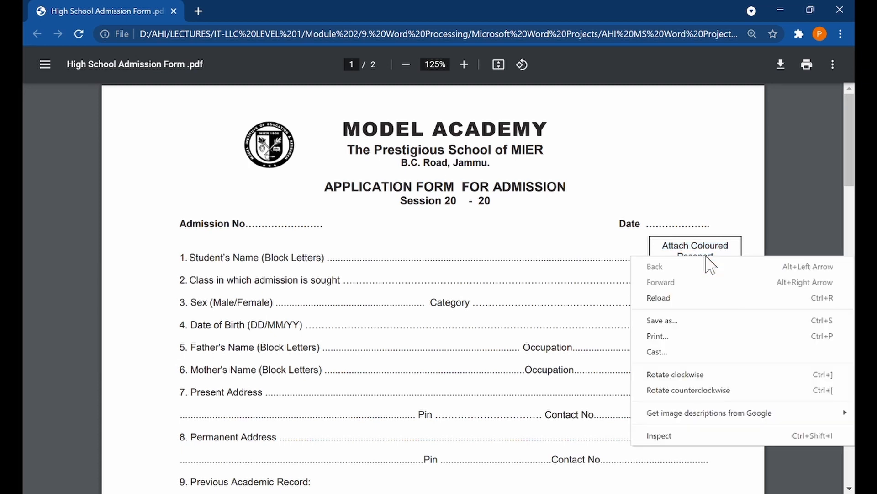
left_click(688, 245)
left_click_drag(665, 240, 725, 279)
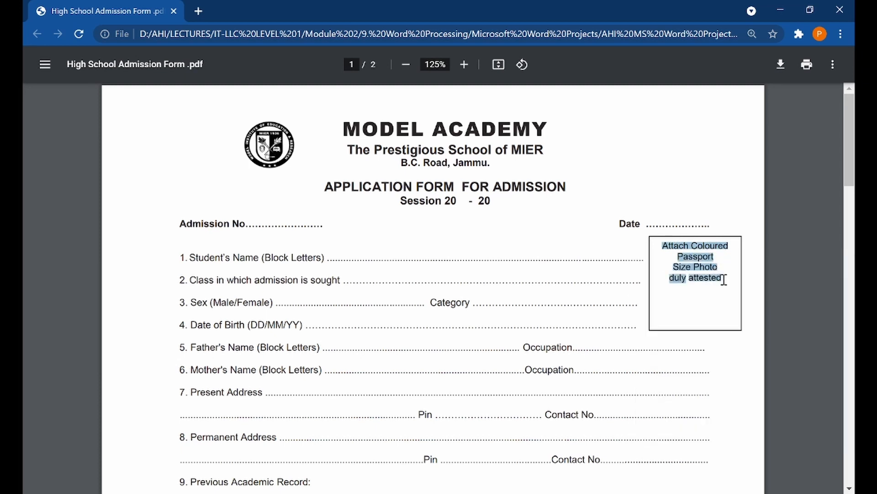
right_click(700, 257)
left_click(703, 265)
Switch to Notepad, replace all its text with the copied photo box caption, and copy that caption as plain text
mouse_move(325, 493)
left_click(325, 450)
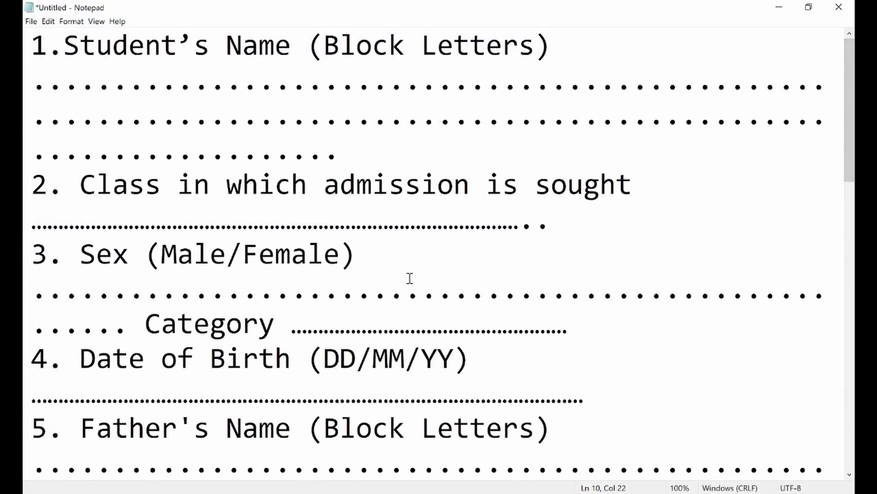
key("ctrl+a")
key("Delete")
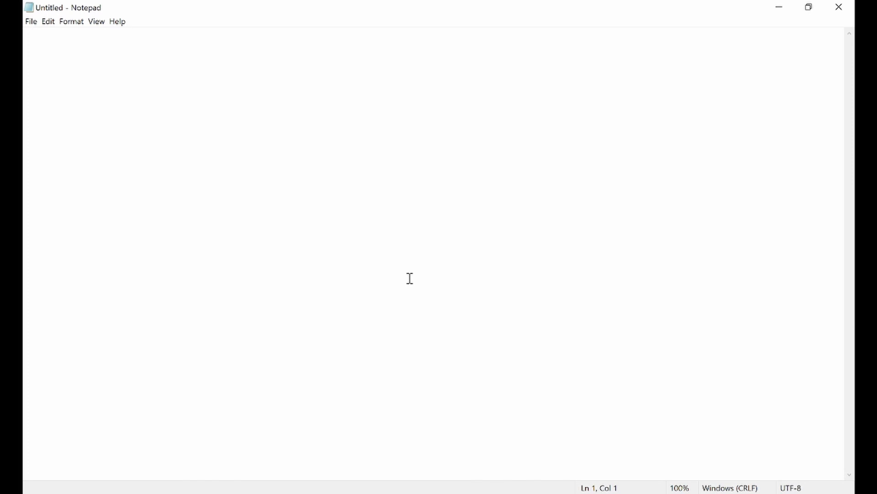
key("ctrl+v")
left_click_drag(244, 151, 29, 9)
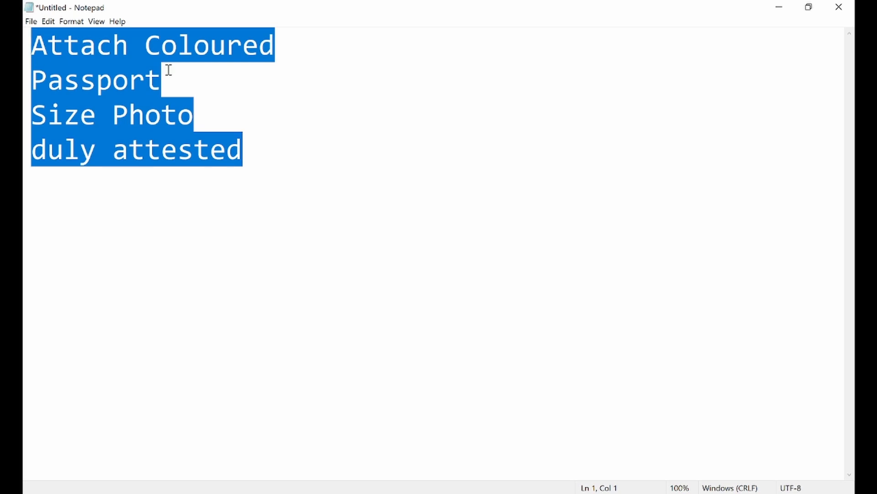
Switch to Word and insert the copied caption "Attach Coloured Passport Size Photo duly attested" as text inside the photo rectangle
key("alt+Tab")
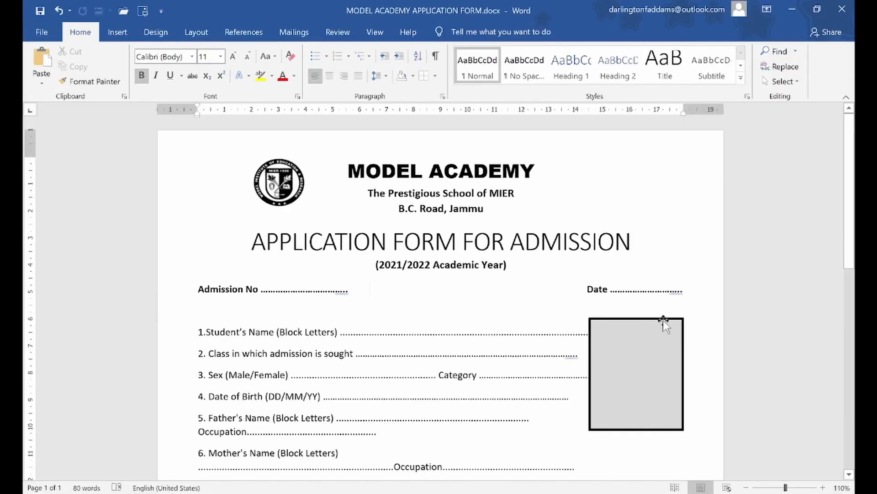
left_click(644, 344)
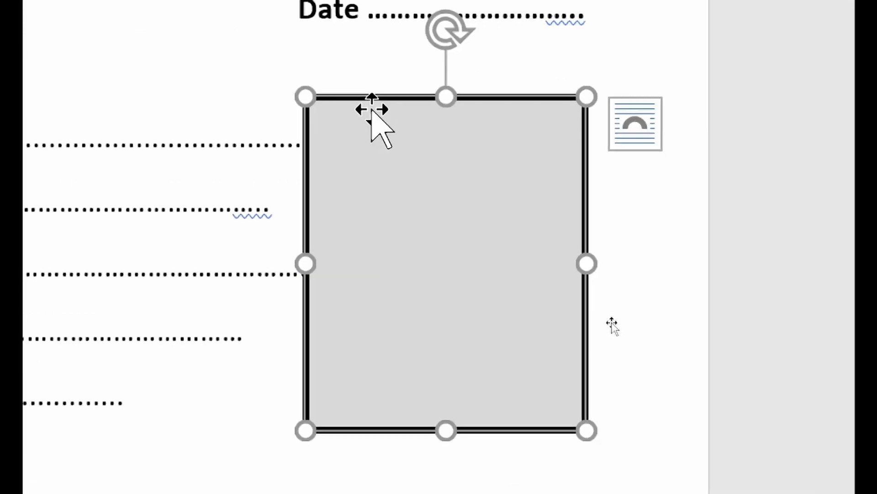
left_click(225, 165)
left_click(467, 222)
type("D")
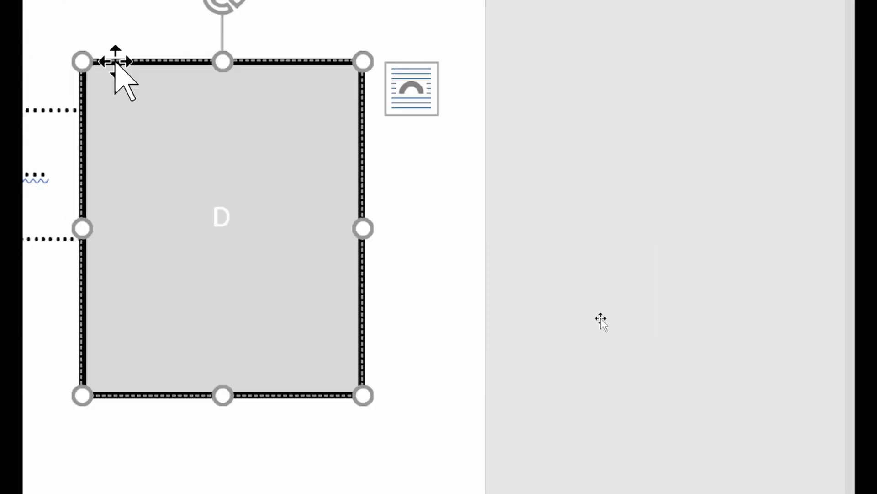
key("BackSpace")
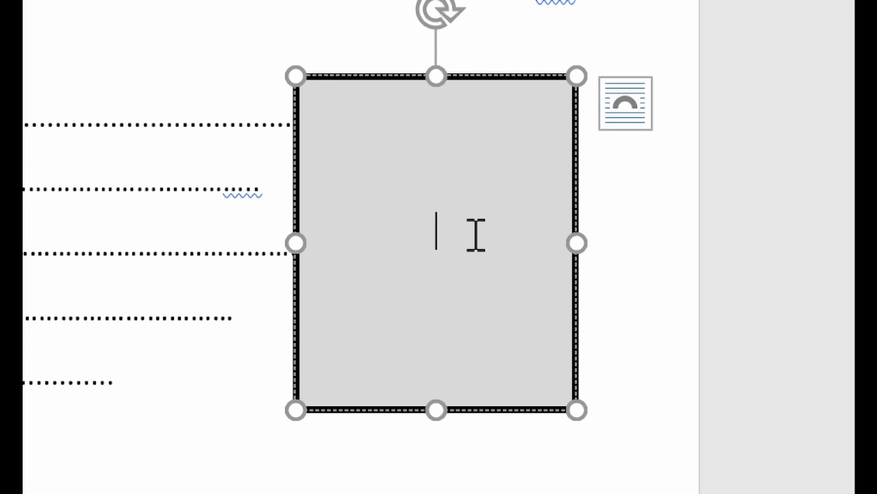
type("D")
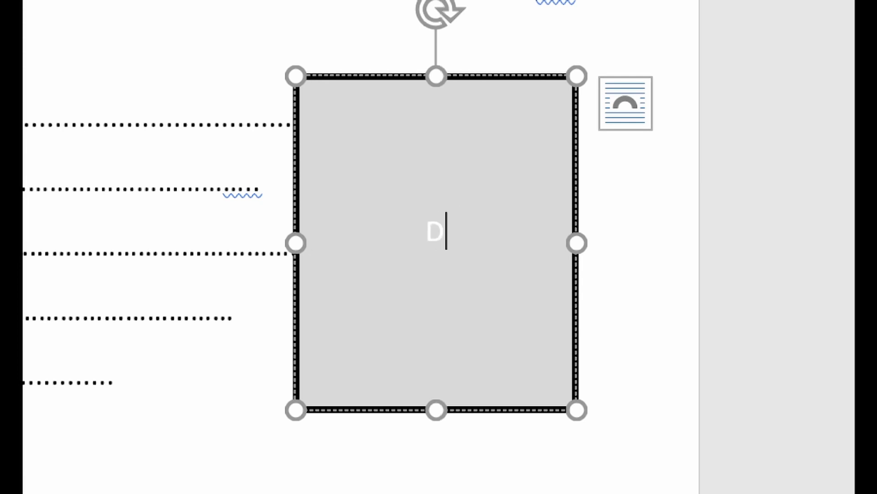
key("BackSpace")
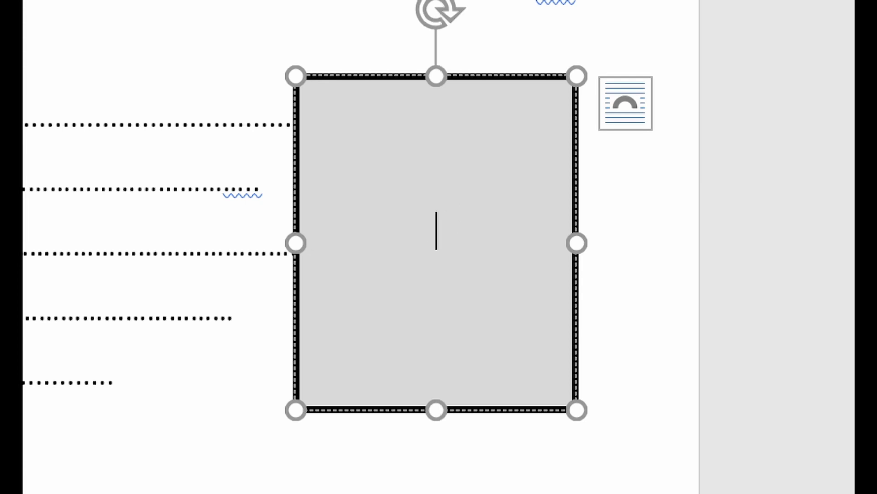
key("ctrl+v")
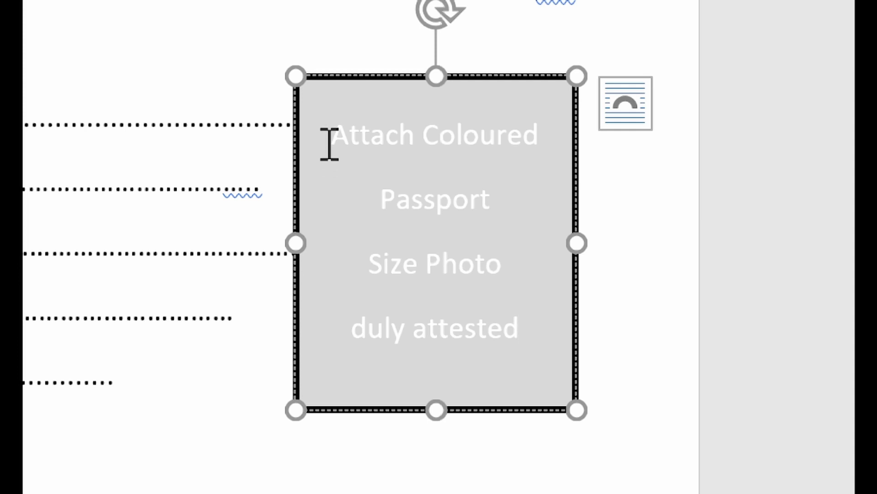
Set the font colour of the whole photo rectangle caption to a mid-grey theme colour
left_click_drag(329, 145, 563, 353)
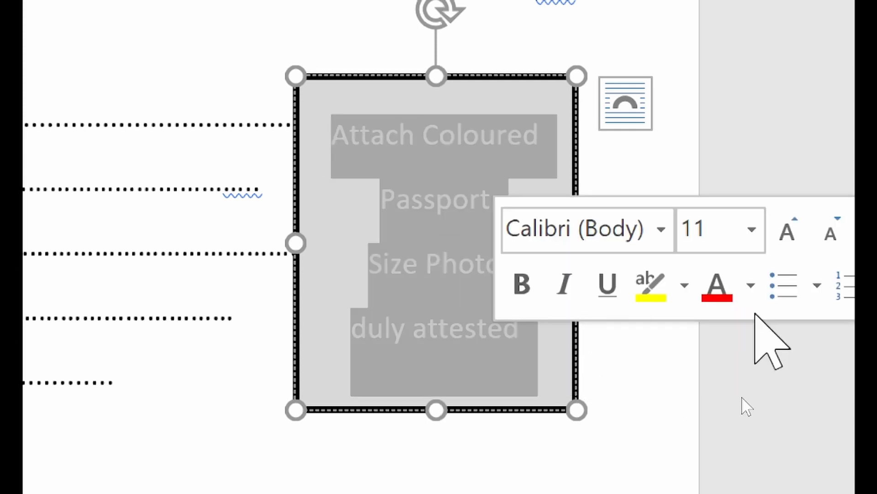
left_click(751, 286)
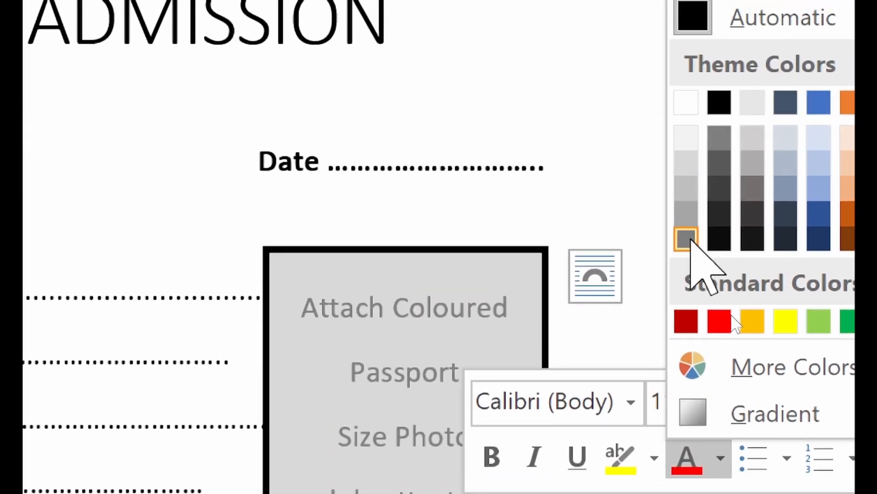
left_click(720, 138)
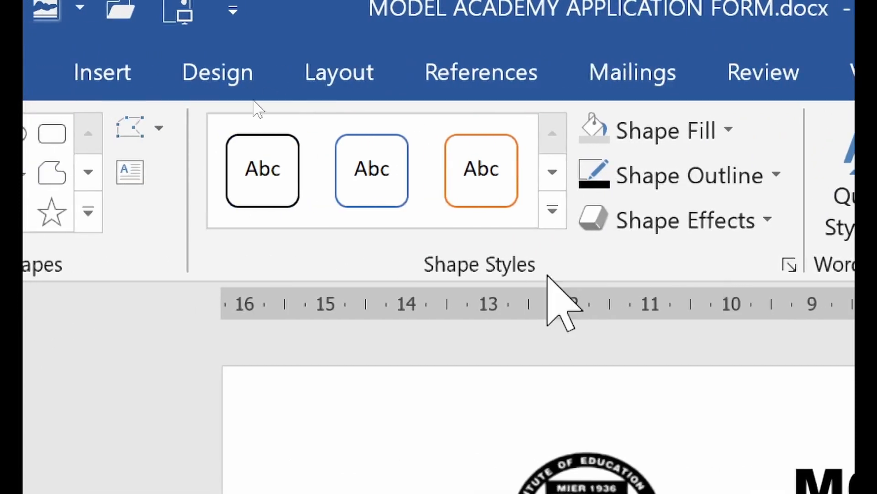
Remove the space after paragraphs in the photo rectangle's caption
left_click(87, 73)
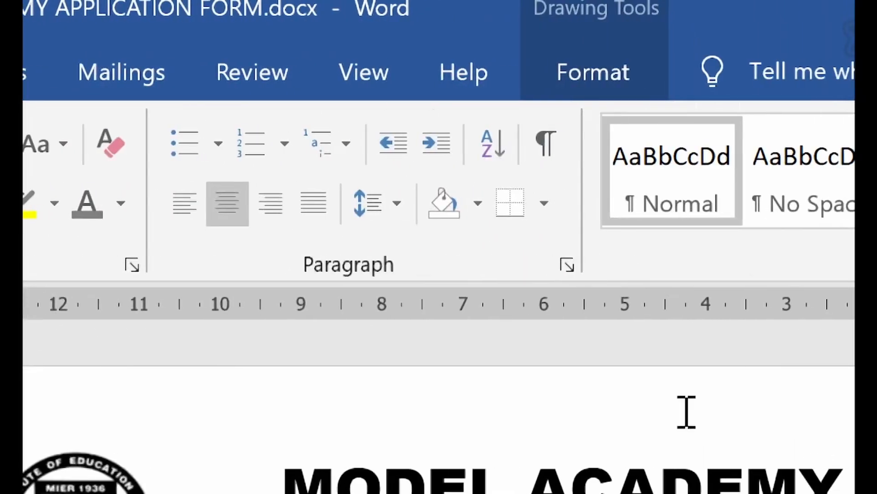
left_click(396, 203)
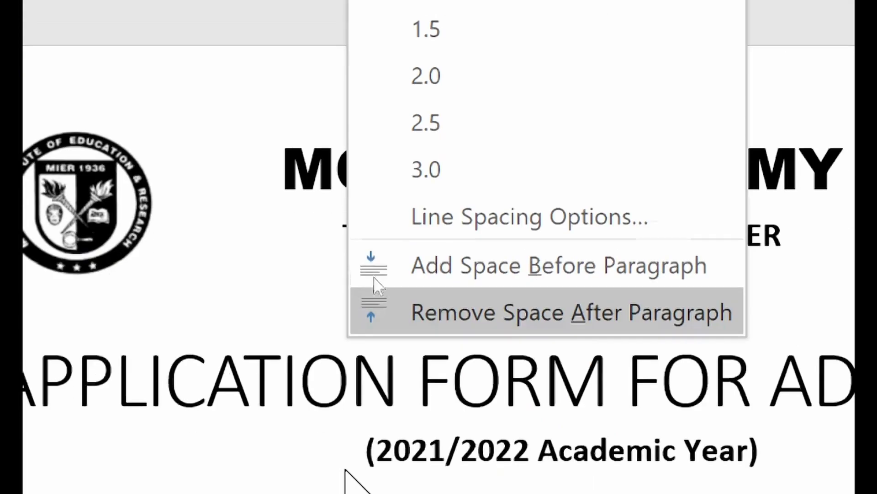
left_click(558, 325)
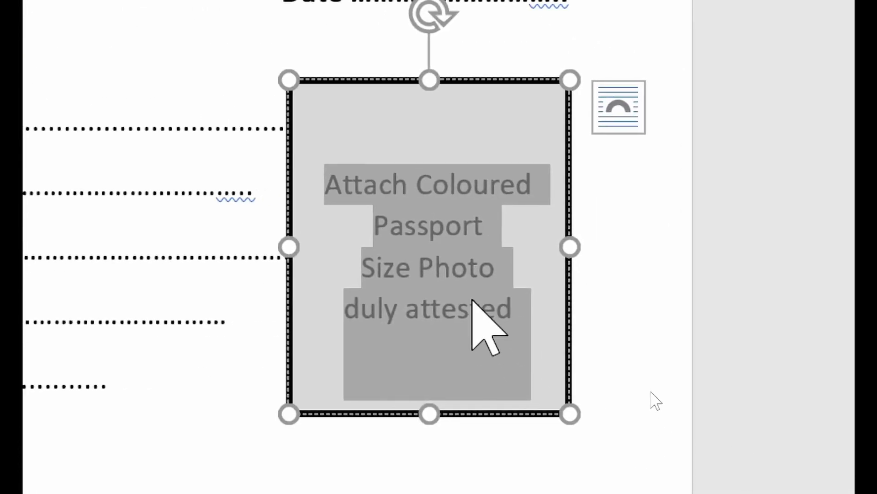
left_click(471, 304)
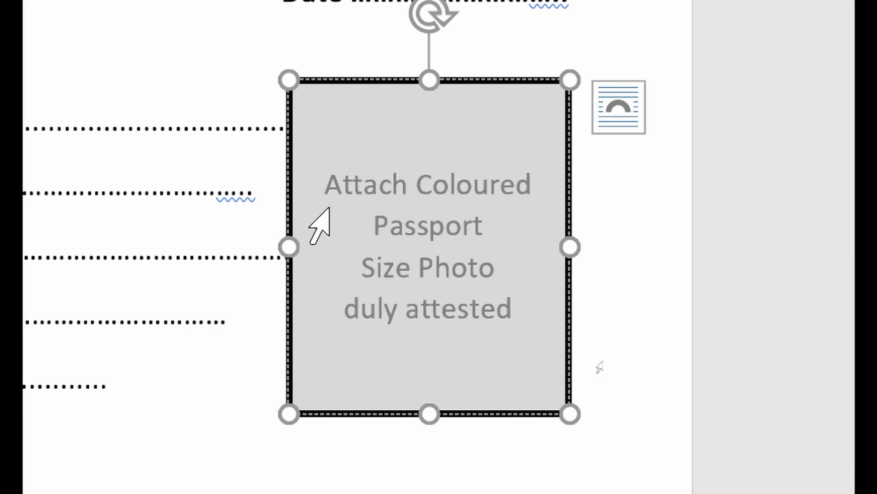
Make the caption lines "Attach Coloured", "Passport" and "Size Photo" bold in the photo rectangle
left_click_drag(335, 193, 501, 277)
left_click(515, 210)
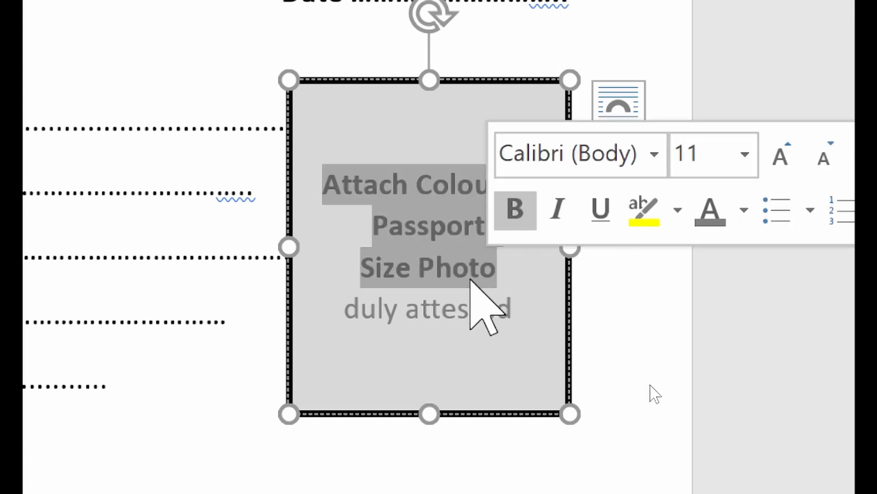
left_click(459, 288)
Enclose the caption's last line in parentheses so it reads "(duly attested)"
left_click(345, 314)
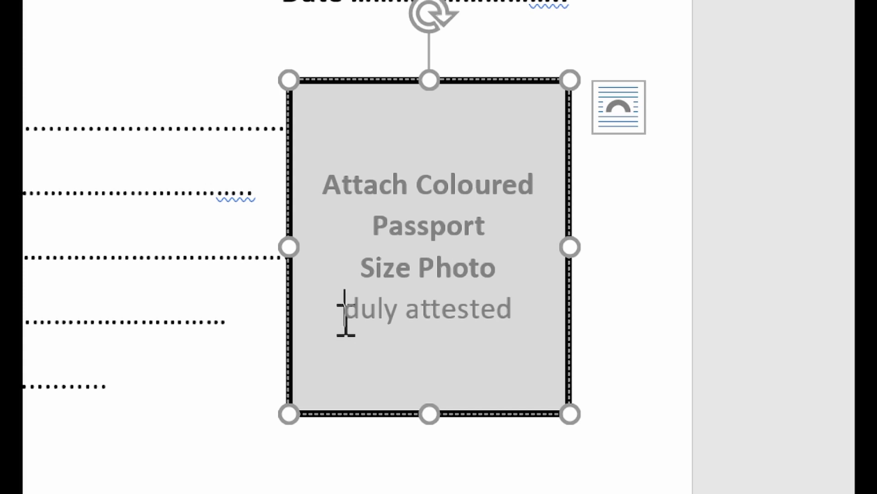
type("(")
left_click(611, 274)
type(")")
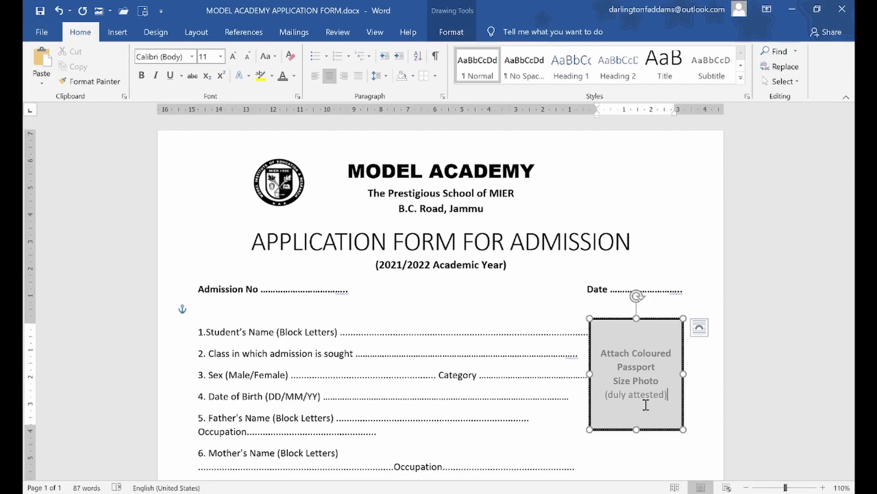
Accept the grammar suggestion "attested)" for the flagged word in the passport photo box
left_click(167, 169)
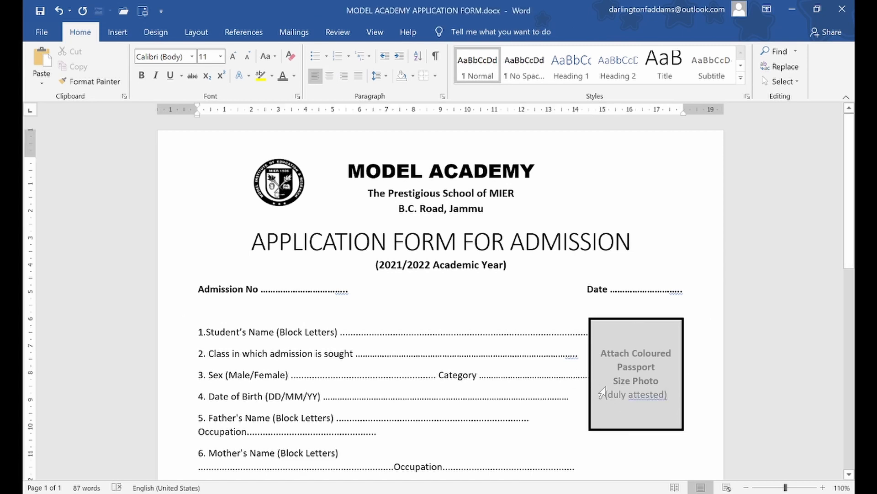
left_click(644, 394)
right_click(644, 394)
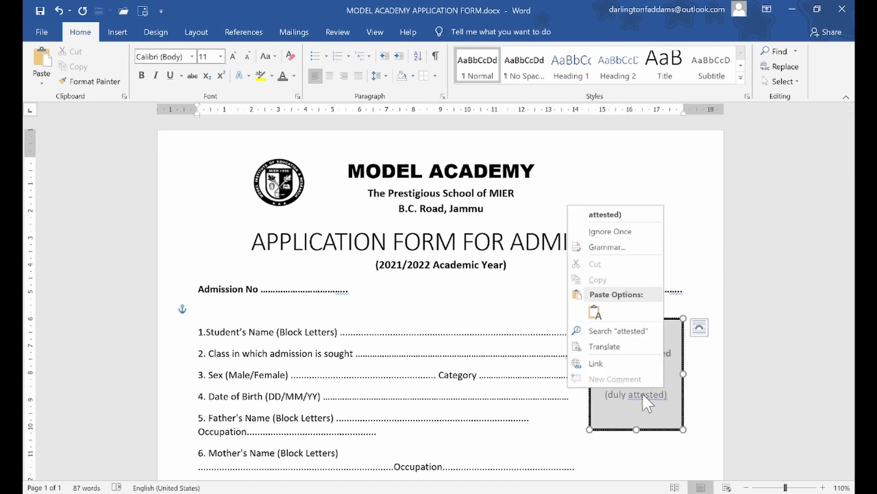
left_click(617, 220)
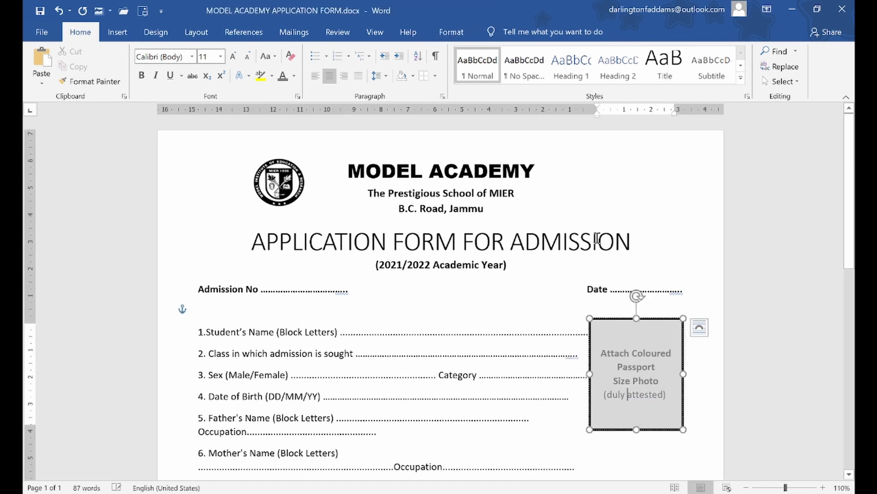
left_click(529, 343)
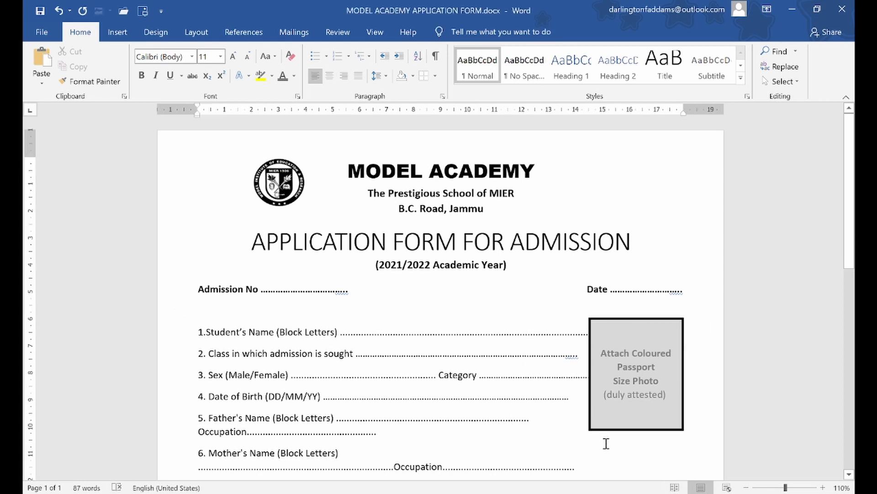
Change the passport photo box's outline from black to the lightest gray in the black theme colour column
left_click(628, 429)
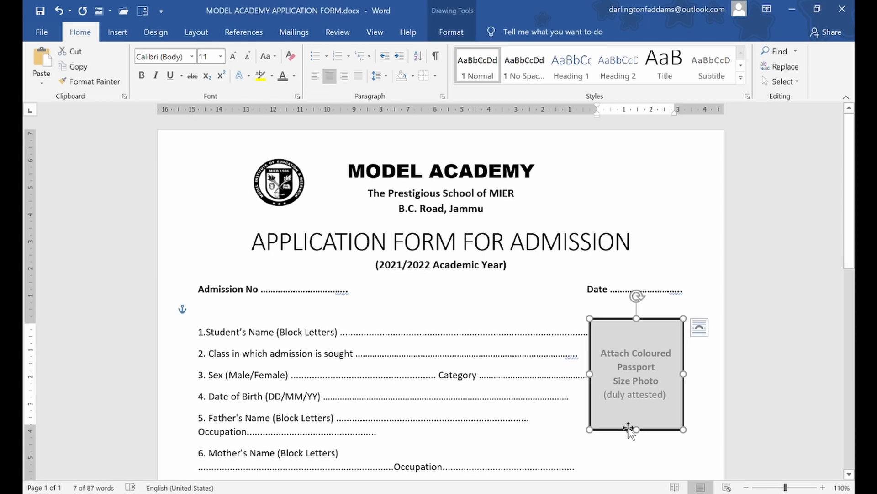
left_click(562, 396)
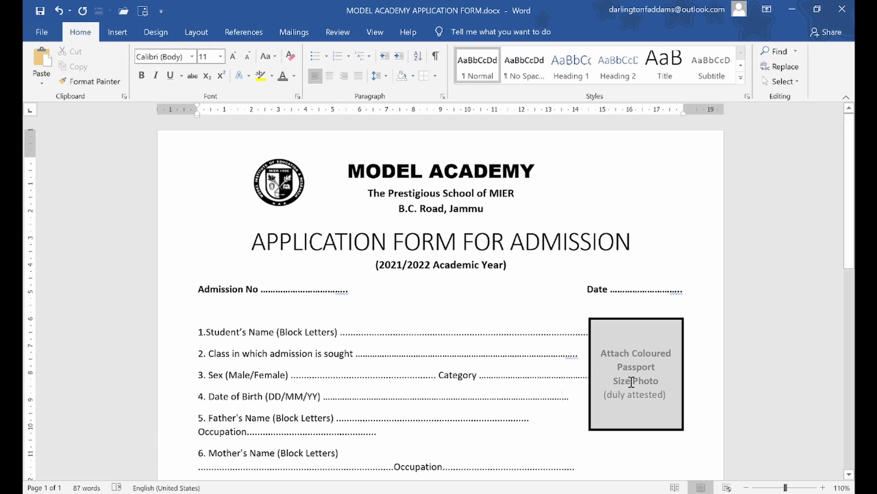
left_click(680, 432)
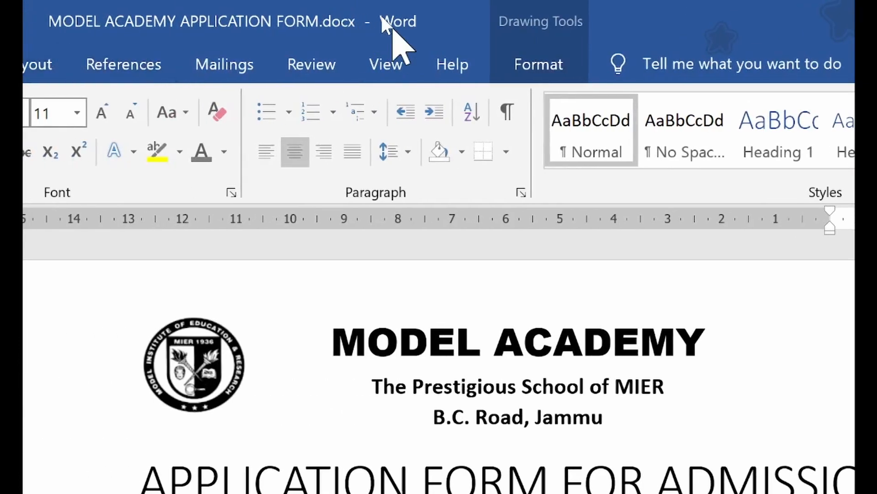
left_click(526, 64)
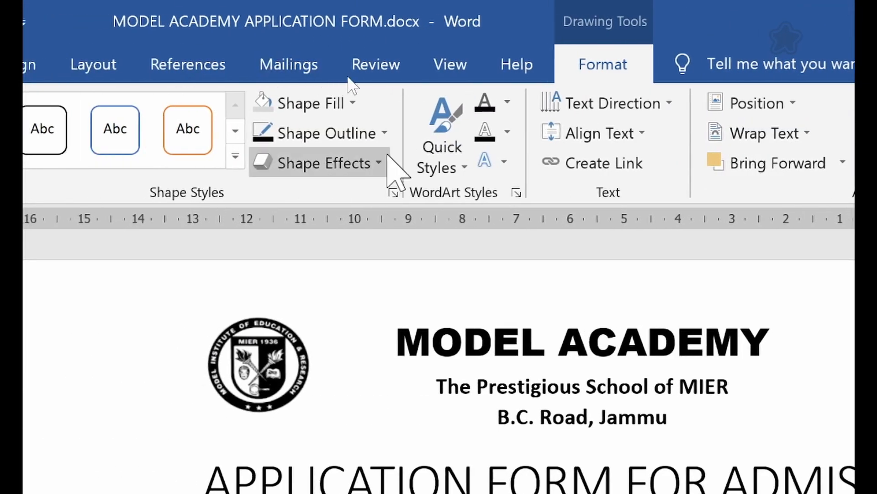
left_click(327, 133)
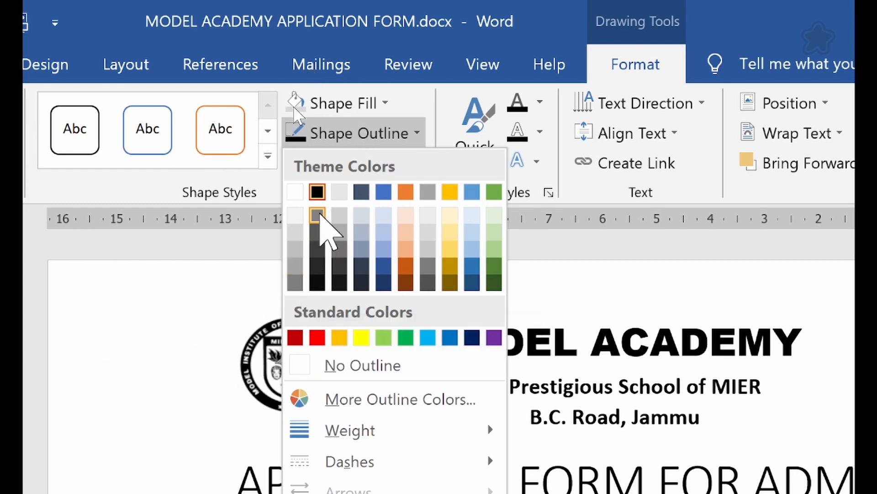
left_click(317, 215)
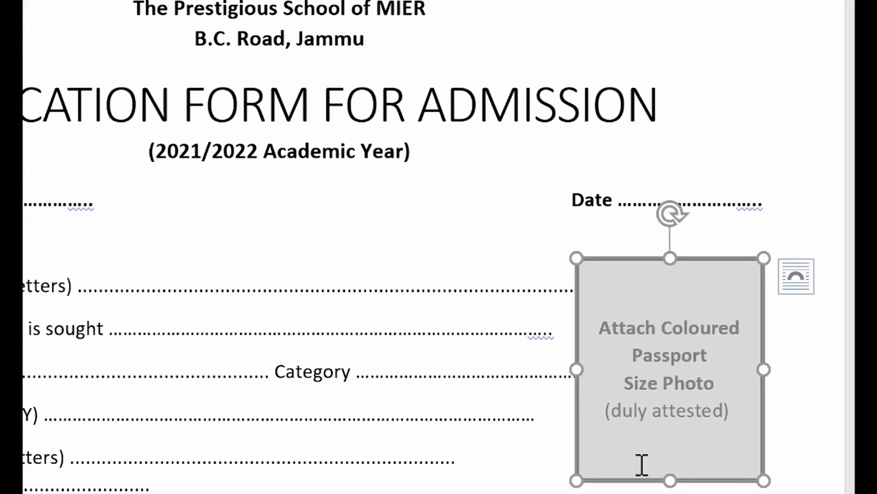
left_click(528, 370)
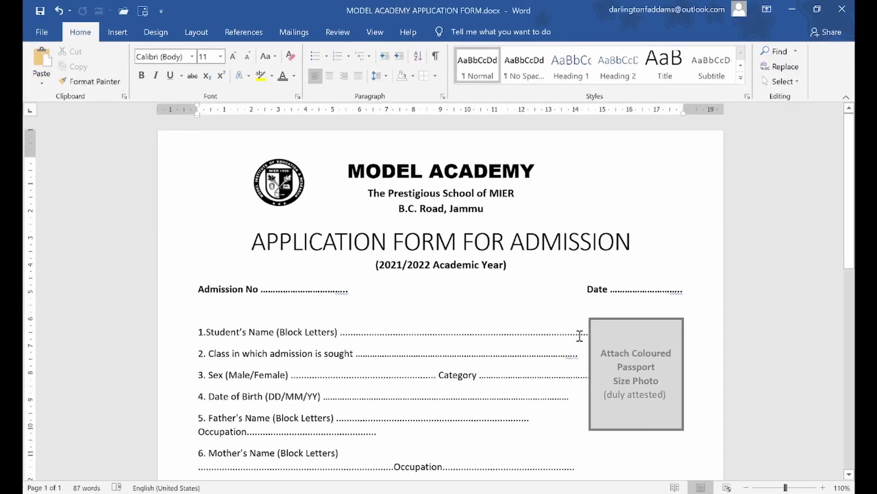
Nudge the passport photo box up slightly in five small increments
left_click(610, 322)
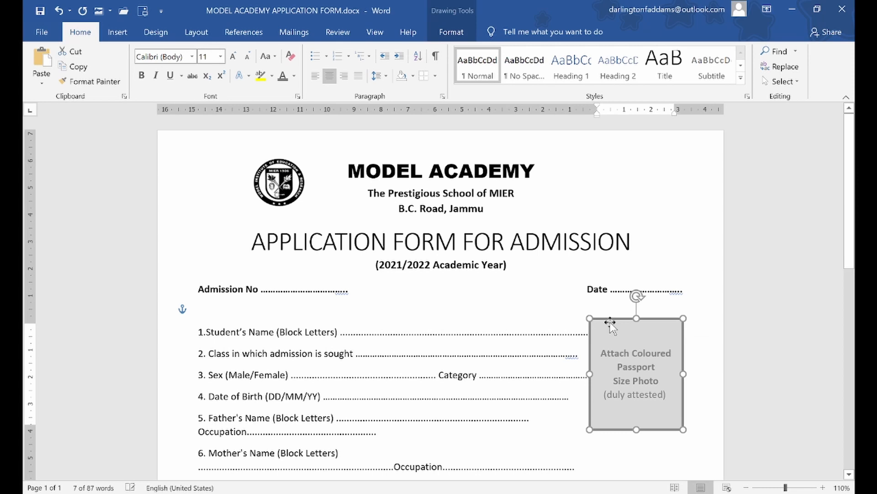
key("Up")
key("Up")
key("Up")
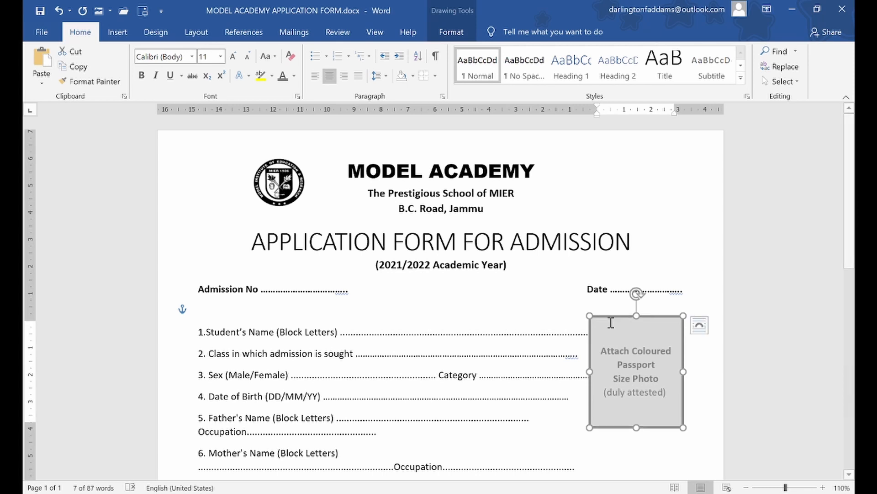
key("Up")
key("Up")
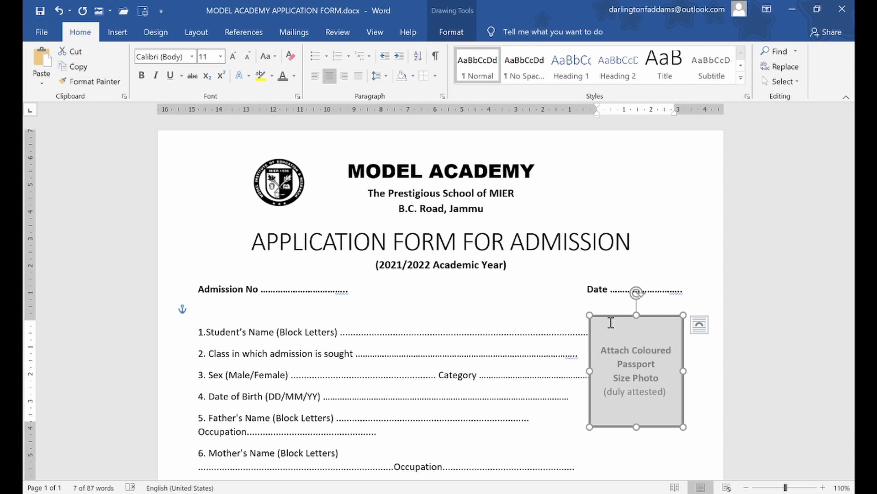
left_click(558, 352)
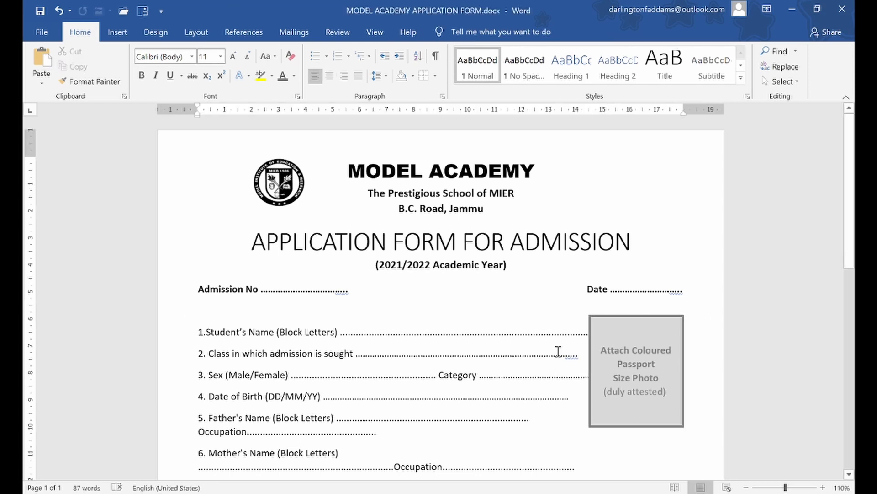
Shorten the Student's Name dotted line to end before the photo box and extend the Class dotted line to match it
left_click(538, 333)
key("Left")
key("Left")
key("Left")
key("Left")
key("Left")
key("Left")
key("Left")
key("Left")
key("Left")
key("Left")
key("Left")
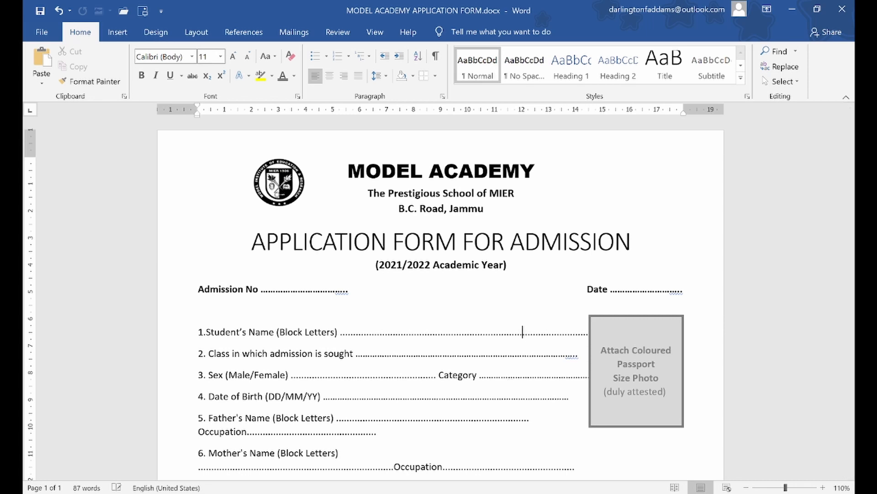
key("Left")
key("Left")
key("Left")
key("Left")
key("Left")
key("Left")
key("Left")
key("Left")
key("Left")
key("Left")
key("Left")
key("BackSpace")
key("BackSpace")
key("BackSpace")
left_click(507, 353)
type(".")
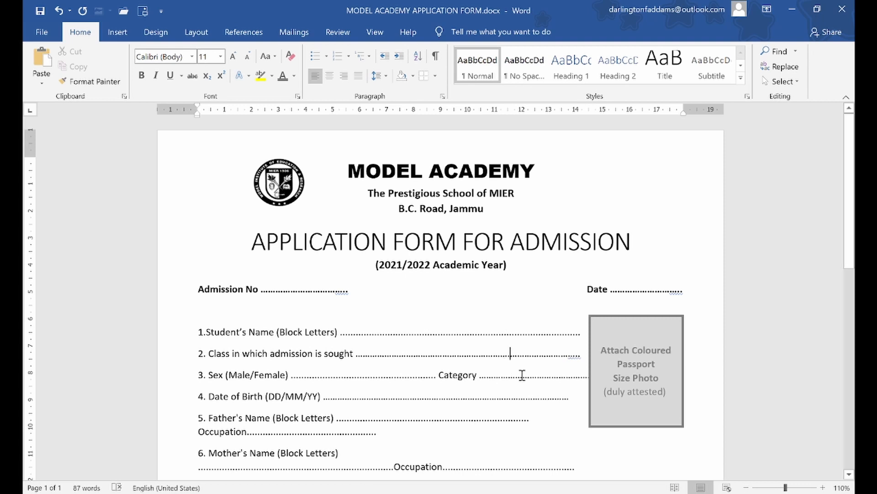
Shorten the Sex dotted line so Category clears the photo box, and add dots so the Category line matches the lines above
left_click(402, 380)
key("BackSpace")
key("BackSpace")
key("BackSpace")
key("BackSpace")
key("BackSpace")
key("BackSpace")
key("BackSpace")
key("BackSpace")
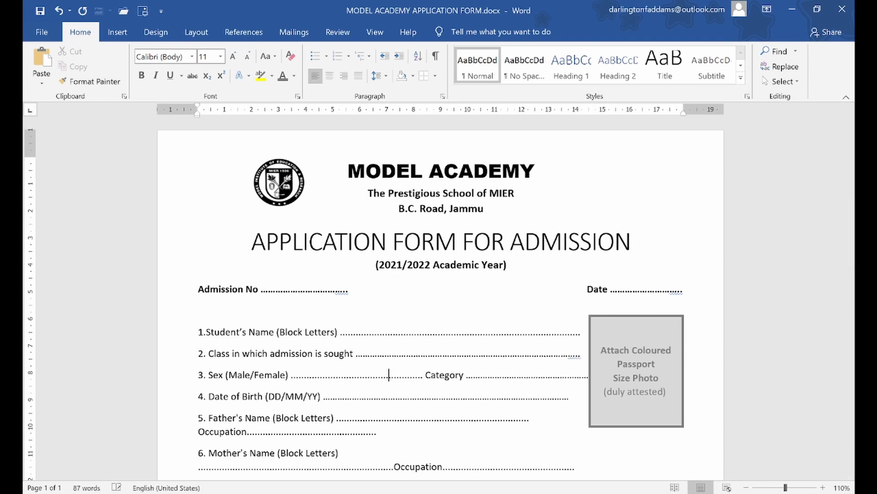
key("BackSpace")
key("BackSpace")
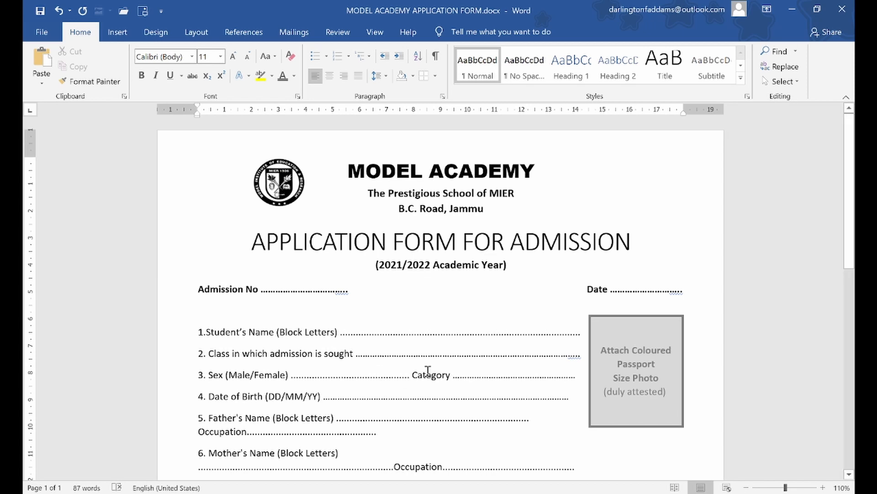
left_click(489, 375)
type("..")
Extend the Date of Birth dotted line with more dots so it ends level with the Category line
scroll(594, 386, "down", 2)
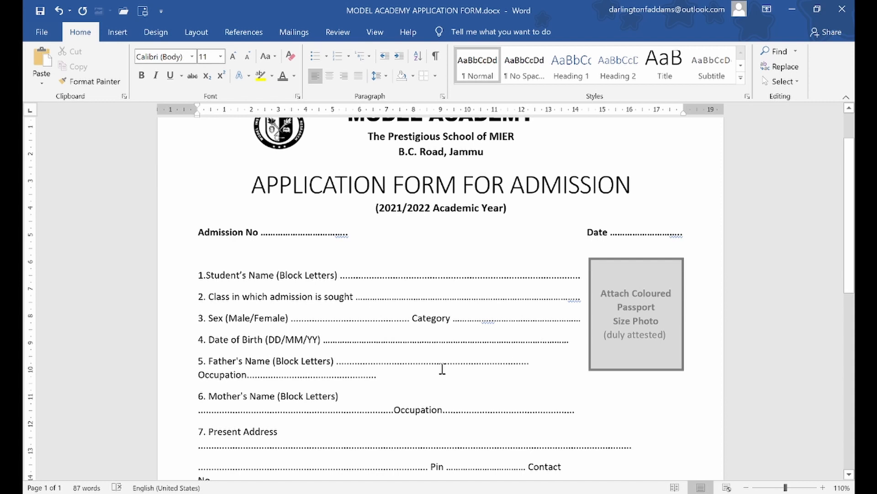
left_click(540, 339)
type(".......")
Switch to the High School Admission Form PDF in the browser and compare its layout with the Word form's numbered fields
key("alt+Tab")
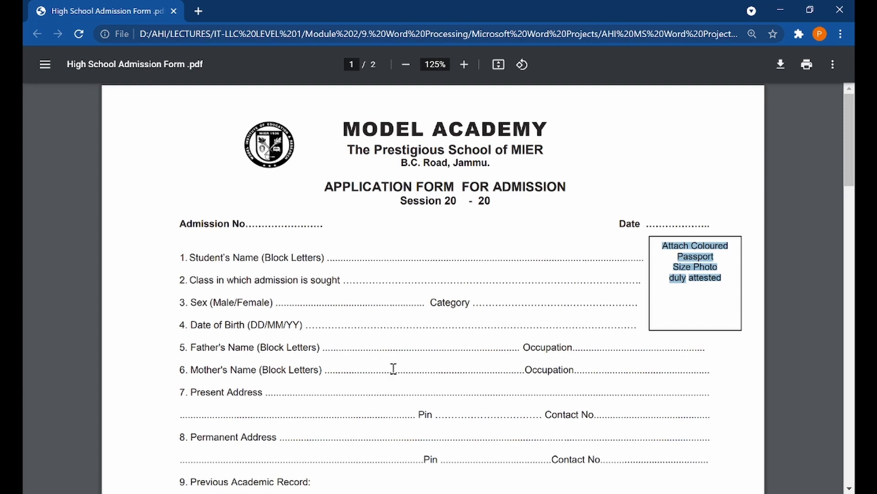
left_click(357, 492)
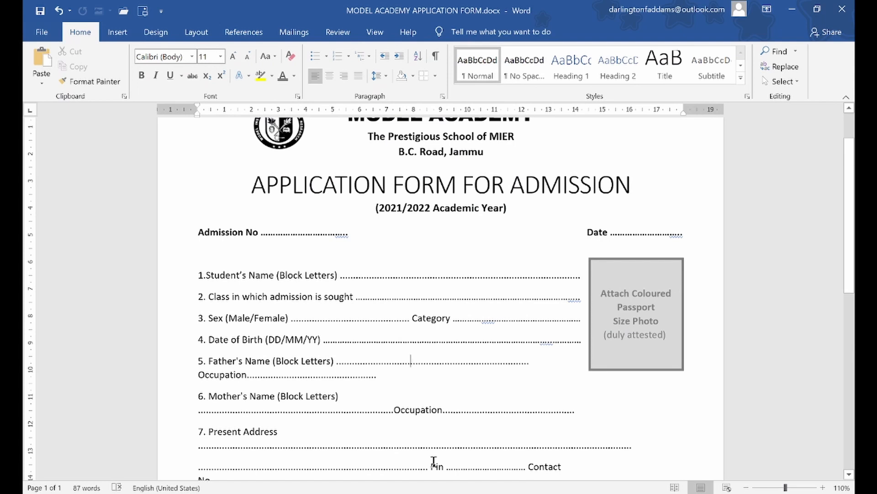
scroll(433, 462, "down", 3)
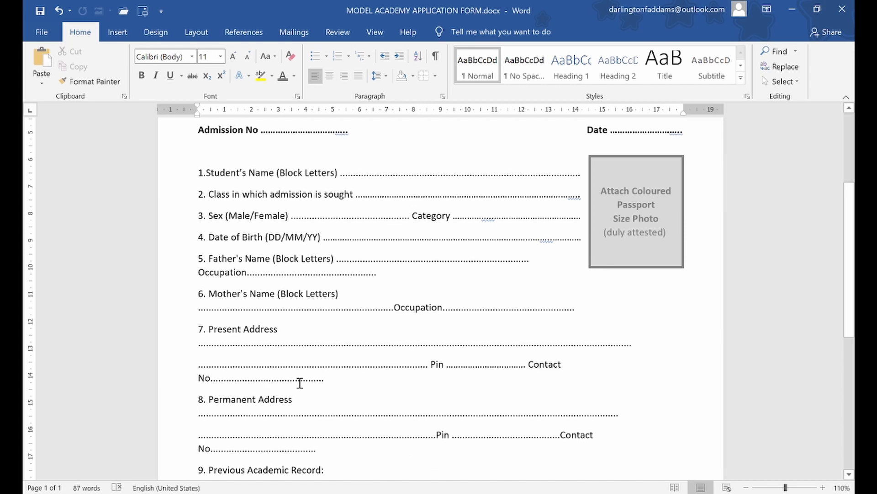
scroll(295, 376, "down", 1)
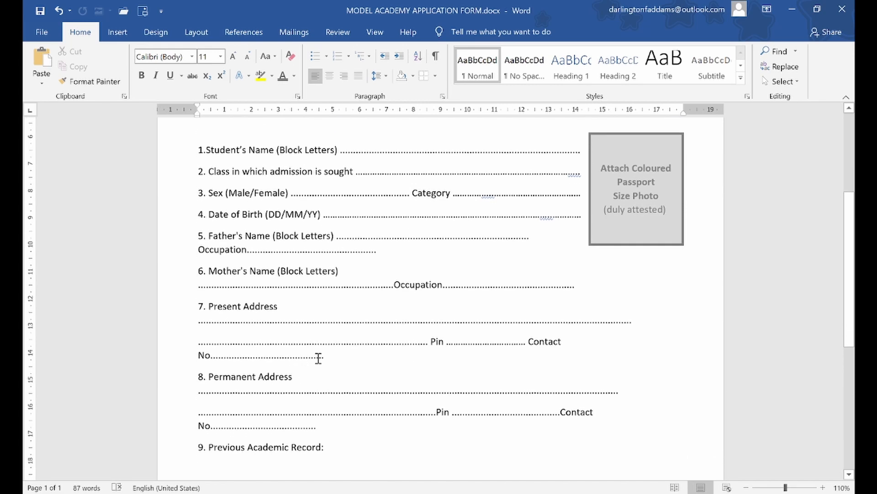
scroll(305, 322, "up", 3)
scroll(305, 322, "up", 2)
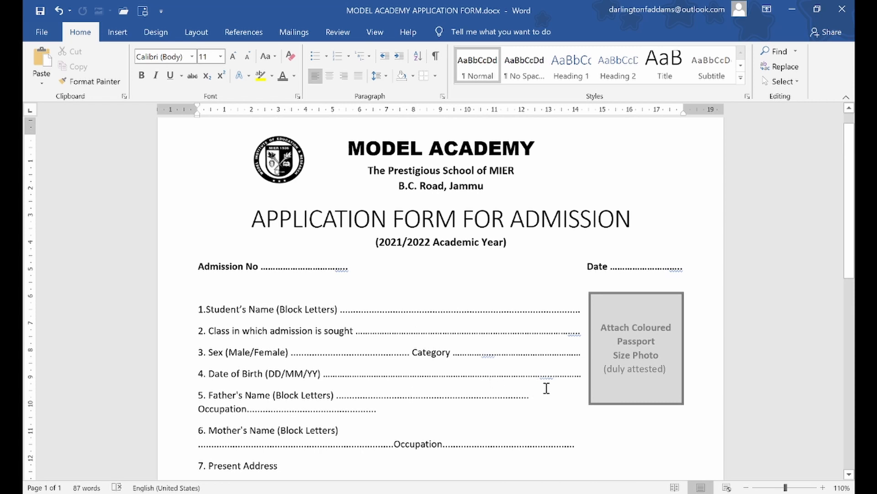
Try reducing the passport photo box's height from its lower edge, and undo the resize
left_click(621, 401)
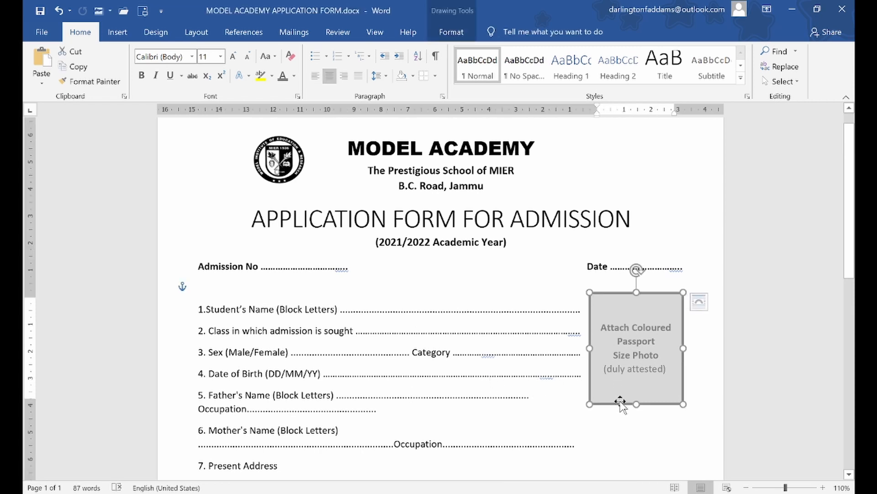
left_click_drag(636, 404, 636, 392)
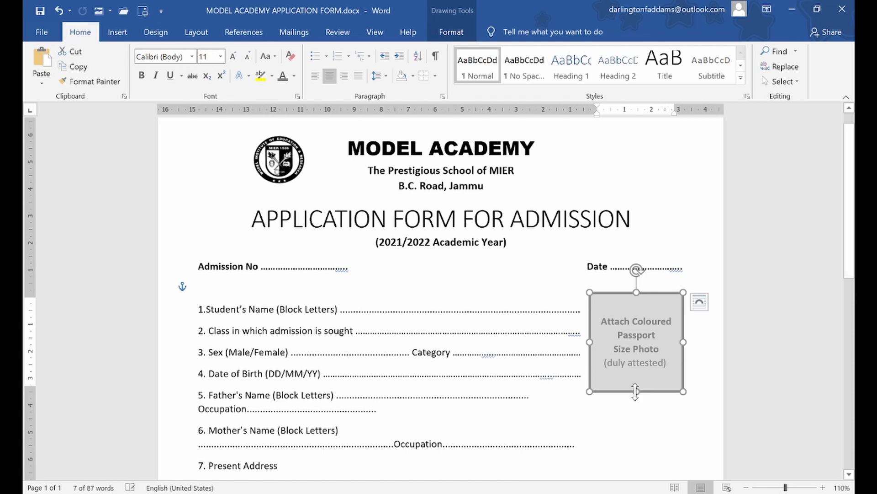
key("ctrl+z")
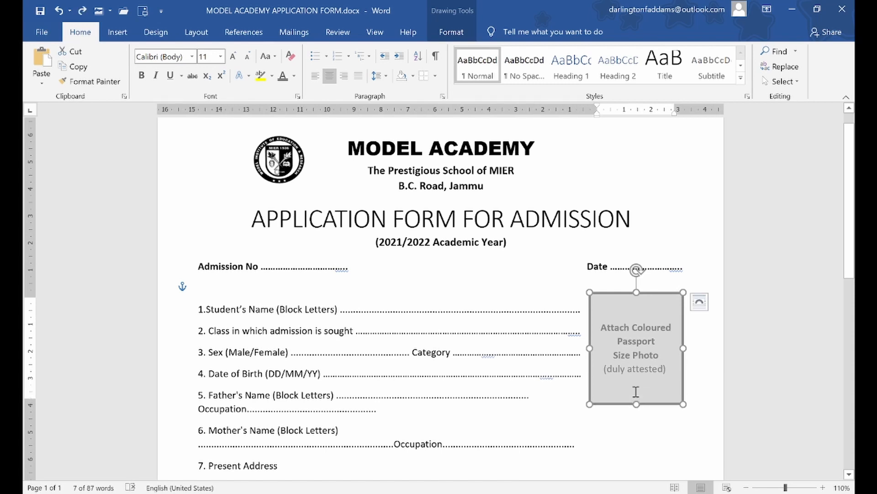
Delete three dots from the Father's Name dotted line
left_click(498, 396)
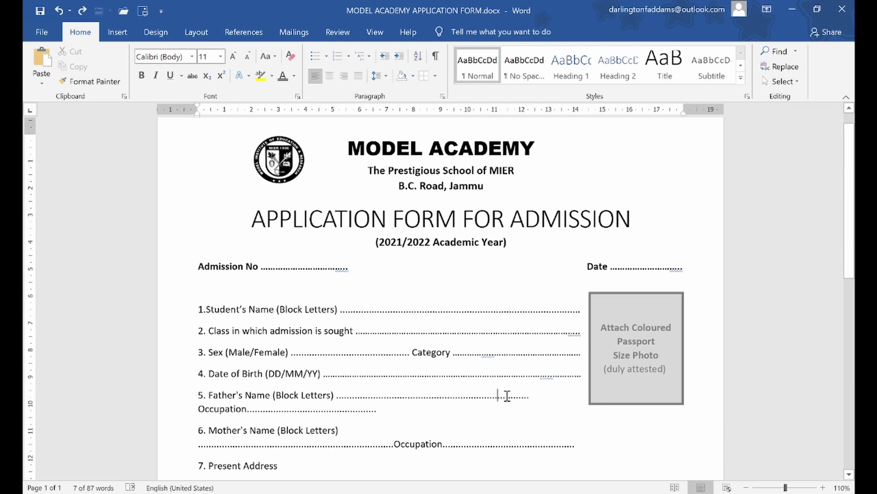
key("BackSpace")
key("BackSpace")
key("BackSpace")
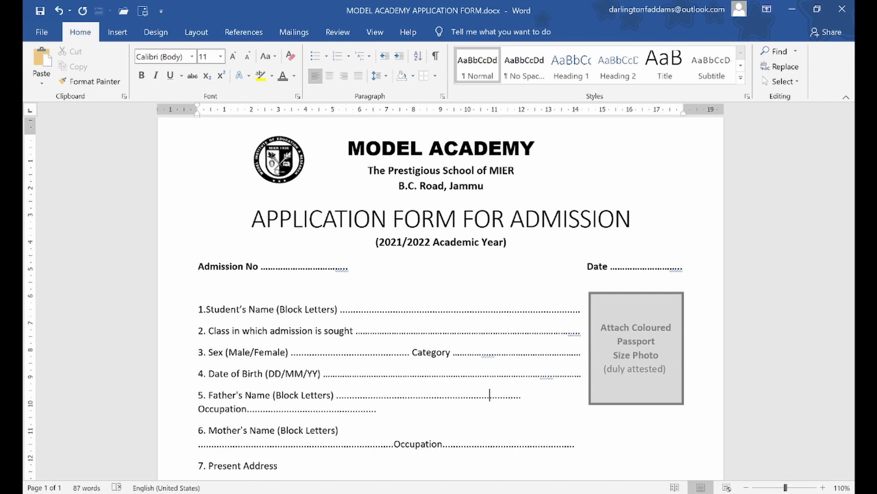
Set the line spacing of items 1 to 6, from Student's Name to Mother's Name, to 1.5
scroll(438, 292, "down", 6)
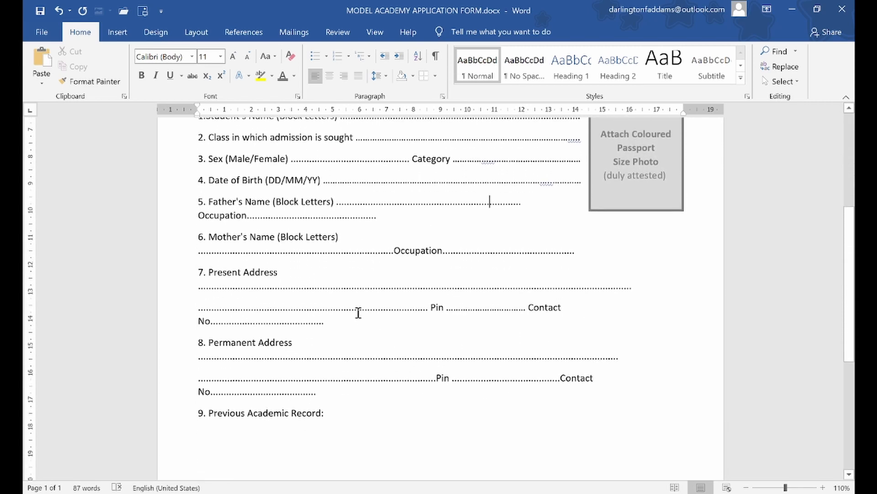
scroll(358, 312, "up", 1)
scroll(297, 286, "up", 1)
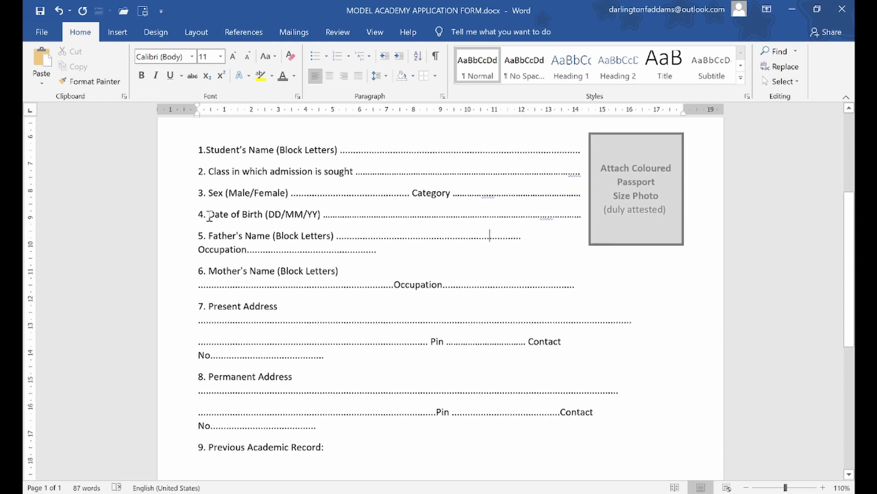
left_click_drag(181, 154, 180, 295)
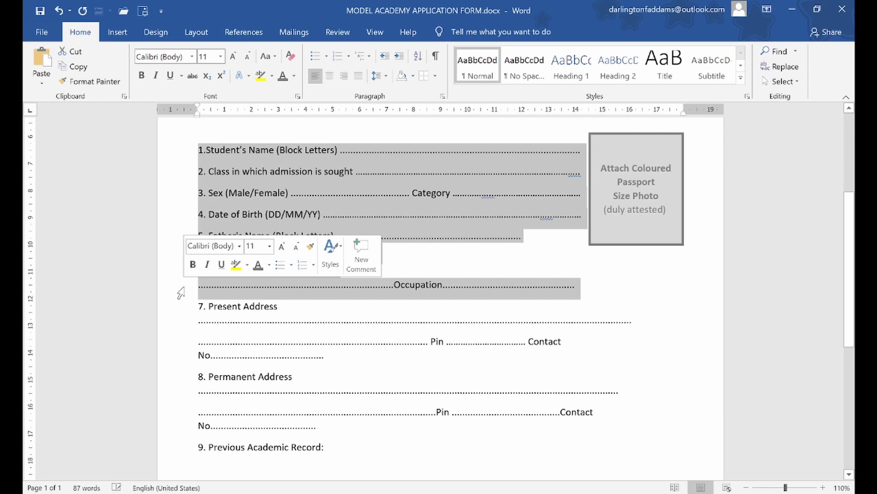
left_click(379, 76)
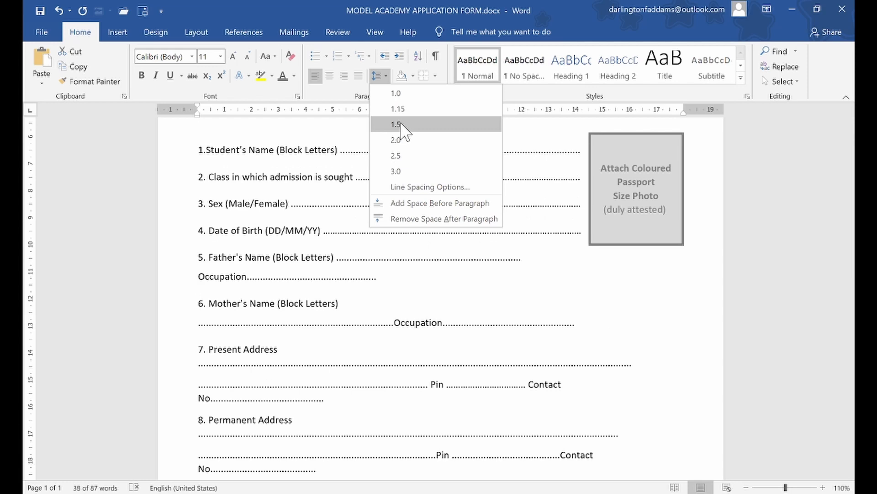
left_click(397, 124)
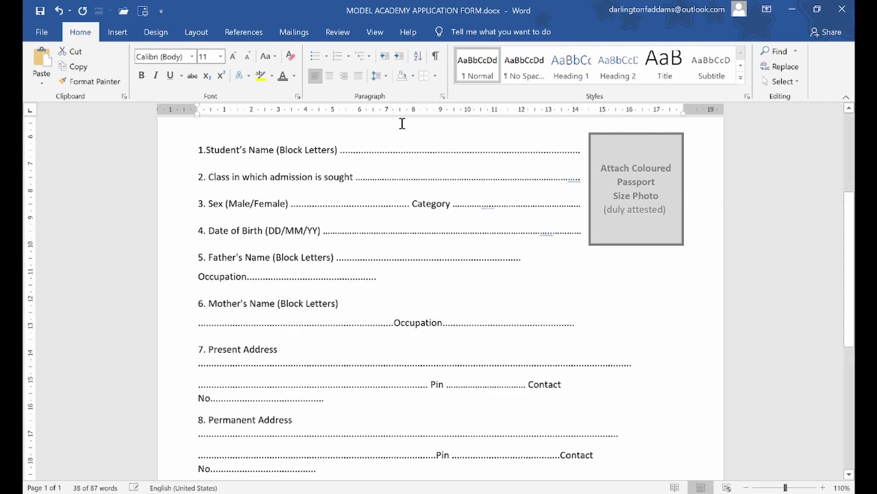
Delete dots from the father's Occupation line so it fits on the same line as Father's Name
left_click(405, 173)
scroll(405, 173, "up", 3)
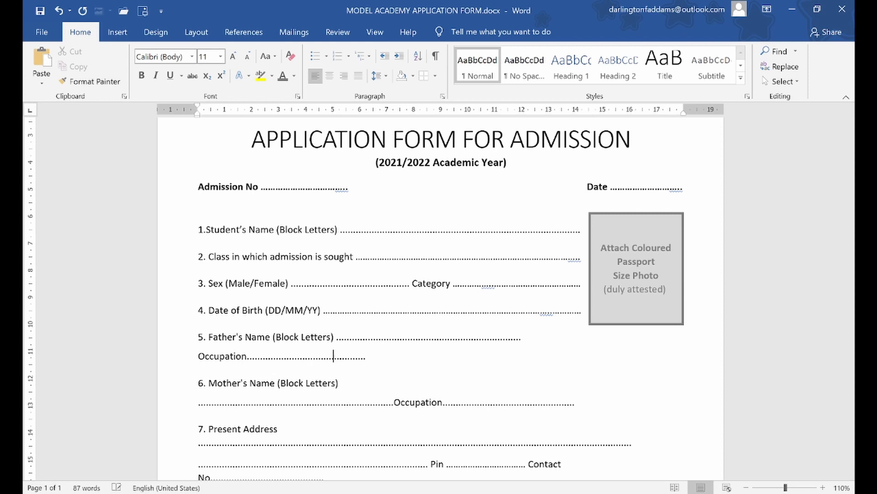
key("BackSpace")
left_click(649, 337)
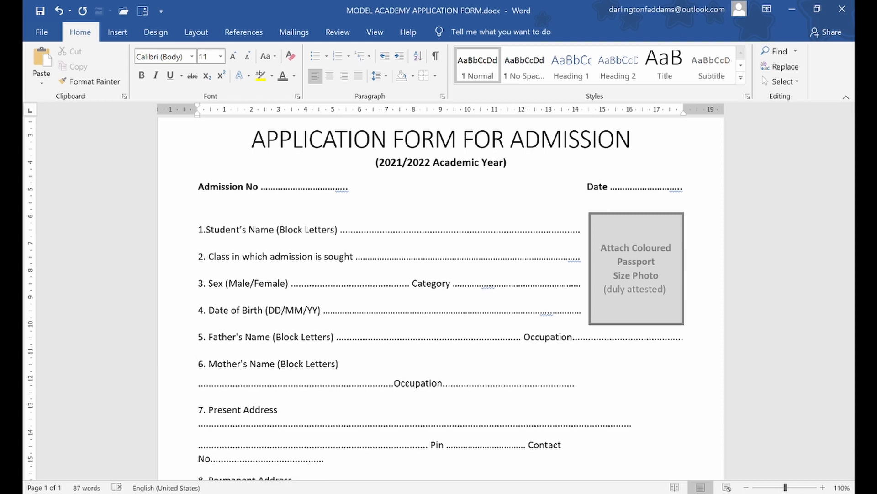
Nudge the passport photo box slightly upward, closer to the Date line and clear of item 5
left_click_drag(680, 215, 680, 214)
key("Up")
key("Up")
key("Up")
key("Up")
key("Up")
key("Up")
key("Up")
key("Up")
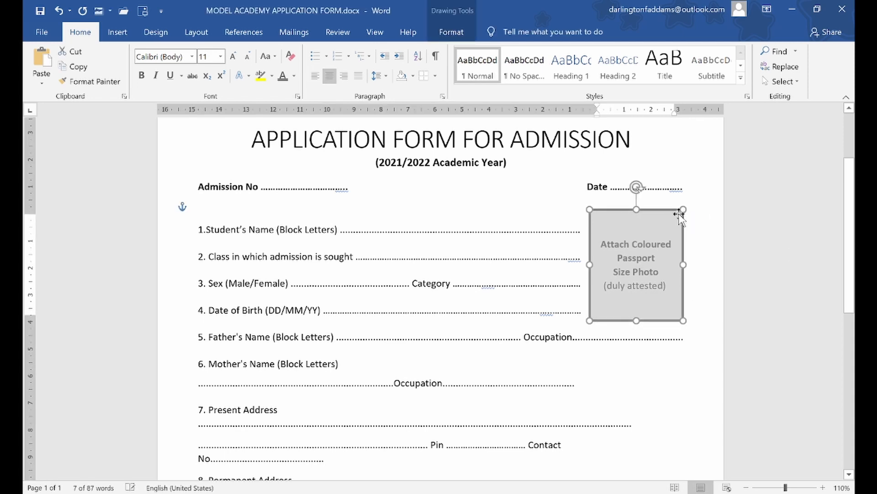
key("Up")
key("Up")
key("Up")
key("Up")
key("Up")
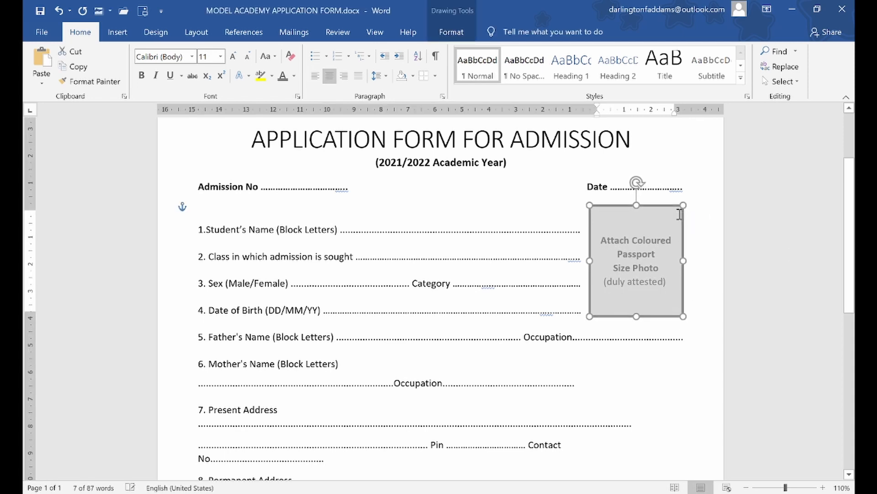
key("Up")
key("Up")
key("Up")
key("Up")
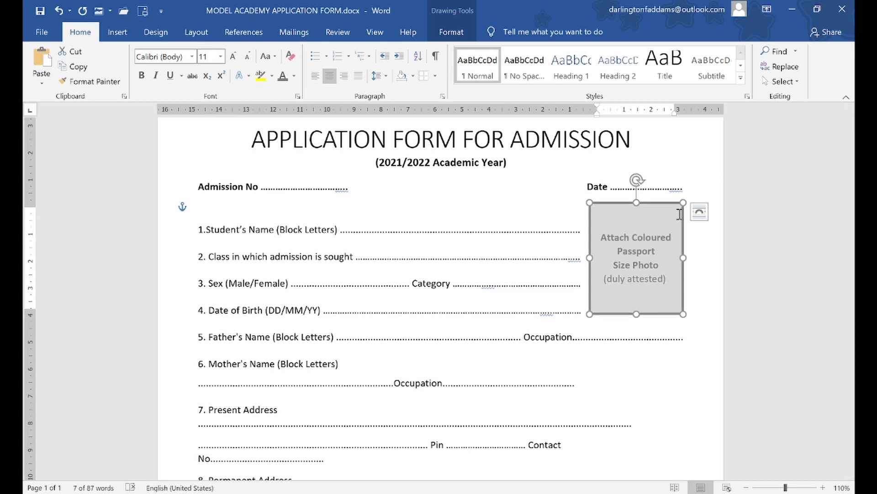
Try removing and adding dots on the Father's Name line to fine-tune where its Occupation field ends
left_click(501, 336)
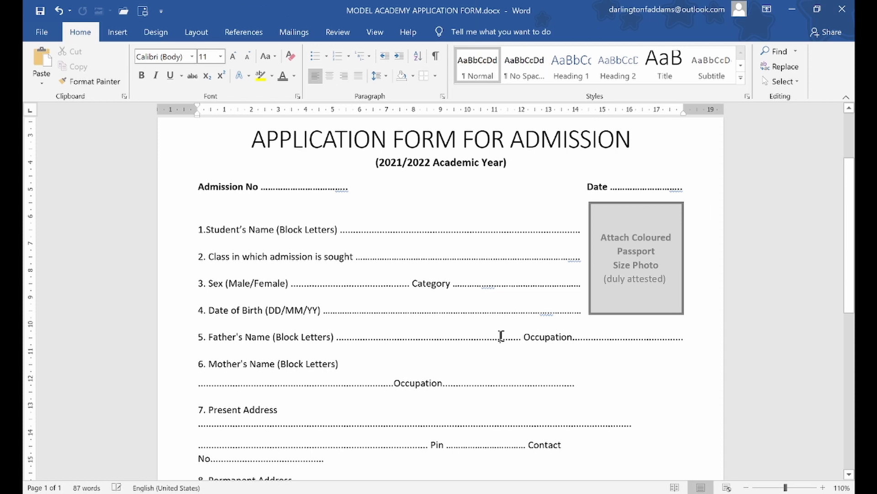
key("BackSpace")
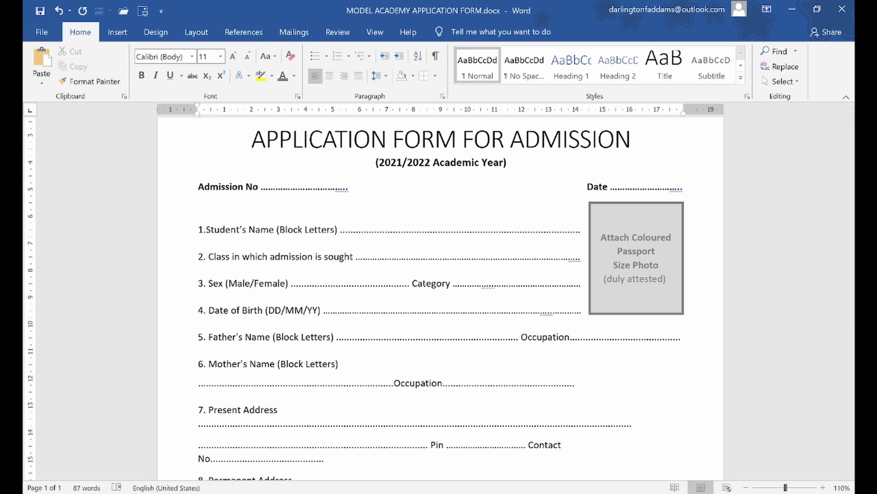
type("..")
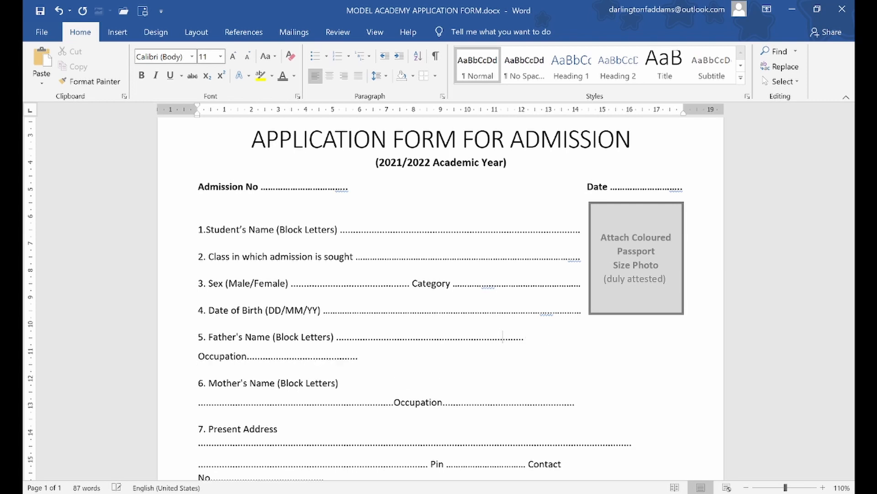
key("BackSpace")
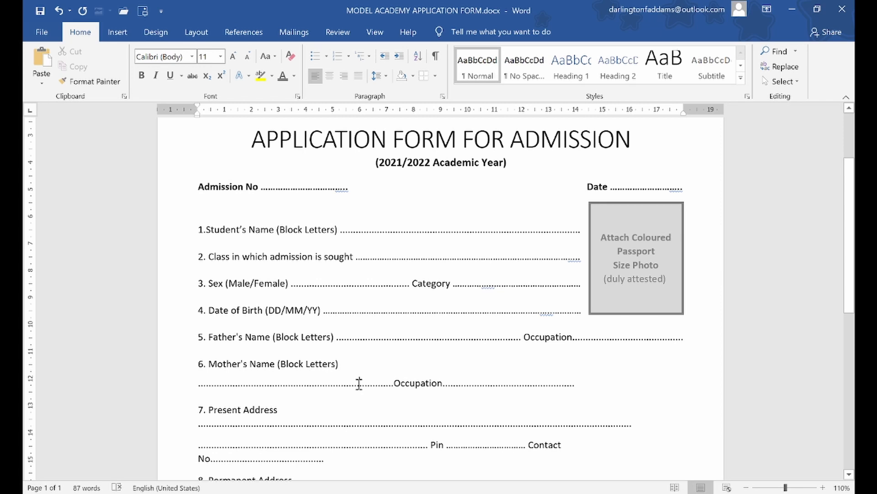
Try closing the gap between the Mother's Name label and its dotted line, and restore the gap
scroll(577, 320, "up", 2)
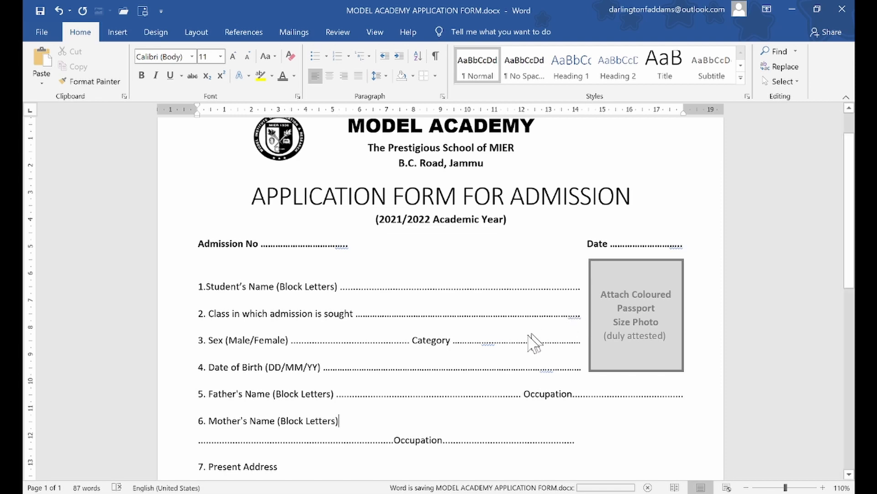
scroll(497, 376, "down", 1)
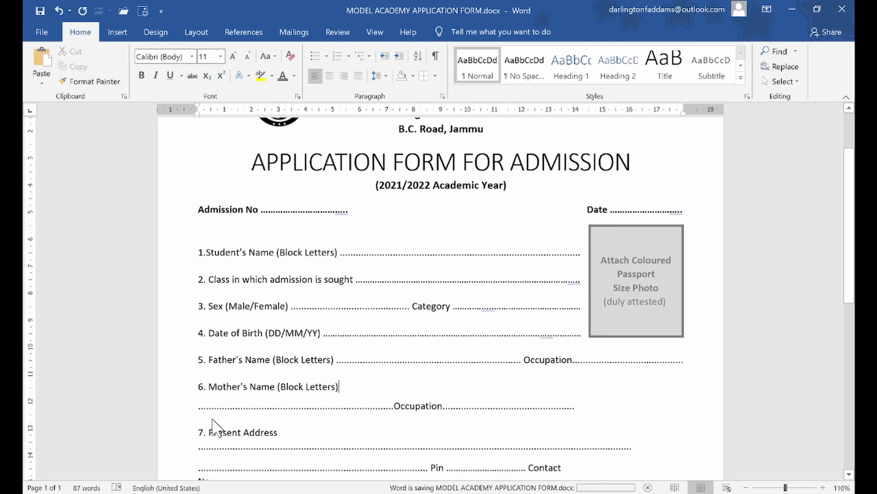
left_click(196, 406)
key("BackSpace")
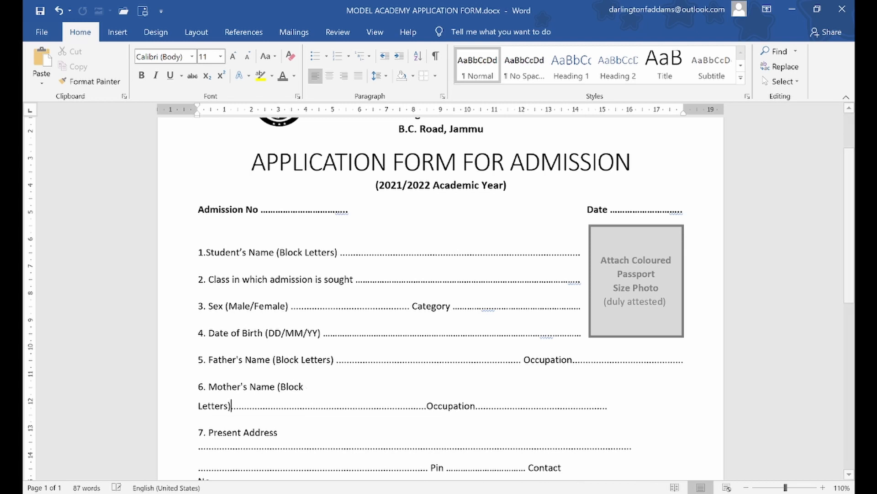
key("Return")
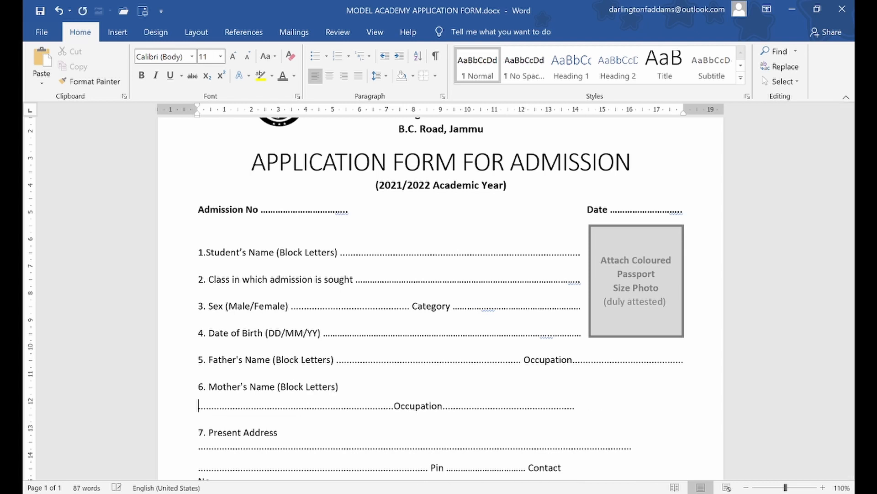
Separate Occupation from the Mother's Name dotted line with a space and delete six dots from that line
left_click(393, 405)
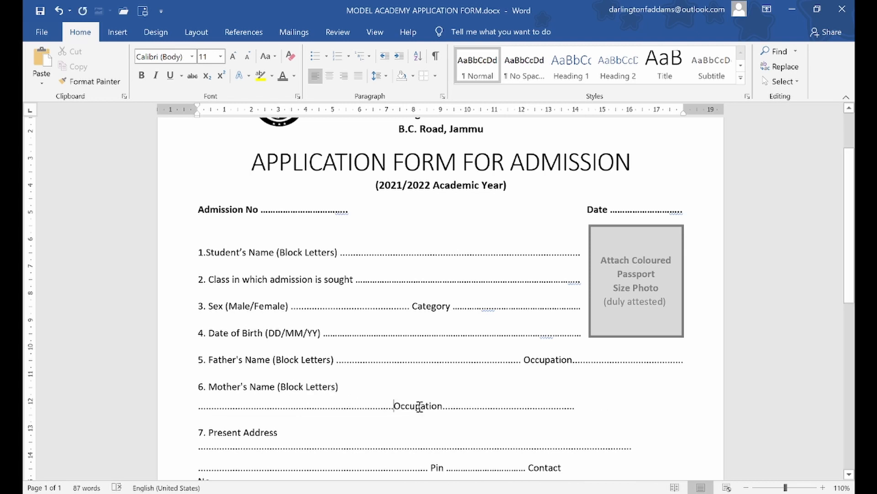
key("Return")
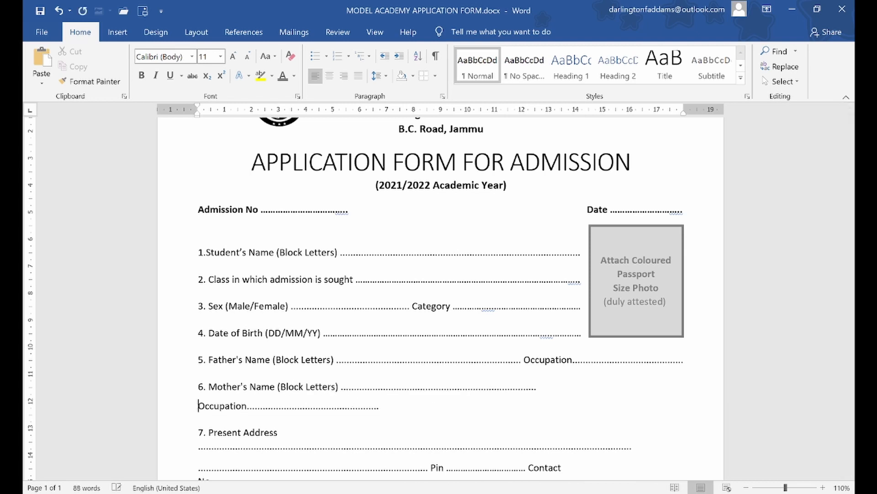
left_click(449, 386)
key("BackSpace")
key("BackSpace")
key("BackSpace")
key("BackSpace")
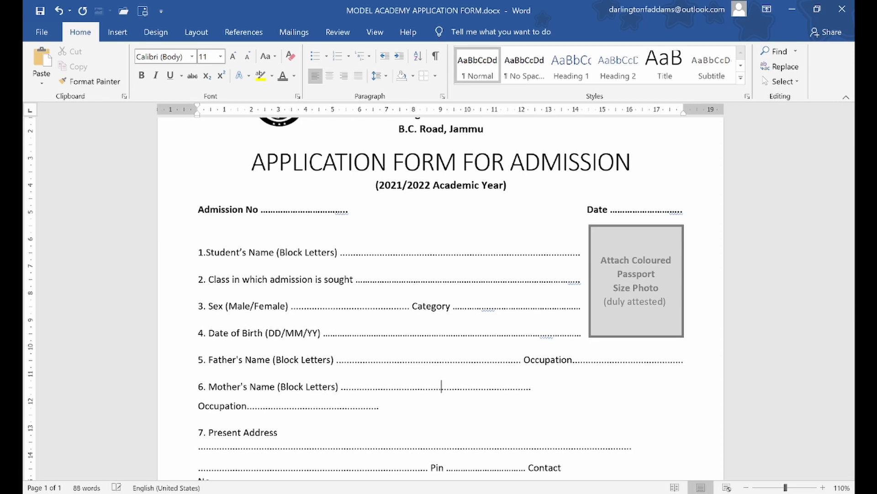
key("BackSpace")
key("BackSpace")
Delete eight dots from the mother's Occupation line so it fits beside Mother's Name up to the right margin
left_click(356, 402)
key("BackSpace")
key("BackSpace")
key("BackSpace")
key("BackSpace")
key("BackSpace")
key("BackSpace")
key("BackSpace")
key("BackSpace")
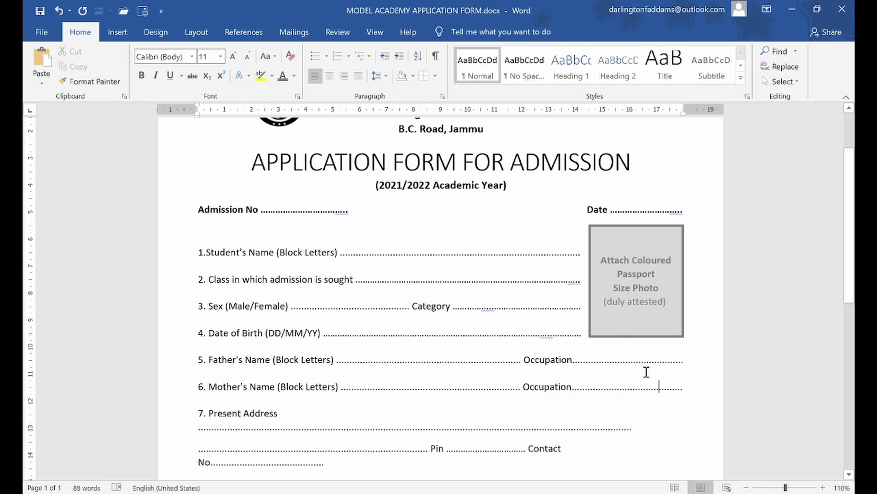
Shorten the Present Address dotted line until it fits beside its label on one line
left_click(379, 430)
key("BackSpace")
key("BackSpace")
key("BackSpace")
key("BackSpace")
key("BackSpace")
key("BackSpace")
key("BackSpace")
key("BackSpace")
key("BackSpace")
key("BackSpace")
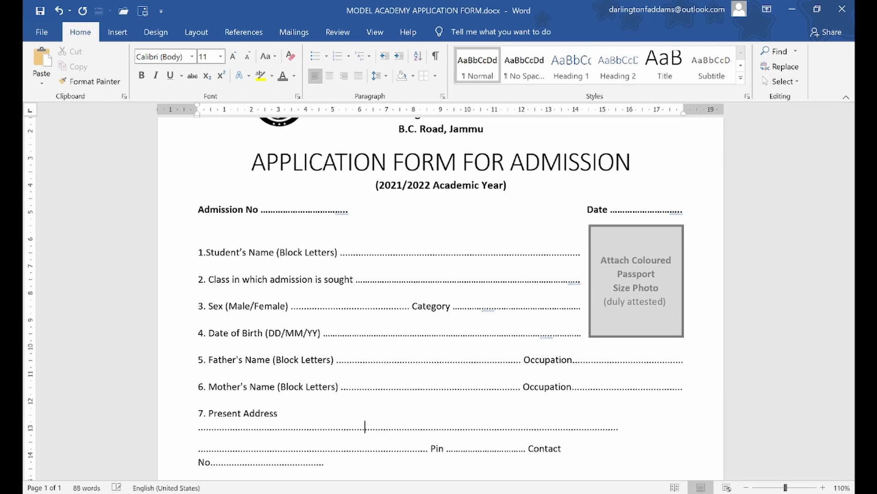
key("BackSpace")
key("BackSpace")
key("BackSpace")
key("BackSpace")
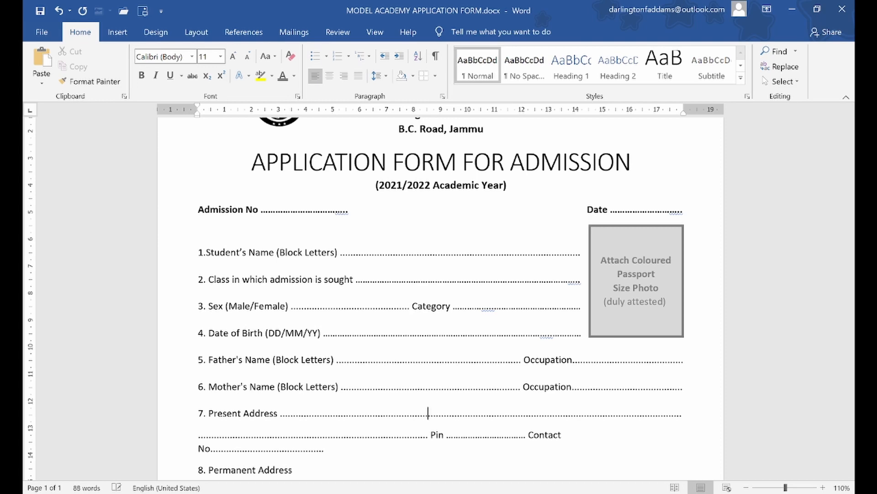
Switch to the High School Admission Form PDF in the browser to check the address fields, and return to the Word form
scroll(439, 412, "down", 3)
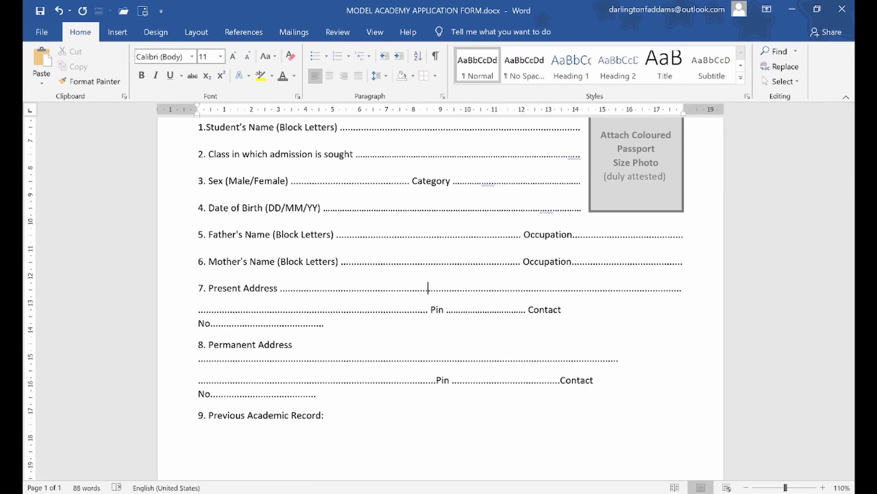
left_click(302, 492)
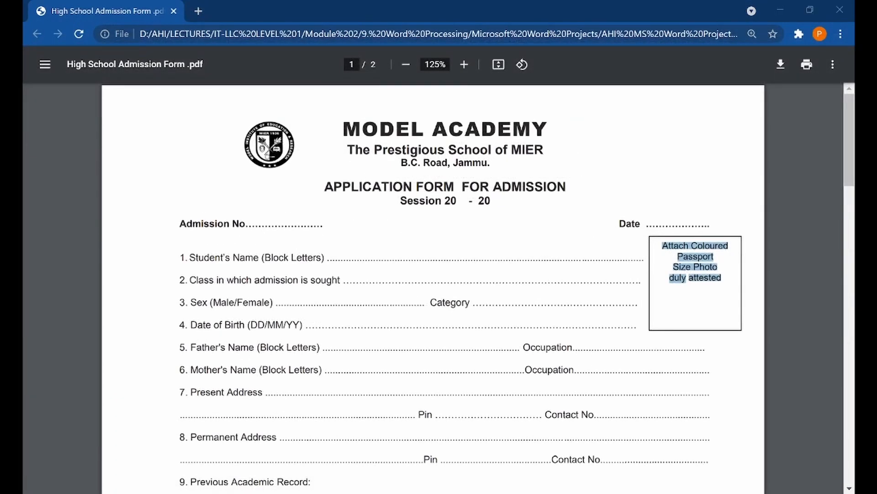
left_click(393, 493)
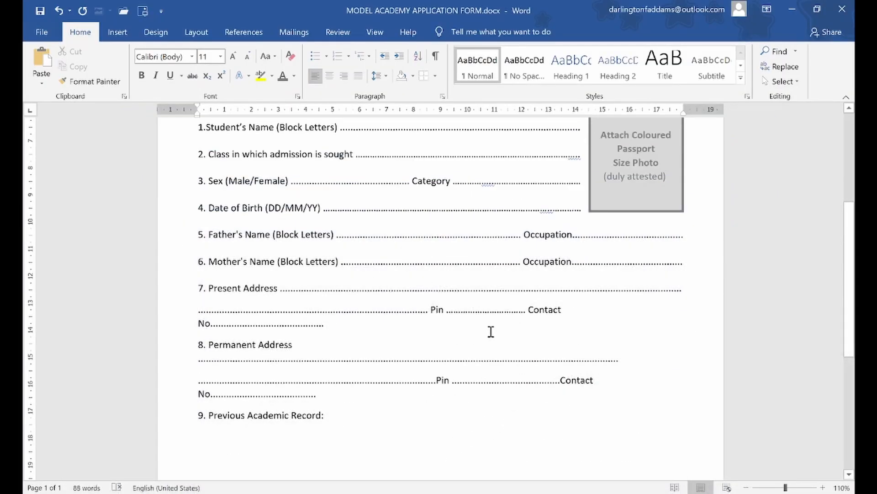
Shorten item 7's dotted line before Pin so Contact No. fits on the same line, and extend the Pin dots to reach the right margin
left_click(406, 311)
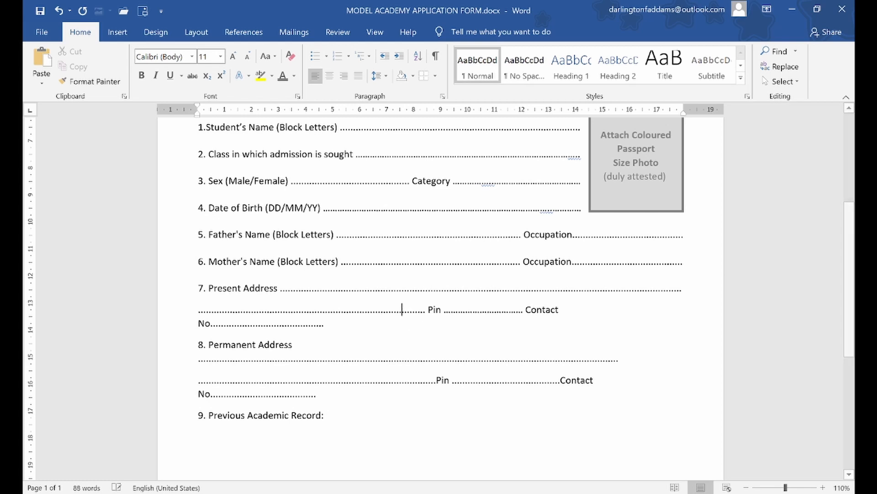
key("BackSpace")
key("BackSpace")
key("BackSpace")
key("BackSpace")
key("BackSpace")
key("BackSpace")
key("BackSpace")
key("BackSpace")
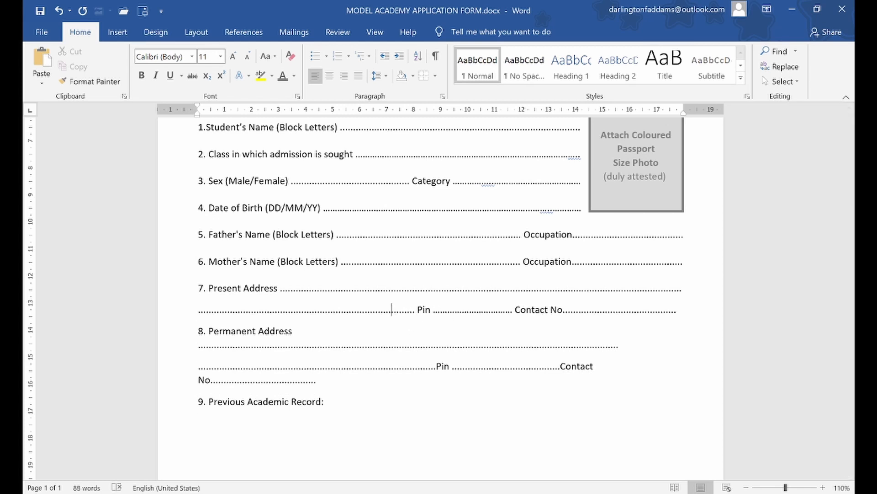
left_click(479, 314)
type("......")
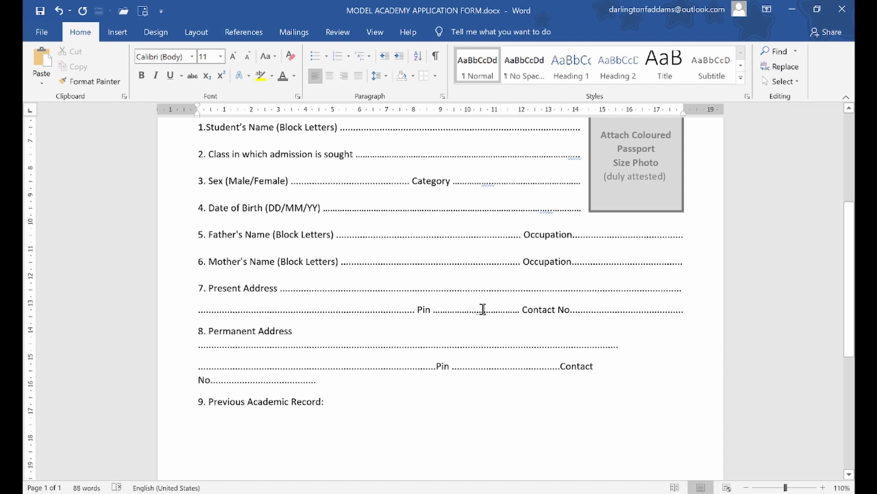
Shorten the Permanent Address dotted line to fit beside its label, and adjust its dots to end at the right margin
left_click(309, 347)
key("BackSpace")
key("BackSpace")
key("BackSpace")
key("BackSpace")
key("BackSpace")
key("BackSpace")
key("BackSpace")
key("BackSpace")
key("BackSpace")
key("BackSpace")
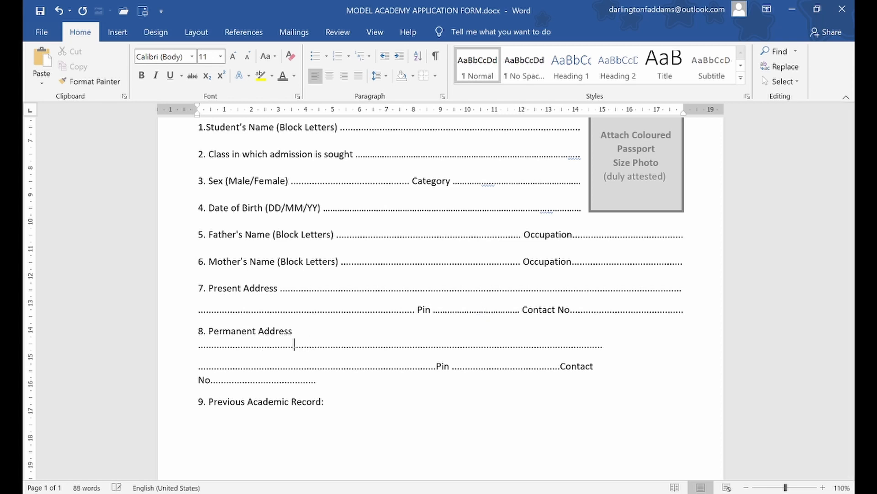
key("BackSpace")
key("BackSpace")
key("BackSpace")
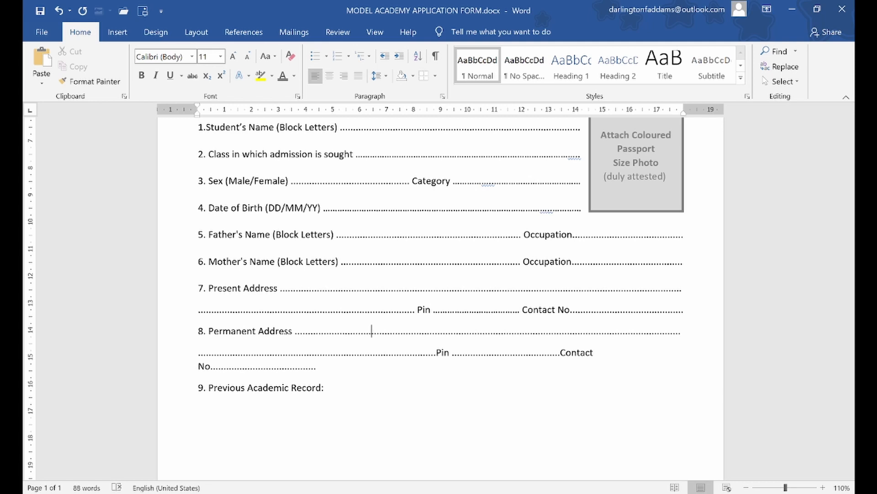
type("..")
Shorten item 8's dotted line before Pin and put a space before Pin, aligning it with Pin in item 7
left_click(375, 355)
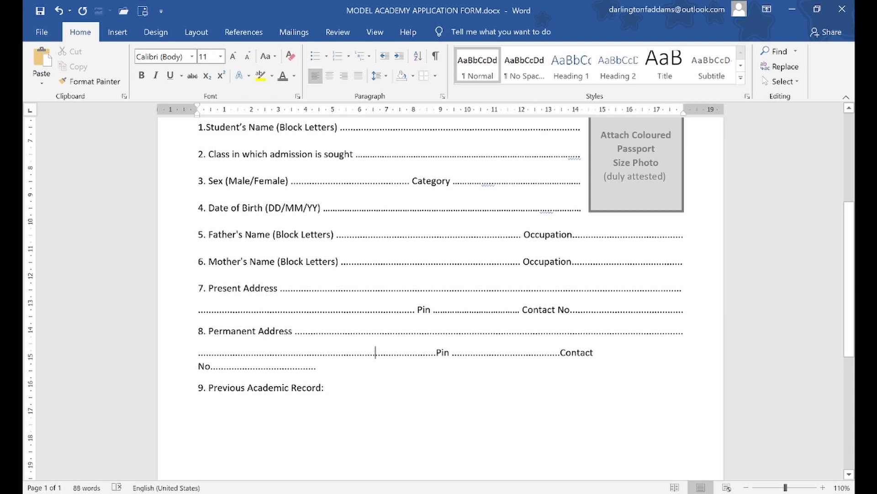
key("BackSpace")
key("BackSpace")
key("BackSpace")
key("BackSpace")
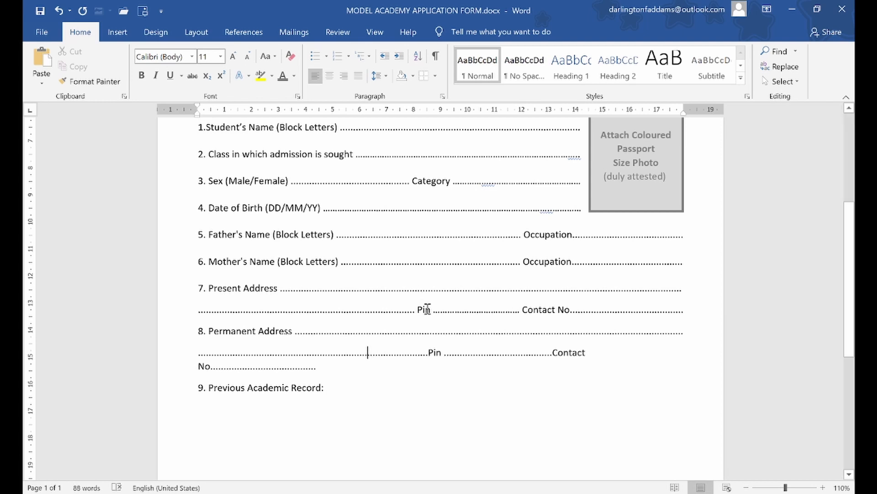
key("BackSpace")
key("BackSpace")
key("BackSpace")
key("BackSpace")
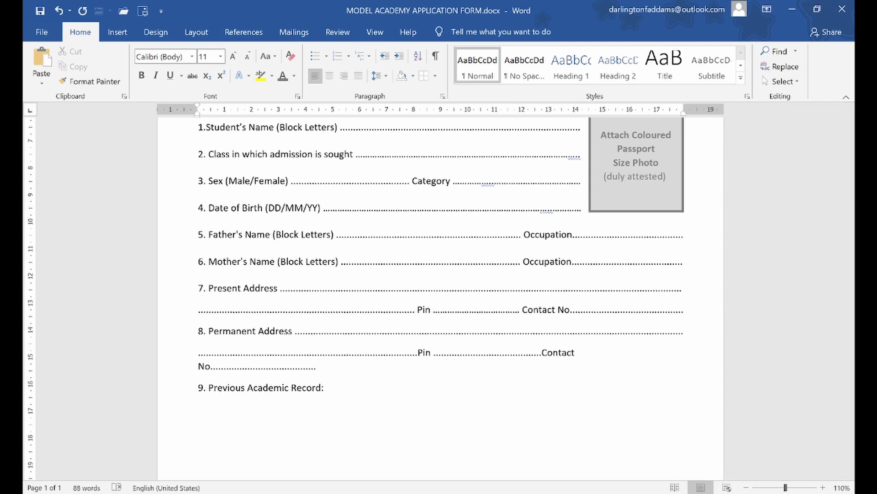
key("BackSpace")
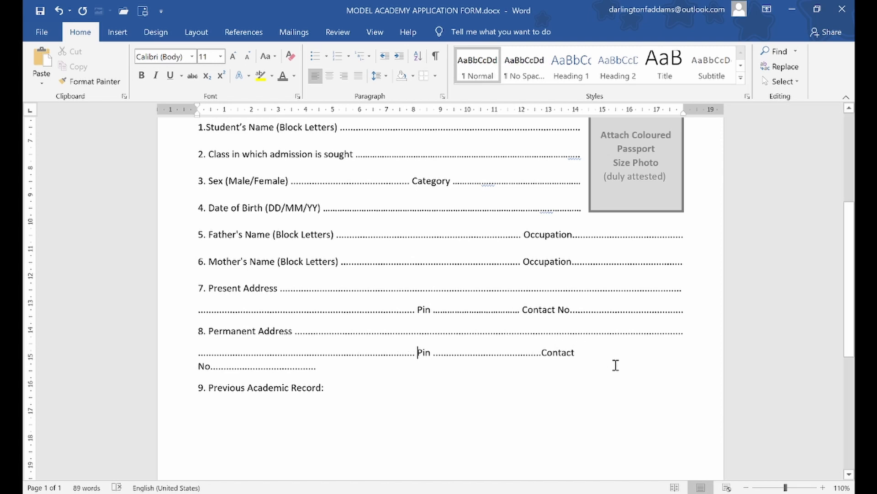
Shorten item 8's Pin dotted line and put a space before Contact No. so it aligns with item 7
left_click(542, 353)
key("BackSpace")
key("BackSpace")
key("BackSpace")
key("BackSpace")
key("BackSpace")
key("BackSpace")
key("BackSpace")
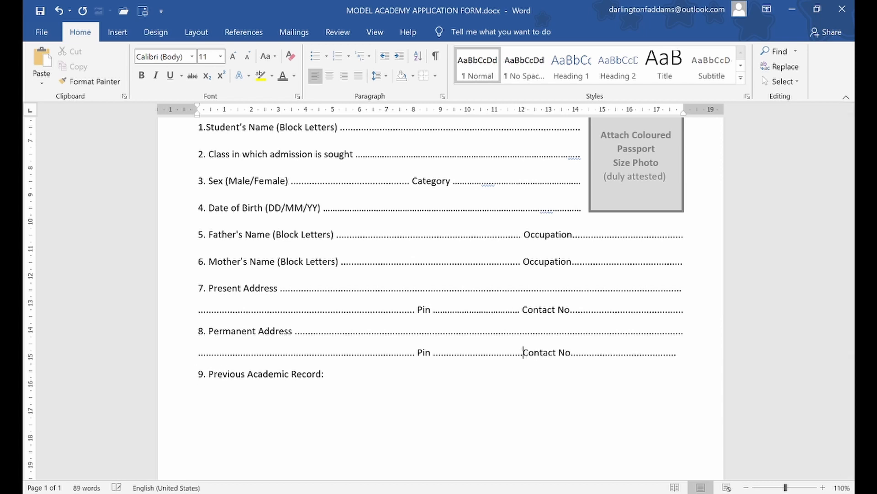
key("BackSpace")
Add dots to item 8's Contact No. line to extend it to the right margin
left_click(589, 352)
type("....")
key("BackSpace")
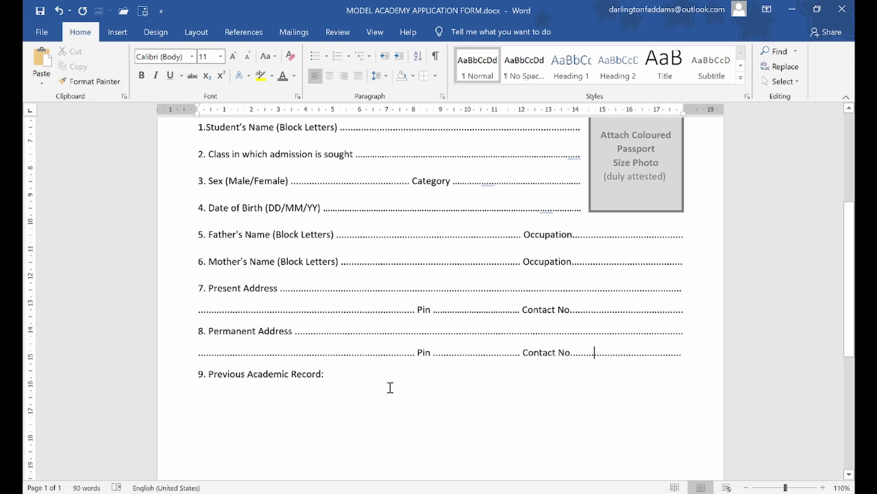
scroll(391, 387, "up", 5)
scroll(390, 388, "down", 6)
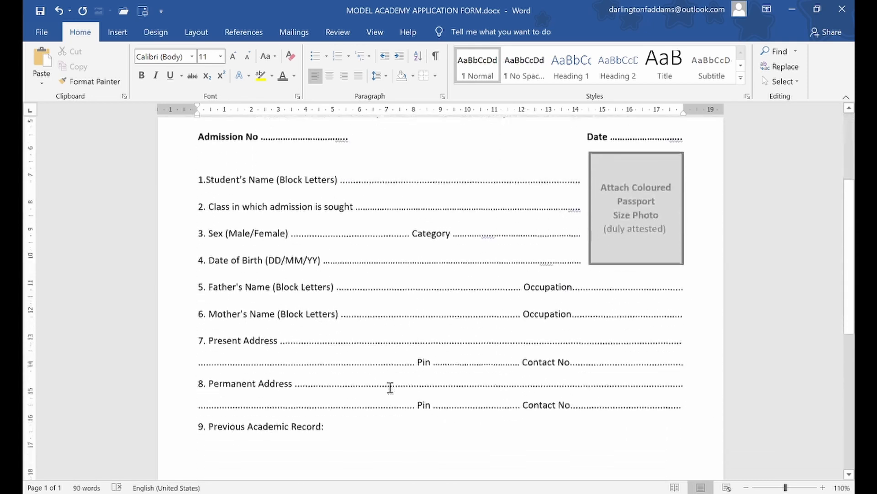
scroll(396, 367, "up", 1)
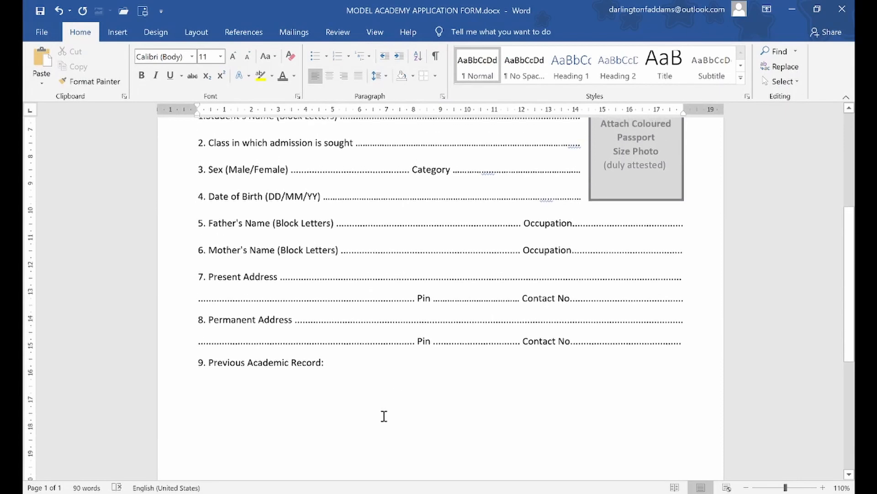
Look over the form from the heading to item 9 and save the document
scroll(384, 415, "up", 5)
scroll(384, 415, "up", 1)
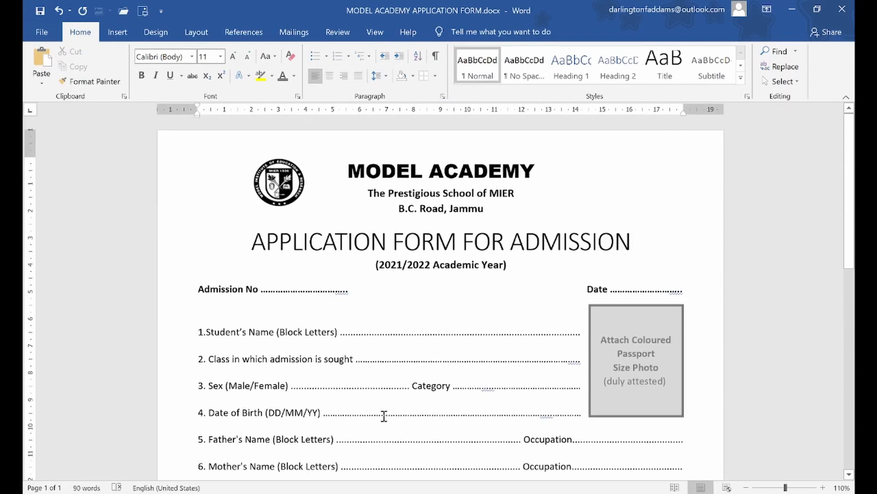
scroll(384, 415, "down", 4)
scroll(384, 416, "up", 5)
scroll(384, 415, "down", 4)
left_click(39, 12)
scroll(274, 259, "down", 1)
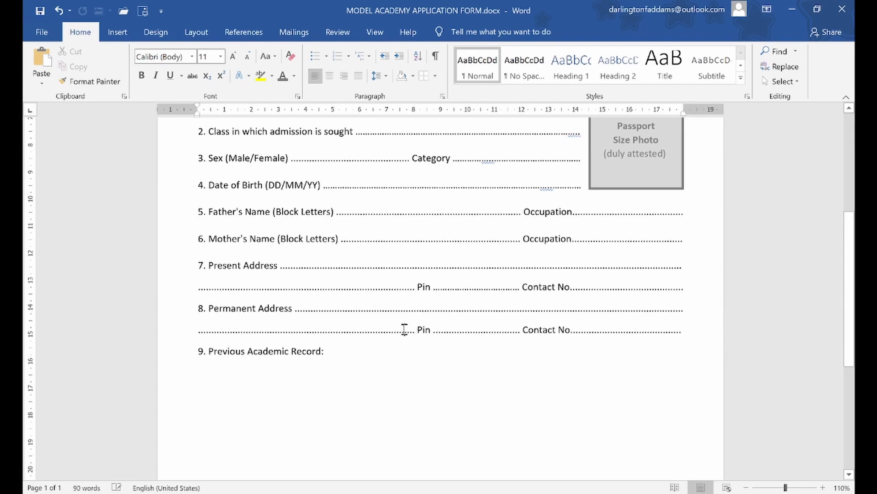
Check the Previous Academic Record table in the PDF form, and insert a table of seven columns and two rows below item 9 in Word
key("alt+Tab")
scroll(413, 339, "down", 3)
scroll(413, 339, "down", 7)
scroll(411, 342, "up", 5)
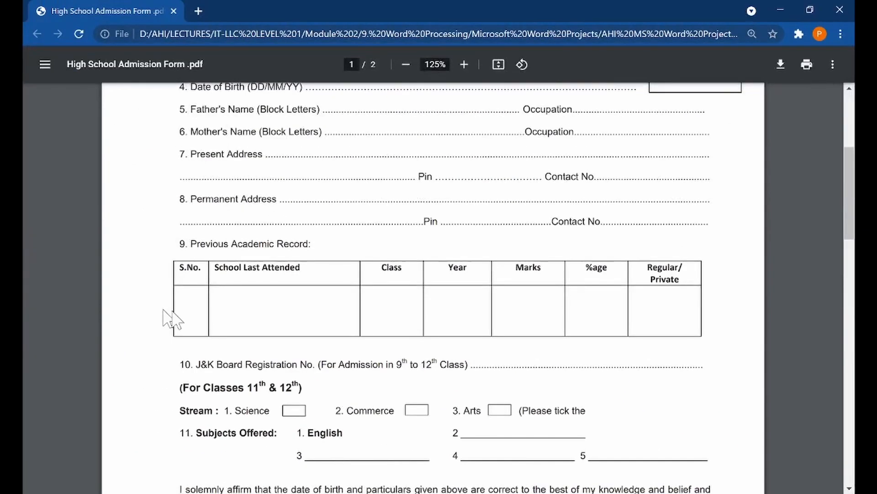
key("alt+Tab")
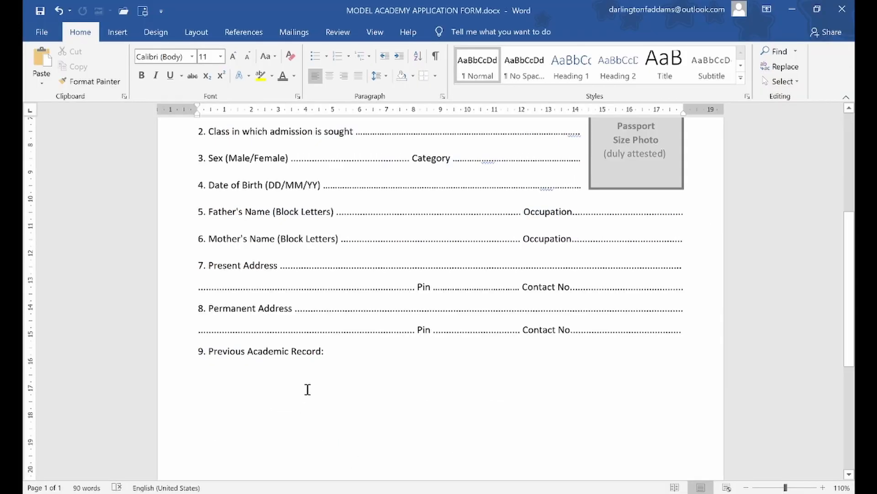
left_click(337, 351)
key("Return")
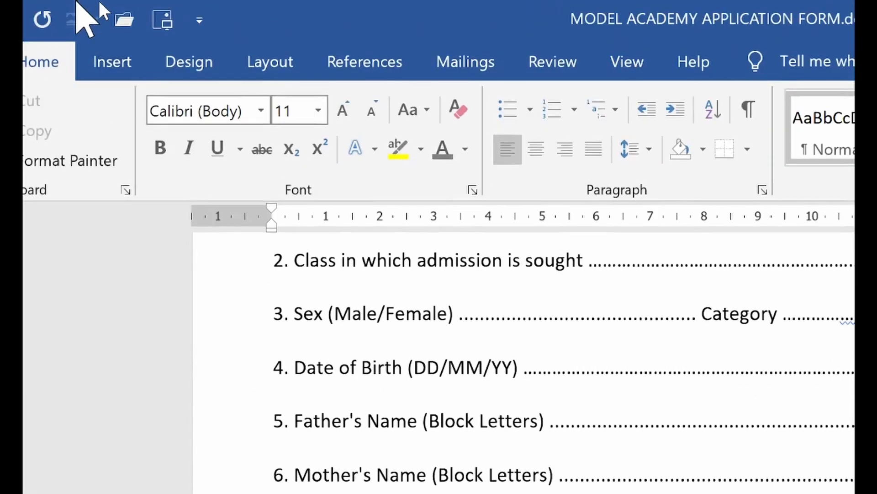
left_click(118, 32)
left_click(120, 129)
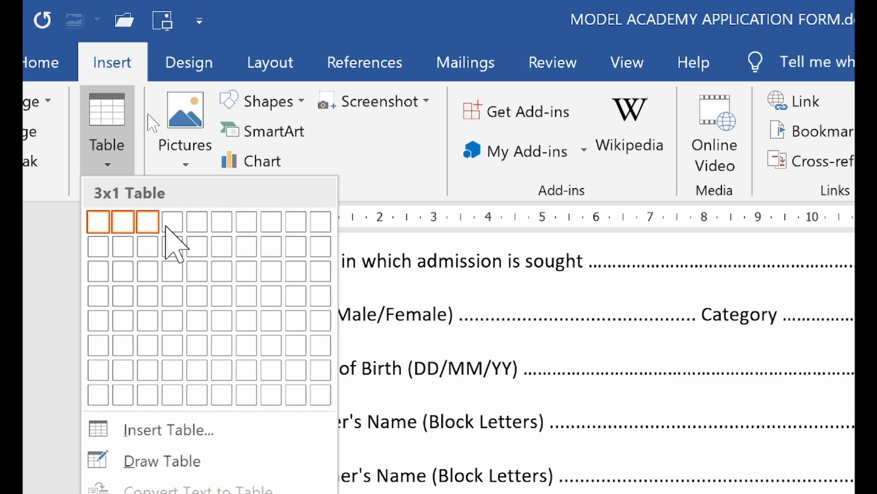
left_click(246, 249)
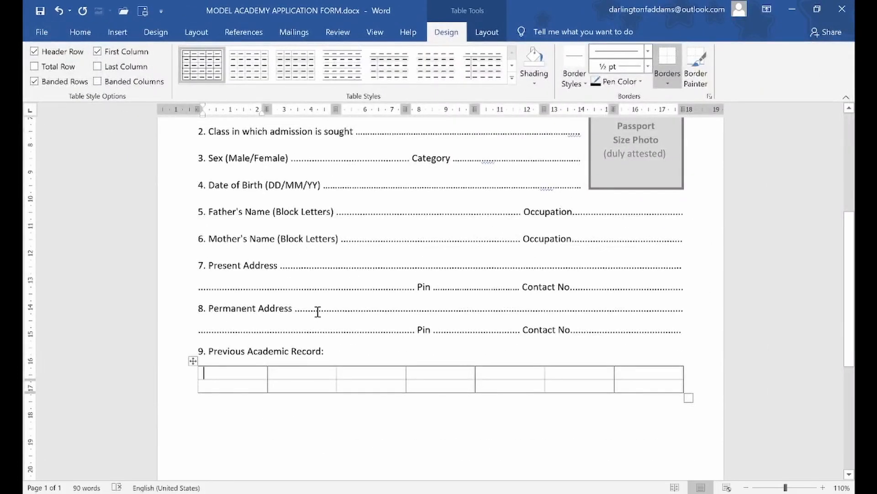
Enter "S. No." as the first column heading of the Previous Academic Record table, following the PDF form
left_click(308, 310)
scroll(309, 316, "down", 3)
scroll(309, 317, "up", 1)
key("alt+Tab")
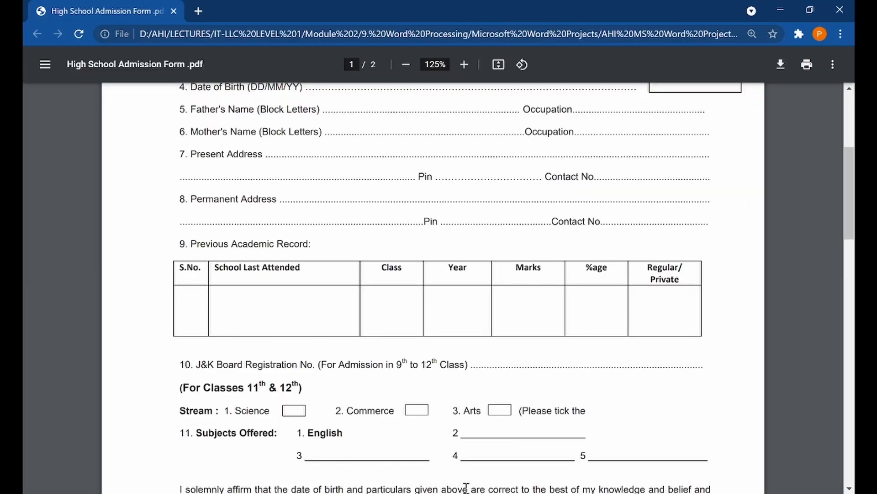
key("alt+Tab")
left_click(238, 272)
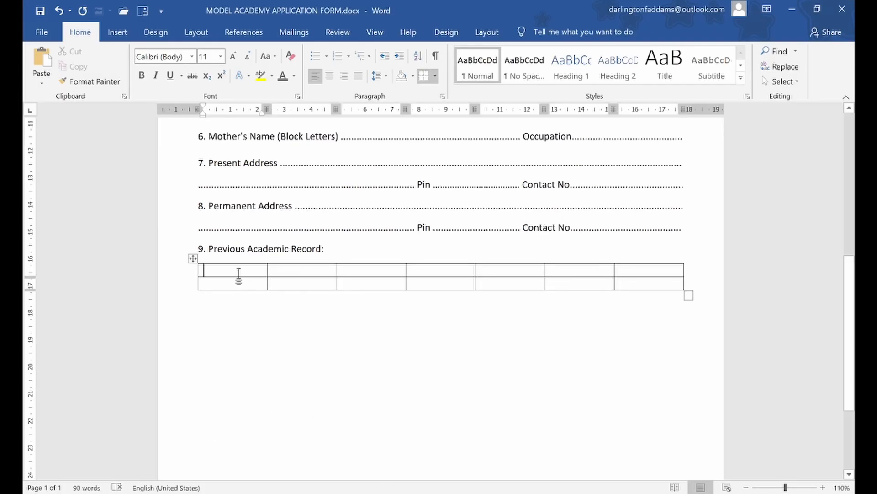
type("S.")
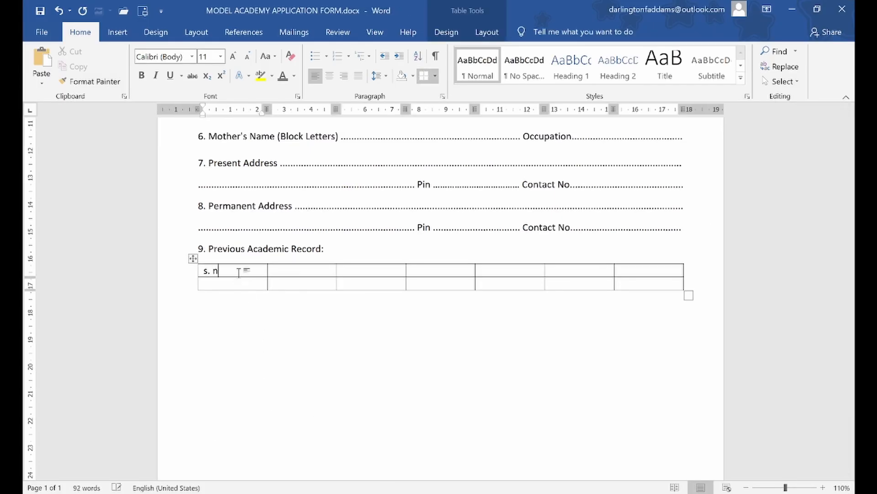
type("S")
type(" No.")
Copy "School Last Attended" from the PDF through Notepad into the table's second header cell in Word
key("alt+Tab")
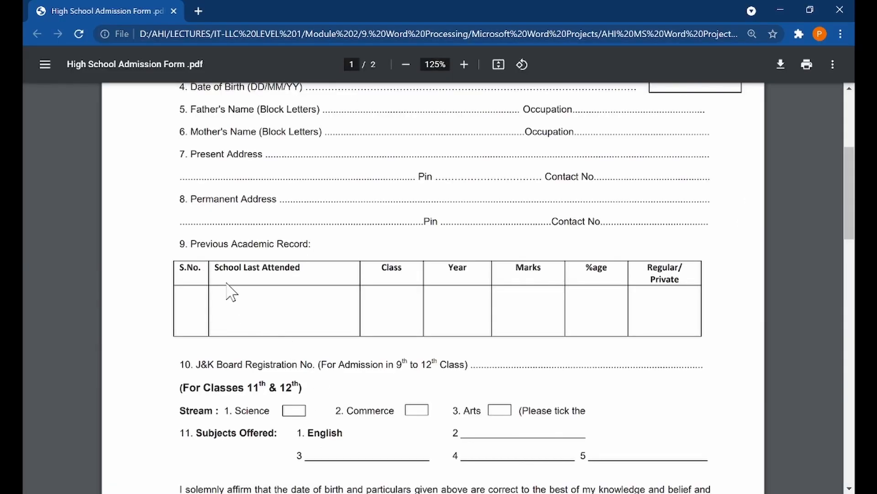
left_click_drag(215, 269, 320, 285)
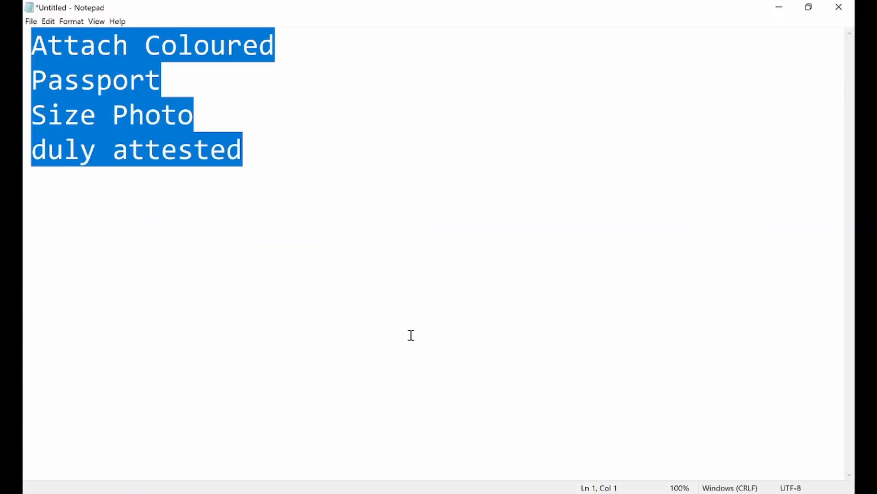
type("School Last Attended")
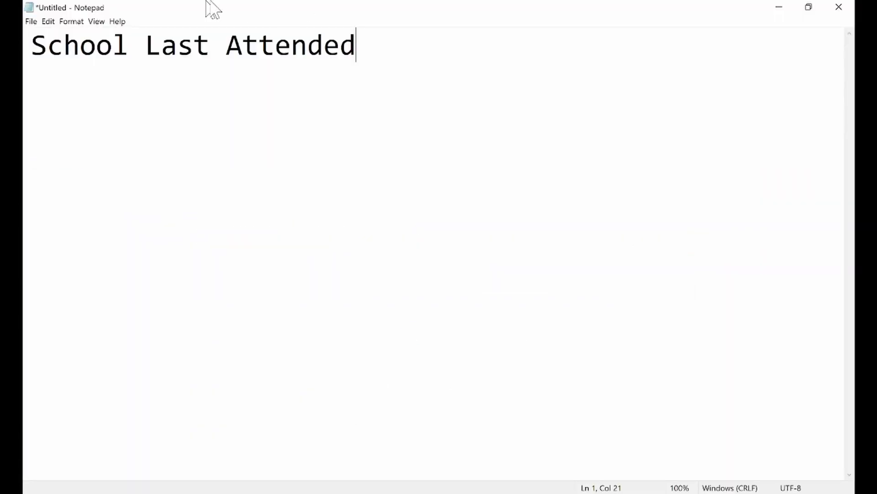
left_click_drag(360, 48, 25, 55)
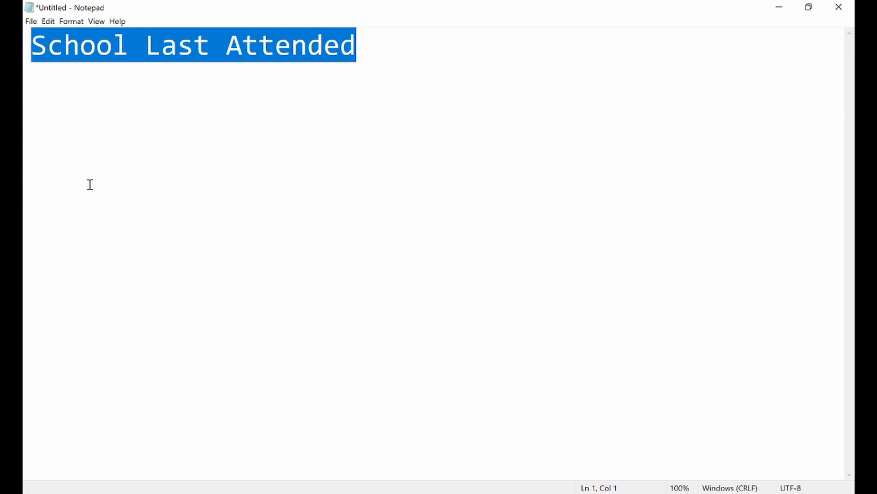
key("alt+Tab")
left_click(297, 271)
type("School Last Attended")
Copy the headings from Class to Regular/Private in the PDF table and paste them into Notepad, replacing its text
left_click(355, 439)
left_click_drag(387, 276, 672, 283)
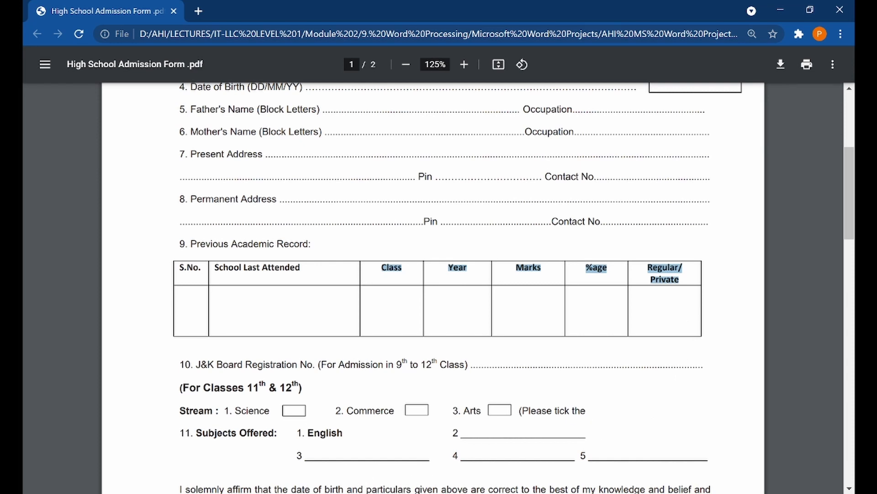
left_click(327, 492)
type("Class Year Marks %age Regular/ Private")
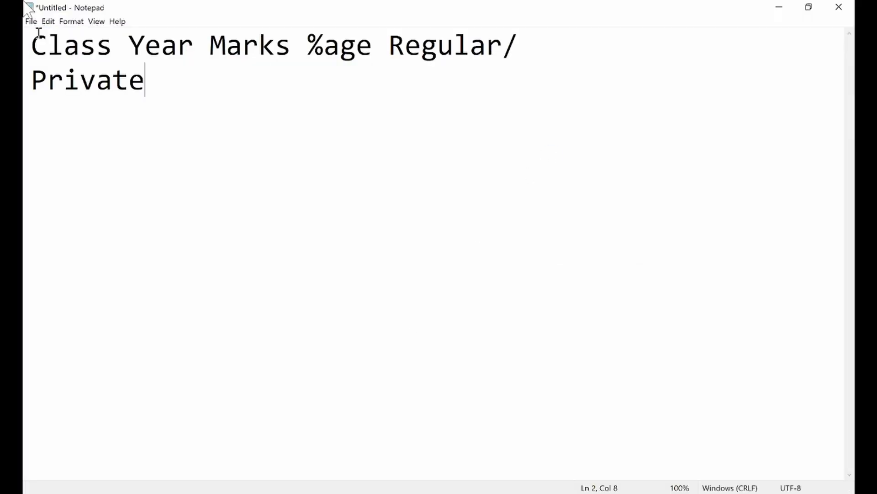
Cut "Class" from the Notepad text and paste it into the third header cell of the Word table
double_click(80, 57)
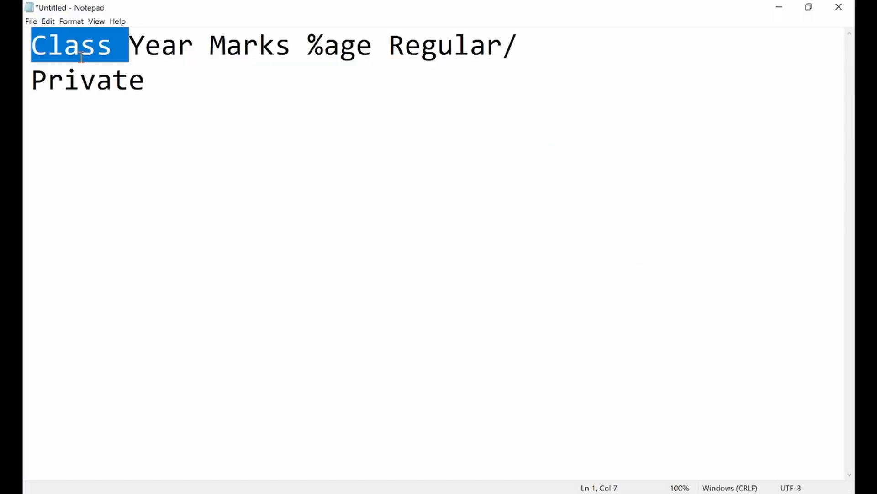
key("shift+Left")
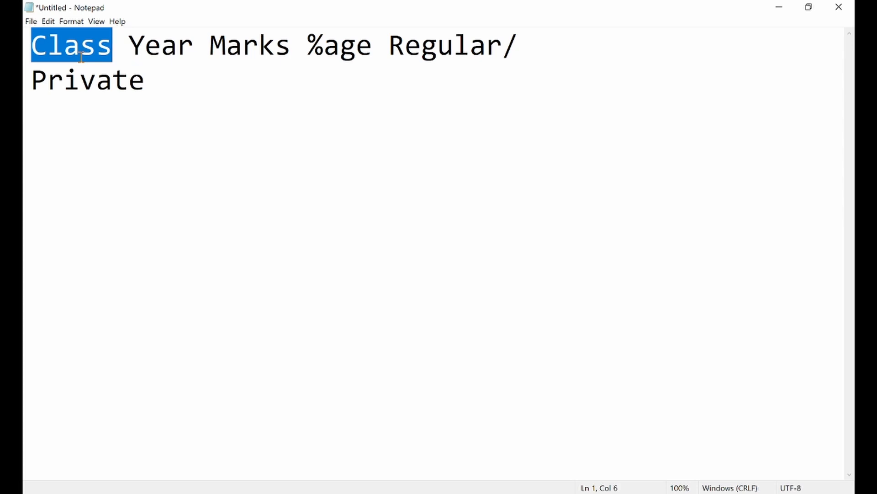
key("ctrl+x")
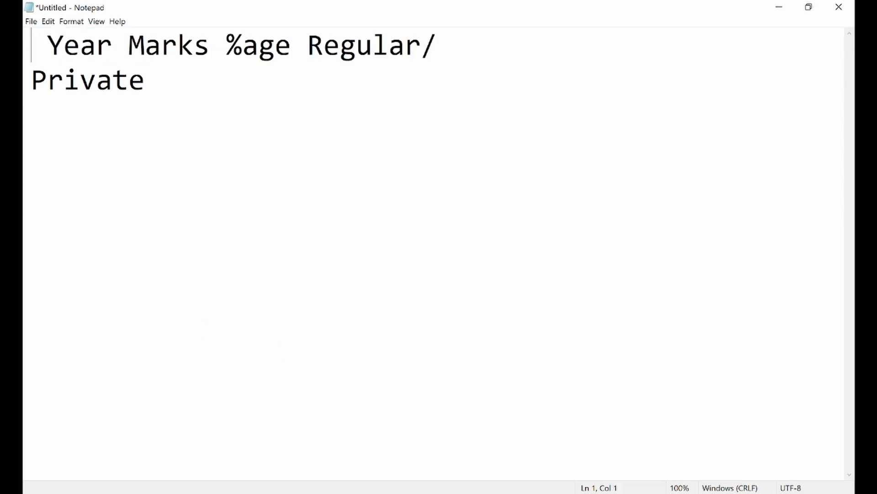
left_click(441, 485)
left_click(373, 273)
key("ctrl+v")
Cut "Year" from the Notepad text and paste it into the fourth header cell of the Word table
left_click(298, 493)
left_click(354, 492)
left_click(298, 493)
left_click(298, 492)
left_click(352, 493)
double_click(91, 40)
key("shift+Left")
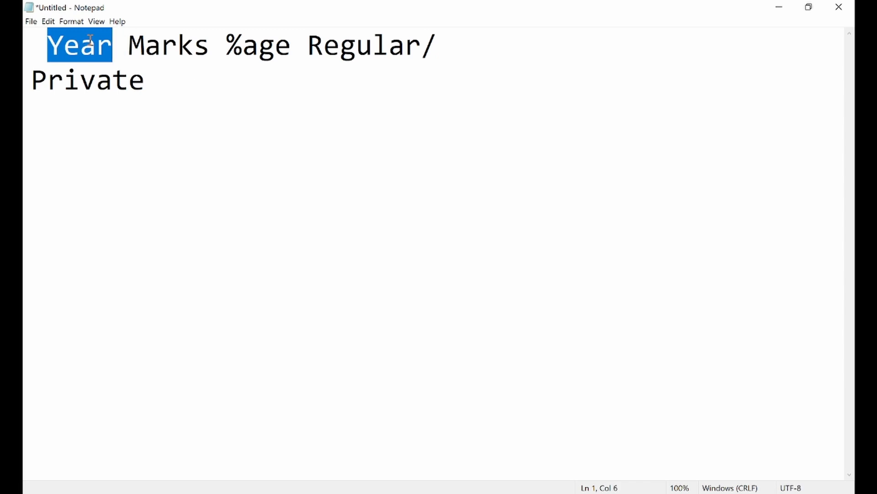
key("ctrl+x")
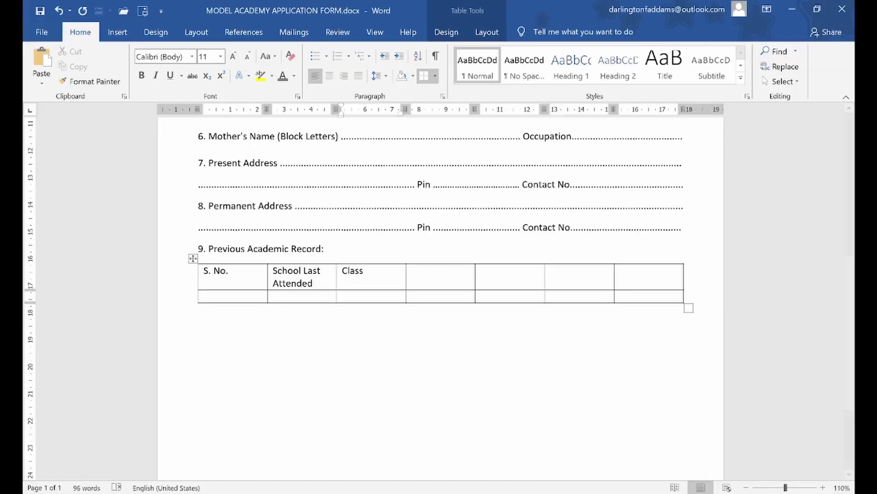
left_click(421, 492)
key("ctrl+v")
Cut "Marks" from the Notepad text and paste it into the fifth header cell of the Word table
left_click(326, 492)
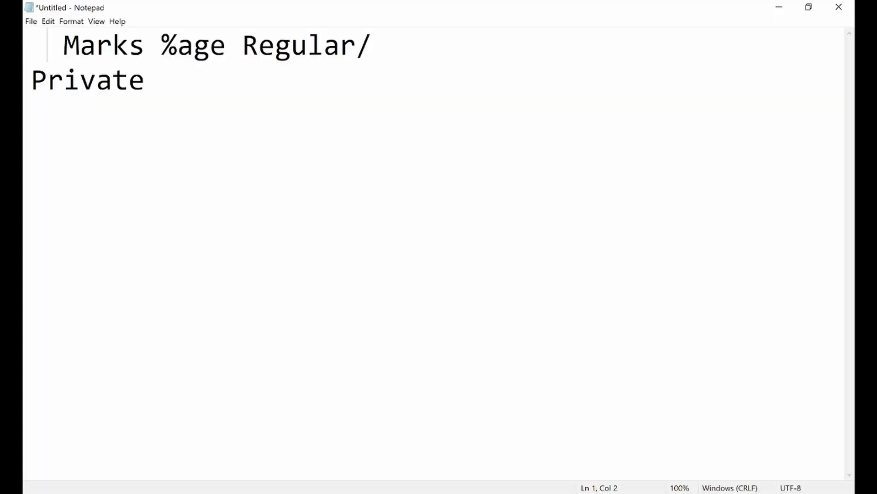
left_click_drag(147, 55, 67, 44)
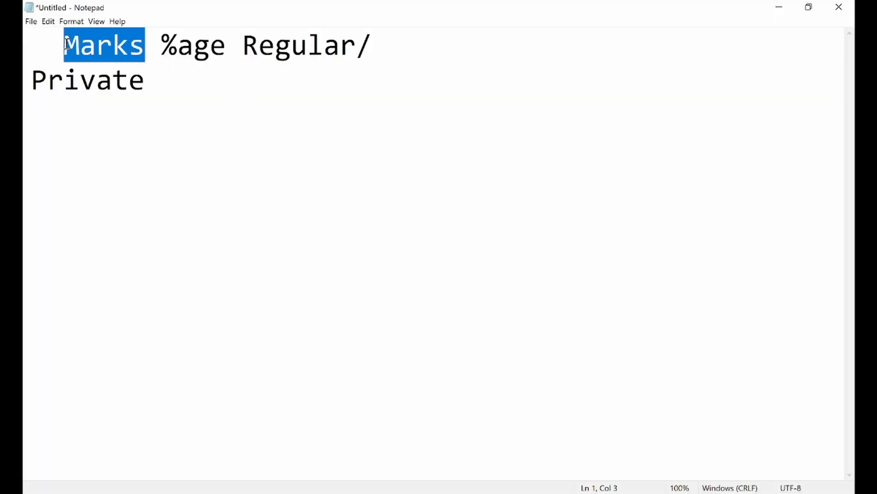
key("ctrl+x")
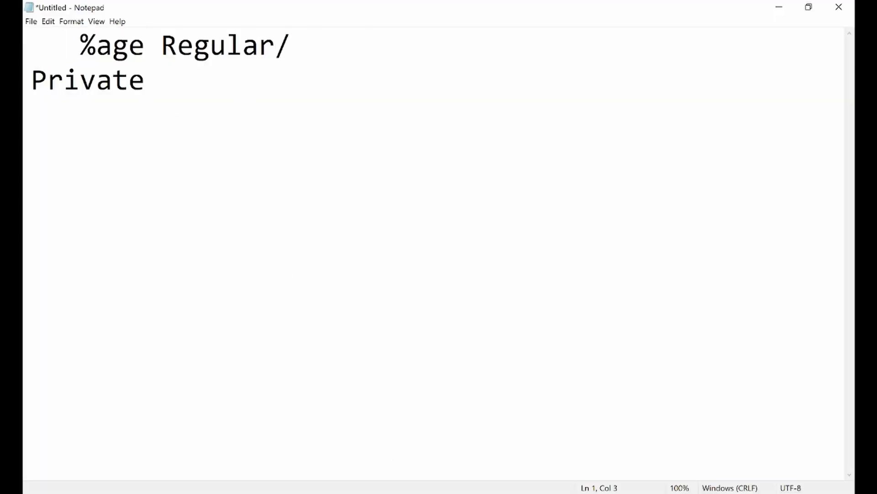
left_click(474, 492)
key("ctrl+v")
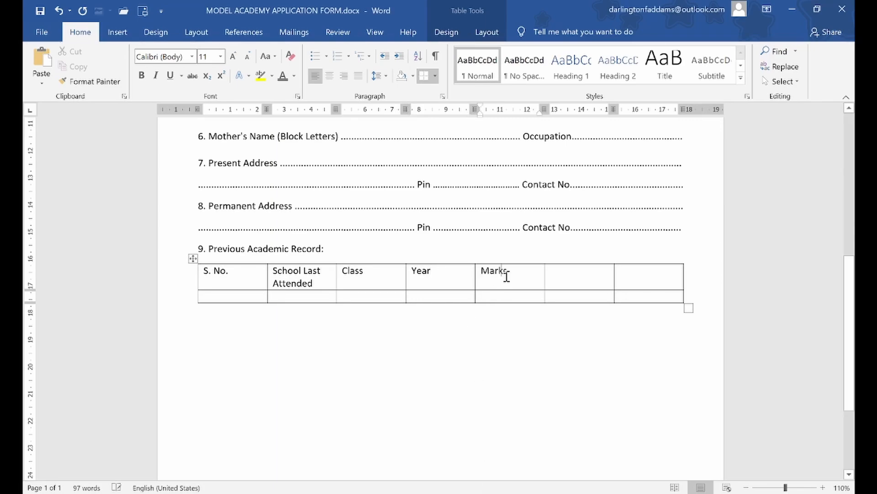
Change "%age" to "Age" in Notepad and move it into the sixth header cell of the Word table
left_click(389, 491)
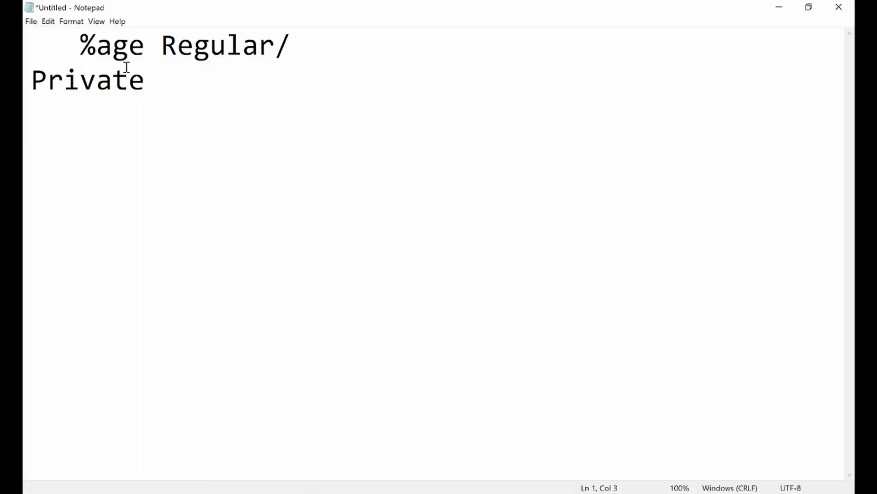
left_click_drag(113, 50, 87, 49)
type("A")
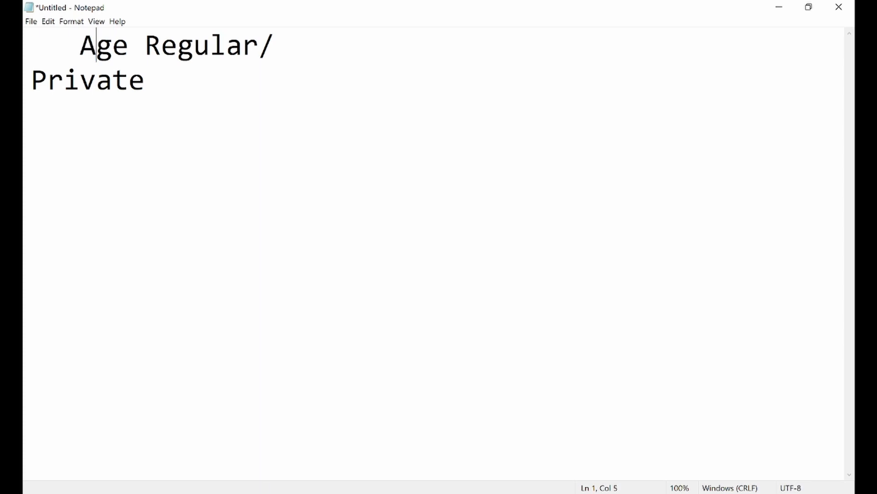
left_click_drag(87, 43, 125, 46)
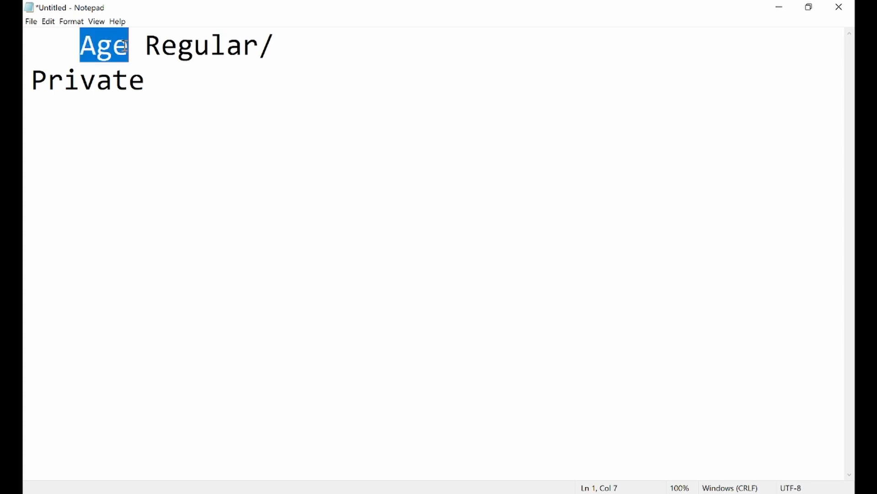
key("BackSpace")
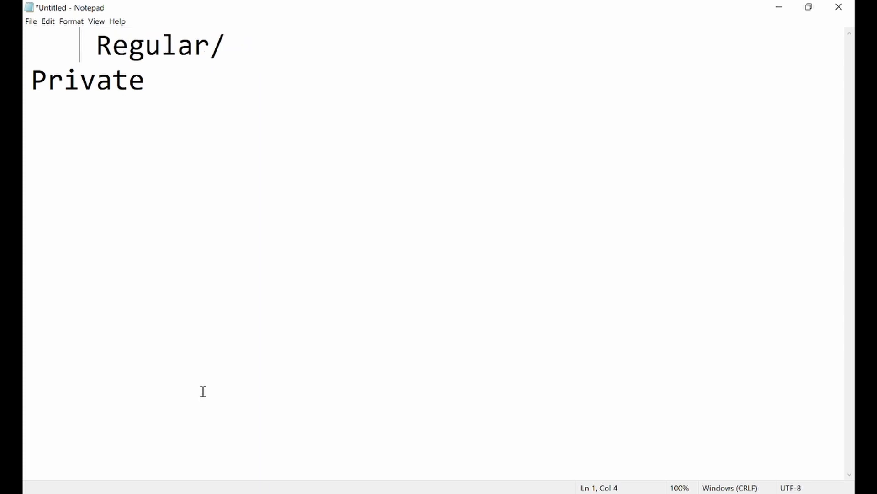
left_click(449, 492)
left_click(578, 280)
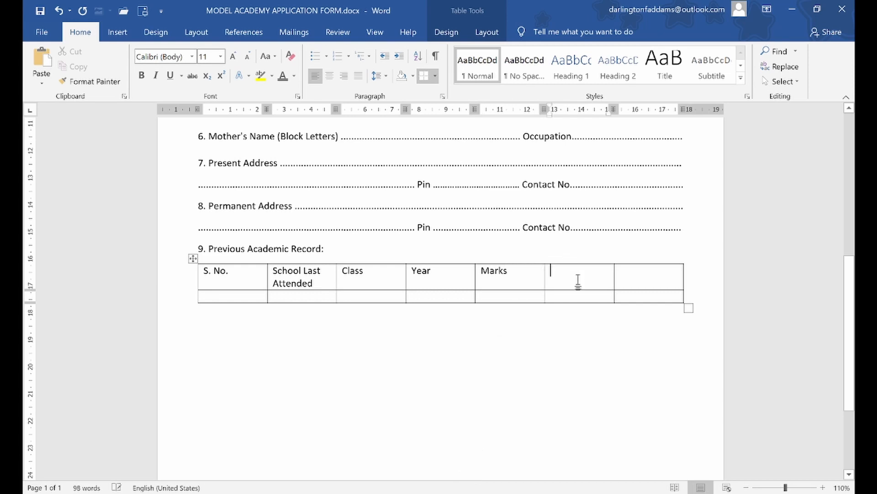
Move "Regular/ Private" from Notepad into the last header cell of the Word table, and switch to the PDF form
left_click(327, 492)
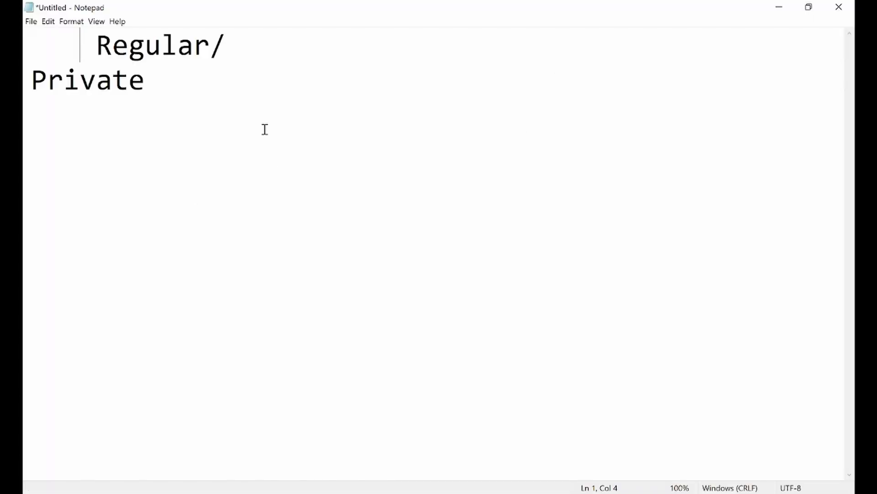
left_click_drag(98, 43, 144, 68)
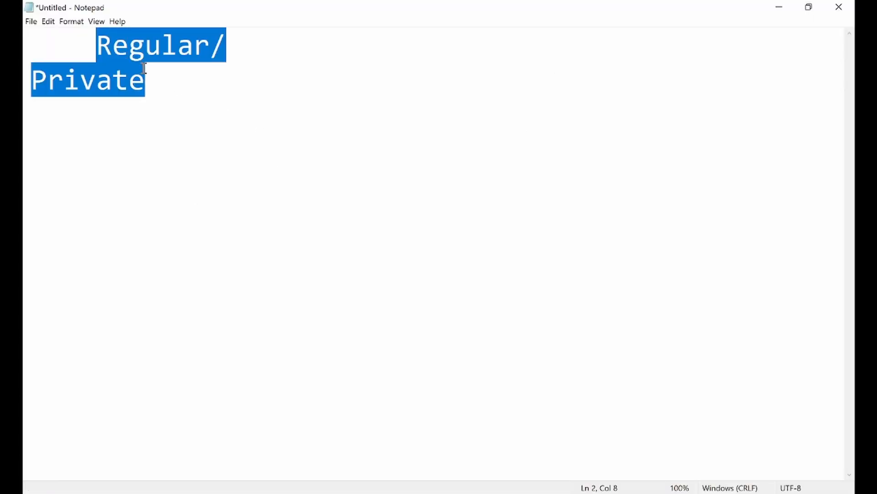
key("ctrl+x")
left_click(443, 492)
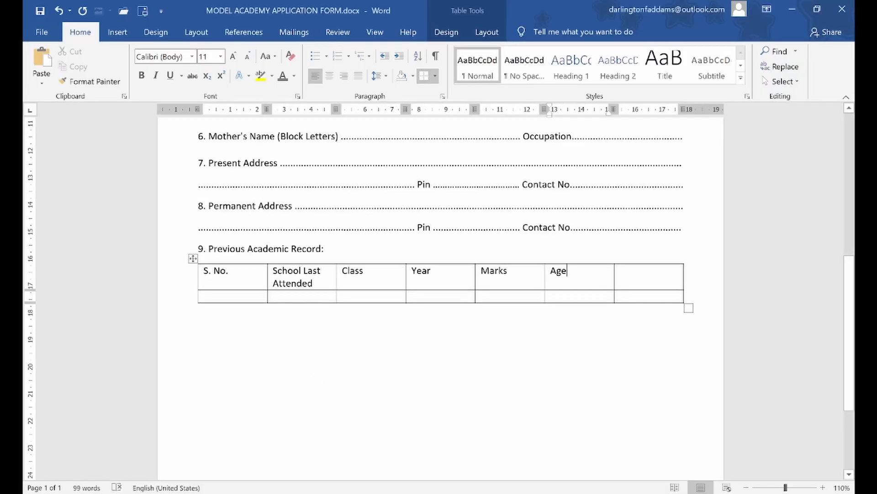
left_click(639, 280)
key("ctrl+v")
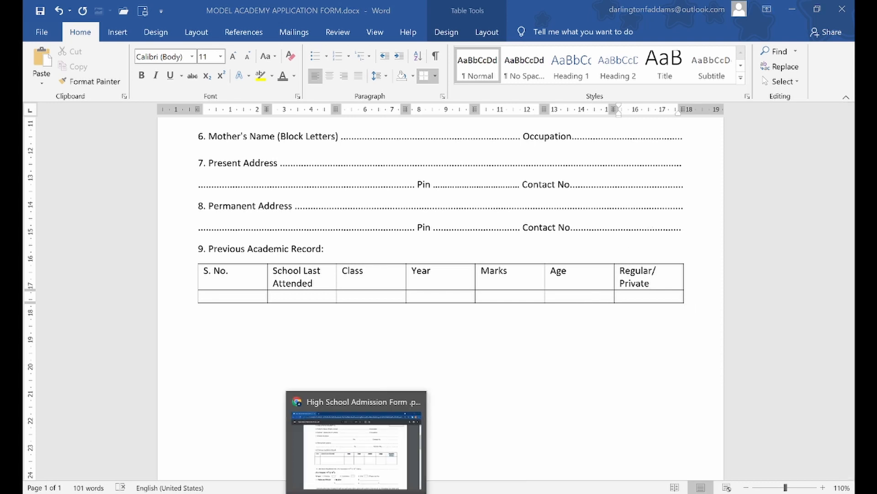
left_click(371, 473)
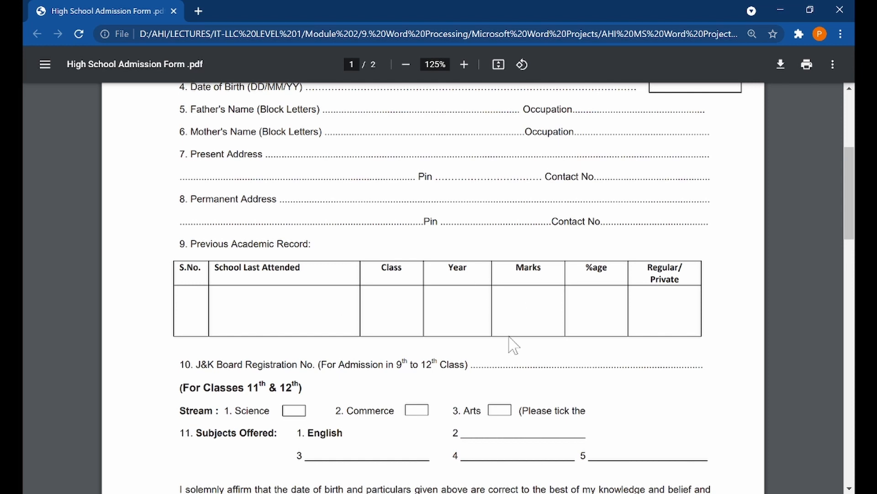
Switch to the Word document and narrow the S. No. column of the Previous Academic Record table to about 2 cm
left_click(395, 457)
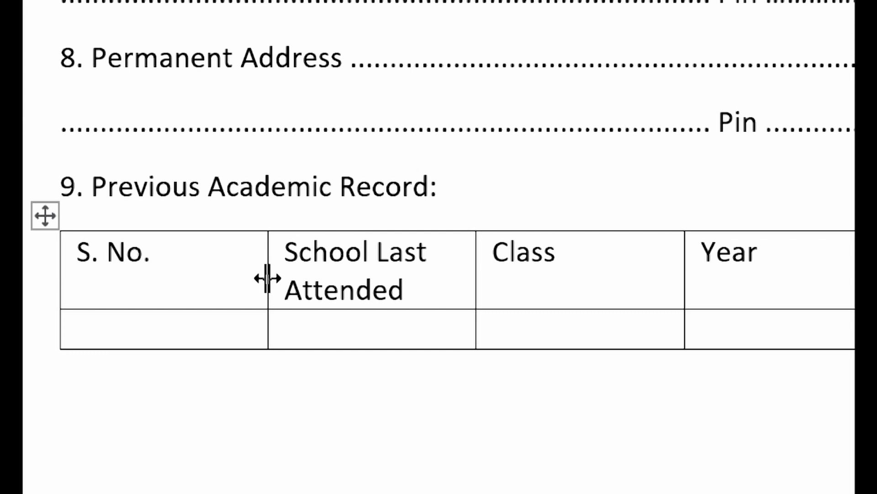
left_click_drag(268, 278, 211, 273)
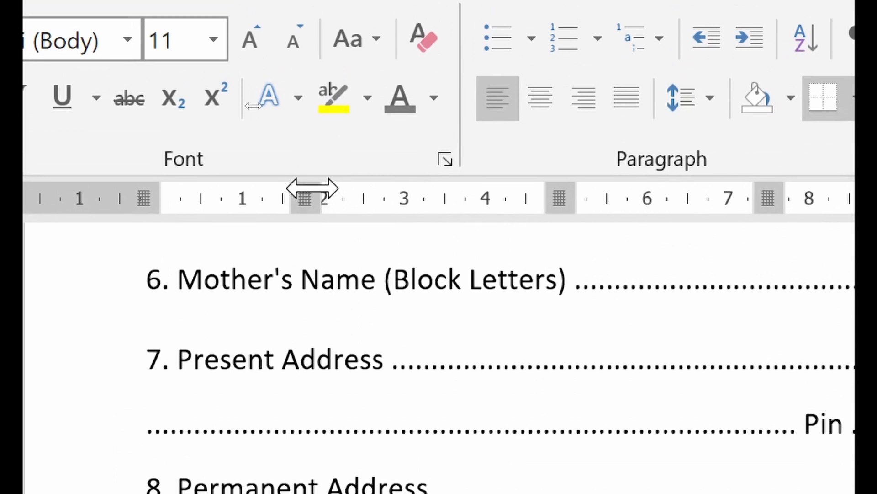
scroll(367, 455, "down", 3)
scroll(367, 454, "down", 2)
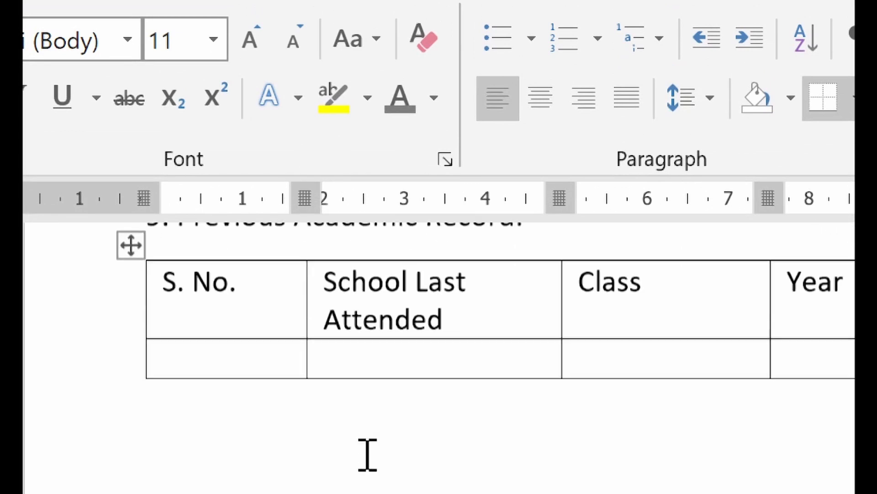
scroll(367, 452, "up", 1)
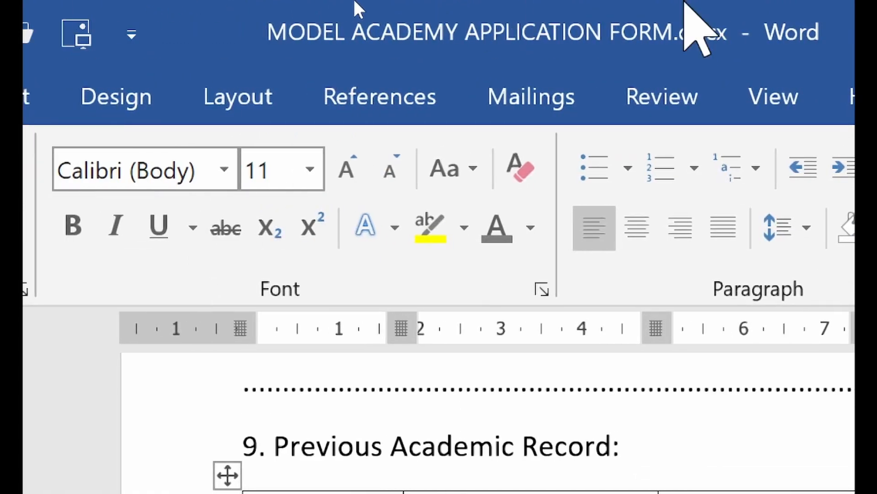
Hide the document ruler and show it again
left_click(795, 109)
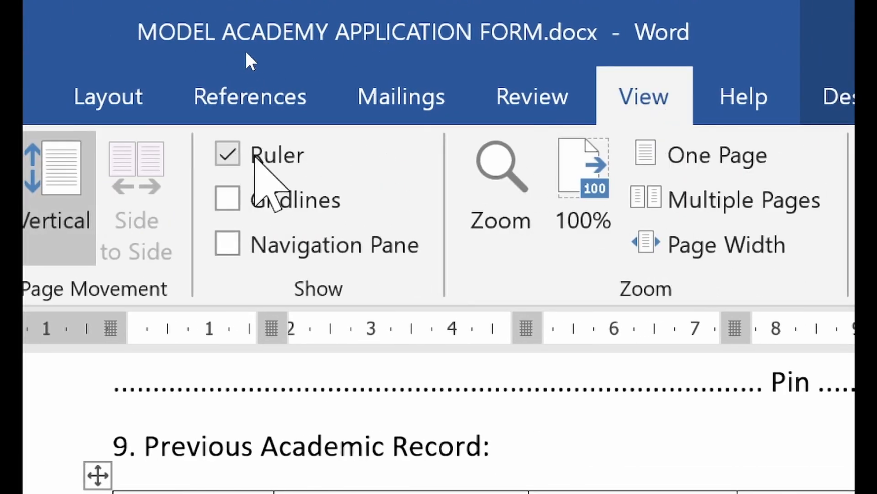
left_click(228, 155)
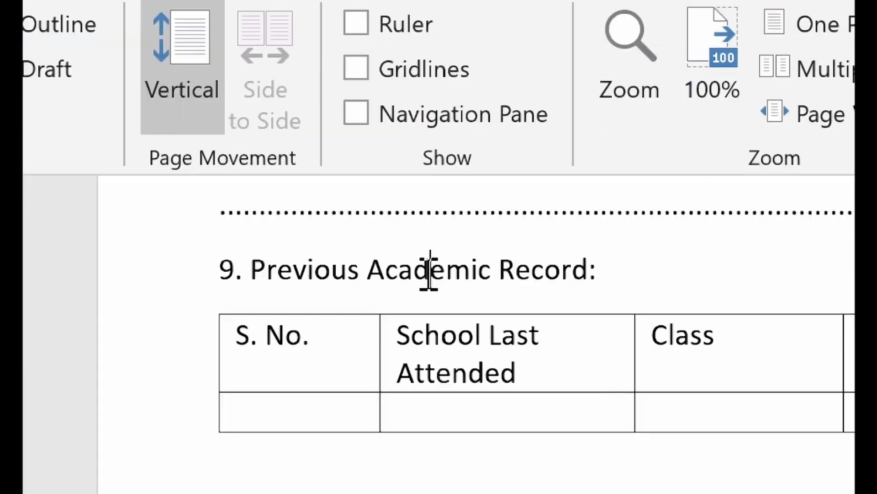
left_click(469, 373)
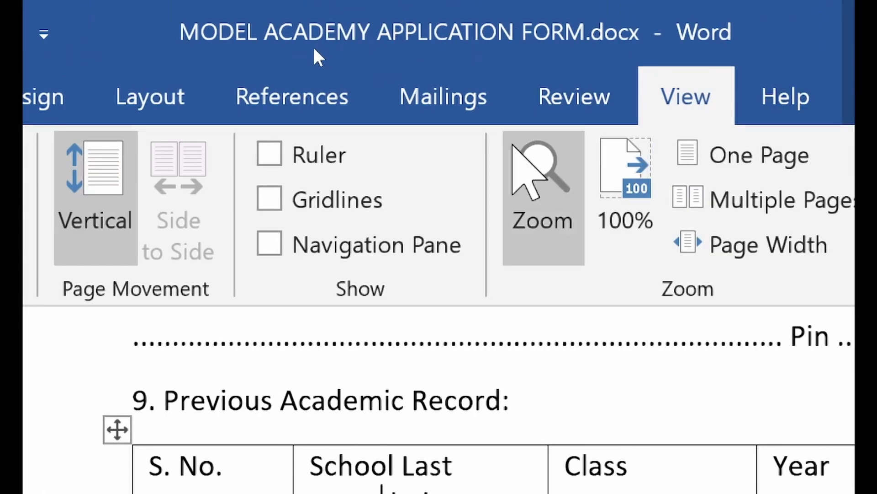
left_click(286, 154)
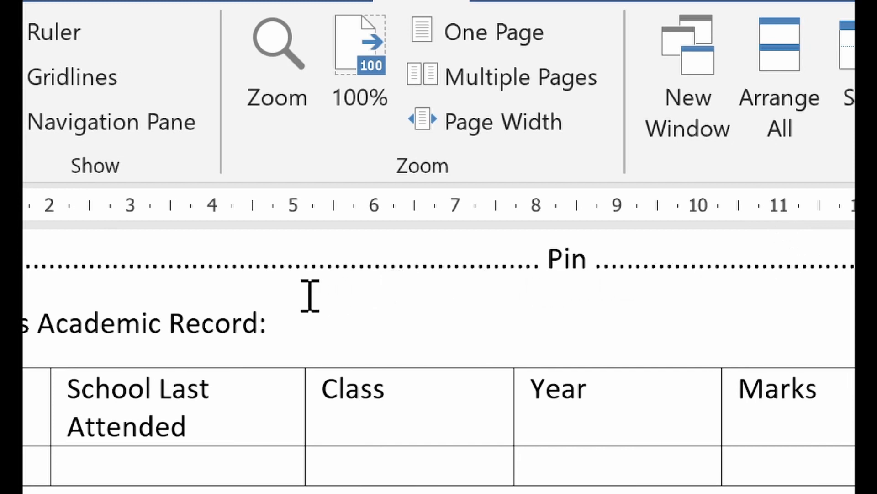
Narrow the S. No. column to about 1.5 cm, Class to about 1.9 cm, Year to about 2 cm and Marks to about 2.3 cm
left_click(110, 398)
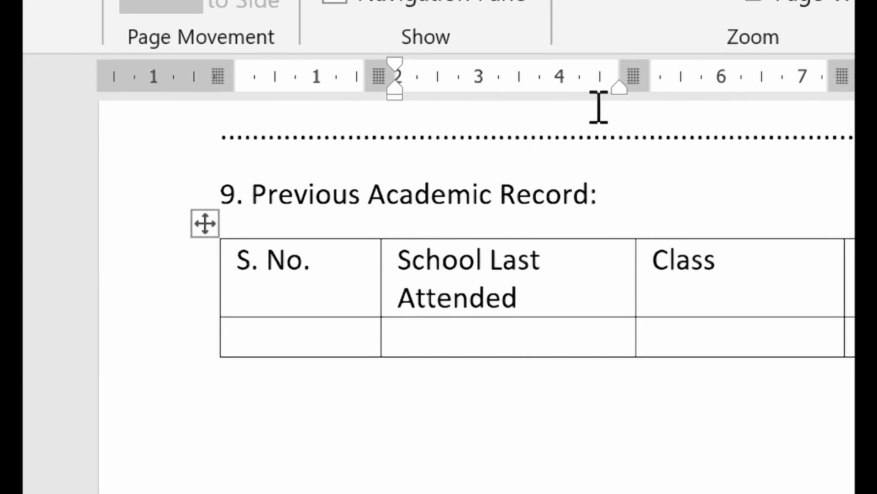
left_click_drag(364, 76, 349, 77)
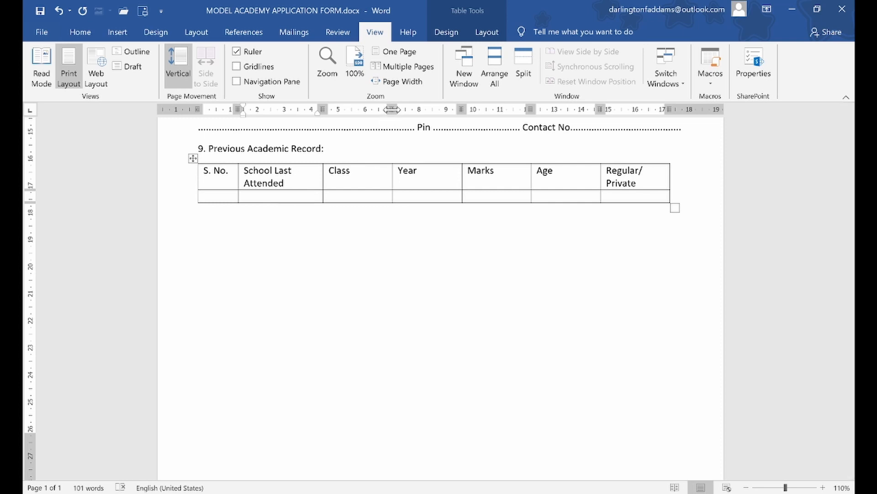
left_click_drag(392, 109, 375, 110)
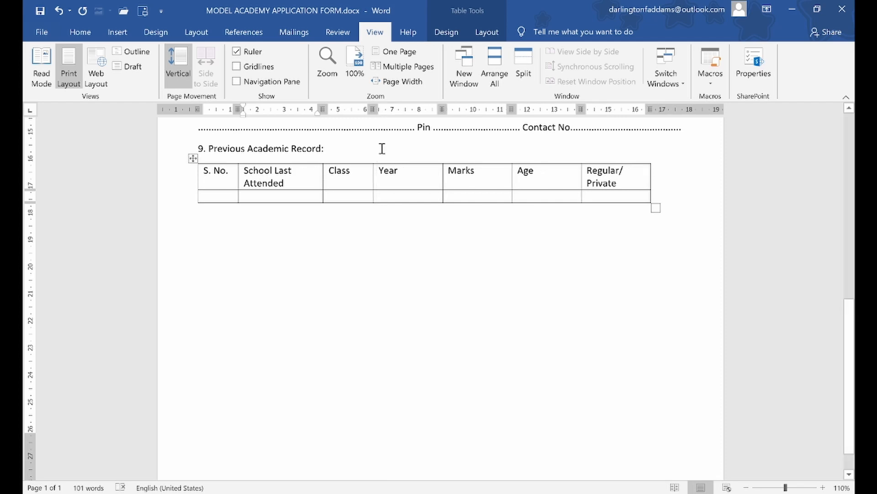
left_click_drag(443, 110, 428, 109)
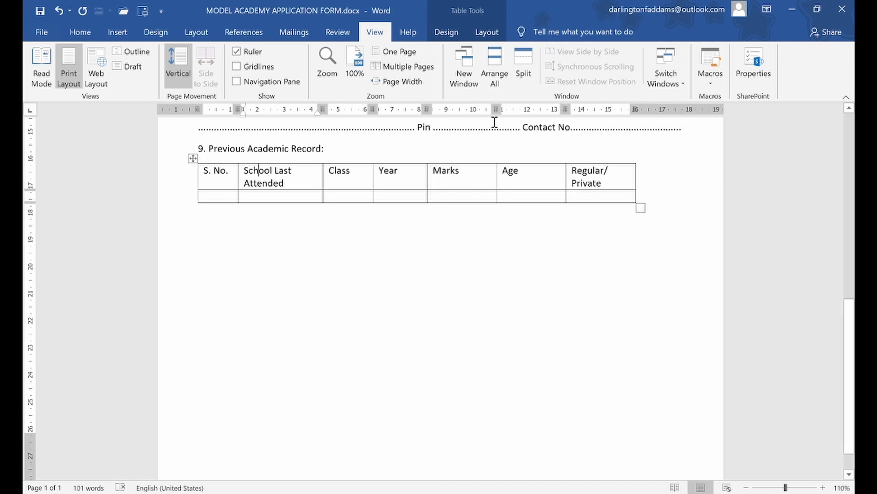
left_click_drag(497, 109, 488, 110)
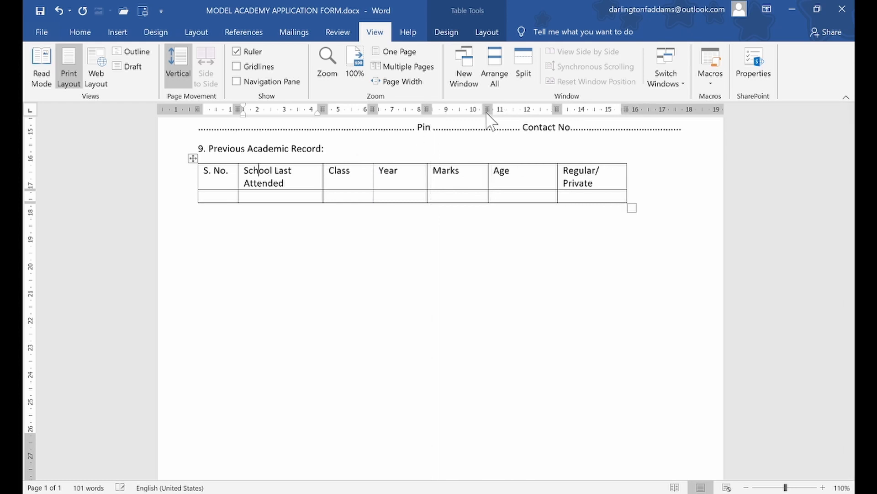
left_click_drag(488, 105, 488, 106)
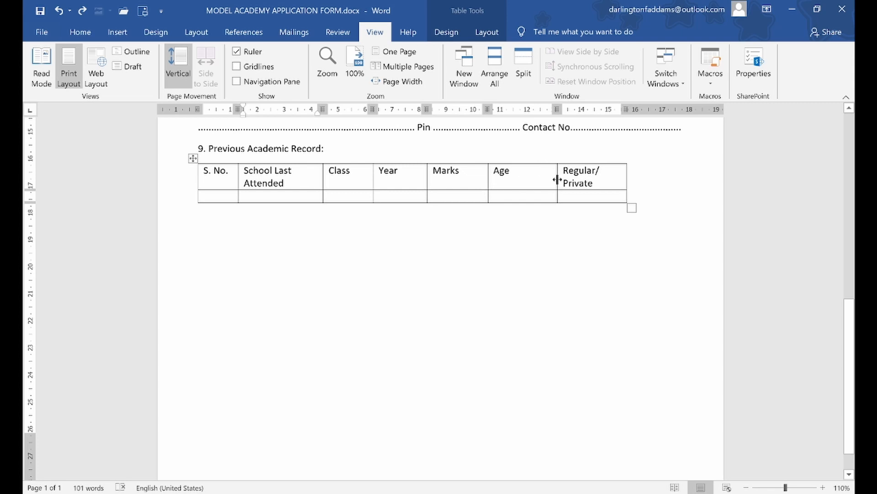
Narrow the Age column to about 1.5 cm and remove the space after the slash in the "Regular/ Private" header
left_click_drag(557, 179, 537, 181)
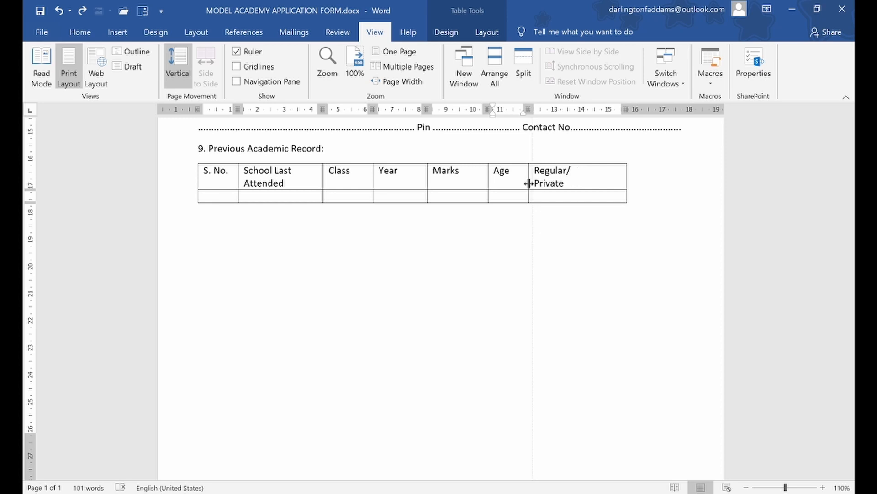
left_click_drag(527, 183, 529, 184)
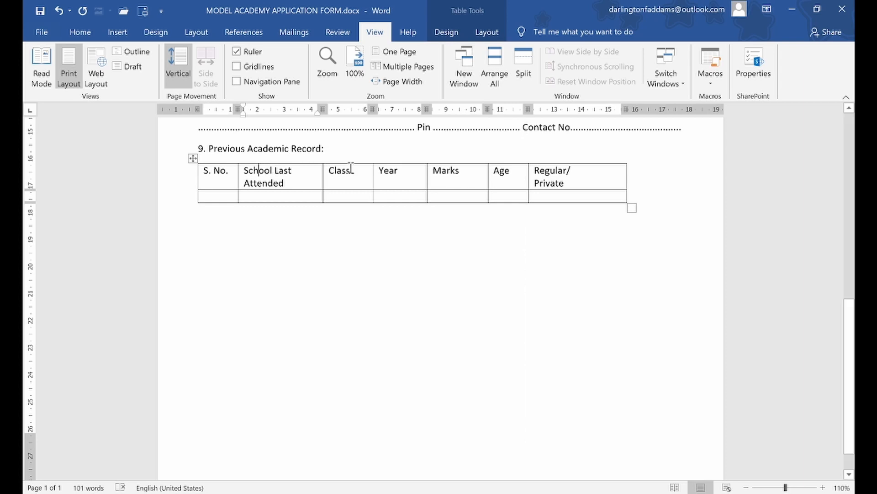
left_click(539, 185)
key("BackSpace")
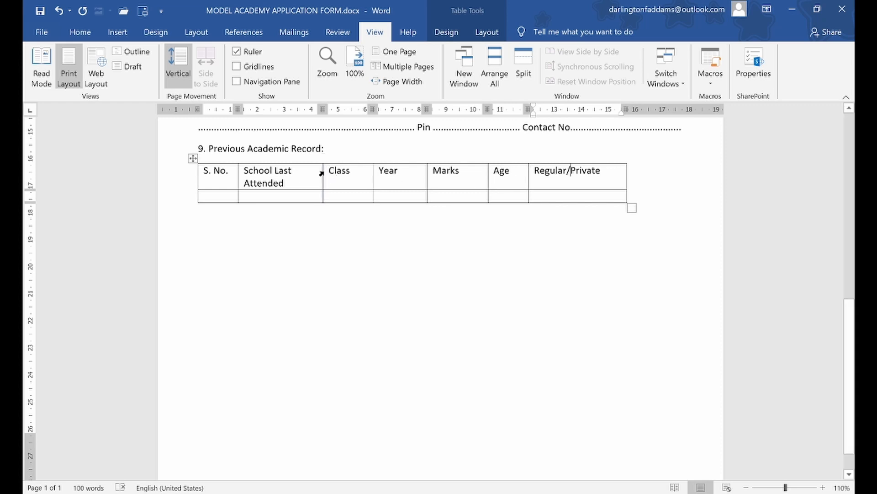
Widen the School Last Attended column to about 5.3 cm so the table reaches the right page margin
left_click_drag(322, 172, 326, 173)
left_click_drag(325, 108, 380, 116)
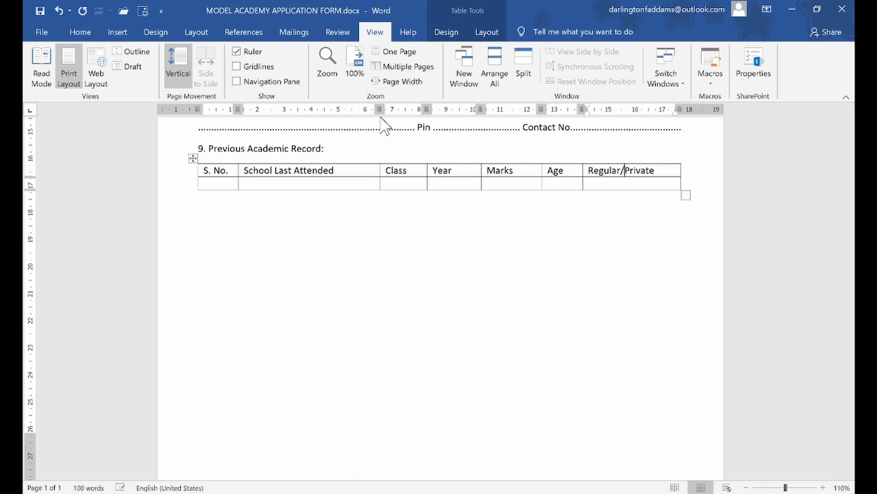
left_click(360, 162)
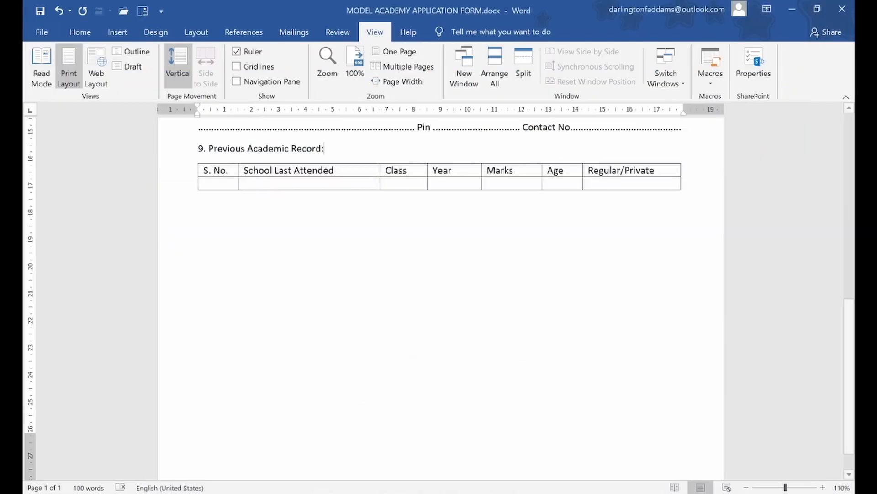
Make the table's whole header row bold
left_click(163, 171)
left_click(174, 142)
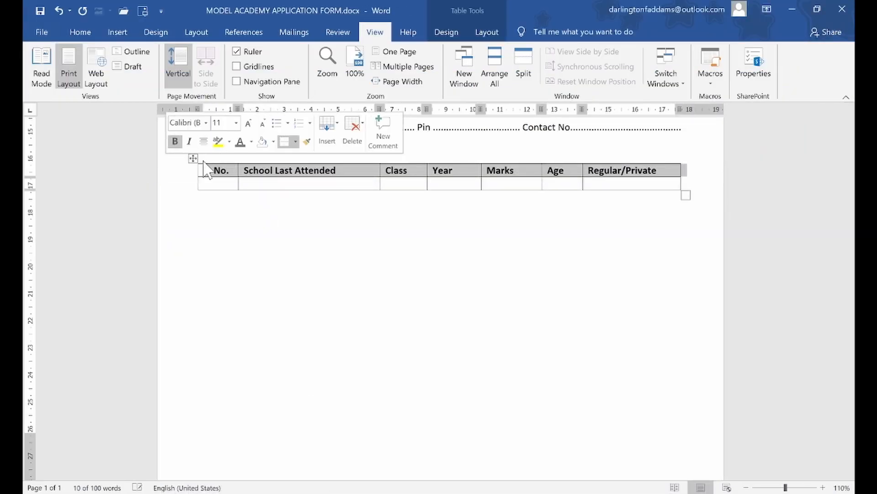
left_click(256, 201)
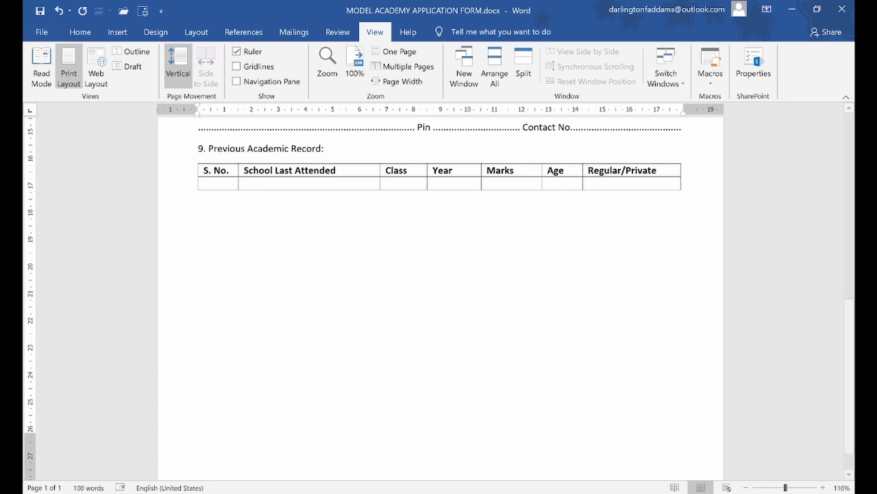
After checking the PDF form, enlarge the table's empty row with three extra lines in the S. No. cell, and add a blank line below the table
left_click(392, 398)
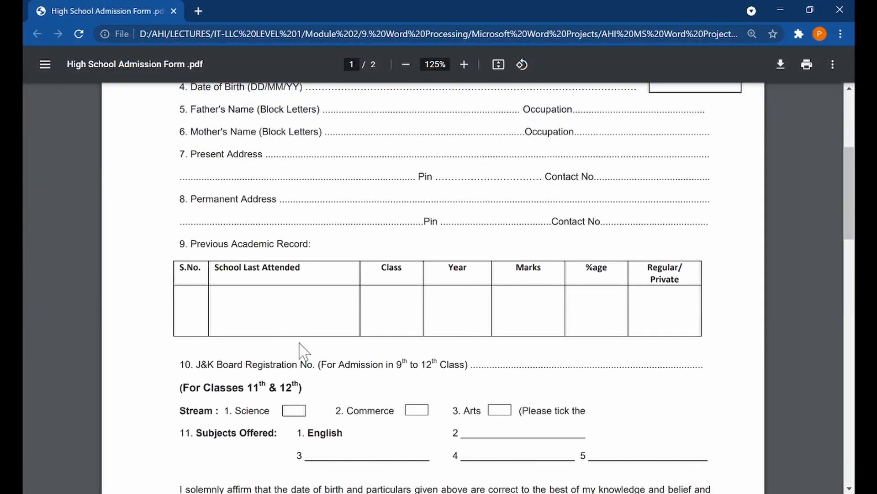
mouse_move(325, 493)
left_click(413, 439)
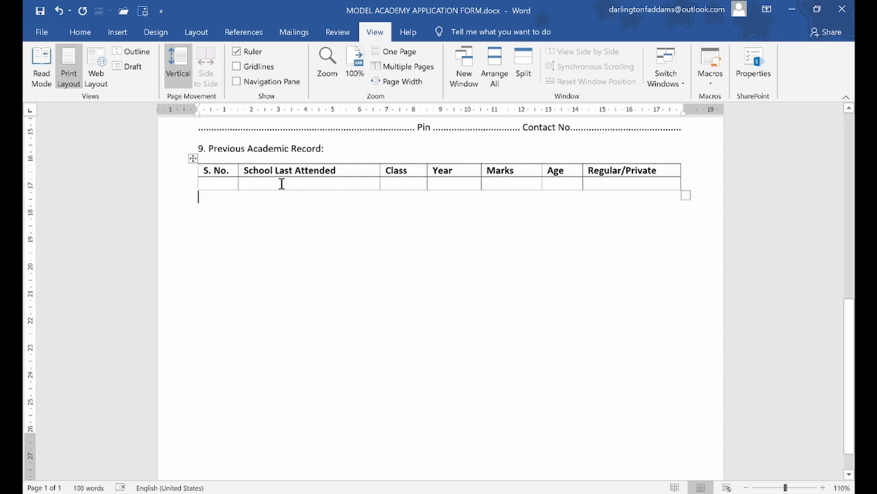
left_click(222, 182)
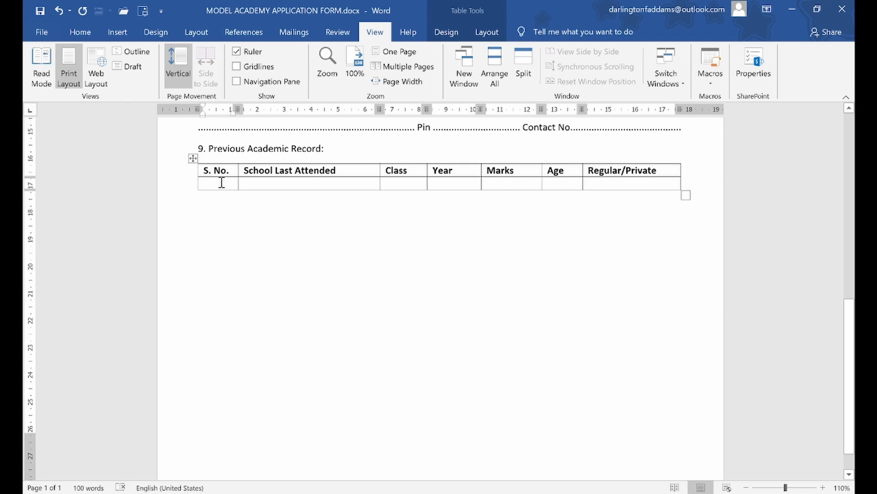
key("Return")
key("Return")
key("Return")
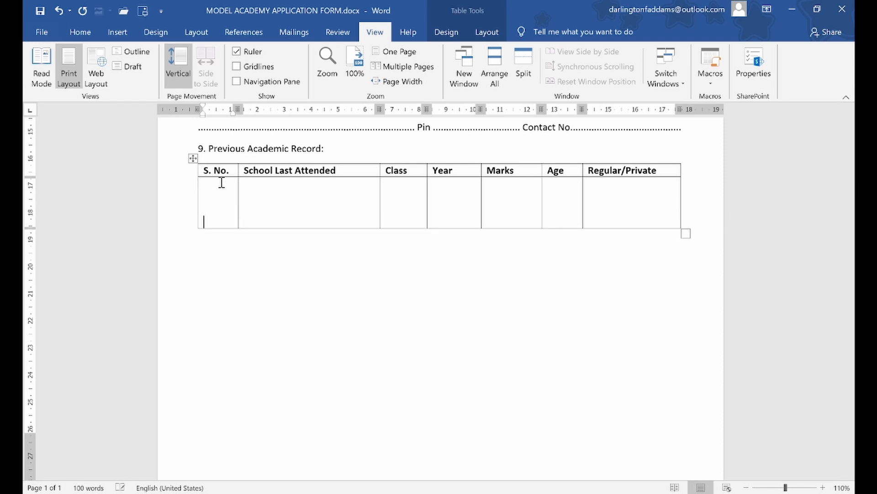
left_click(206, 259)
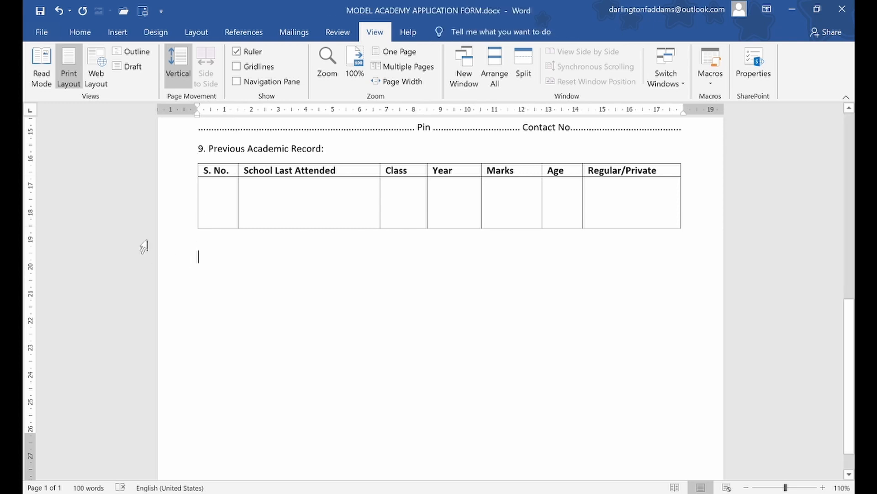
scroll(172, 212, "up", 2)
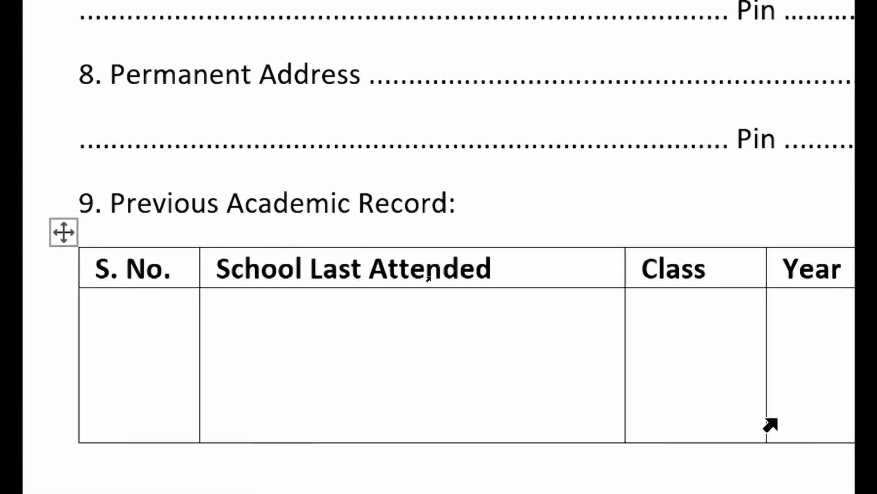
left_click(271, 319)
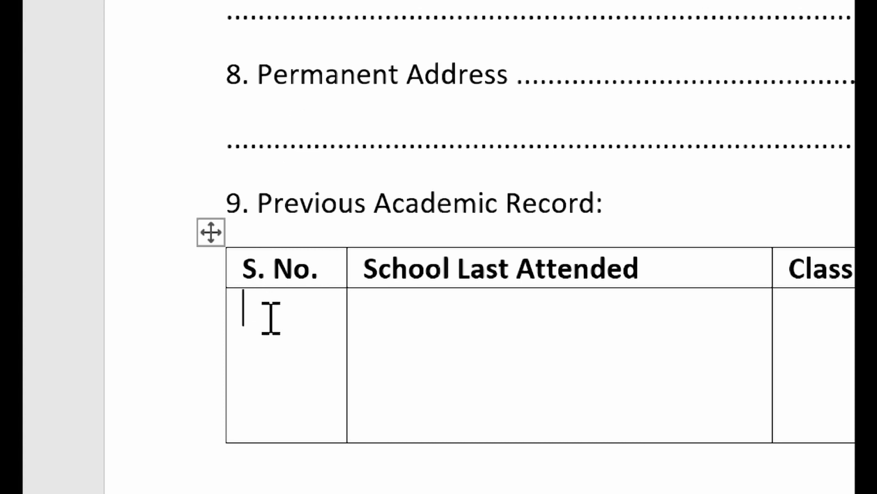
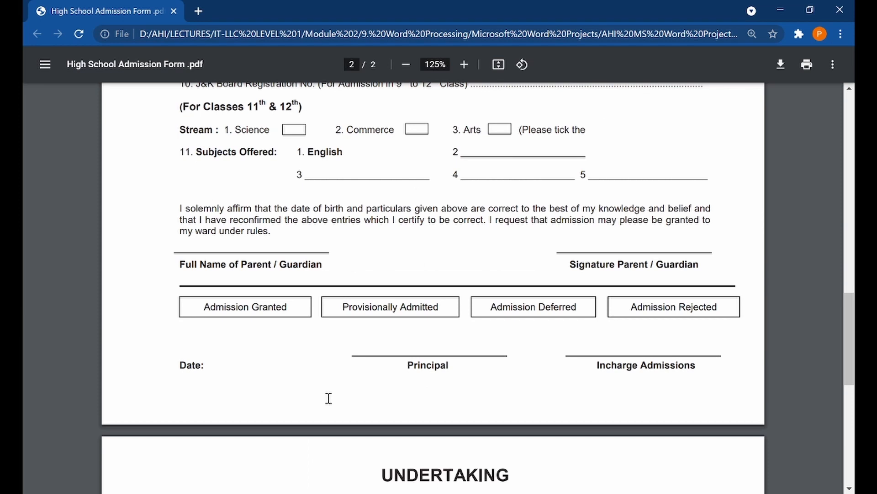
In the PDF form, copy the text from item 10, J&K Board Registration No., through "Signature Parent / Guardian"
scroll(329, 398, "down", 5)
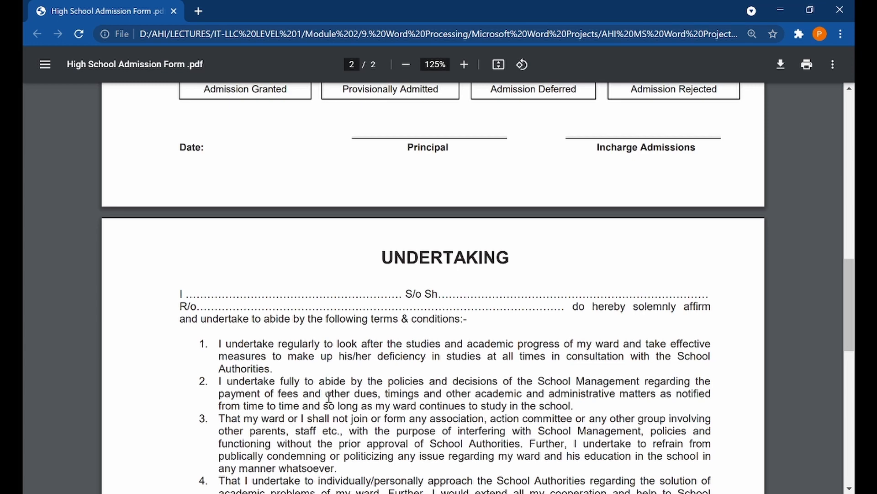
left_click(852, 88)
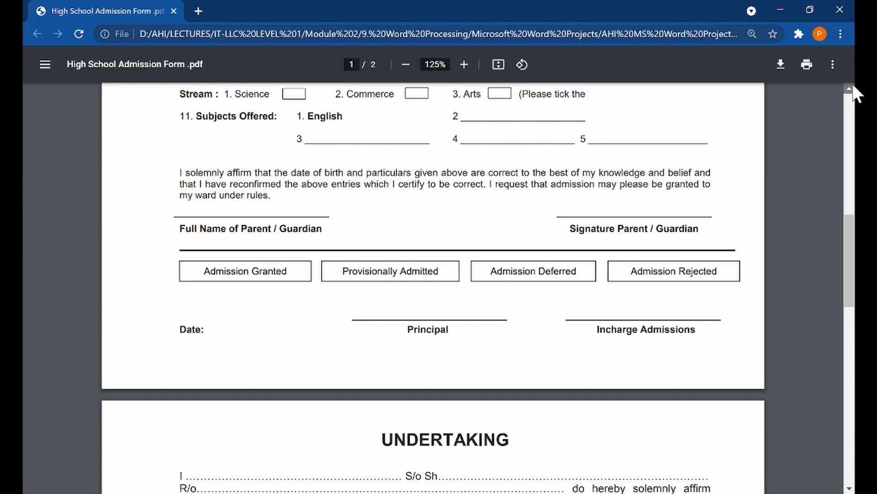
scroll(301, 238, "up", 2)
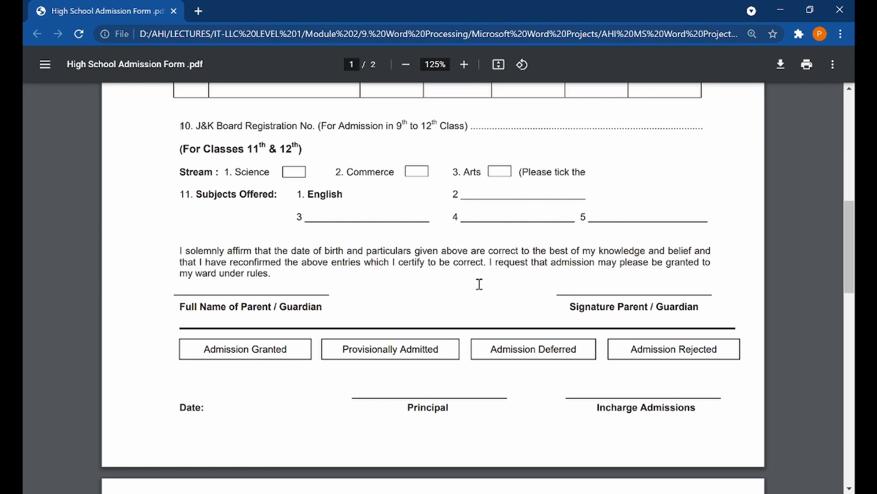
left_click_drag(480, 284, 700, 307)
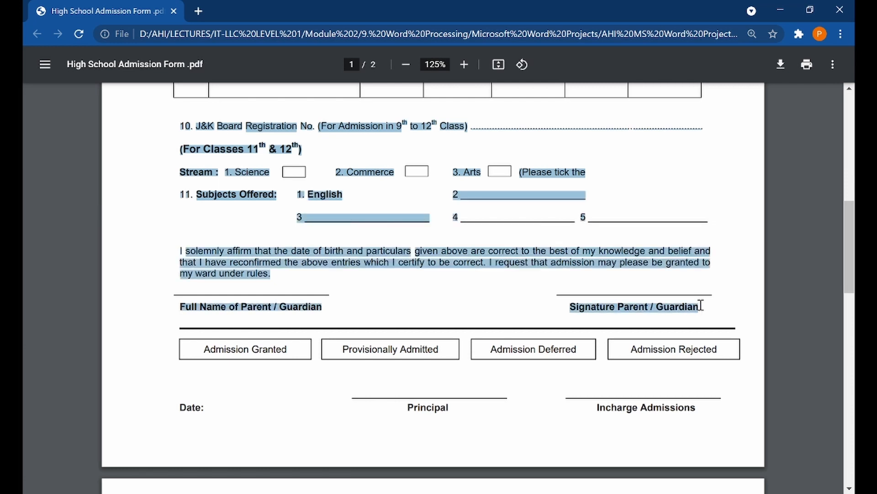
right_click(608, 251)
left_click(604, 258)
Switch to Notepad and clear all of its remaining content
left_click(334, 493)
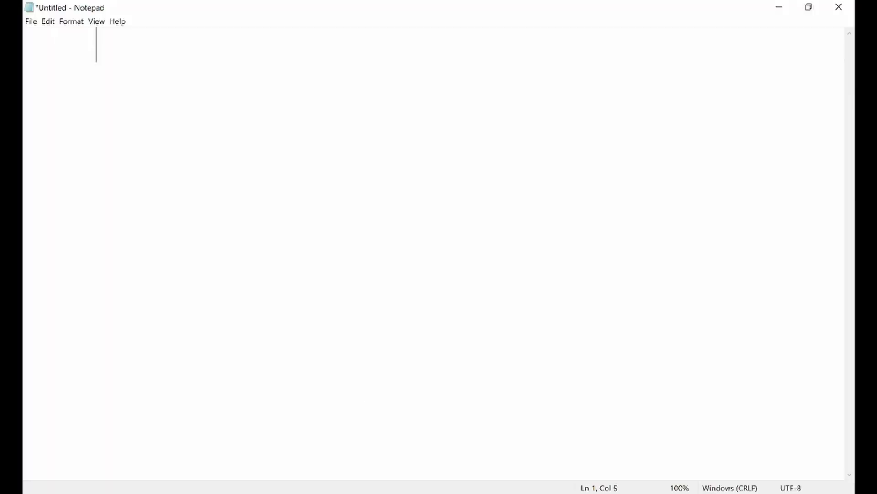
key("ctrl+a")
key("BackSpace")
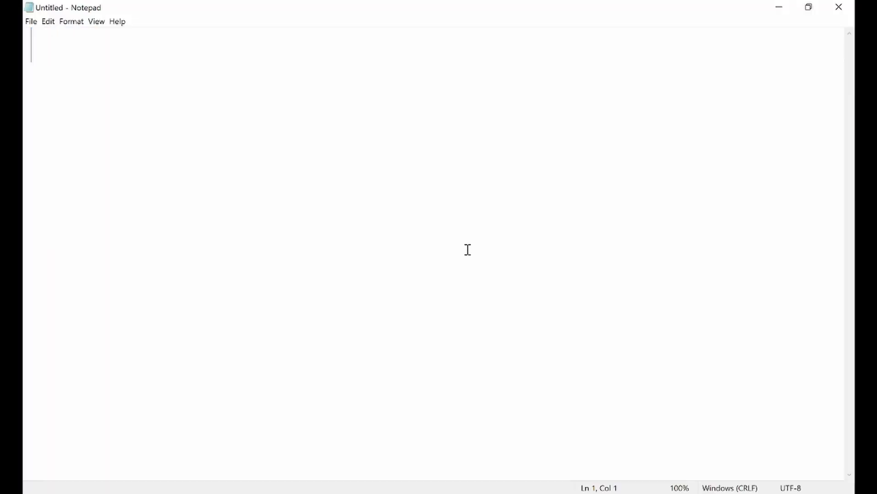
Paste the copied form text into Notepad as plain text, then transfer all of it into the Word document below the Previous Academic Record table
key("ctrl+v")
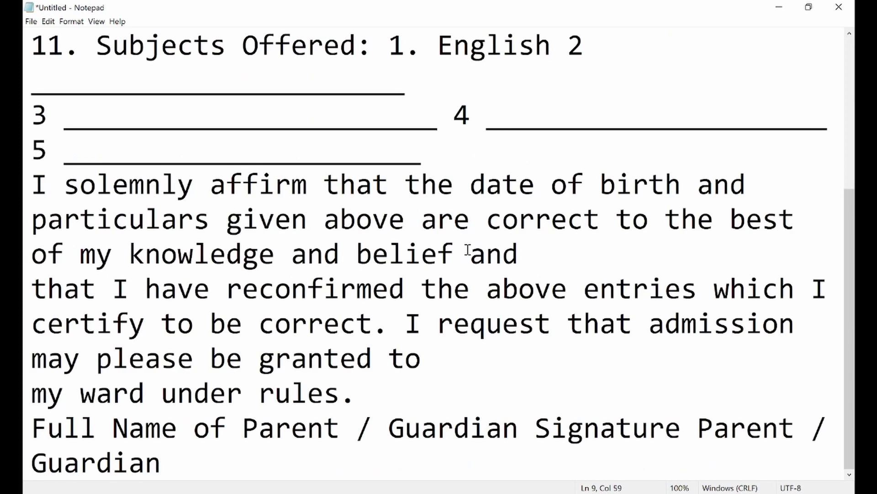
key("ctrl+a")
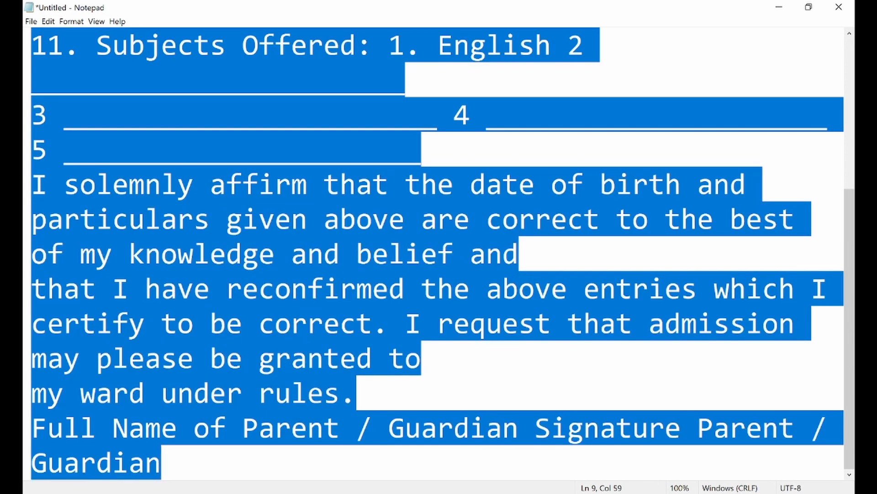
left_click(446, 492)
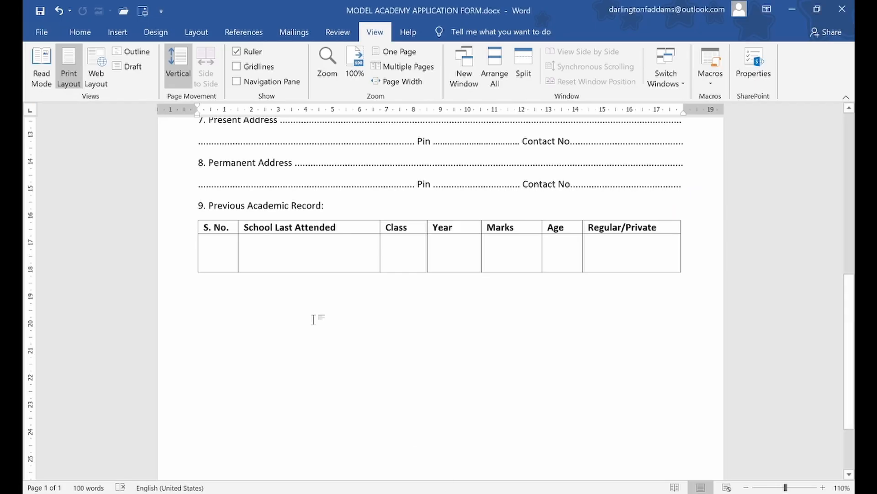
key("ctrl+v")
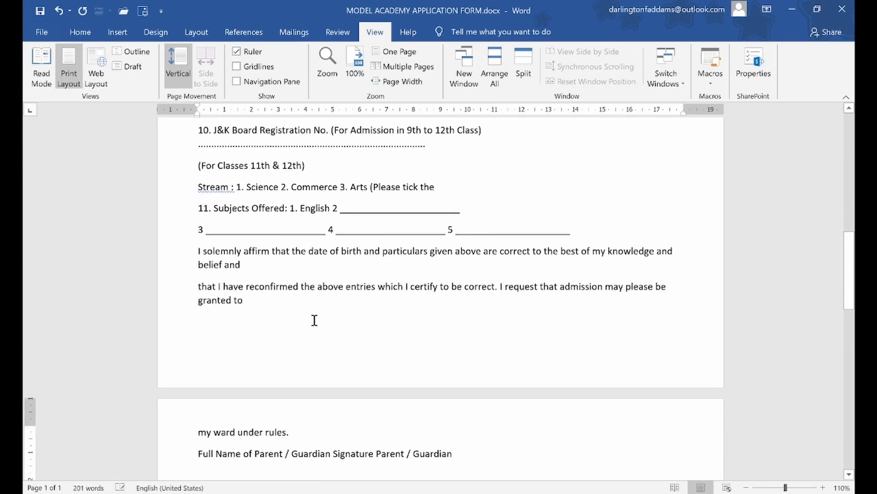
scroll(314, 320, "down", 3)
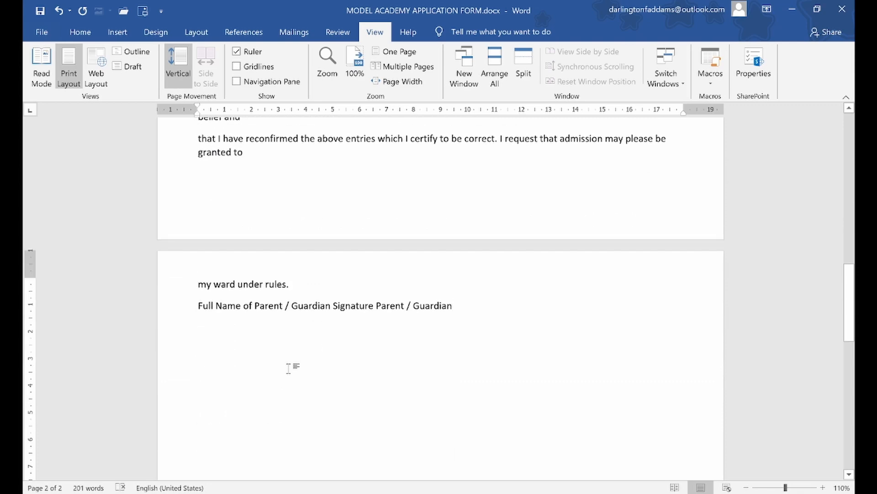
scroll(288, 367, "up", 5)
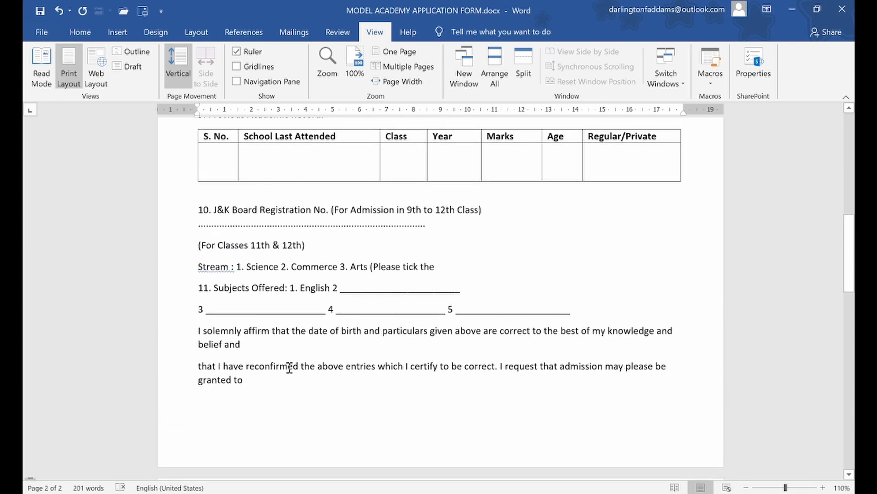
scroll(289, 367, "up", 3)
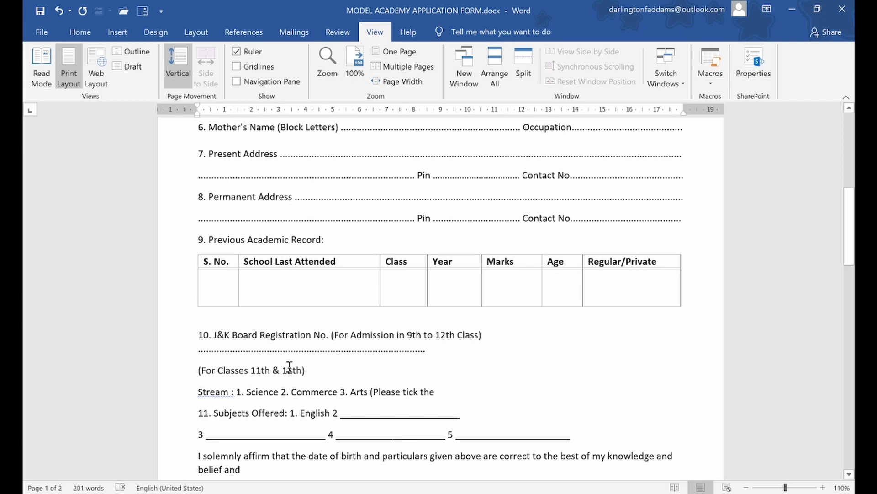
scroll(289, 367, "up", 9)
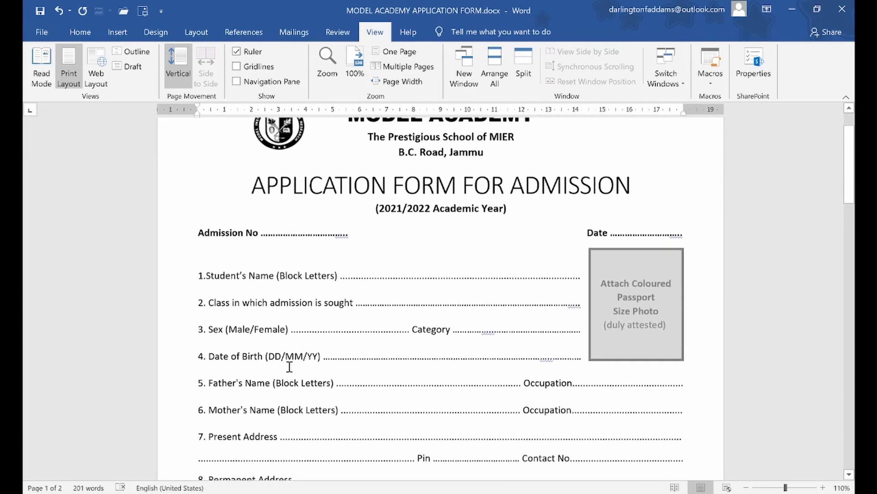
scroll(290, 367, "down", 11)
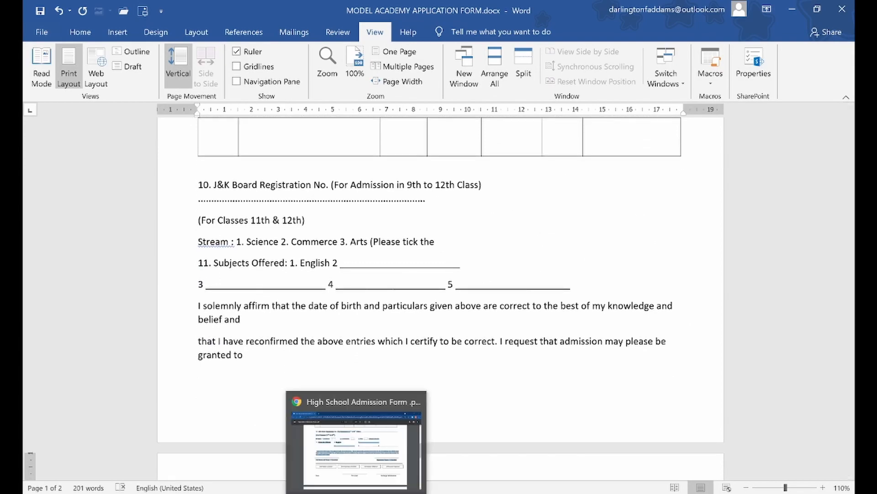
After checking the PDF form, shorten the dotted line of item 10 so it fits on one line with the J&K Board Registration No. text
left_click(356, 493)
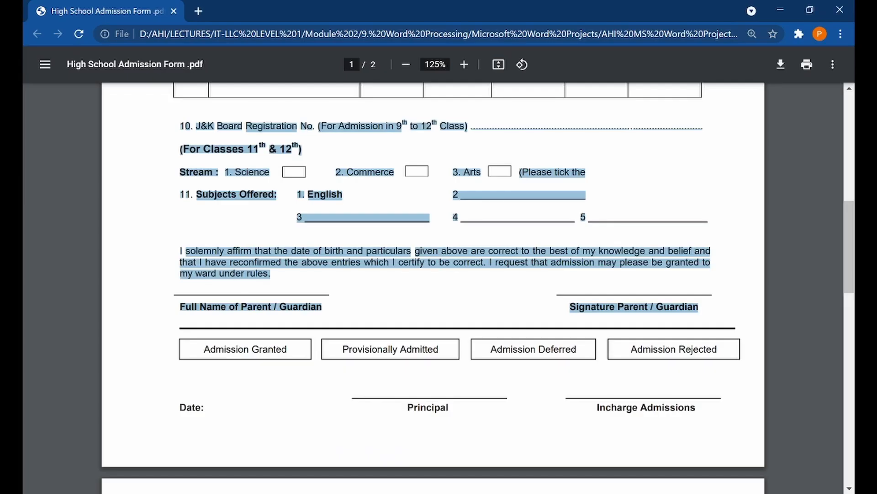
left_click(329, 198)
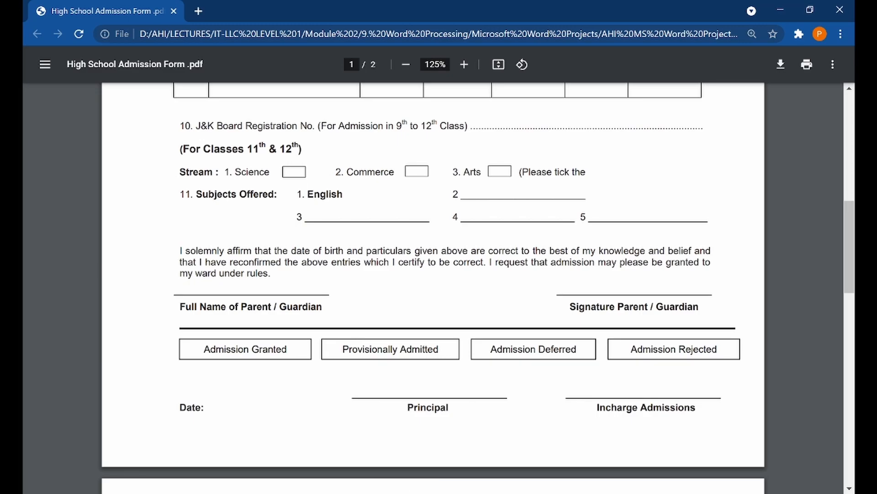
left_click(356, 493)
scroll(333, 341, "up", 3)
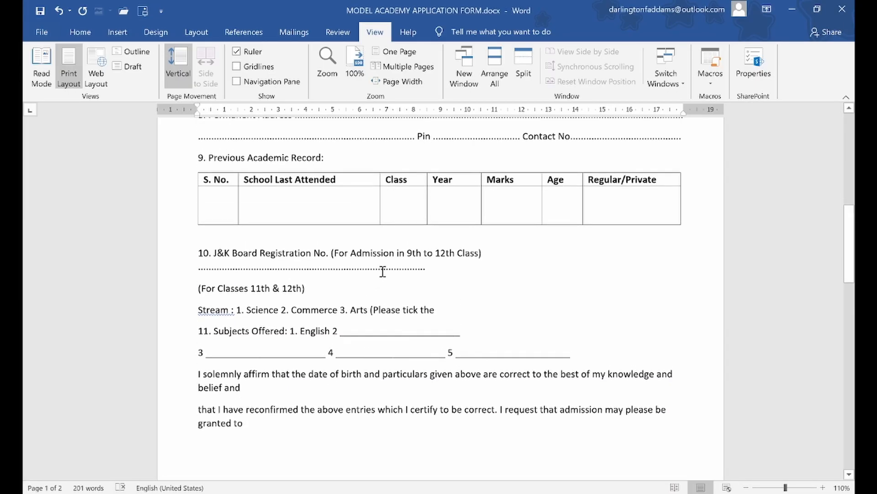
left_click(382, 271)
key("BackSpace")
key("BackSpace")
key("BackSpace")
key("BackSpace")
key("BackSpace")
key("BackSpace")
key("BackSpace")
key("BackSpace")
key("BackSpace")
key("BackSpace")
key("BackSpace")
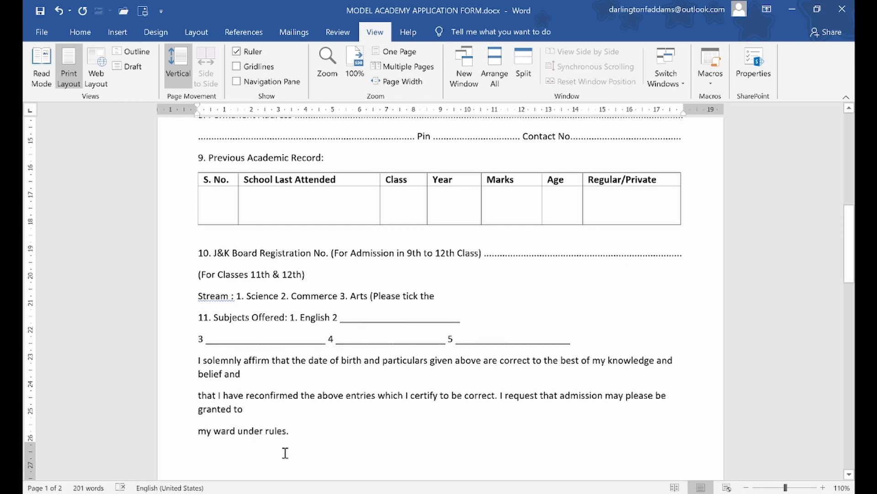
Following the PDF form, make the line "(For Classes 11th & 12th)" bold in the Word document
left_click(362, 493)
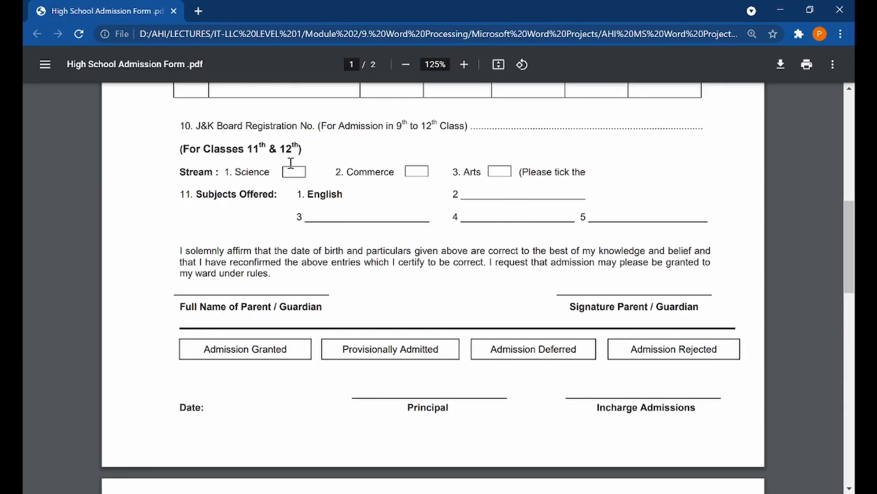
left_click(340, 493)
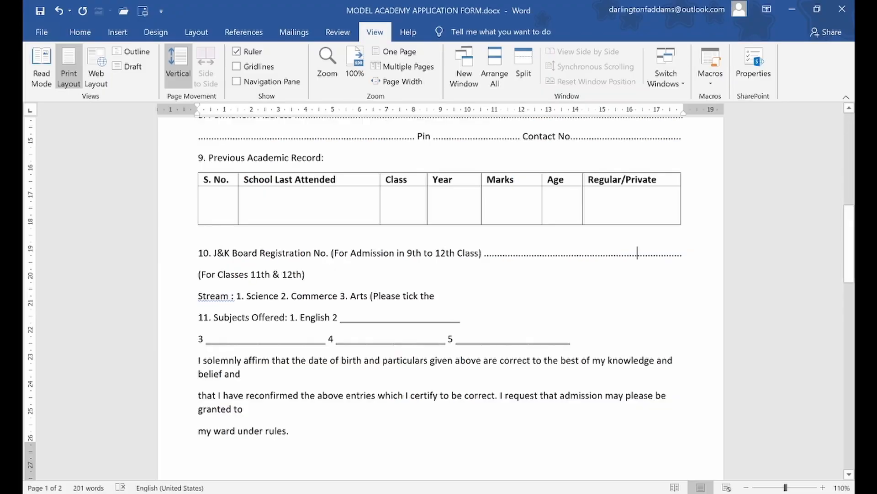
left_click(183, 274)
left_click(188, 251)
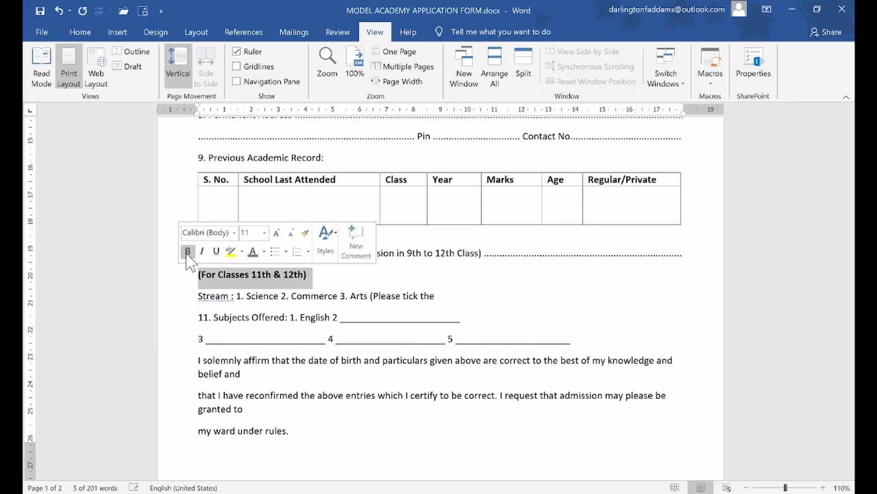
Compare with the PDF form and remove the extra space before the colon in the "Stream:" label
key("alt+Tab")
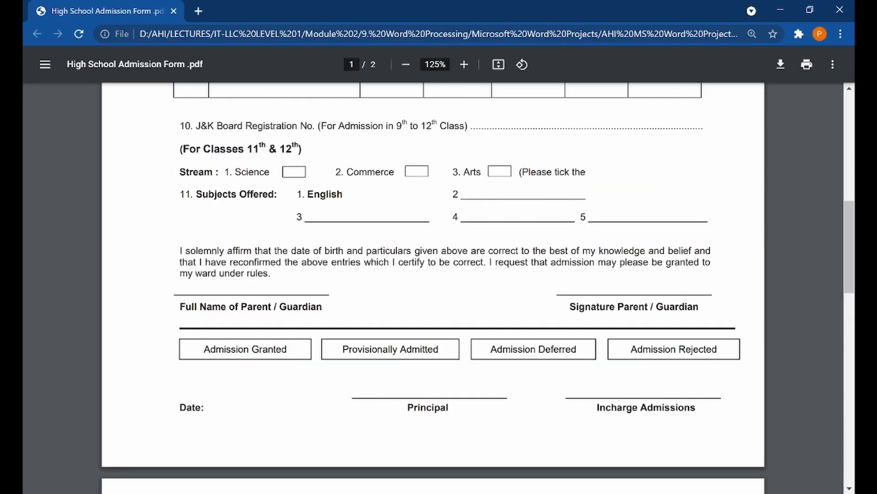
key("alt+Tab")
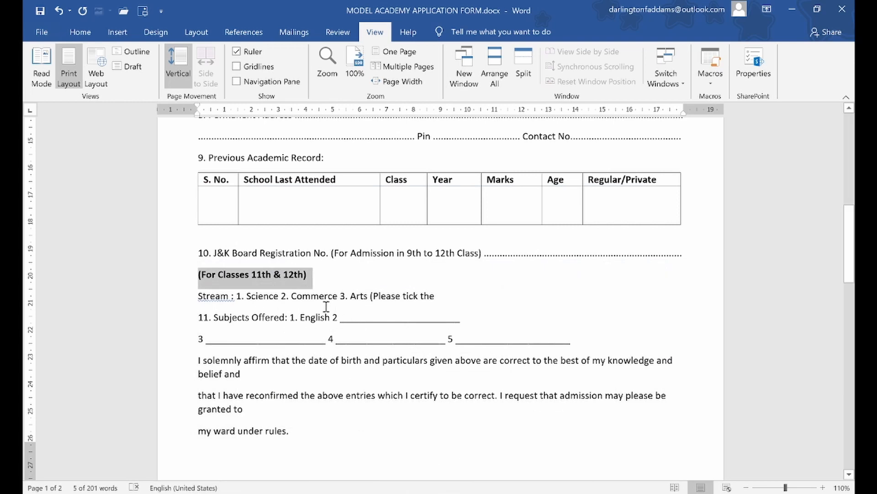
left_click(234, 296)
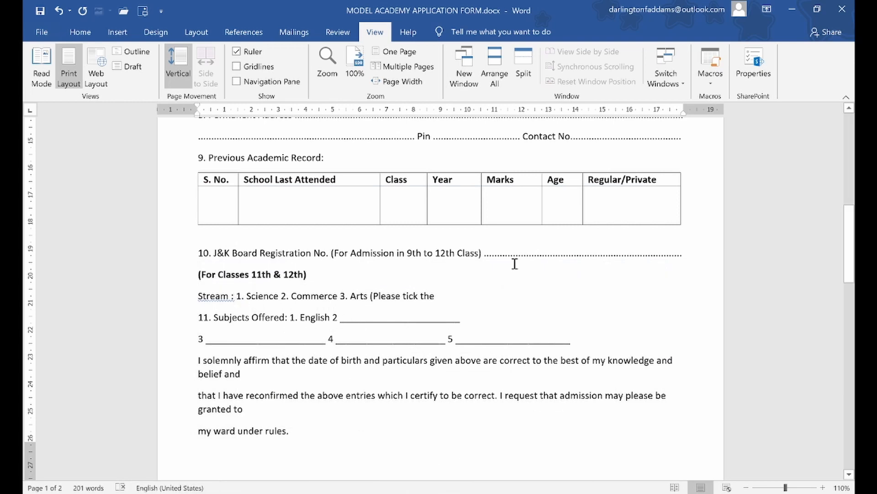
key("BackSpace")
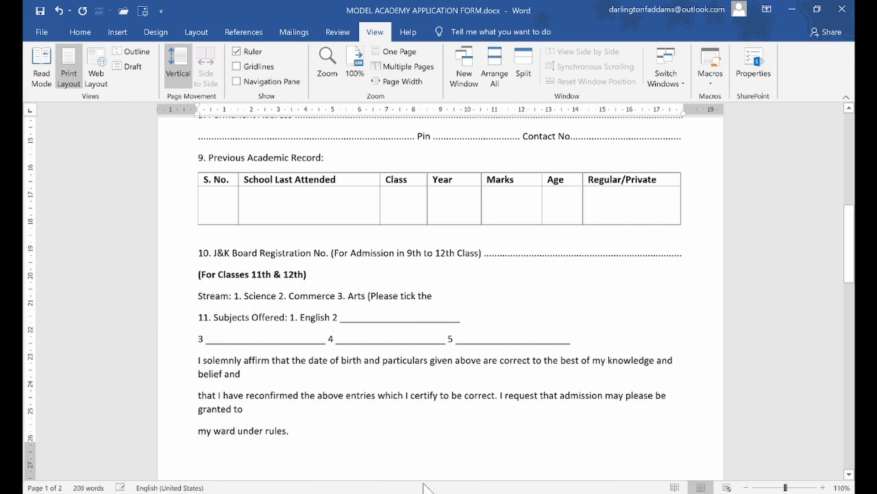
Check the Stream line in the PDF form and make the "Stream:" label bold in Word
key("alt+Tab")
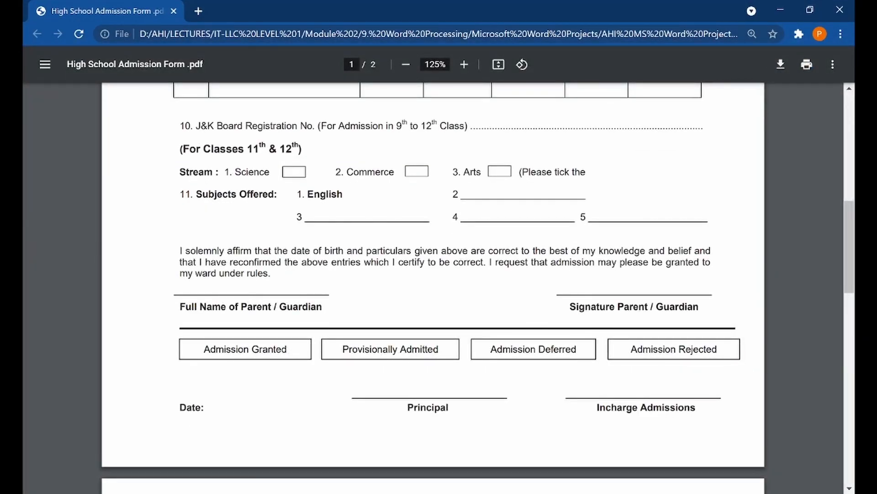
key("alt+Tab")
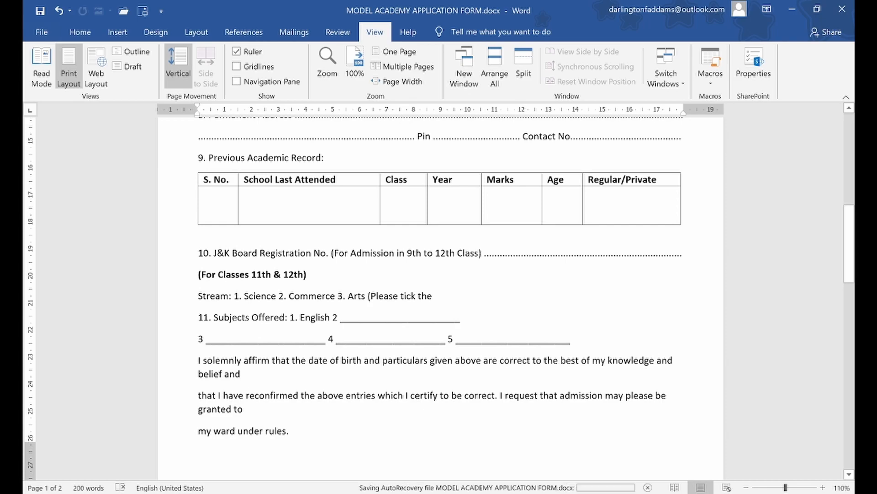
key("alt+Tab")
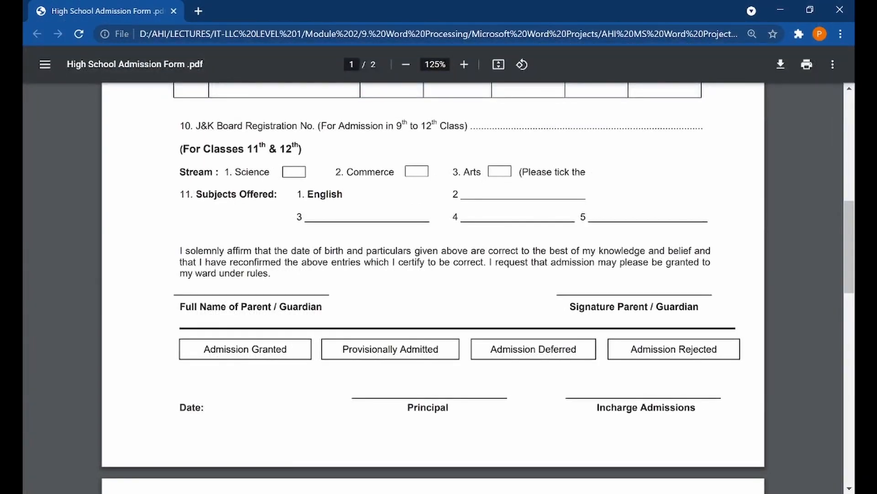
key("alt+Tab")
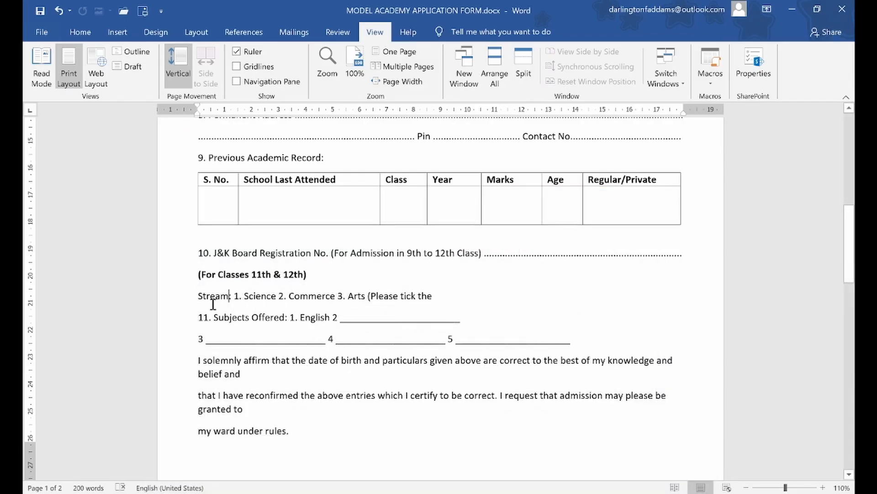
left_click_drag(198, 296, 233, 299)
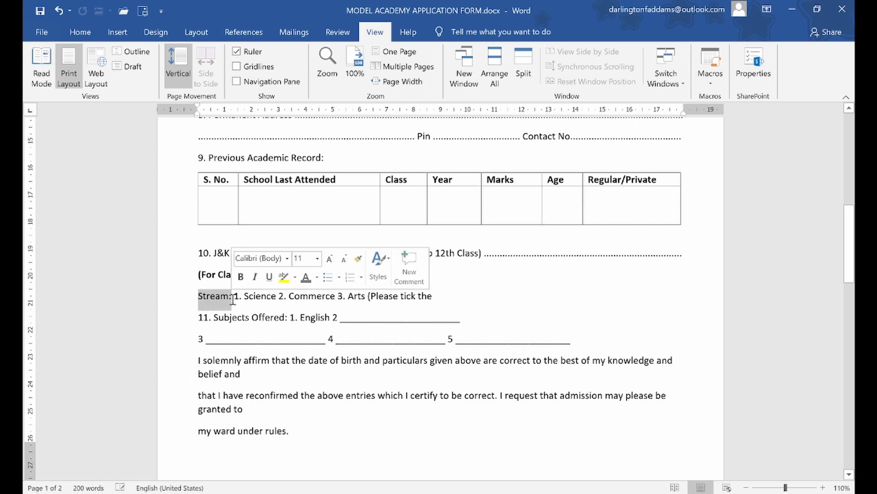
left_click(240, 277)
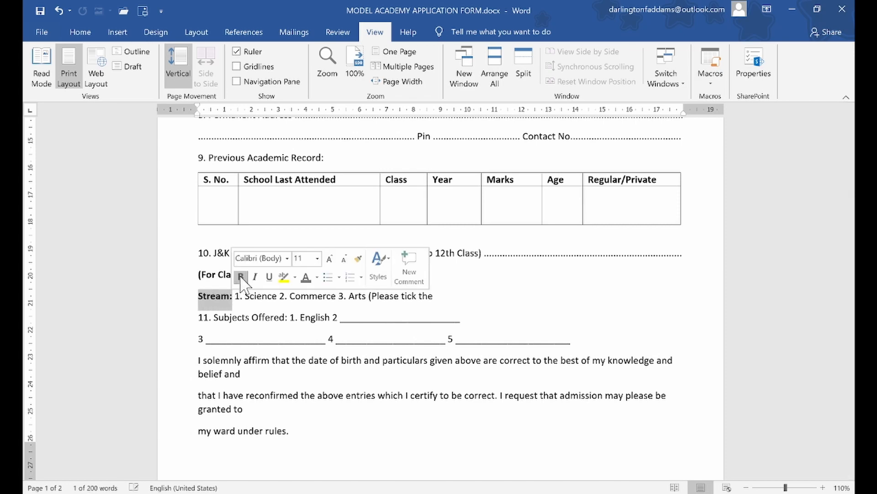
left_click(271, 322)
After checking the PDF layout, insert a small gap between "Stream:" and "1. Science" in the Word document
key("alt+Tab")
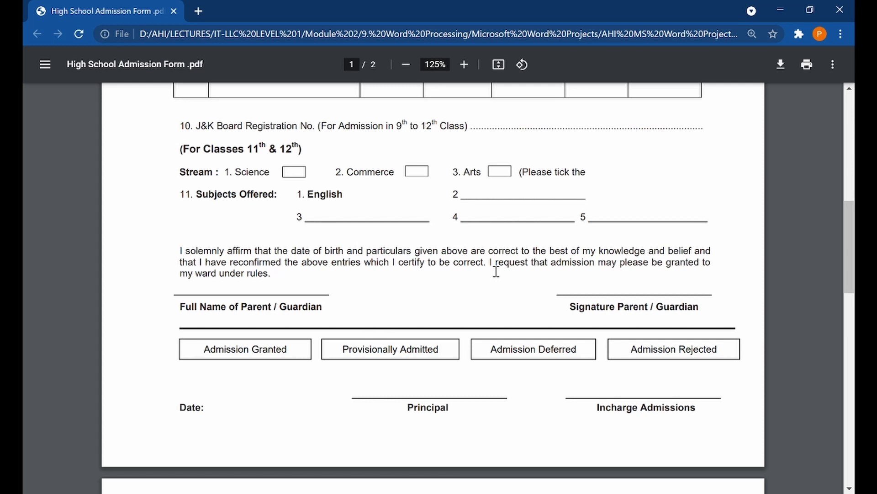
left_click(359, 493)
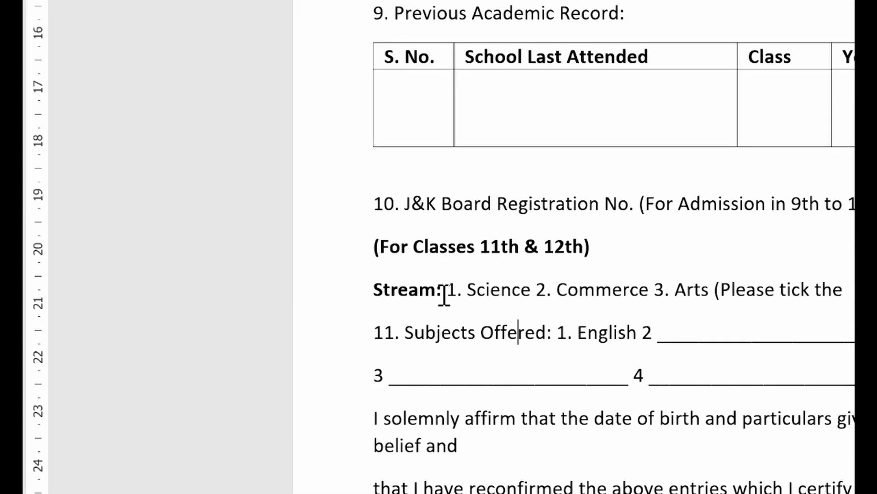
left_click(445, 292)
key("Tab")
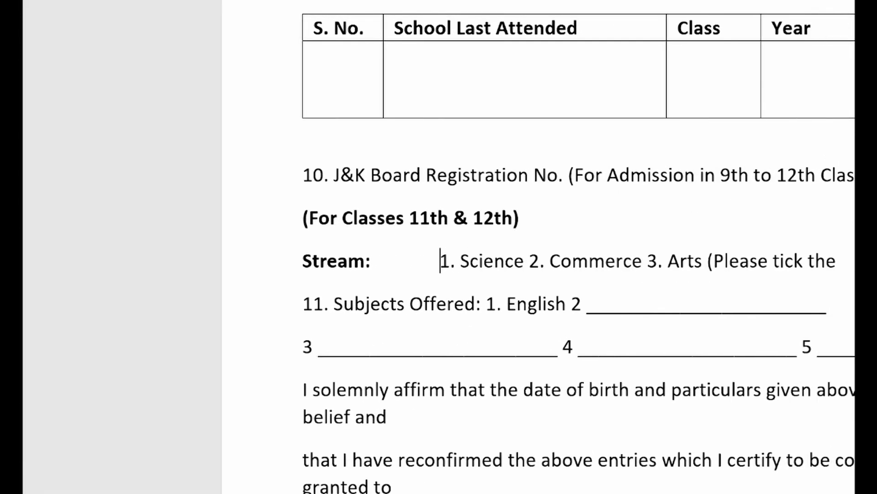
key("BackSpace")
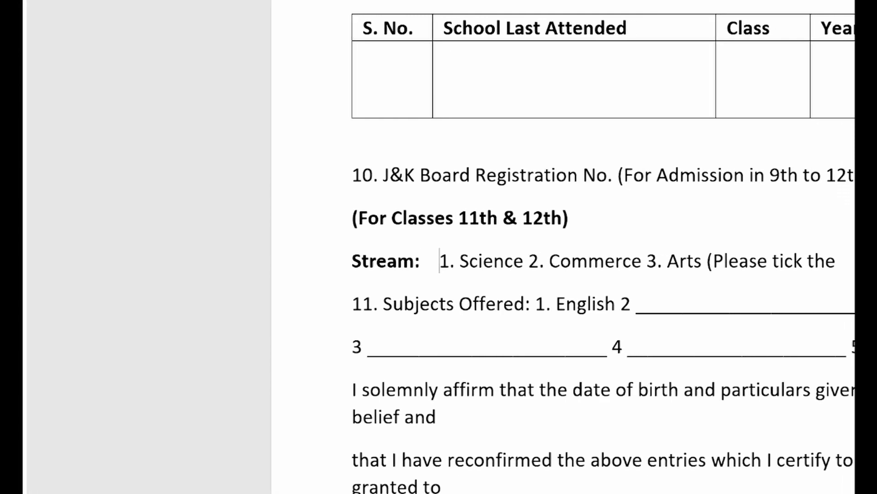
Insert a wide gap between "1. Science" and "2. Commerce" on the Stream line, leaving room for a tick box
key("Right")
key("Right")
key("Right")
key("Right")
key("Right")
key("Right")
key("Right")
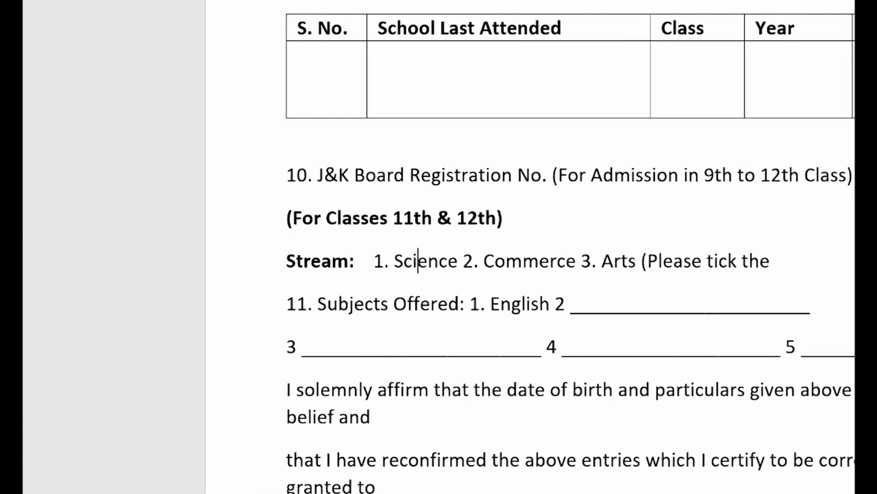
key("Right")
key("Right")
key("Right")
key("Right")
key("Right")
key("Right")
key("Right")
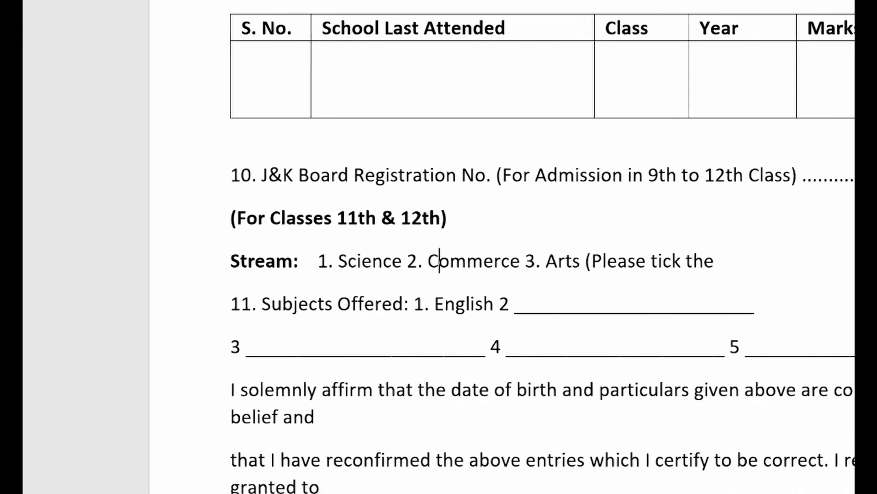
key("Left")
key("Left")
key("Left")
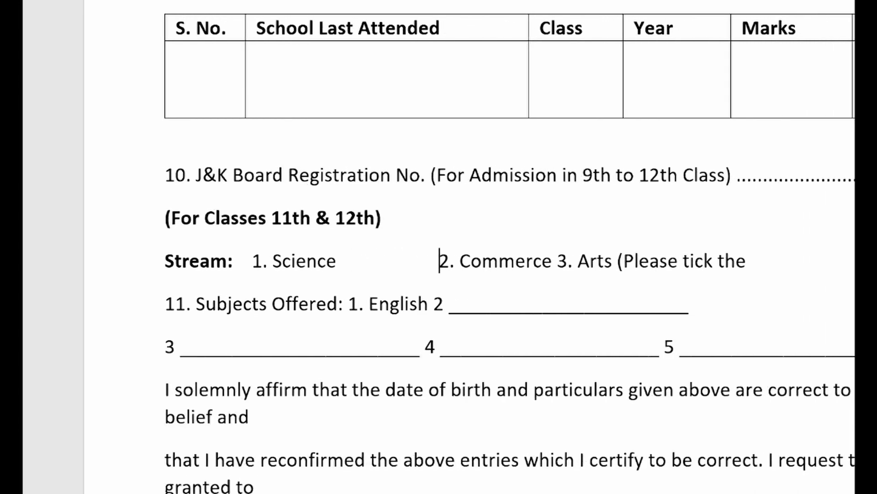
Insert a wide gap between "2. Commerce" and "3. Arts" on the Stream line, leaving room for a tick box
key("Right")
key("Right")
key("Right")
key("Right")
key("Right")
key("Right")
key("Right")
key("Right")
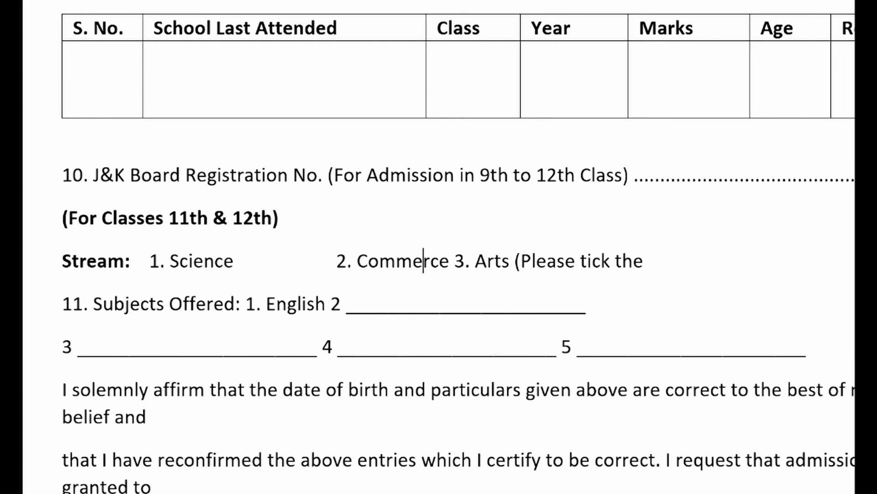
key("Right")
key("Right")
key("Right")
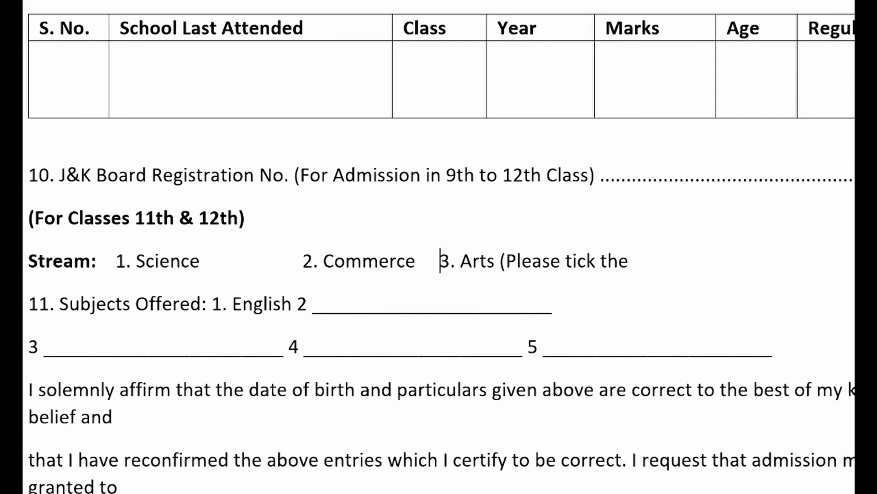
key("Right")
key("Right")
key("Right")
Replace the trailing "the" on the Stream line with a closing parenthesis so the note reads "(Please tick)"
key("Right")
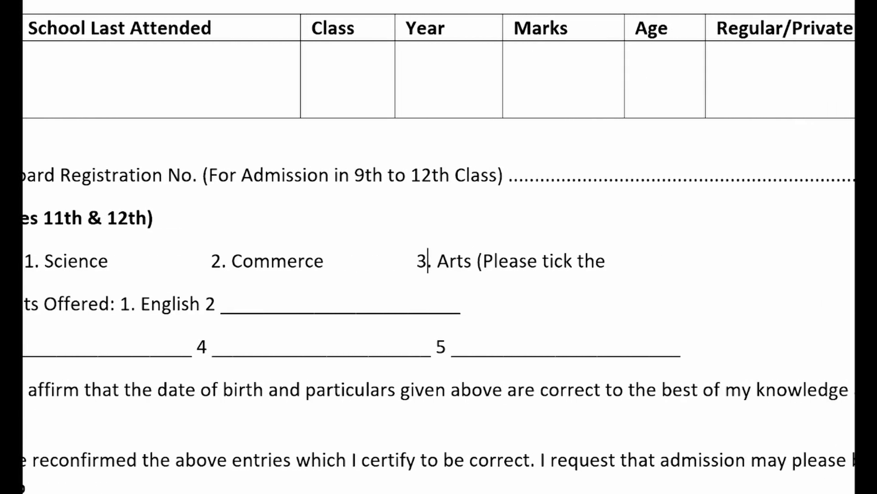
key("Right")
key("Right")
key("Right")
key("Right")
key("Right")
key("Right")
key("Right")
key("Right")
key("Right")
key("Right")
key("Right")
key("Right")
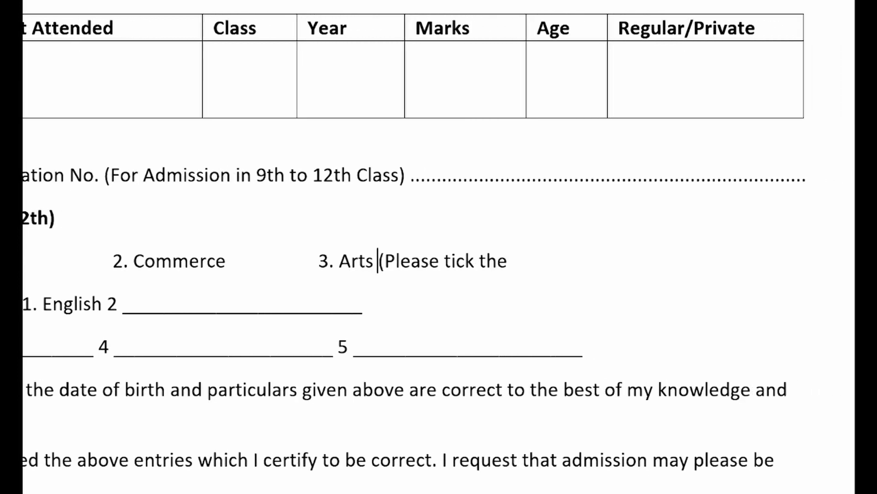
key("Right")
key("Right")
key("Right")
key("Right")
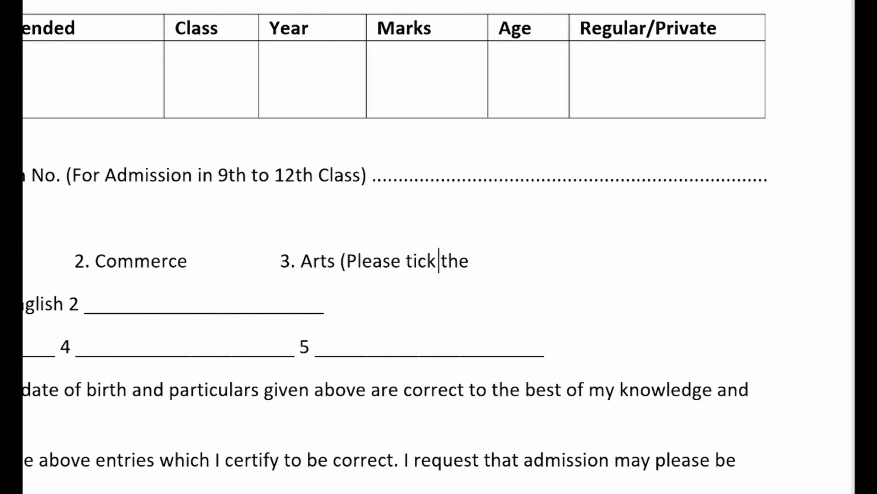
key("shift+End")
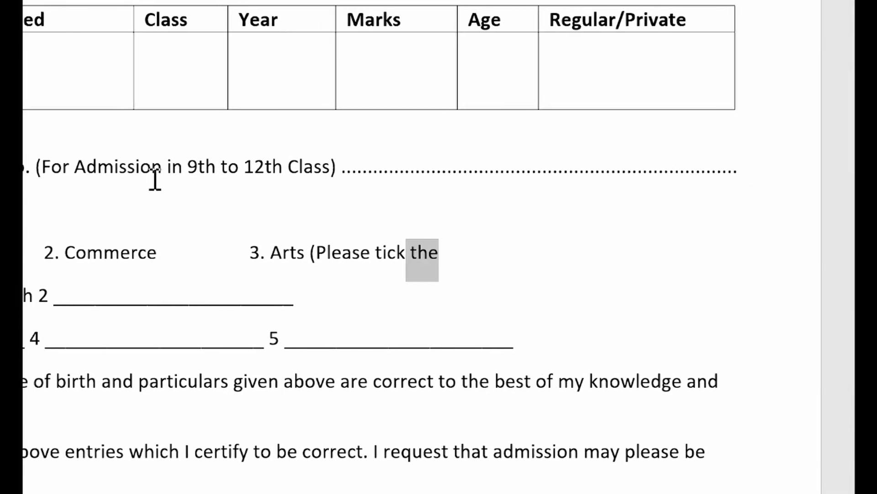
type(")")
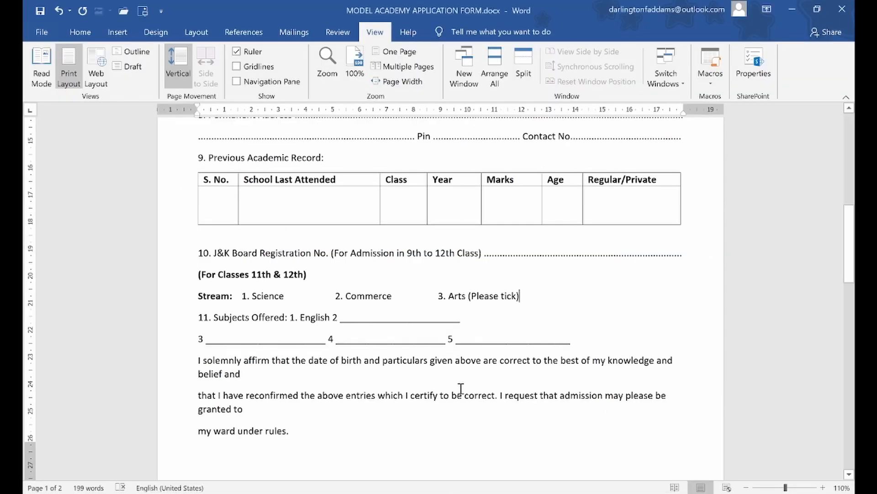
Insert a wide gap between "3. Arts" and "(Please tick)" on the Stream line
left_click(468, 296)
key("Tab")
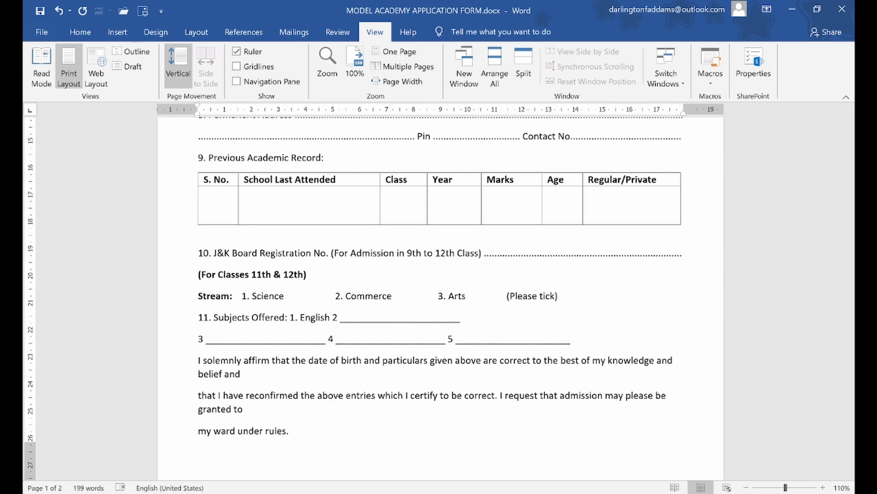
key("Tab")
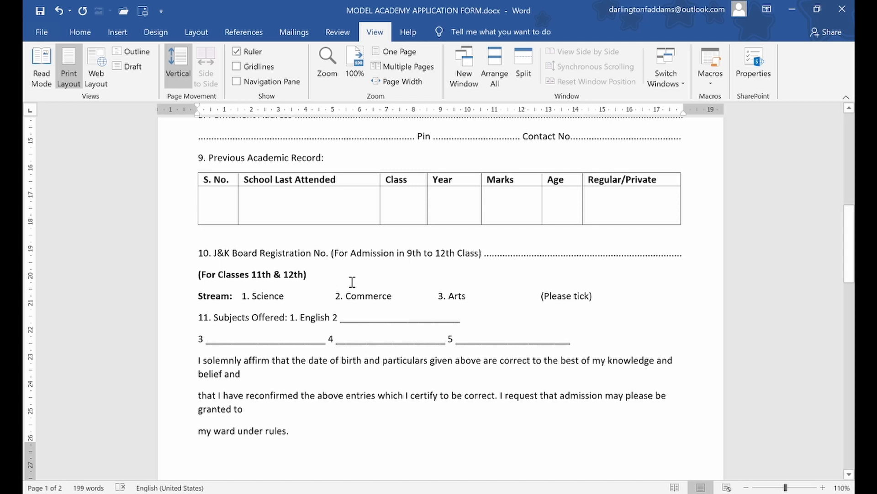
Draw a rectangle about 0.89 cm wide and 0.46 cm high in the gap after "1. Science"
left_click(298, 295)
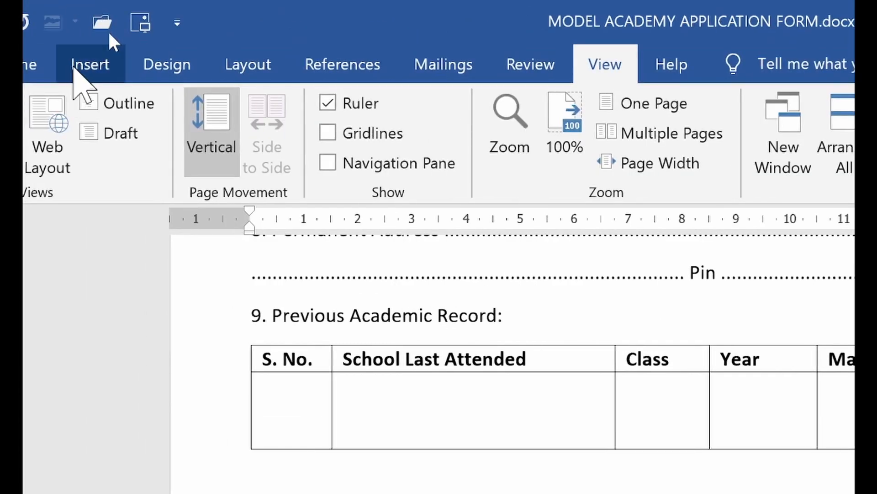
left_click(91, 64)
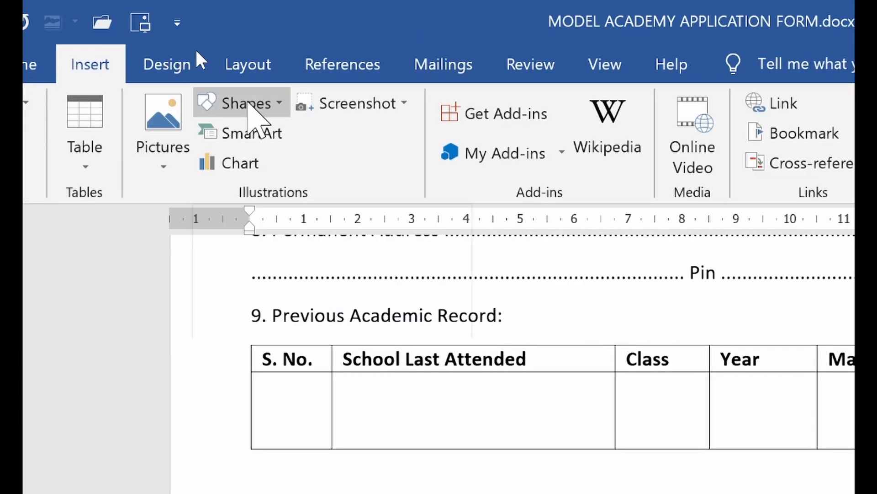
left_click(248, 104)
left_click(287, 161)
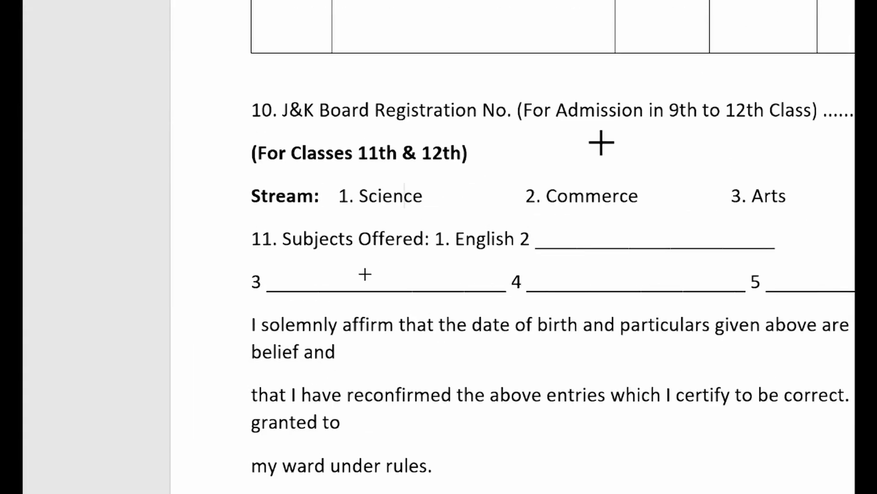
left_click_drag(431, 182, 481, 211)
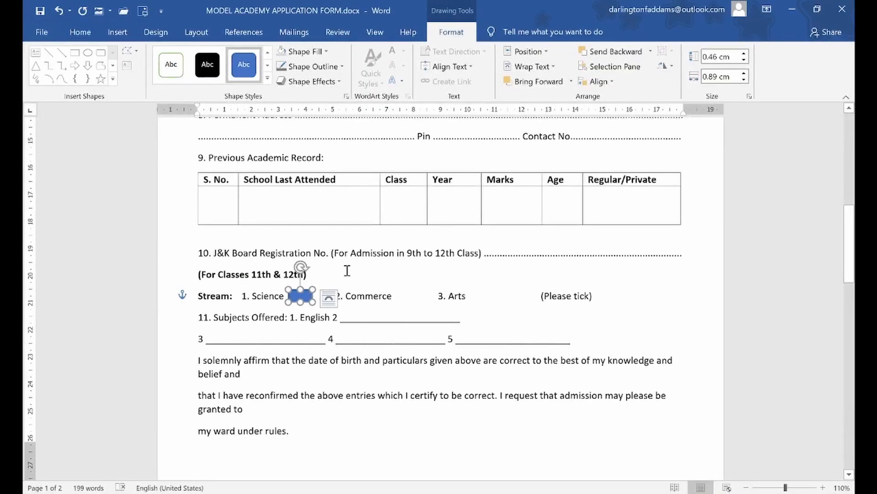
Nudge the rectangle slightly away from the "1. Science" text while keeping it in line with the Stream row
left_click(282, 261)
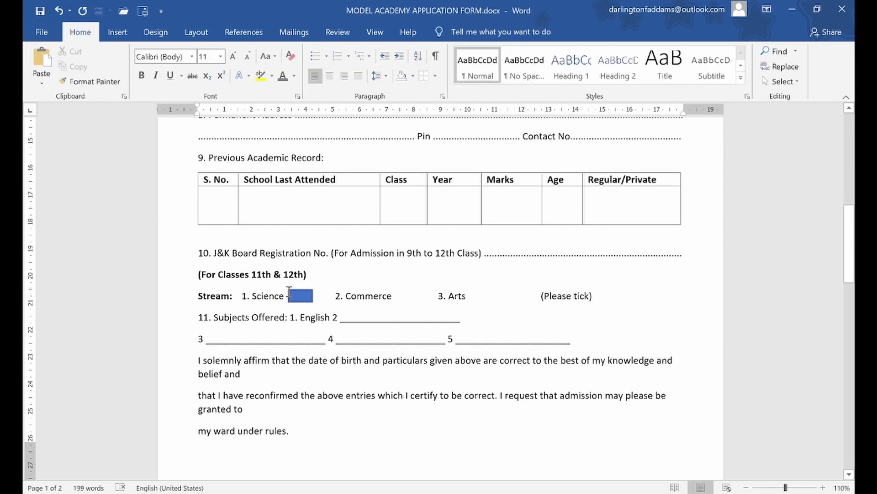
left_click(300, 297)
left_click_drag(300, 296, 302, 297)
left_click(276, 275)
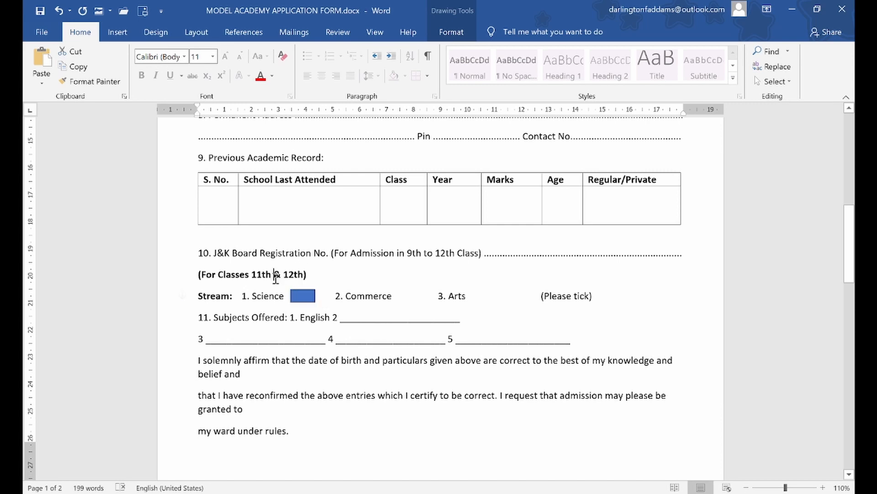
Fill the rectangle beside "1. Science" with white
left_click(313, 296)
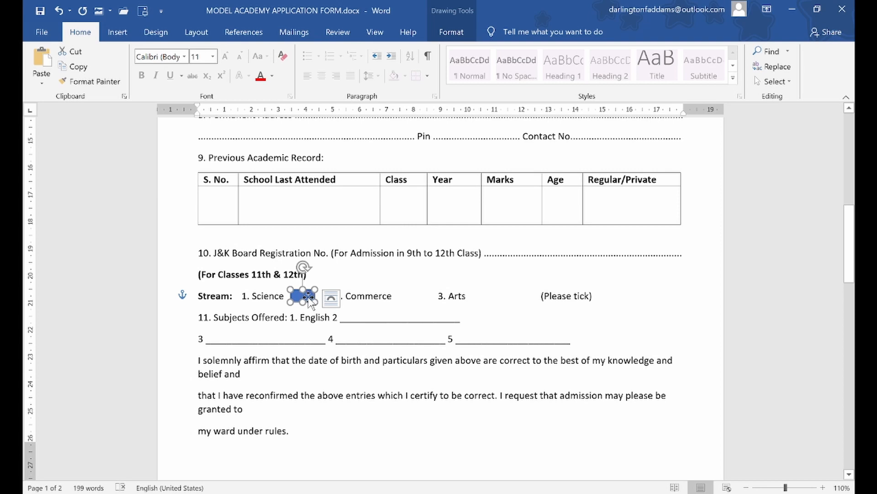
left_click(452, 33)
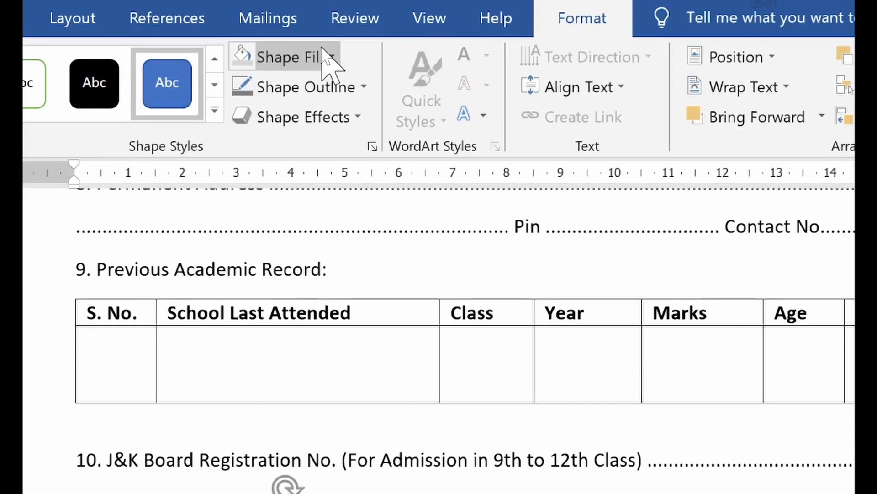
left_click(321, 46)
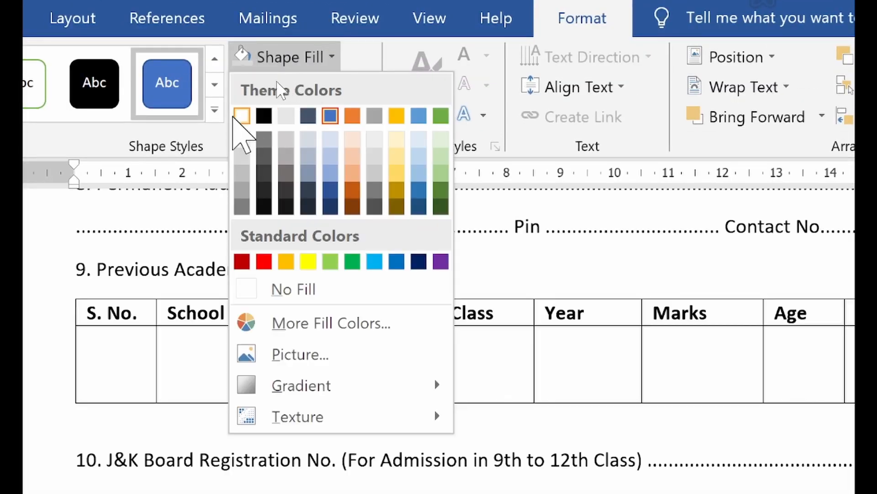
left_click(241, 116)
Give the Science rectangle a black outline with a weight of 1½ pt
left_click(356, 85)
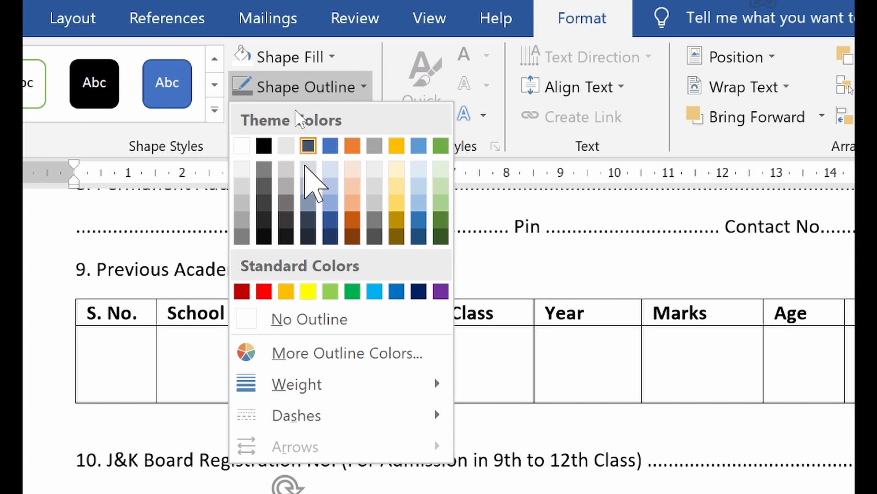
left_click(260, 146)
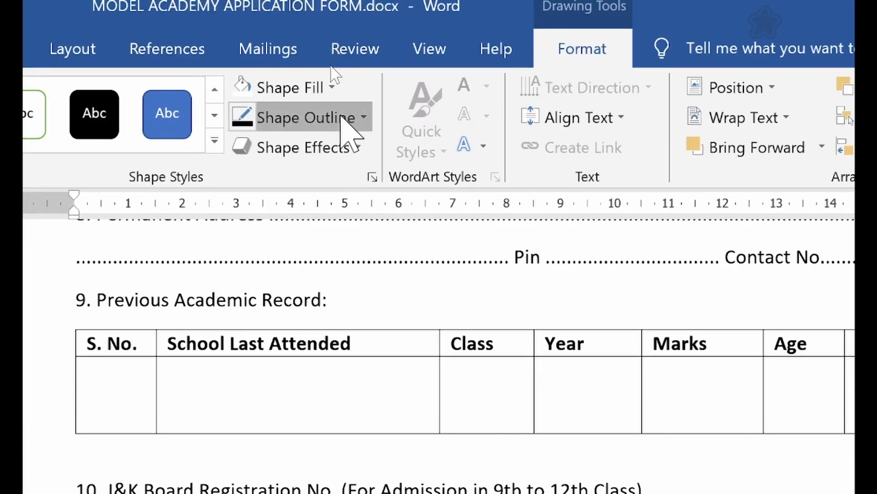
left_click(354, 60)
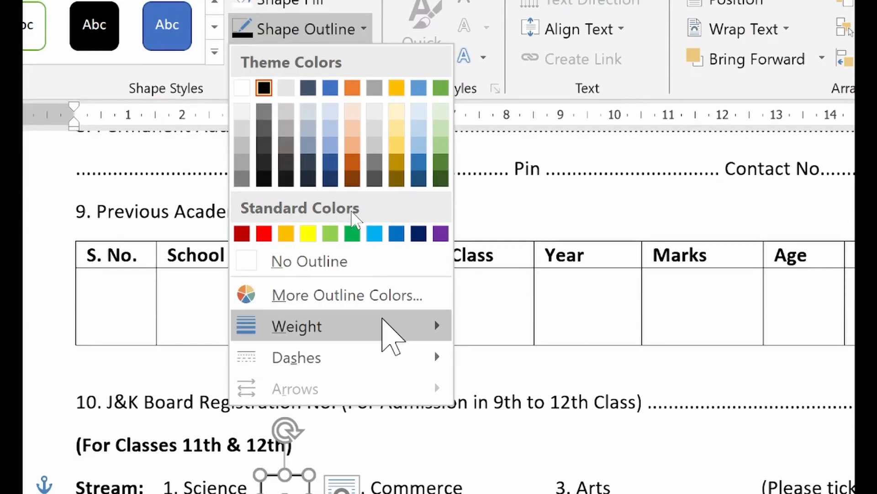
mouse_move(392, 418)
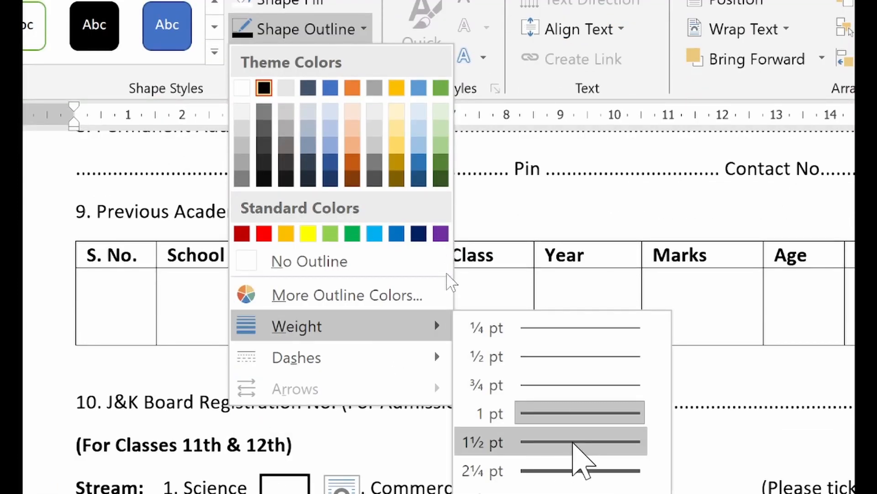
left_click(575, 444)
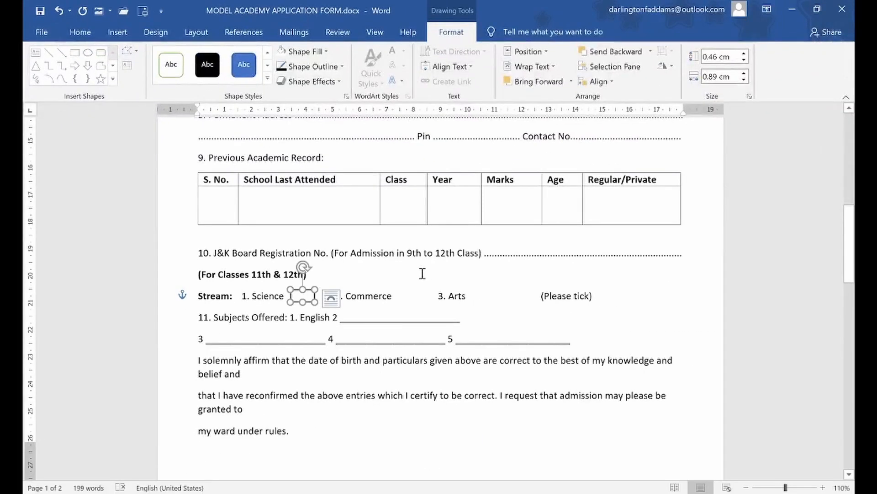
left_click(480, 459)
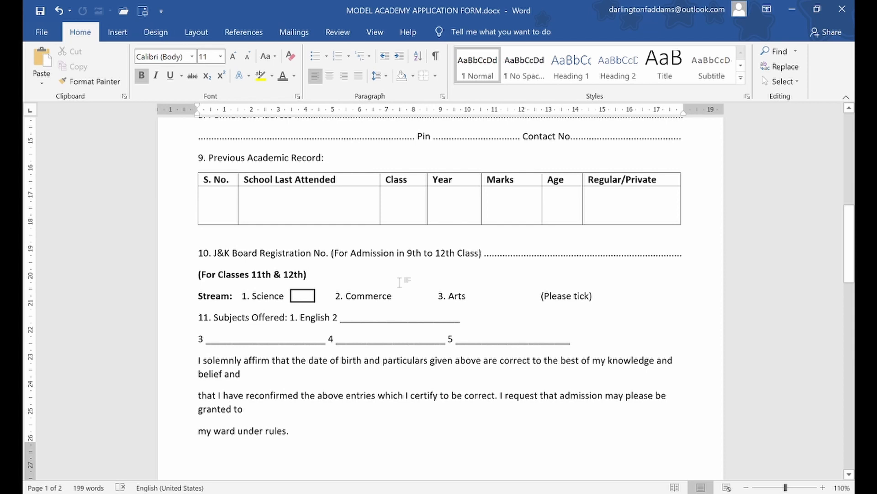
Duplicate the Science tick box and place the copy in the gap after "2. Commerce"
left_click(302, 297)
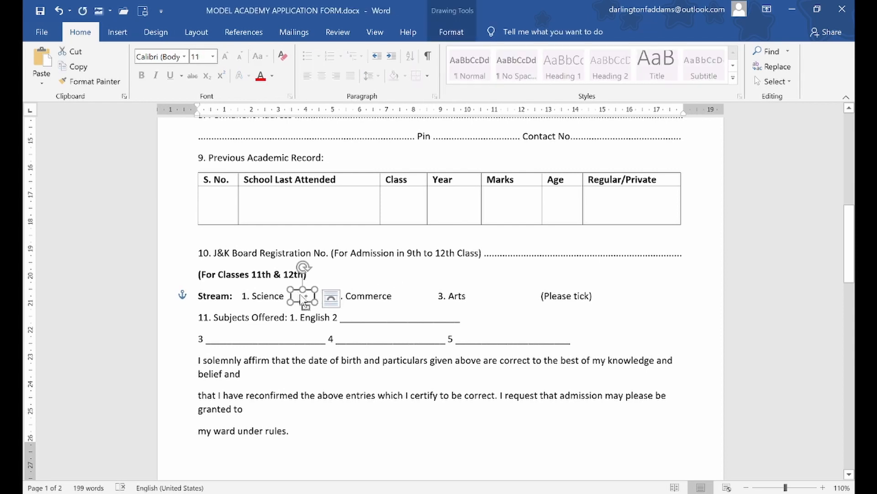
left_click_drag(305, 301, 315, 313)
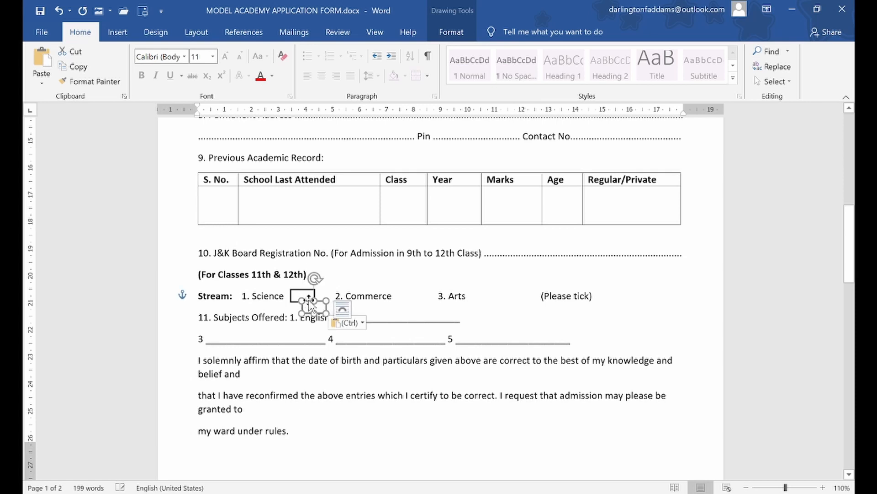
left_click_drag(311, 305, 406, 295)
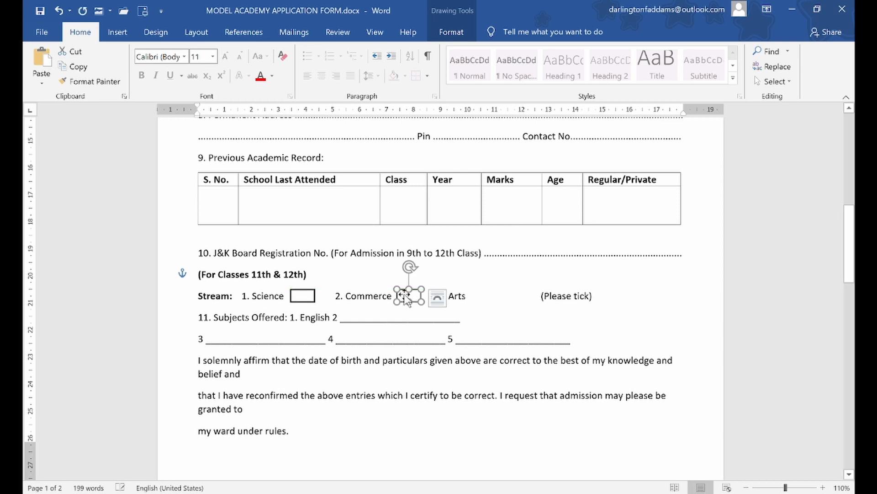
Duplicate the Commerce tick box, undo the accidental resize, and align the copy in the gap after "3. Arts"
left_click(386, 300)
left_click(409, 293)
left_click_drag(410, 288, 479, 298)
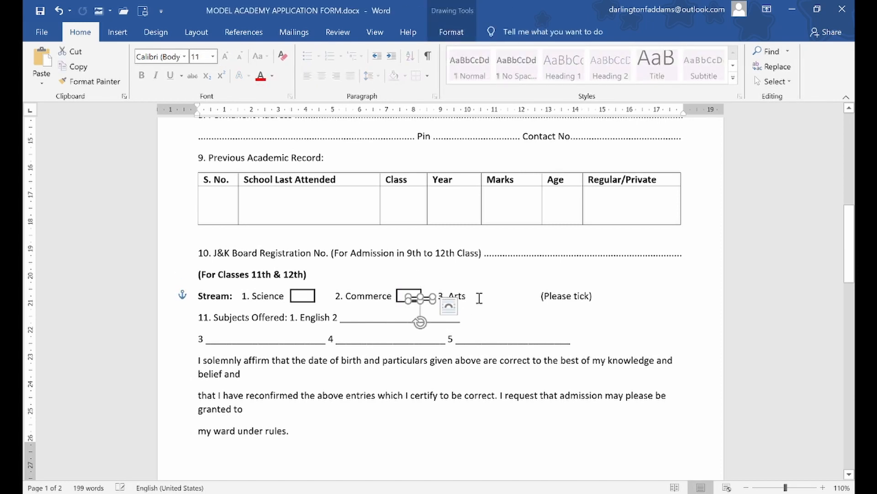
key("ctrl+z")
left_click_drag(429, 309, 492, 296)
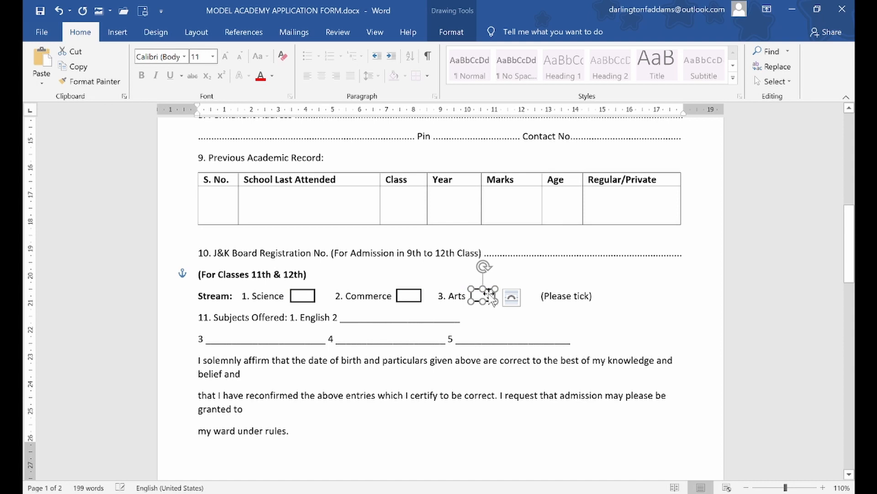
left_click_drag(489, 296, 488, 298)
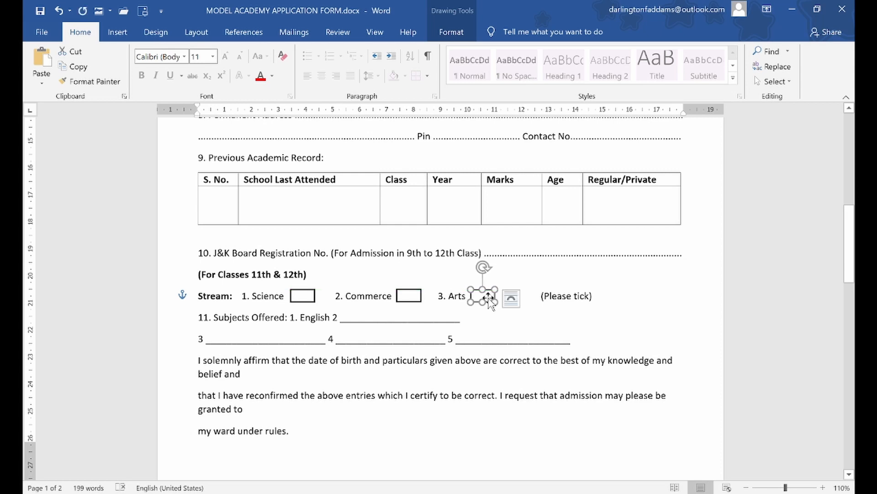
left_click(434, 317)
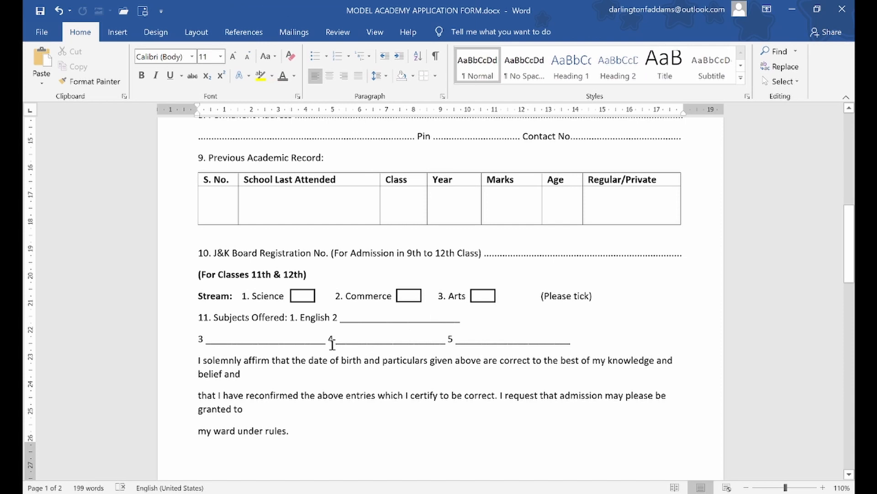
Nudge the tick boxes for "1. Science" and "3. Arts" slightly towards their labels and save the document
left_click(298, 301)
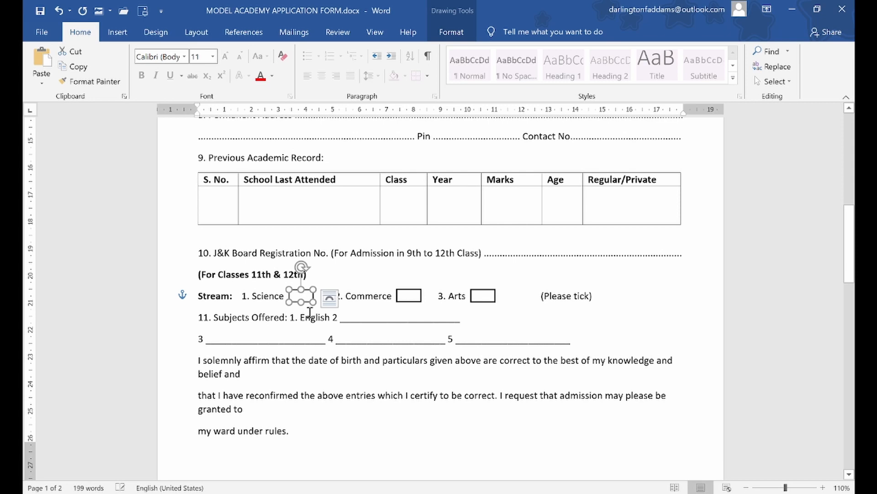
left_click(326, 320)
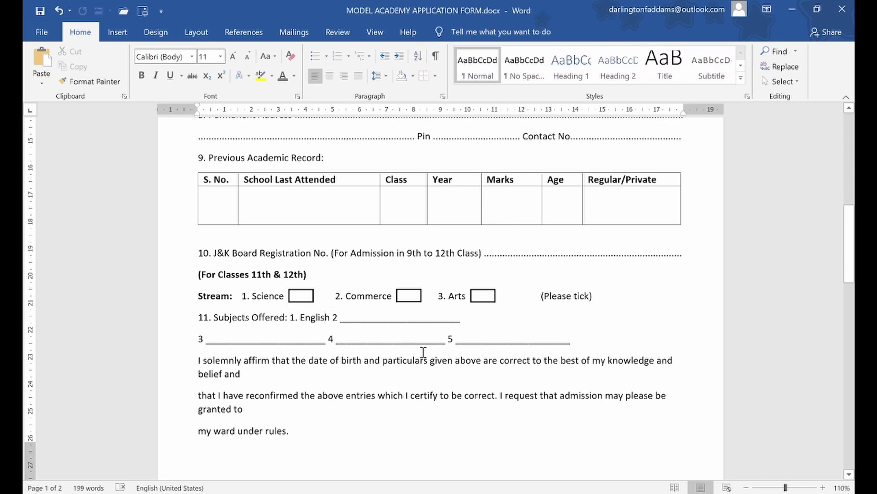
left_click(480, 300)
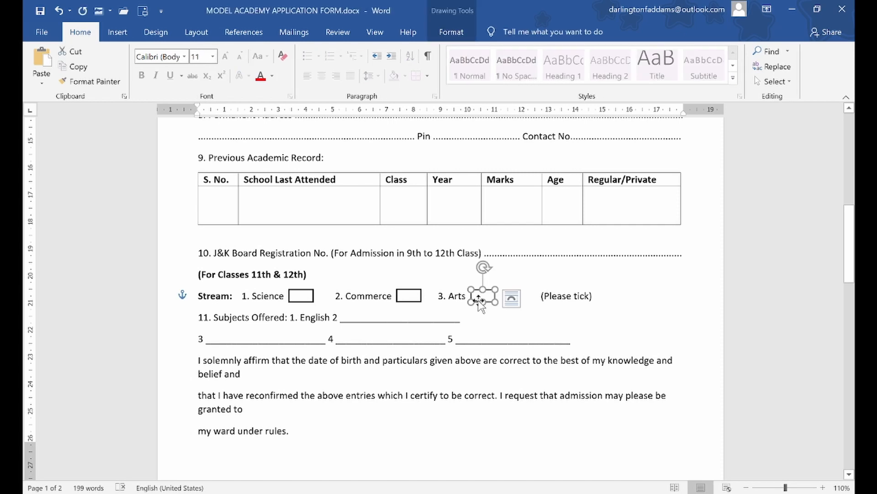
left_click(421, 336)
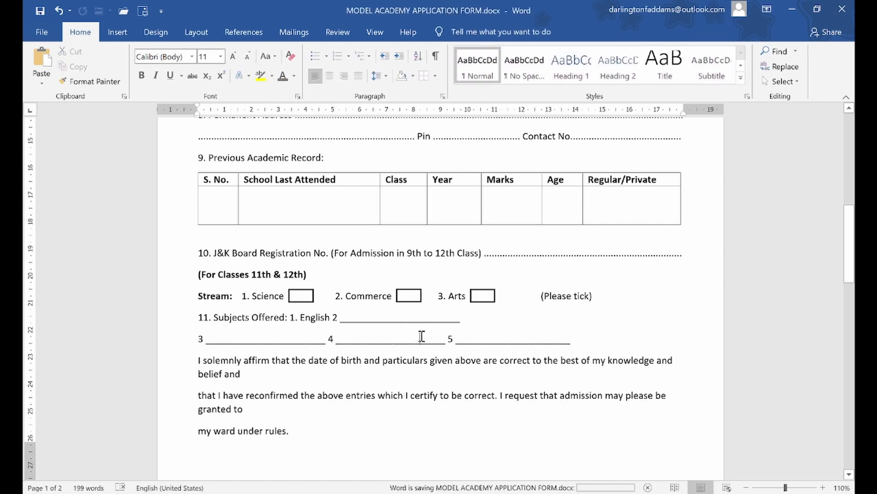
Compare item 11 with the PDF form, insert a tab space before "1. English" and make "English" bold
scroll(422, 337, "down", 1)
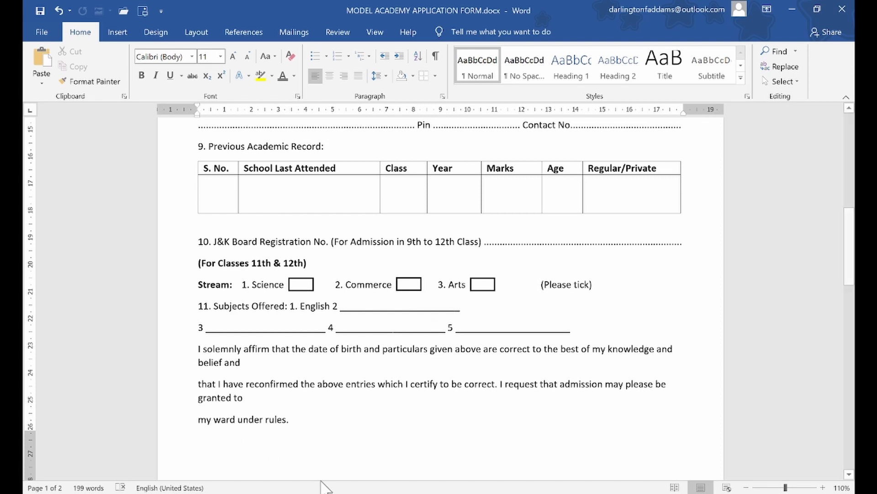
left_click(334, 493)
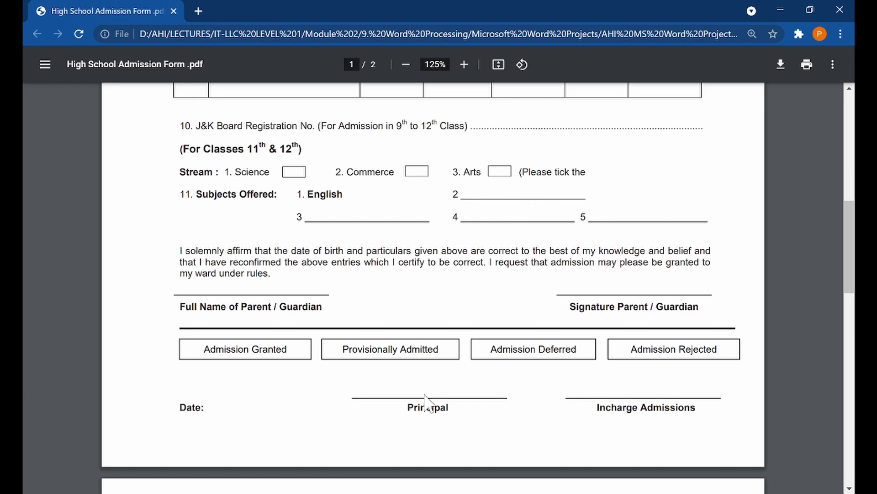
mouse_move(449, 492)
left_click(418, 471)
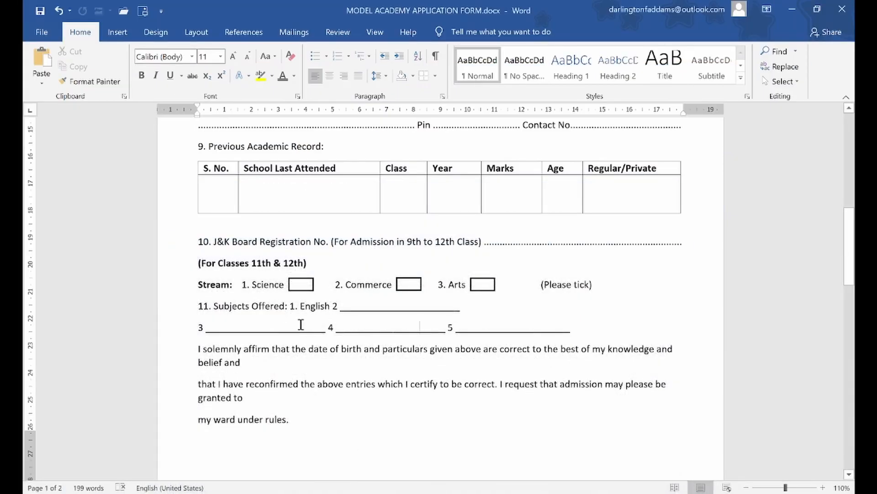
left_click(295, 306)
key("Tab")
double_click(325, 307)
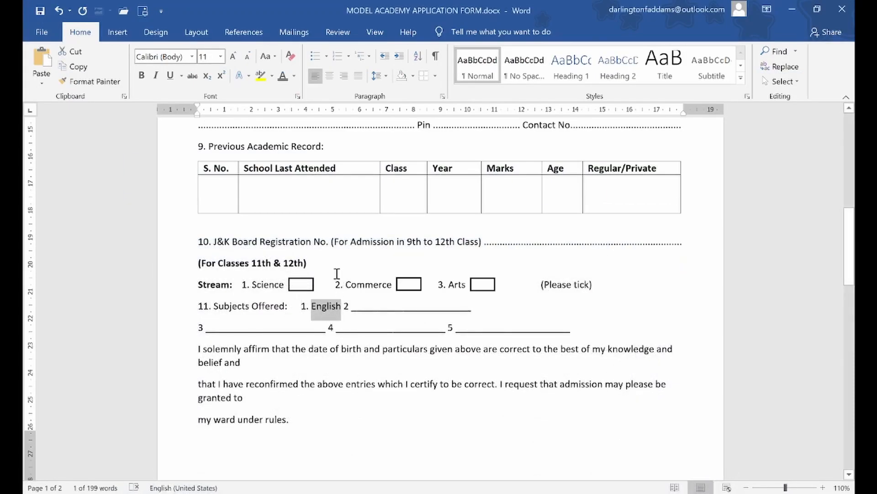
key("ctrl+b")
Move subject 2 and its blank two tab spaces away from "1. English", matching the PDF layout
left_click(352, 314)
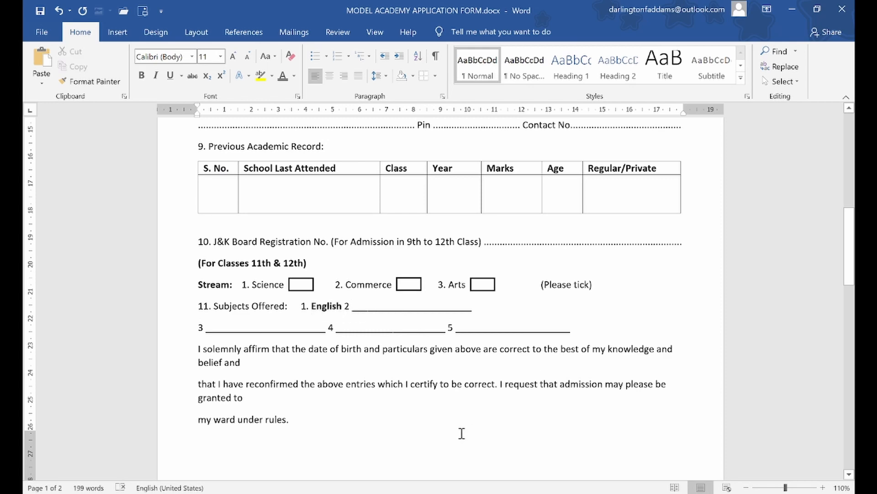
left_click(356, 461)
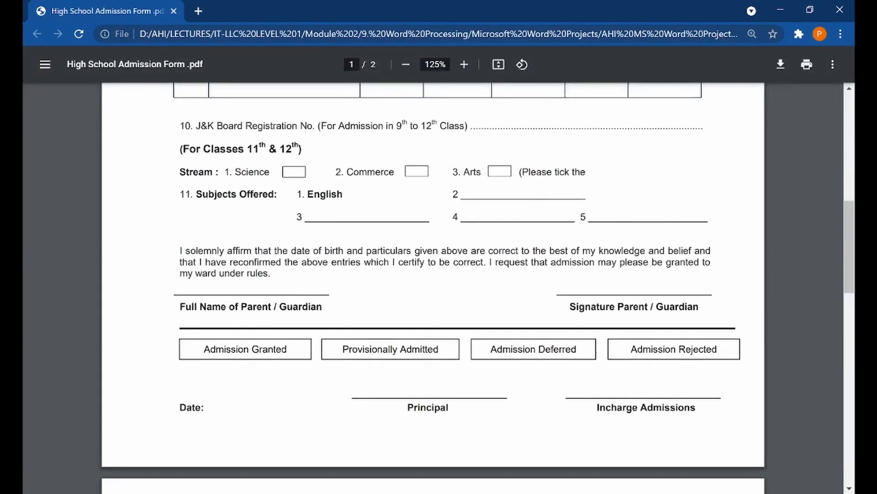
left_click(361, 492)
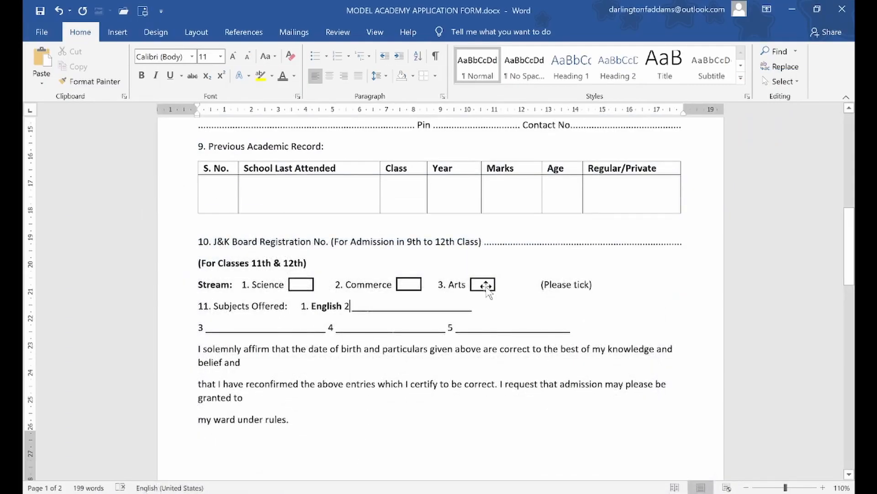
key("Tab")
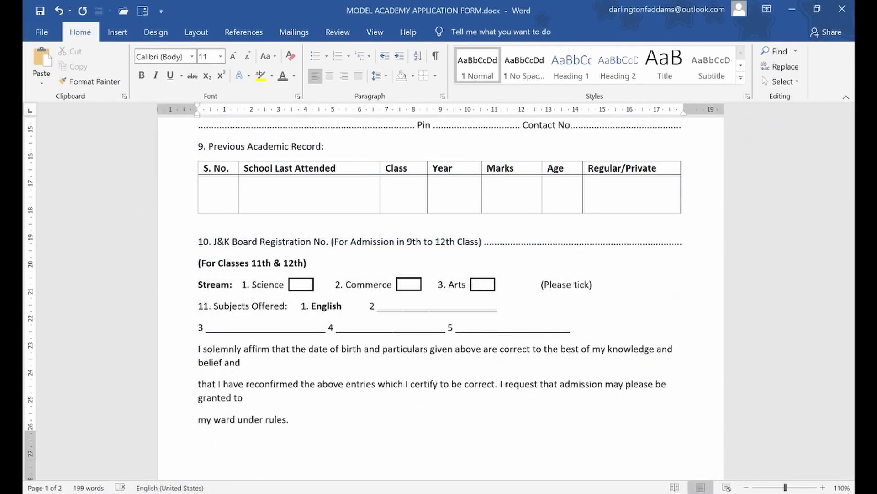
key("Tab")
left_click(374, 492)
left_click(375, 491)
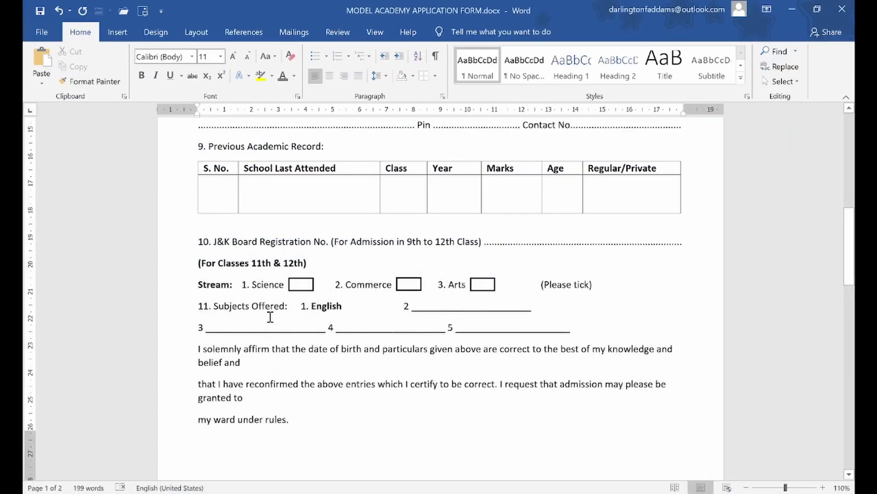
Indent the line holding subjects 3, 4 and 5 so that "3" lines up under "1. English"
left_click(199, 328)
key("Tab")
key("Tab")
key("Tab")
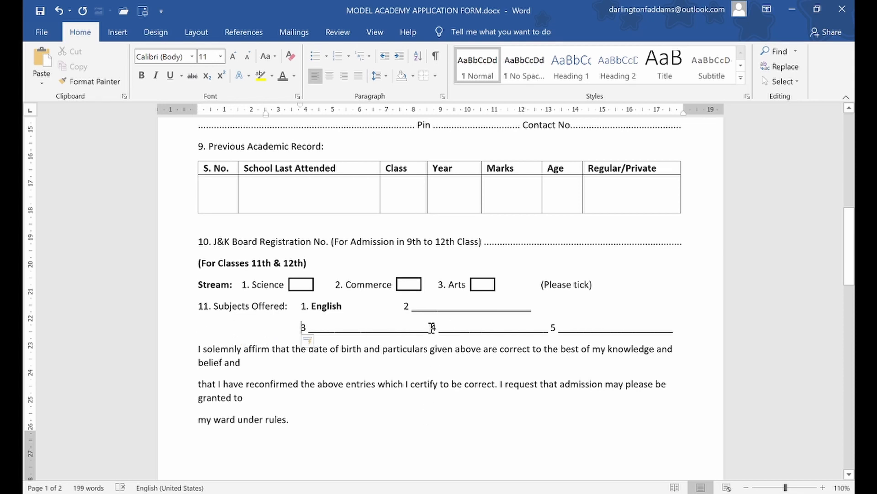
Check the subject spacing against the PDF and shorten the blank after subject 3 by a few underscores
left_click(364, 492)
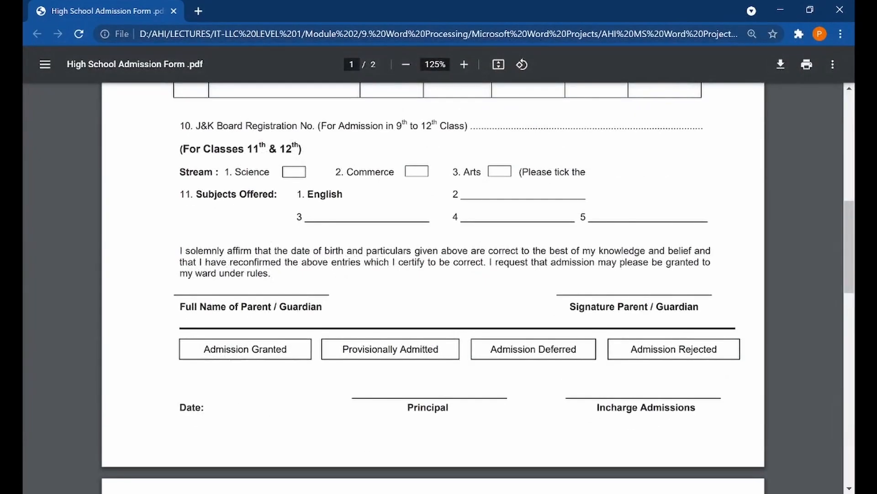
left_click(342, 492)
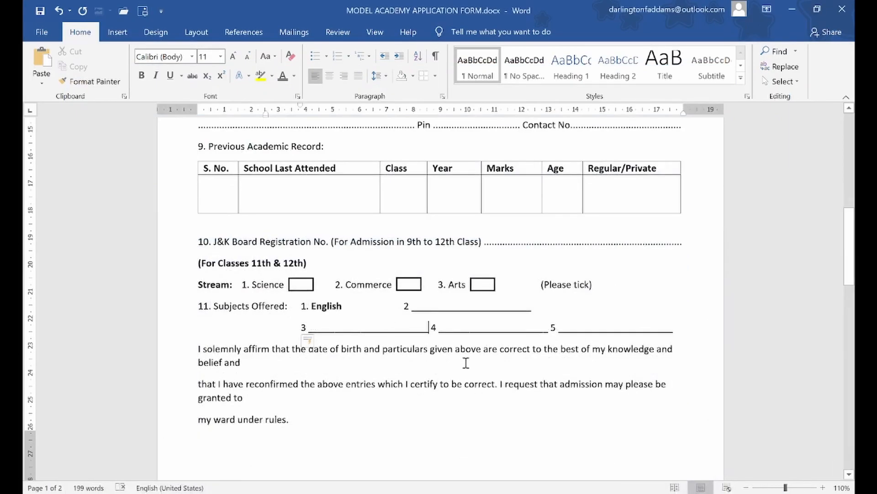
key("BackSpace")
key("BackSpace")
key("BackSpace")
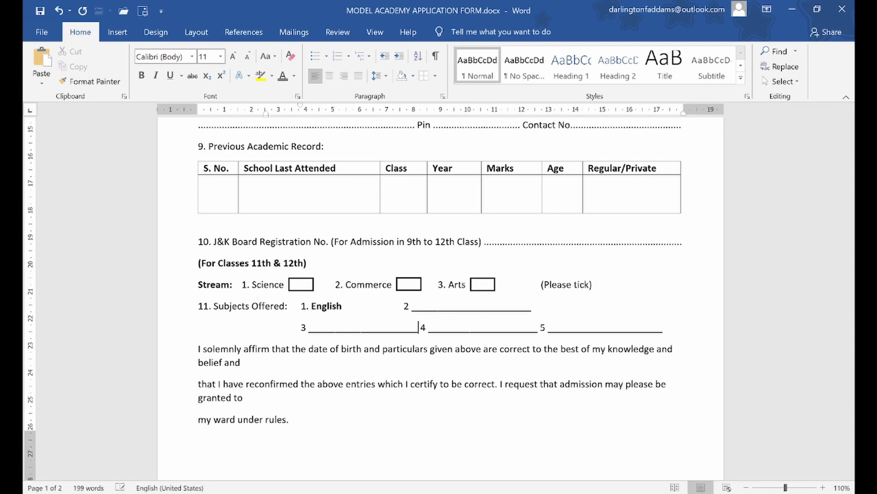
Replace the blank after subject 2 with a newly typed line of underscores
double_click(457, 307)
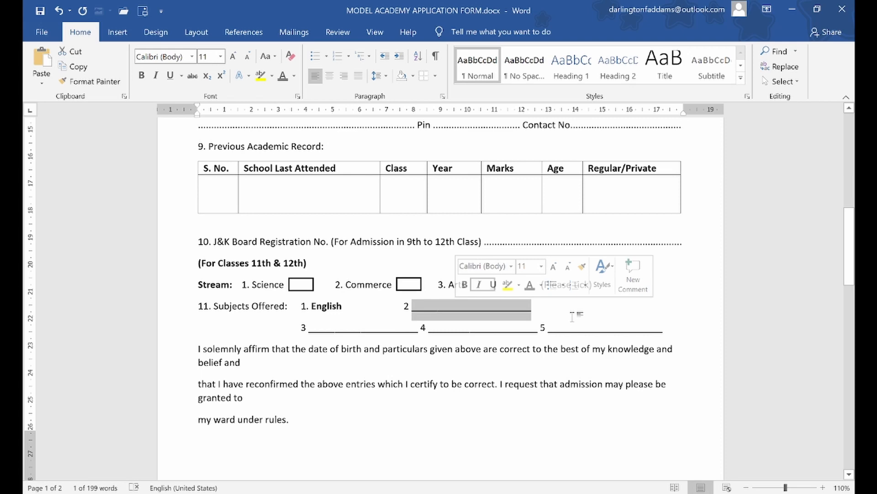
key("BackSpace")
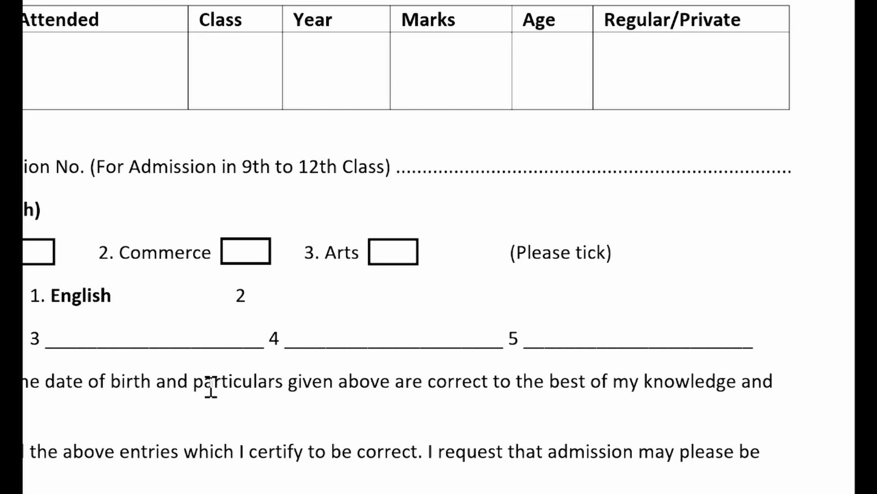
type("________")
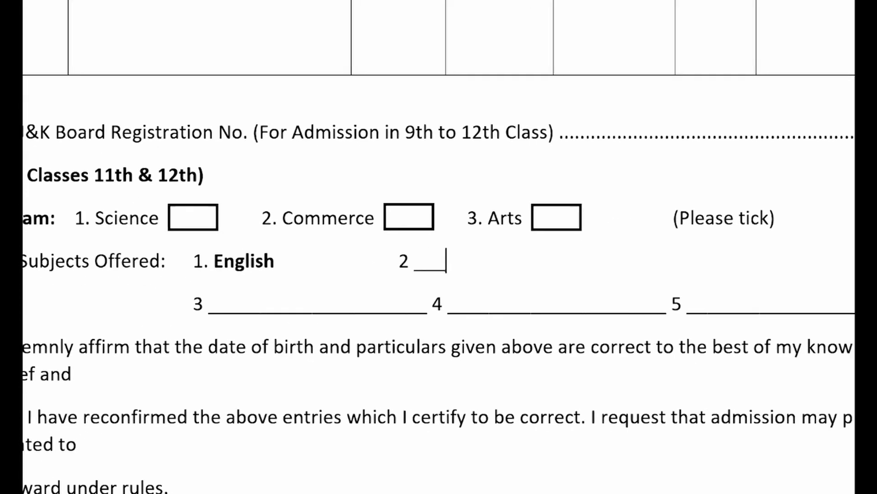
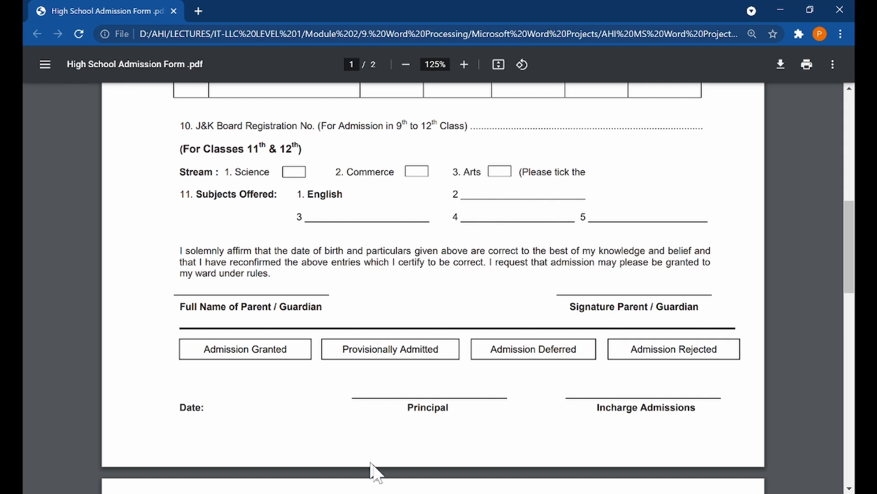
Return to the Word document and join the broken "I solemnly affirm" declaration lines into a single paragraph
key("alt+Tab")
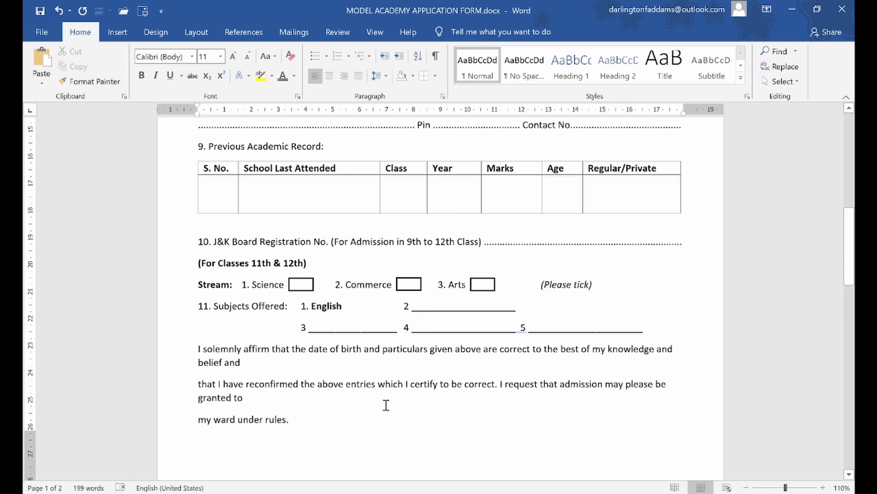
left_click(198, 384)
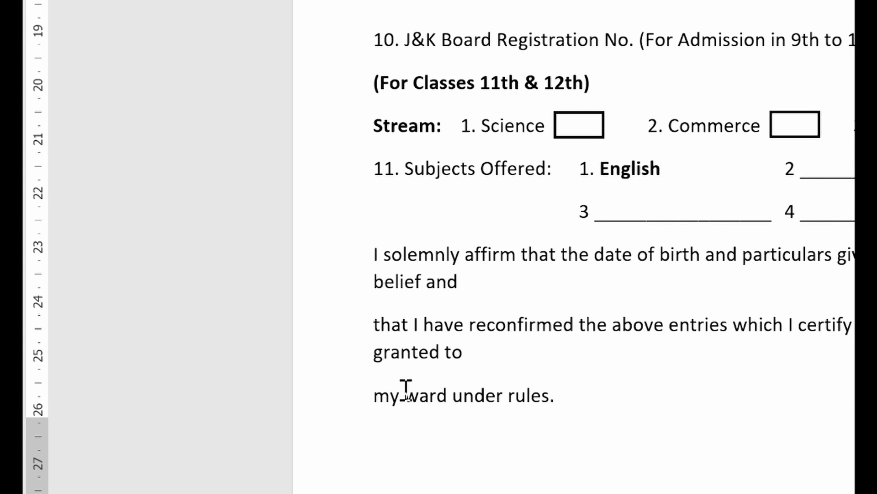
key("BackSpace")
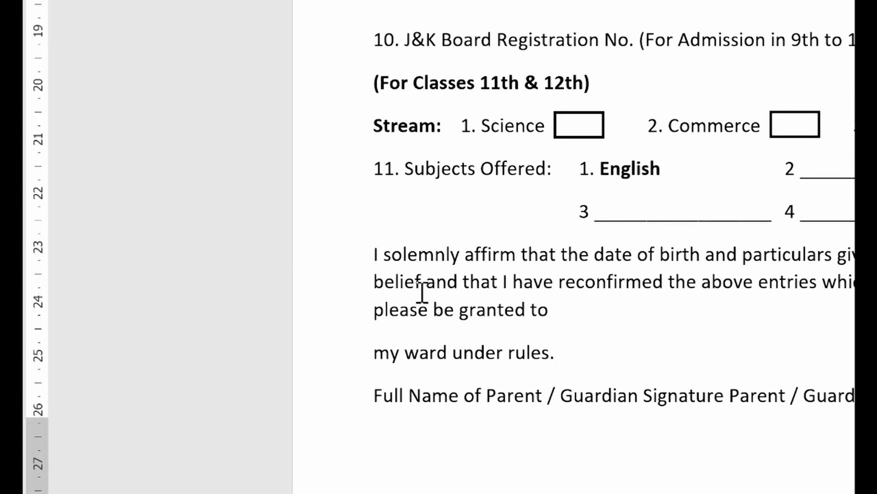
left_click(346, 348)
key("BackSpace")
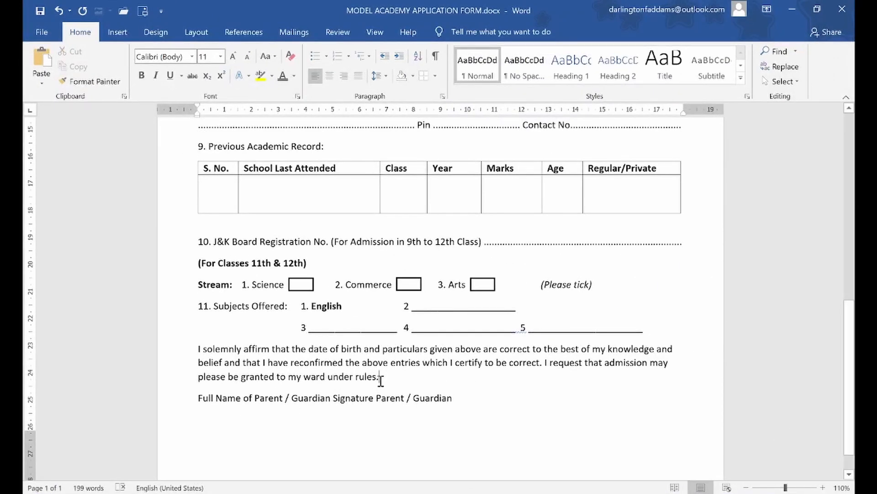
Add two empty lines after the declaration and reduce the bottom page margin so the parent/guardian labels fit on page 1
left_click(381, 378)
key("Return")
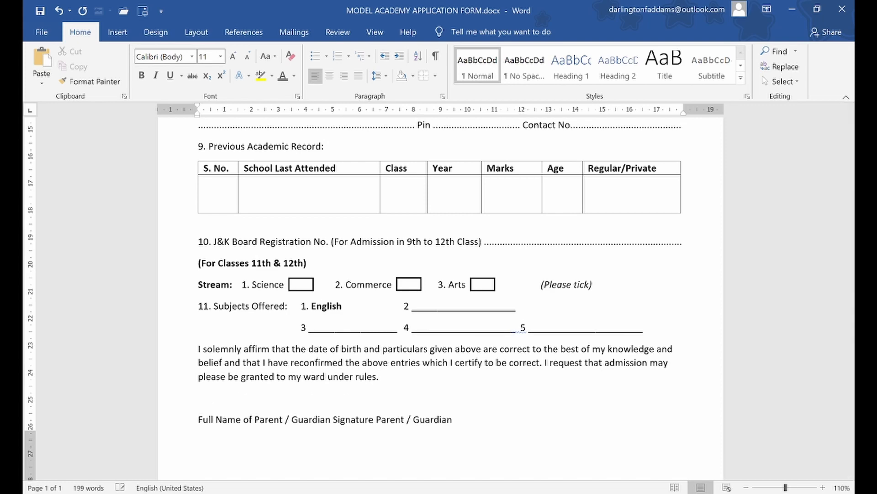
left_click(357, 492)
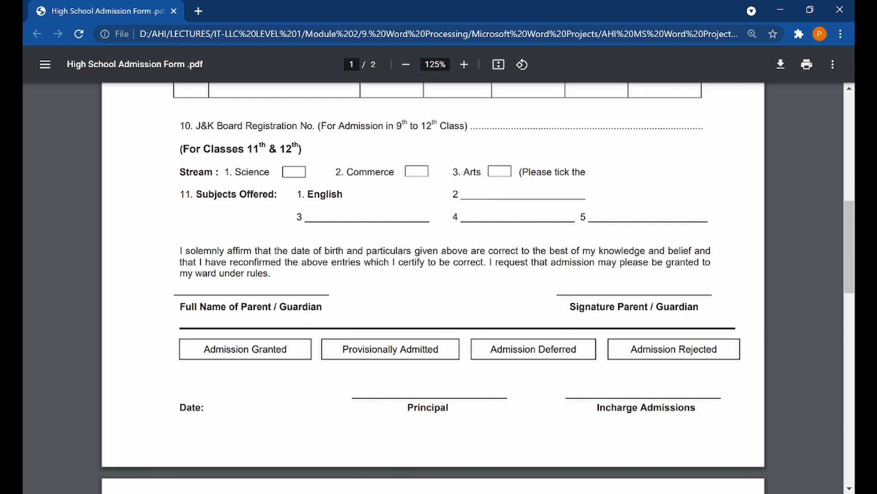
left_click(398, 493)
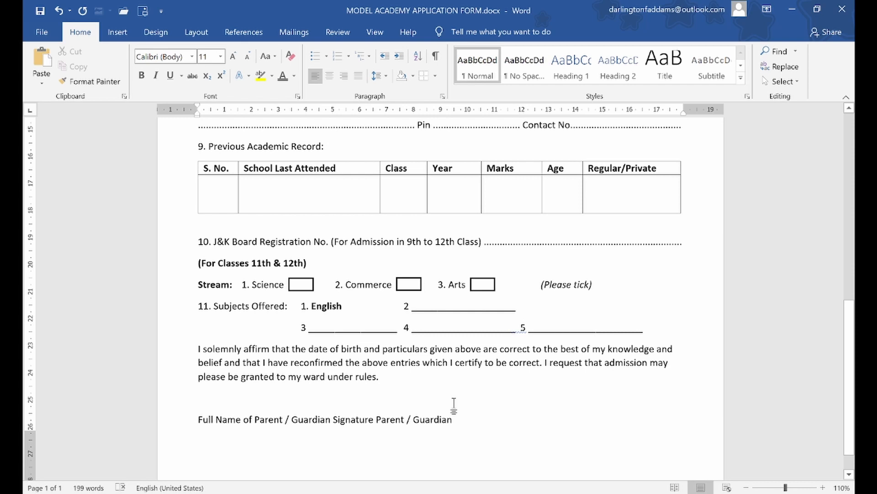
key("Return")
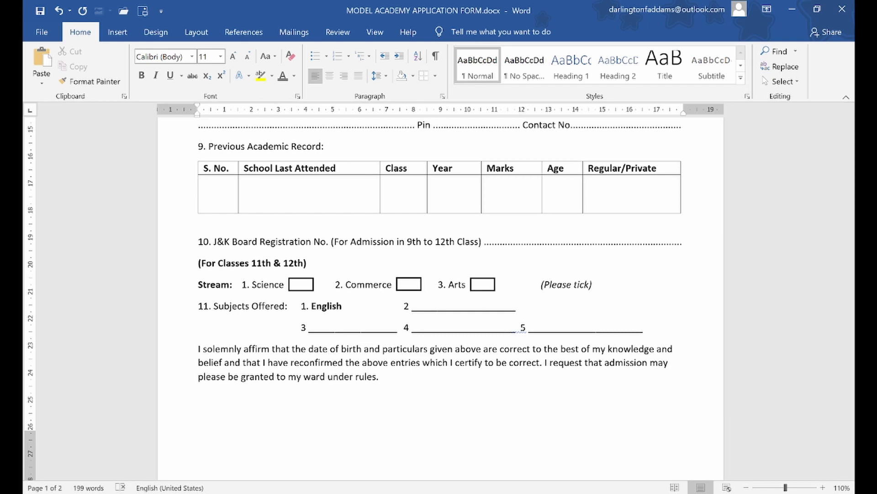
scroll(303, 408, "down", 3)
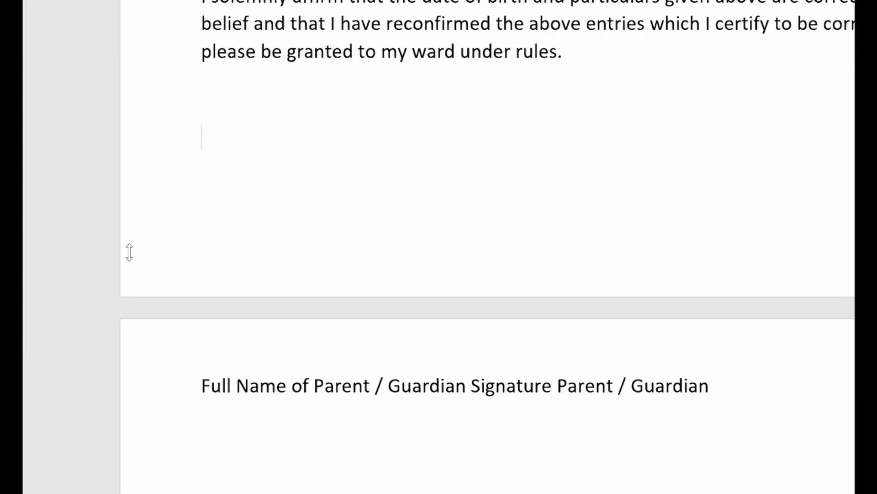
left_click_drag(34, 157, 37, 243)
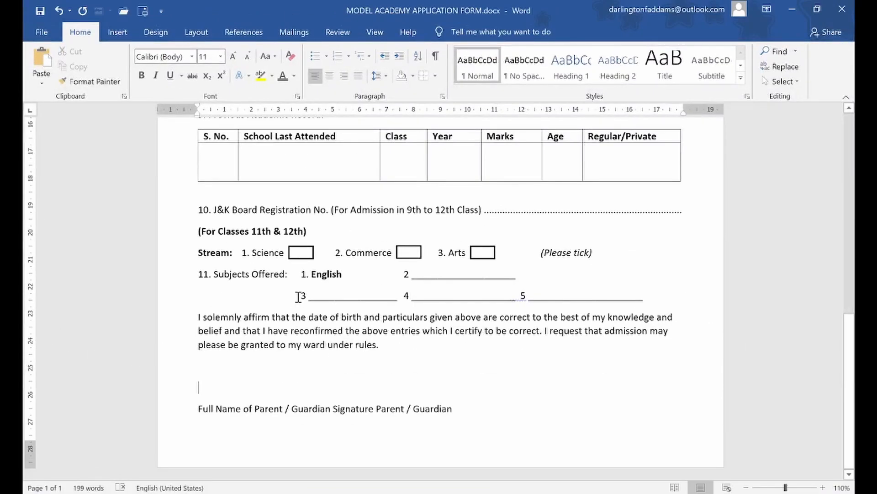
Draw a signature line of underscores in the empty paragraph above "Full Name of Parent / Guardian"
left_click(201, 387)
type("_____")
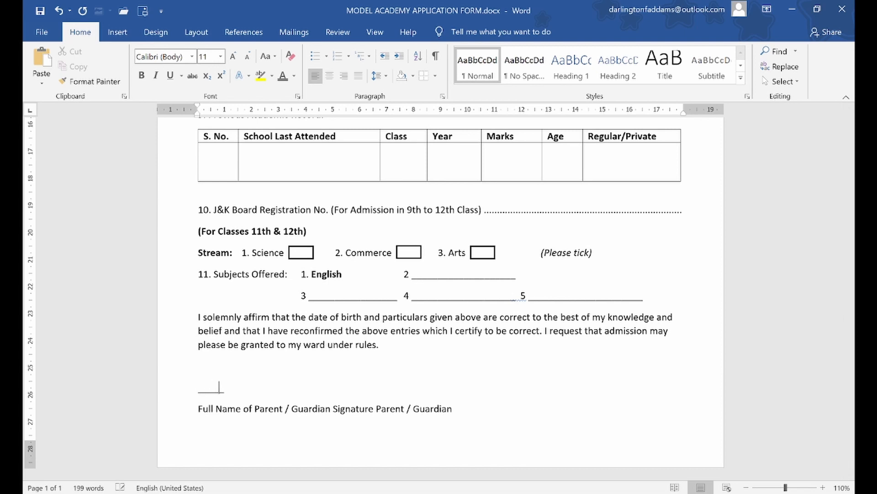
type("____________ 4 ___")
type("_________________________________")
Copy the signature line and paste a second one after several tab spaces in the same paragraph
key("shift+Home")
key("Down")
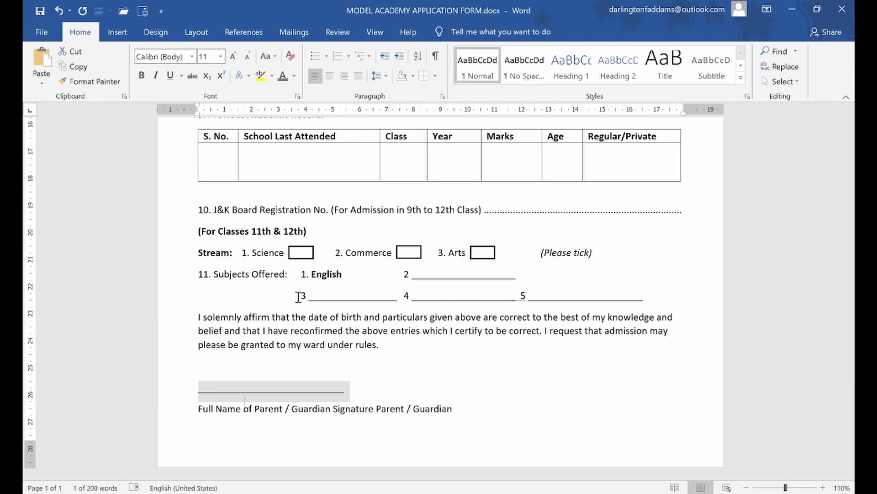
key("Tab")
key("Tab")
key("Tab")
key("Tab")
key("Tab")
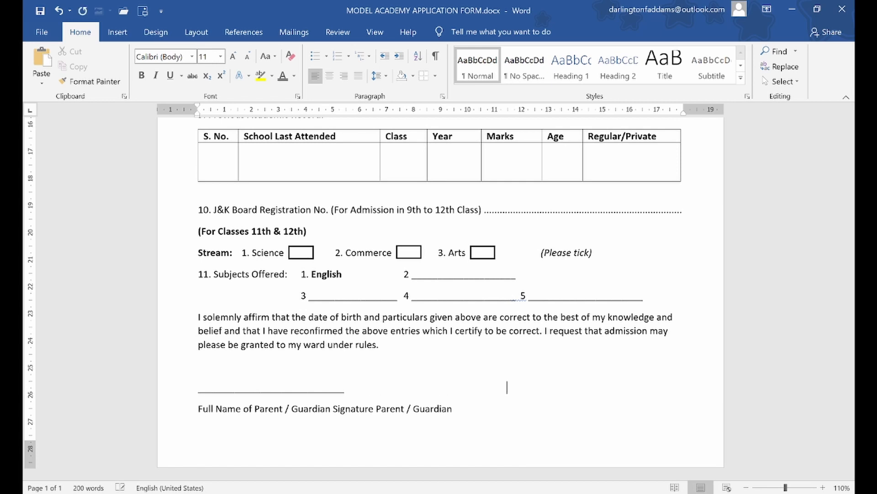
key("ctrl+v")
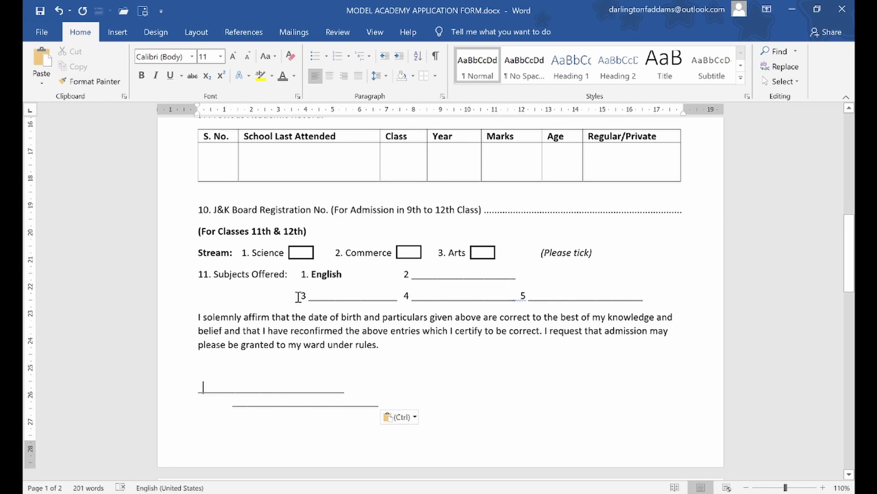
Shorten both signature lines so that they fit on one line, with the second ending at the right margin
key("BackSpace")
key("Right")
key("Right")
key("Right")
key("BackSpace")
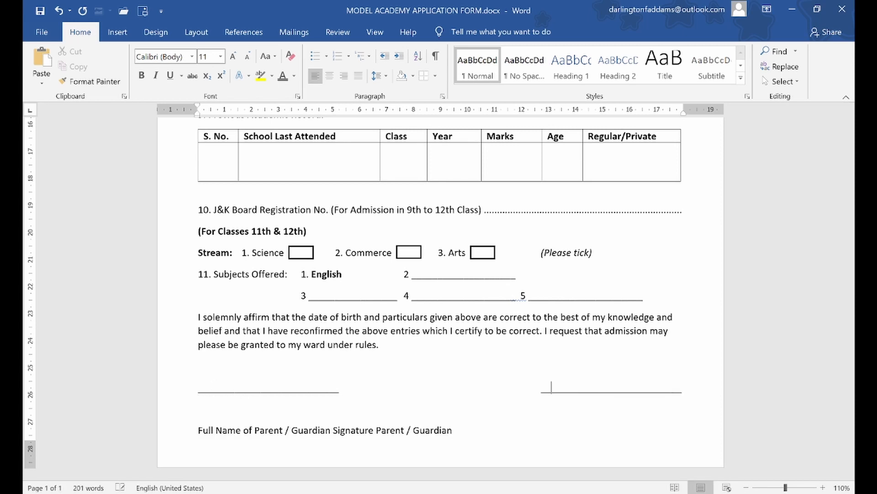
Remove the empty line above the parent/guardian labels and tab "Signature Parent / Guardian" across to sit under the second signature line
left_click(200, 429)
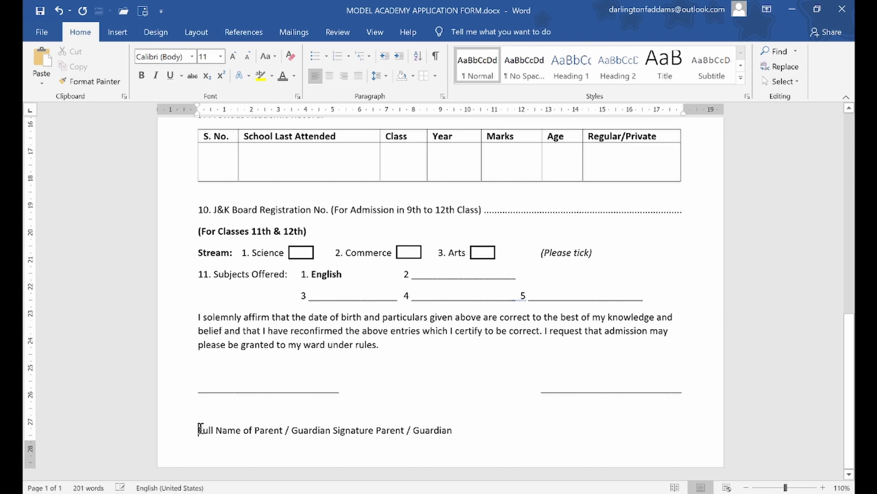
key("BackSpace")
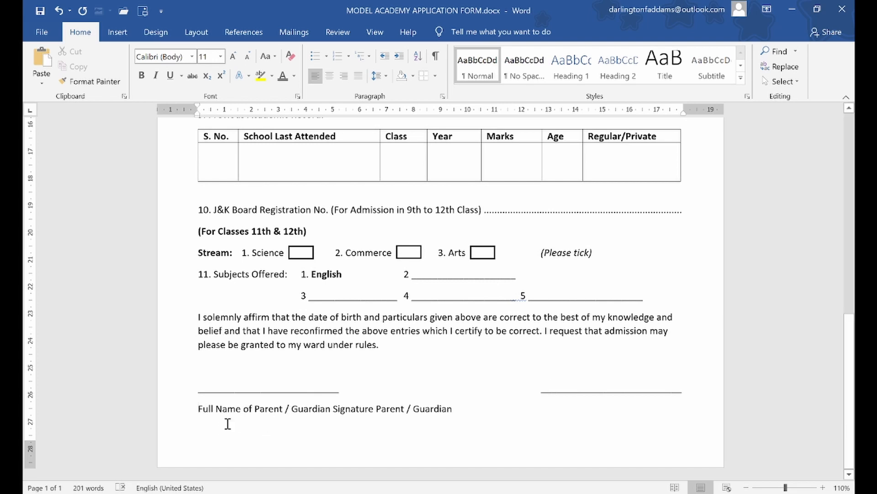
left_click(333, 413)
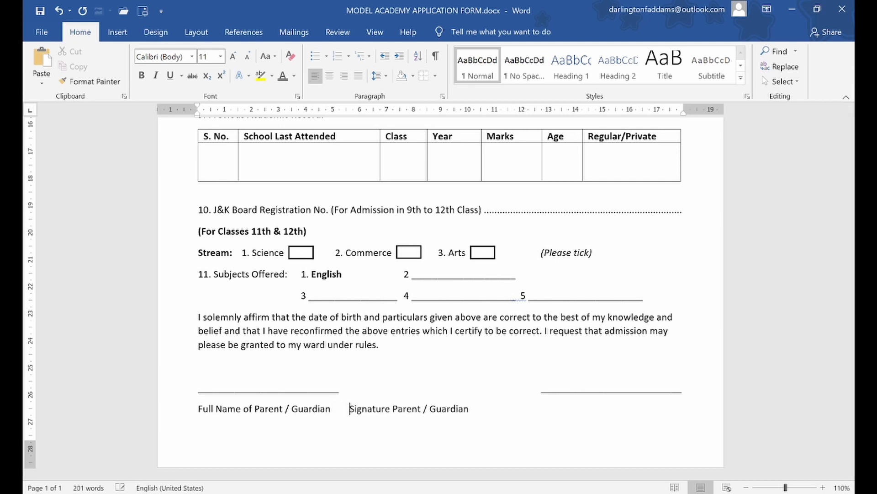
key("BackSpace")
key("BackSpace")
key("BackSpace")
key("BackSpace")
key("BackSpace")
key("BackSpace")
key("BackSpace")
key("BackSpace")
key("BackSpace")
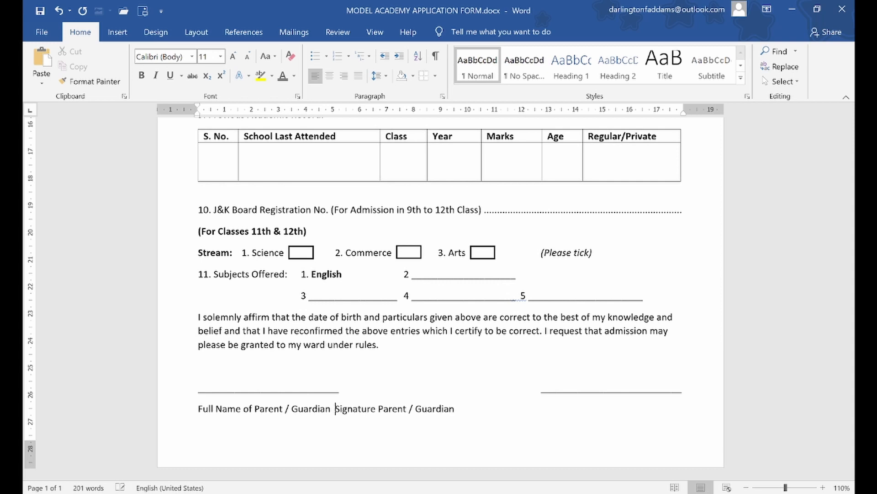
key("Tab")
key("Tab")
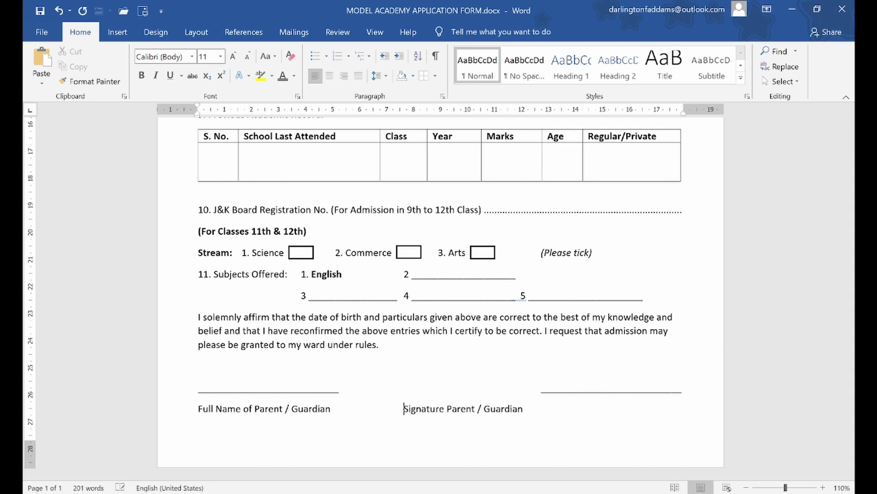
key("Tab")
key("Tab")
key("Tab")
key("Tab")
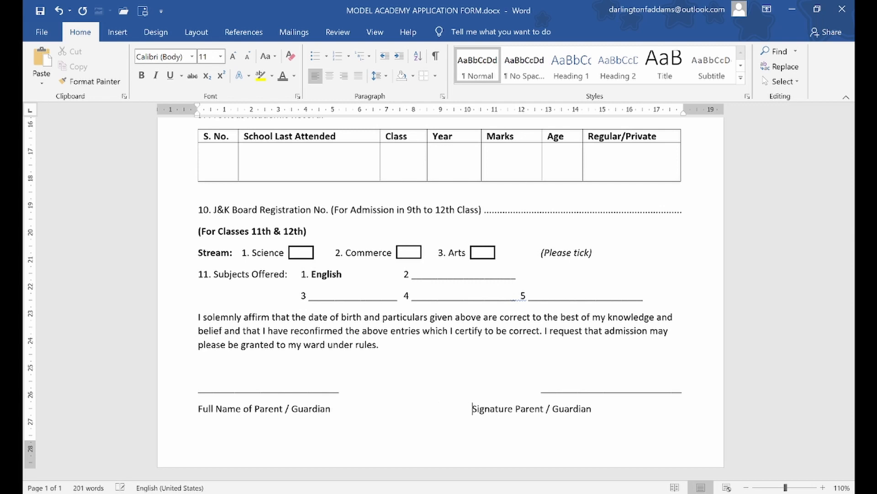
key("alt+Tab")
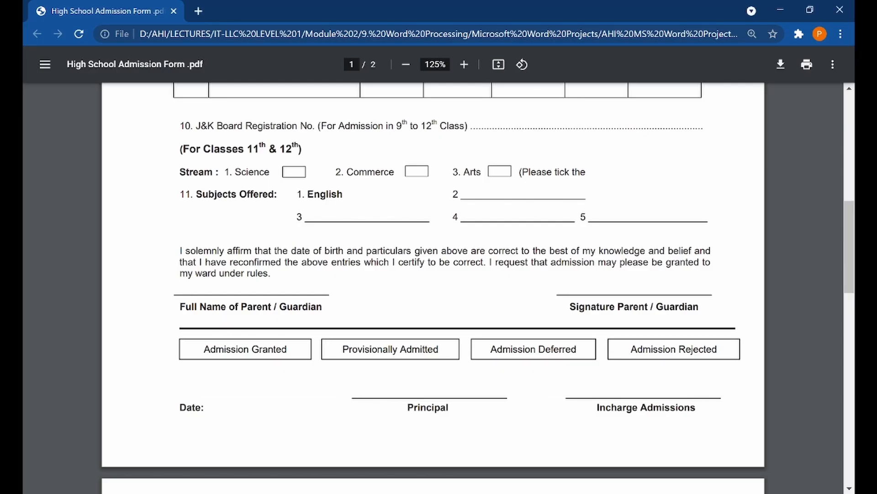
key("alt+Tab")
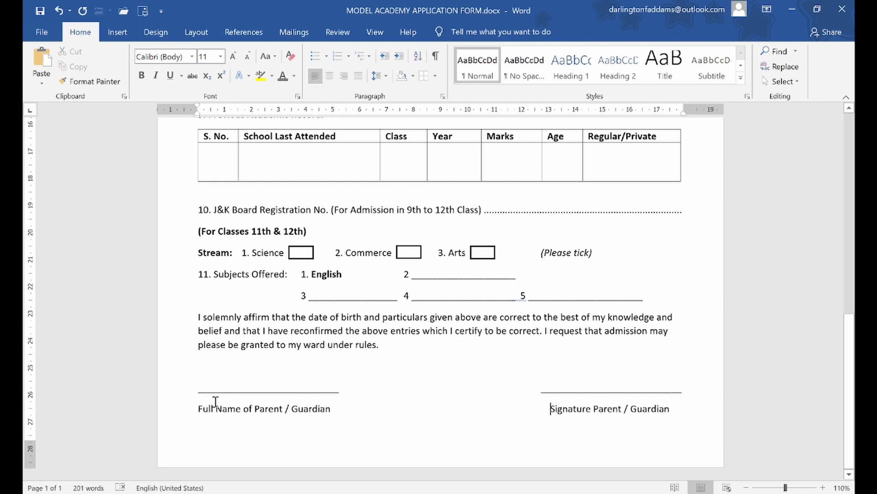
Indent "Full Name of Parent / Guardian" by one space and pull "Signature Parent / Guardian" back onto the same line, under its signature line
left_click(199, 408)
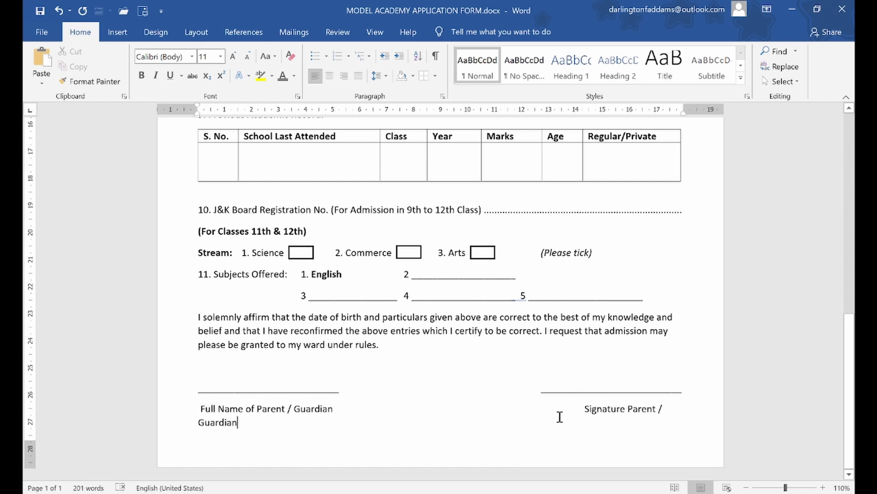
left_click(589, 408)
key("BackSpace")
key("BackSpace")
key("BackSpace")
key("BackSpace")
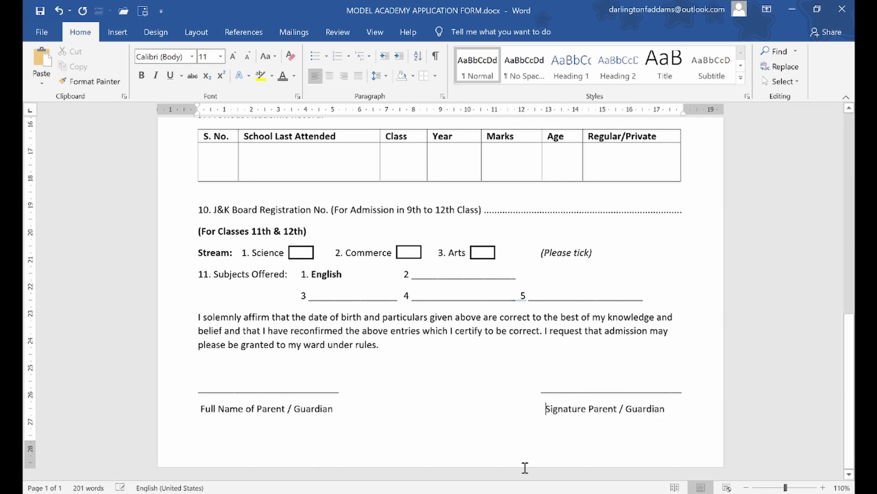
Make the "Full Name of Parent / Guardian" and "Signature Parent / Guardian" labels bold, as in the PDF
key("alt+Tab")
key("alt+Tab")
left_click(165, 415)
left_click(173, 390)
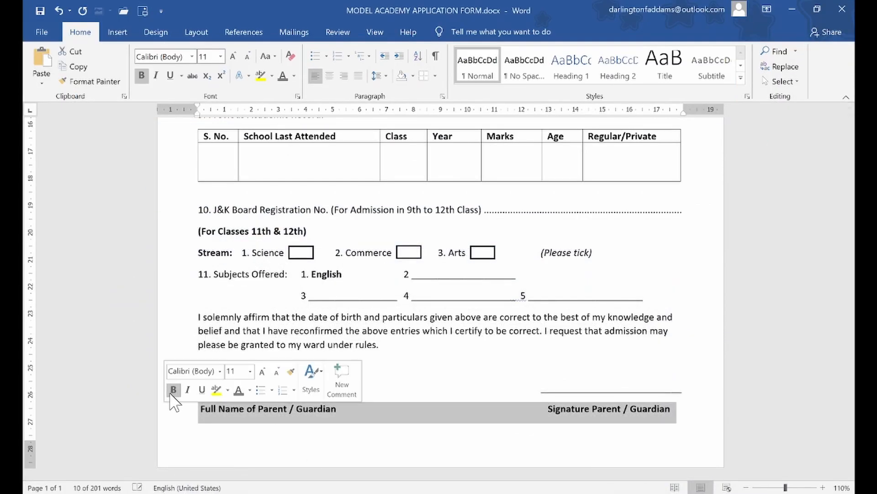
left_click(249, 423)
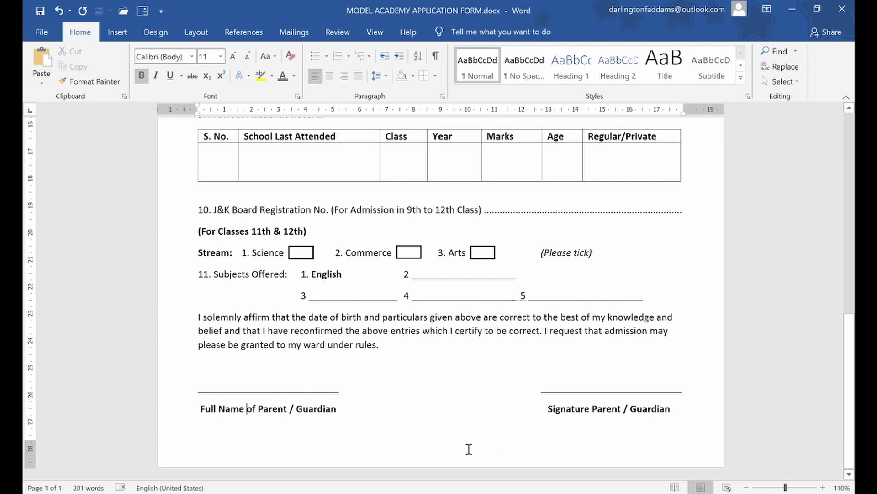
Compare the signature lines with the PDF and remove the space after their paragraph so the labels sit closer
left_click(158, 392)
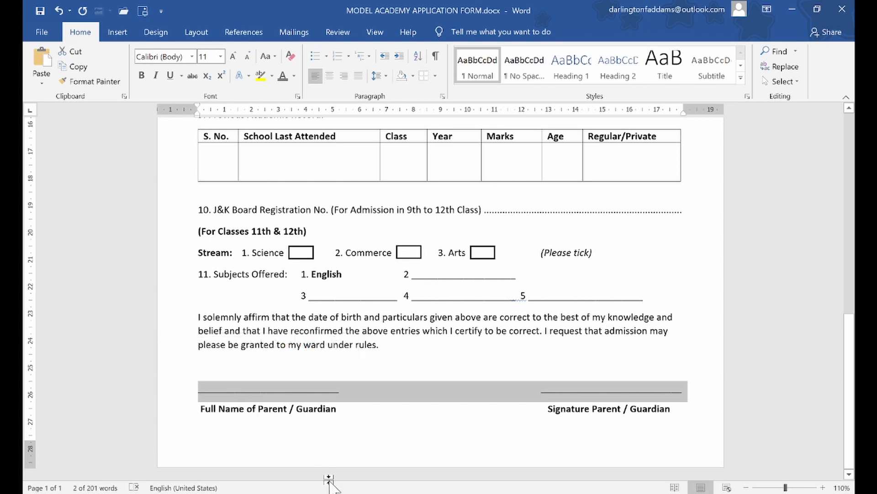
key("alt+Tab")
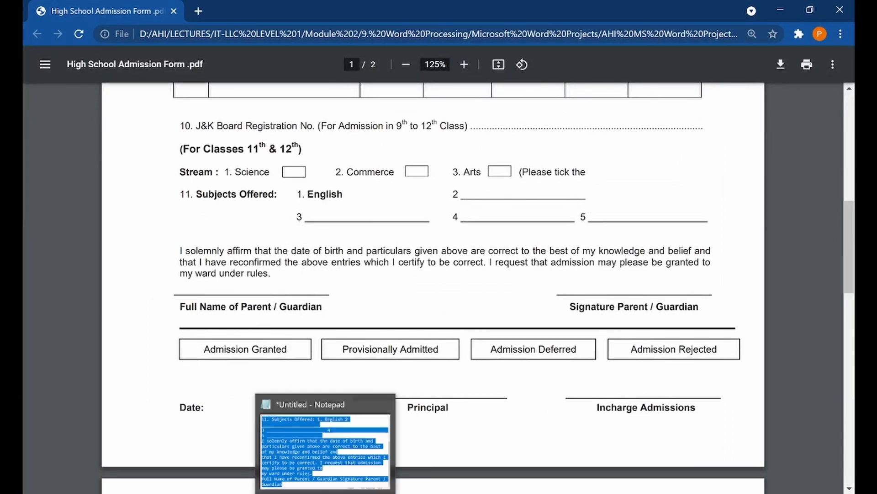
left_click(451, 493)
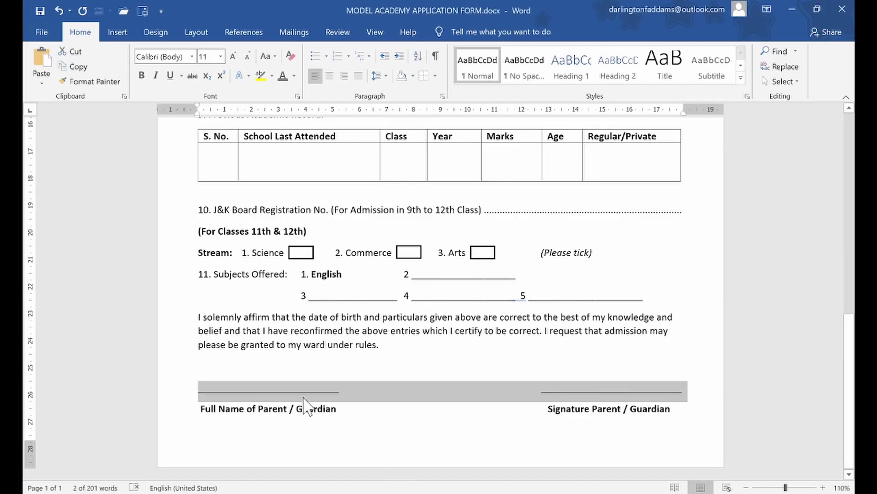
left_click(386, 75)
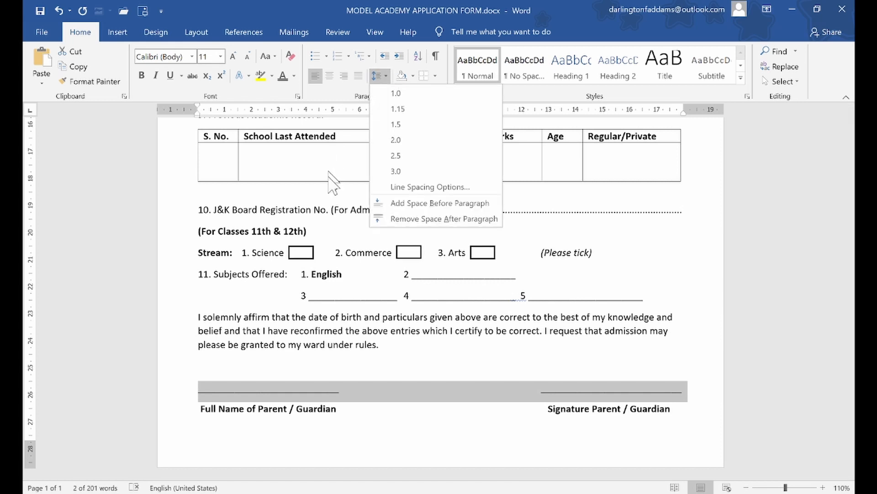
left_click(404, 219)
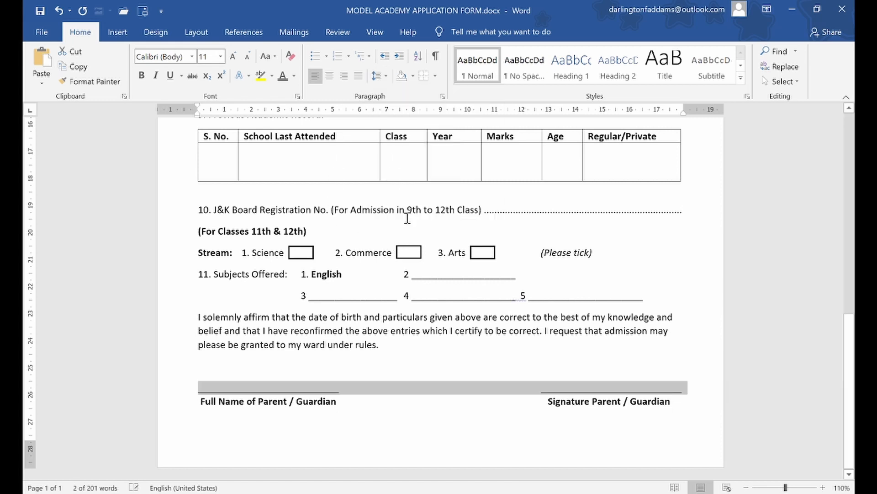
Remove the space after the "I solemnly affirm" declaration paragraph to bring the signature lines closer to it
left_click(386, 277)
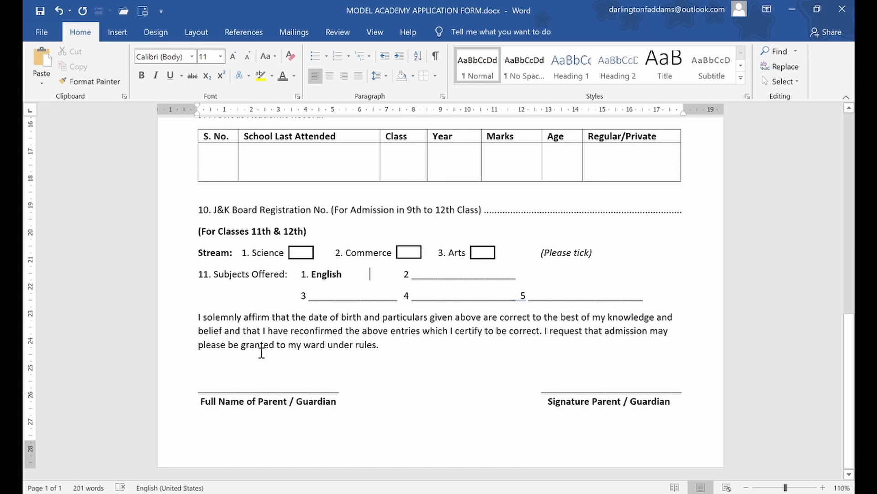
left_click(186, 357)
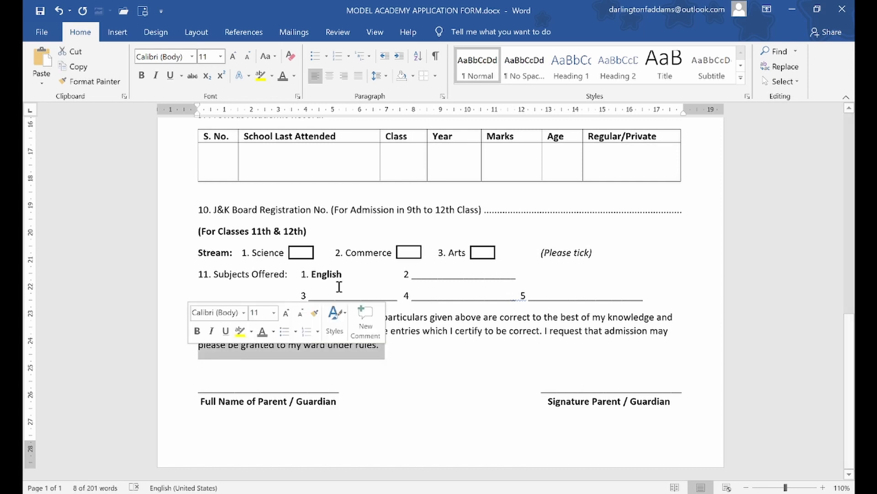
left_click(213, 370)
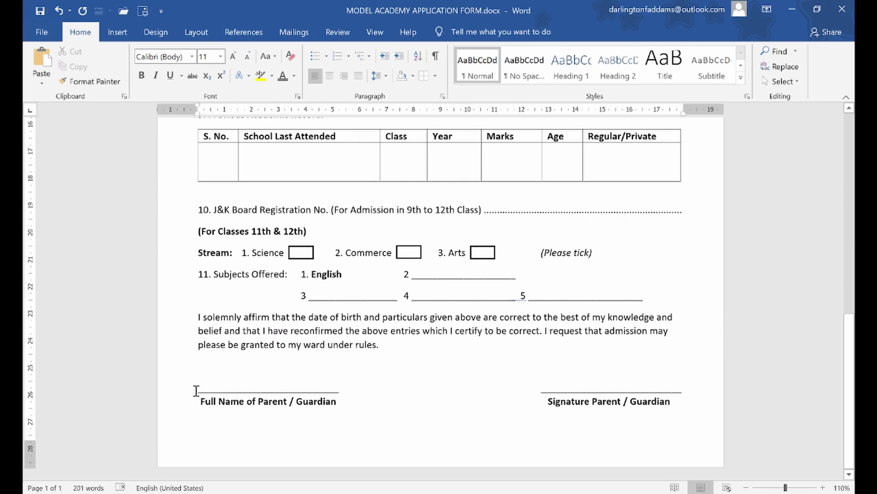
left_click(171, 358)
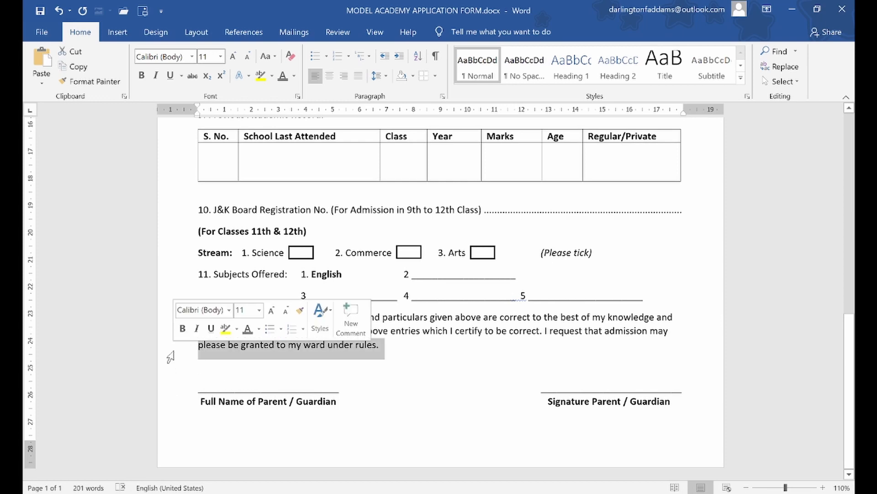
left_click(378, 76)
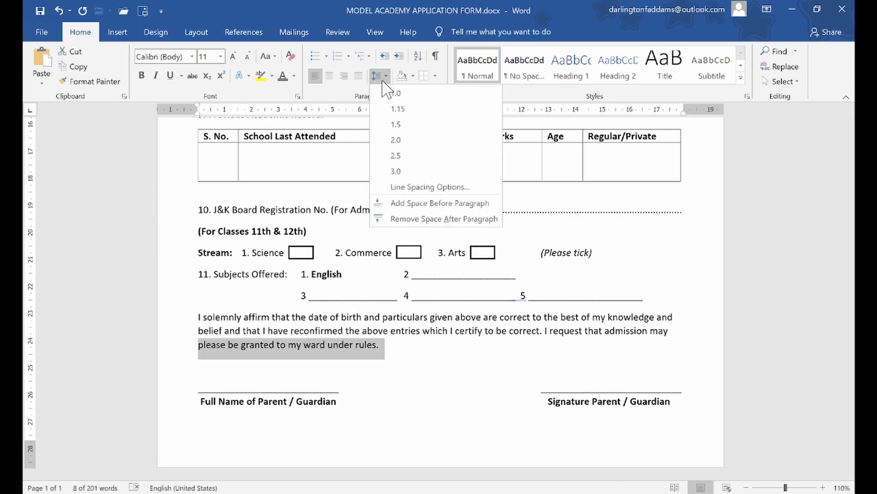
left_click(396, 219)
left_click(317, 345)
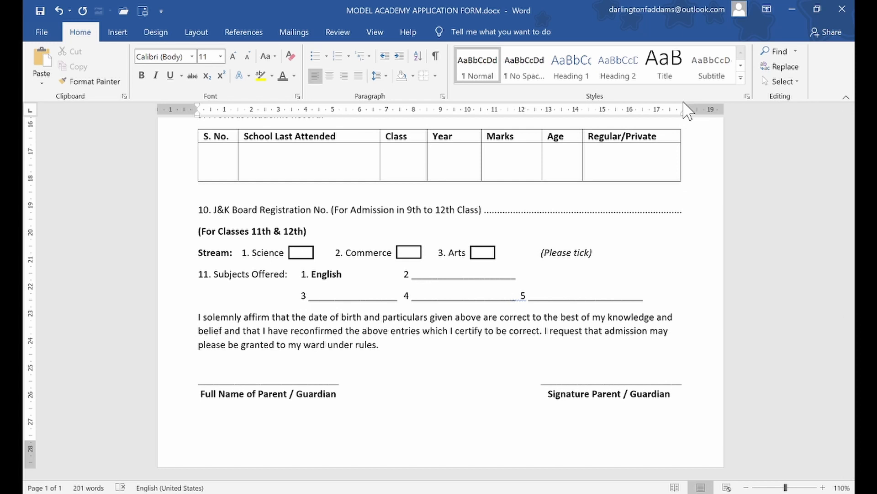
Widen the Age column of the Previous Academic Record table slightly, shifting the Regular/Private column outward
left_click_drag(684, 109, 686, 120)
left_click(611, 139)
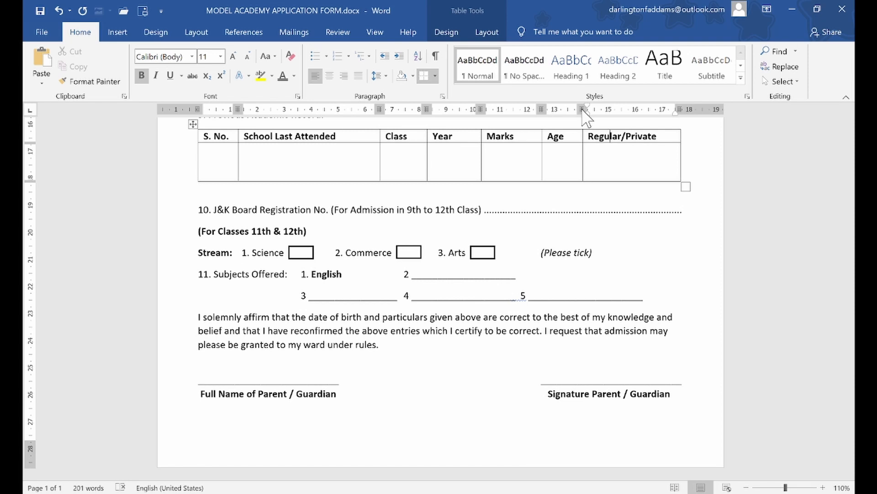
left_click_drag(582, 108, 590, 109)
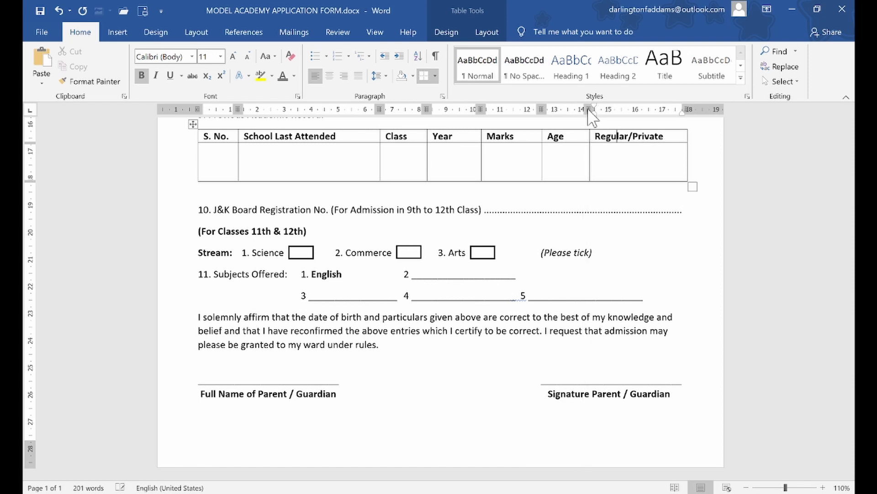
left_click(613, 293)
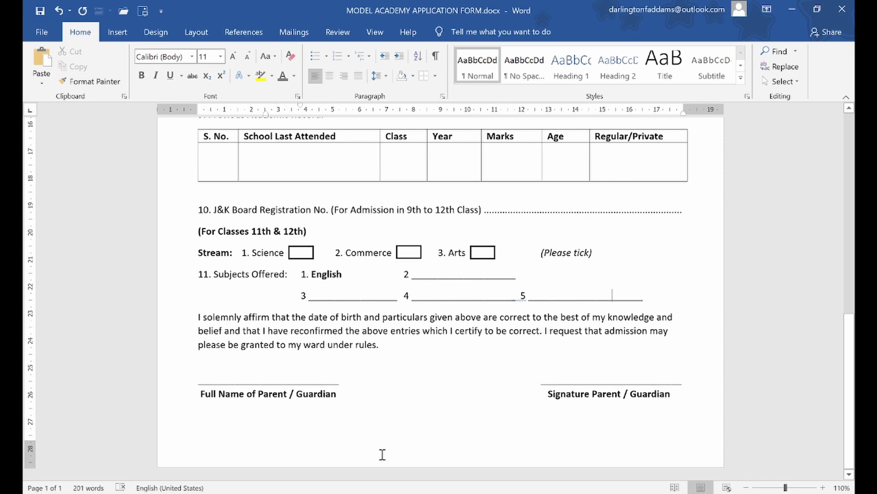
Check the form against the PDF and remove the space after the empty paragraph below the Previous Academic Record table
left_click(358, 493)
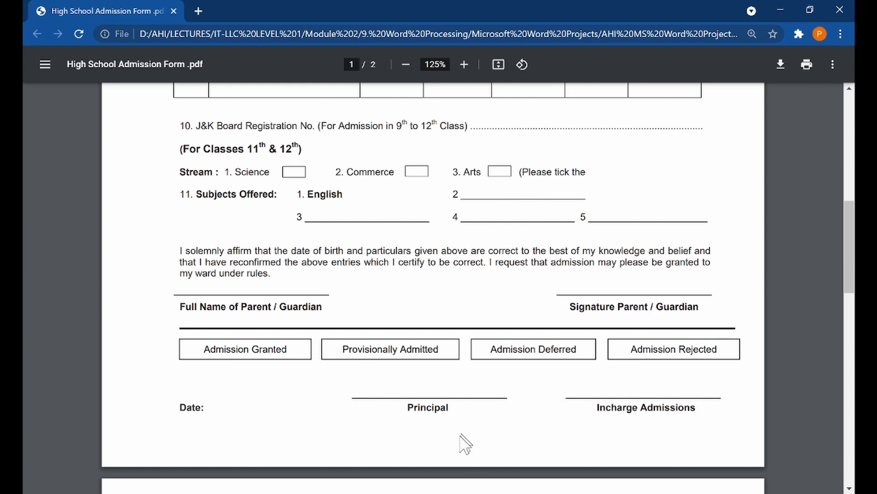
left_click(448, 493)
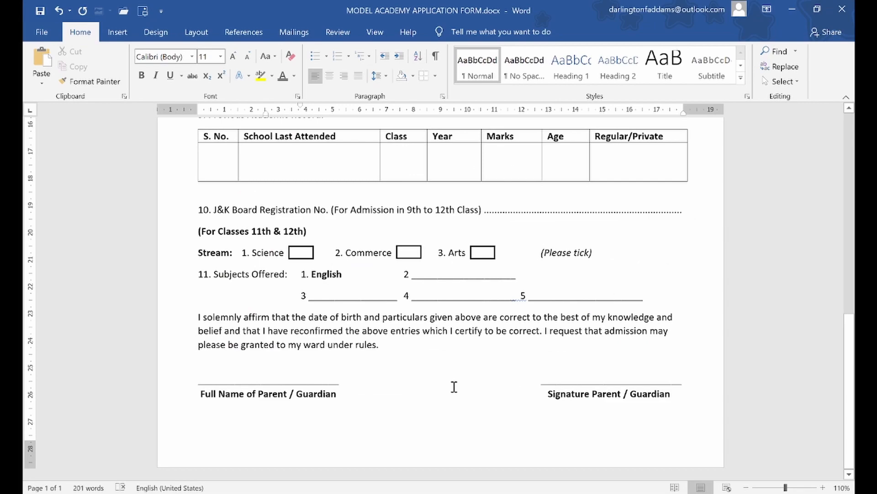
scroll(454, 387, "up", 3)
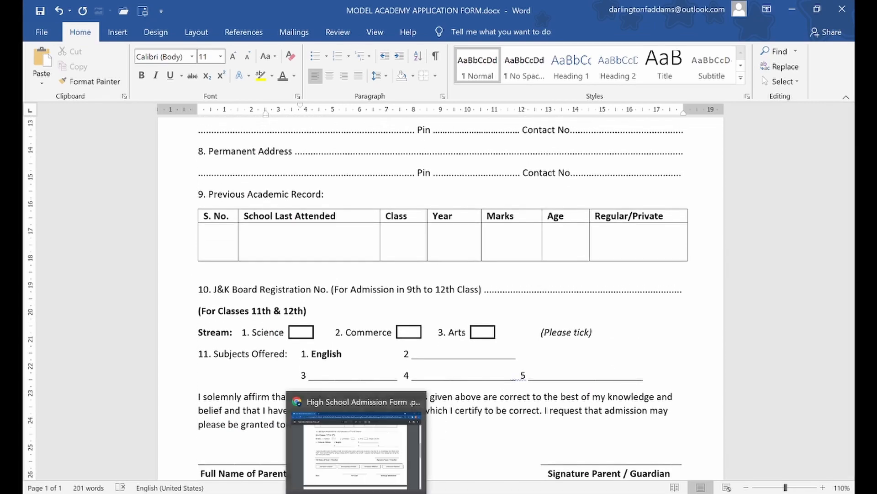
left_click(357, 475)
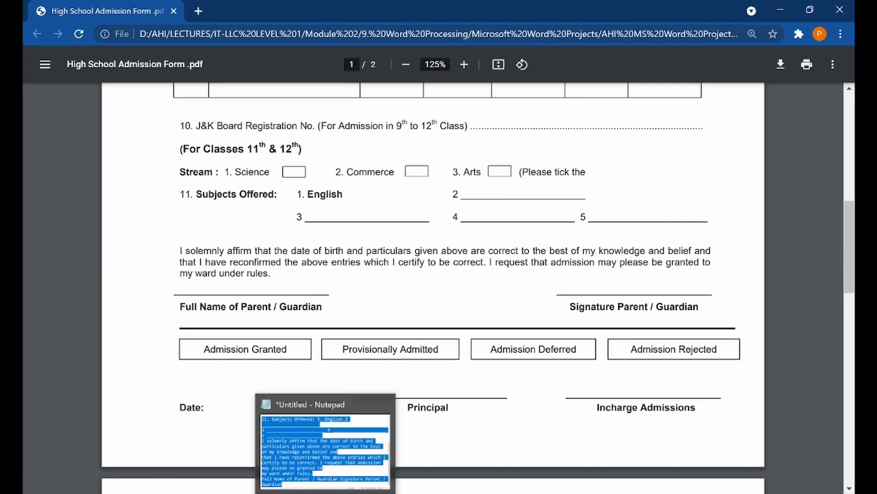
left_click(327, 441)
scroll(367, 321, "up", 2)
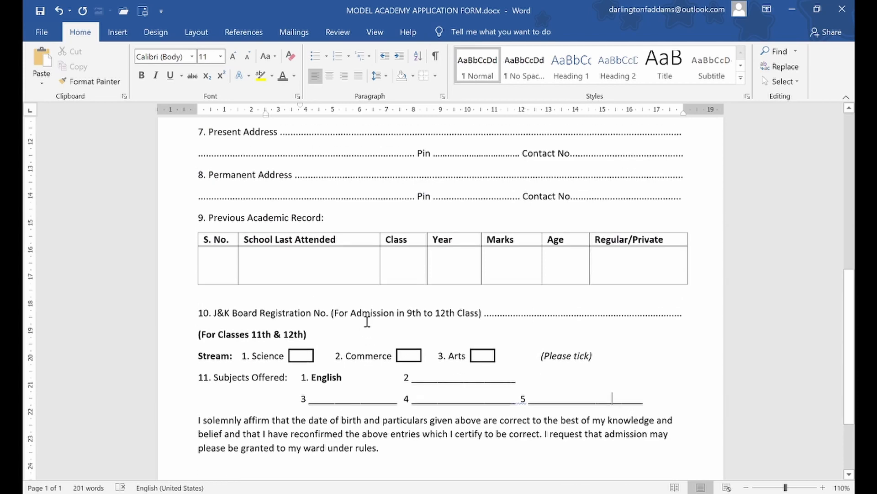
left_click(174, 330)
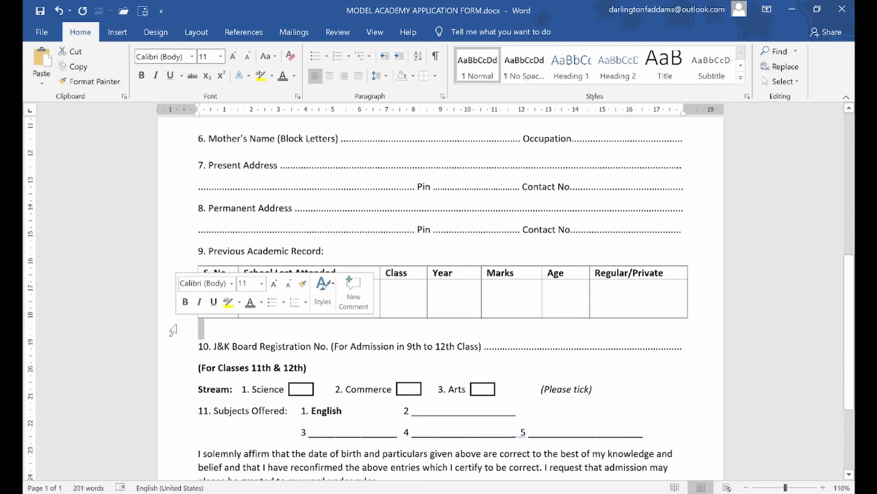
left_click(377, 76)
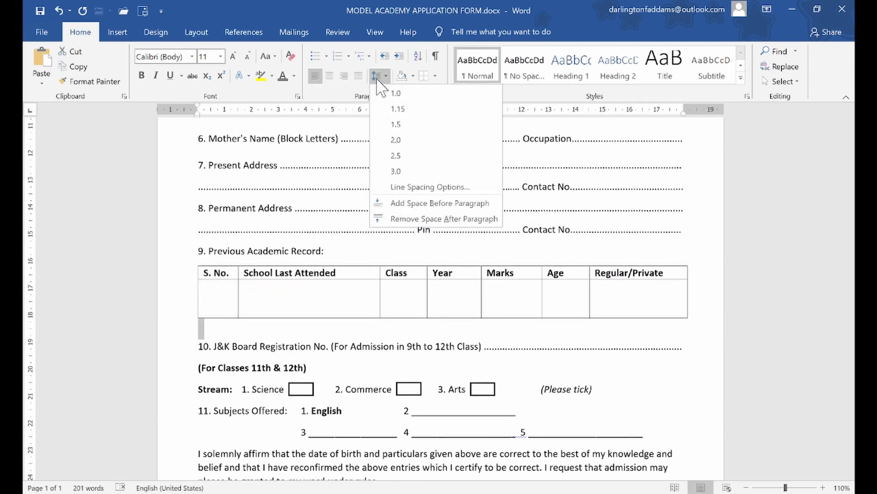
left_click(405, 220)
scroll(346, 347, "down", 5)
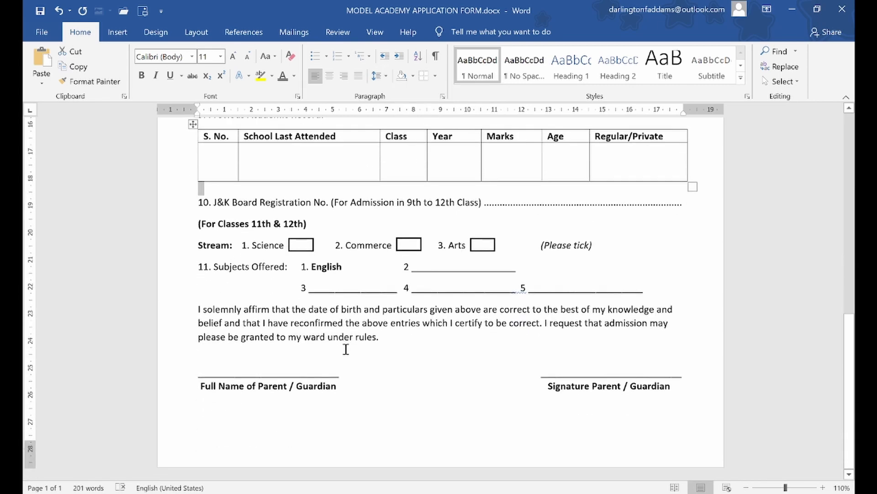
scroll(315, 381, "up", 14)
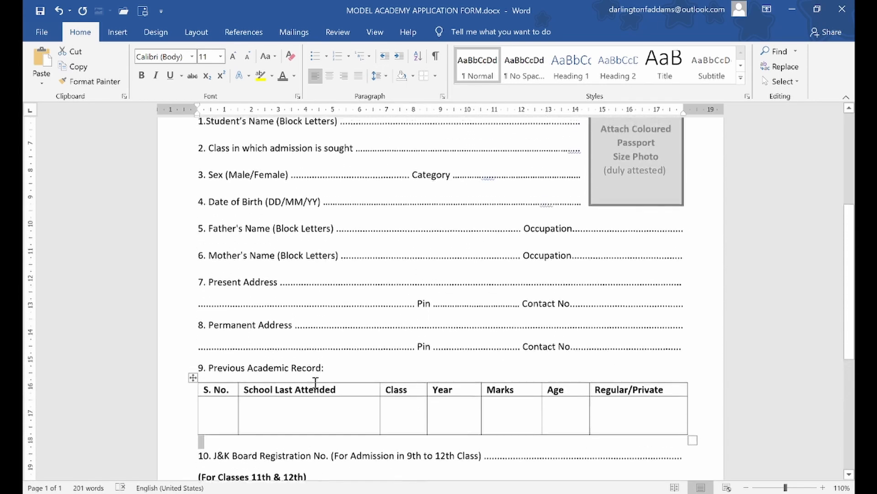
Remove the space after the empty paragraph between the Admission No line and the Student's Name line
scroll(316, 381, "up", 4)
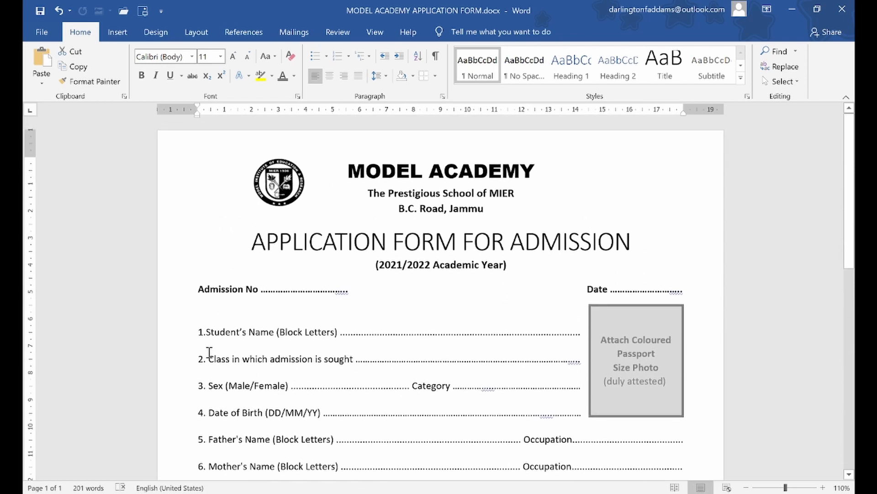
left_click(169, 323)
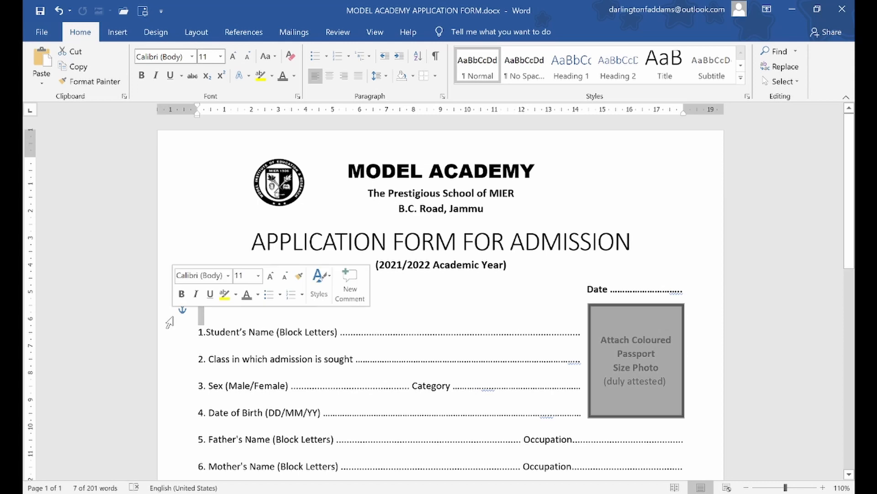
left_click(211, 322)
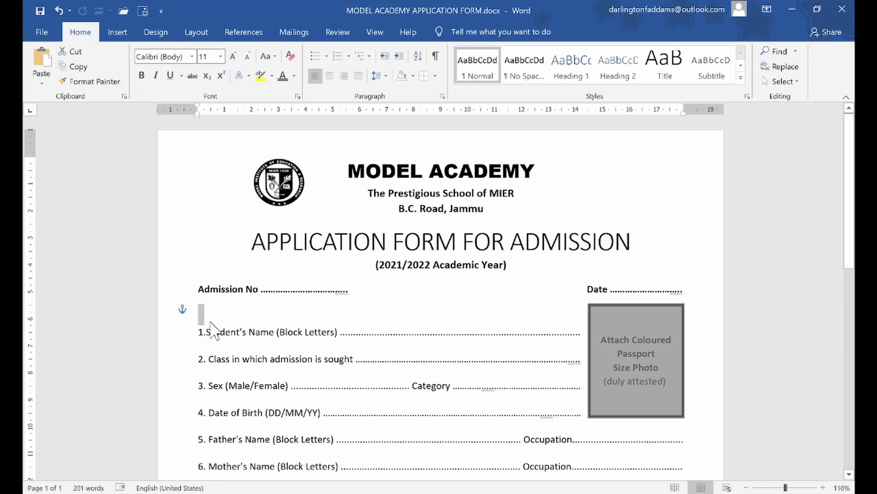
left_click(378, 82)
left_click(405, 223)
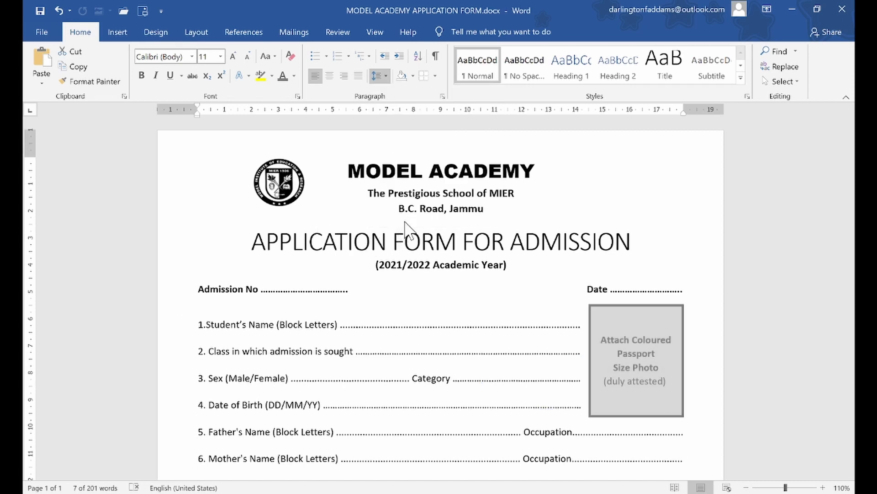
left_click(377, 324)
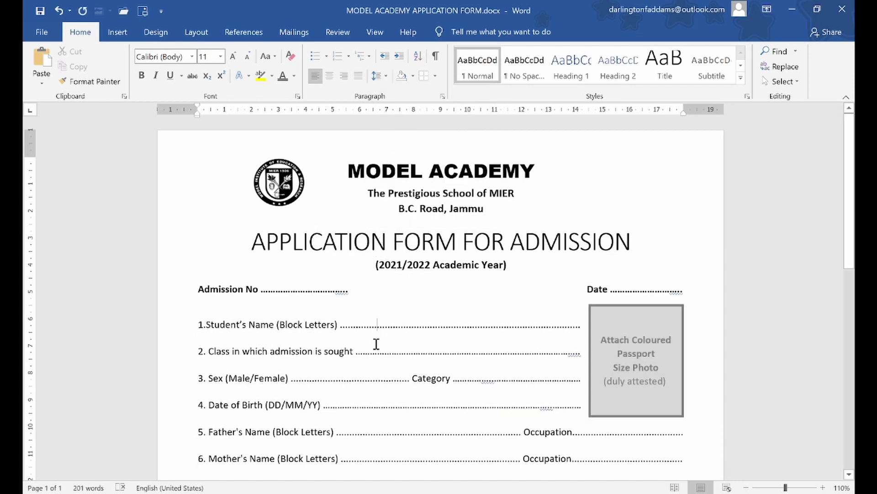
Set the line spacing of the form lines from Student's Name to the first Present Address line to 1.15
scroll(376, 343, "down", 3)
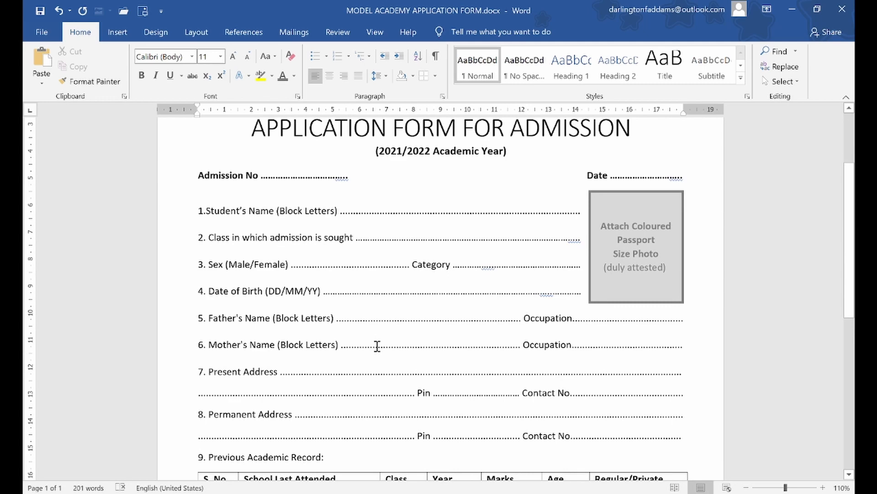
scroll(377, 346, "down", 9)
scroll(377, 346, "up", 3)
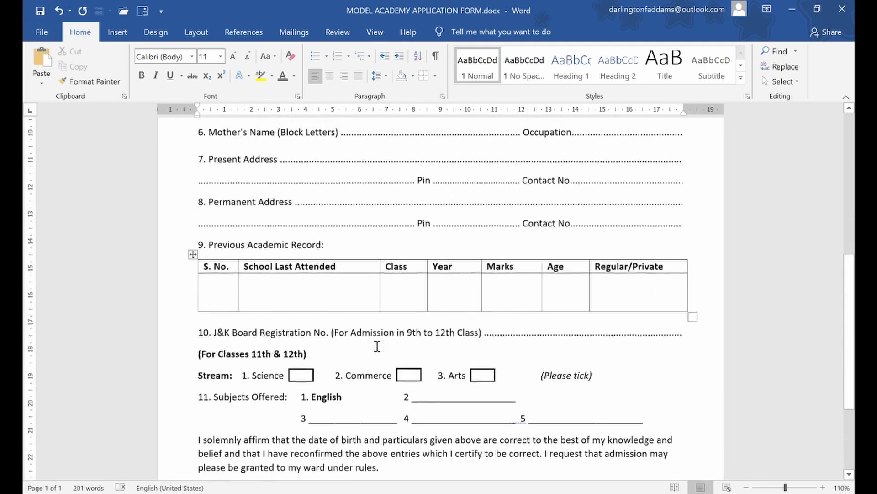
scroll(377, 346, "up", 7)
left_click_drag(170, 277, 190, 442)
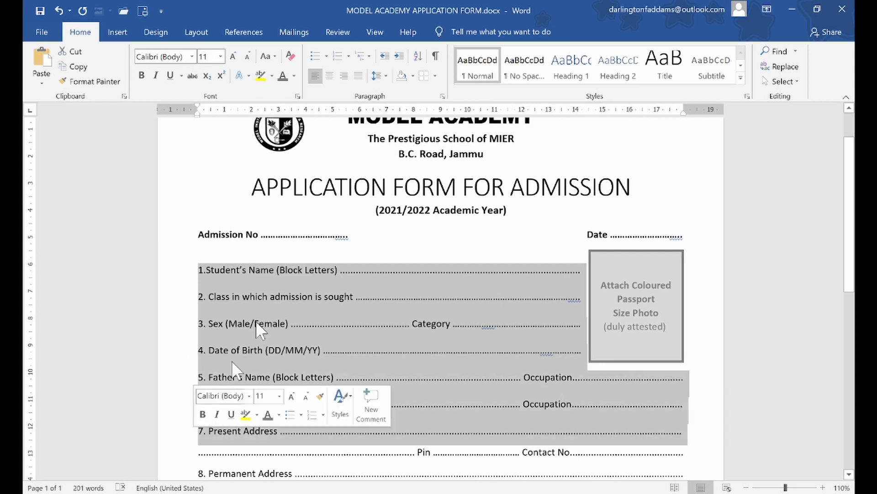
left_click(380, 76)
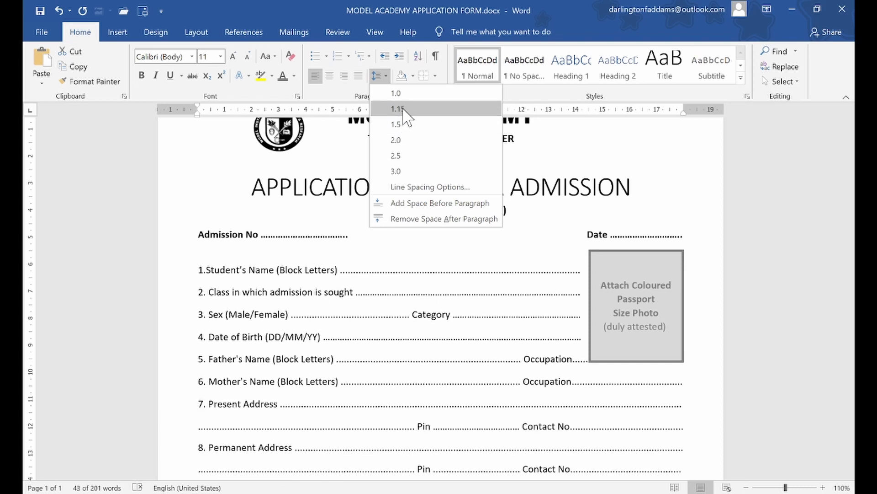
left_click(397, 109)
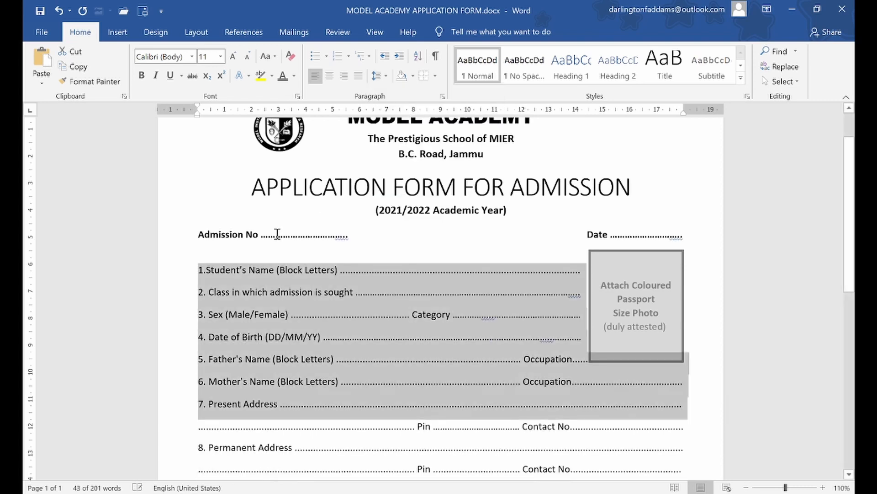
Apply 1.15 line spacing to everything from the empty line above Student's Name through the Previous Academic Record heading
mouse_move(187, 279)
left_mouse_down()
mouse_move(190, 446)
mouse_move(201, 480)
mouse_move(165, 125)
mouse_move(166, 332)
mouse_move(179, 372)
left_mouse_up()
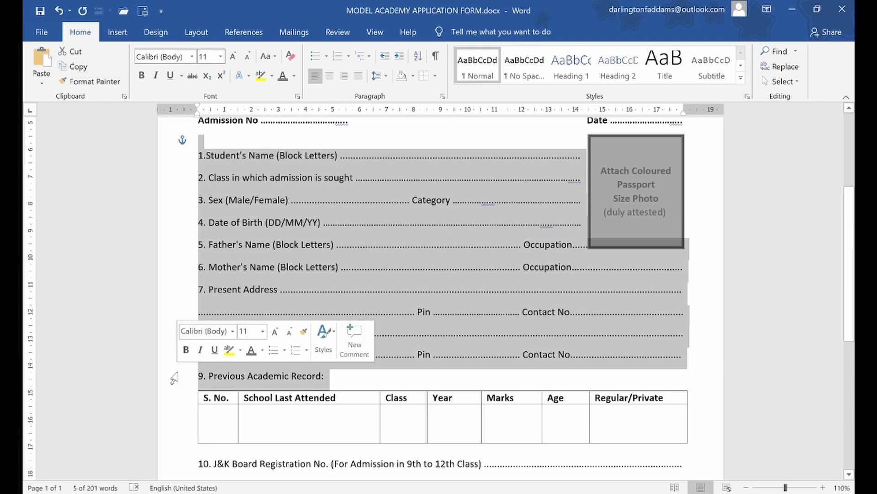
left_click(377, 76)
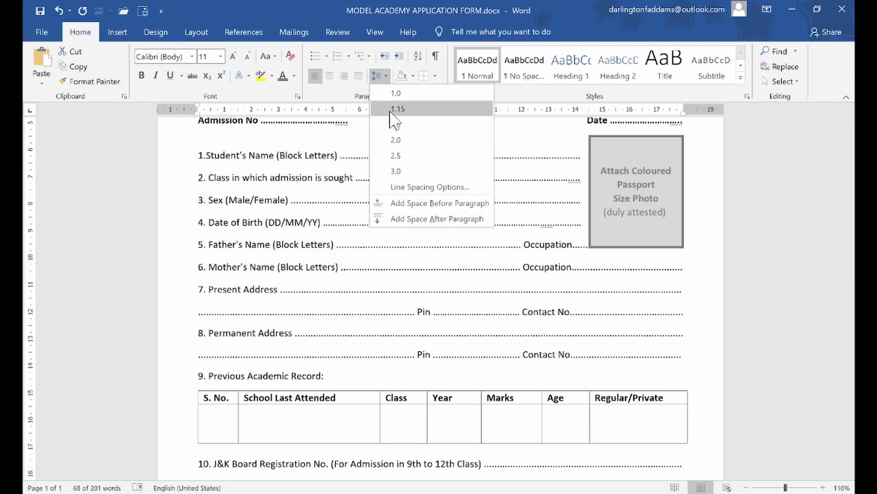
left_click(392, 112)
left_click(301, 246)
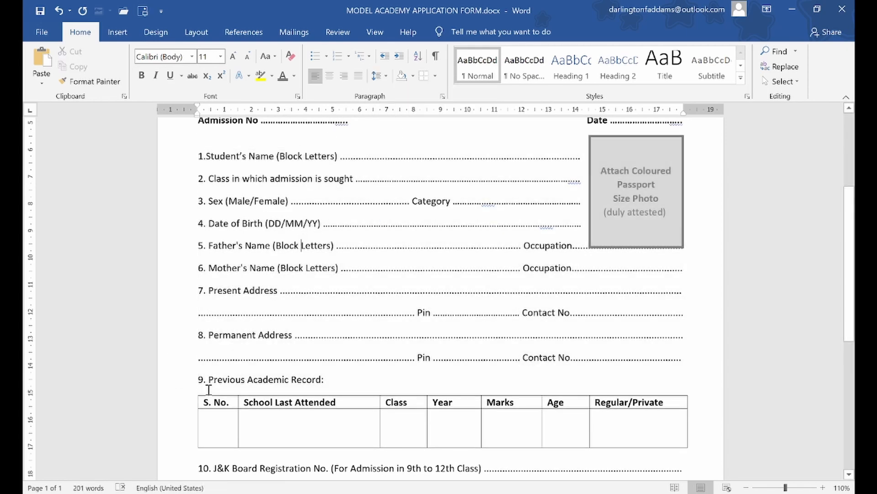
Remove the space after the "9. Previous Academic Record:" paragraph so the heading sits closer to its table
left_click(172, 387)
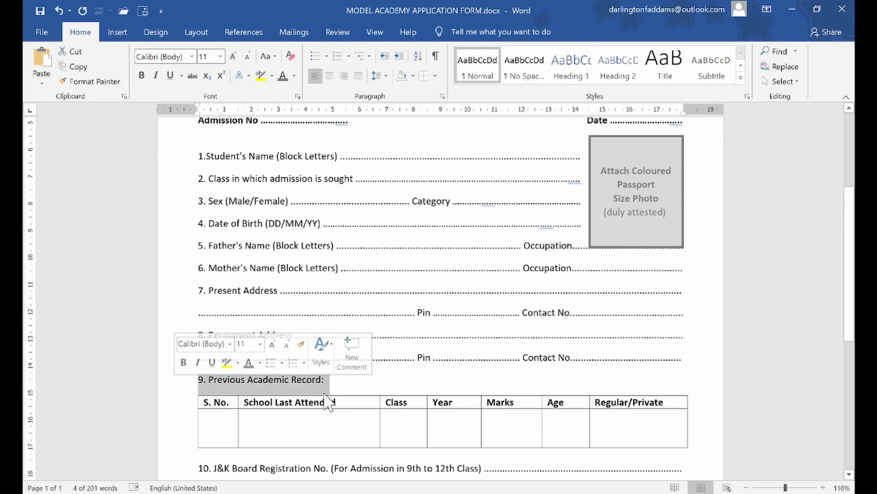
left_click(275, 426)
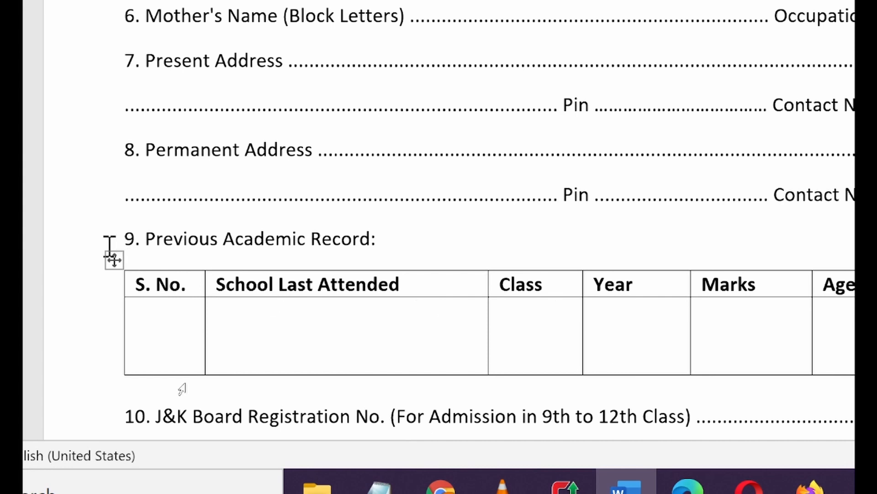
left_click(72, 257)
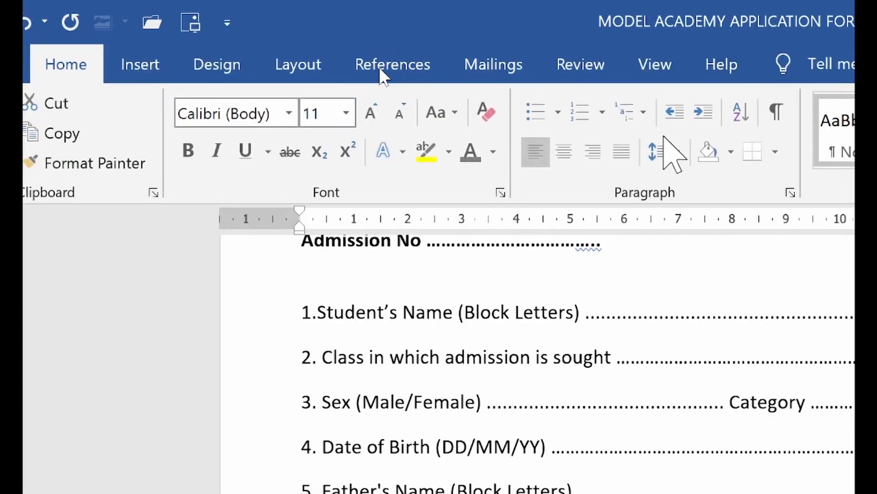
left_click(665, 153)
key("Escape")
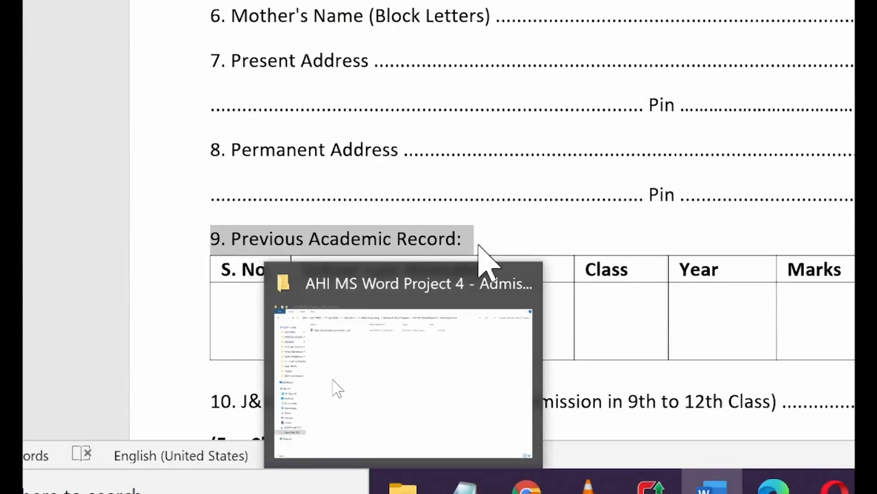
left_click(483, 272)
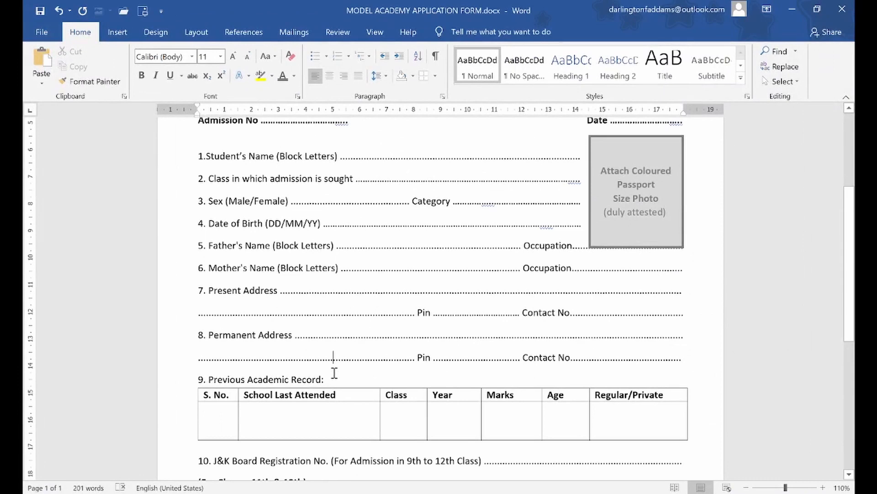
Narrow the Age column of the Previous Academic Record table slightly so the table's outer edge lines up with the dotted lines
scroll(357, 353, "down", 5)
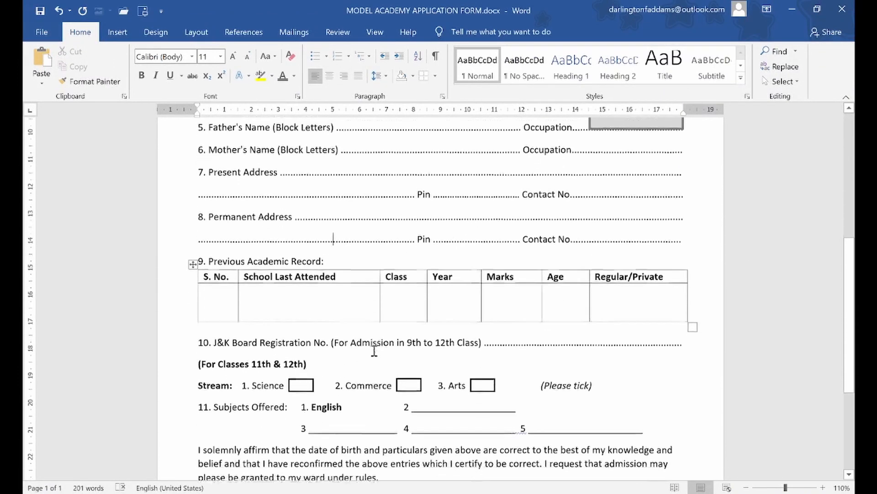
left_click(602, 273)
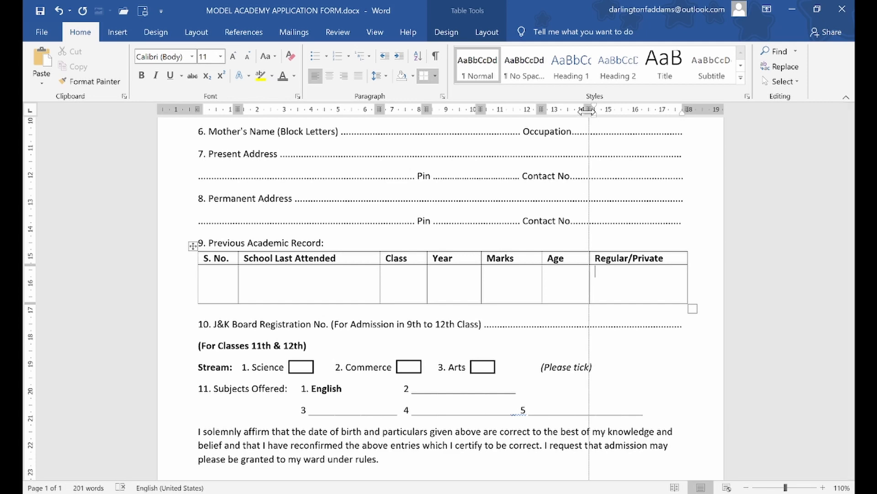
left_click_drag(590, 109, 583, 109)
scroll(567, 406, "down", 5)
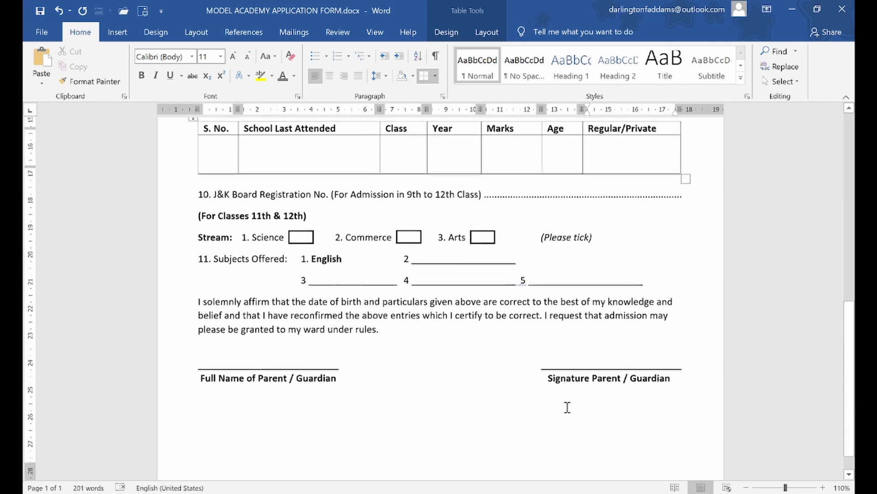
Shorten the signature line slightly and shift the "Signature Parent / Guardian" label inward beneath it
left_click(575, 358)
scroll(545, 316, "down", 1)
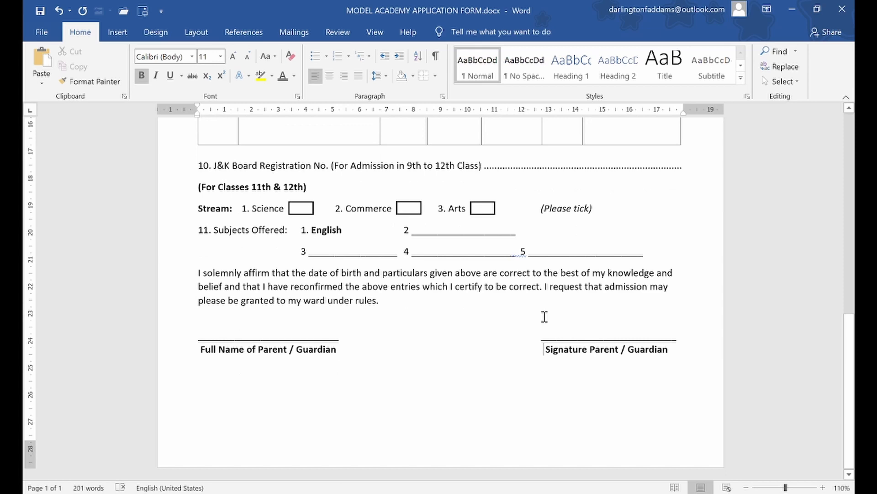
Shrink the passport photo box from its lower inner corner so it clears the dotted line after the father's Occupation
scroll(545, 316, "up", 15)
left_click(632, 333)
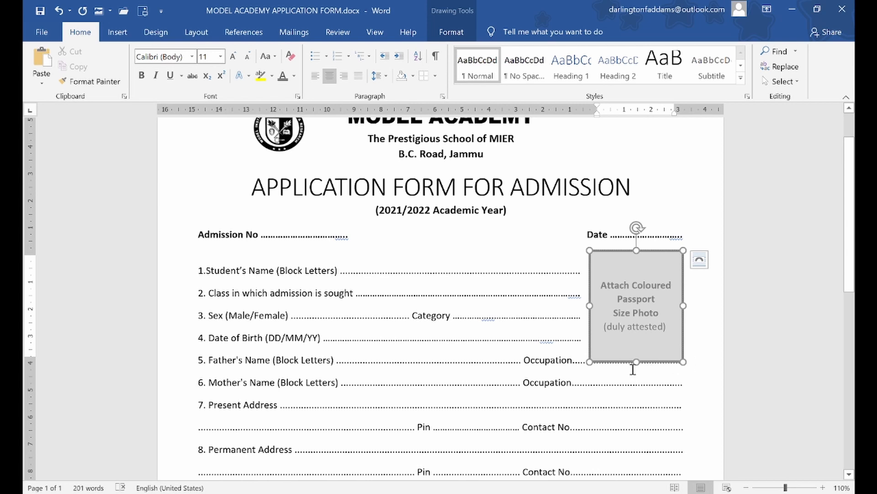
left_click_drag(589, 362, 595, 351)
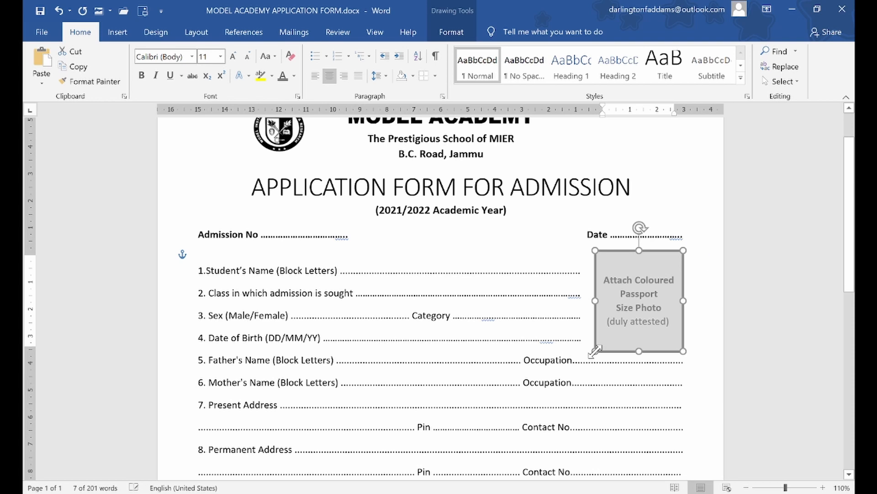
left_click(647, 236)
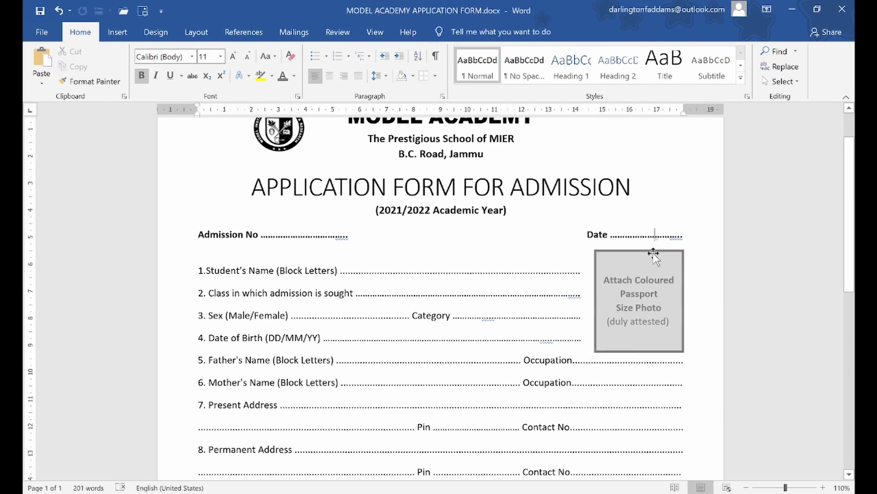
Nudge the passport photo box slightly upward, closer to the Date line
left_click(653, 252)
left_click(607, 253)
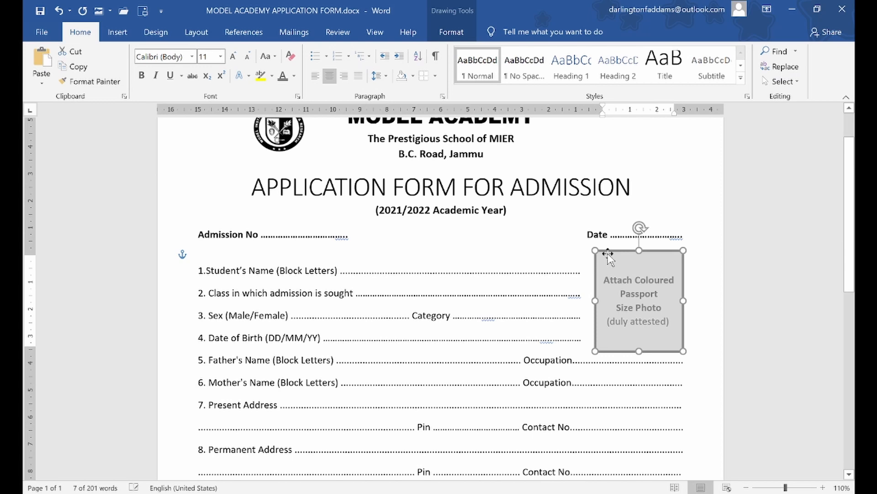
key("Up")
key("ctrl+Down")
key("ctrl+Down")
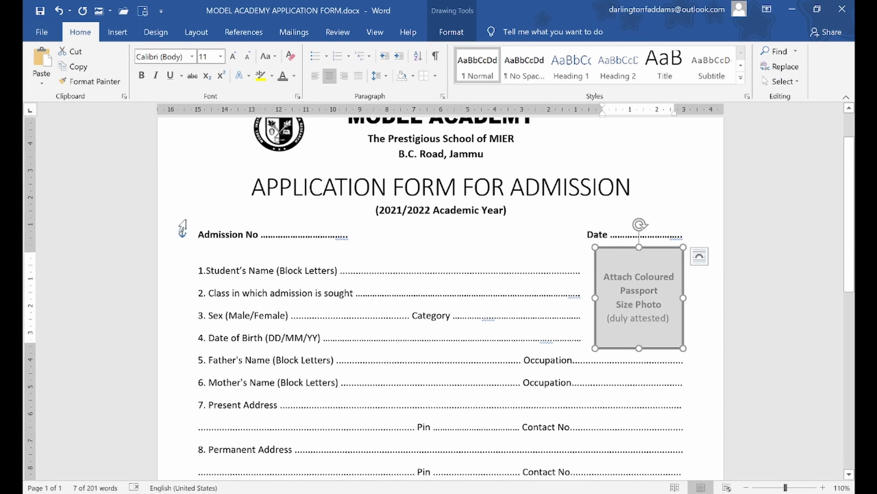
left_click(161, 200)
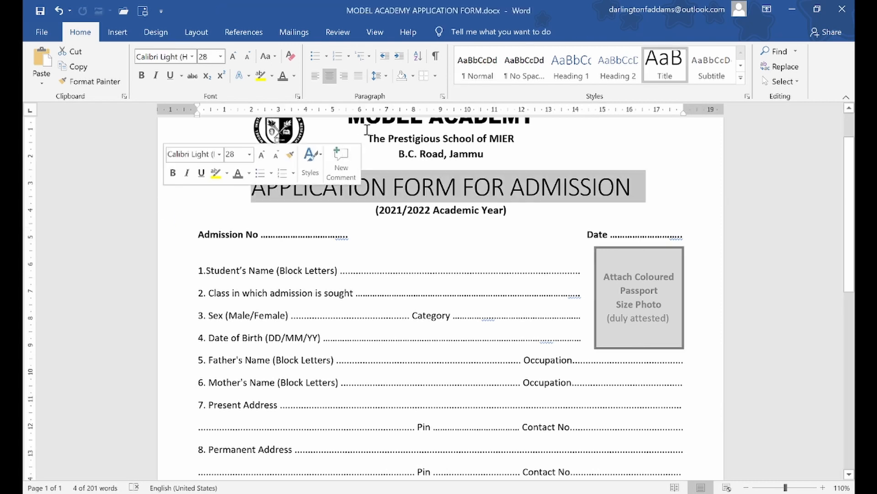
left_click(380, 78)
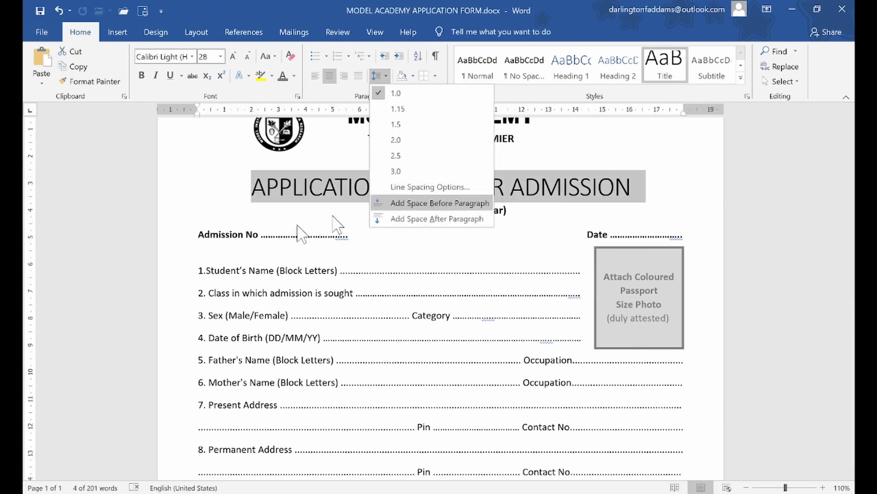
left_click(234, 234)
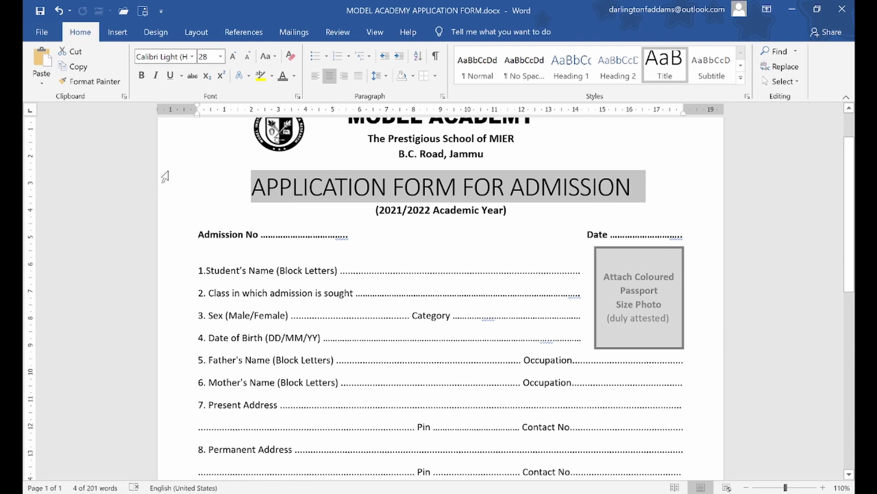
Reduce the font size of the empty line above the APPLICATION FORM FOR ADMISSION title by one step
left_click(421, 187)
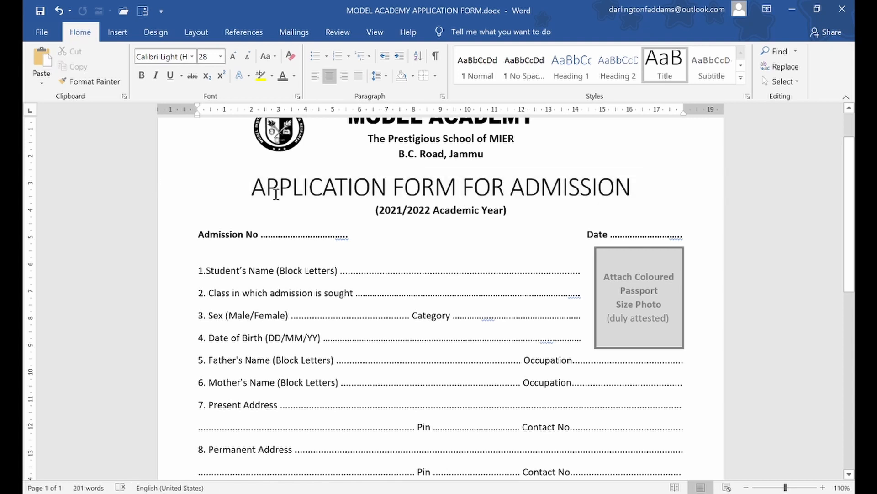
left_click(173, 169)
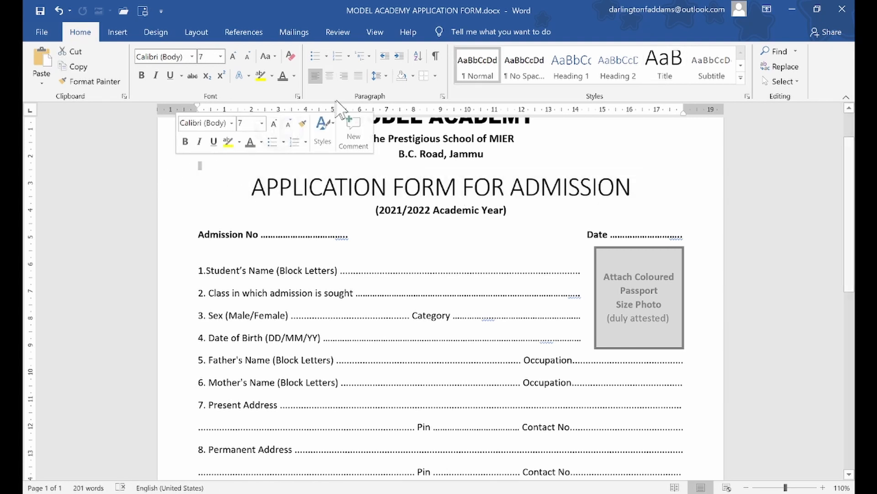
left_click(247, 57)
left_click(420, 188)
Narrow the page's top and bottom margins slightly
scroll(420, 199, "up", 2)
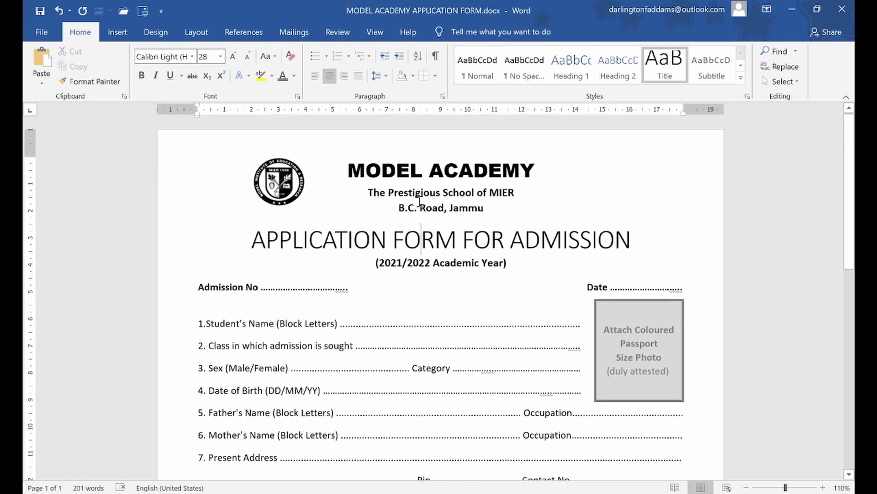
left_click_drag(29, 157, 29, 150)
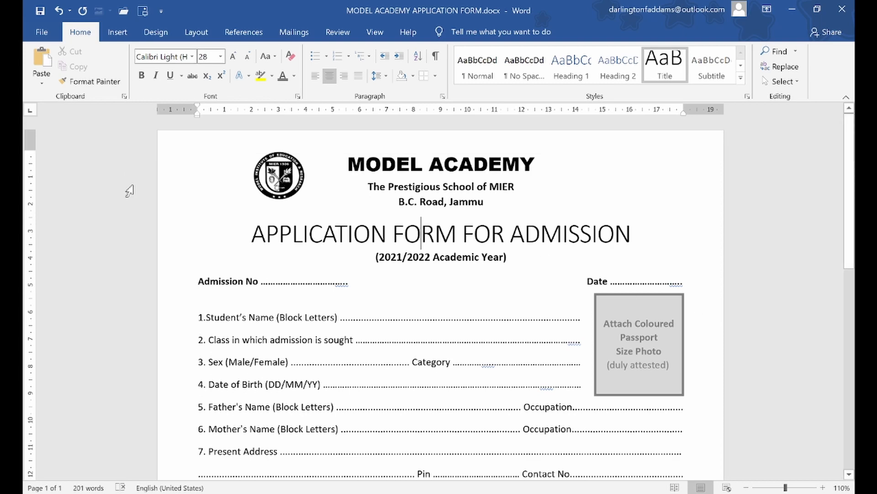
scroll(300, 251, "down", 5)
scroll(301, 252, "down", 5)
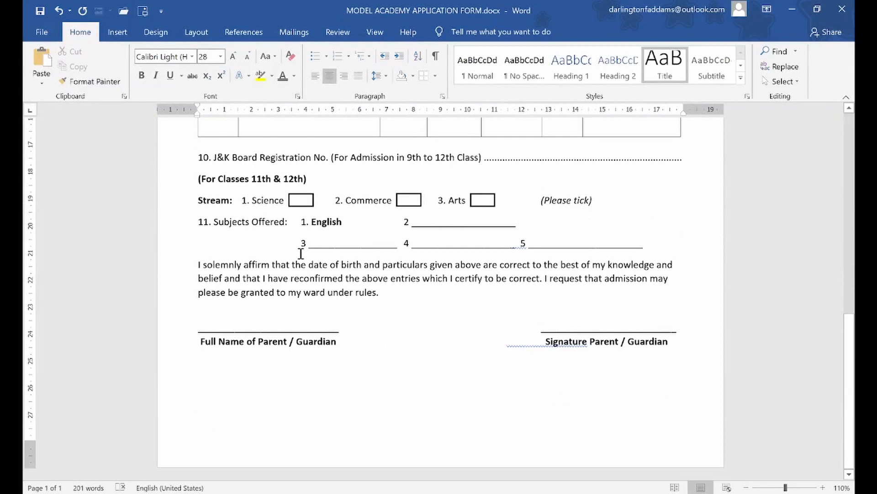
left_click_drag(30, 444, 30, 449)
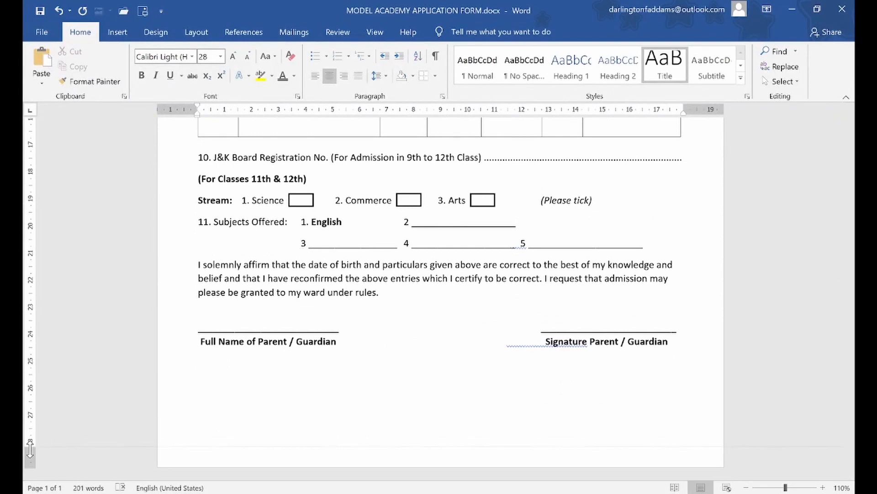
Ignore the grammar flag at "Signature" in the parent/guardian signature line
right_click(542, 339)
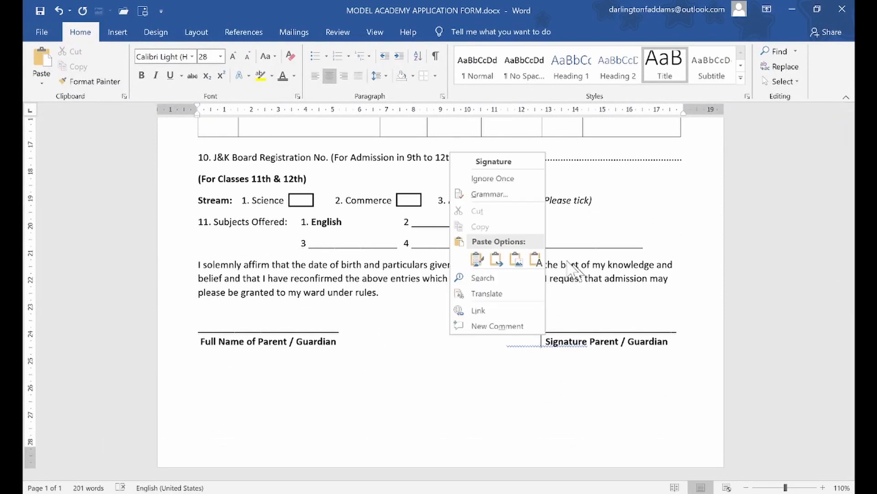
left_click(502, 183)
scroll(545, 234, "up", 3)
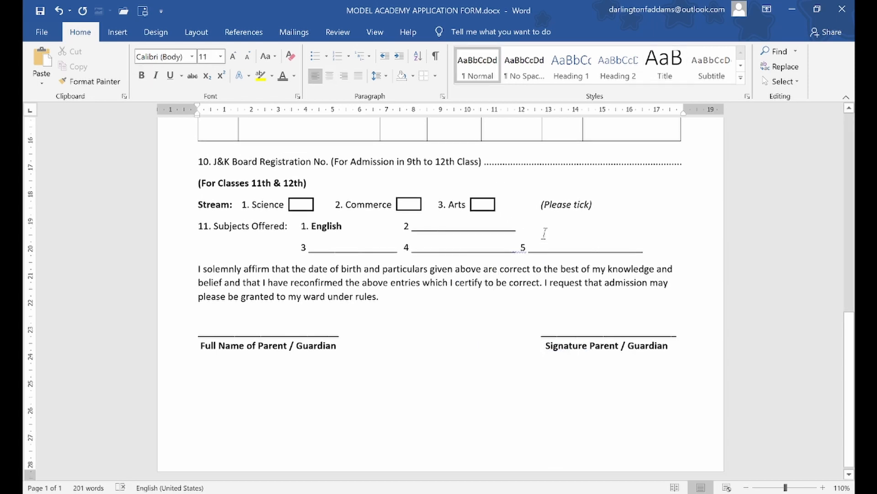
Nudge the passport photo box upward so it sits closer to the Date line
scroll(545, 234, "up", 5)
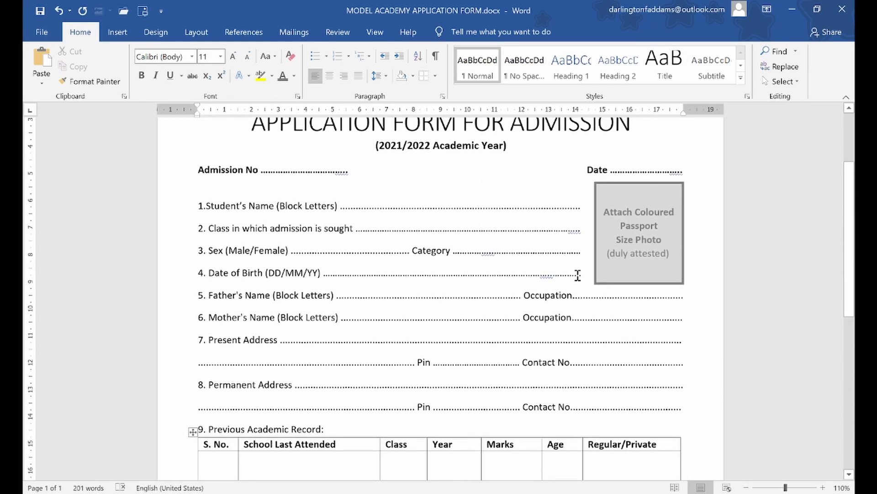
left_click(605, 283)
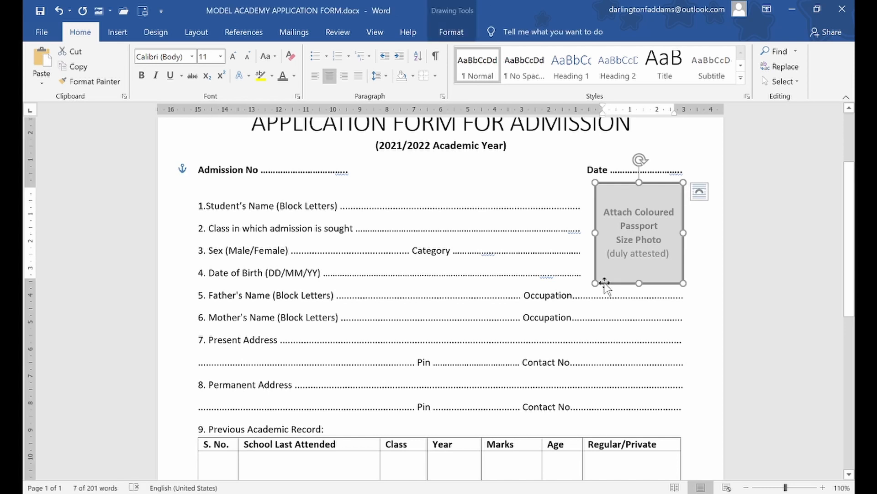
key("Up")
key("Up")
key("Up")
key("Up")
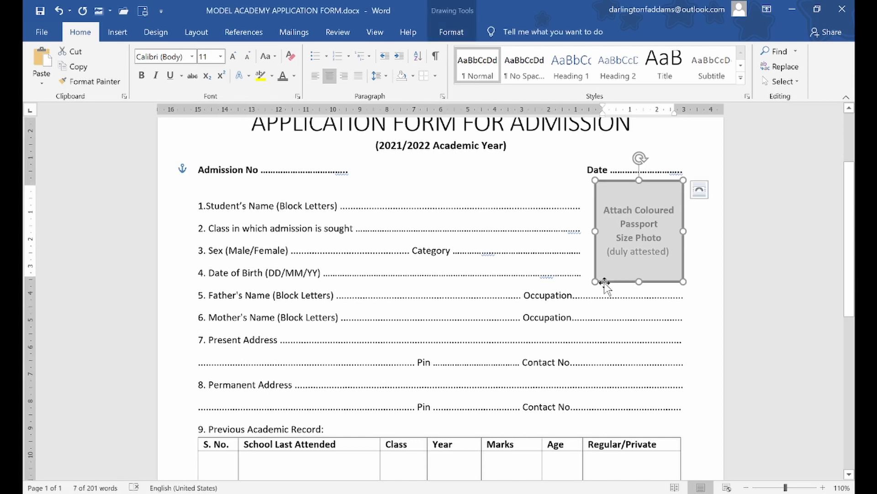
key("Up")
key("Up")
key("Up")
key("Up")
key("Up")
key("Up")
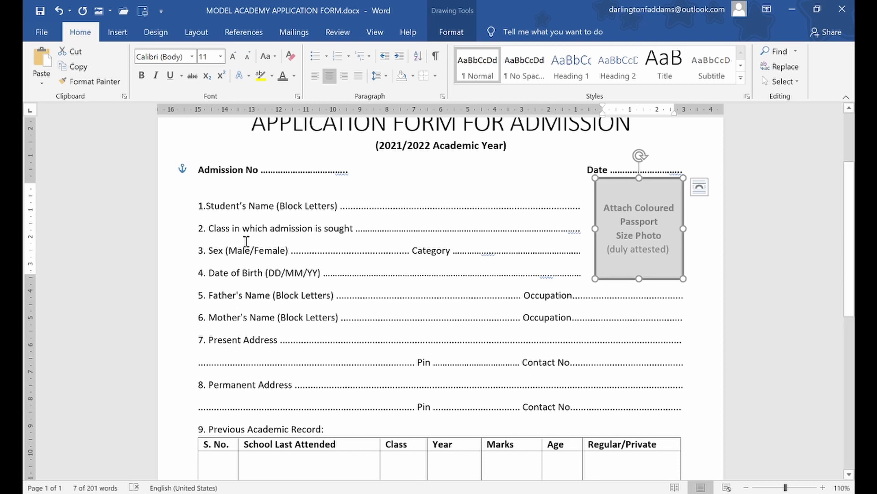
Set the font size of the empty line above Admission No to 7
left_click(165, 158)
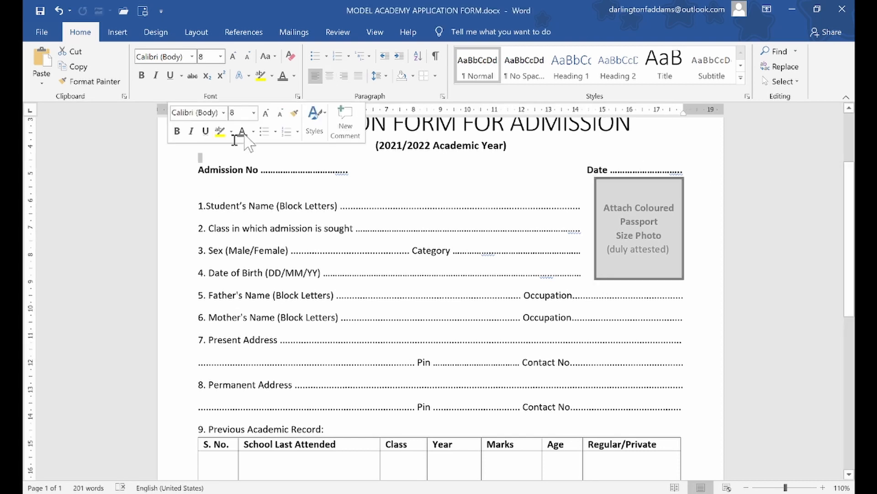
left_click(247, 56)
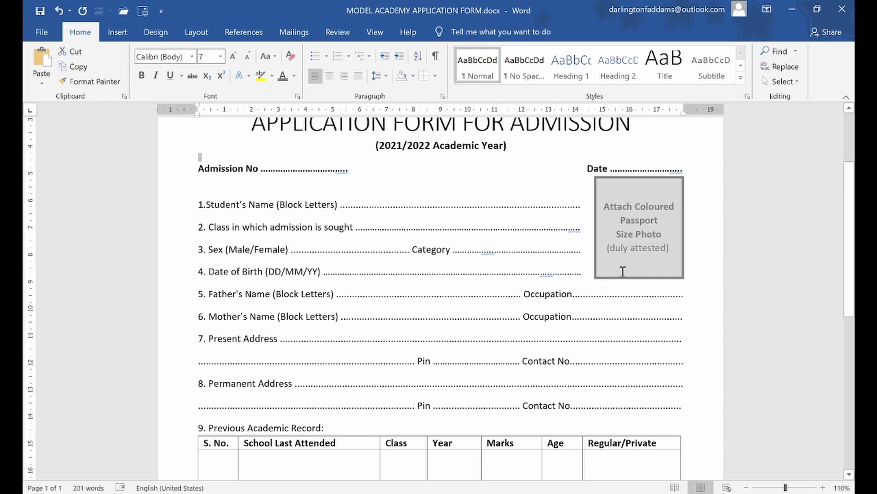
left_click(580, 305)
Resize the passport photo box to about 3.6 cm high and 3.4 cm wide, extending it toward the form fields
left_click(622, 276)
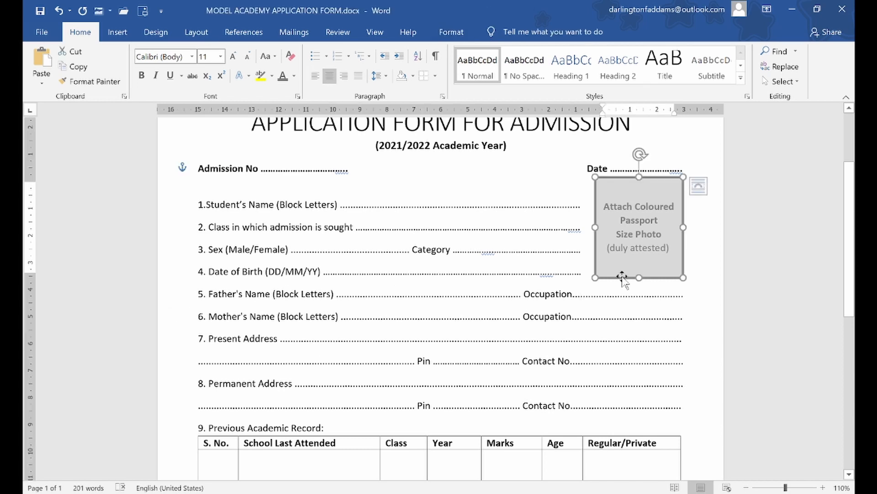
left_click_drag(596, 275, 595, 271)
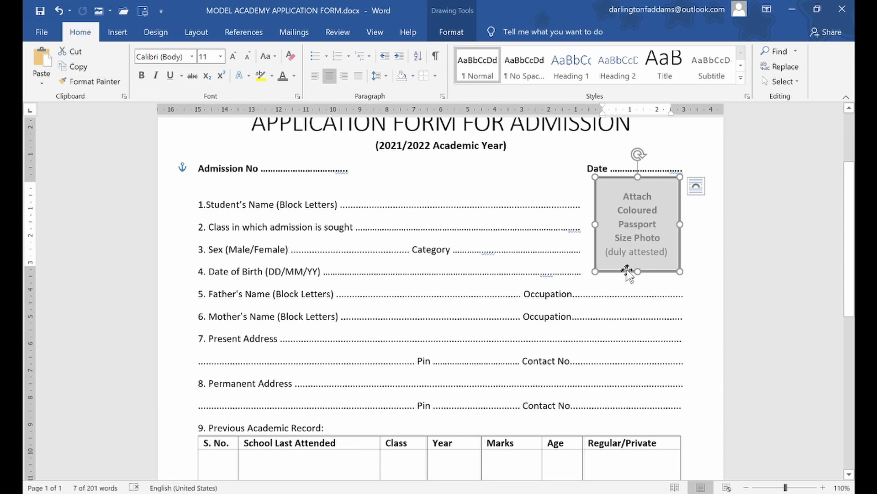
left_click_drag(638, 272, 640, 276)
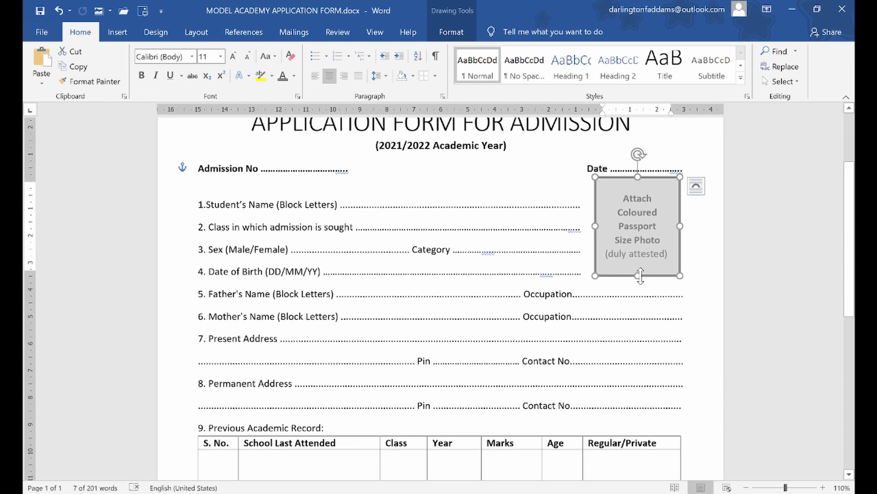
left_click_drag(598, 225, 588, 225)
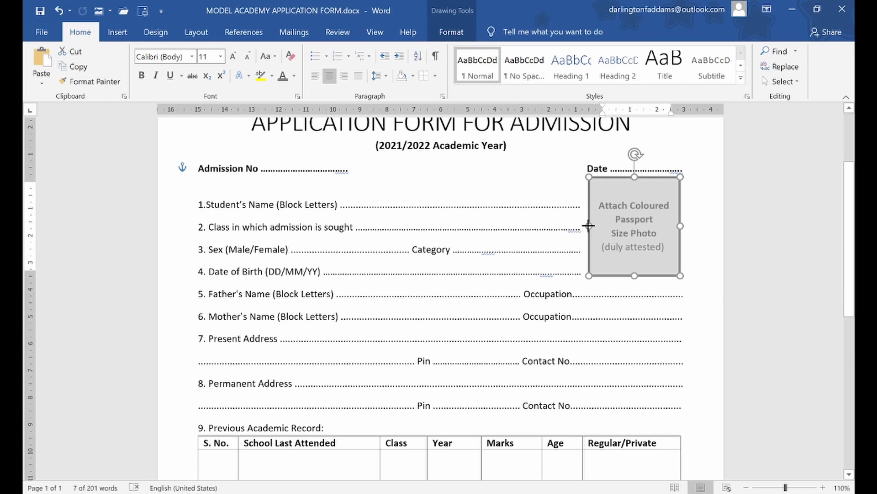
left_click(562, 227)
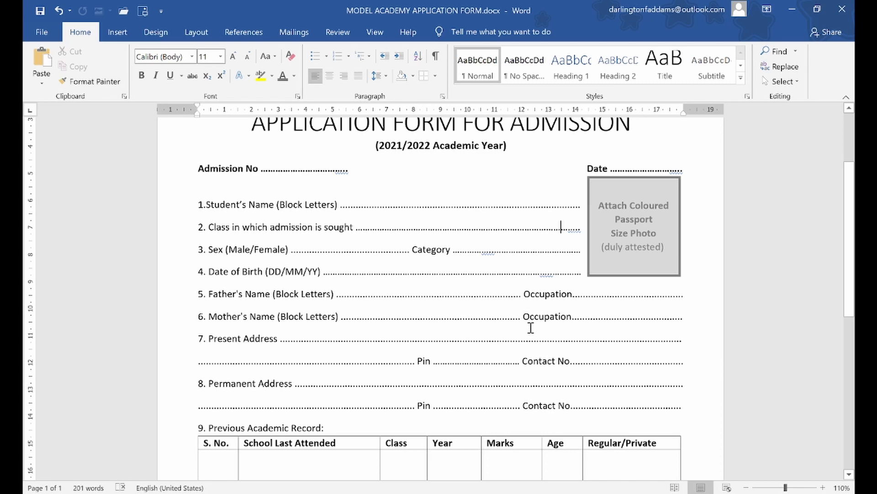
scroll(530, 328, "up", 3)
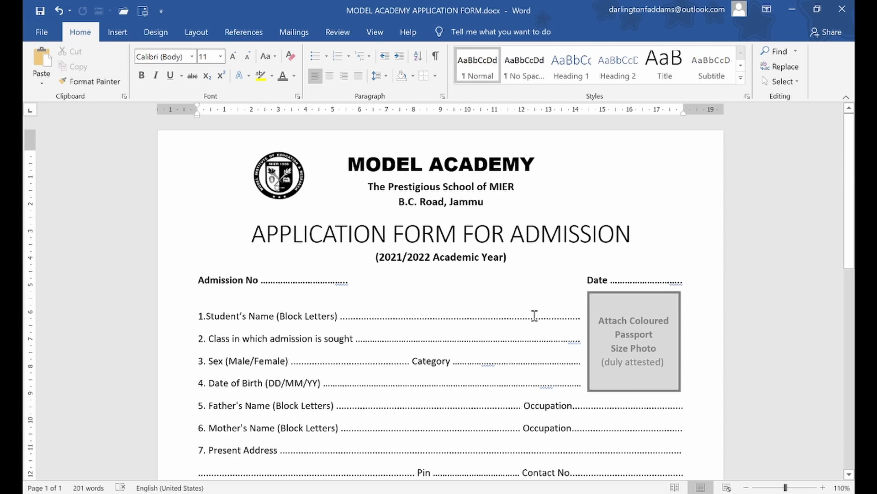
Move the passport photo box slightly closer to the Date line and open its shape fill choices
left_click(622, 290)
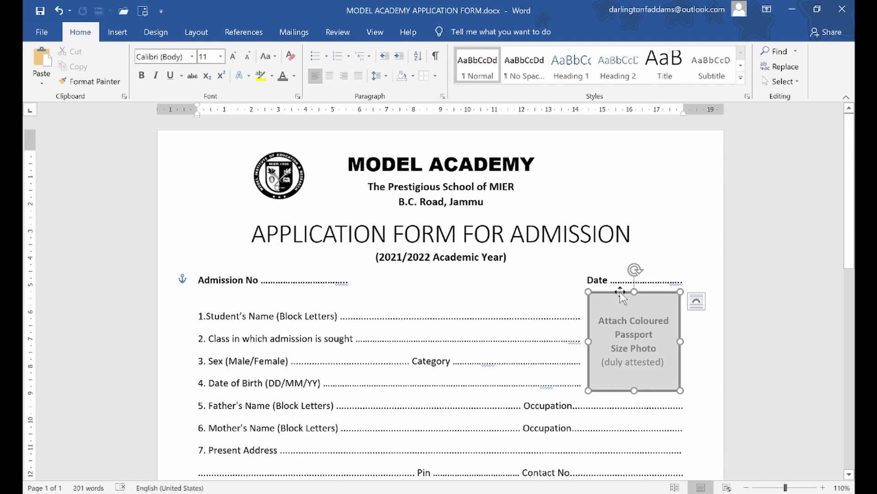
left_click_drag(620, 292, 621, 290)
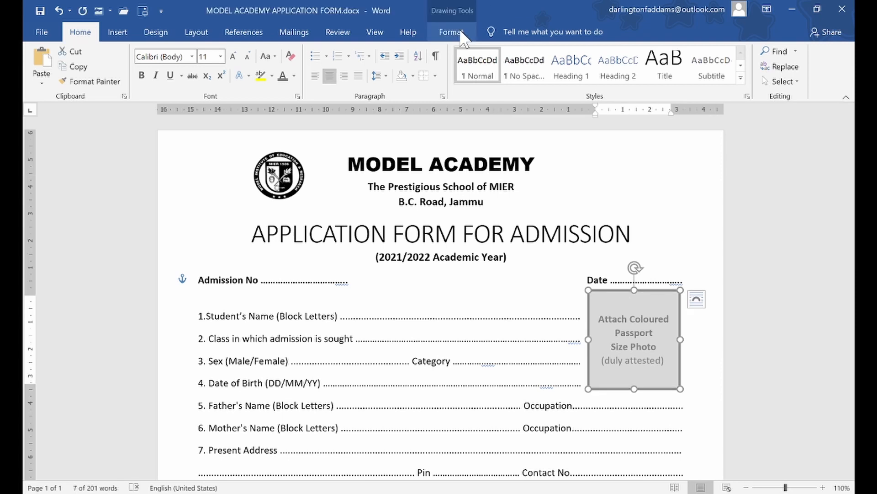
left_click(451, 32)
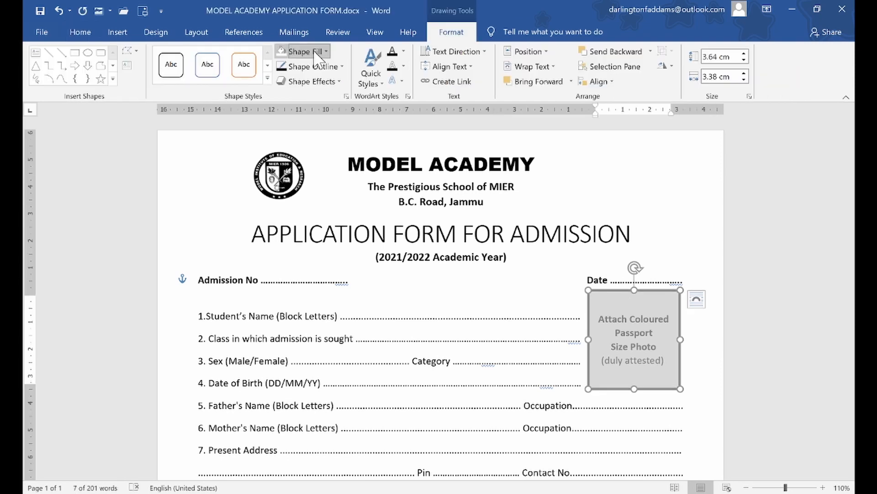
left_click(316, 52)
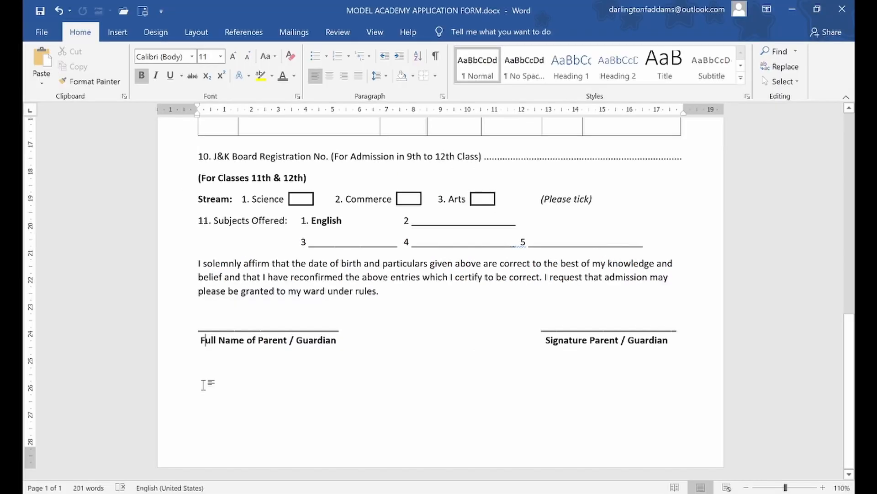
Add one empty line below the "Full Name of Parent / Guardian" and "Signature Parent / Guardian" labels
left_click(689, 351)
key("Return")
key("Return")
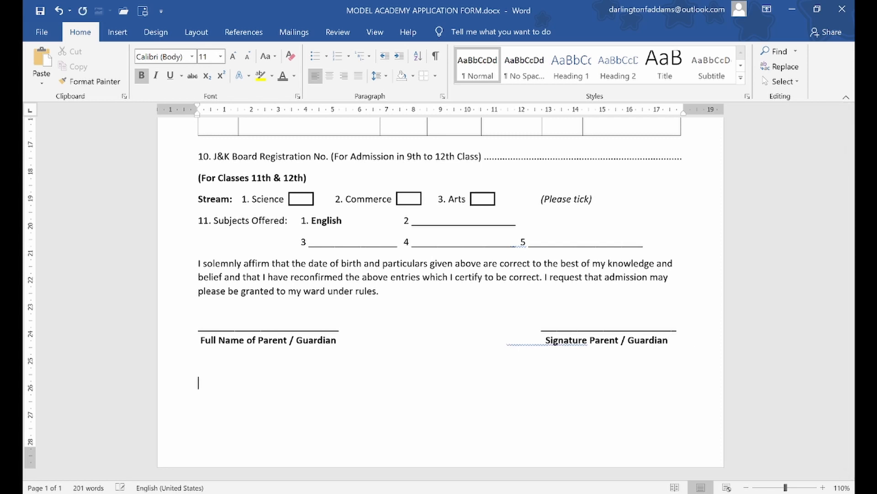
key("BackSpace")
Remove bold formatting from the empty line below the parent/guardian labels and place the cursor there
triple_click(689, 351)
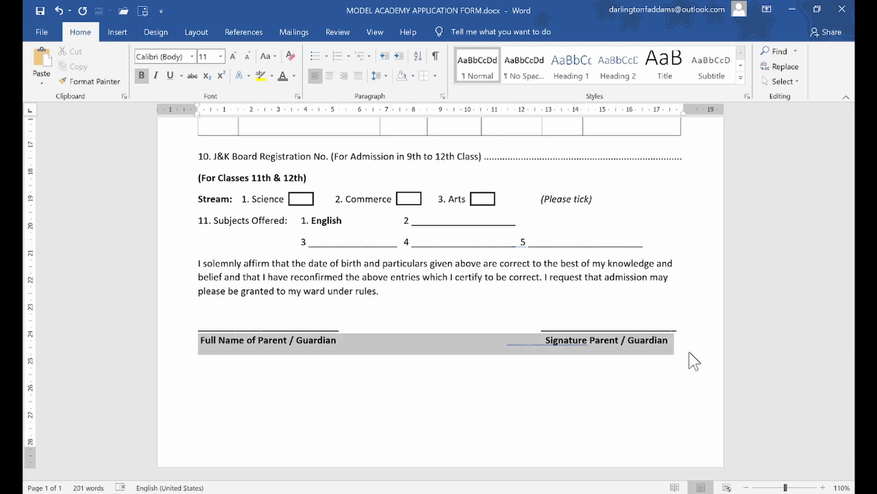
key("Down")
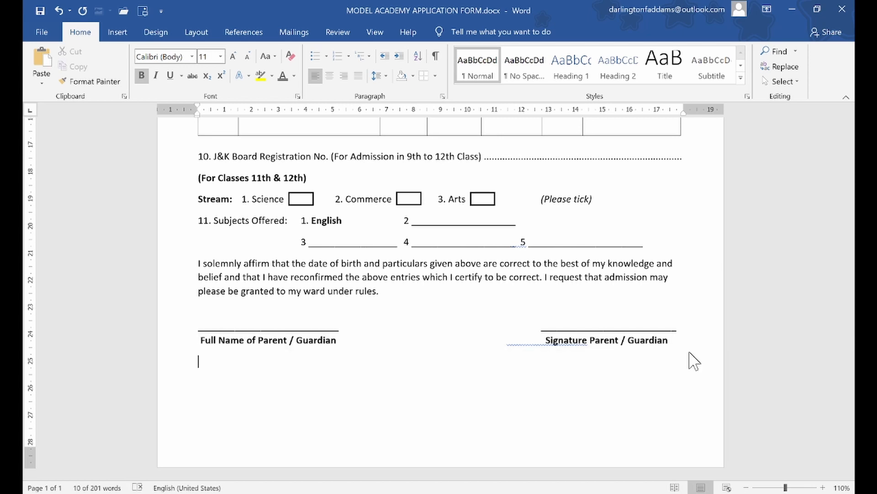
key("shift+Down")
key("ctrl+b")
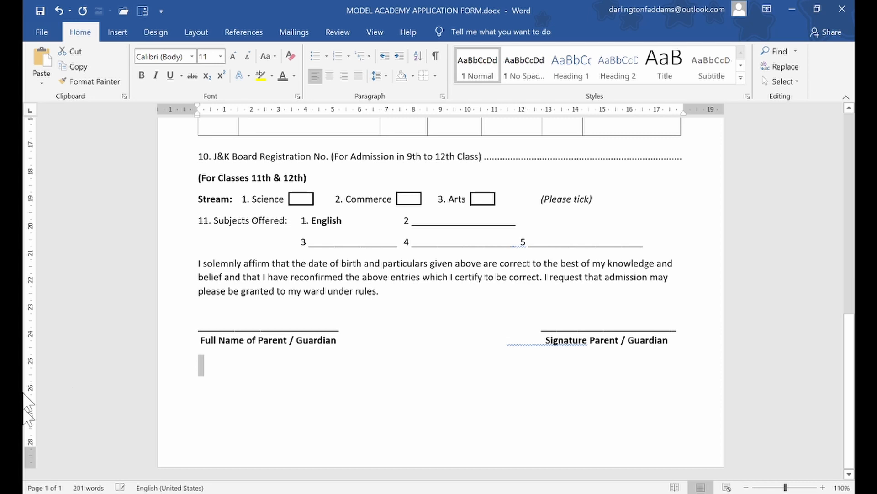
left_click(197, 376)
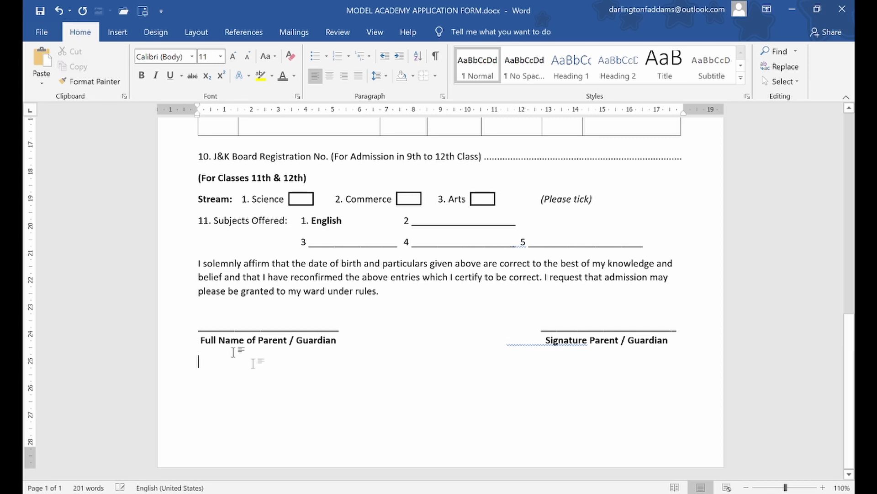
Draw a straight line across the full text width below the parent/guardian labels and set its outline colour to black
left_click(118, 32)
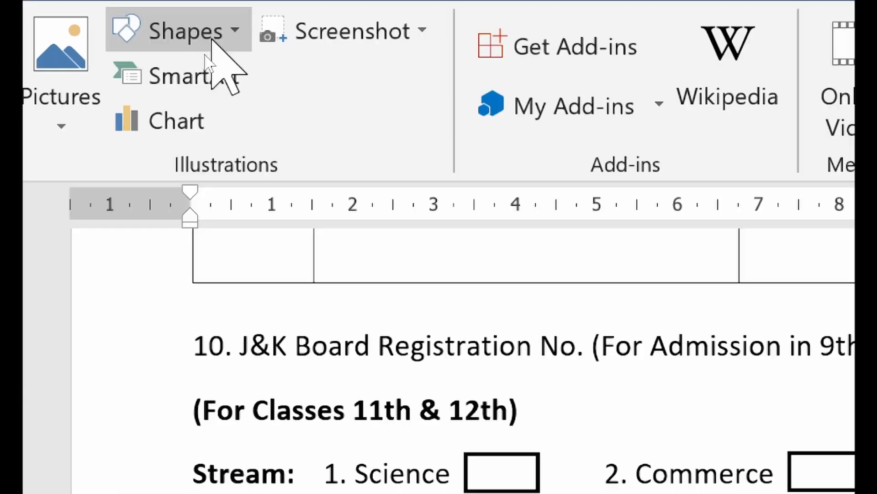
left_click(205, 54)
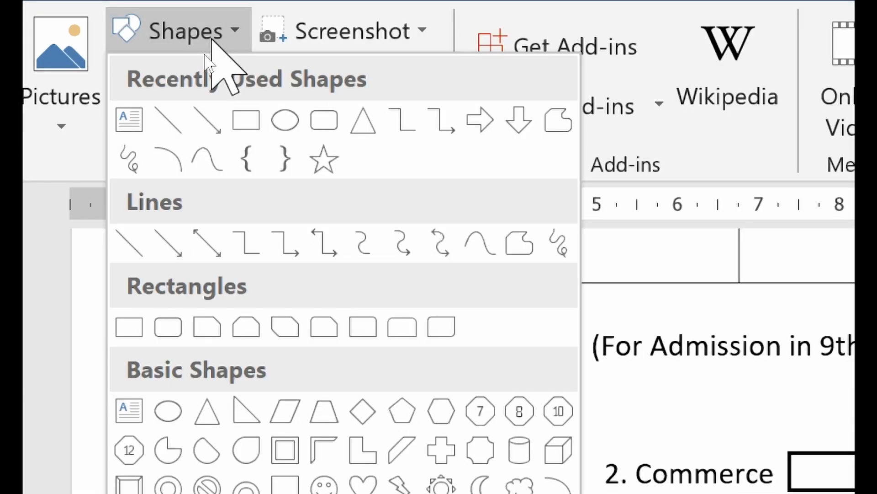
left_click(246, 120)
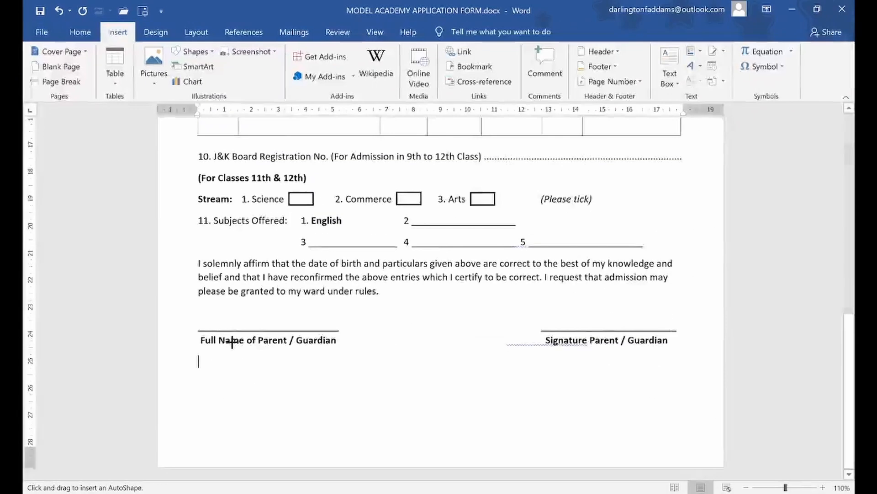
mouse_move(198, 355)
left_mouse_down()
mouse_move(495, 368)
mouse_move(677, 363)
left_mouse_up()
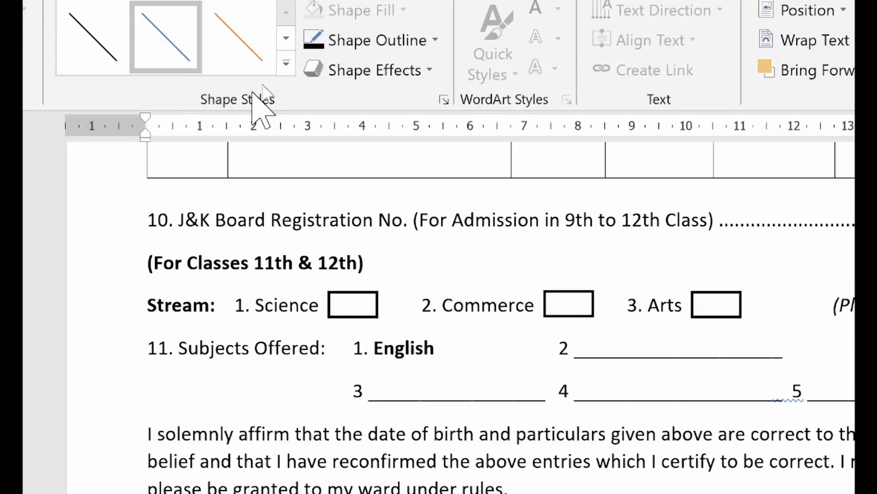
left_click(435, 57)
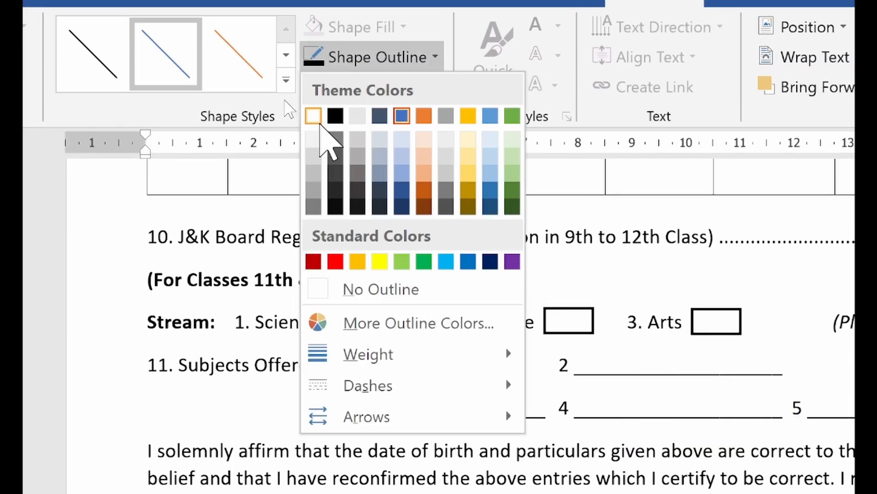
left_click(333, 117)
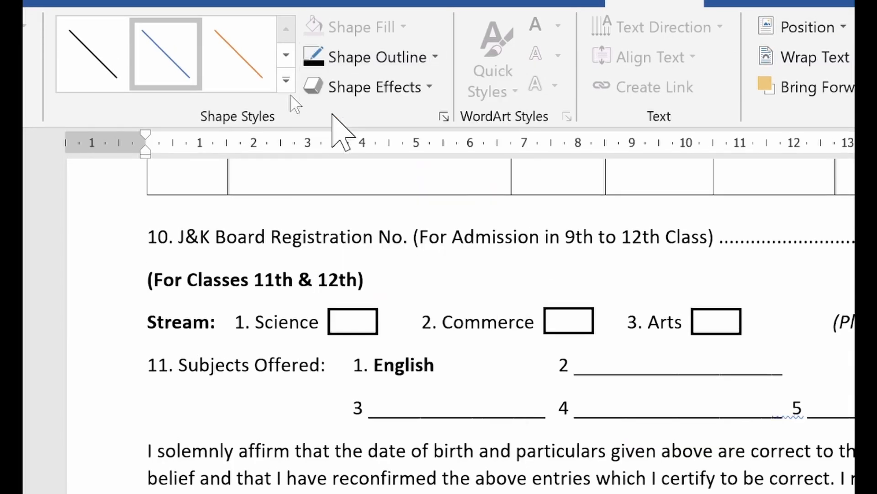
Set the weight of the dividing line below the parent/guardian labels to 2¼ pt
left_click(385, 62)
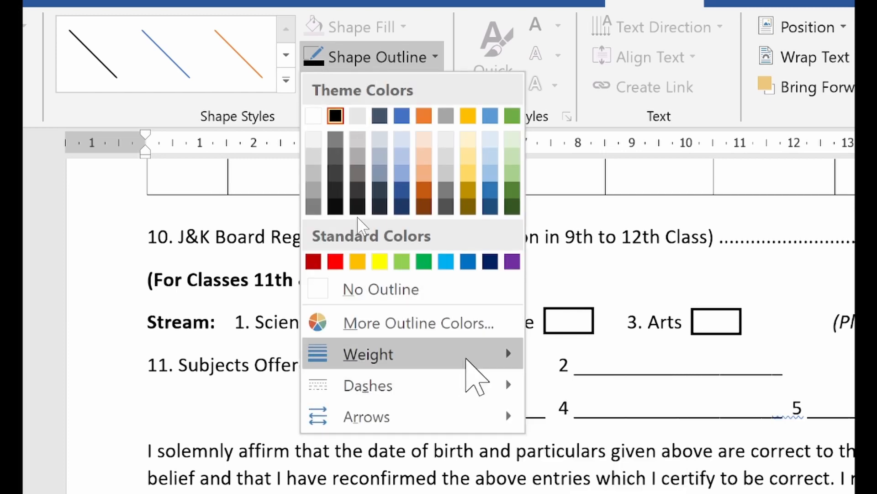
mouse_move(470, 361)
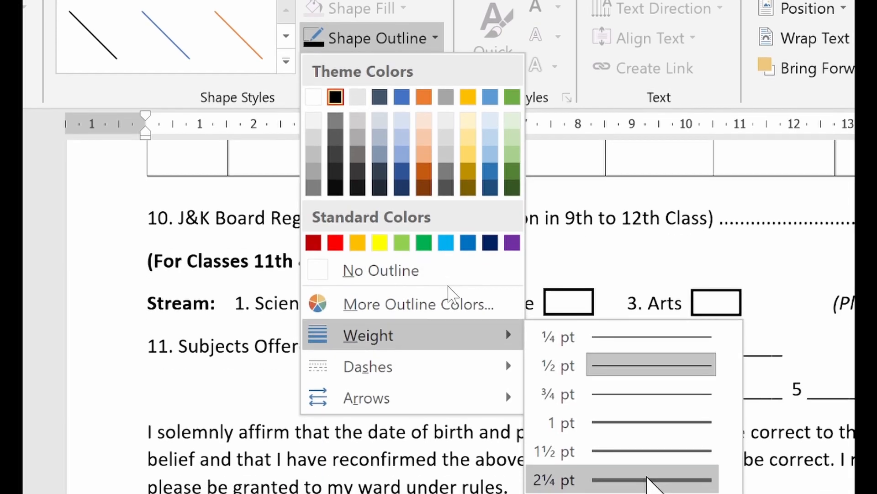
left_click(649, 480)
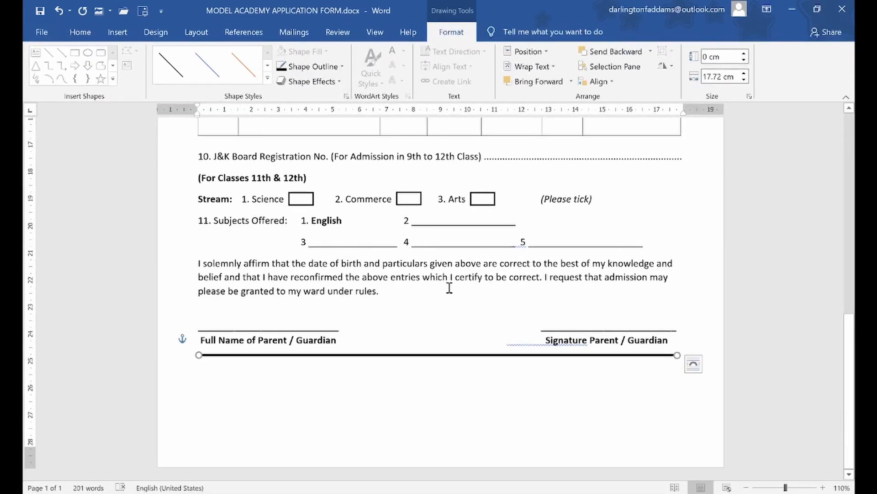
left_click(649, 479)
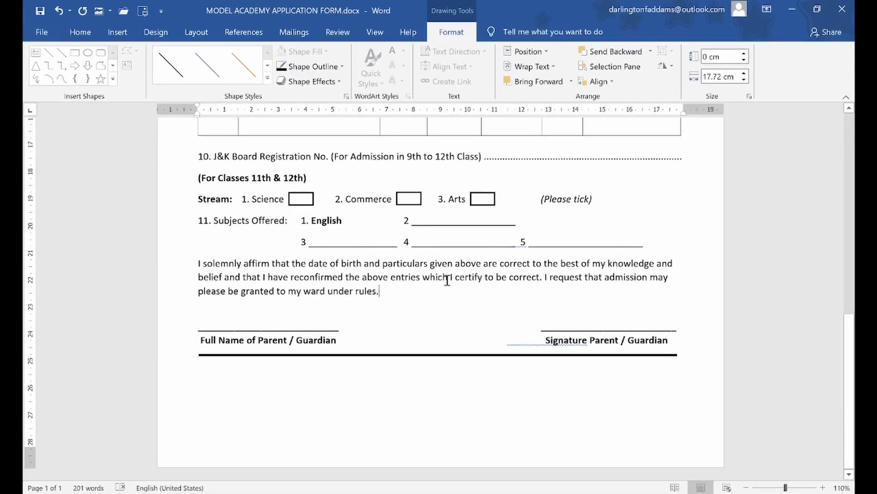
Compare the dividing line with the one in the High School Admission Form PDF and set its weight to 1½ pt
key("alt+Tab")
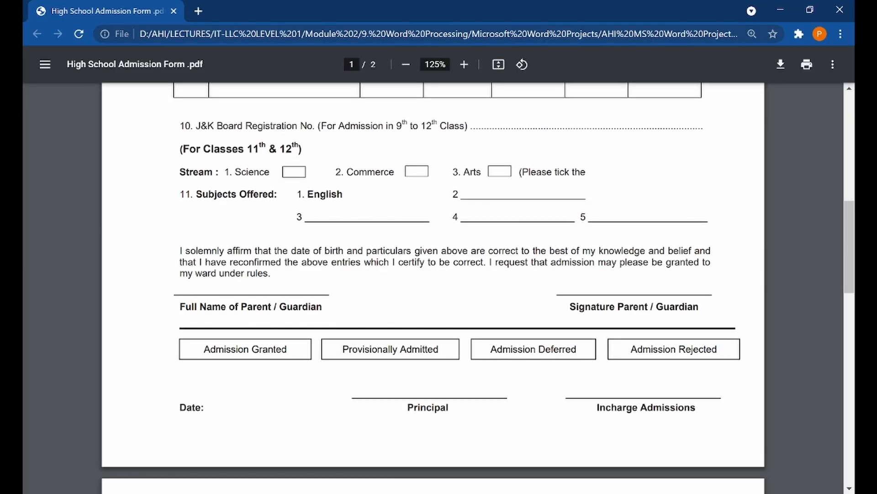
key("alt+Tab")
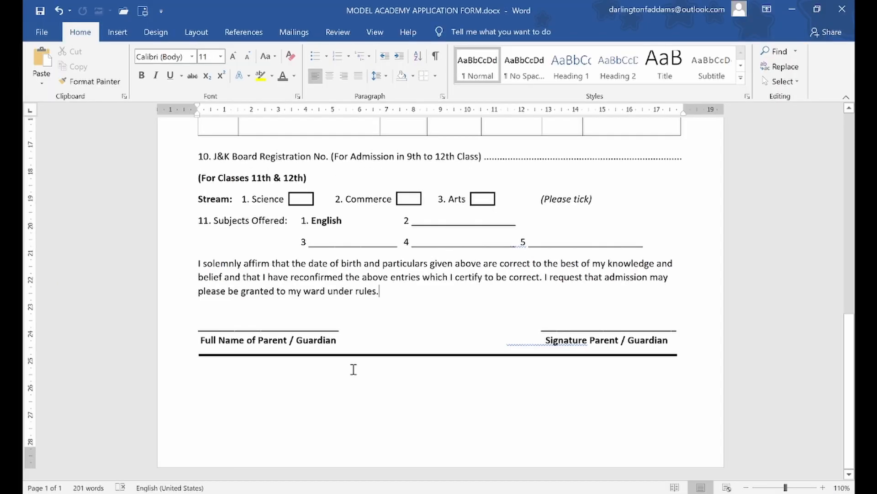
left_click(356, 354)
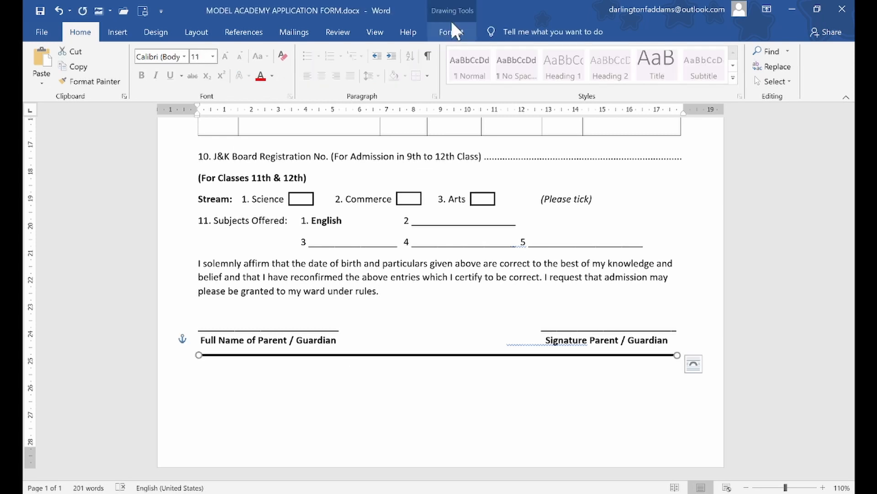
left_click(451, 31)
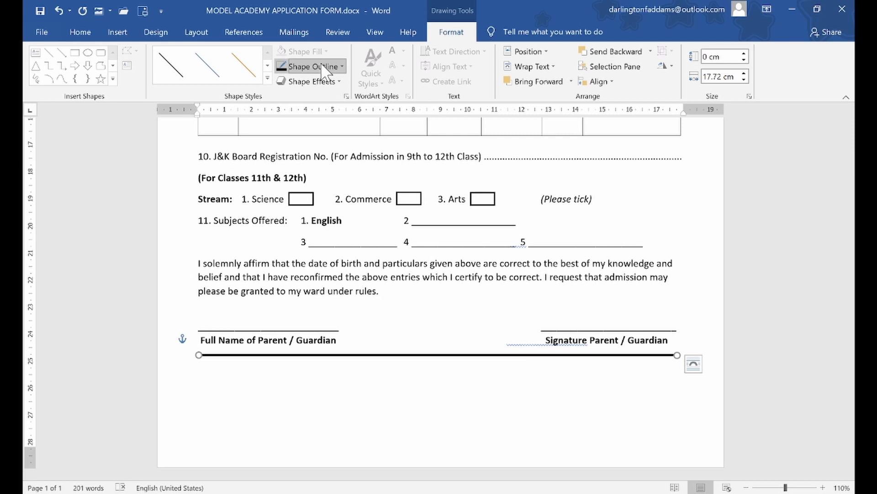
left_click(321, 62)
mouse_move(329, 214)
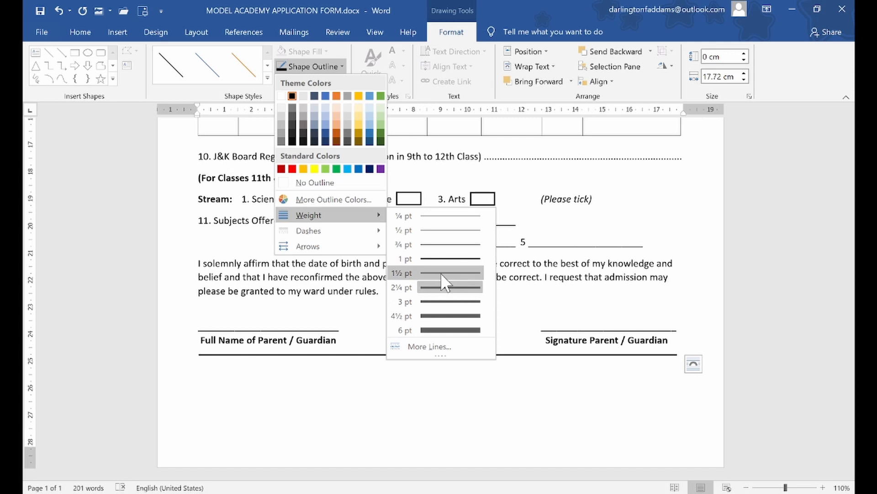
key("Escape")
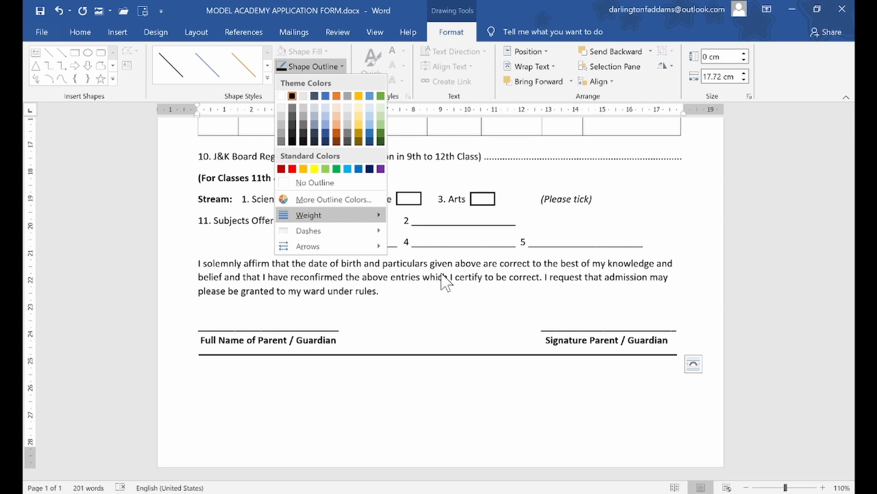
Ignore the grammar flag once on the word "Signature" in the "Signature Parent / Guardian" label
left_click(441, 294)
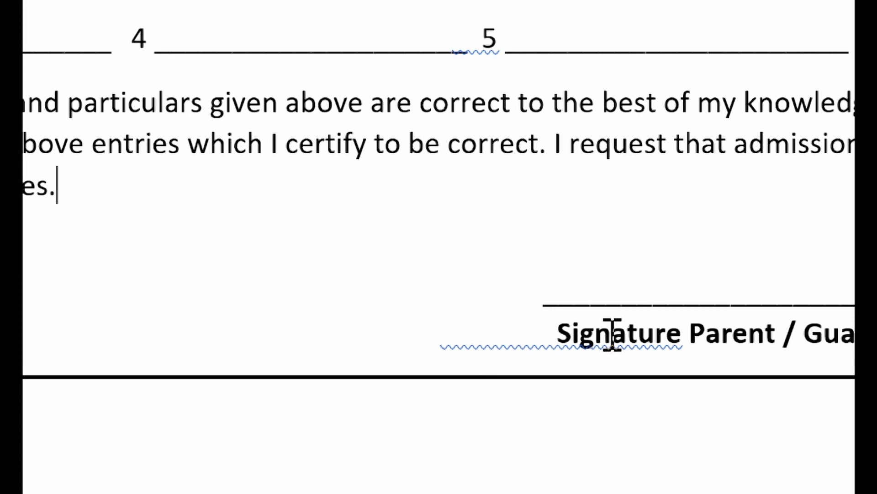
right_click(612, 334)
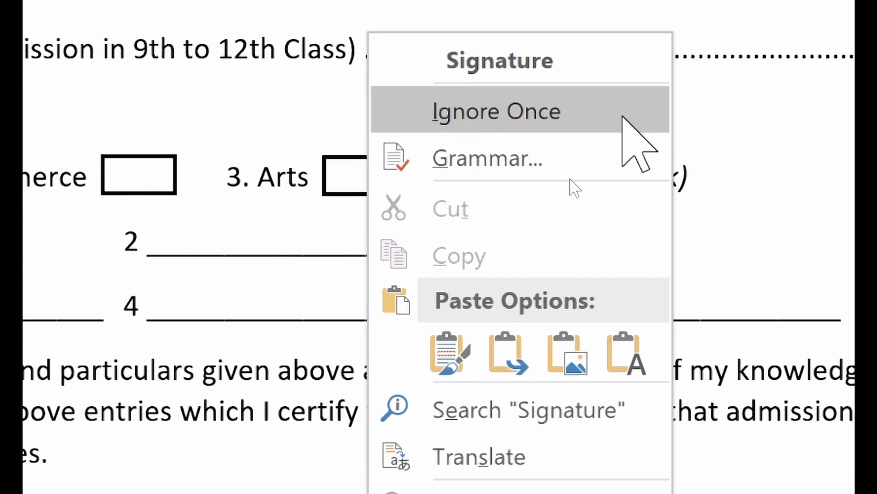
left_click(623, 118)
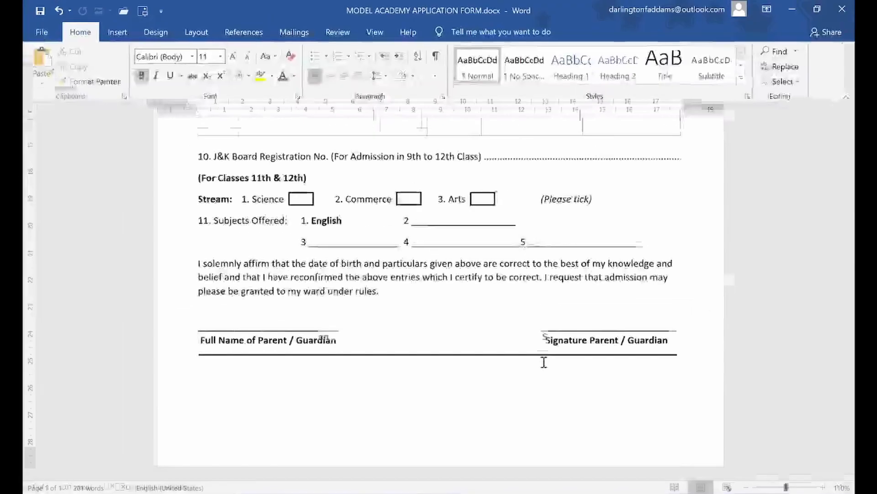
Draw a rectangle about 5.2 cm wide and 0.8 cm high below the dividing line's start, with no fill and a black outline
left_click(221, 368)
key("Return")
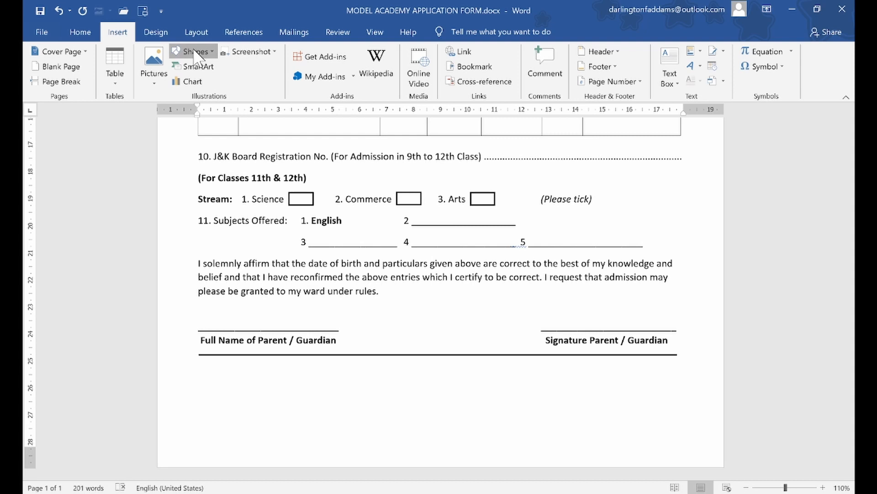
left_click(195, 52)
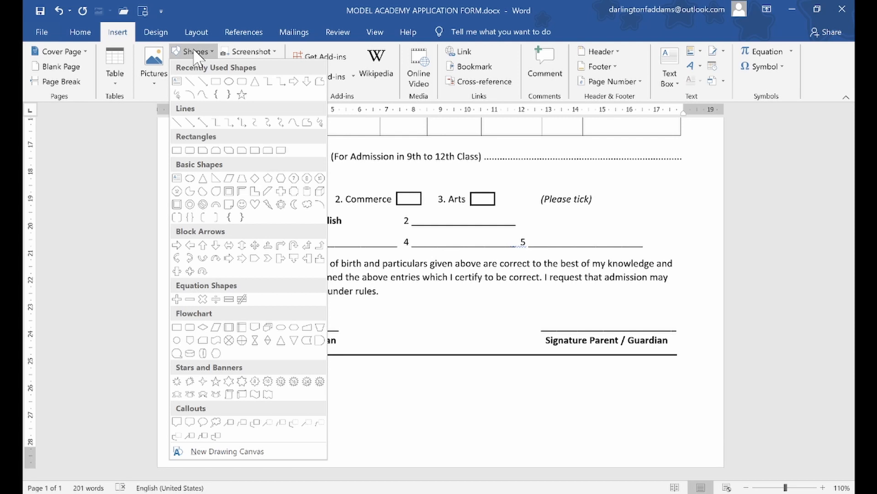
left_click(216, 81)
left_click_drag(201, 365, 340, 388)
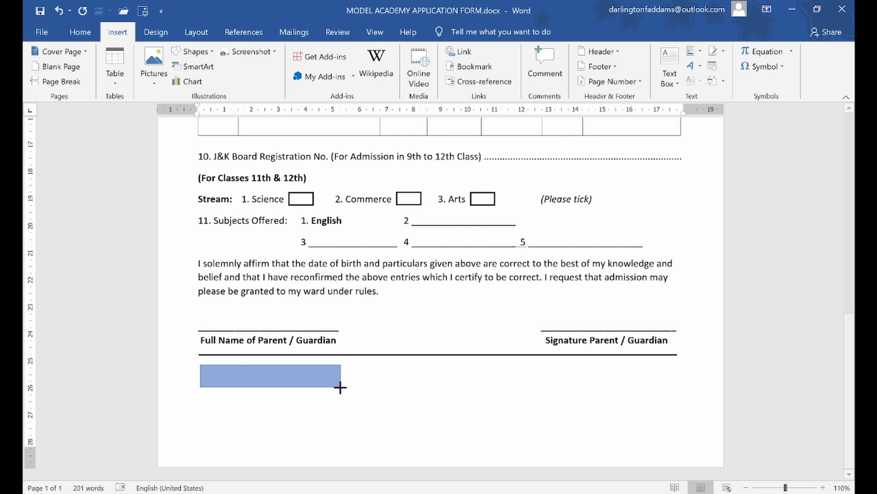
left_click_drag(341, 388, 340, 387)
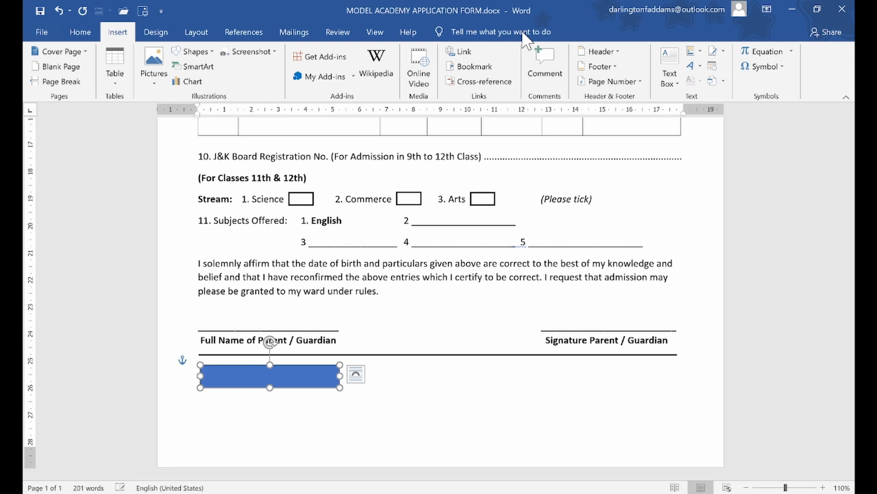
left_click(306, 52)
left_click(304, 169)
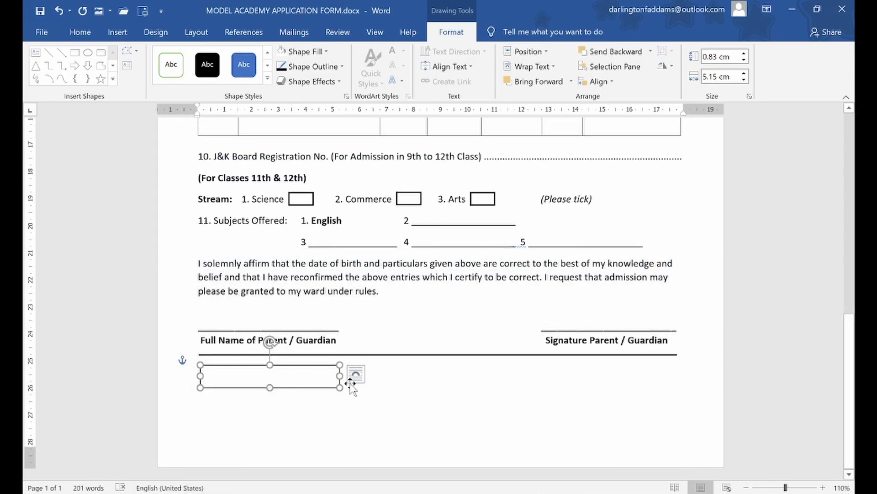
Widen the rectangle below the dividing line slightly by extending its right edge
left_click(398, 397)
left_click(337, 386)
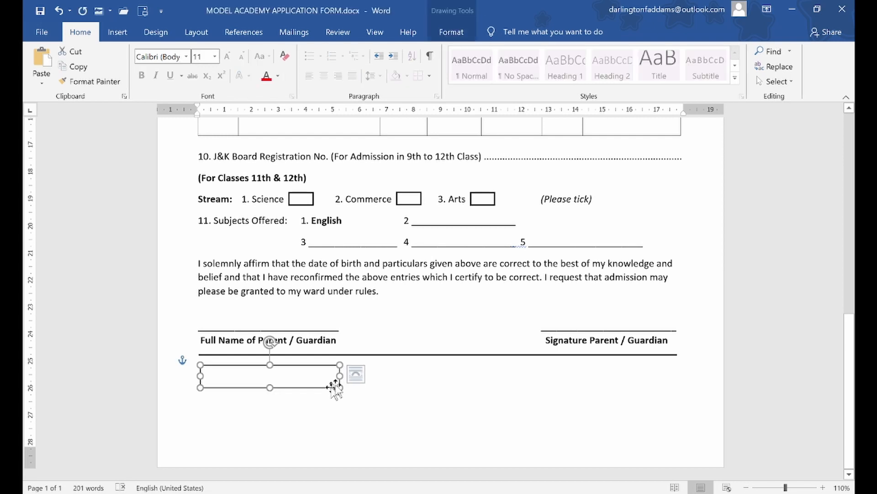
left_click_drag(340, 377, 345, 377)
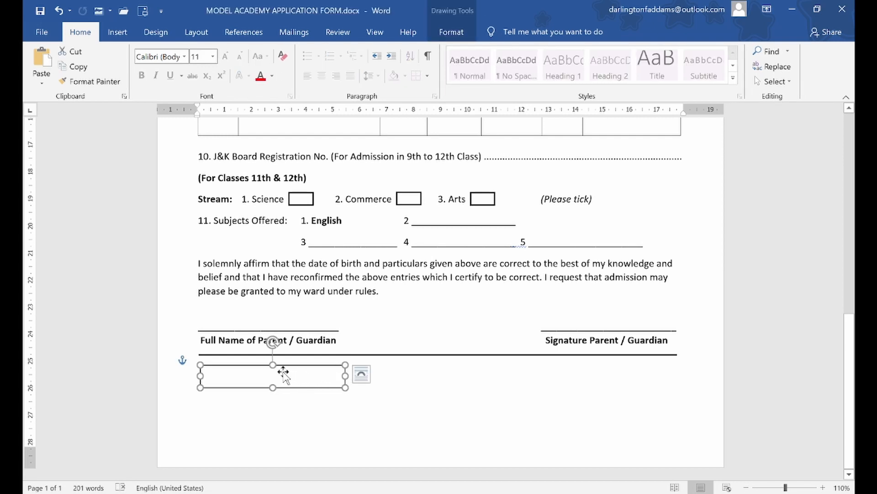
Copy the rectangle beside itself and duplicate the pair to make a row of four boxes
key("alt")
left_click_drag(280, 375, 424, 364)
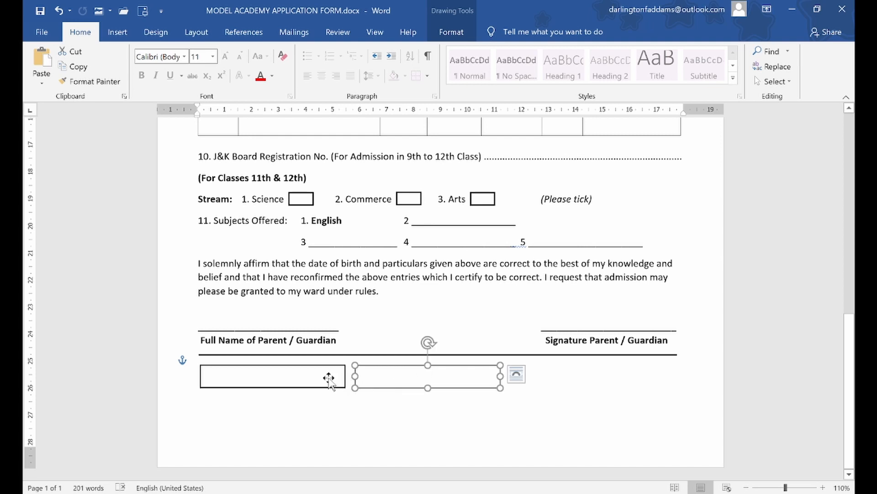
left_click(312, 376, "shift")
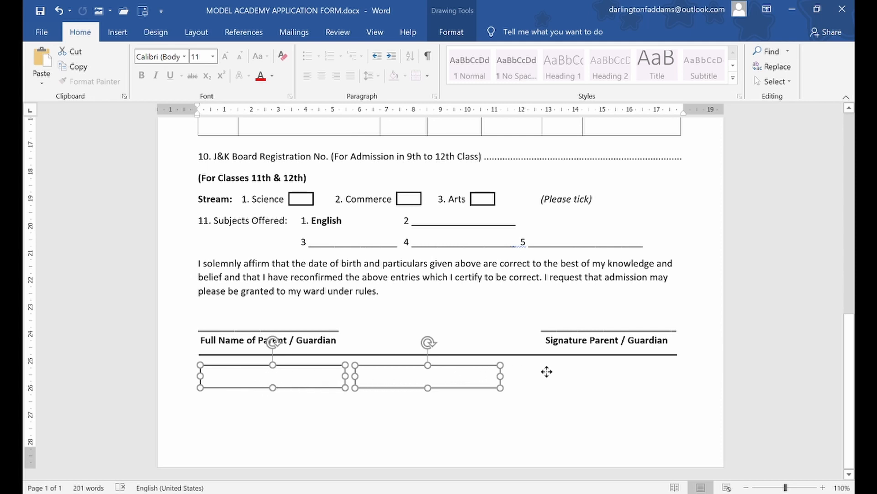
mouse_move(570, 372)
left_mouse_down()
mouse_move(589, 372)
mouse_move(563, 374)
left_mouse_up()
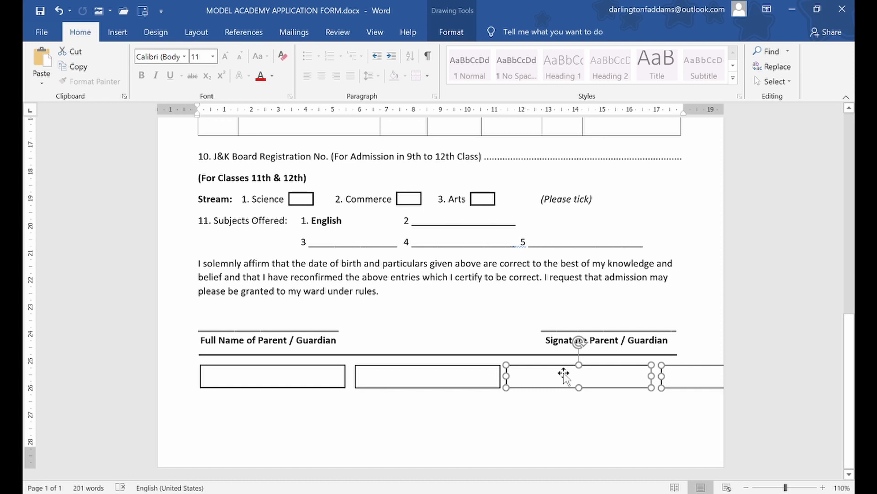
Narrow the first rectangle from its right edge and delete the three copies beside it
left_click(344, 374)
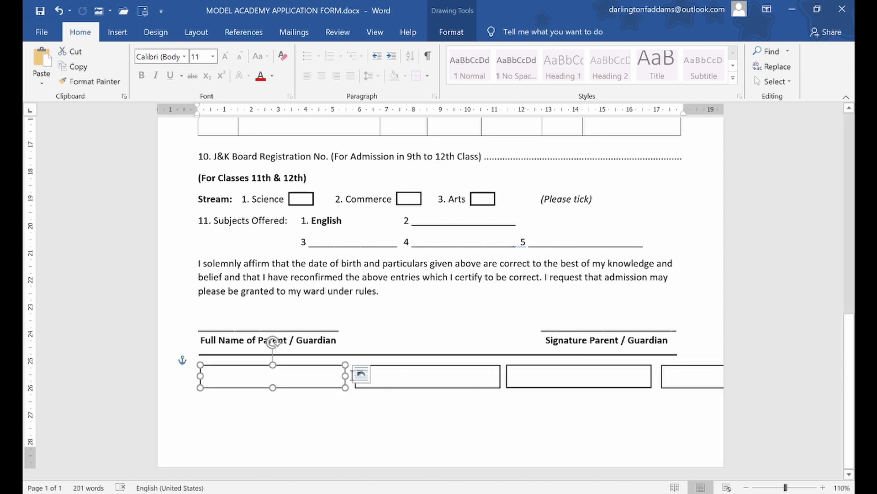
left_click_drag(345, 375, 325, 375)
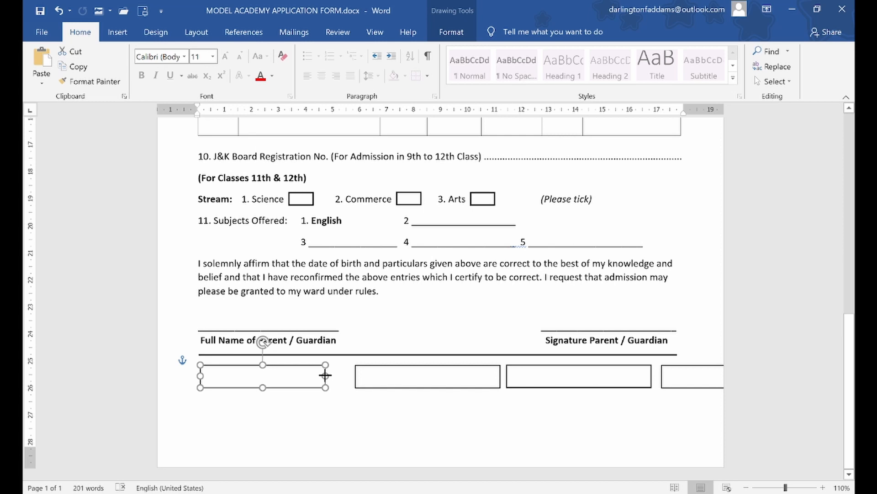
left_click(414, 380)
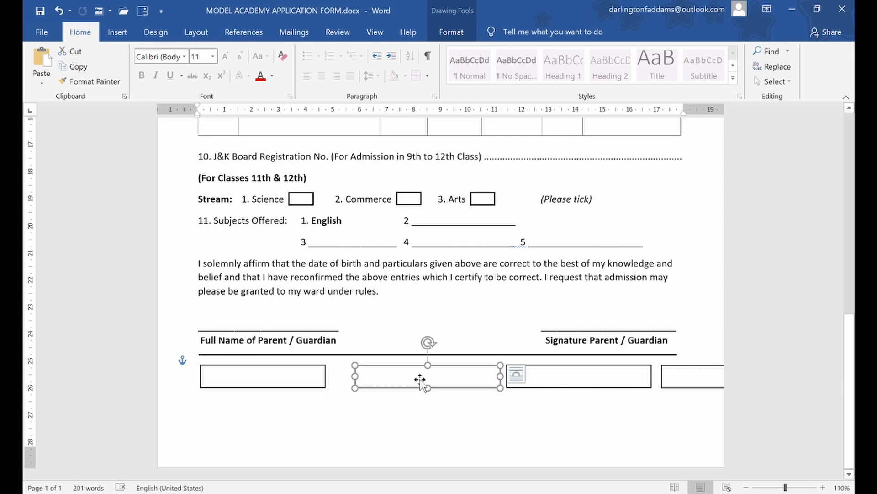
left_click(557, 382, "shift")
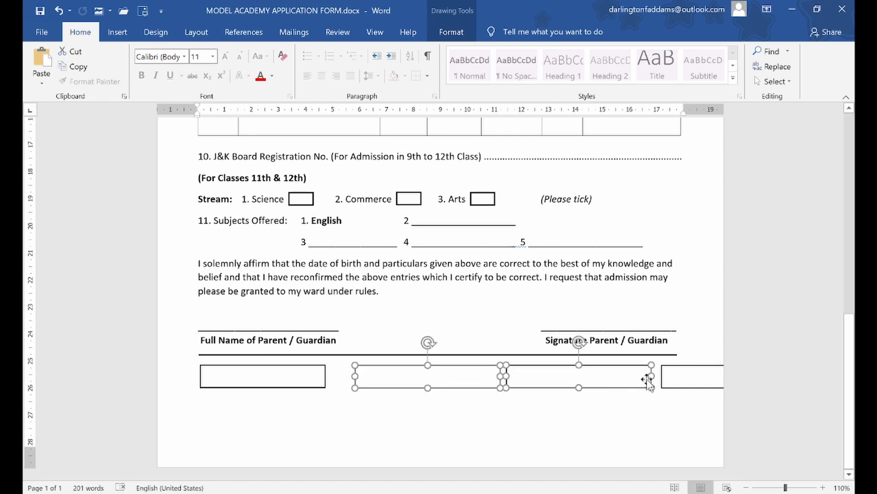
left_click(677, 376, "shift")
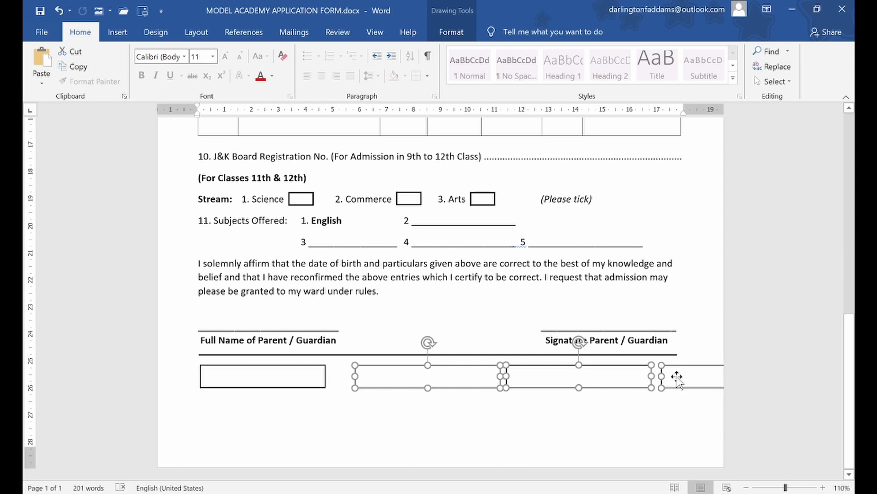
key("Delete")
Nudge the remaining rectangle slightly left and up to align it with the start of the dividing line
left_click(265, 371)
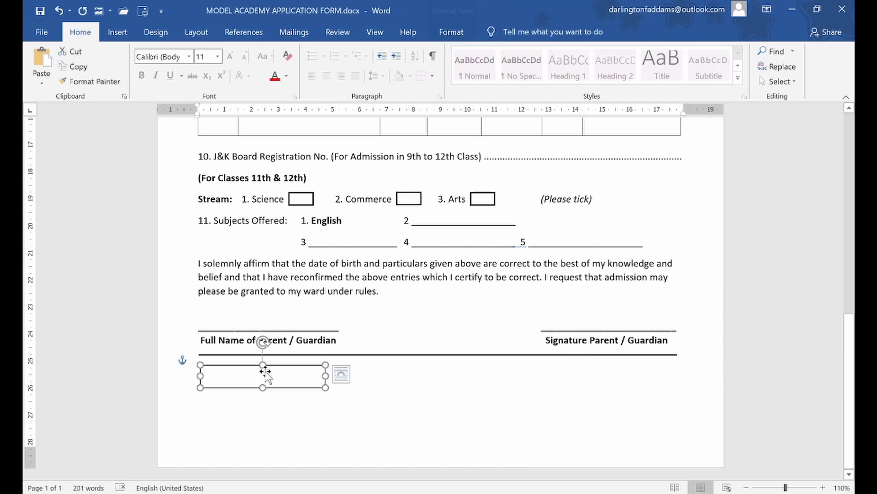
key("Left")
key("Left")
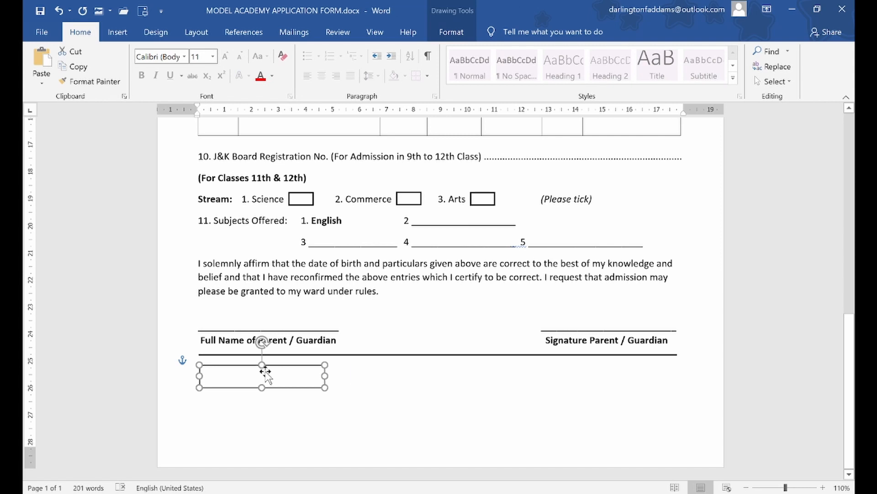
key("Up")
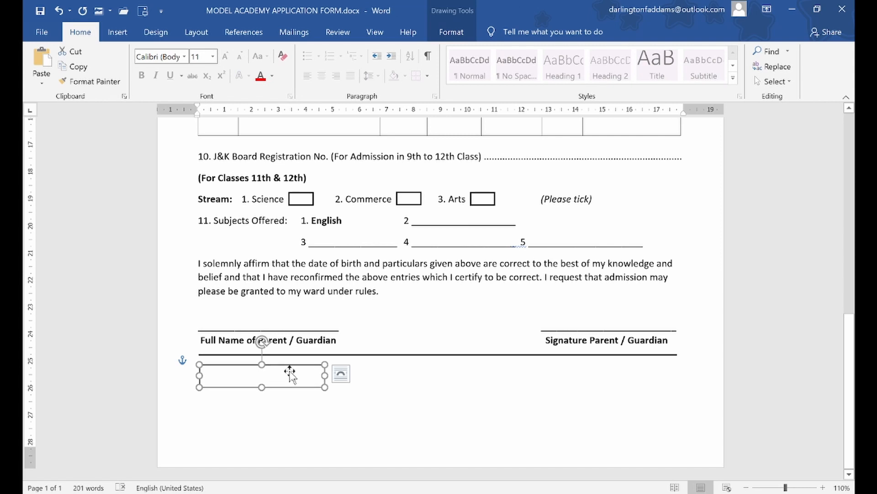
Copy the narrowed rectangle beside itself, then duplicate both to form a row of four boxes matching the reference form
left_click_drag(277, 377, 411, 383)
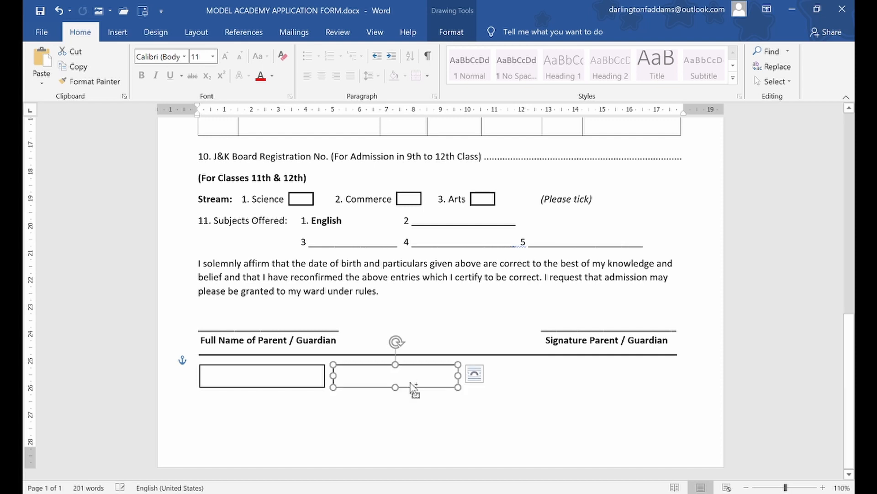
left_click(304, 371, "shift")
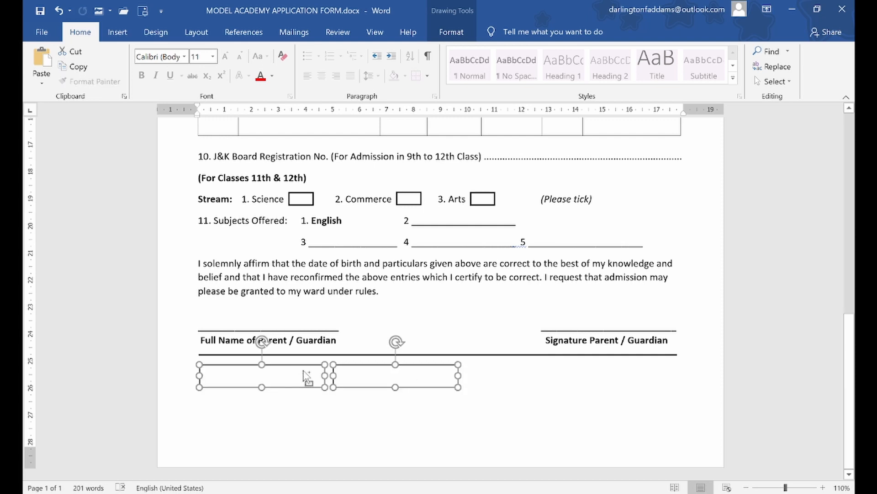
left_click_drag(447, 380, 575, 366)
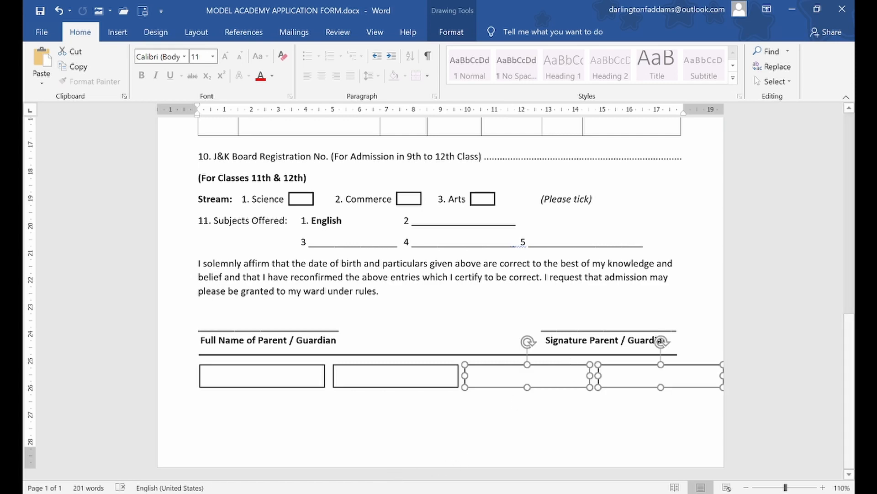
key("alt+Tab")
key("alt+Tab")
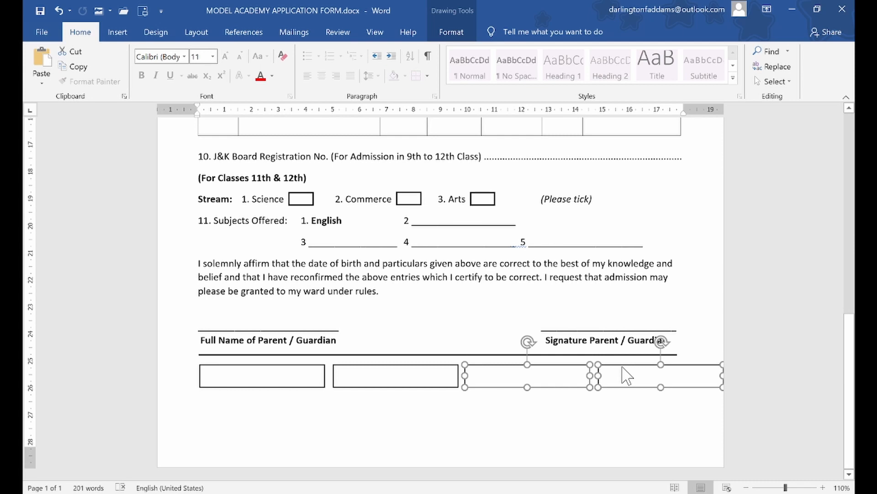
Delete the three copied rectangles and narrow the remaining first rectangle from its right edge
key("Delete")
left_click(431, 376)
key("Delete")
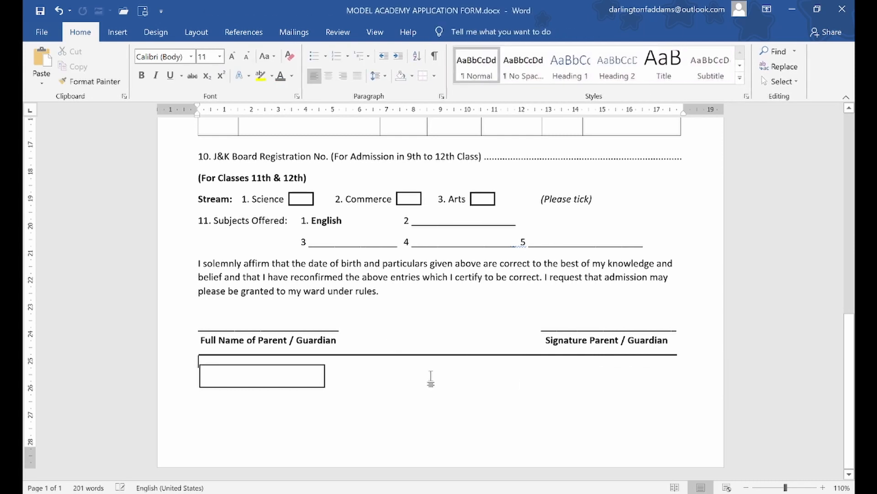
left_click(304, 378)
left_click_drag(325, 375, 310, 383)
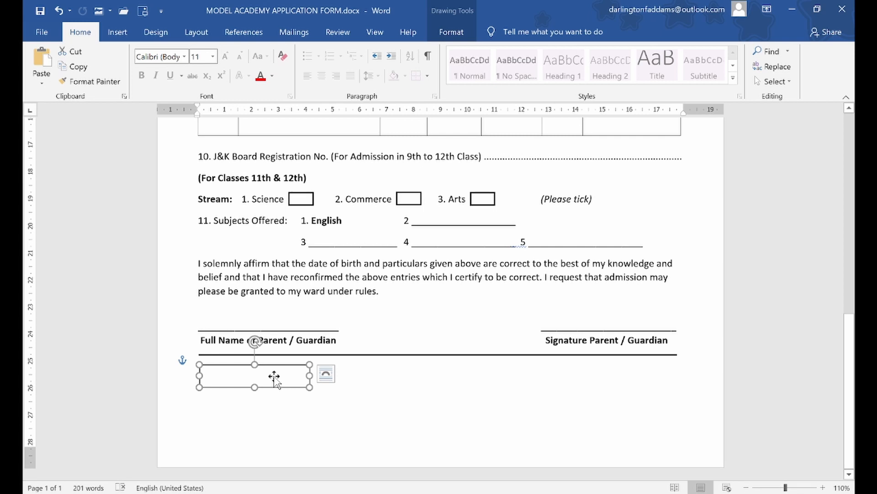
Copy the narrowed rectangle beside itself and duplicate the pair to make a row of four boxes below the dividing line
left_click_drag(276, 382, 388, 382)
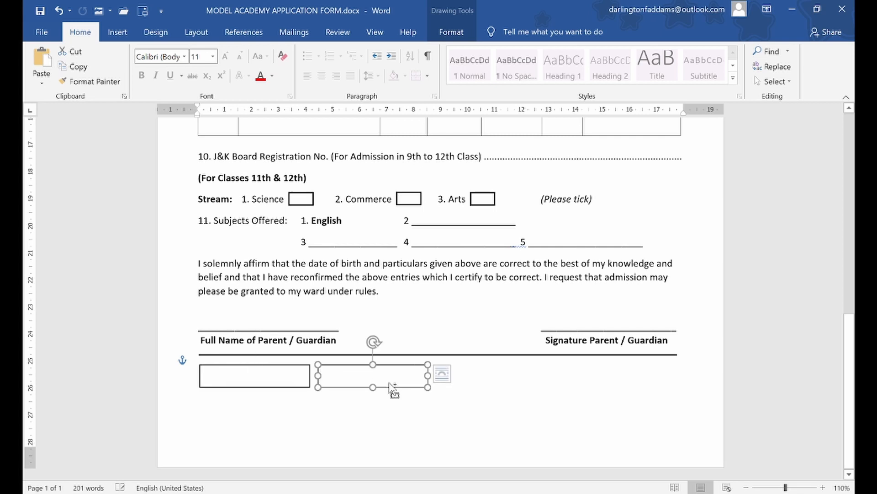
left_click(291, 379, "shift")
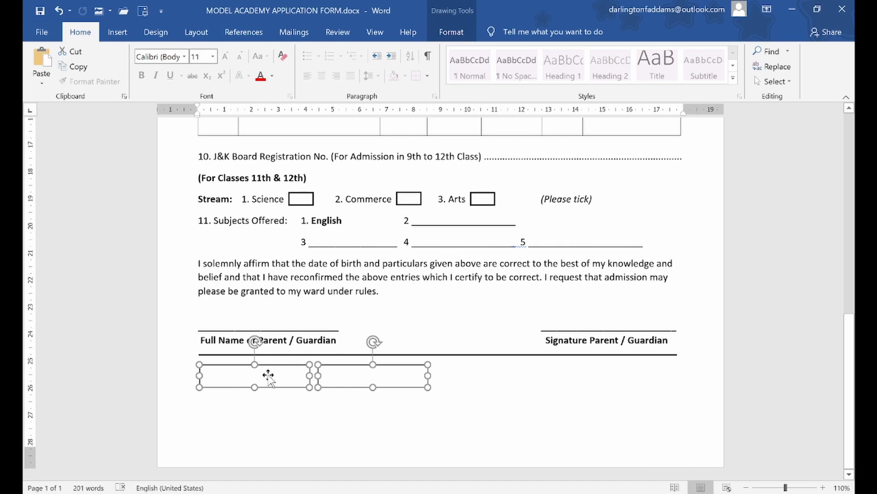
left_click_drag(268, 376, 268, 376)
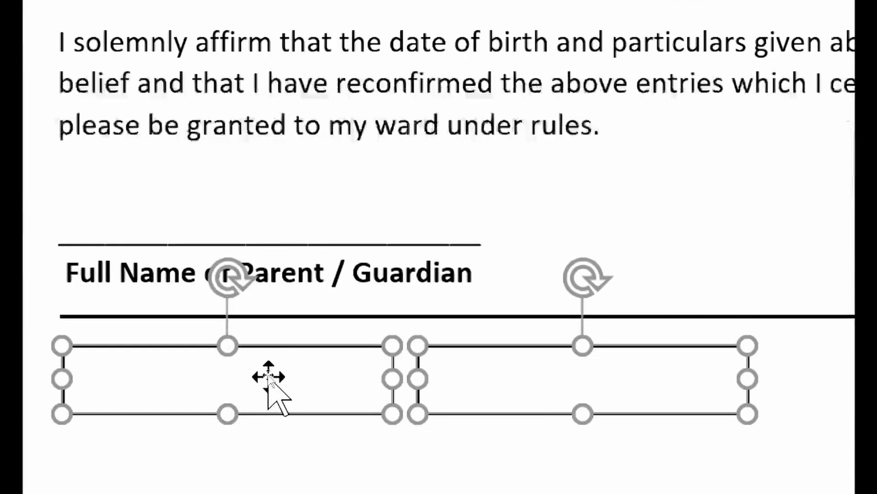
left_click_drag(270, 377, 271, 380)
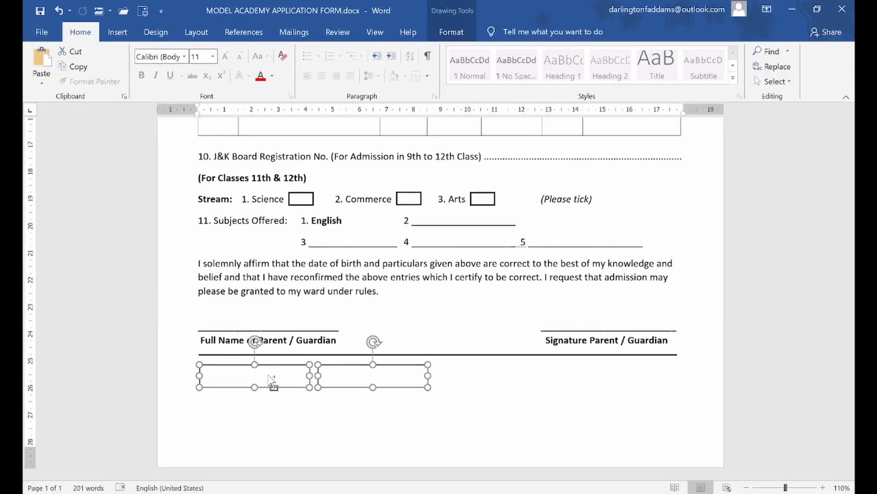
mouse_move(423, 379)
left_mouse_down()
mouse_move(474, 371)
mouse_move(502, 377)
left_mouse_up()
left_click(486, 319)
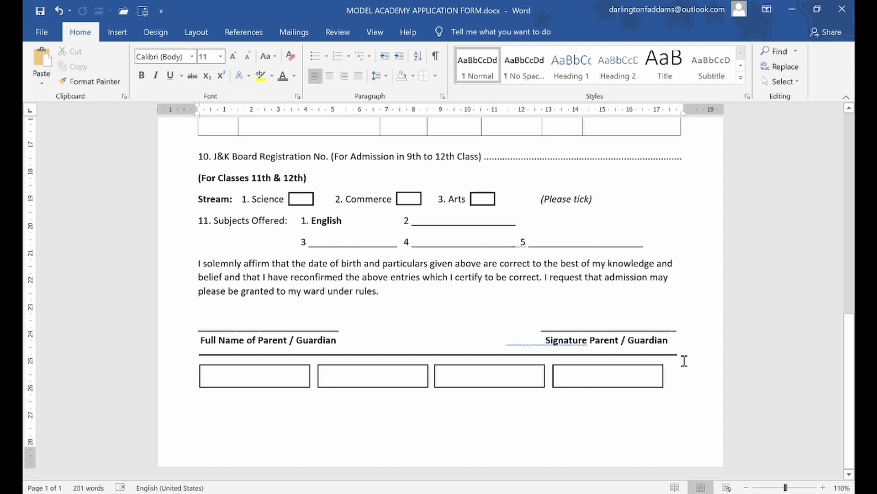
Nudge the second and third boxes slightly right to widen the gaps after the first and second boxes
left_click(330, 373)
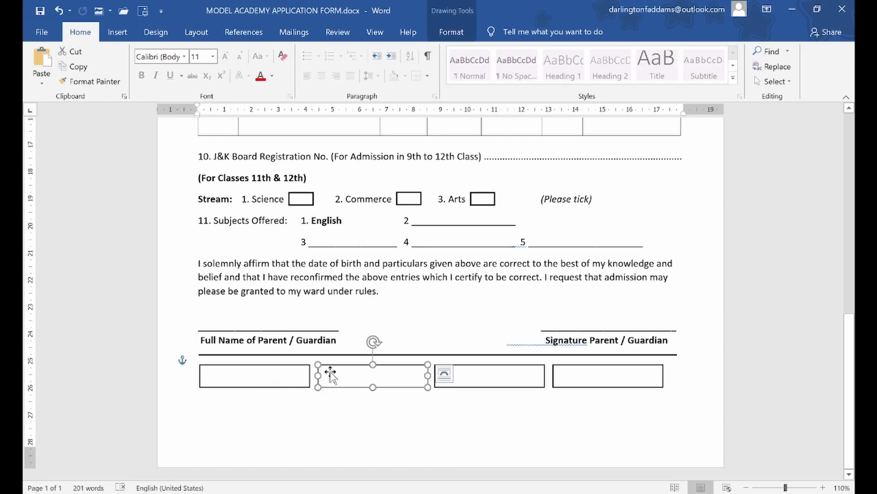
key("Right")
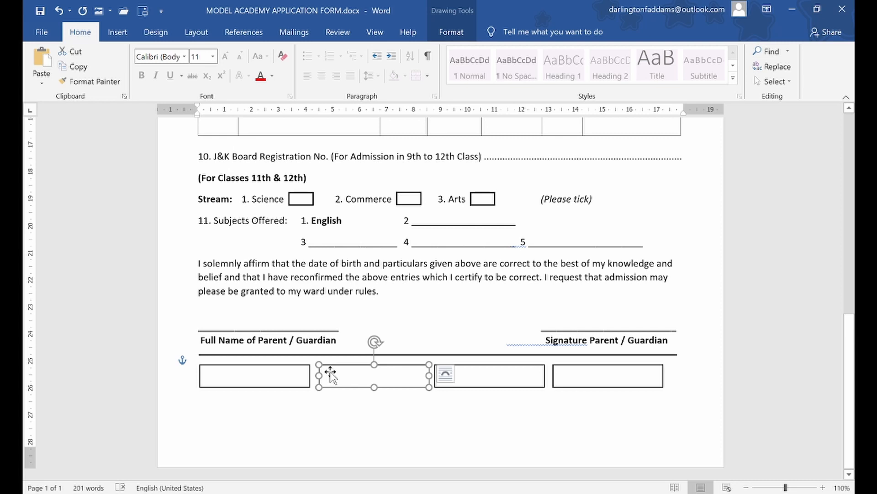
left_click(491, 375)
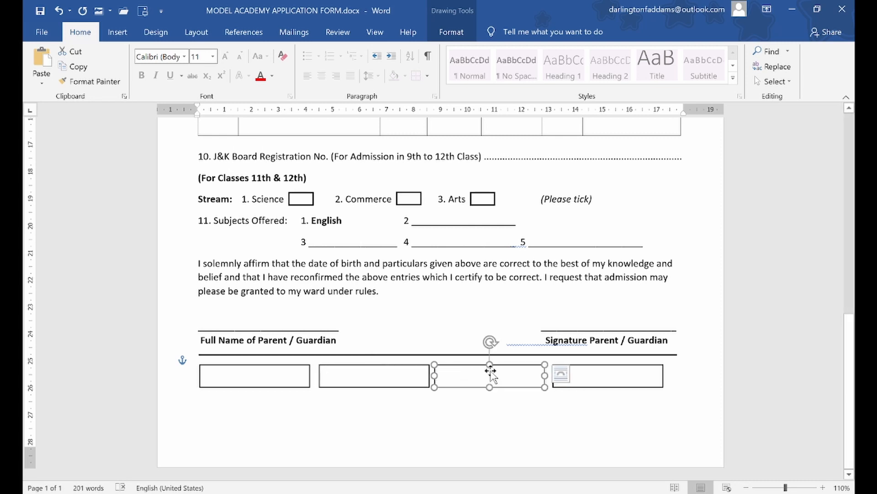
key("Right")
key("Right")
key("Right")
key("Right")
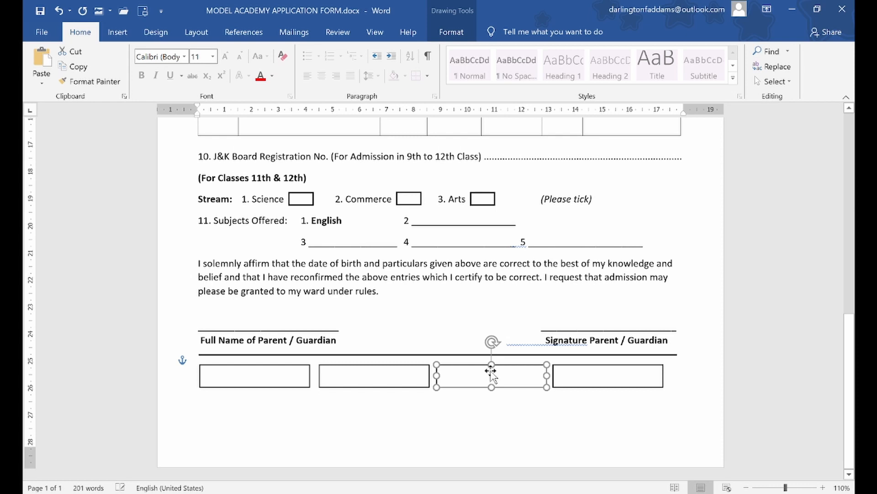
key("Right")
key("Right")
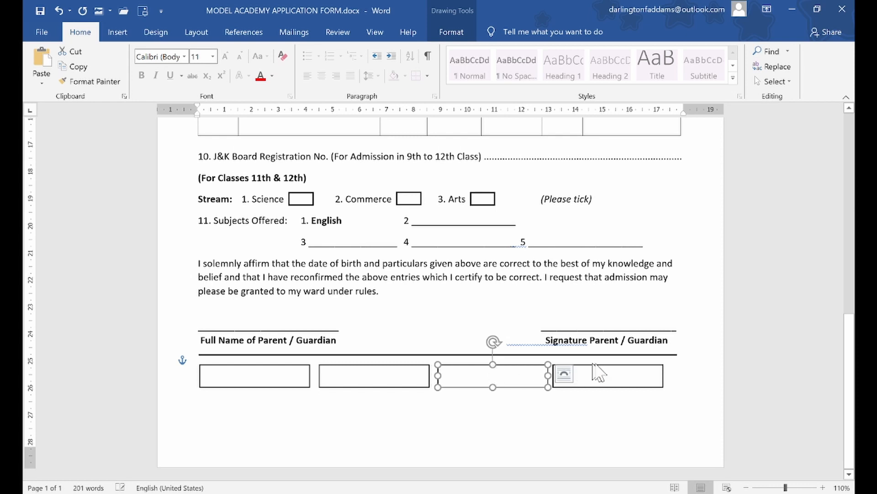
Nudge the fourth box right to match its gap from the third box to the other gaps
left_click(606, 378)
key("Right")
key("Right")
key("Right")
key("Right")
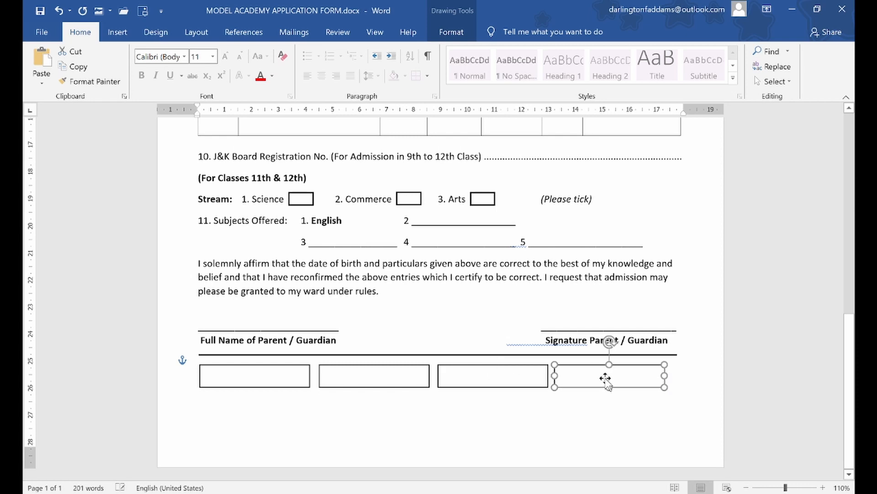
key("Right")
key("Right")
key("Right")
key("Right")
key("Right")
key("Right")
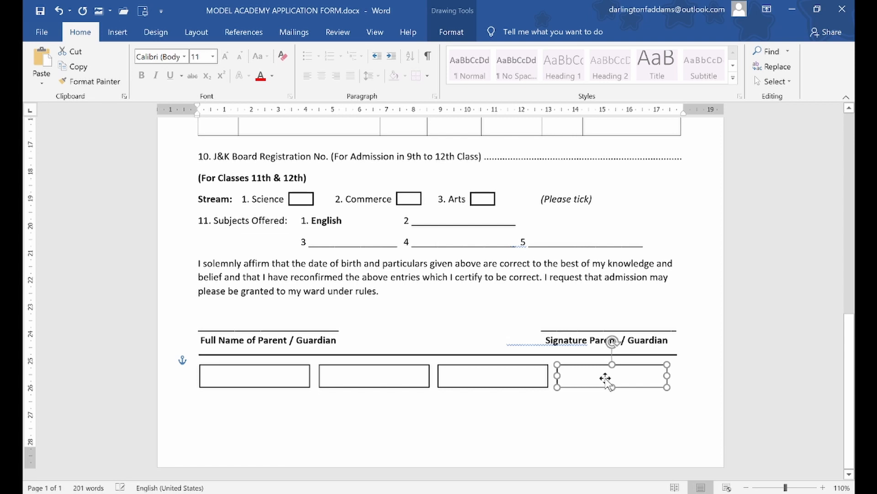
Fine-tune the positions of the third and second boxes by shifting each slightly further right
left_click(508, 379)
key("Right")
key("Right")
key("Right")
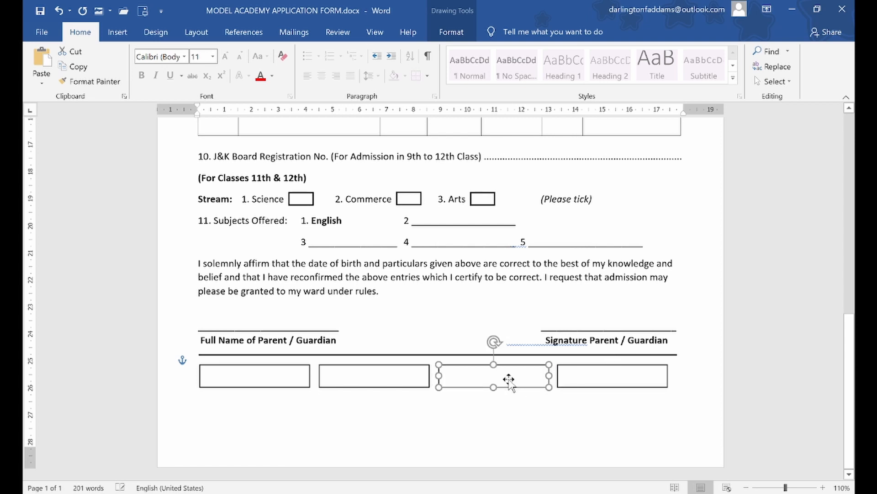
left_click(393, 383)
key("Right")
key("Right")
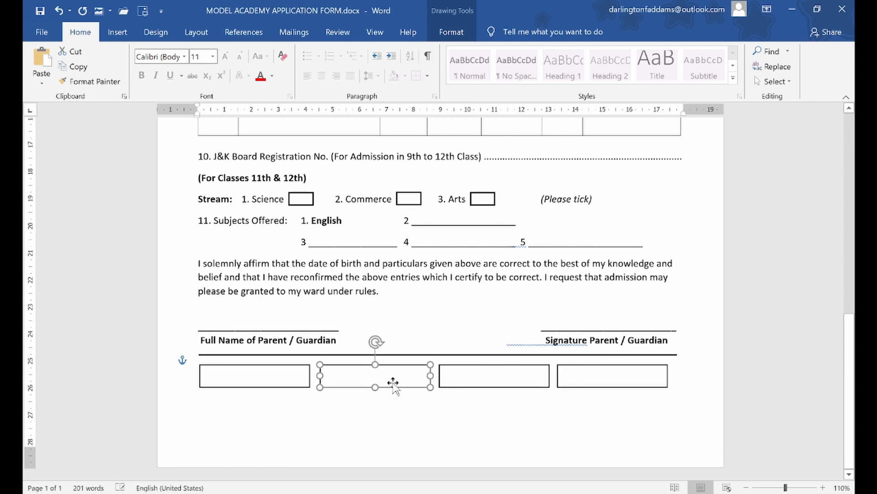
key("Right")
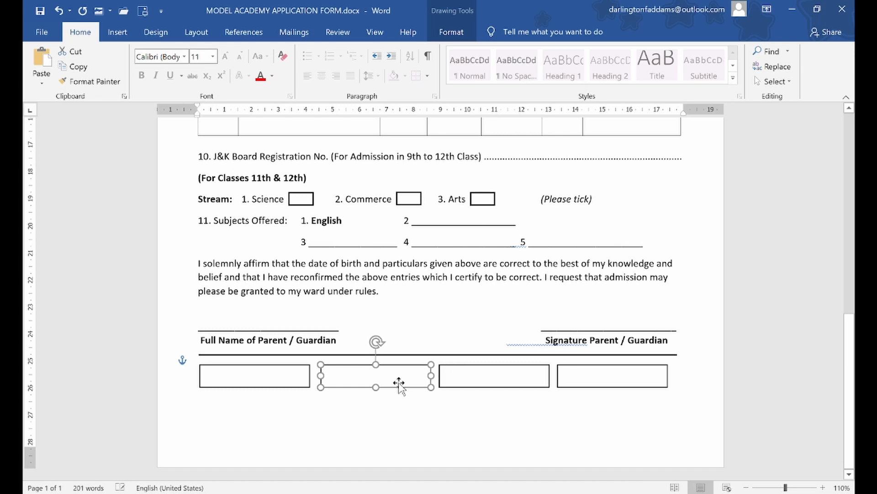
Nudge the third box further right to even out its gap from the second box
left_click(480, 381)
key("Right")
key("Right")
key("Right")
key("Right")
key("Right")
key("Right")
key("Right")
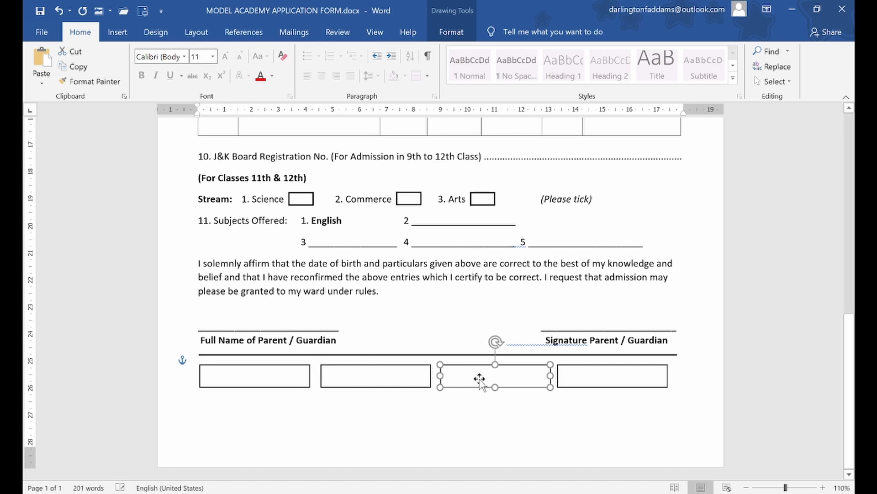
left_click(569, 375)
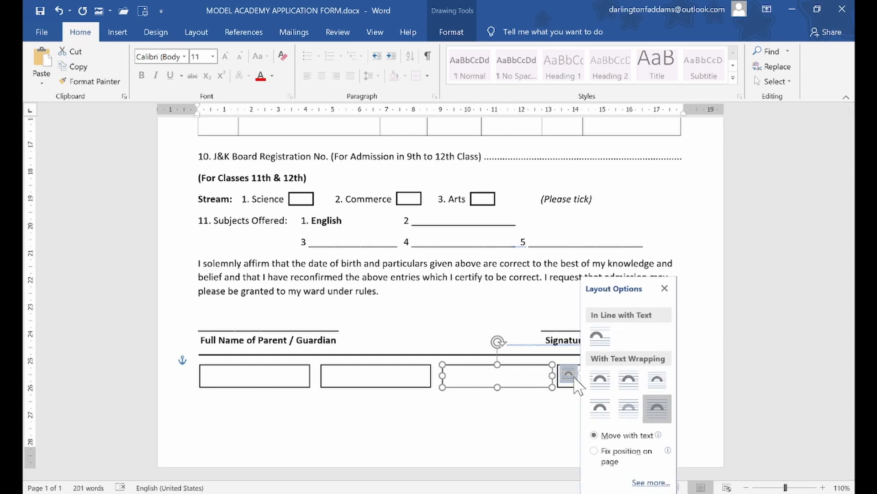
left_click(569, 375)
Shift the fourth box further right towards the end of the dividing line
left_click(597, 377)
key("Right")
key("Right")
key("Right")
key("Right")
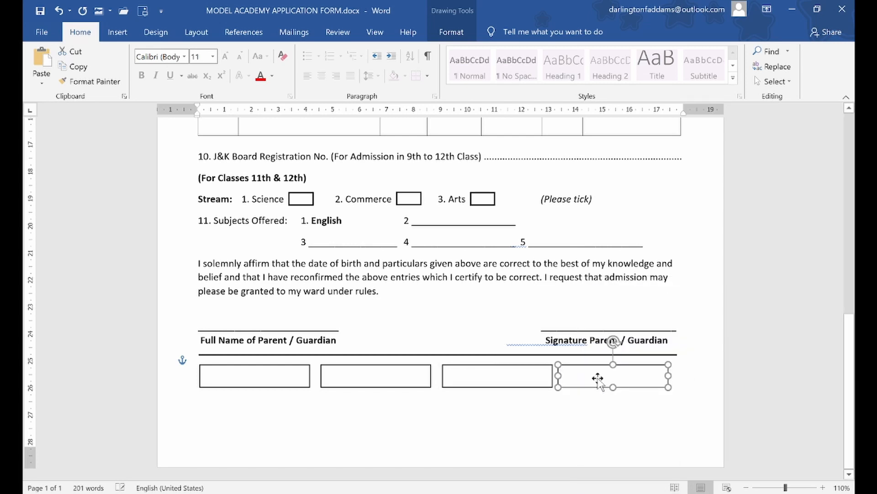
key("Right")
key("Right")
key("Right")
key("Right")
key("Right")
key("Right")
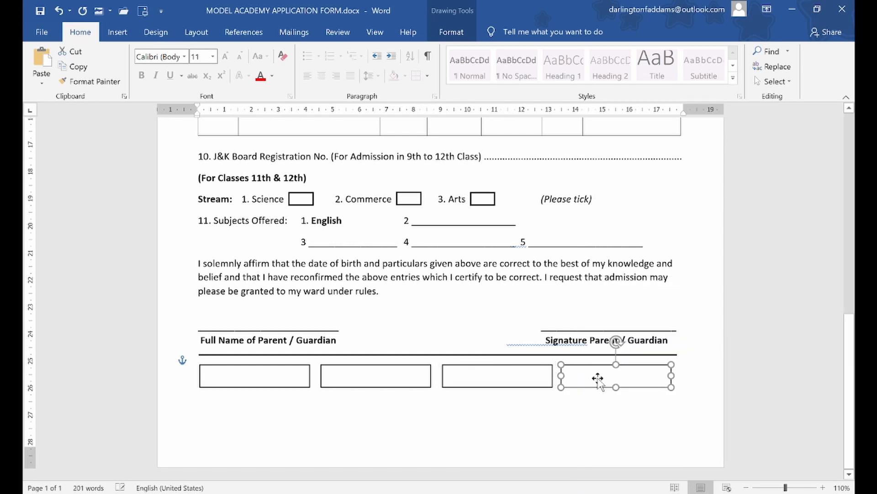
key("Right")
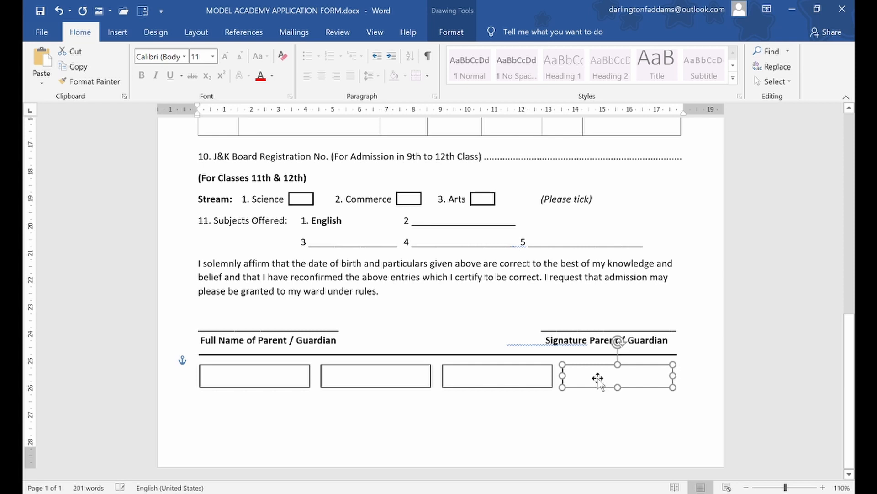
Add the third and second boxes to the selection in turn and nudge the selected boxes slightly right
left_click(483, 381, "shift")
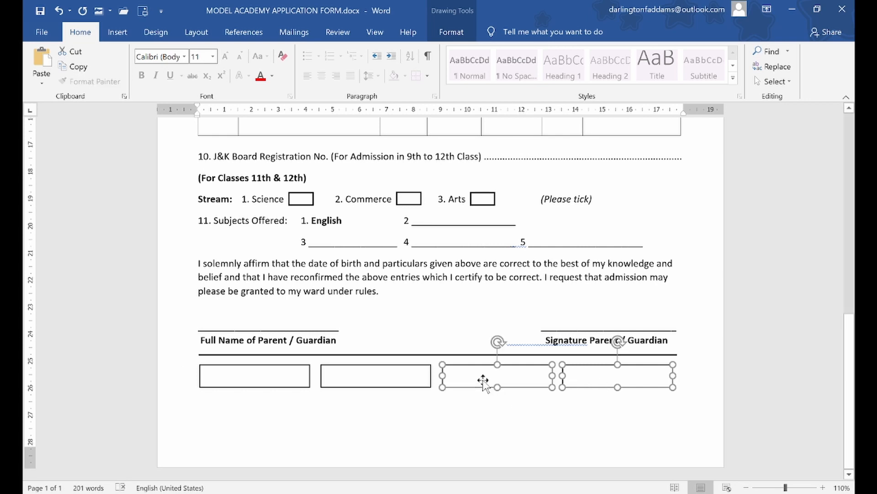
key("Right")
left_click(398, 380, "shift")
key("Right")
key("Right")
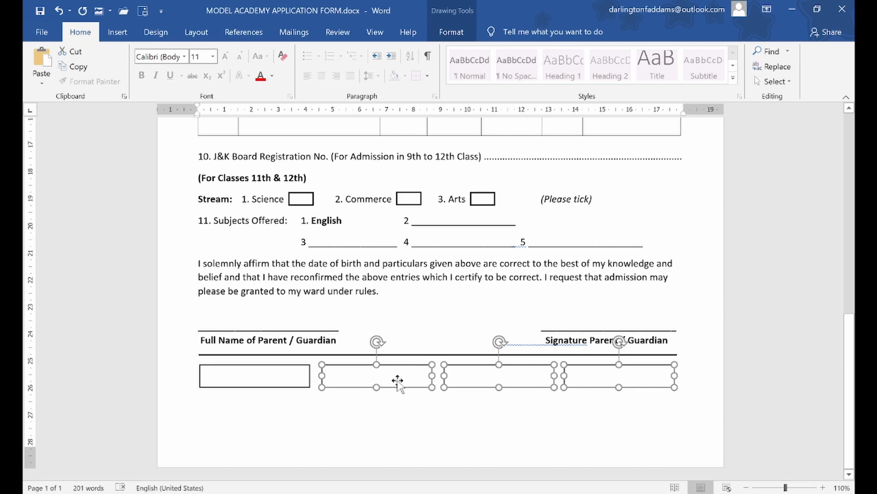
left_click(400, 277)
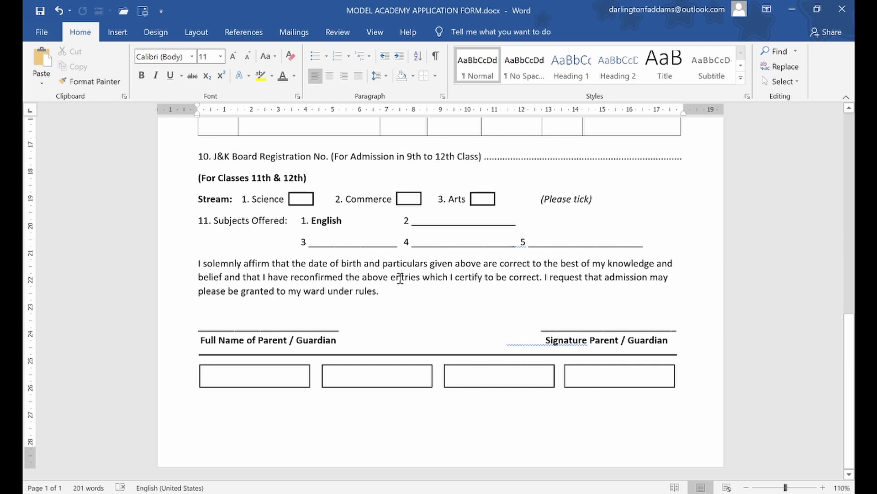
Nudge the fourth box right until its right edge lines up with the end of the dividing line
left_click(592, 375)
key("Right")
key("Right")
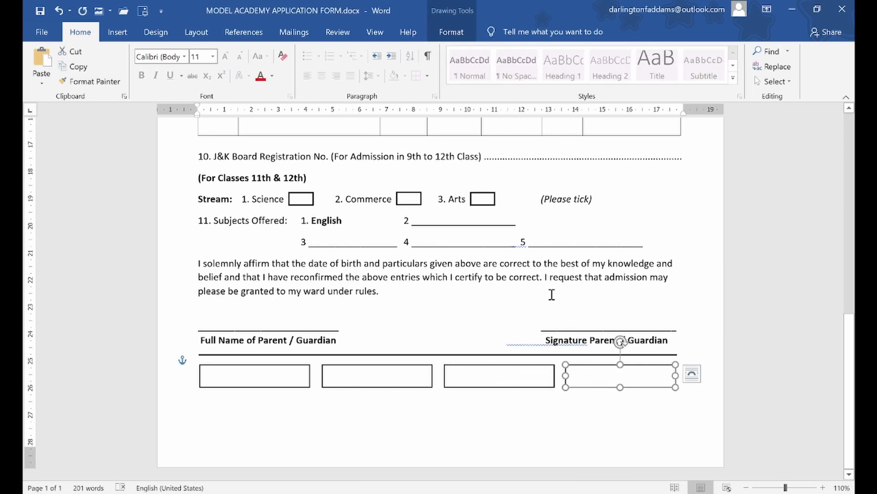
left_click(551, 277)
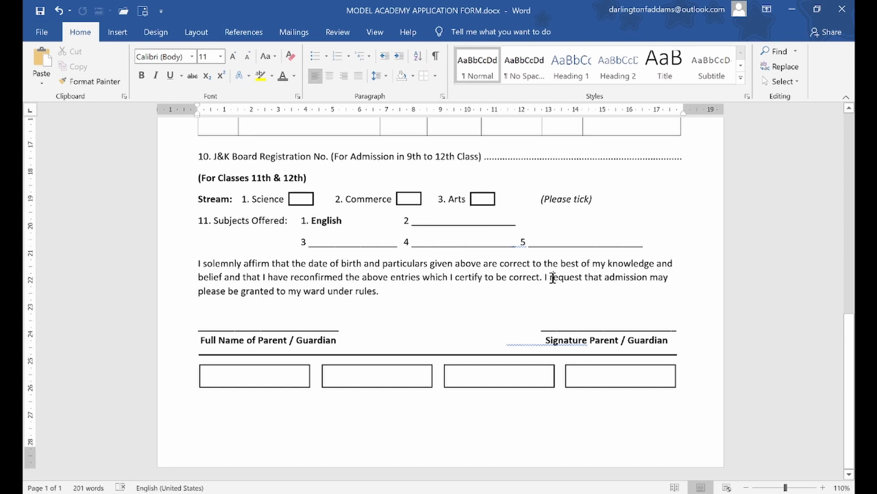
left_click(602, 376)
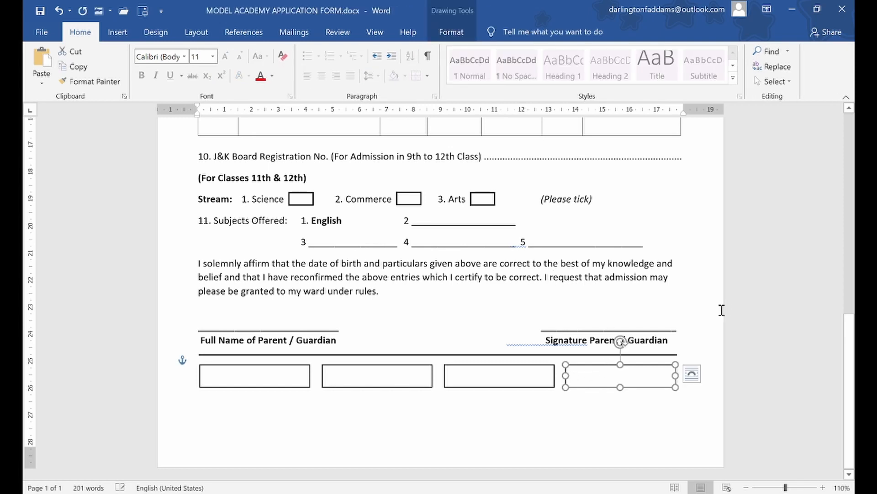
left_click(532, 375)
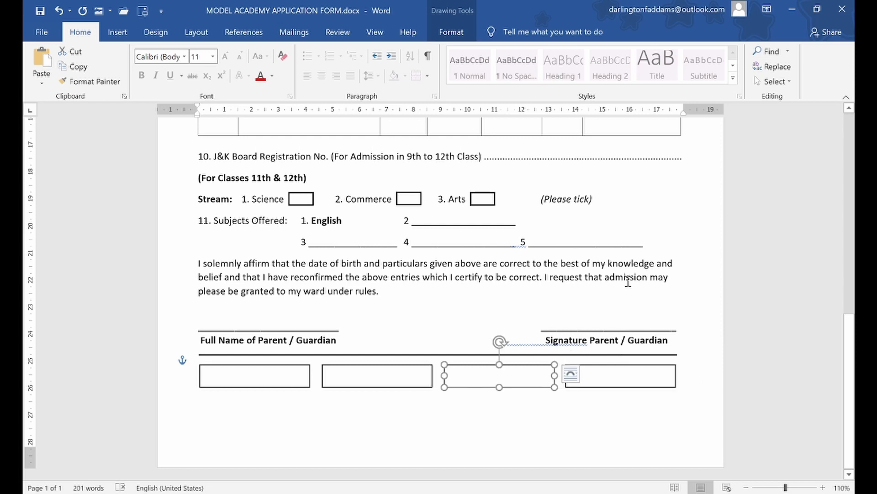
left_click(600, 374)
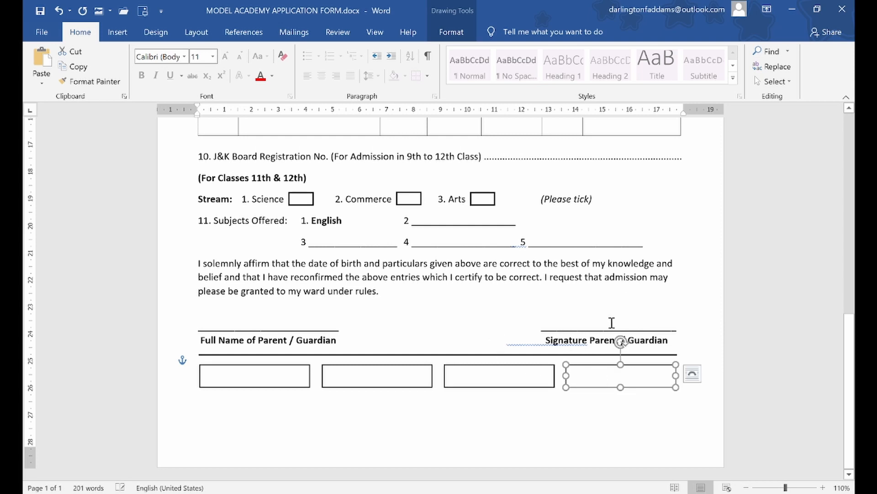
left_click(602, 282)
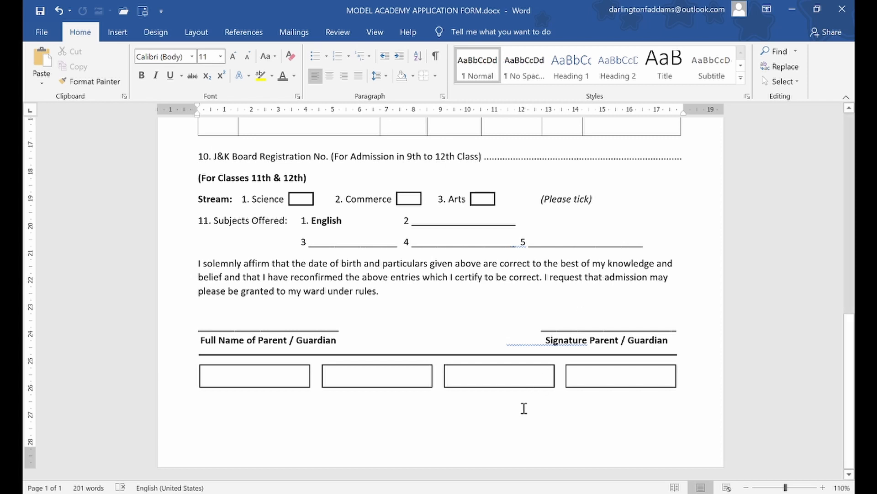
Check the first status label in the reference PDF, enter starting text in the first box and make its font colour black
left_click(392, 493)
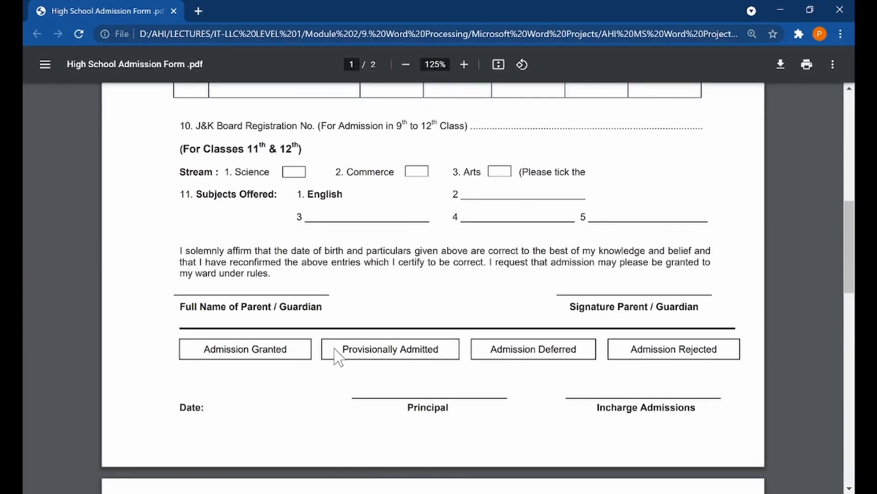
key("alt+Tab")
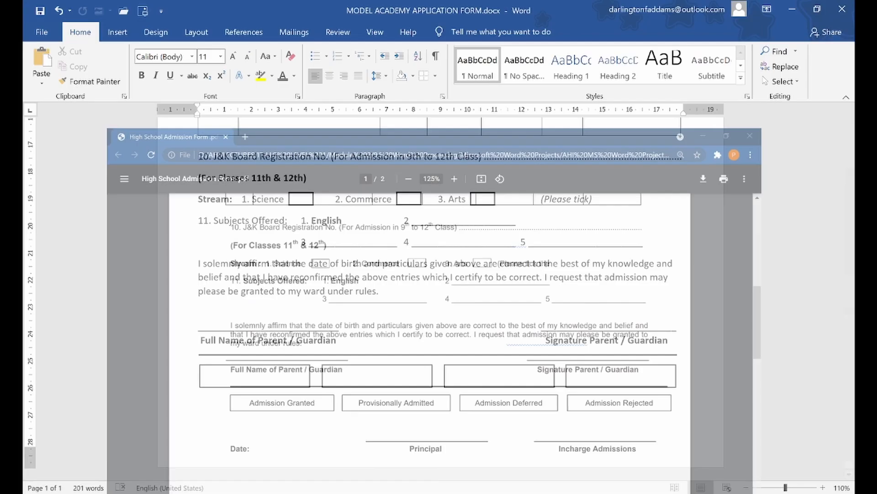
left_click(263, 368)
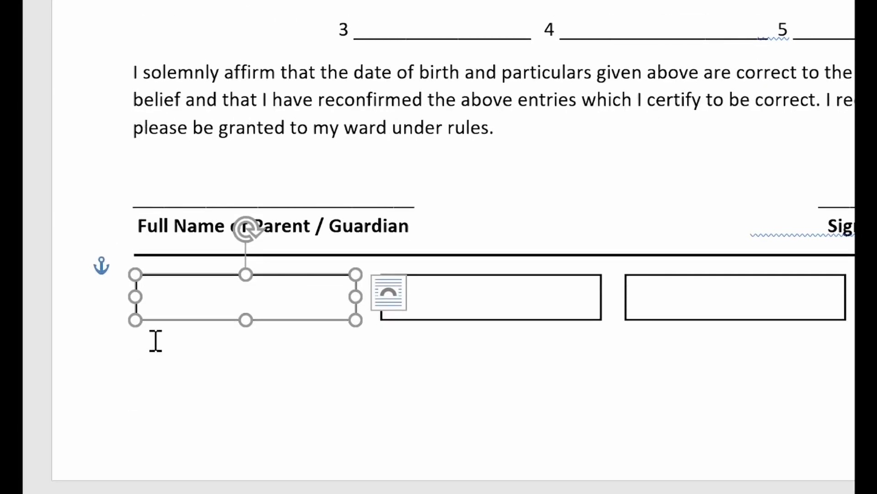
type("sdfsdf")
double_click(251, 296)
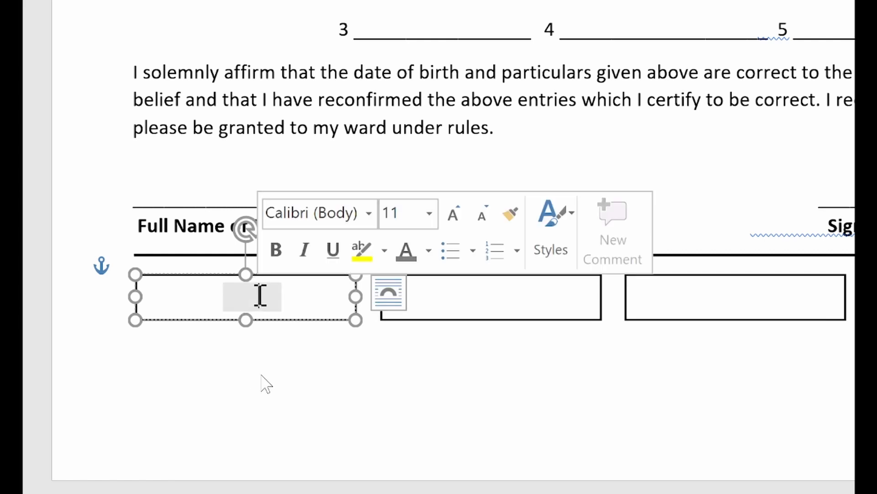
left_click(428, 250)
scroll(441, 69, "up", 1)
left_click(427, 58)
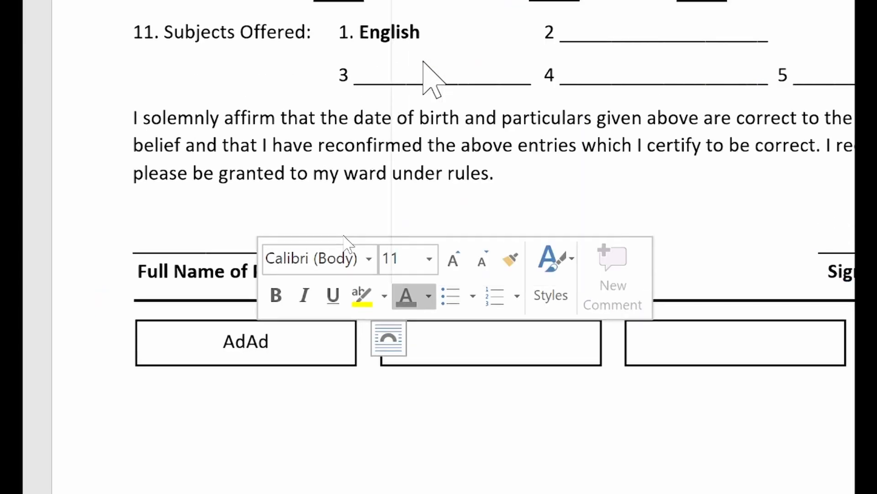
Remove the duplicated letters and complete the first box's label as "Admission Granted"
left_click(289, 344)
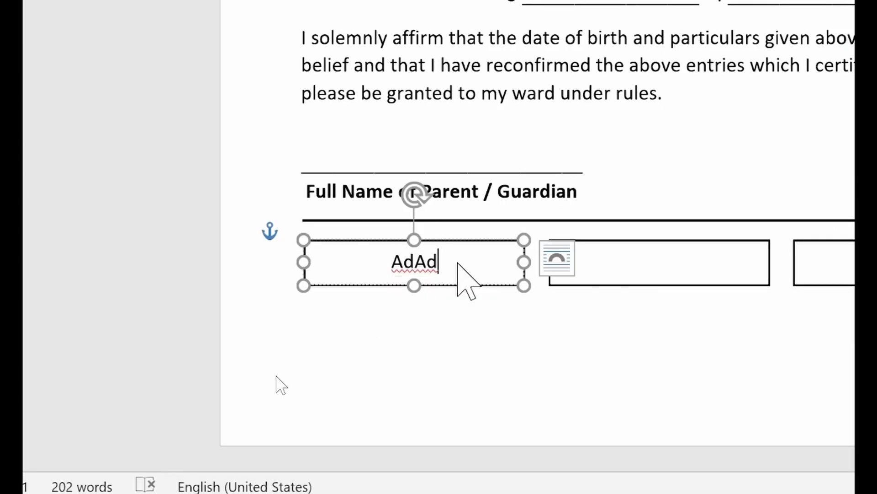
key("BackSpace")
key("BackSpace")
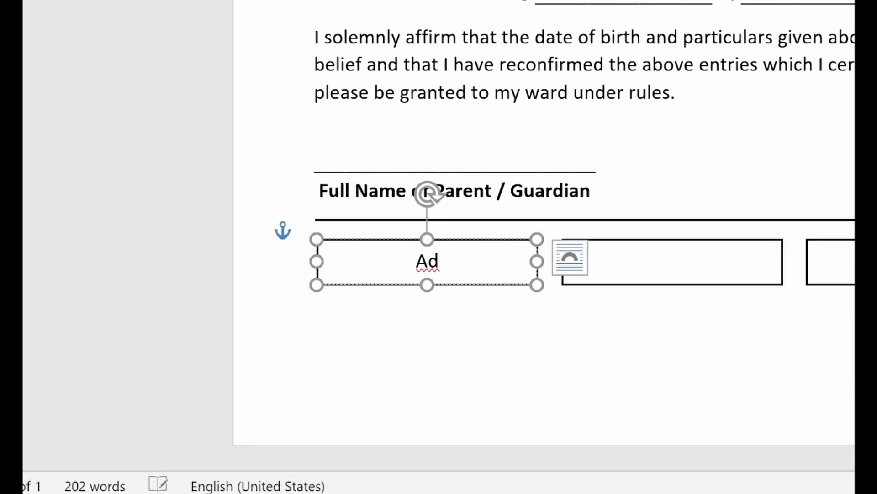
type("mission Gra")
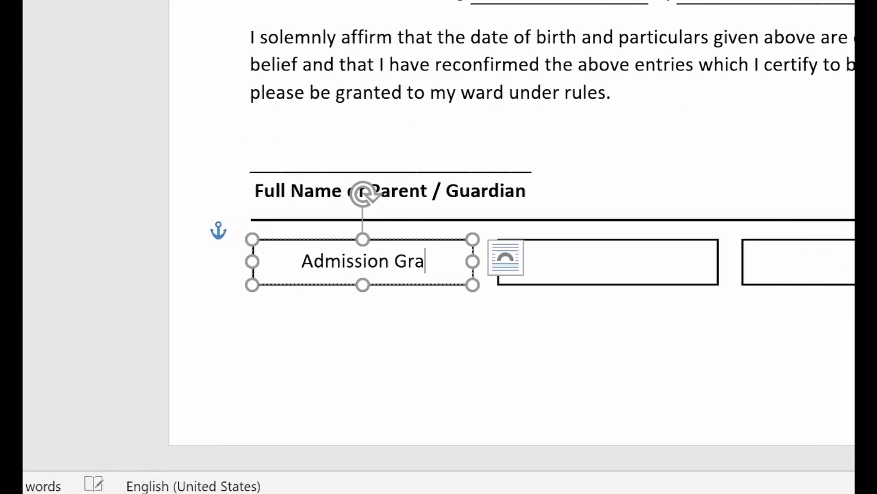
type("nted")
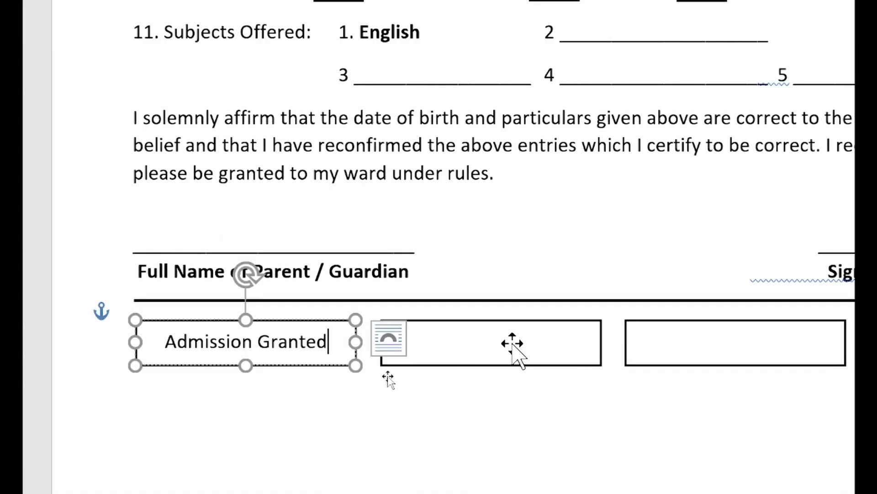
Check the second status label in the reference PDF, enter starting text in the second box and make its font colour black
left_click(625, 262)
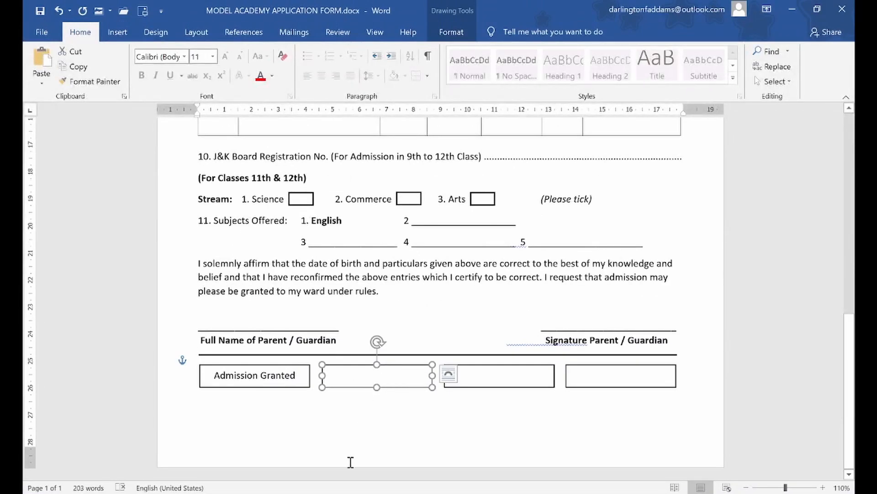
left_click(345, 492)
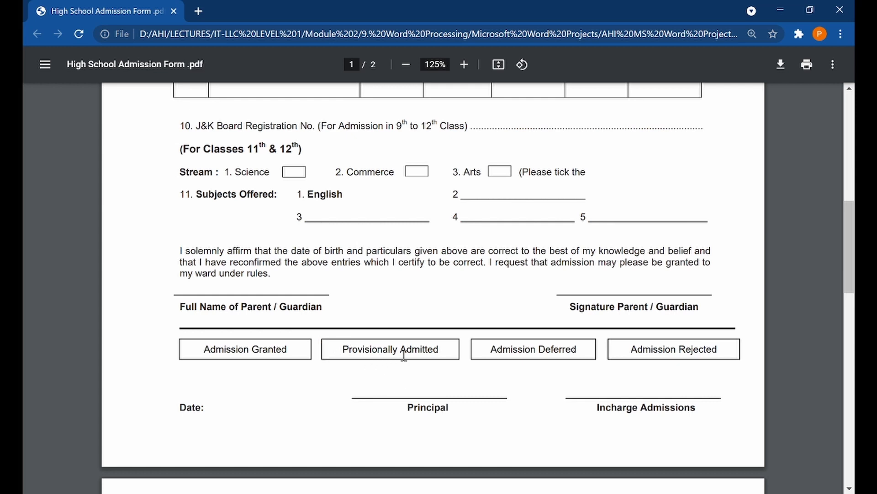
left_click(446, 492)
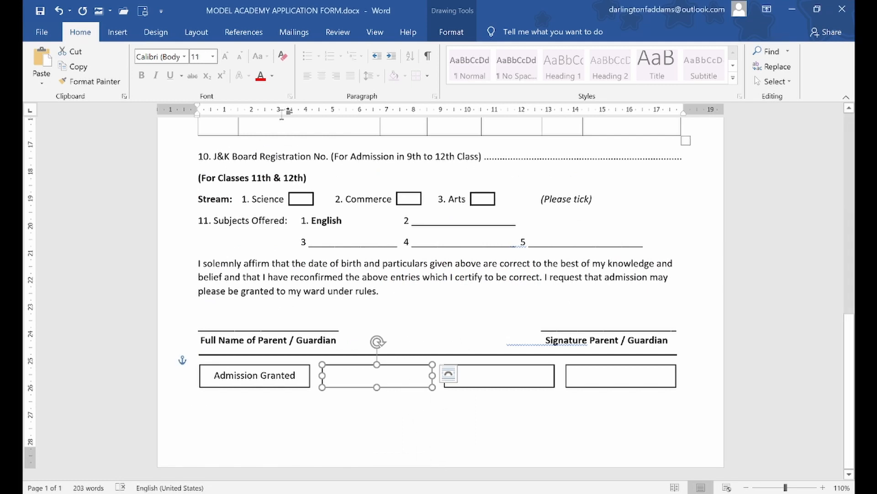
left_click(272, 76)
left_click(267, 92)
type("Cl")
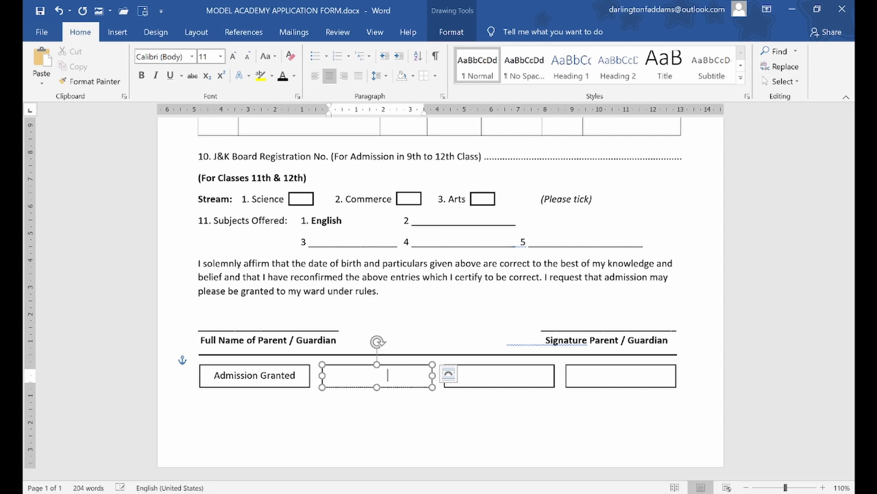
double_click(382, 376)
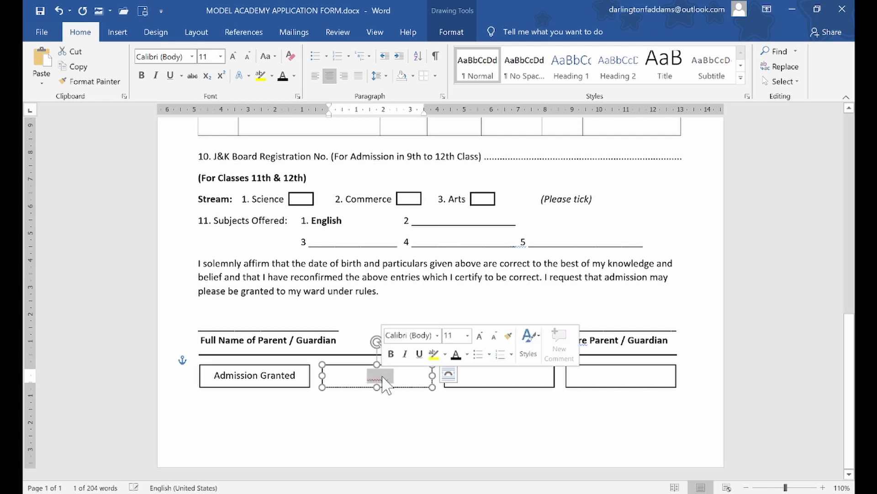
left_click(456, 355)
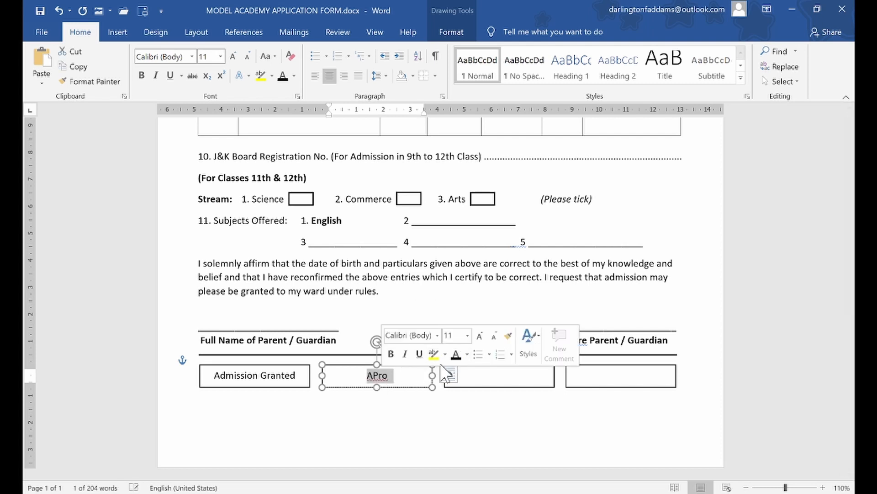
Replace the starting text in the second box with the word "Provisionally"
left_click(401, 378)
double_click(383, 376)
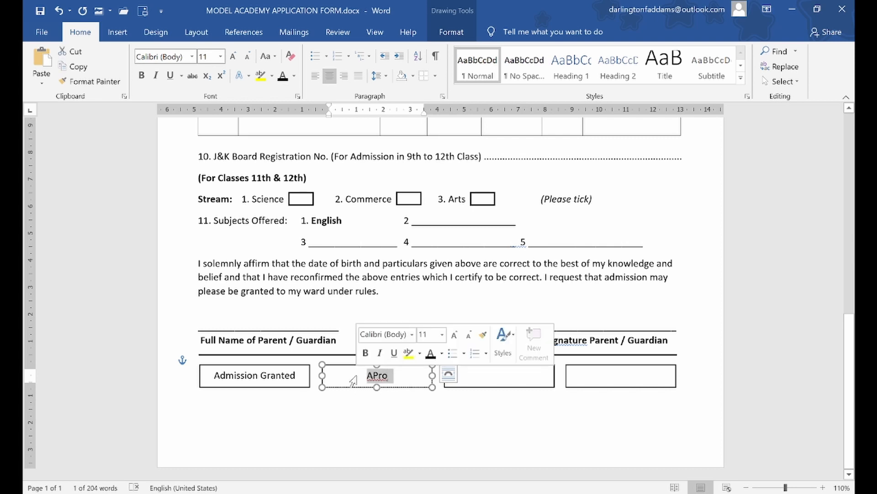
type("Prov")
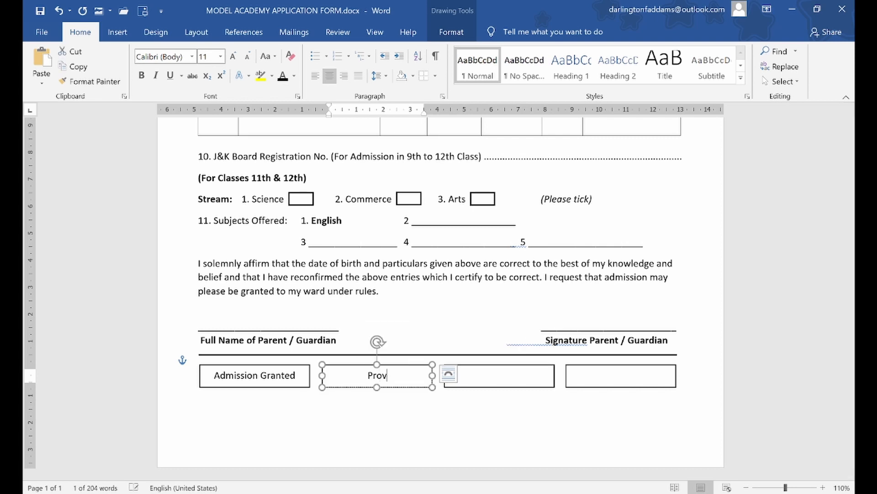
type("issionally")
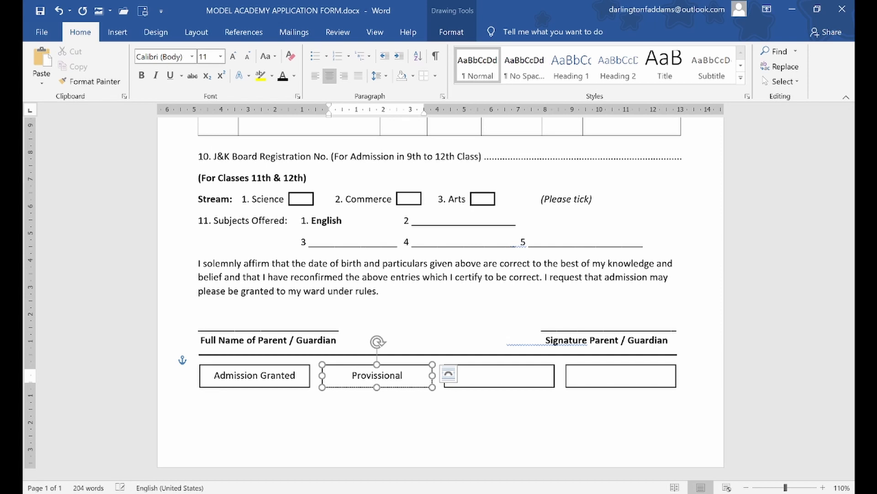
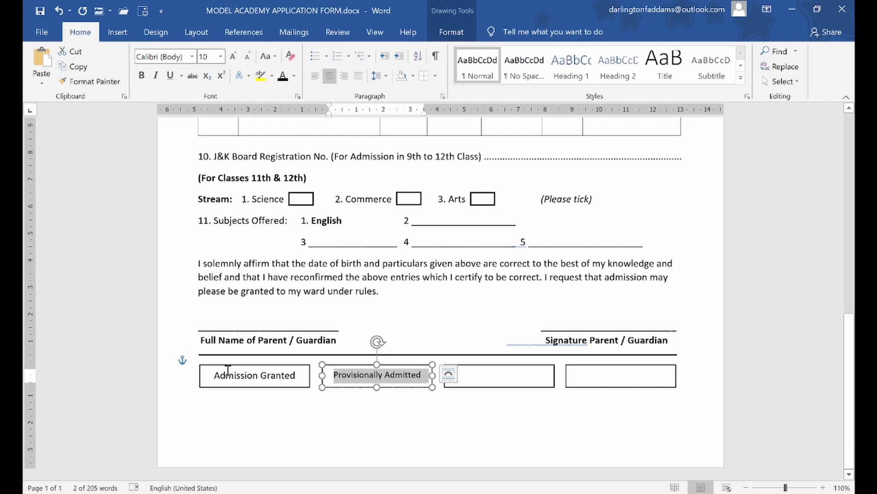
Reduce the font size of "Admission Granted" in the first box to 10
left_click_drag(227, 371, 297, 375)
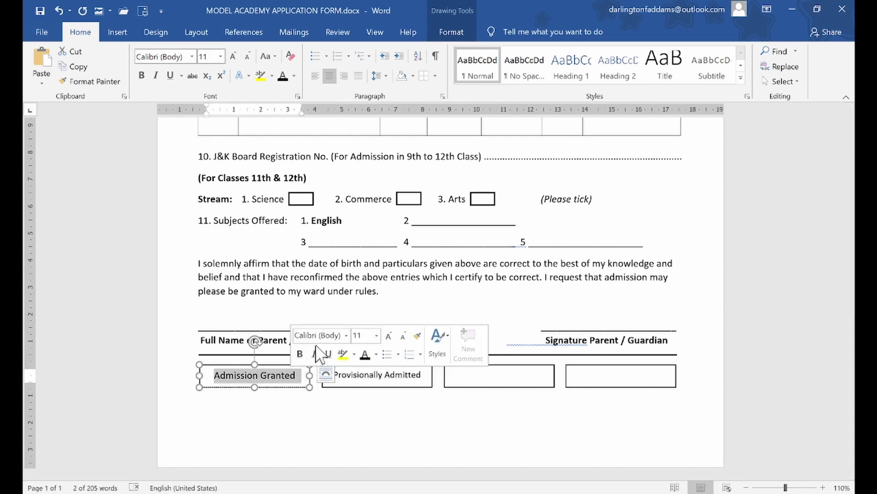
left_click(402, 336)
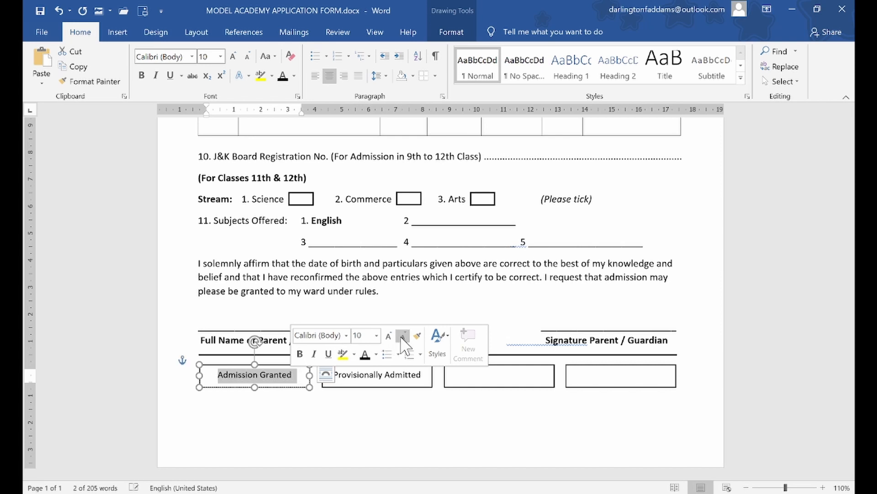
left_click(395, 374)
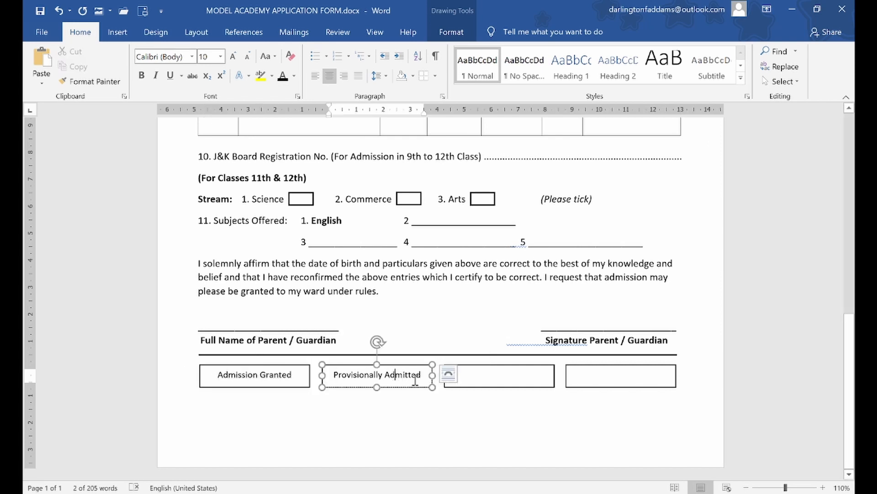
Check the third status label in the reference PDF and enter "Admission" in the third box
left_click(482, 376)
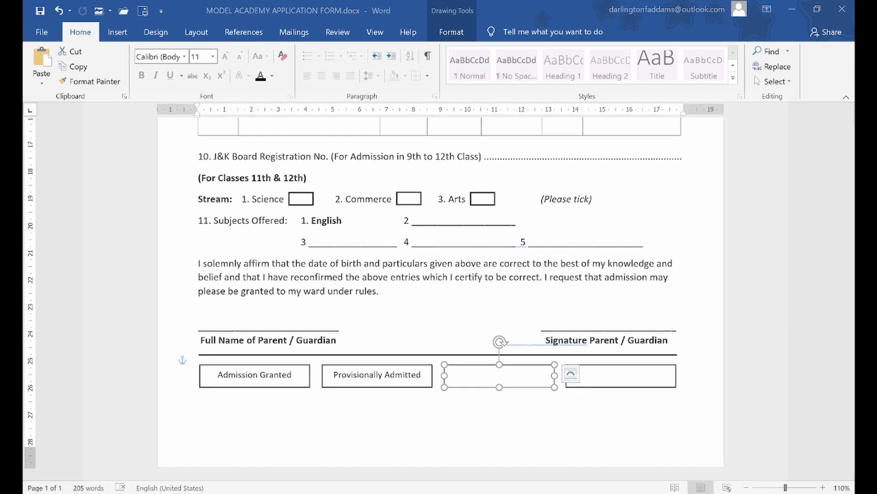
key("alt+Tab")
key("alt+Tab")
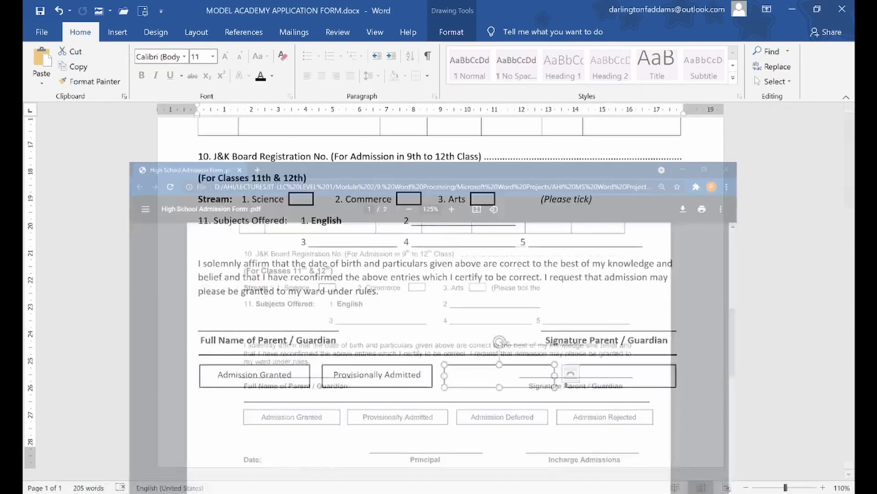
left_click(465, 378)
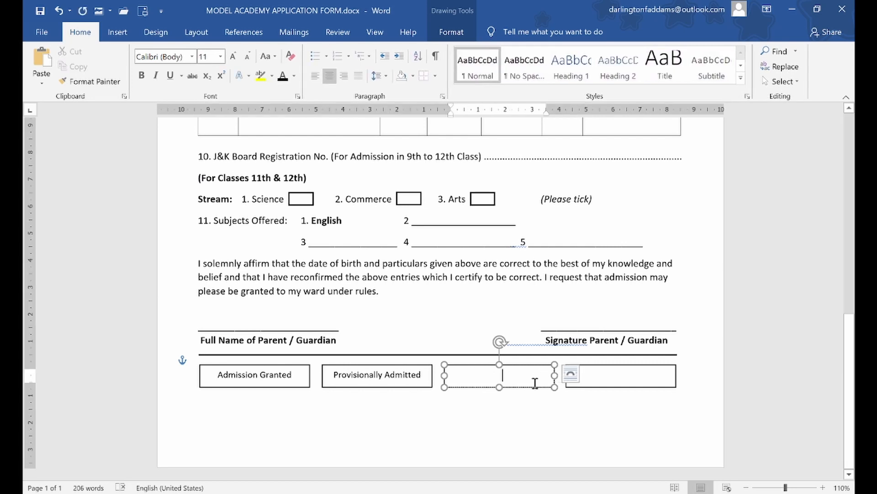
left_click_drag(523, 375, 476, 376)
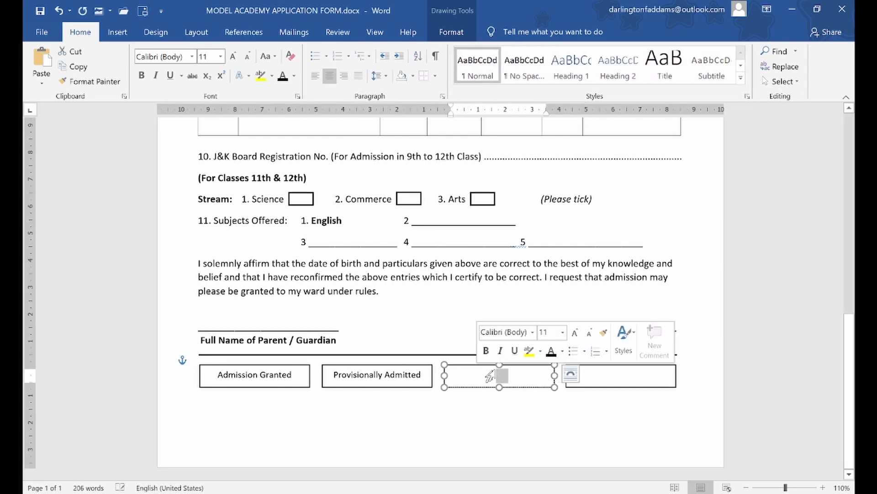
type("A")
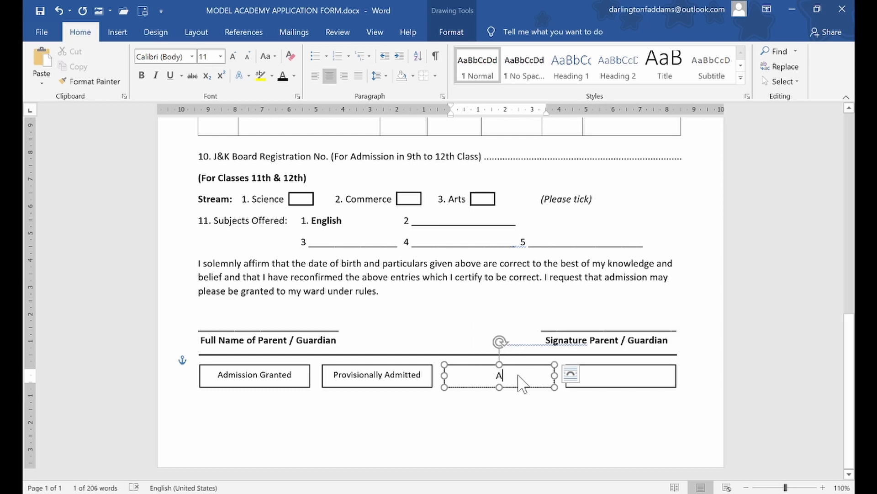
type("dmission")
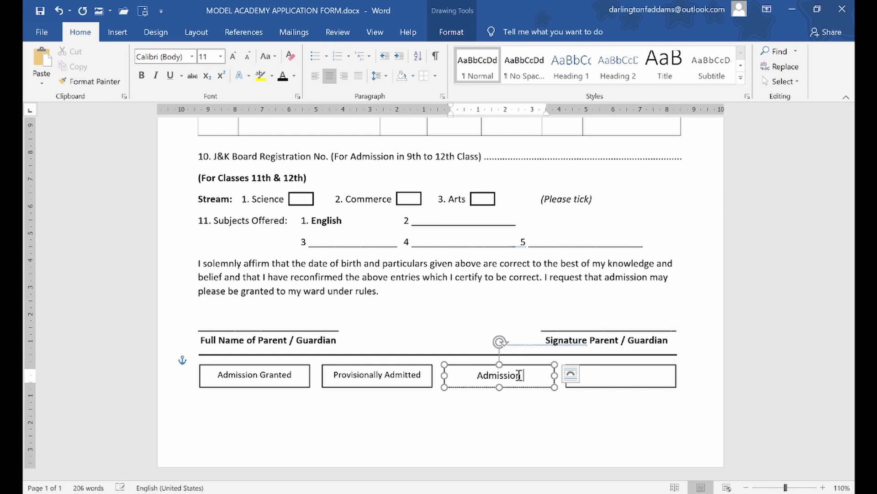
Reduce the third box's text to size 10 and complete its label as "Admission Deferred"
double_click(519, 376)
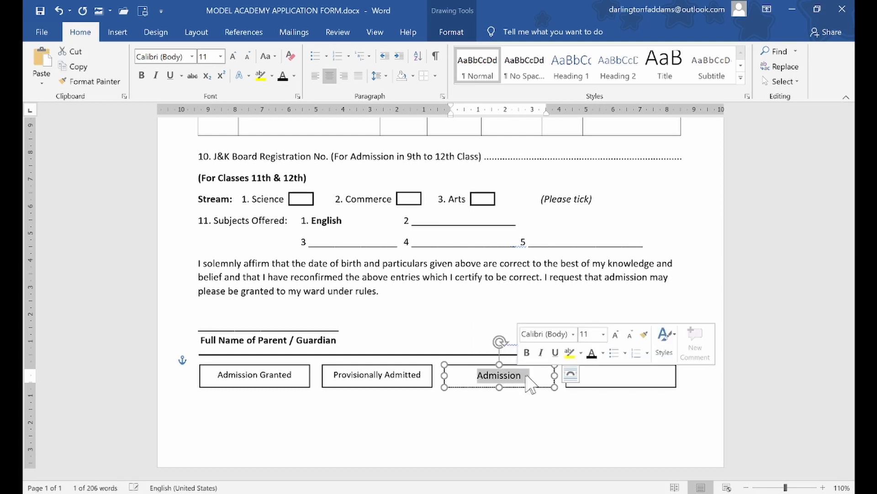
left_click(630, 334)
left_click(539, 382)
type("D")
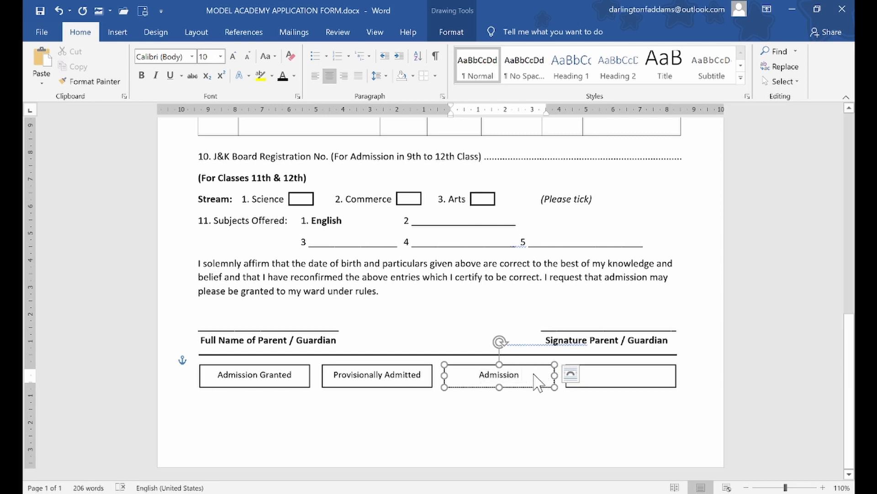
type("eferred")
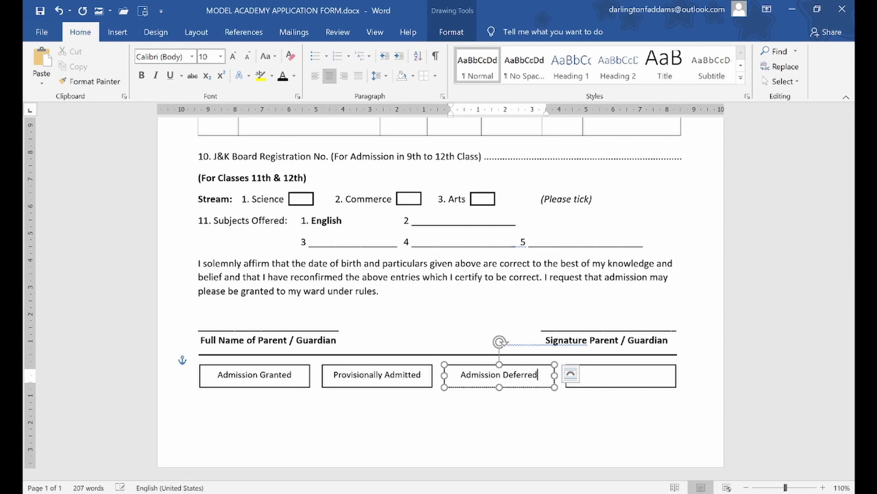
Label the fourth admission status box "Admission Rejected" in font size 10, checking the wording against the reference PDF
left_click(612, 375)
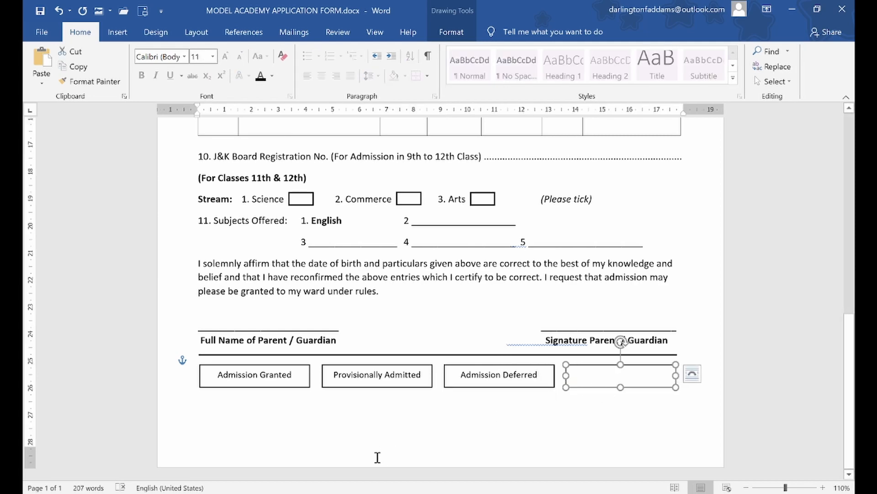
key("alt+Tab")
key("alt+Tab")
double_click(634, 378)
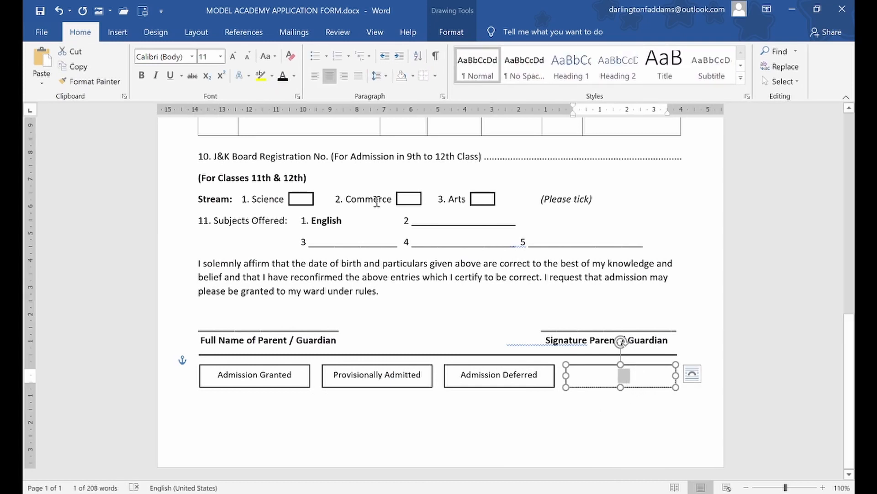
type("A")
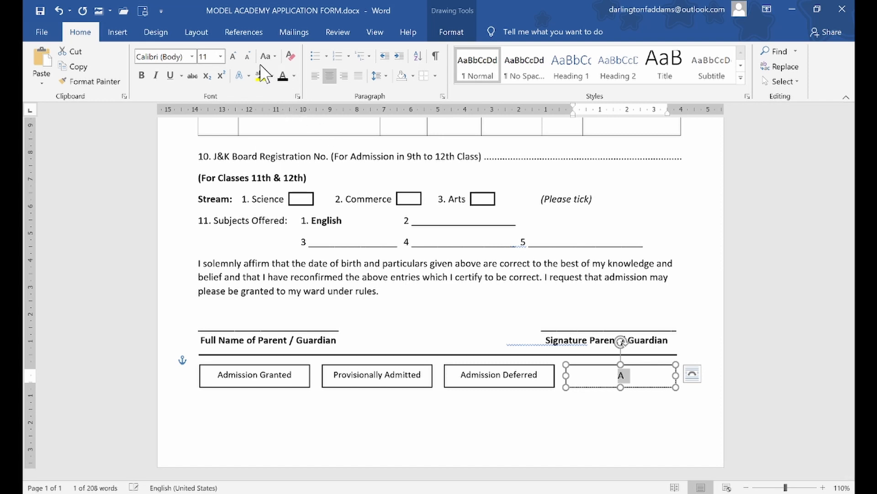
left_click(248, 56)
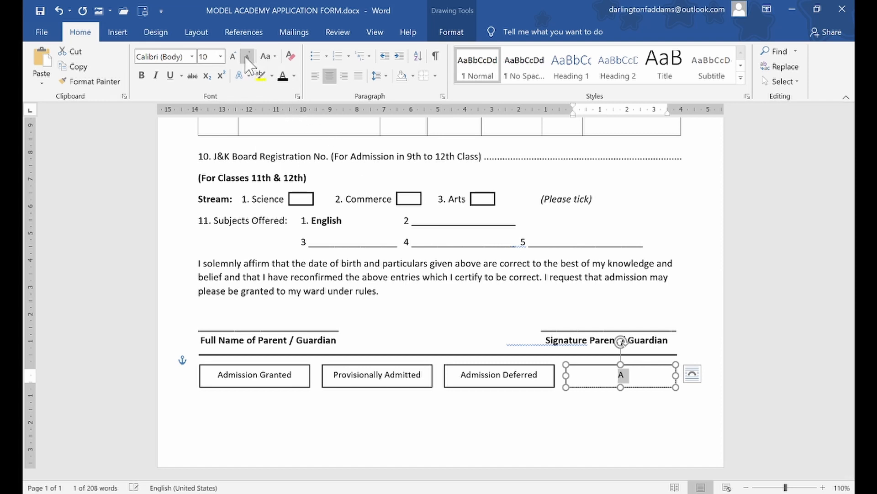
left_click(630, 380)
type("dmis")
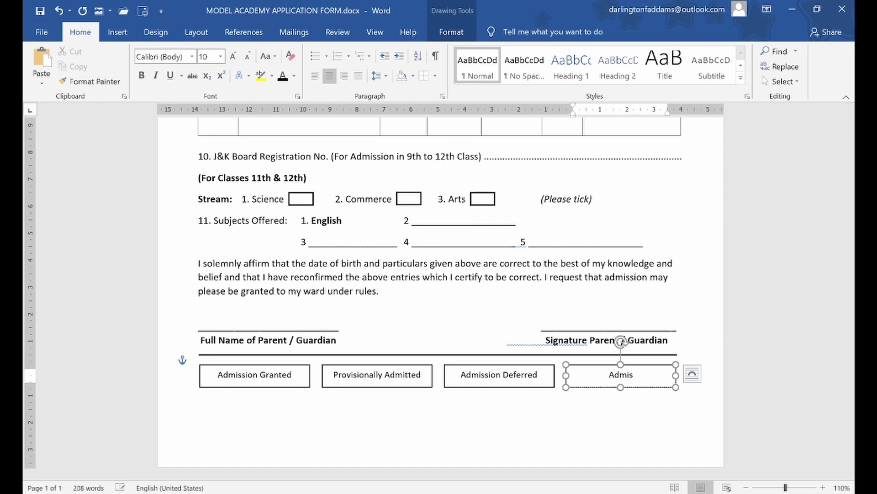
type("sion Rejected")
left_click(601, 305)
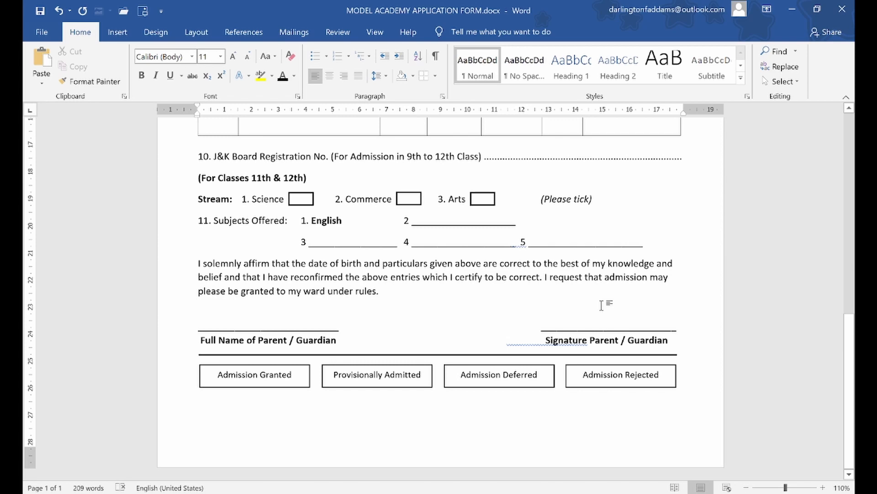
Check the last row of the reference PDF and enter the label "Date" without a colon below the status boxes
key("alt+Tab")
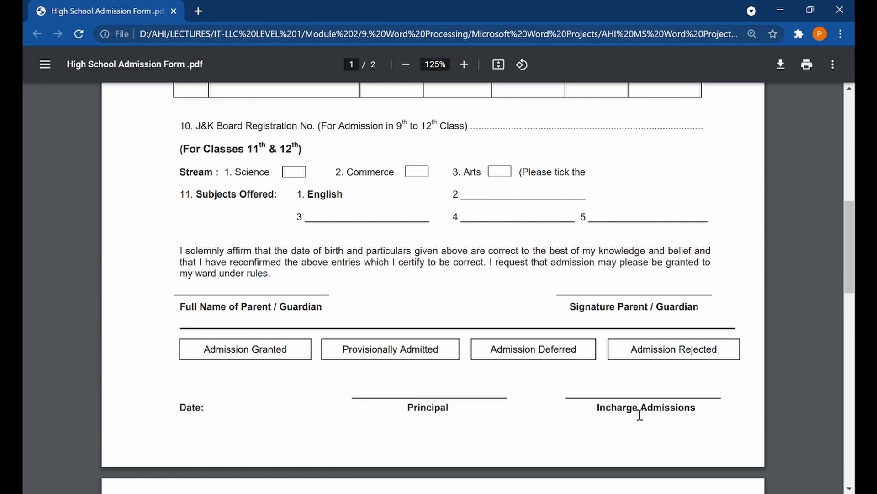
key("alt+Tab")
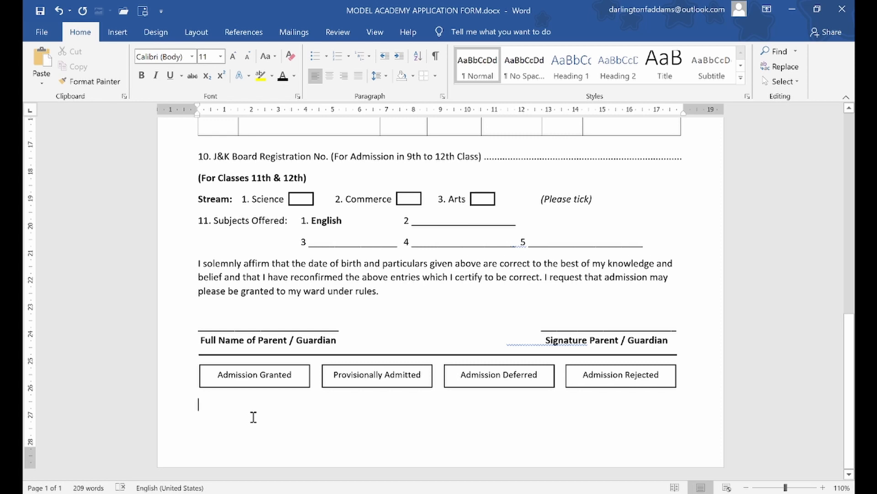
type("Date:")
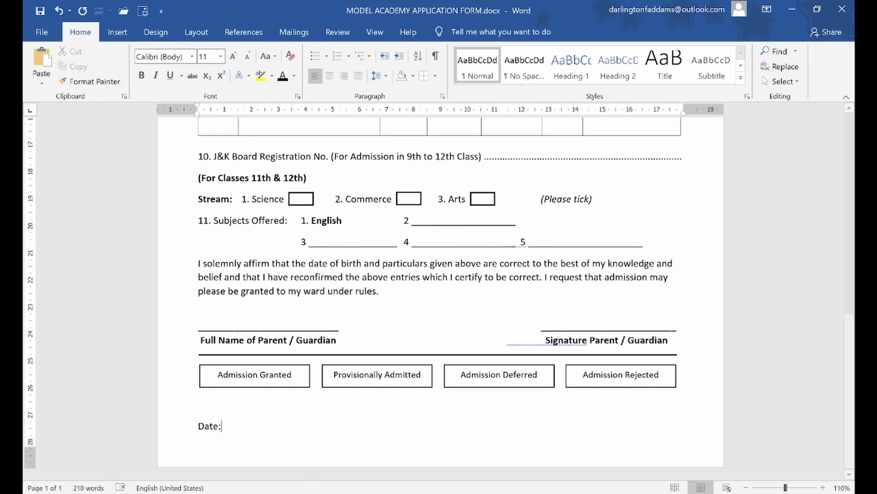
key("alt+Tab")
key("alt+Tab")
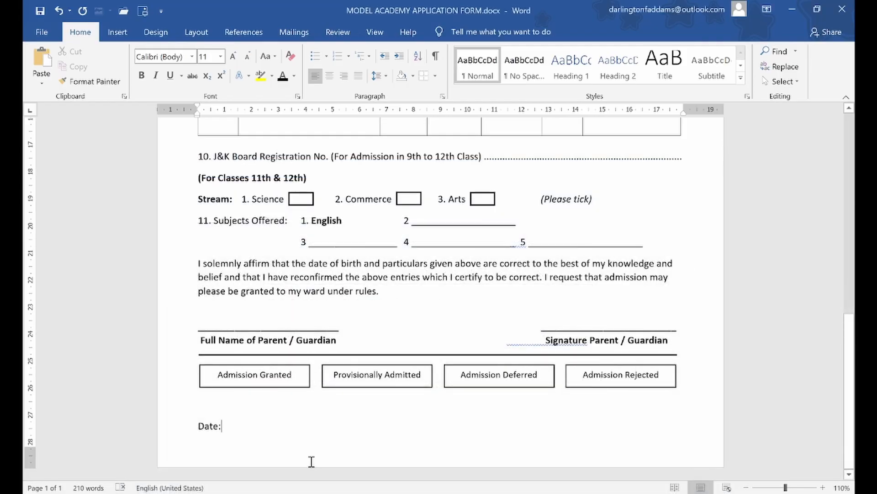
key("alt+Tab")
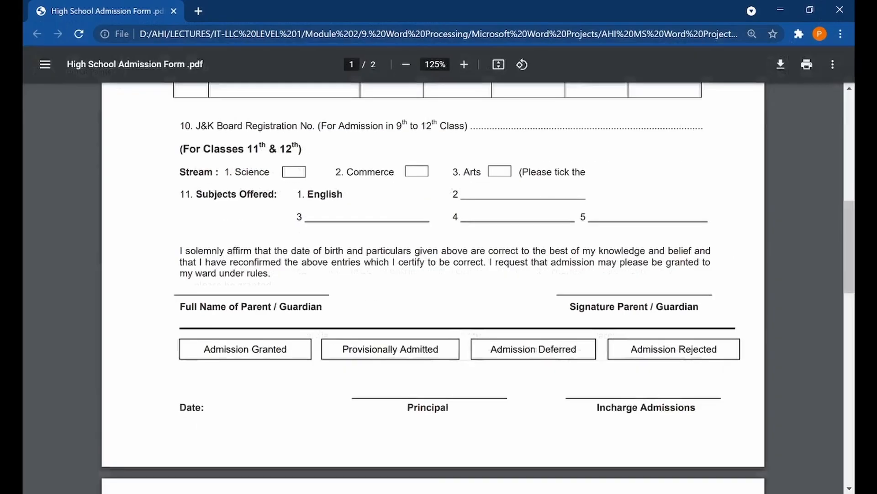
key("alt+Tab")
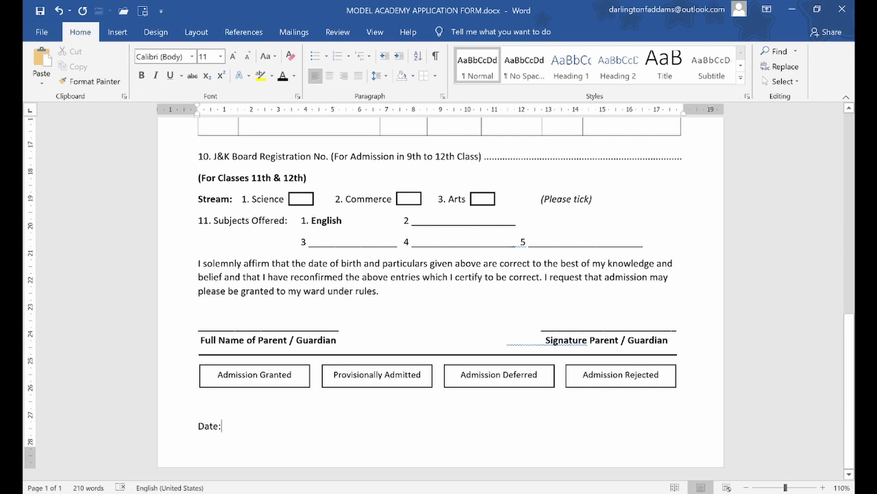
key("BackSpace")
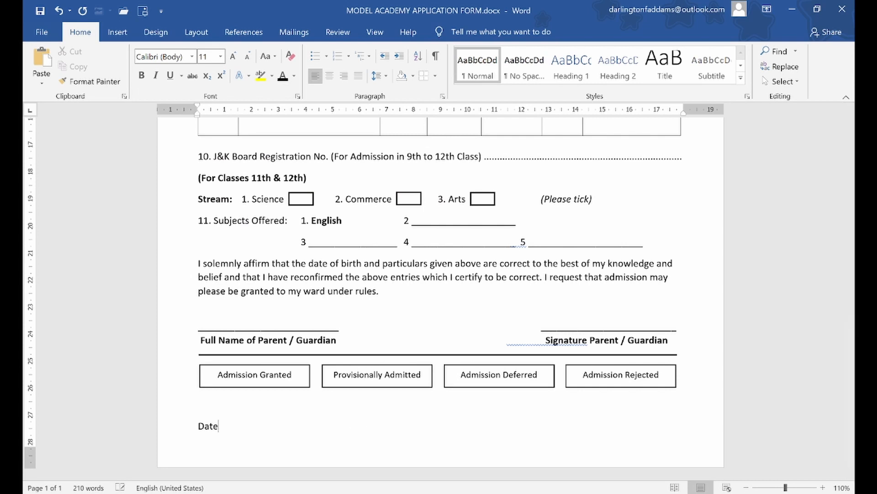
Add a row of three spaced underscore signature lines above "Date", starting the second below "Provisionally Admitted" and the third below the parent signature line
key("Return")
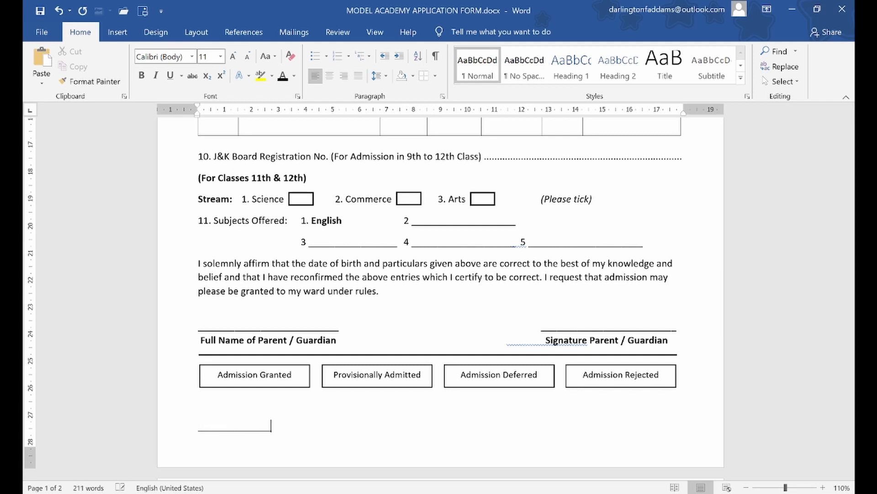
type("________")
key("Tab")
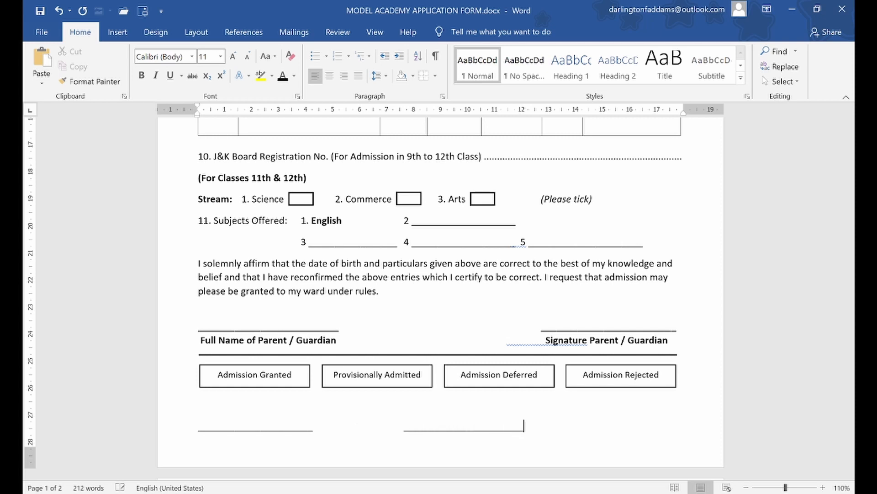
key("Tab")
type("___________________")
key("BackSpace")
left_click(389, 434)
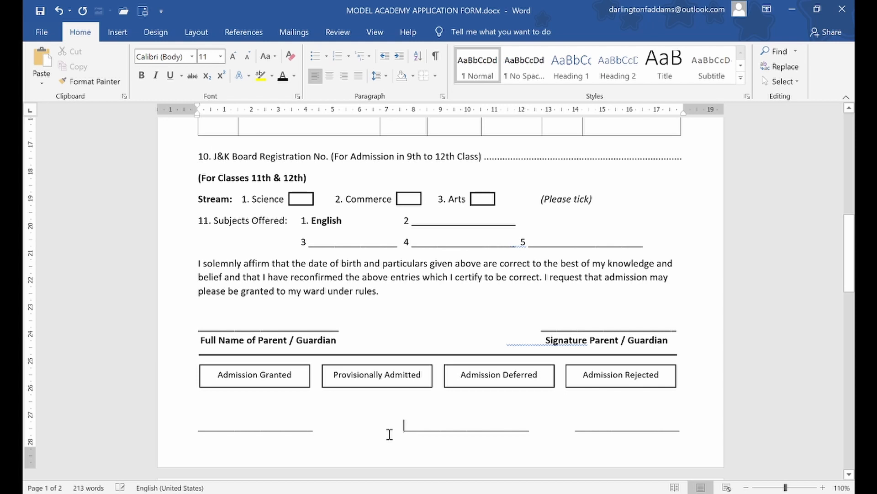
key("BackSpace")
type("_______")
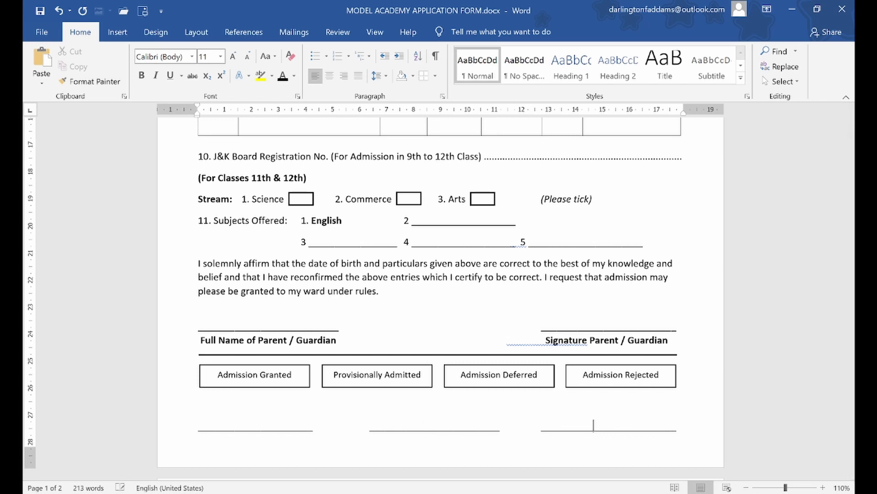
Replace the third signature line with a copy of the middle one so both have the same length
double_click(467, 429)
key("ctrl+c")
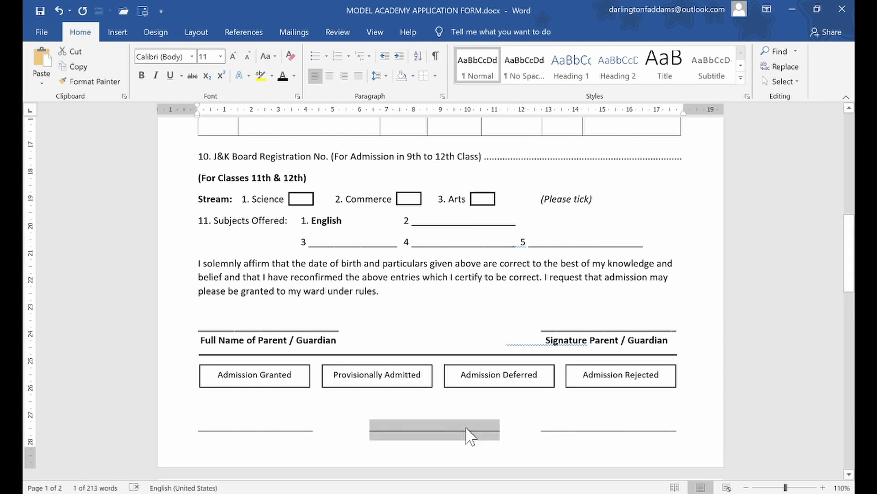
double_click(573, 429)
key("ctrl+v")
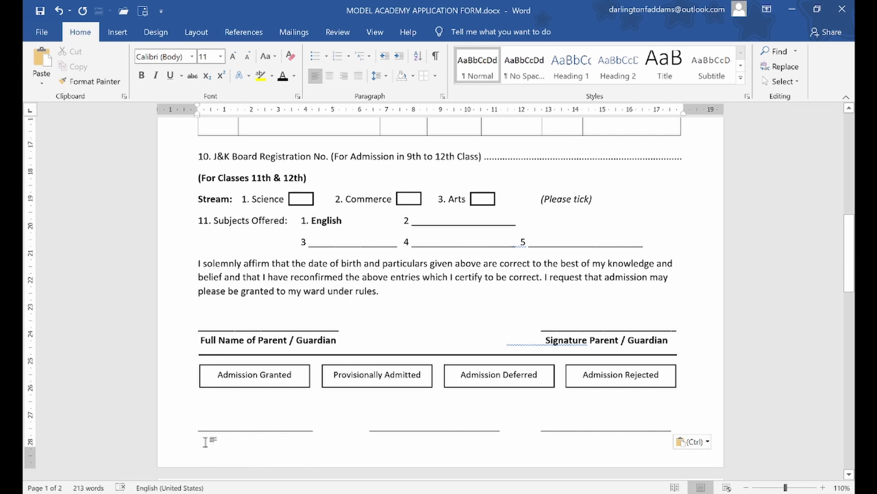
Remove the space after the paragraph holding the three signature lines
left_click(173, 438)
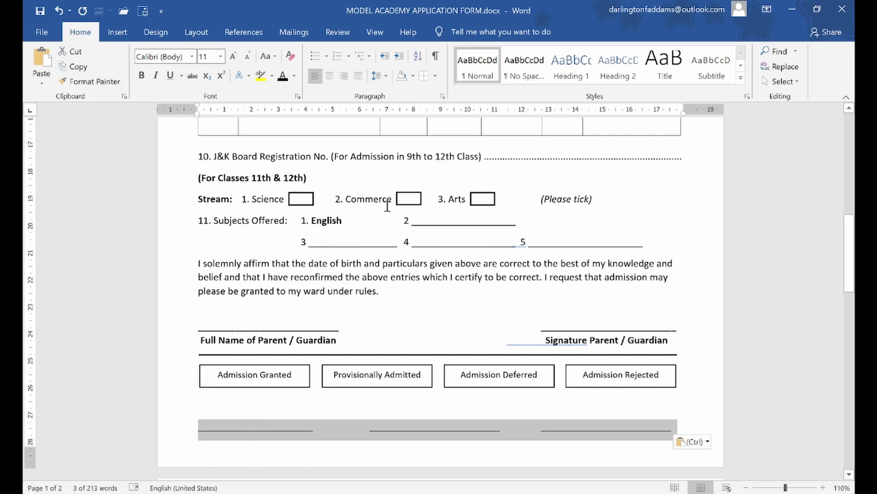
left_click(378, 75)
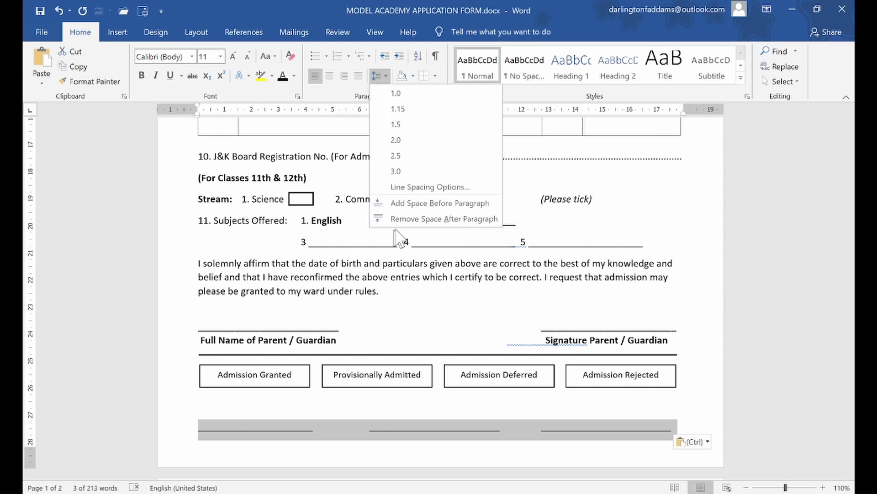
left_click(402, 219)
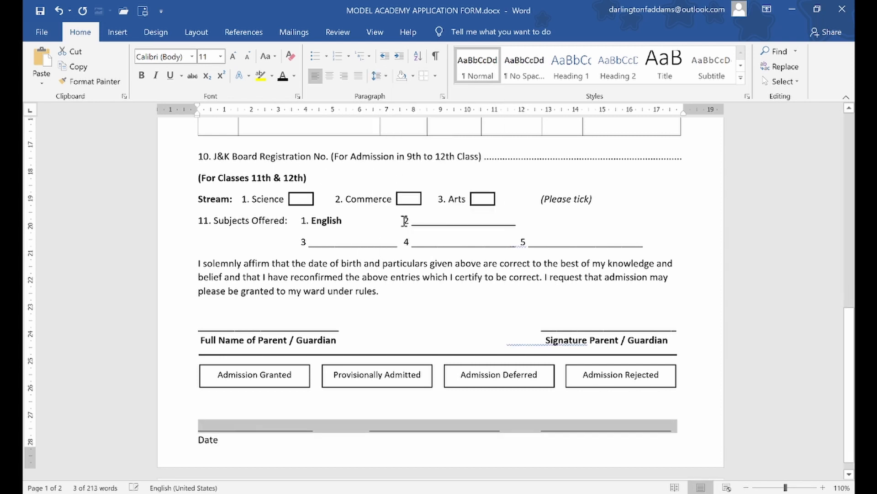
Check the reference PDF and enter the label "Principal Signature" under the middle signature line
left_click(220, 444)
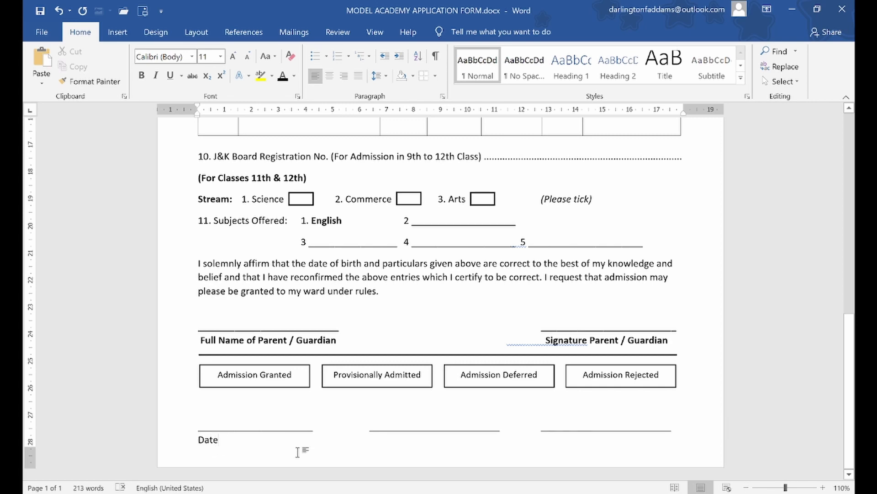
left_click(323, 492)
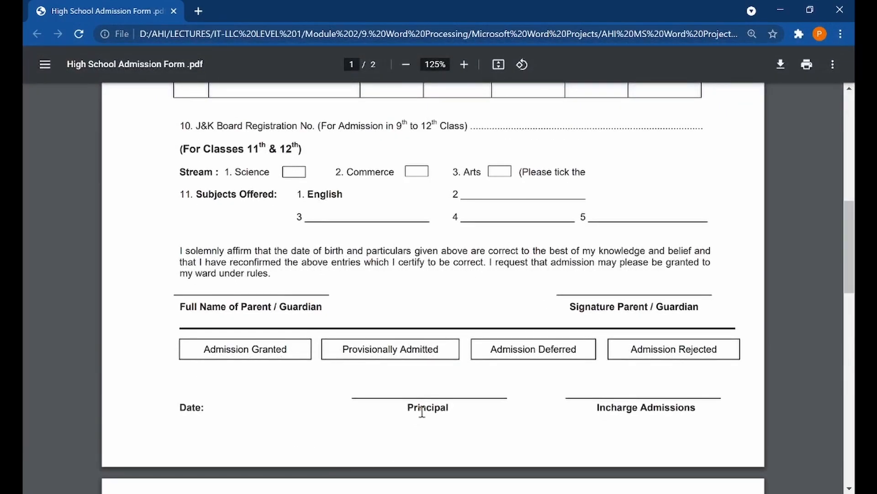
left_click(323, 492)
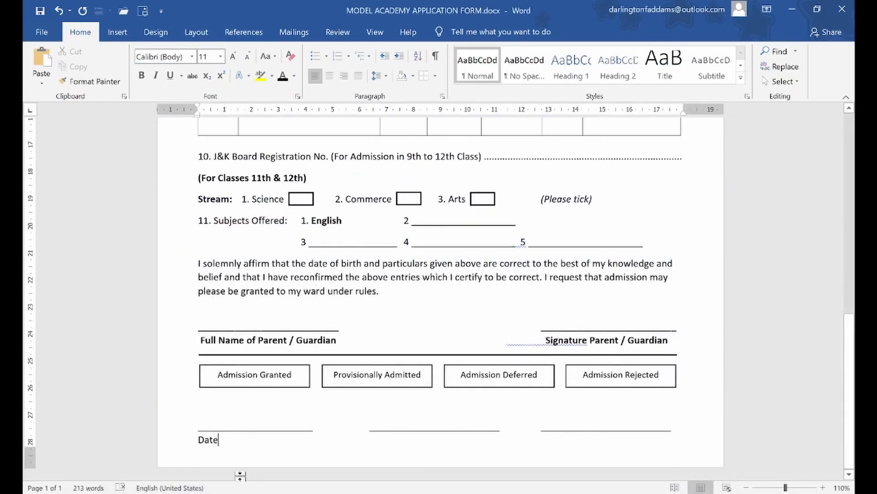
left_click(172, 442)
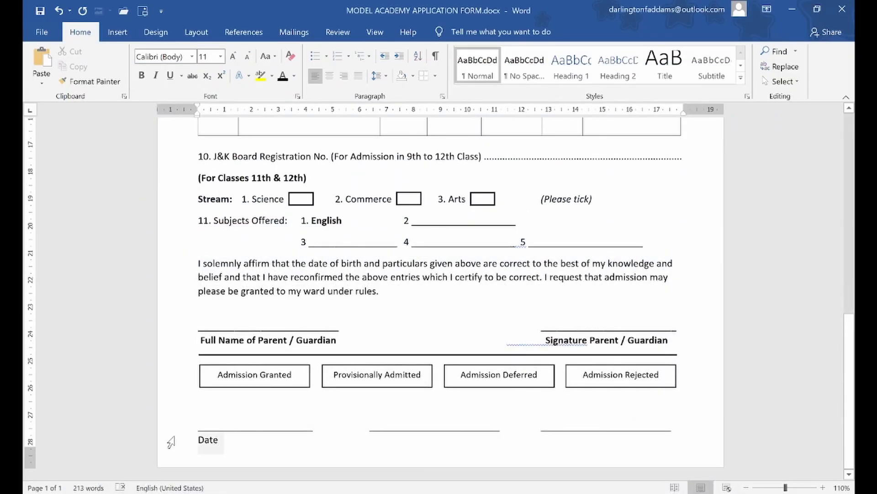
left_click(219, 444)
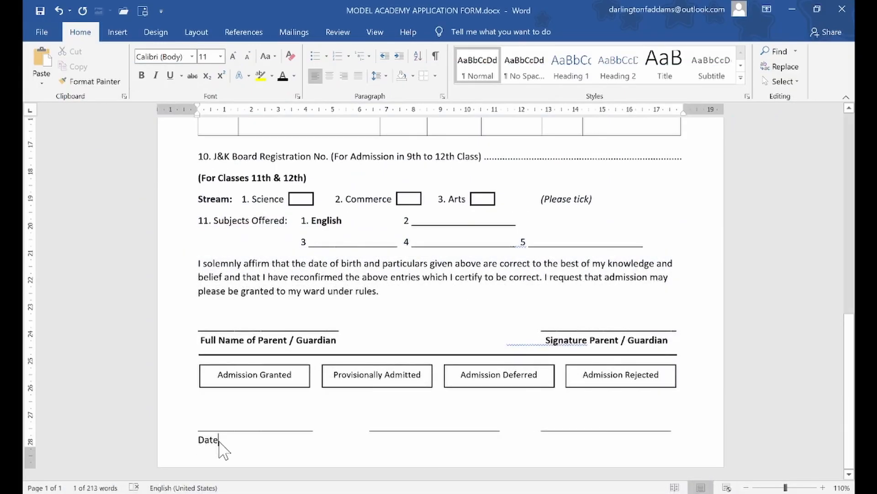
left_click(199, 441)
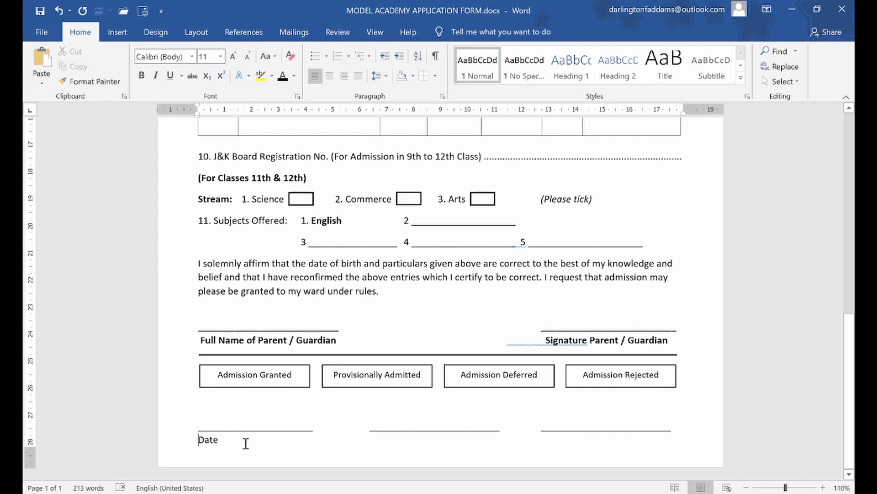
left_click(243, 443)
type("Principal")
key("alt+Tab")
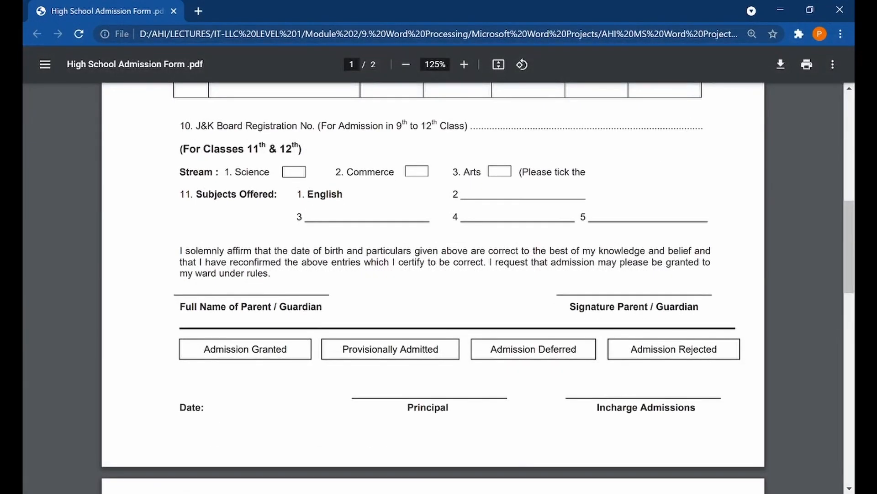
key("alt+Tab")
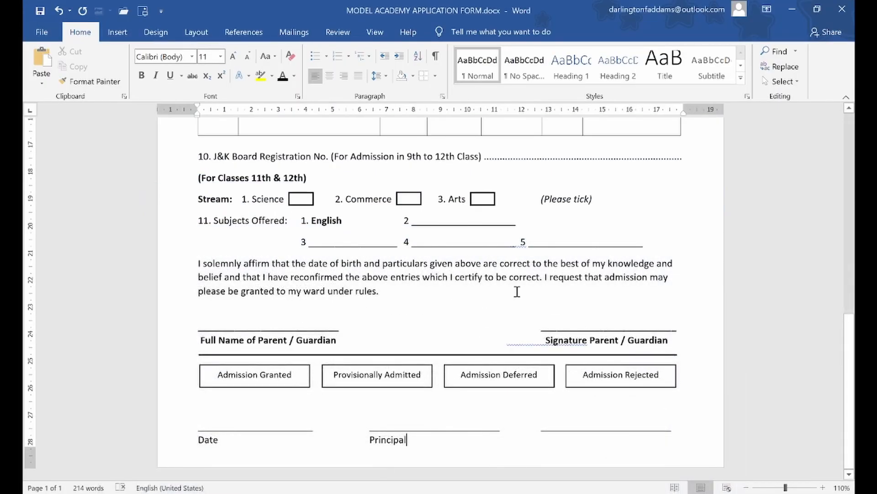
type("Signature")
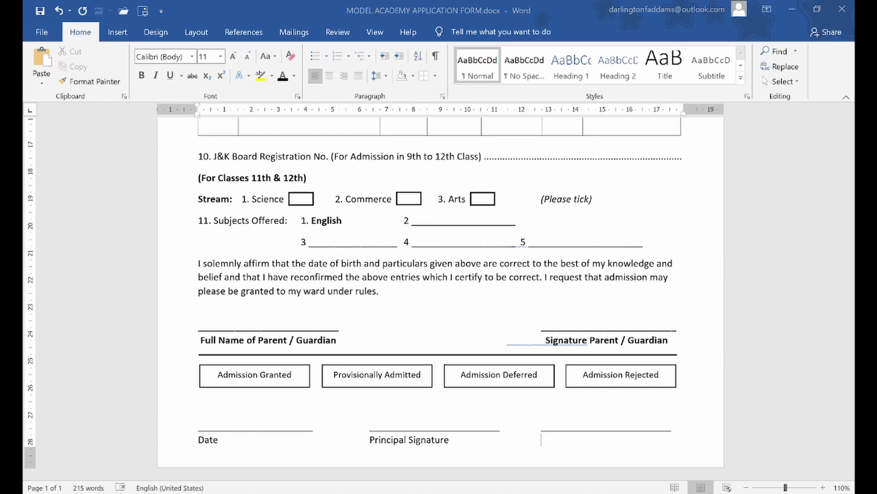
Enter "Registrar's Signature" under the third signature line and change the middle label to "Principal's Signature"
key("alt+Tab")
key("alt+Tab")
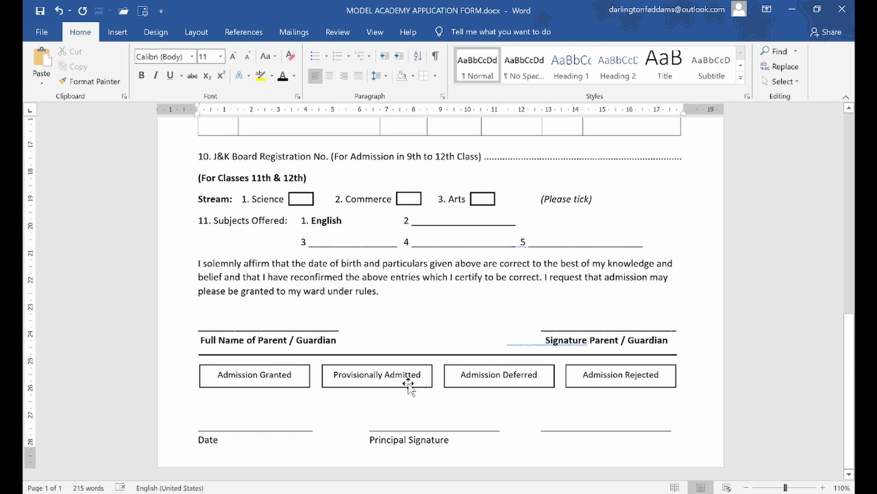
type("Regis")
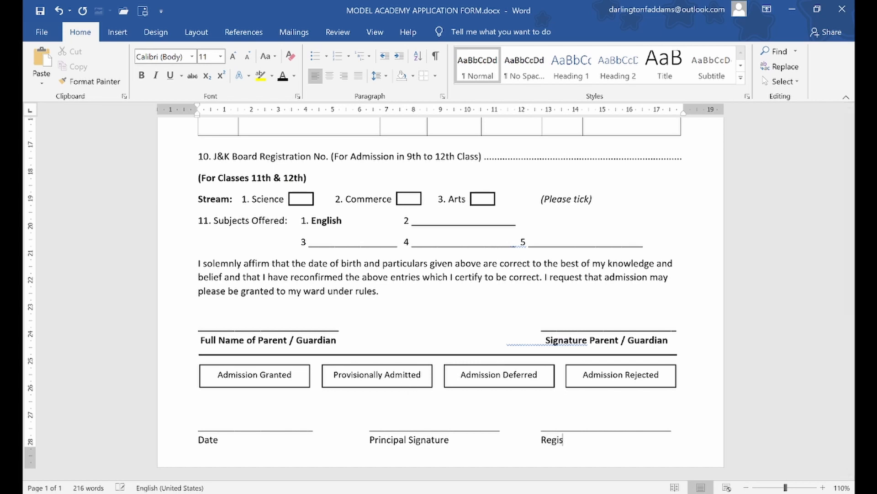
type("trar's Signature")
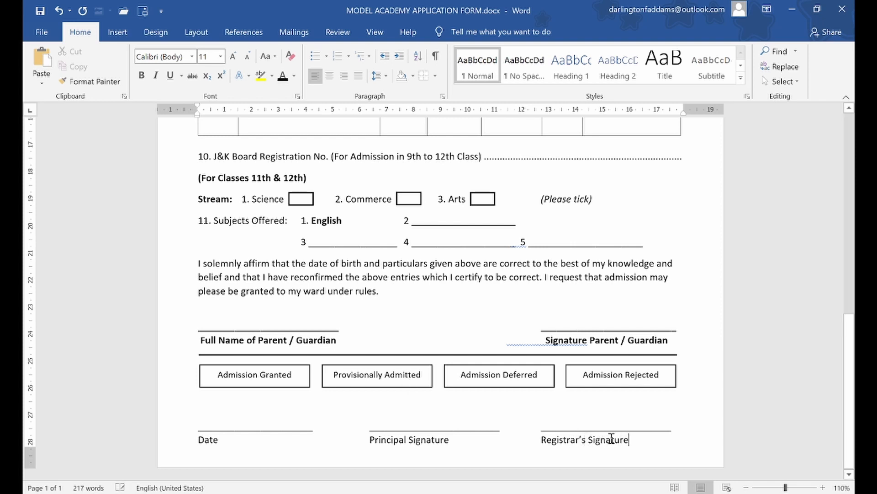
left_click(406, 438)
type("'s")
Make the Date, Principal's Signature and Registrar's Signature labels bold and centre each one under its line
left_click(170, 443)
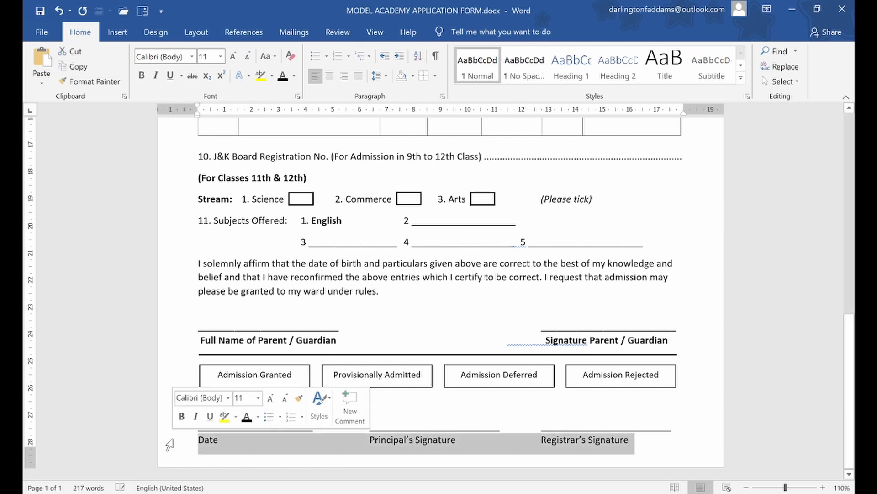
left_click(181, 416)
left_click(200, 440)
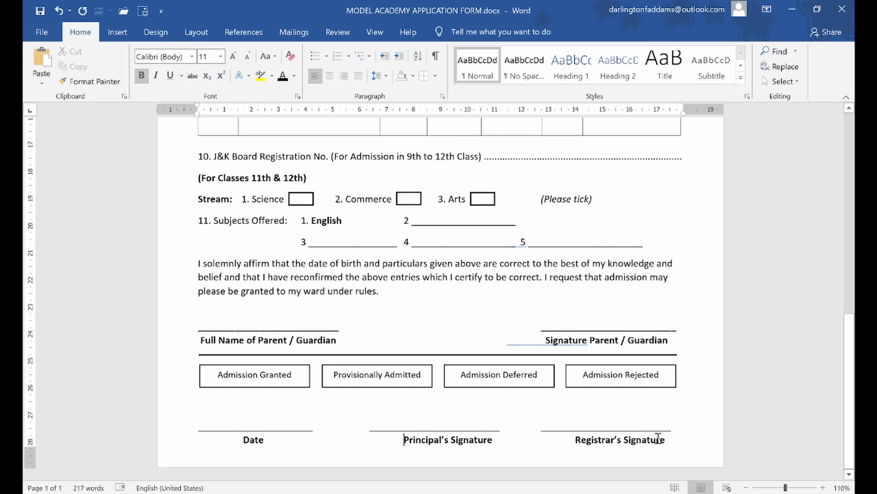
key("BackSpace")
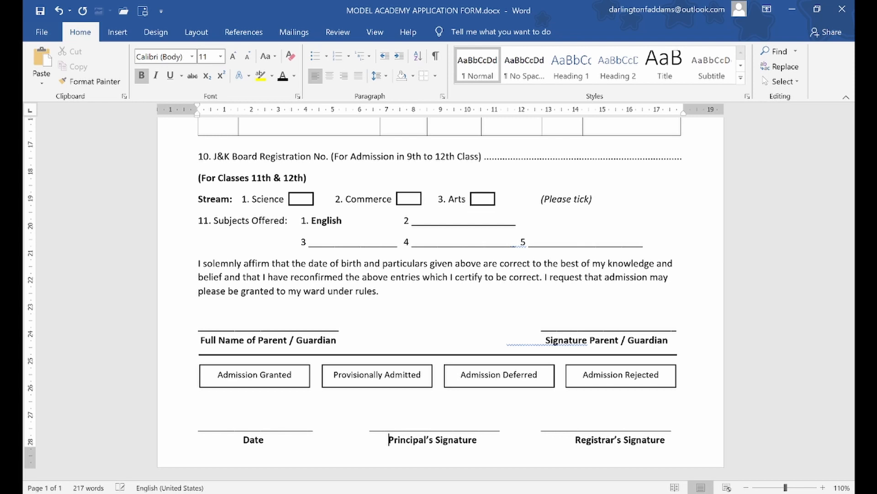
left_click(575, 438)
key("BackSpace")
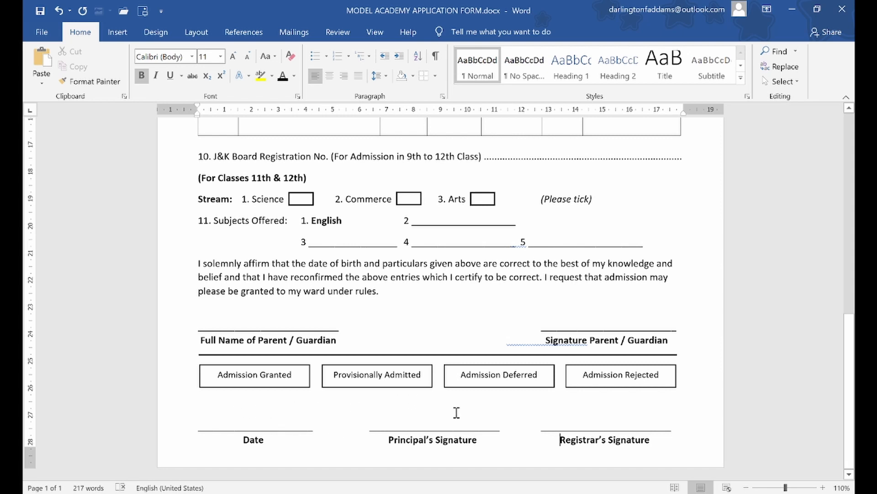
Clear the proofing mark before the "Signature Parent / Guardian" label and review the whole form from heading to signature lines
right_click(542, 341)
left_click(526, 178)
scroll(567, 277, "up", 15)
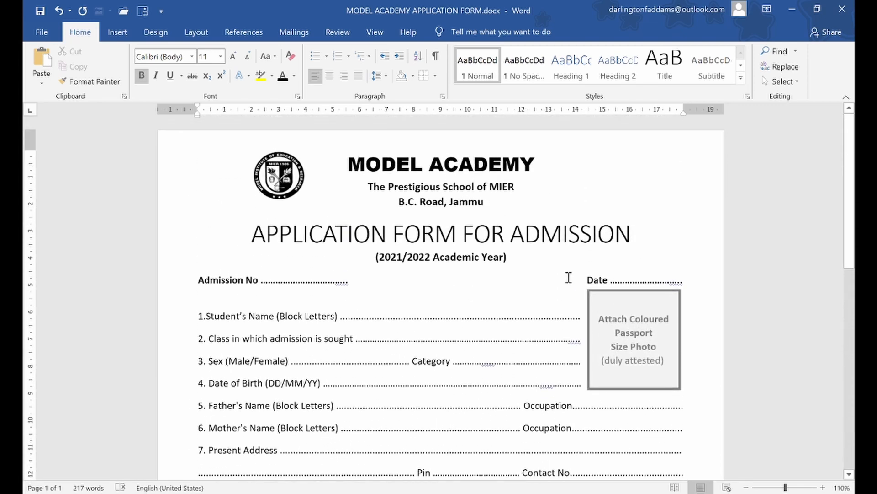
scroll(568, 278, "down", 15)
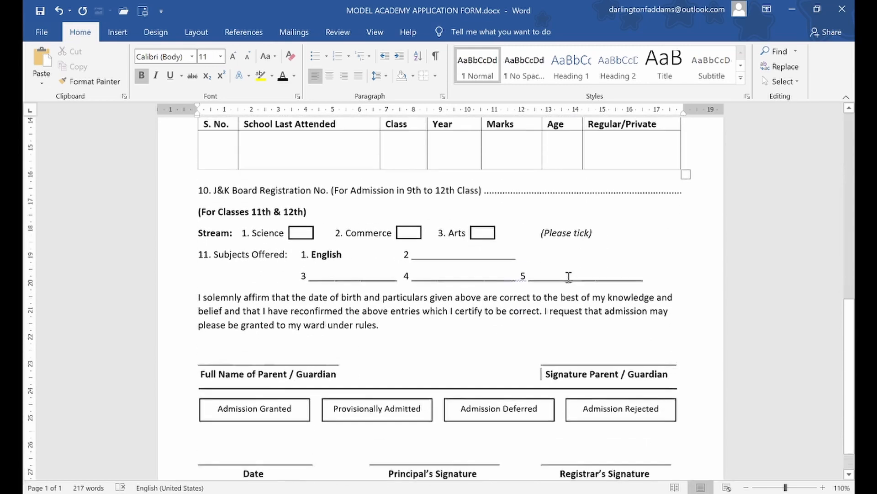
scroll(569, 277, "up", 15)
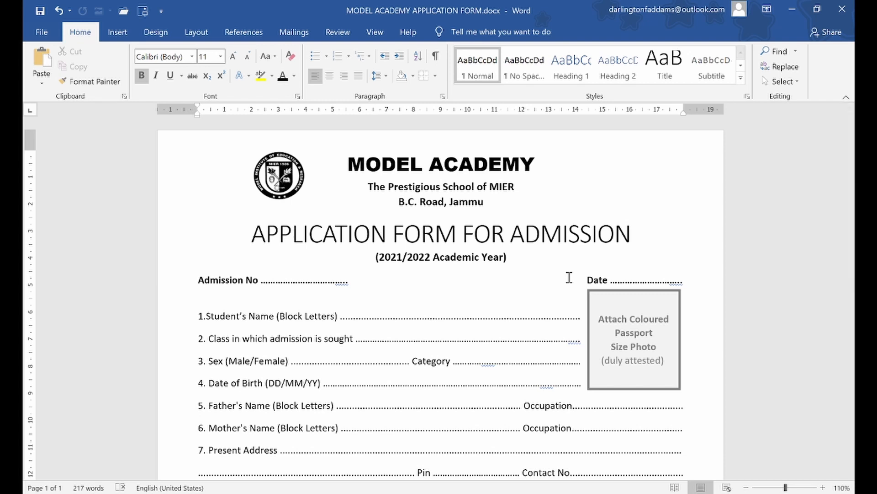
scroll(569, 277, "down", 3)
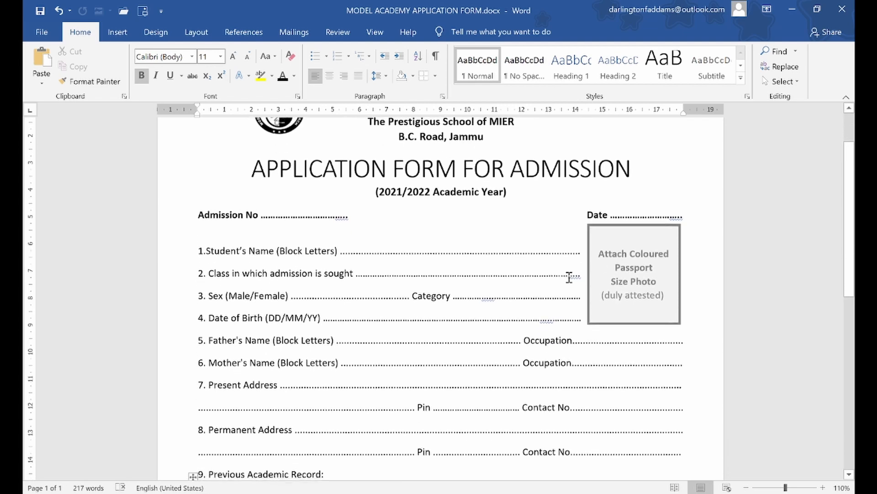
scroll(569, 277, "up", 3)
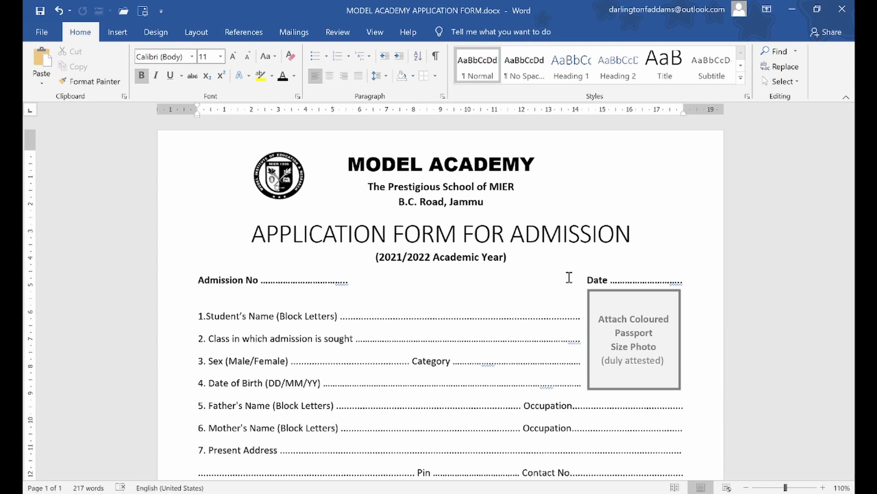
scroll(569, 278, "down", 10)
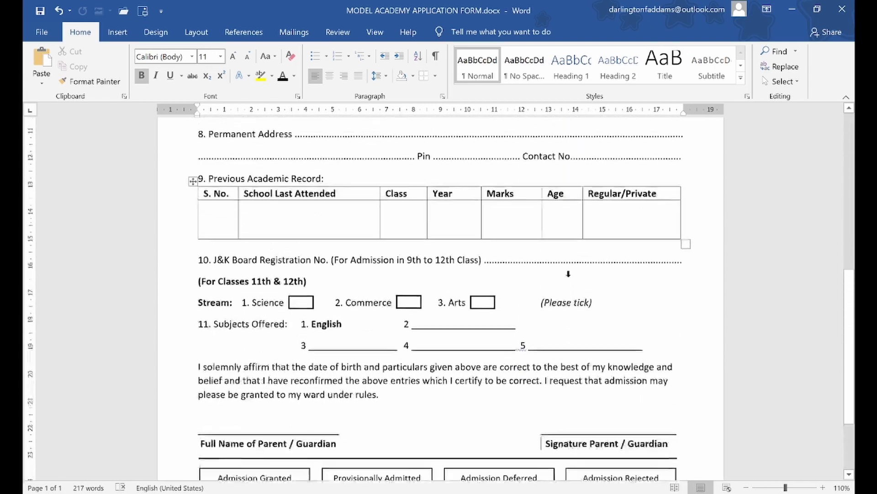
scroll(568, 273, "up", 10)
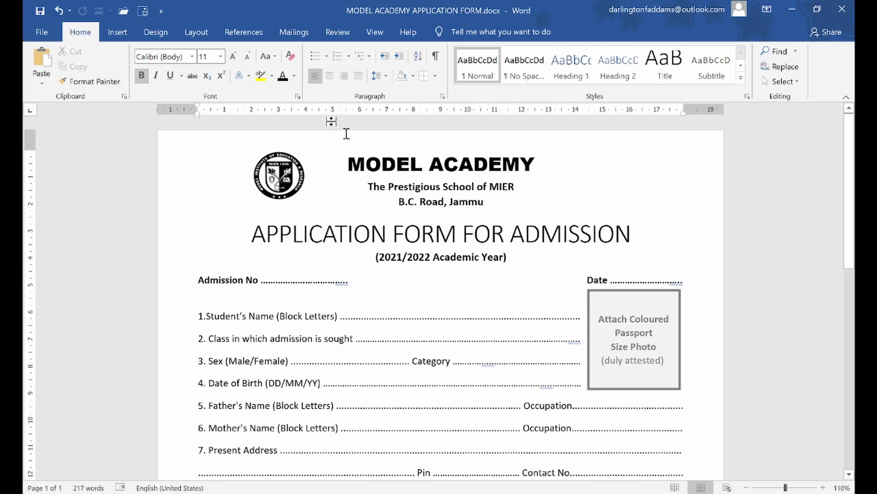
Add a box page border with the red hearts art to the whole document
left_click(188, 31)
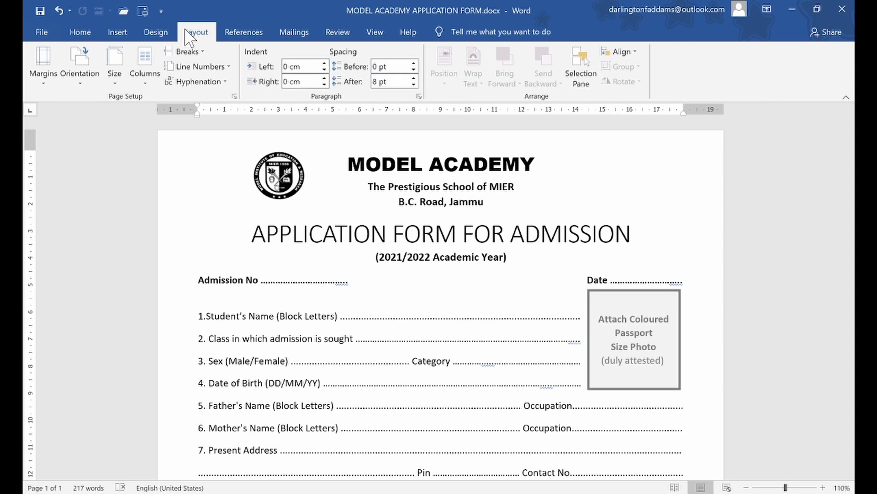
left_click(153, 36)
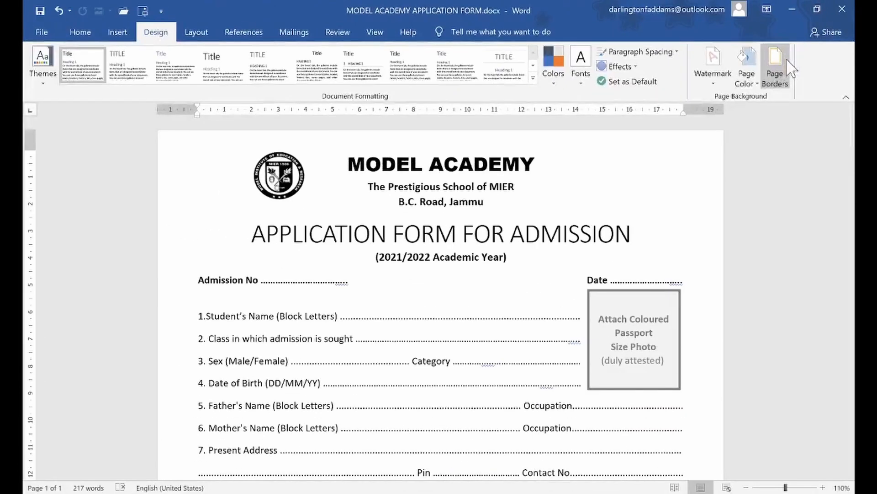
left_click(786, 62)
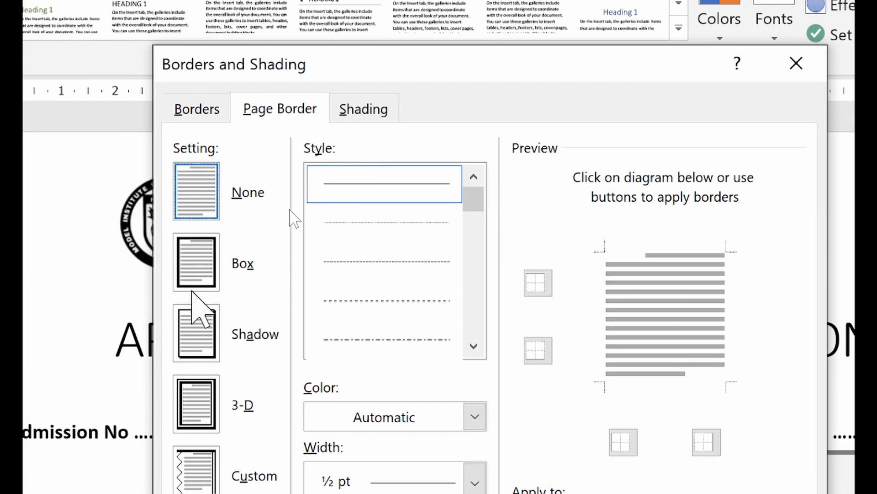
left_click(192, 270)
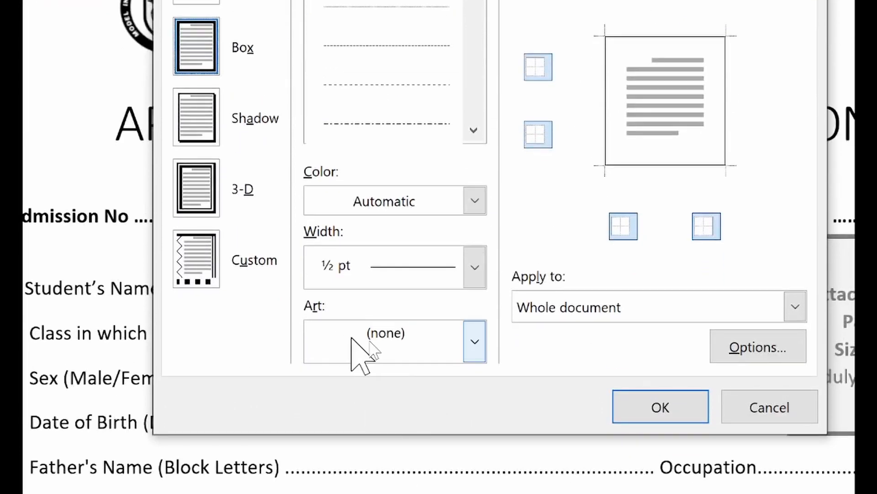
left_click(357, 347)
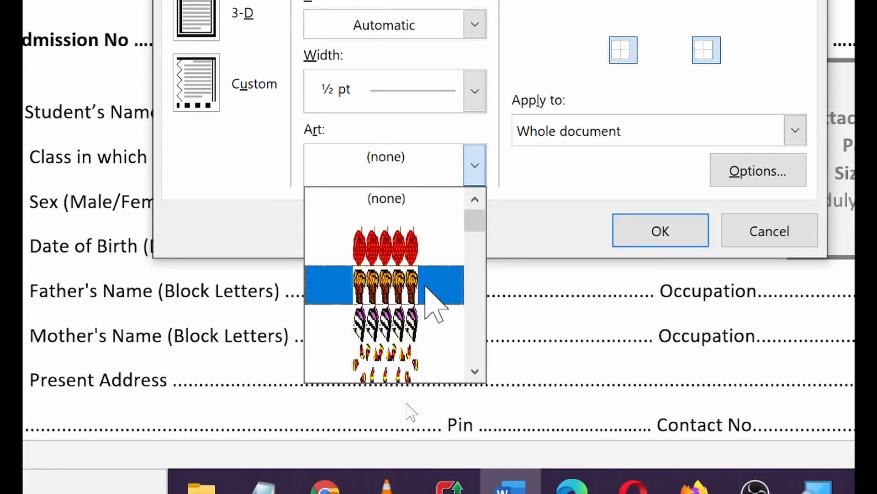
scroll(426, 297, "down", 5)
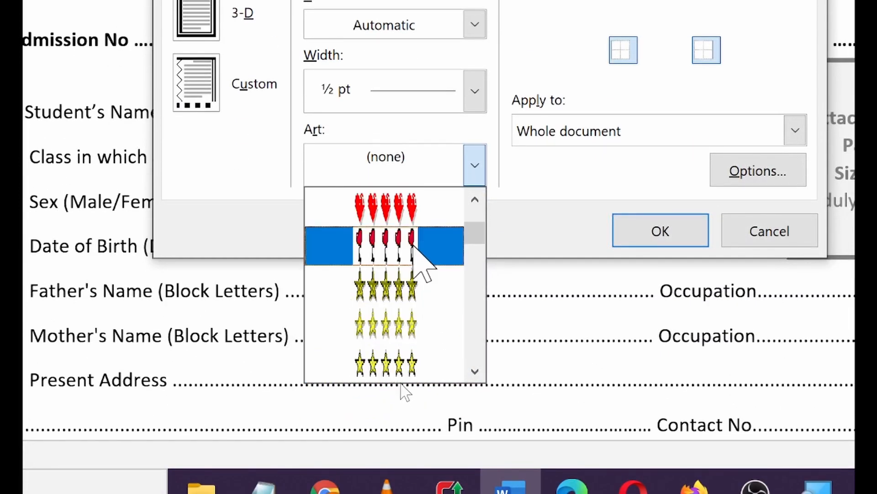
left_click(403, 211)
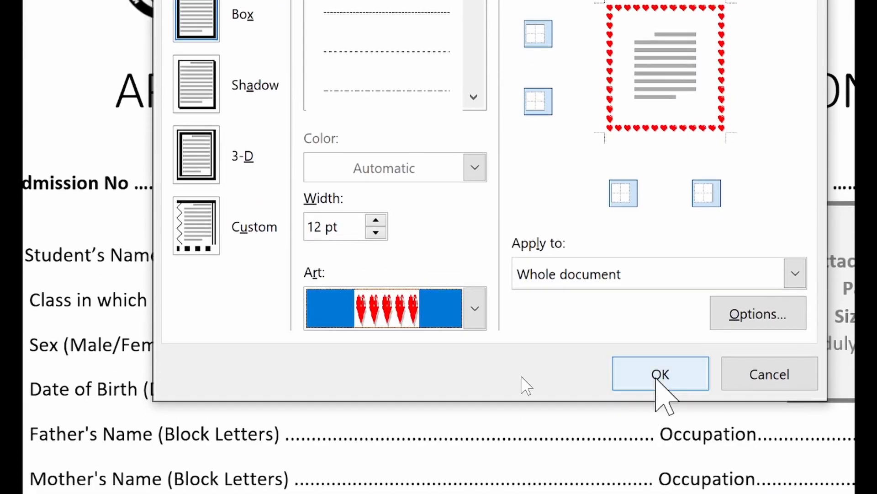
left_click(658, 377)
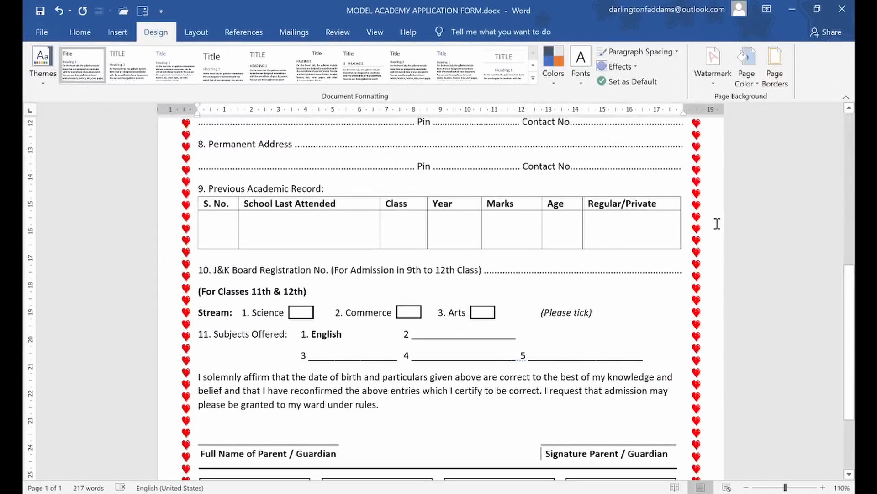
Check the border around the signature lines and replace the hearts art with the green holly leaves design
scroll(732, 245, "down", 4)
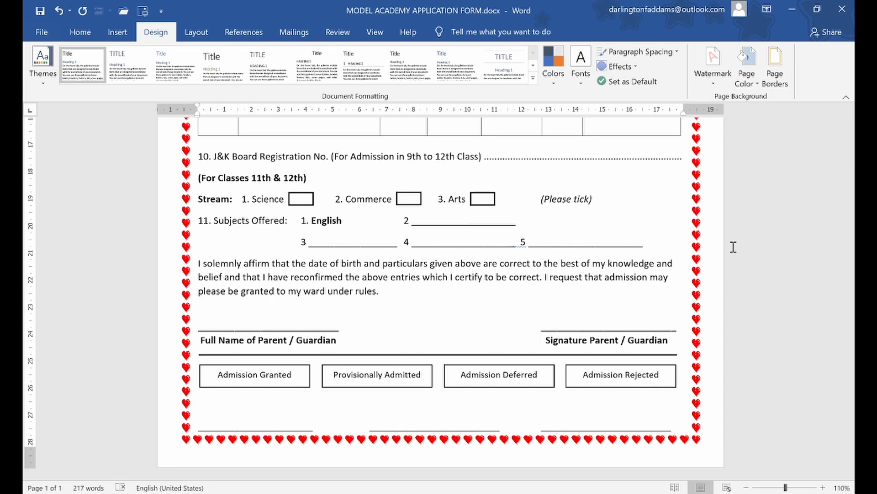
left_click(774, 72)
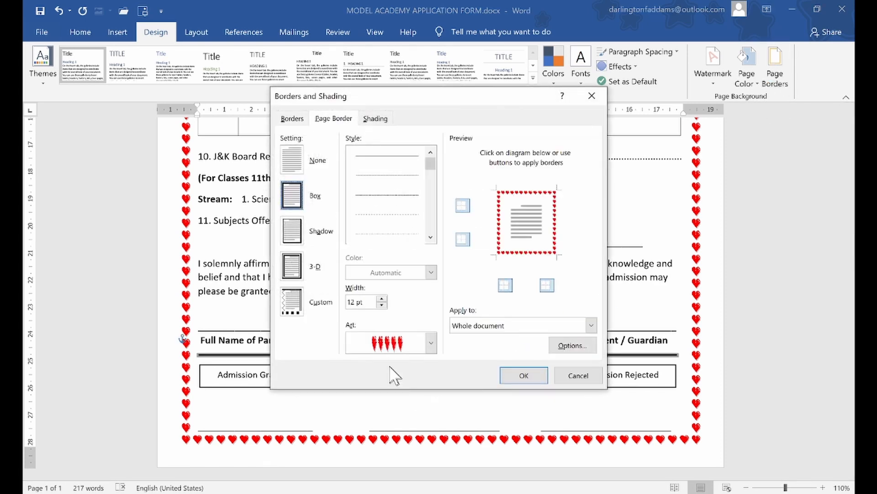
left_click(394, 344)
scroll(402, 398, "up", 5)
scroll(410, 403, "down", 6)
scroll(410, 403, "down", 3)
scroll(410, 403, "up", 2)
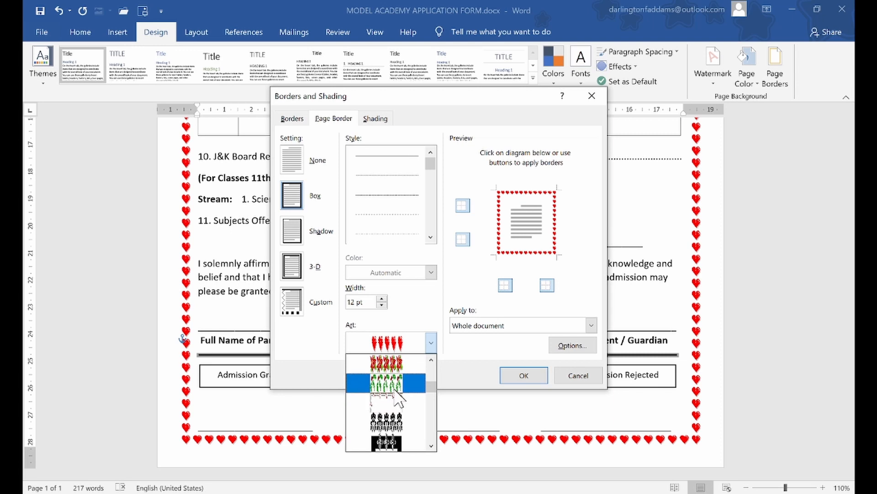
left_click(392, 384)
left_click(534, 381)
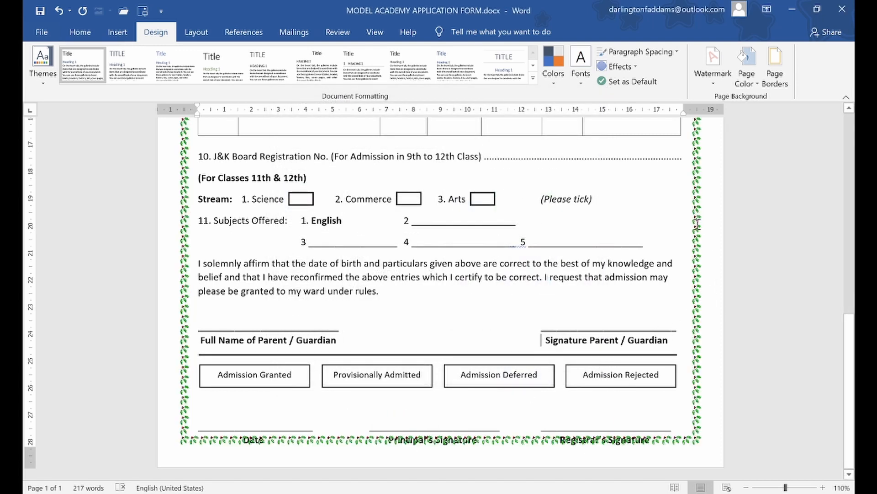
Change the page border art to the coloured balloons design for the whole document
left_click(775, 69)
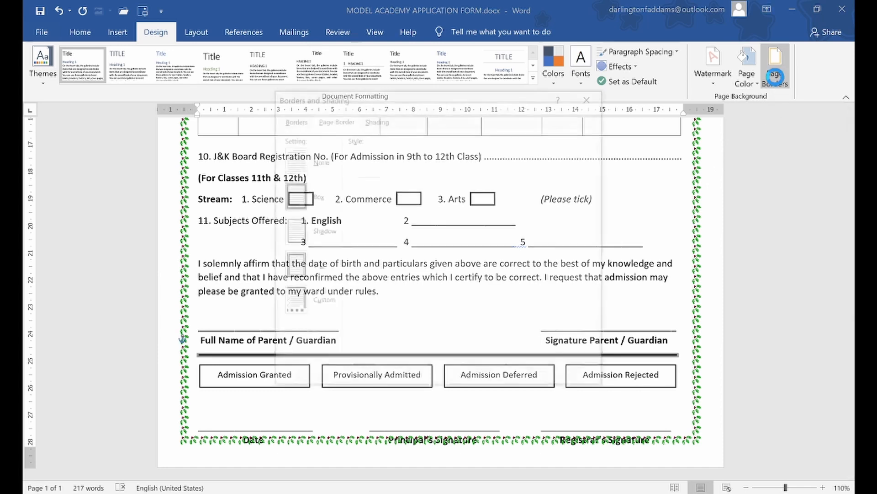
left_click(420, 342)
scroll(408, 400, "up", 5)
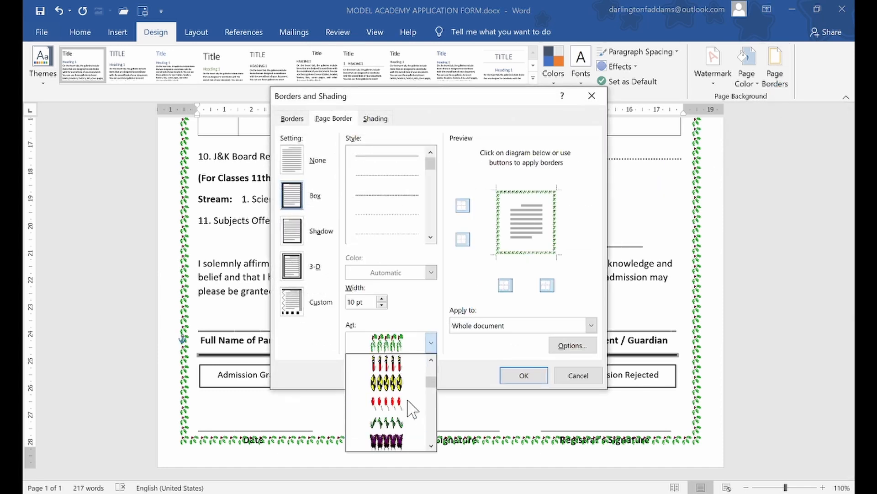
scroll(409, 395, "up", 6)
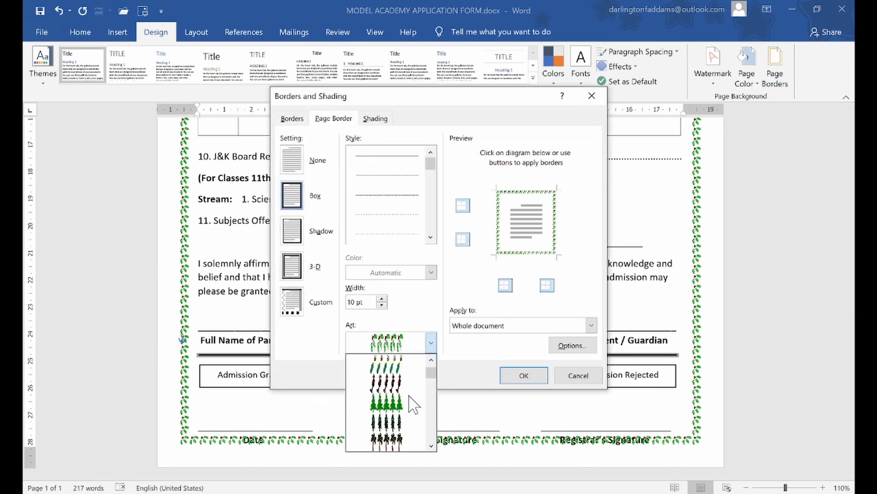
scroll(414, 405, "down", 4)
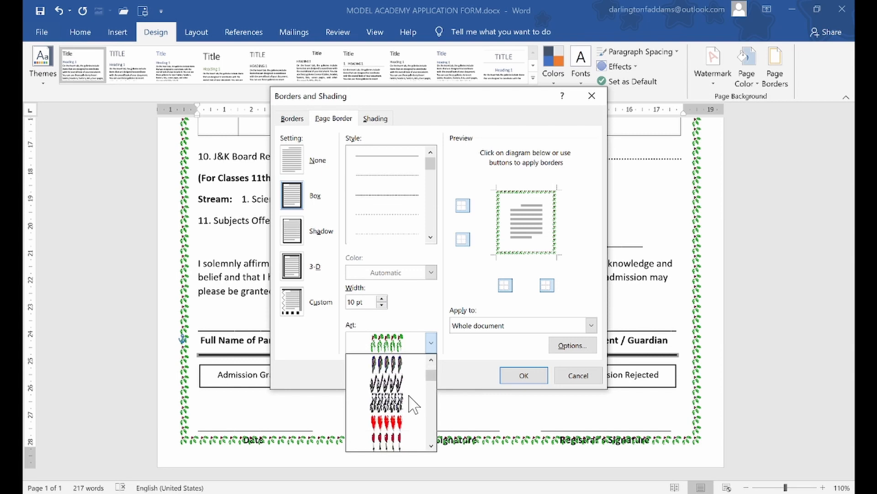
scroll(414, 404, "up", 4)
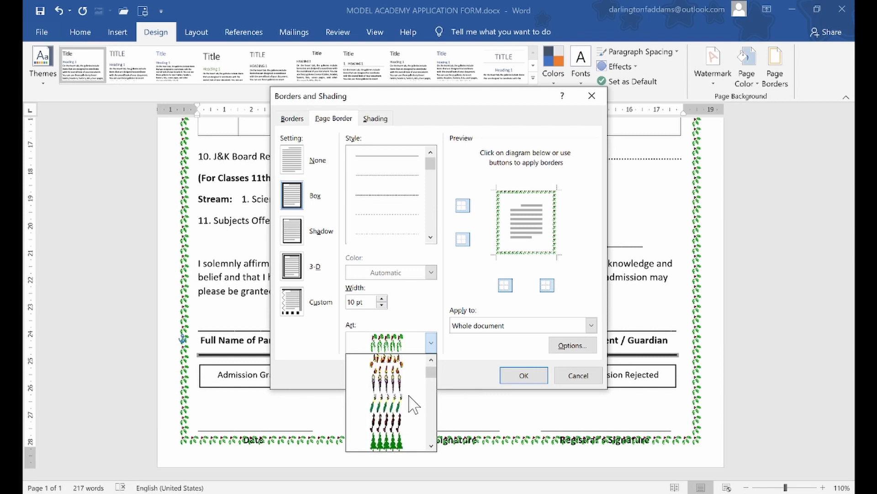
scroll(414, 404, "up", 2)
scroll(413, 405, "down", 4)
left_click(402, 409)
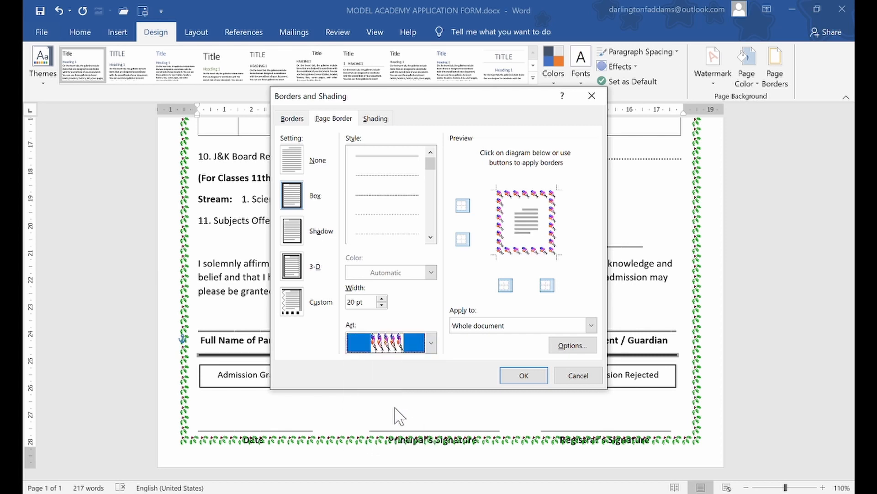
left_click(520, 376)
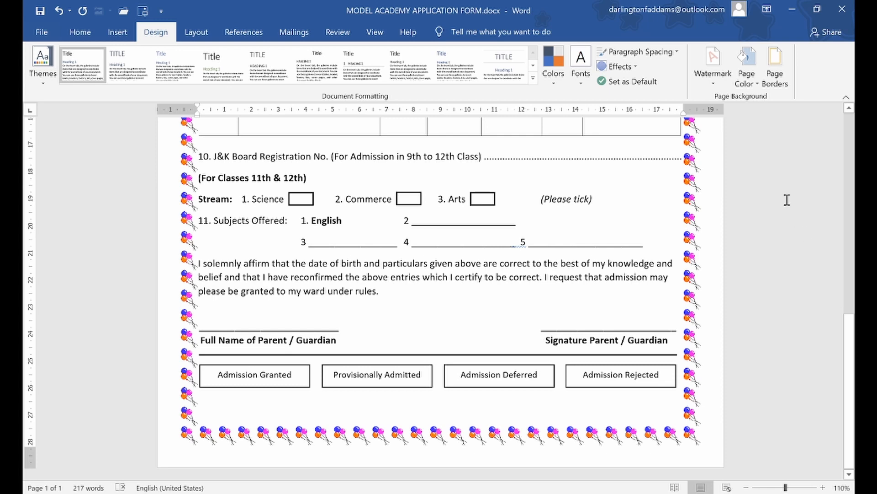
Select the black 18 pt frame with notched corners as the page border art
left_click(784, 64)
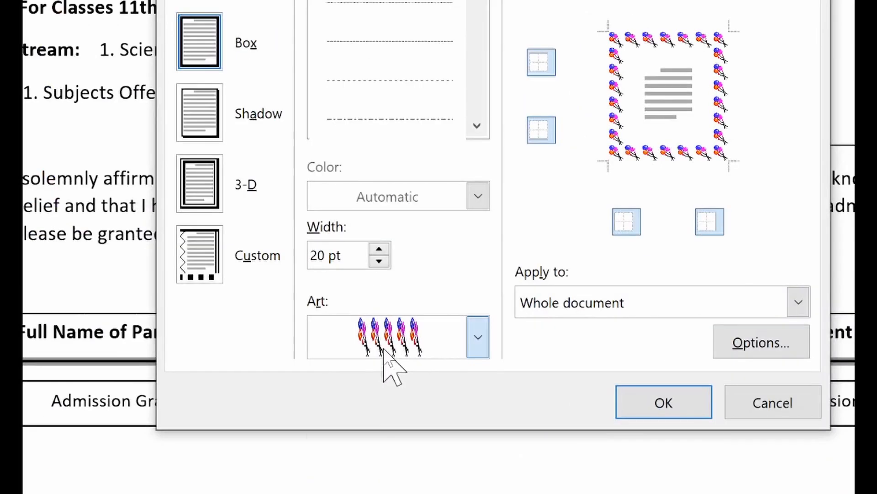
left_click(386, 352)
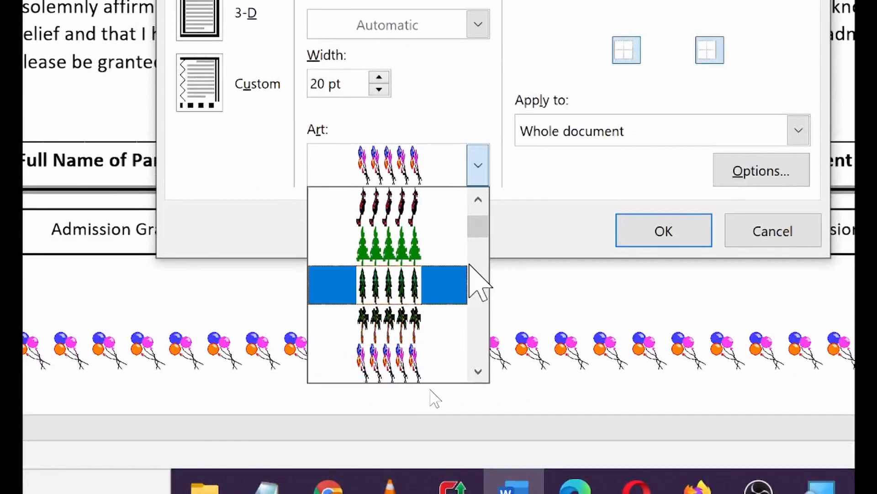
left_click_drag(478, 227, 486, 319)
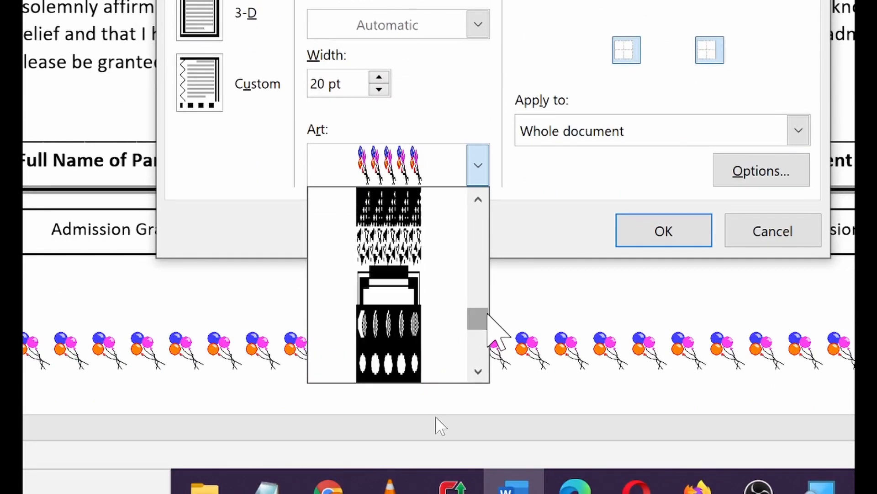
left_click(419, 290)
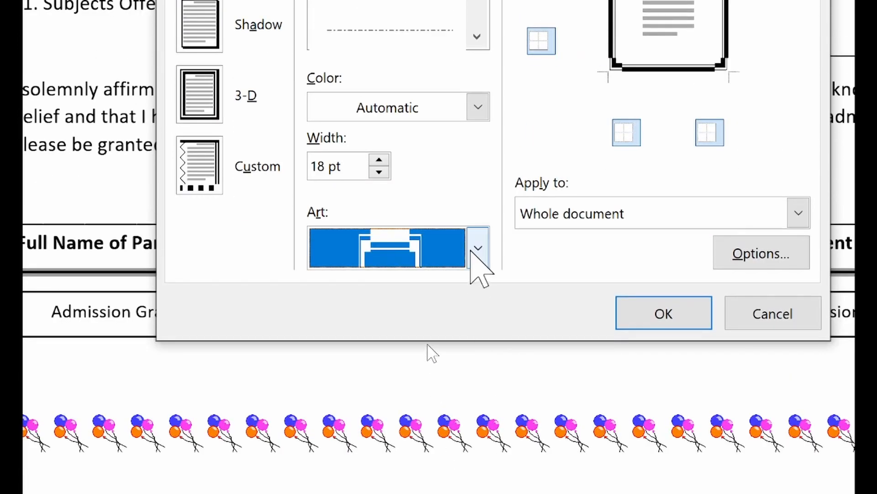
Examine the remaining black-and-white art designs available for the page border
left_click(478, 435)
left_click(478, 459)
left_click(478, 460)
left_click(478, 460)
left_click(478, 459)
left_click(478, 460)
left_click(478, 460)
left_click(479, 454)
left_click(479, 453)
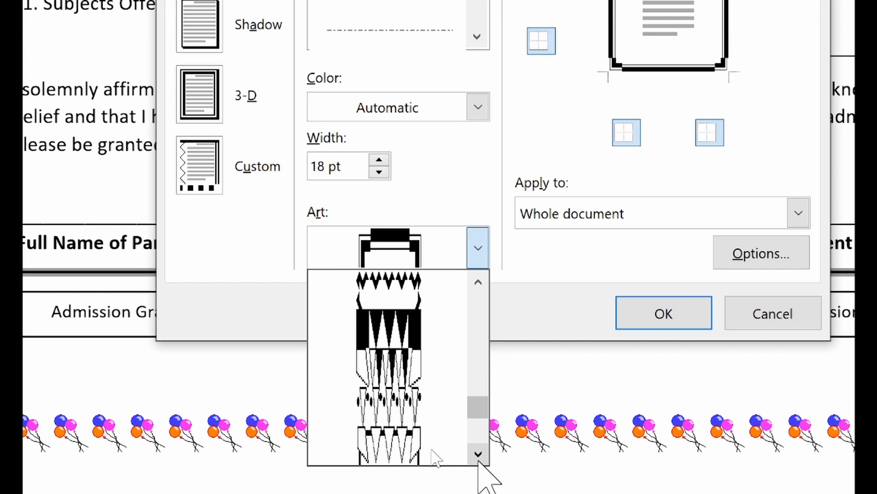
left_click(479, 454)
left_click(478, 454)
left_click(479, 460)
left_click(479, 460)
left_click(478, 459)
left_click(478, 460)
left_click(478, 460)
left_click(479, 459)
left_click(479, 460)
left_click(479, 460)
left_click(479, 459)
left_click(479, 460)
left_click(478, 460)
left_click(478, 460)
left_click(478, 459)
left_click(478, 459)
left_click(478, 459)
left_click(478, 459)
left_click(479, 460)
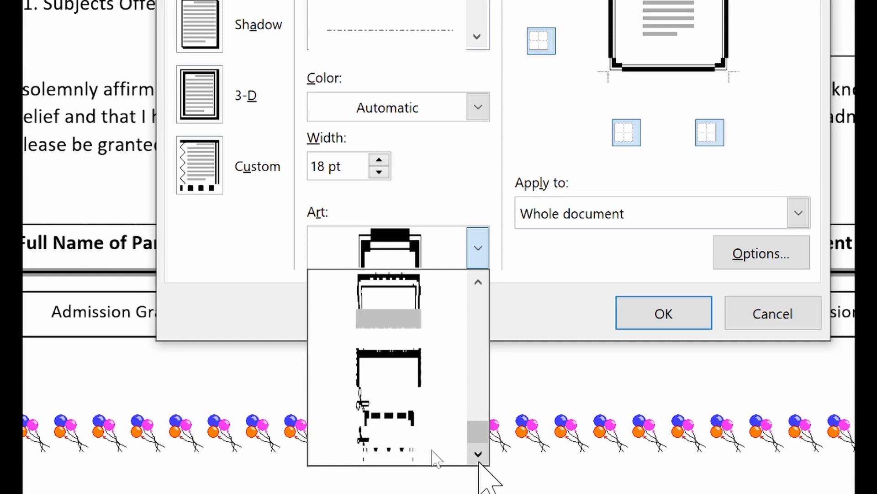
left_click(478, 282)
left_click(478, 281)
left_click(480, 287)
left_click(480, 287)
left_click(480, 287)
left_click(480, 287)
left_click(479, 281)
left_click(478, 281)
left_click(479, 281)
left_click(479, 281)
left_click(478, 282)
left_click(480, 287)
left_click(480, 287)
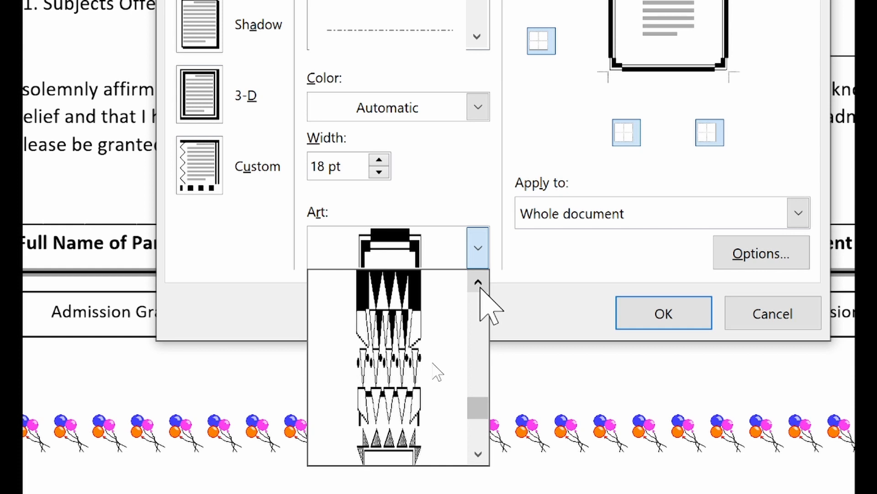
left_click(480, 287)
left_click(480, 287)
left_click(480, 287)
left_click(480, 287)
left_click(480, 287)
left_click(480, 287)
left_click(480, 287)
left_click(407, 339)
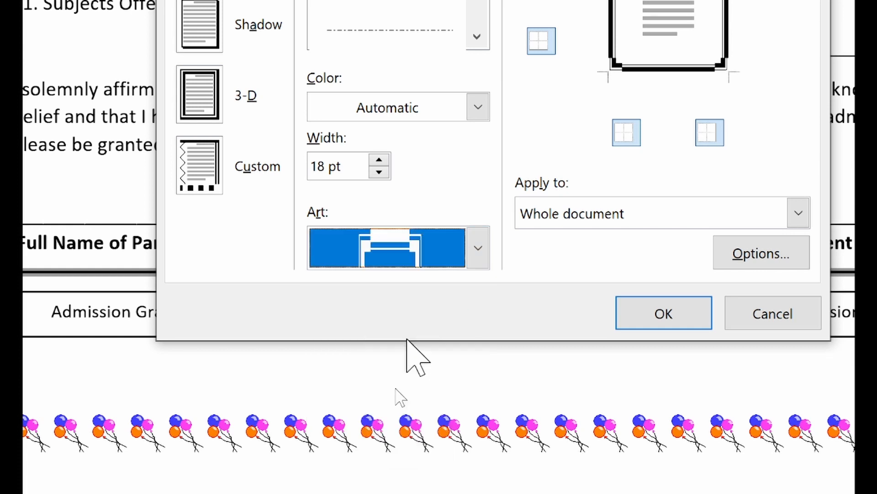
Select the 12 pt dark triangle-patterned band as the page border art for the whole document
left_click(477, 247)
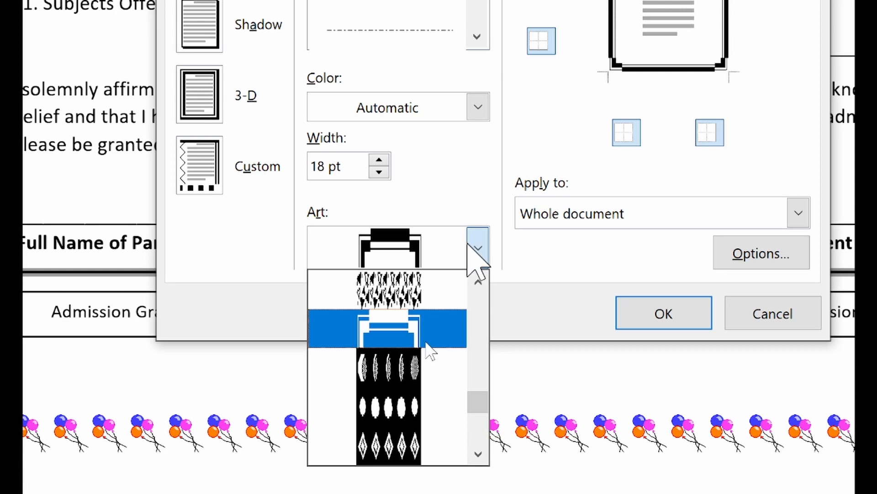
left_click(480, 283)
left_click(480, 284)
left_click(480, 283)
left_click(478, 284)
left_click(478, 283)
left_click(478, 283)
left_click(478, 284)
left_click(478, 283)
left_click(478, 284)
left_click(478, 283)
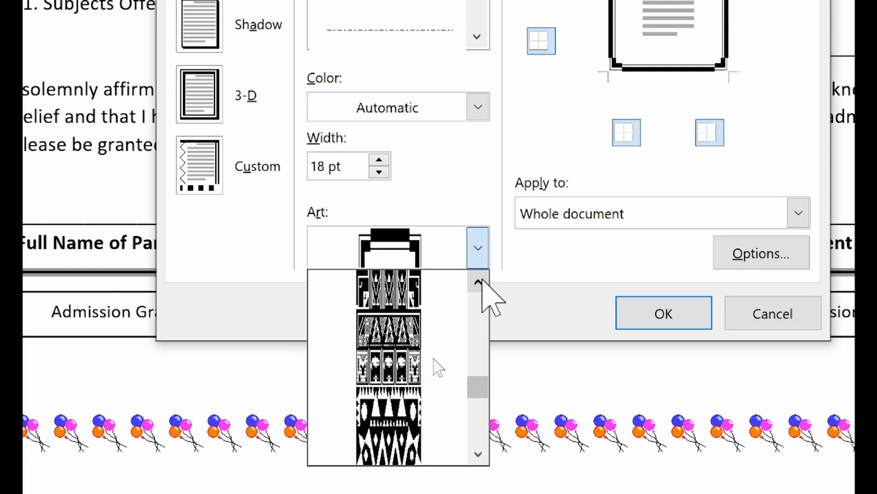
left_click(480, 283)
left_click(428, 369)
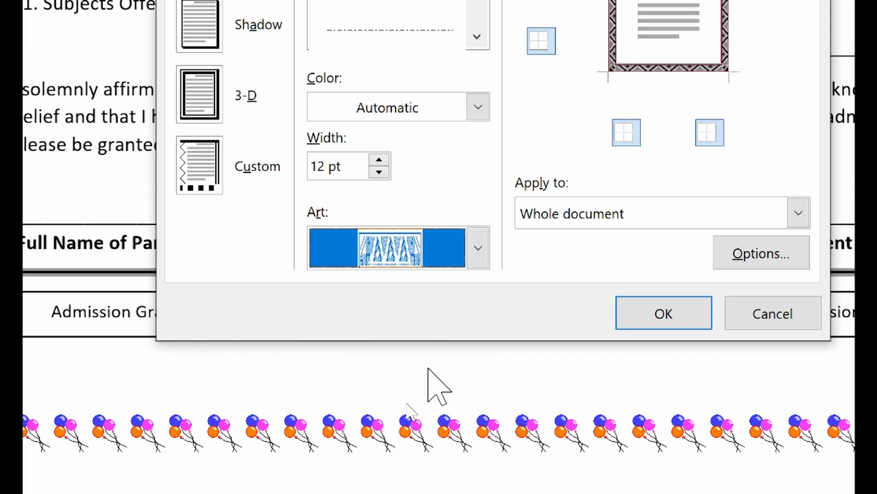
Change the page border art to the 24 pt black-and-white squares split diagonally
left_click(478, 247)
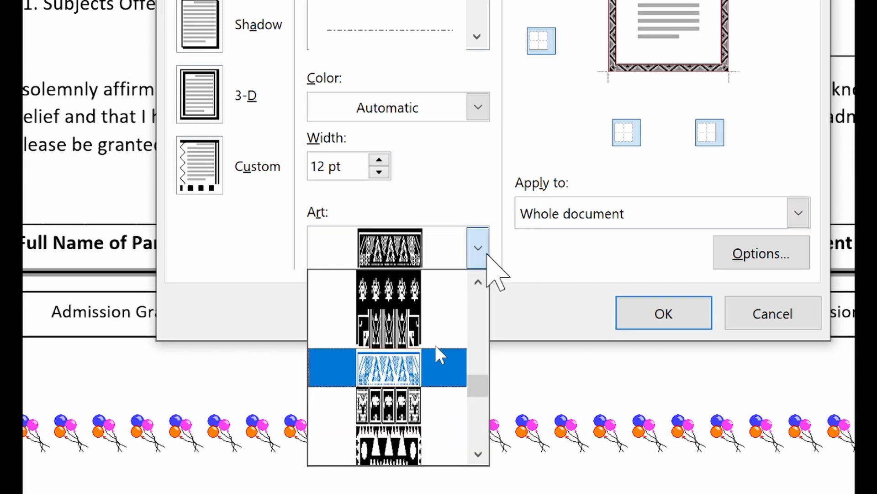
left_click(478, 283)
left_click(478, 284)
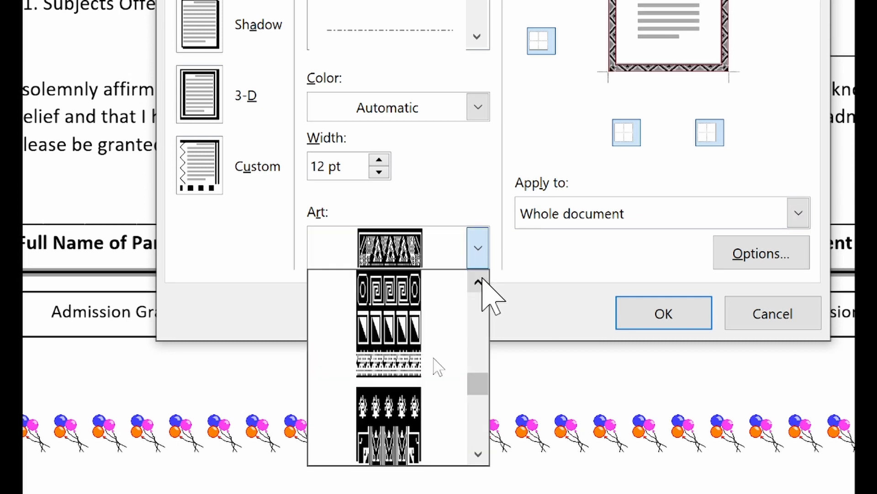
left_click(448, 311)
Change the page border art to the 31 pt segmented frame with round corner ornaments and checkered blocks
left_click(478, 249)
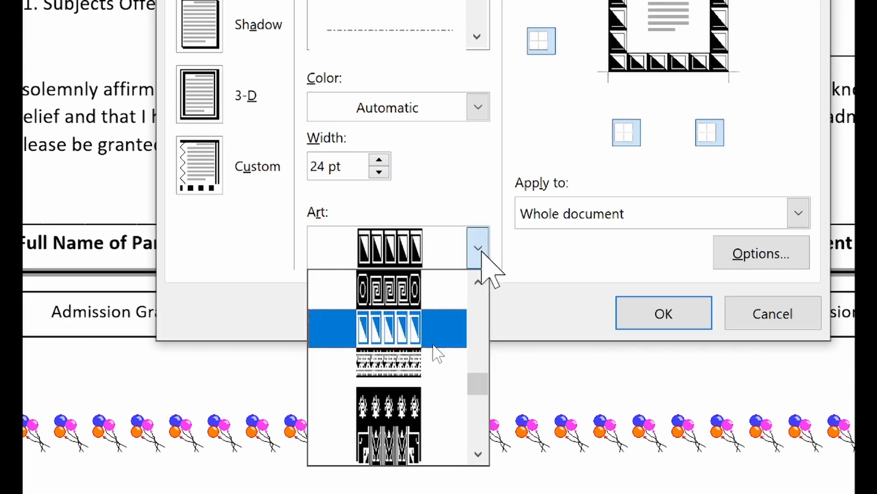
left_click(480, 290)
left_click(481, 289)
left_click(481, 289)
left_click(480, 289)
left_click(480, 289)
left_click(435, 303)
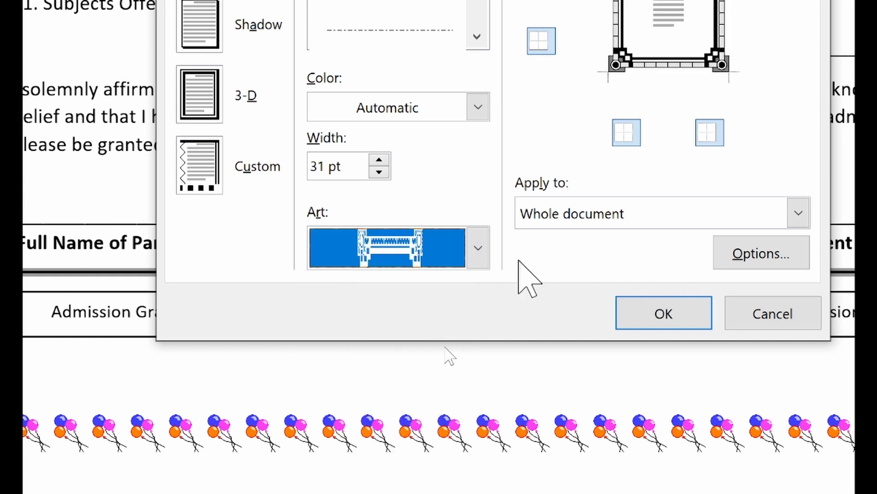
Try the 30 pt page border art with arched corner ornaments
left_click(478, 247)
left_click(479, 282)
left_click(478, 282)
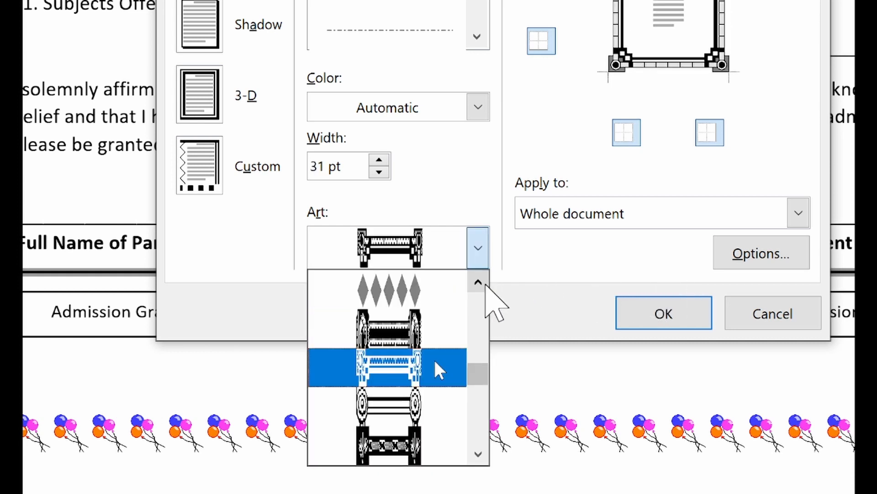
left_click(450, 343)
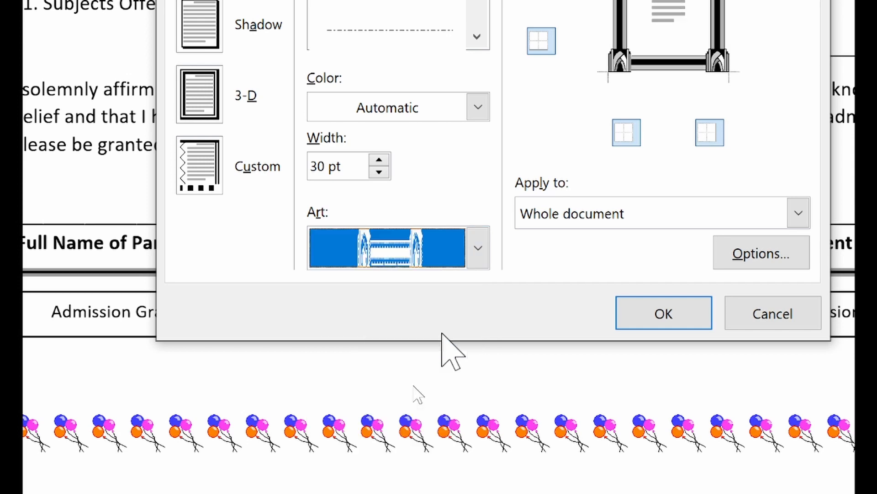
Switch the art back to the 31 pt segmented frame with round corners and apply it to the whole document
left_click(480, 262)
left_click(453, 358)
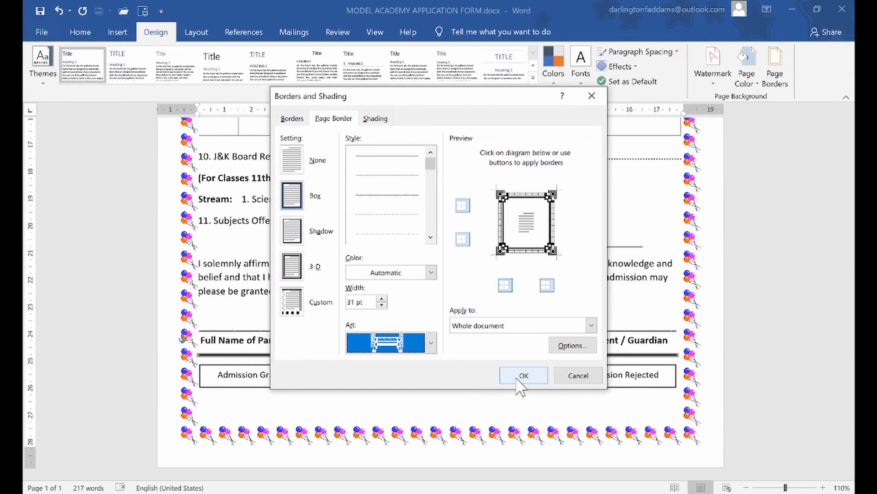
left_click(664, 313)
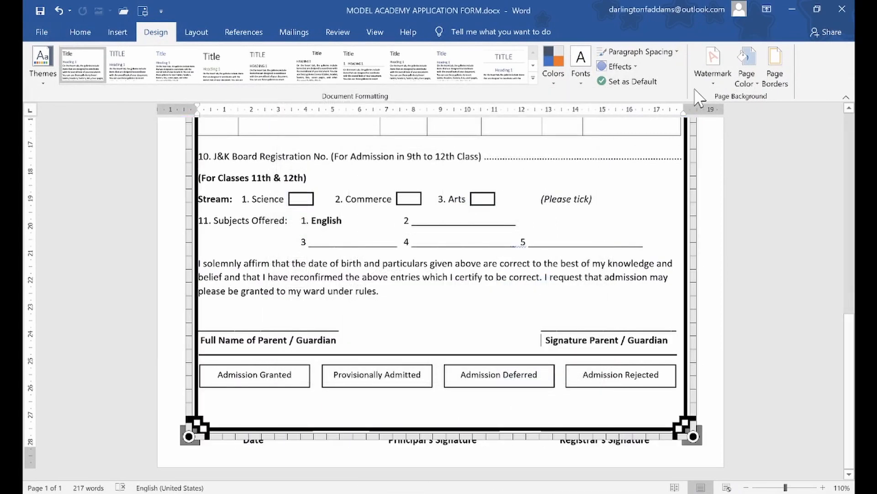
left_click(772, 82)
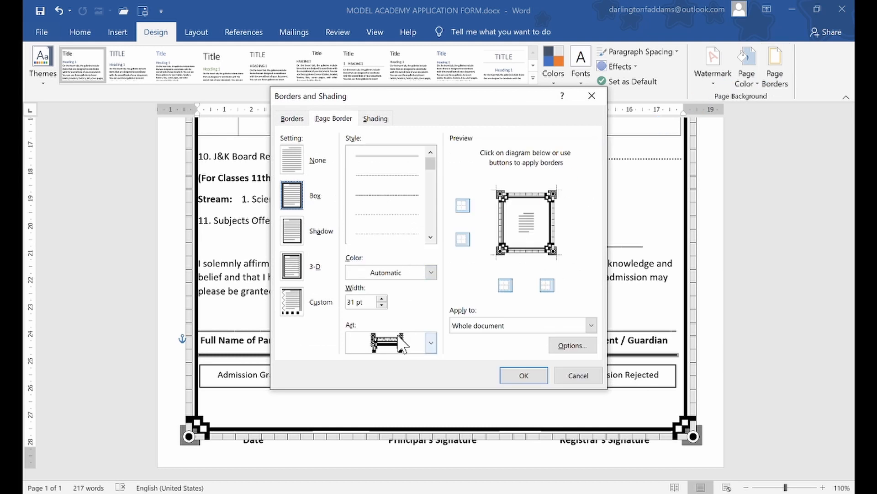
left_click(429, 343)
left_click_drag(433, 406, 440, 358)
left_click(420, 356)
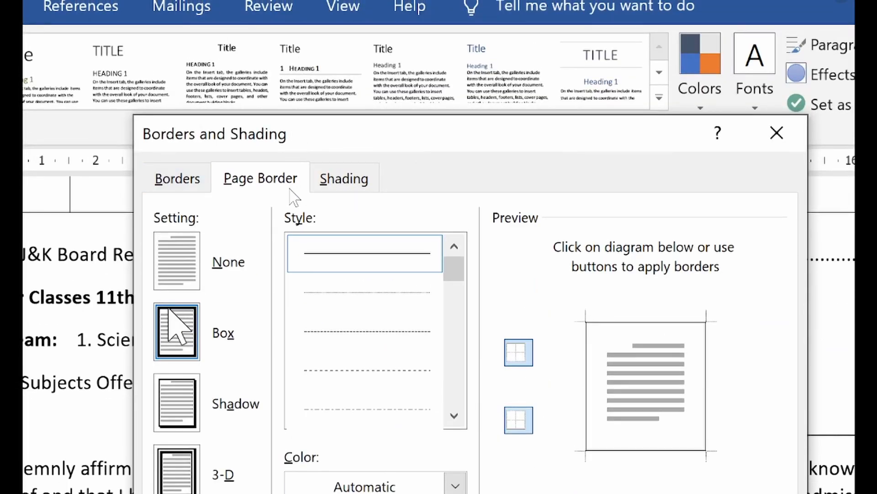
left_click(453, 415)
left_click(454, 415)
left_click(453, 415)
left_click(454, 415)
left_click(454, 415)
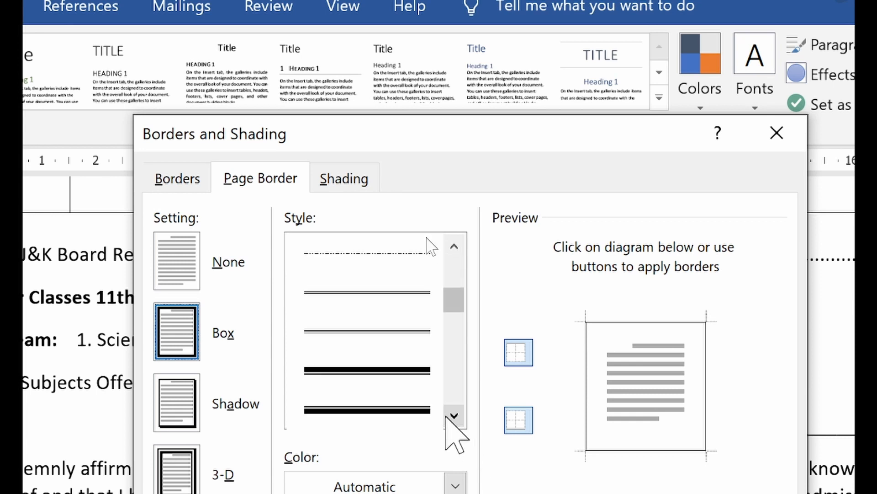
left_click(453, 415)
left_click(454, 415)
left_click(454, 415)
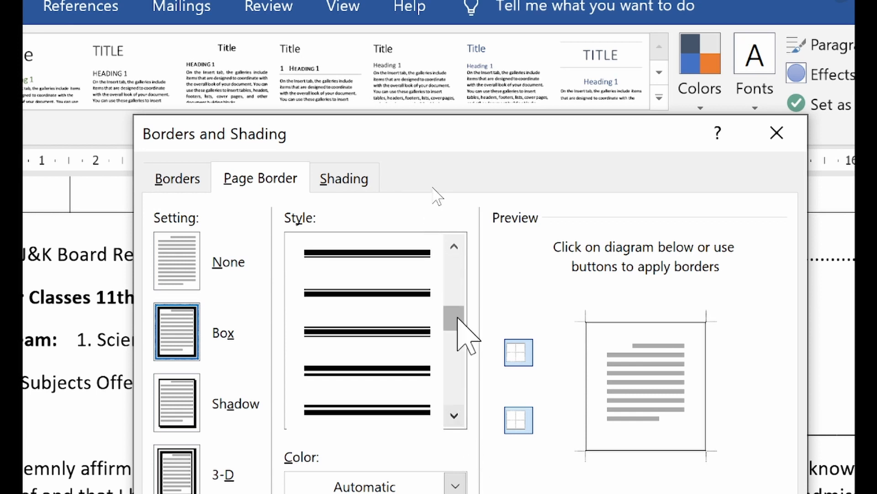
left_click_drag(461, 316, 463, 311)
left_click(361, 281)
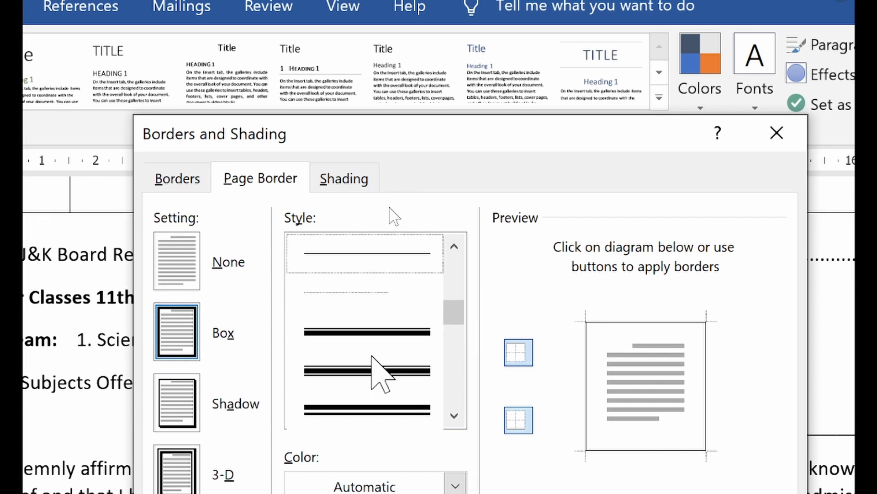
key("Escape")
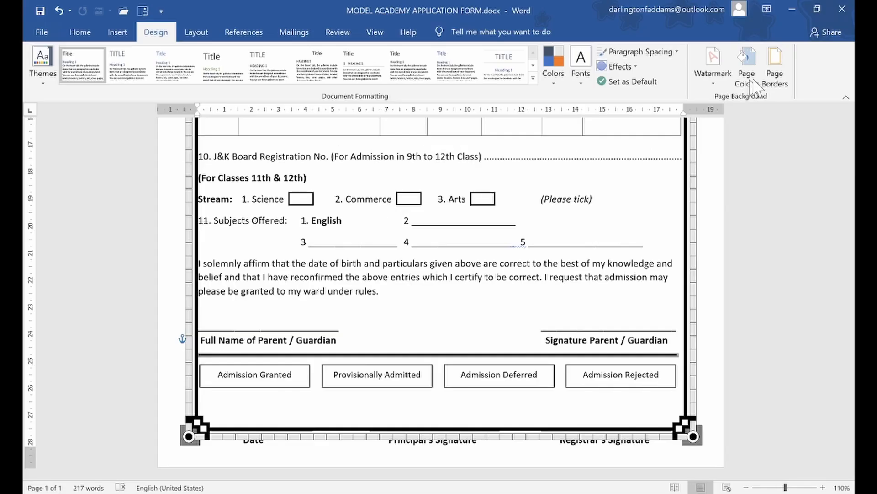
Apply a box page border in the thick-and-thin double-line style, 2 ¼ pt wide and without art, to the whole document
left_click(782, 66)
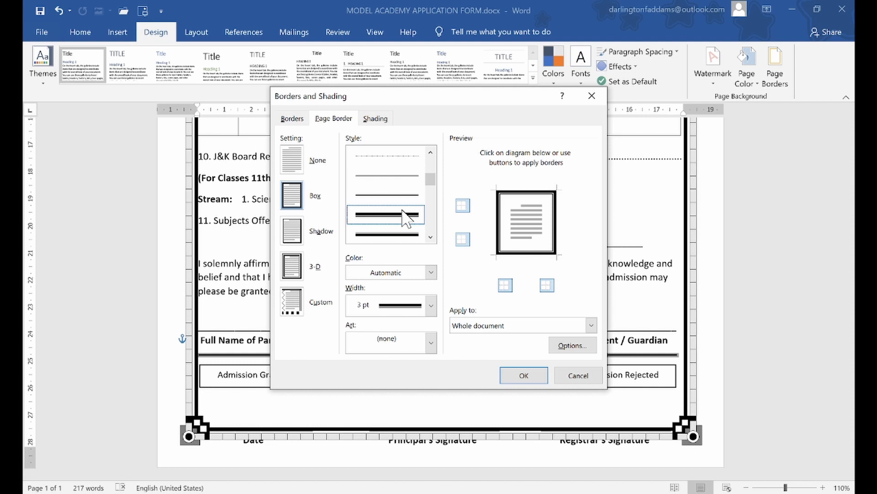
left_click(409, 310)
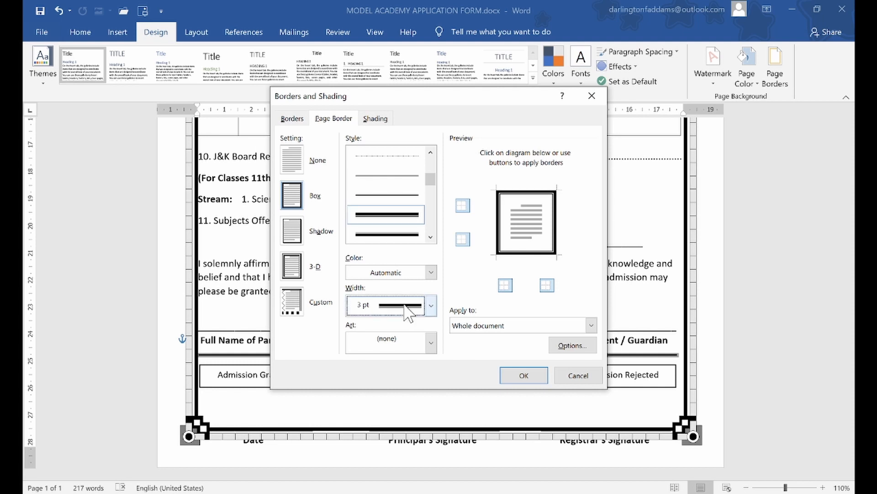
left_click(406, 344)
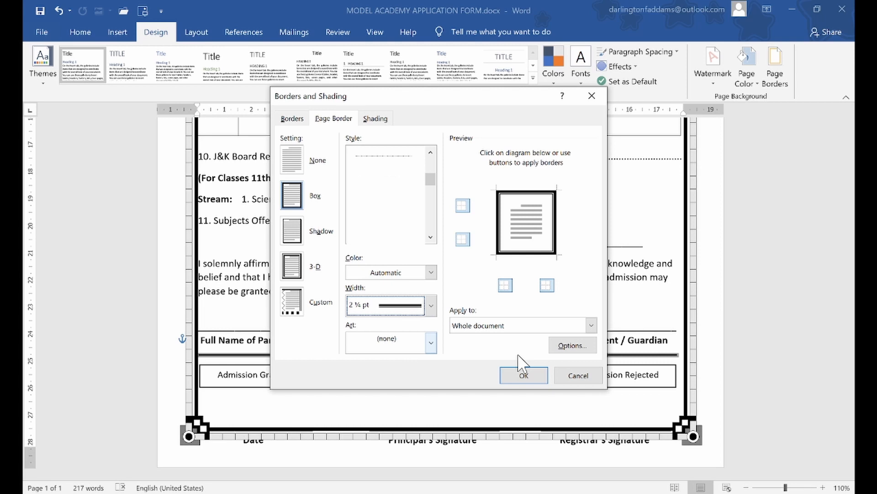
left_click(523, 375)
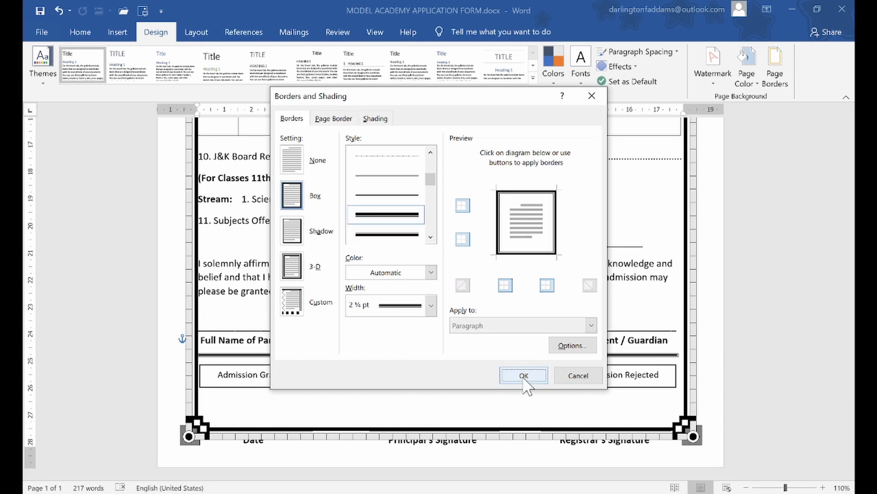
left_click(524, 375)
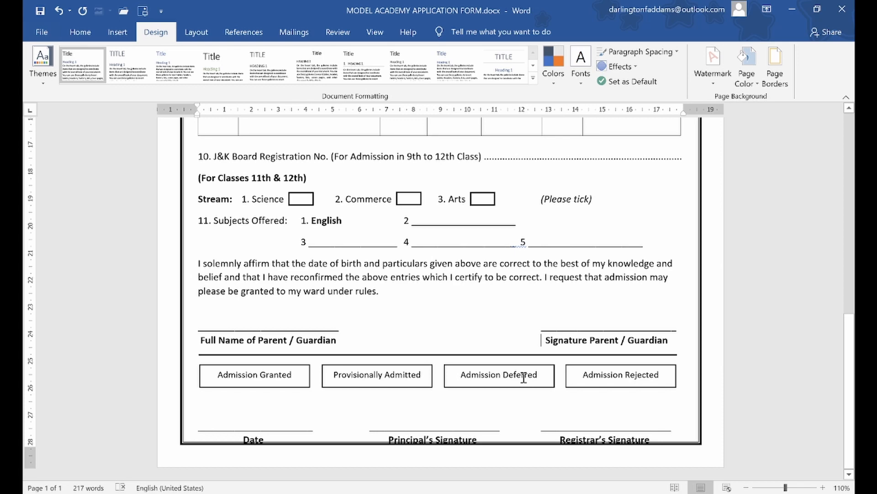
Check the line border around the whole form and undo all page border changes back to the page without a border
scroll(524, 377, "up", 10)
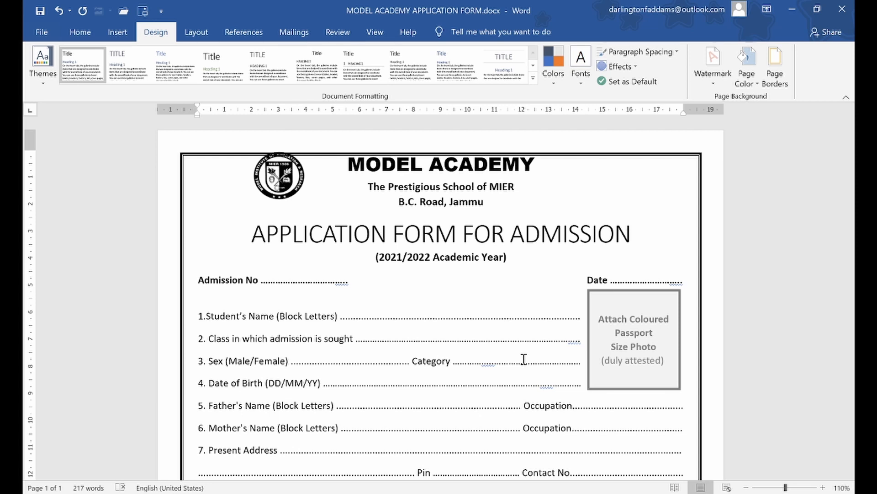
scroll(523, 360, "down", 10)
scroll(523, 359, "down", 1)
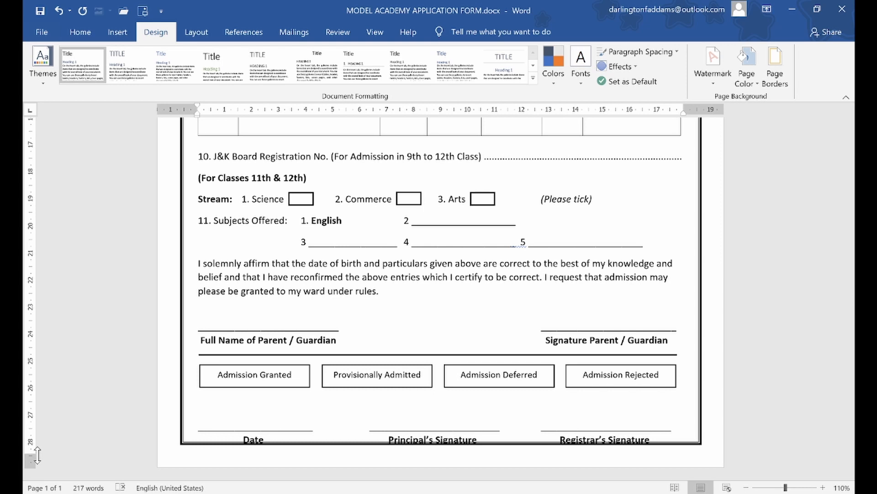
key("ctrl+z")
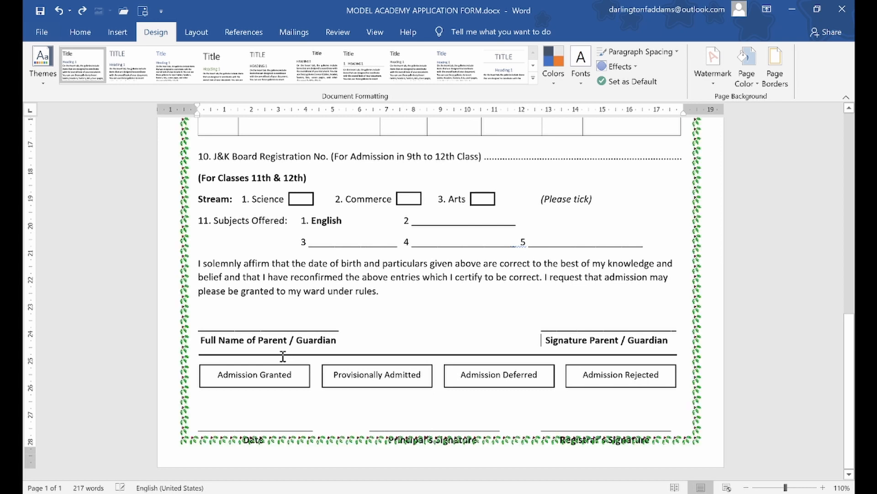
key("ctrl+z")
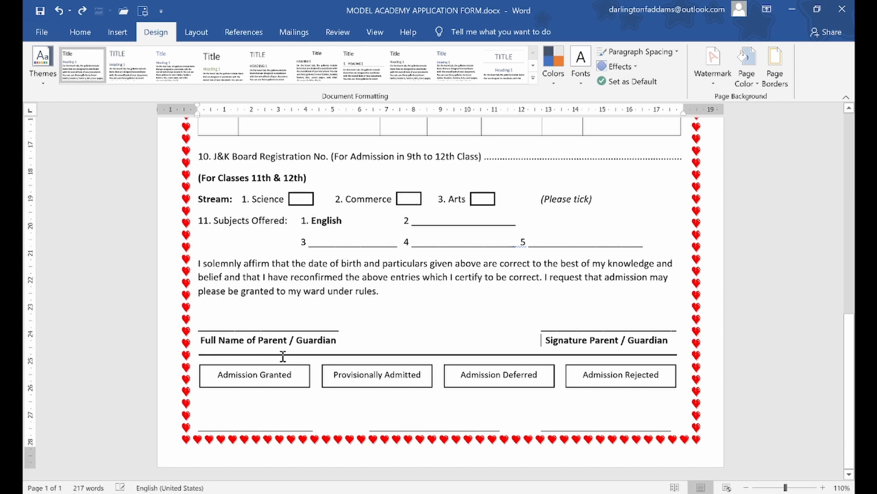
key("ctrl+z")
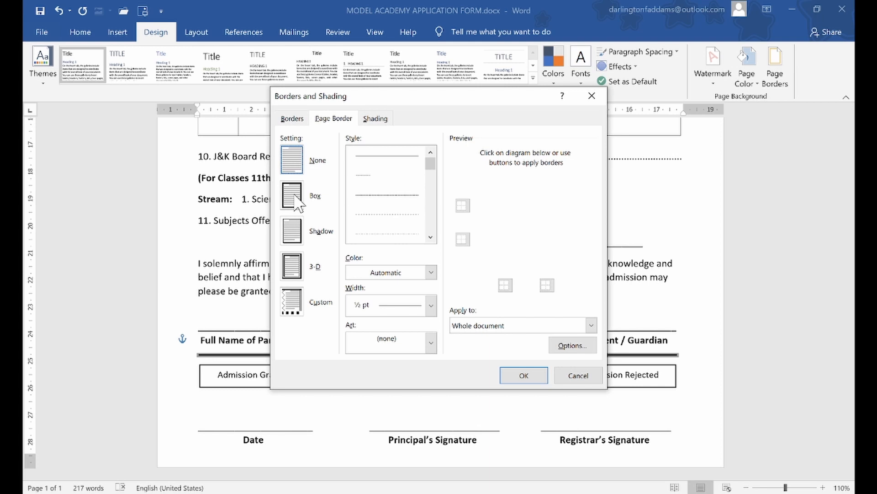
Apply a box page border in the thick-and-thin double-line style, 2 ¼ pt wide and without art, to the form
left_click(294, 197)
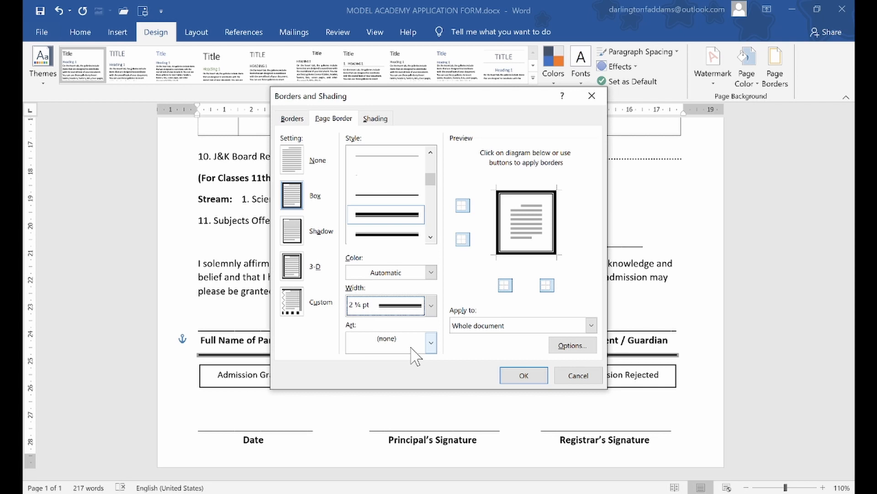
left_click(523, 375)
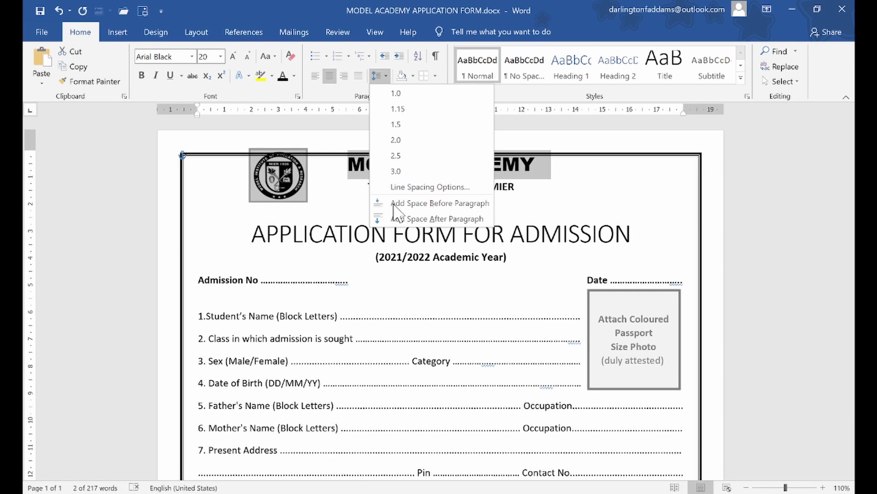
Add space before the MODEL ACADEMY heading paragraph and move the school logo closer to the heading text
left_click(394, 205)
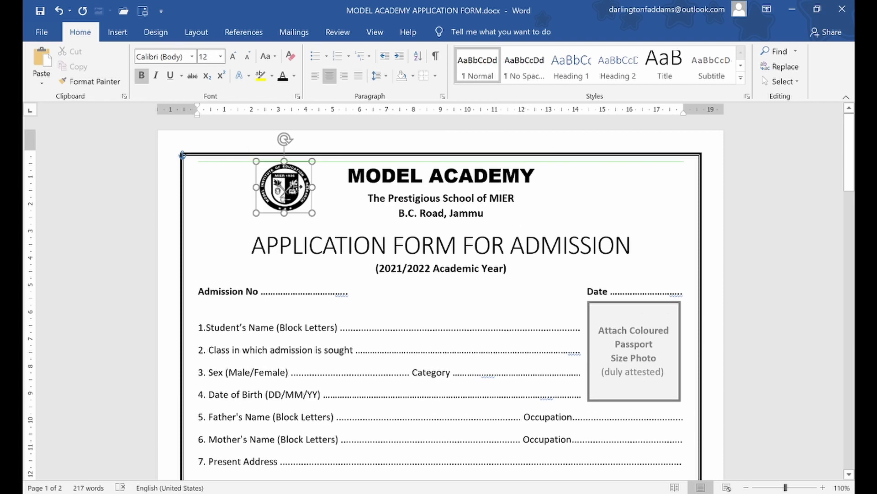
left_click_drag(296, 187, 297, 188)
key("Left")
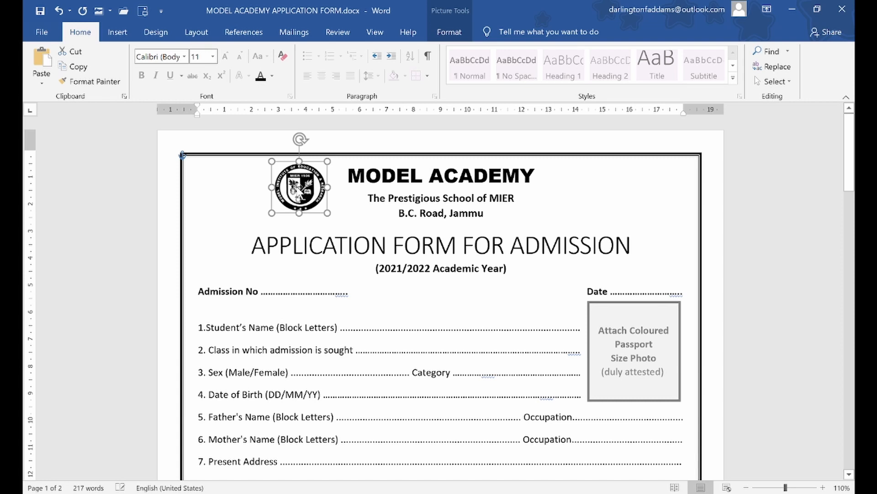
left_click(210, 247)
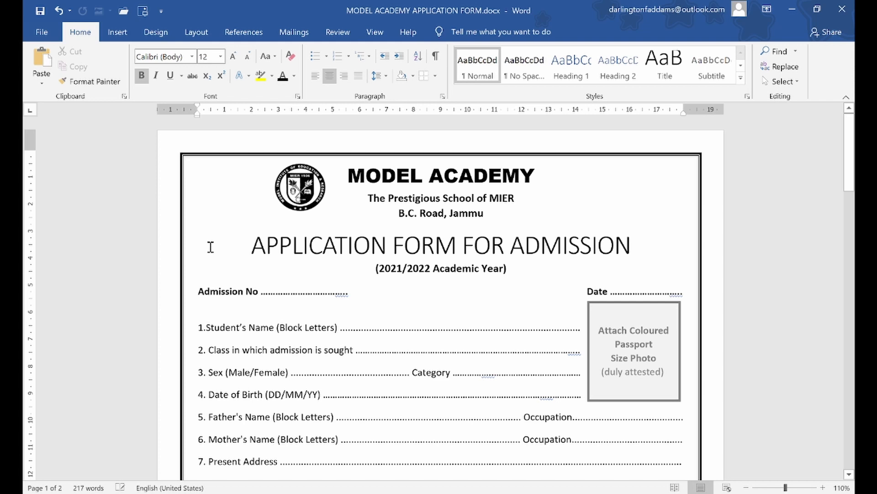
Shade the APPLICATION FORM FOR ADMISSION title line black and reduce its font size to 24 pt
key("ctrl+z")
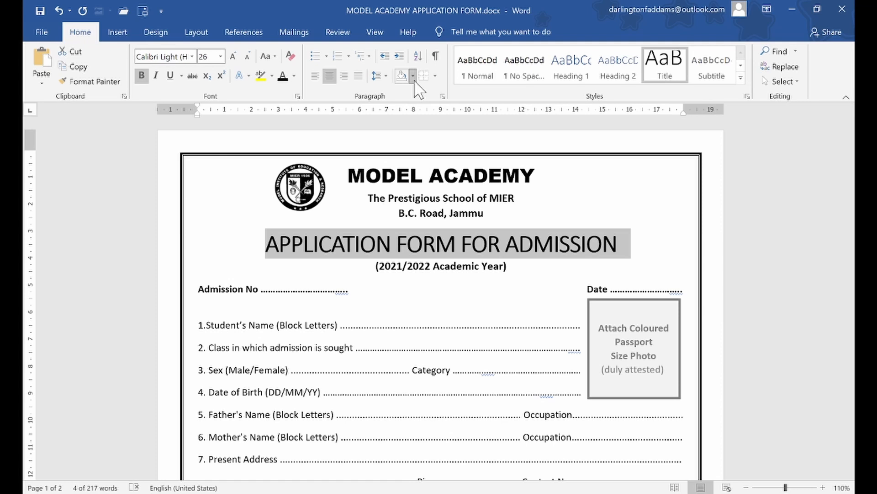
left_click(401, 76)
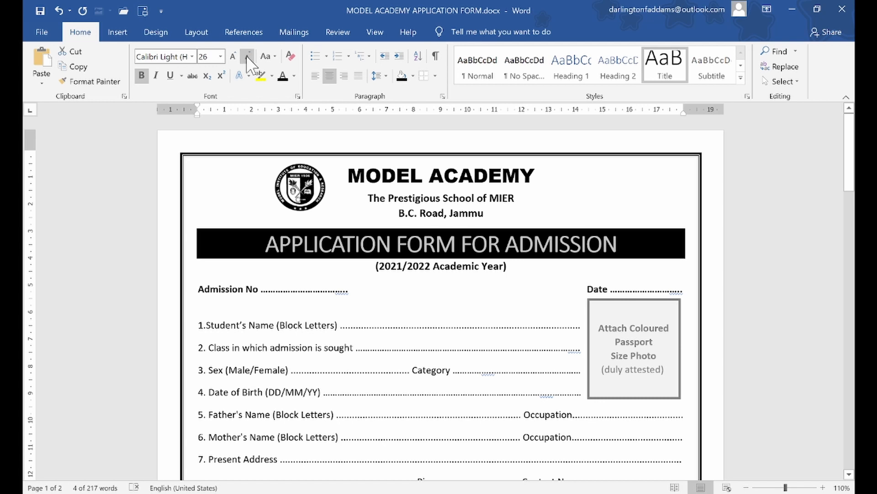
left_click(246, 56)
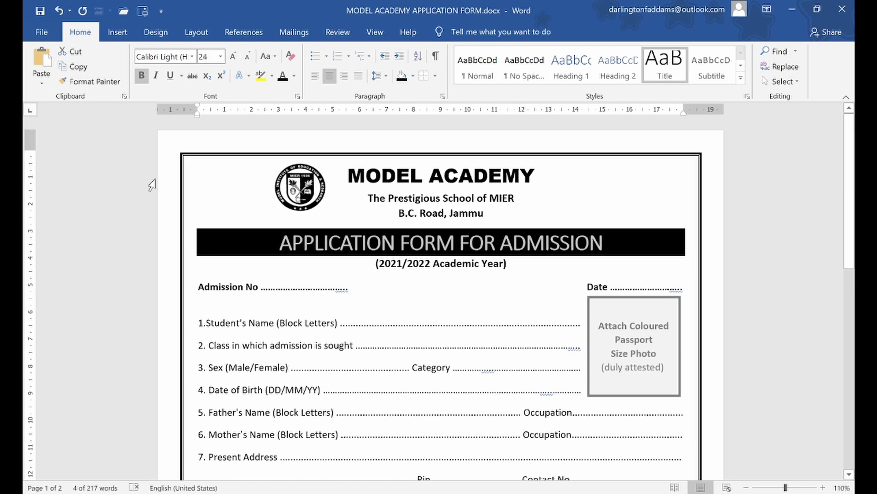
left_click(247, 250)
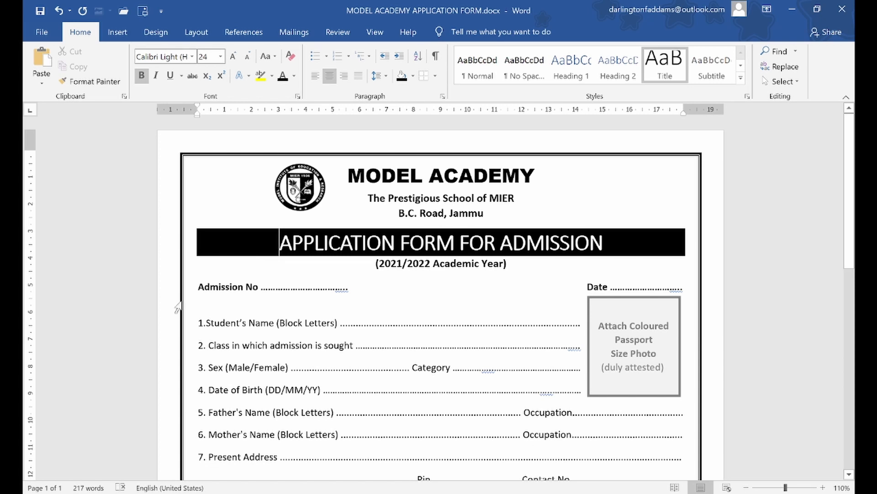
Remove the space after the blank line and the row of signature underlines below the admission status boxes
left_click(256, 293)
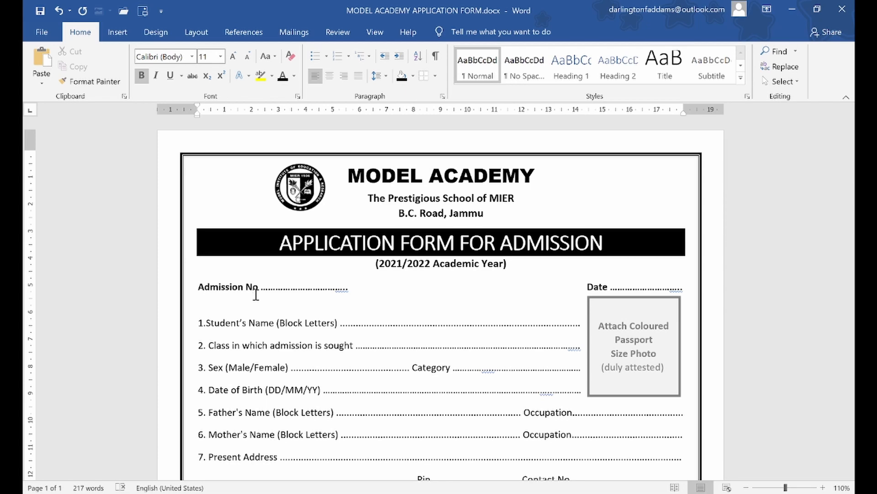
scroll(256, 295, "down", 6)
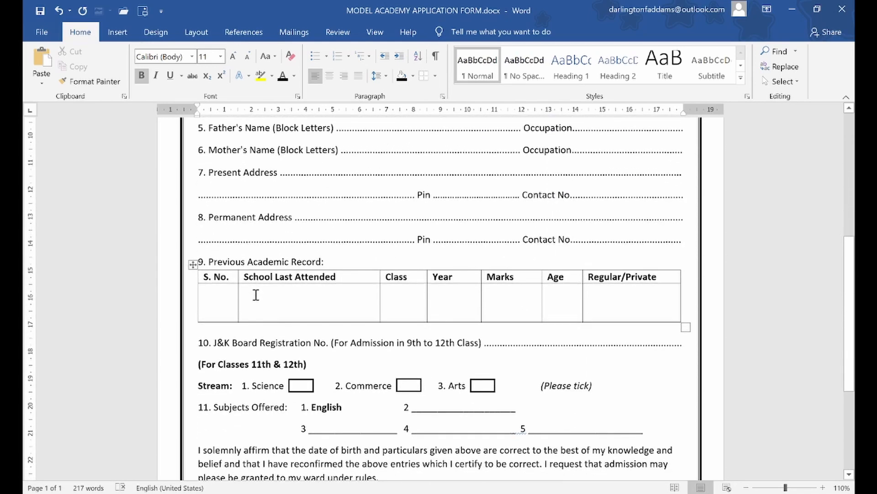
scroll(256, 295, "down", 6)
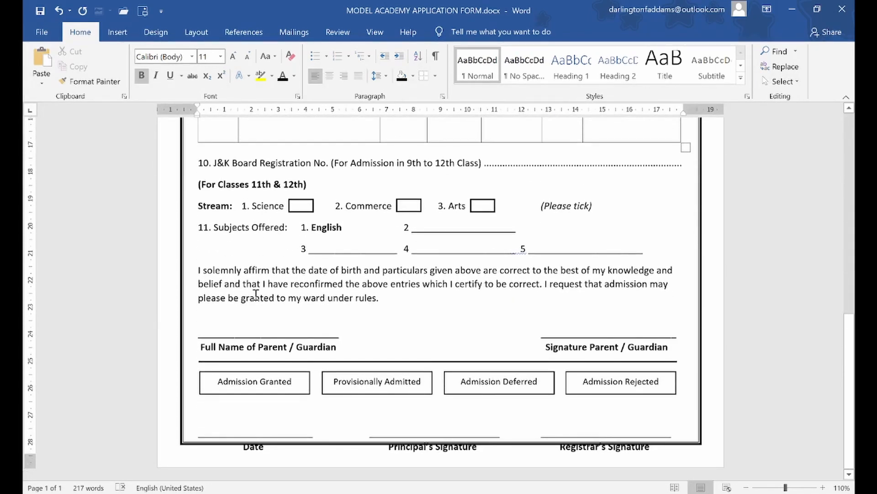
scroll(255, 295, "up", 7)
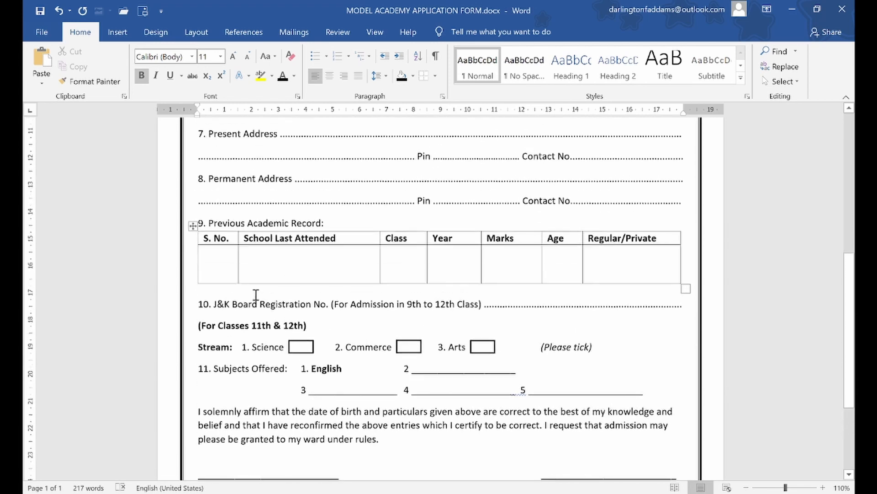
scroll(256, 295, "down", 6)
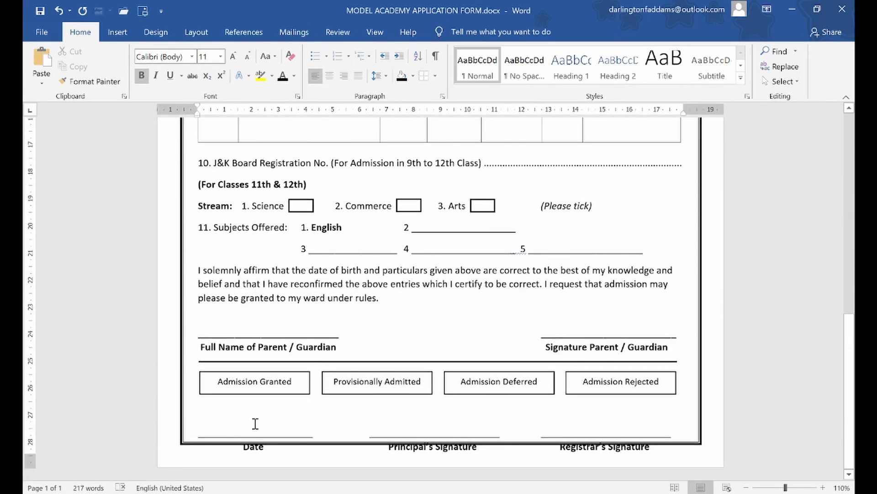
left_click(231, 409)
double_click(230, 409)
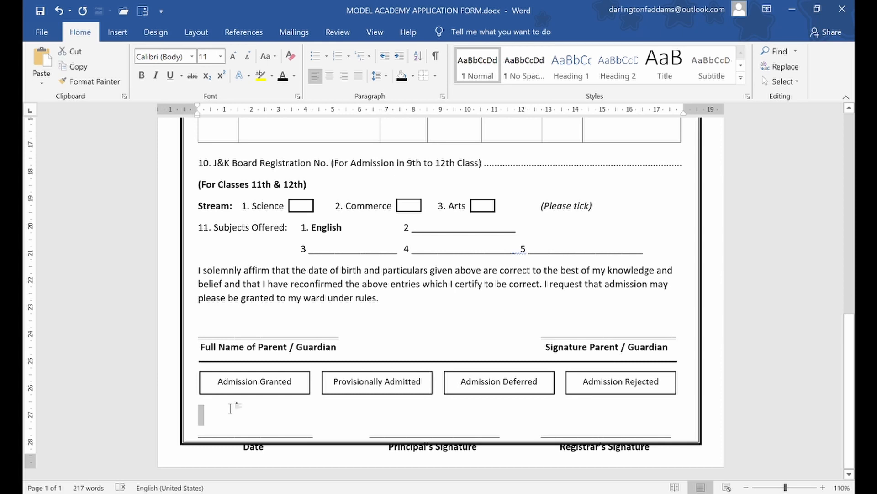
key("shift+Down")
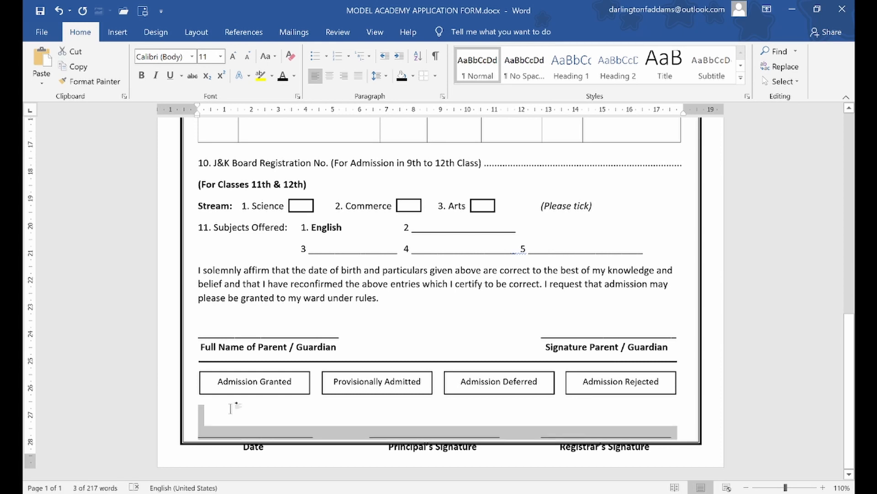
left_click(387, 76)
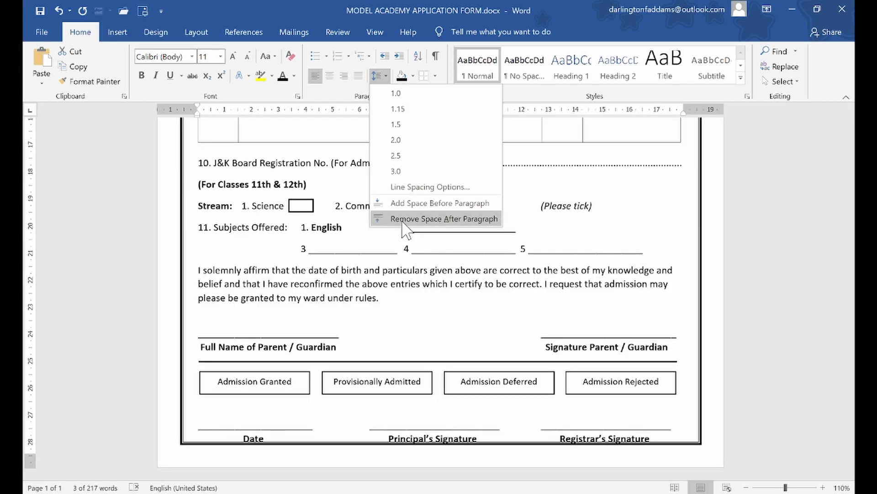
left_click(401, 221)
left_click(251, 404)
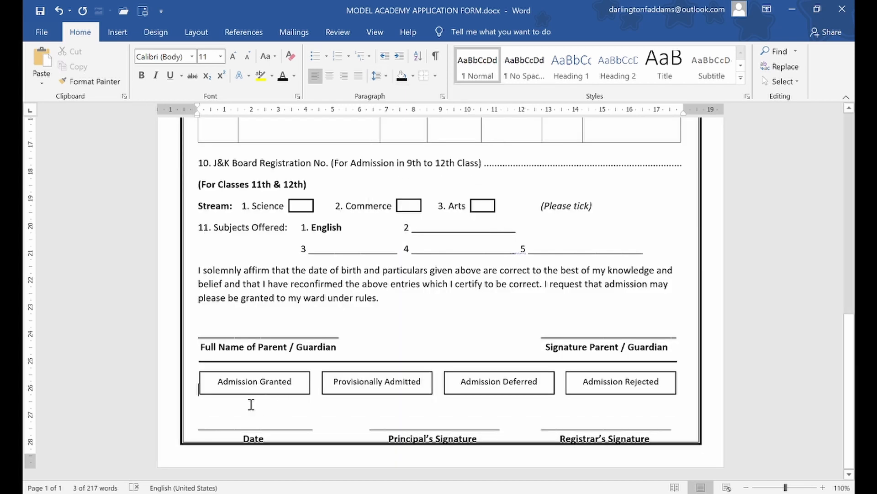
Remove the space after the blank paragraph between the declaration and the parent / guardian signature lines
left_click(215, 315)
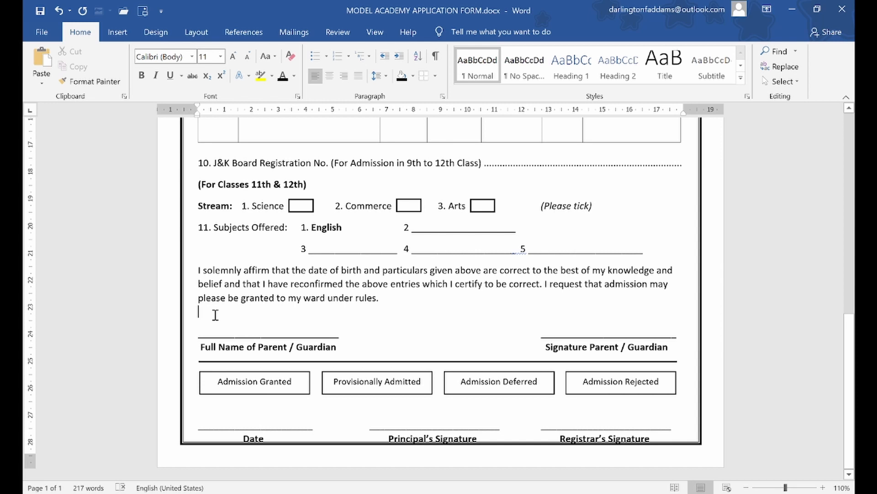
double_click(215, 315)
left_click(379, 75)
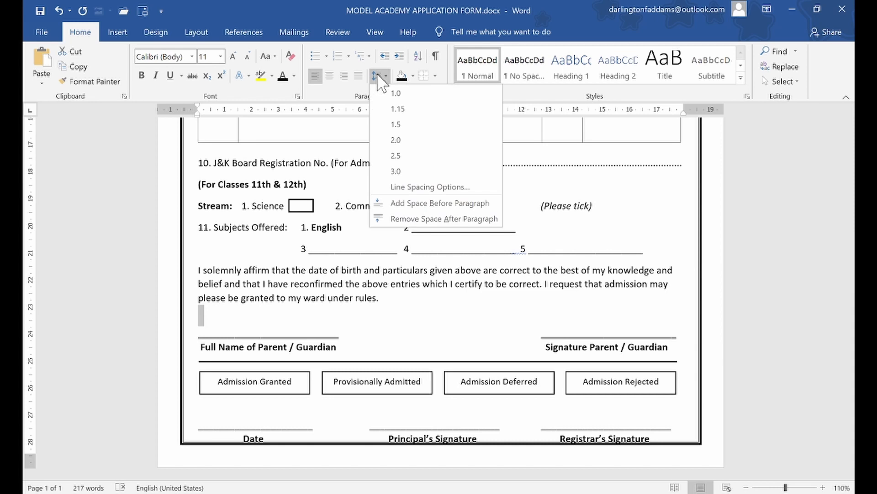
left_click(403, 220)
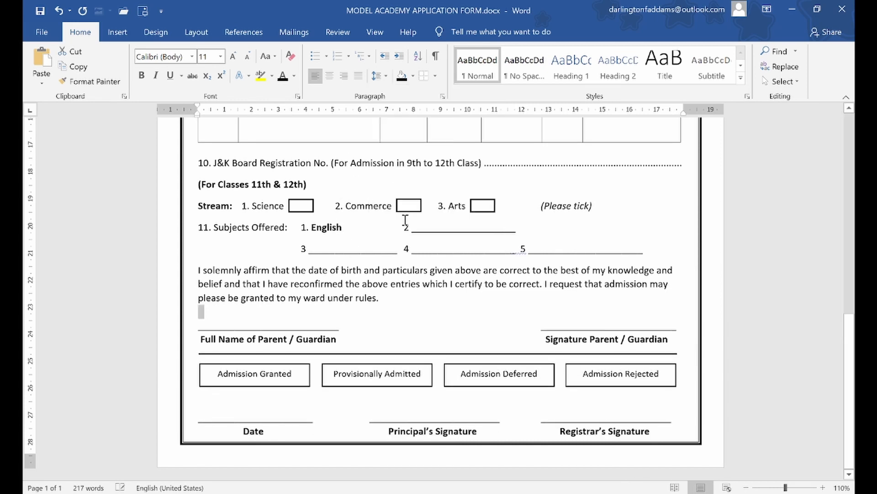
left_click(323, 277)
Try removing the space after the "(For Classes 11th & 12th)" line, and undo it
left_click(187, 187)
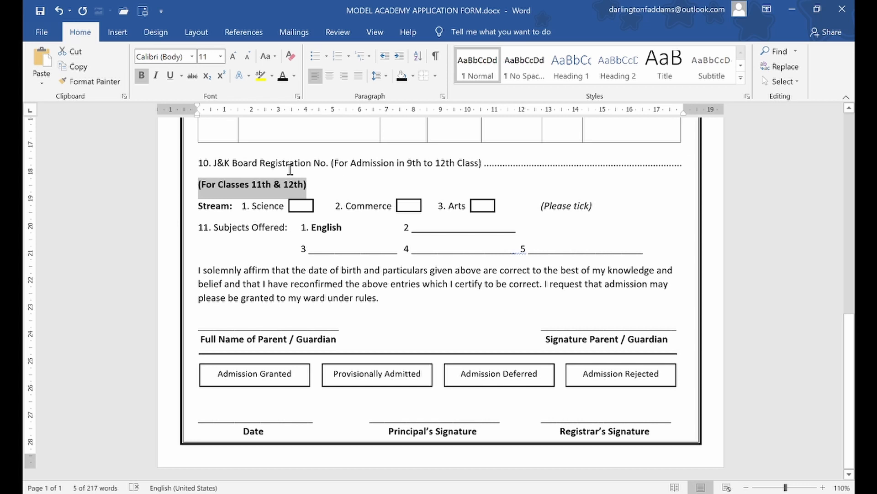
left_click(252, 185)
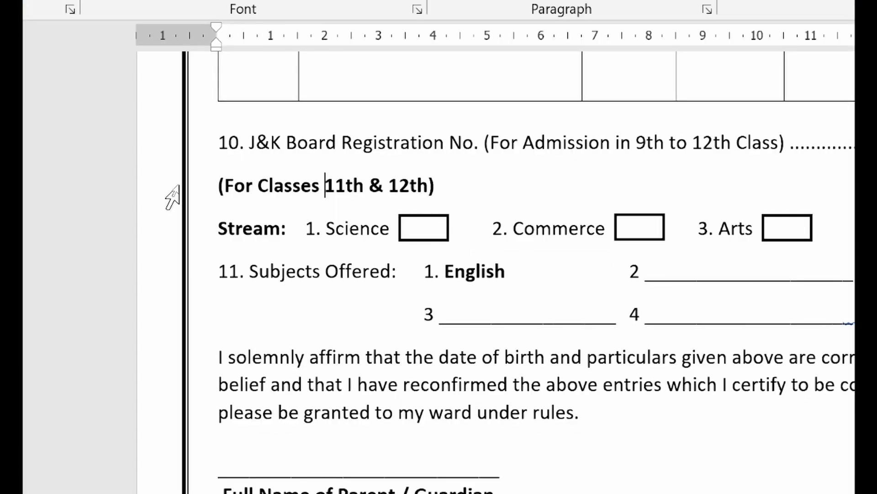
left_click(178, 185)
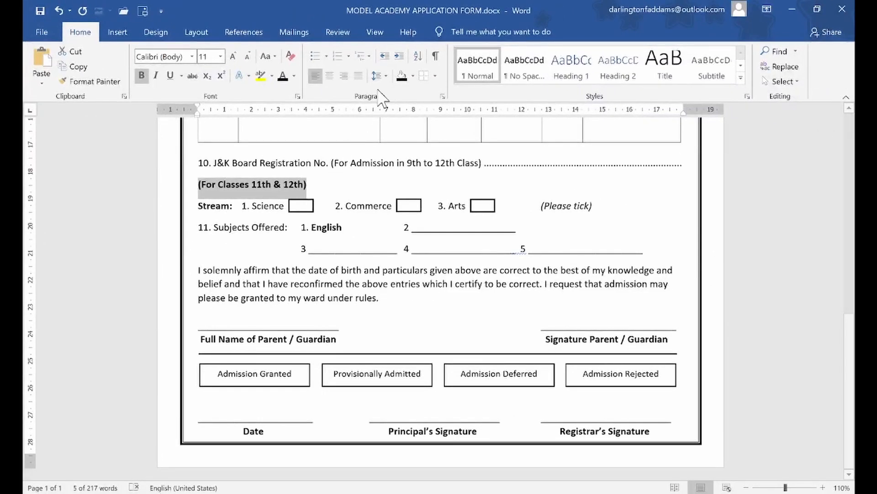
left_click(535, 2)
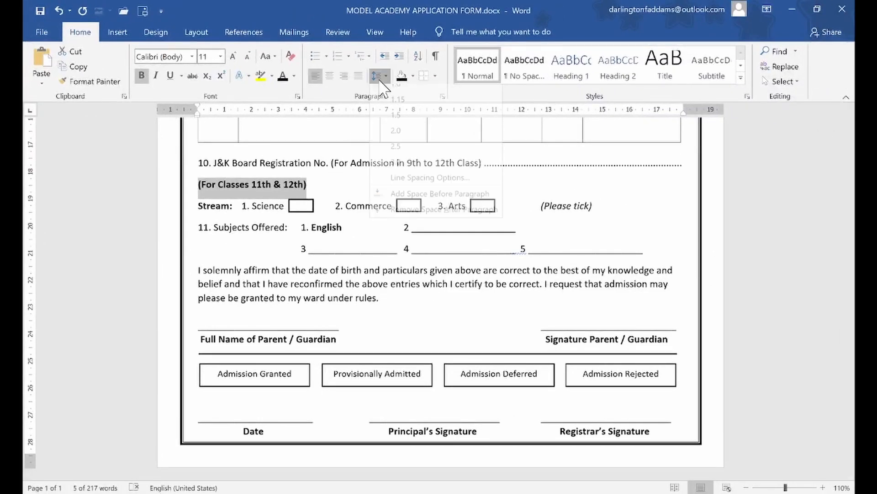
left_click(379, 218)
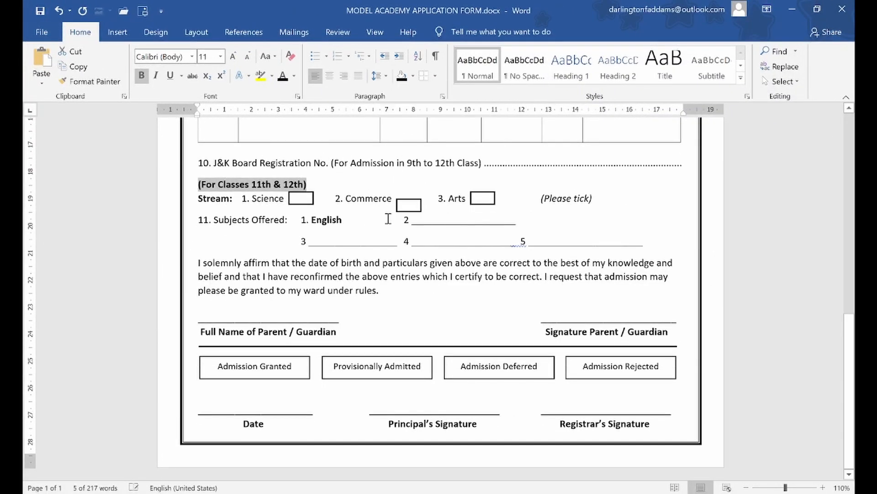
left_click(304, 222)
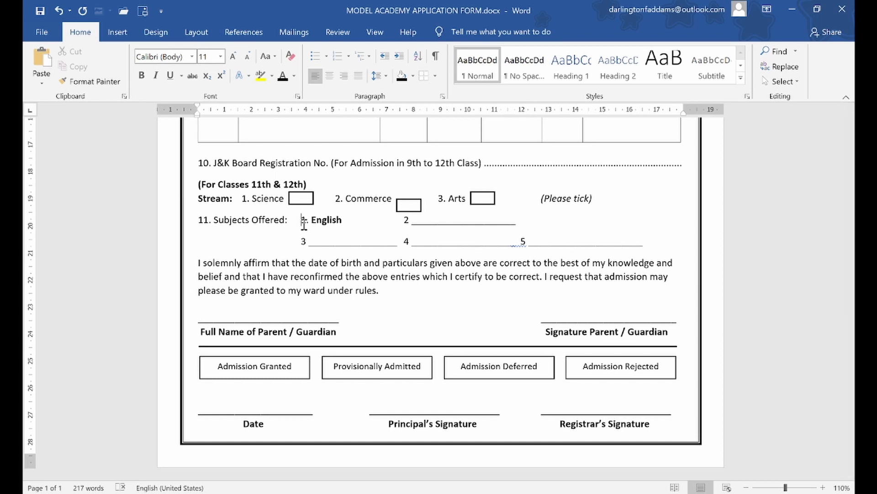
key("ctrl+z")
left_click(292, 186)
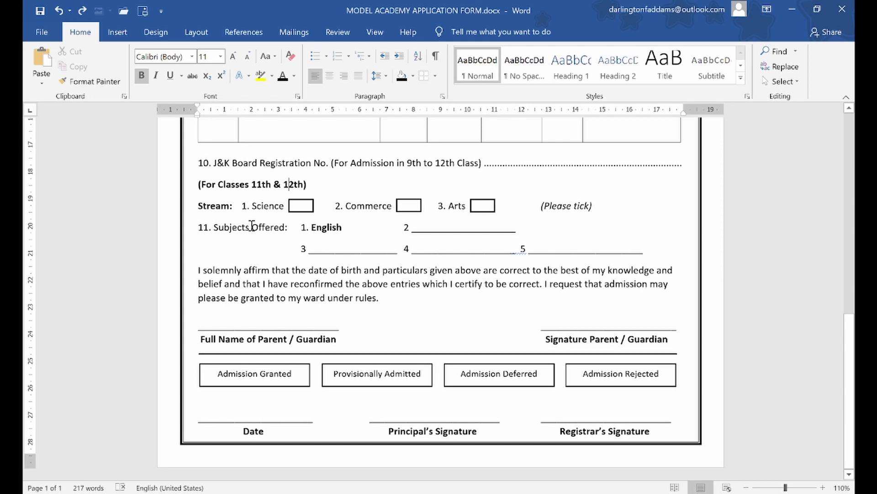
Reduce the blank lines in the empty S. No. cell of the academic record table to 10 pt
scroll(252, 226, "up", 3)
left_click(218, 183)
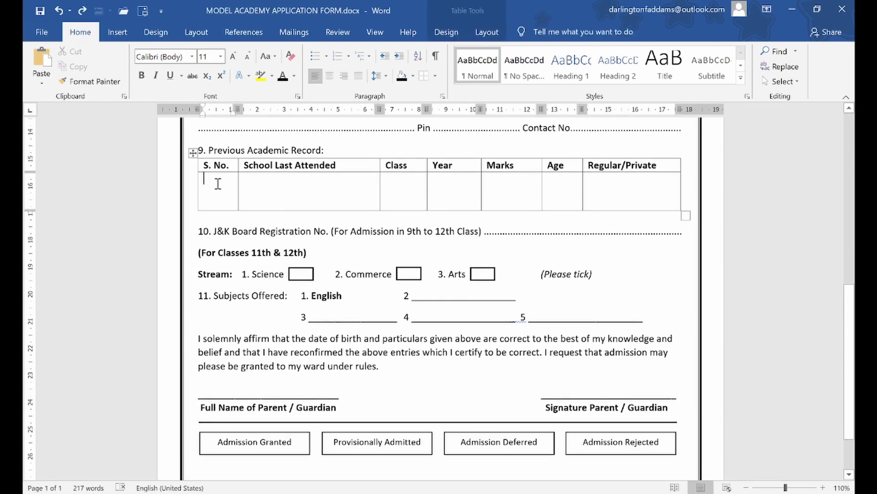
key("shift+Down")
key("shift+Down")
key("shift+Down")
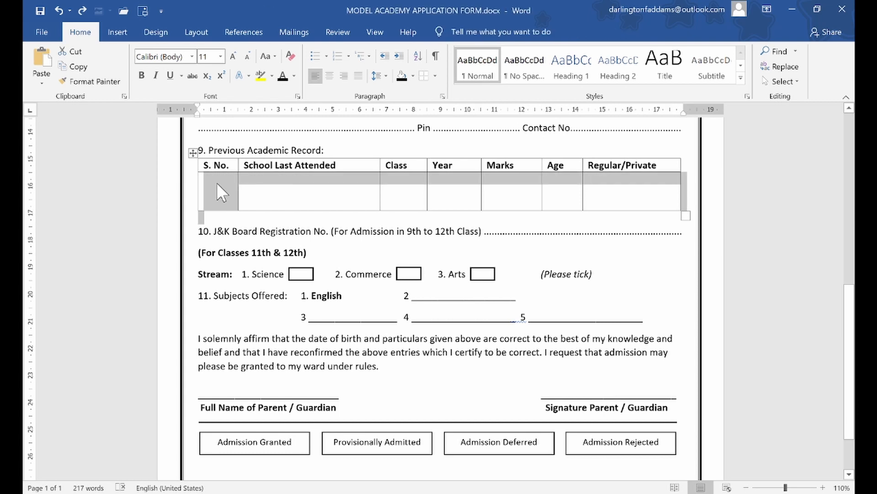
key("shift+Up")
key("shift+Up")
key("shift+Up")
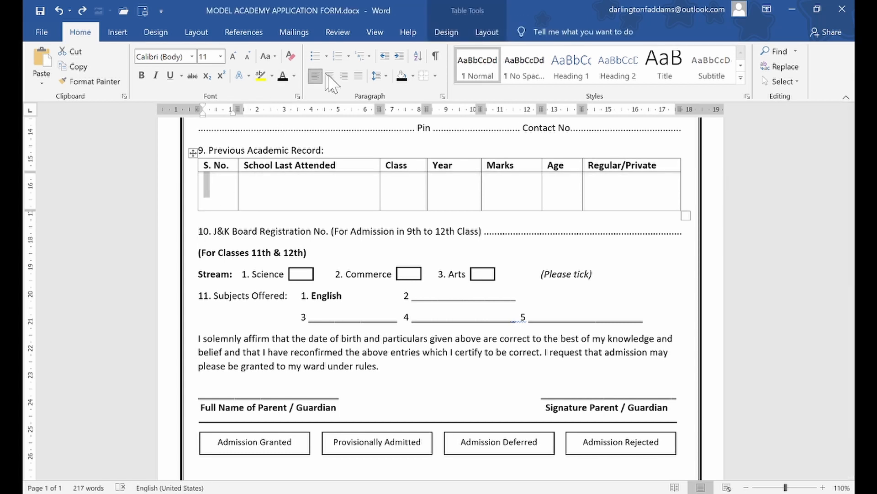
left_click(376, 78)
left_click(373, 76)
left_click(247, 57)
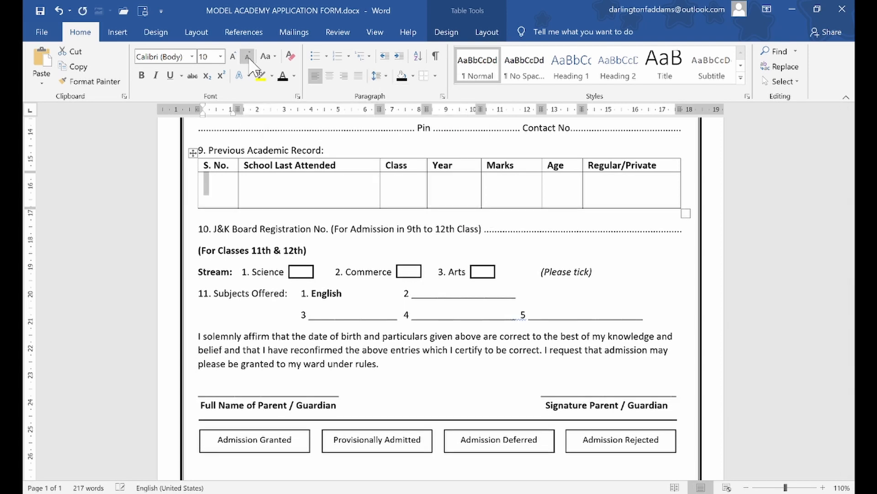
Check how the lower part of the form, from the academic record to the signature labels, fits inside the page border
scroll(268, 160, "down", 2)
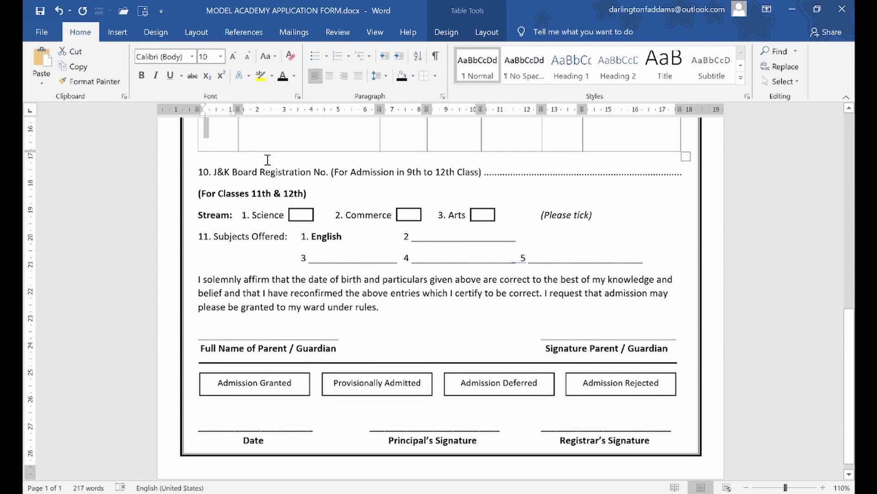
left_click(284, 215)
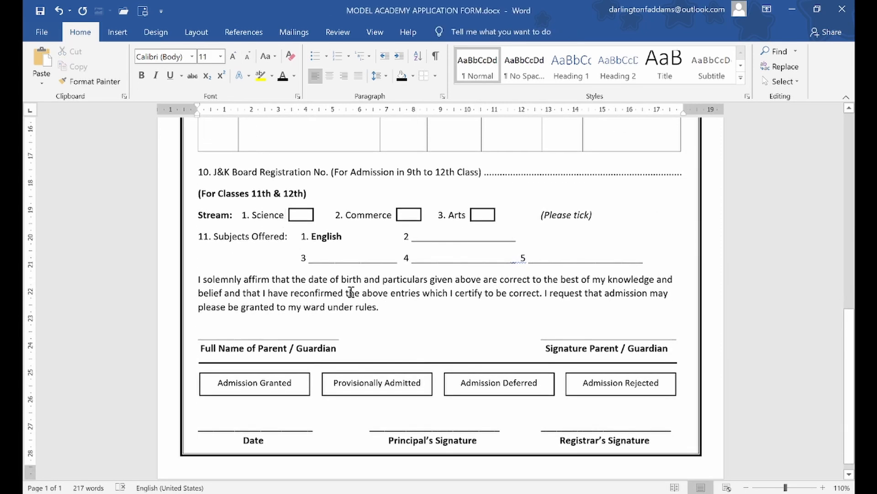
scroll(351, 291, "down", 1)
scroll(351, 291, "up", 8)
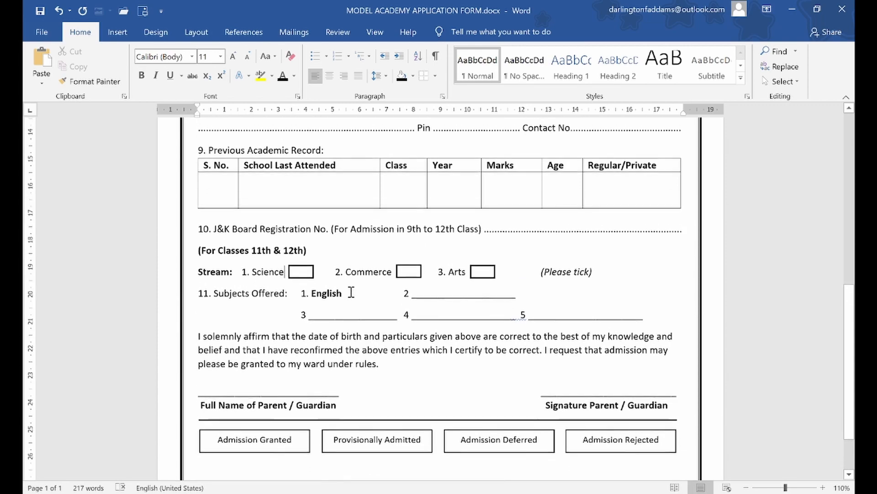
Look over the form from the header to the signature labels and save the document
scroll(351, 291, "up", 9)
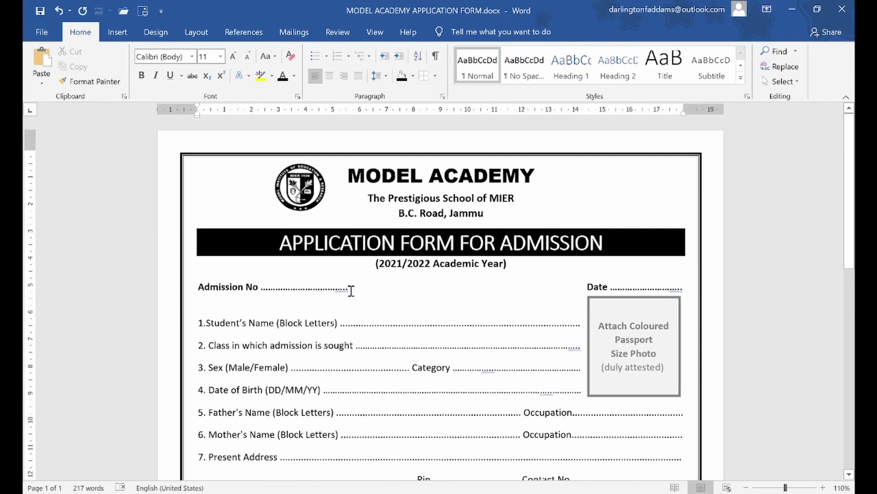
scroll(329, 303, "down", 20)
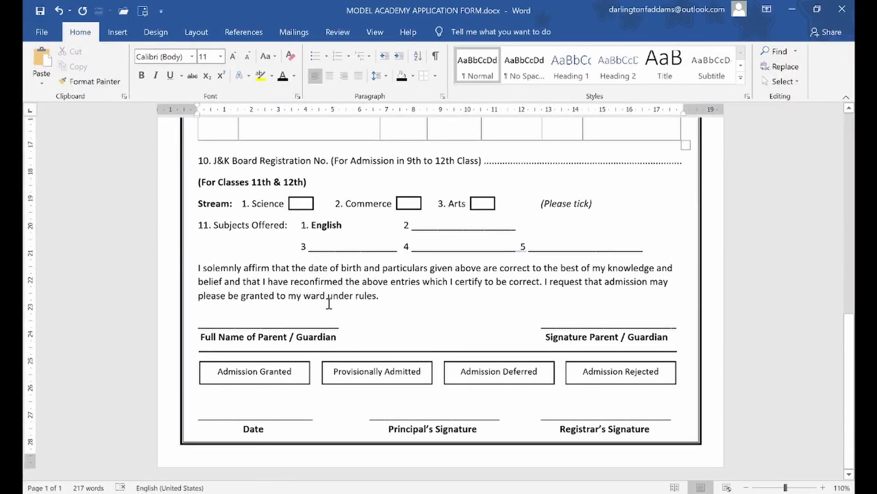
scroll(329, 303, "up", 20)
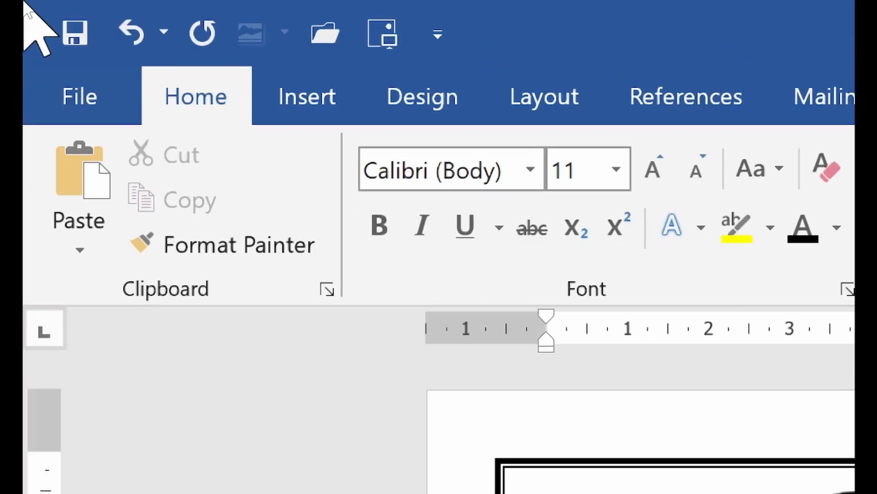
left_click(73, 36)
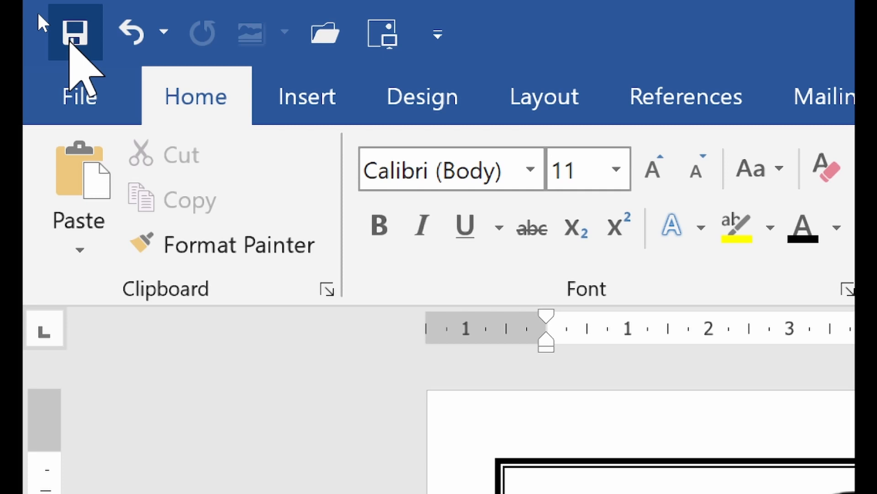
Save a PDF copy of the form in the Class Works folder as MODEL ACADEMY APPLICATION FORM.pdf
left_click(78, 98)
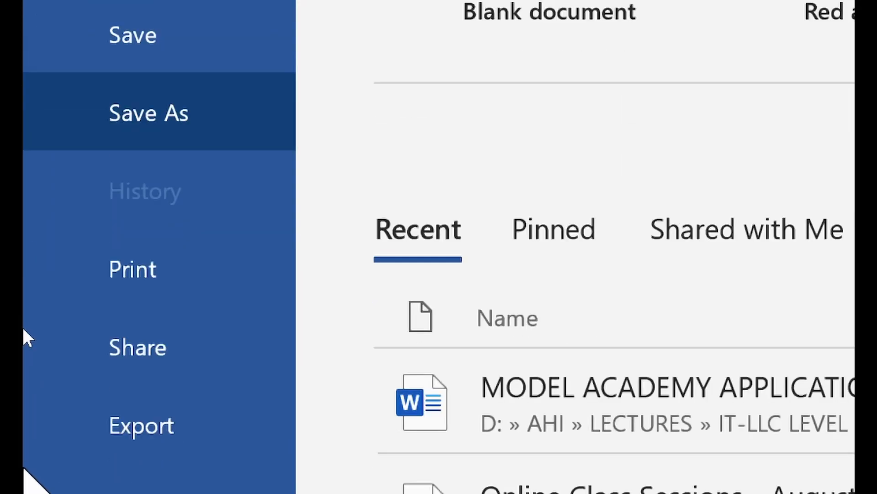
left_click(165, 124)
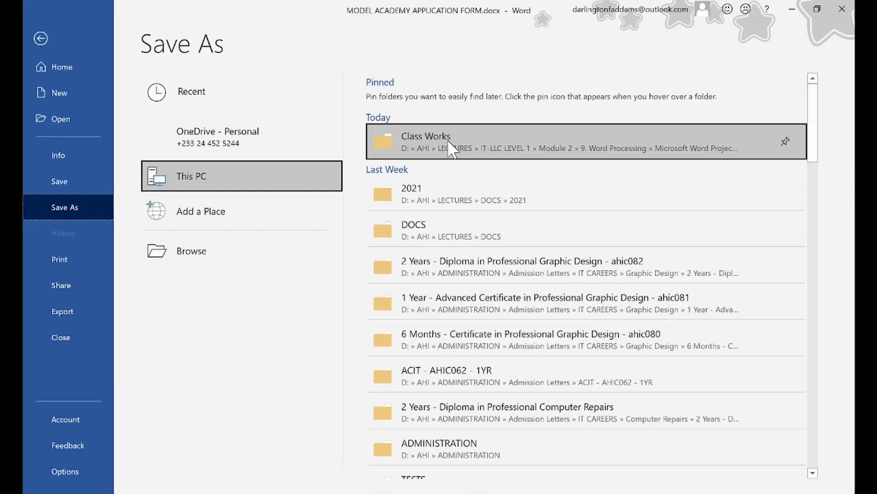
left_click(455, 136)
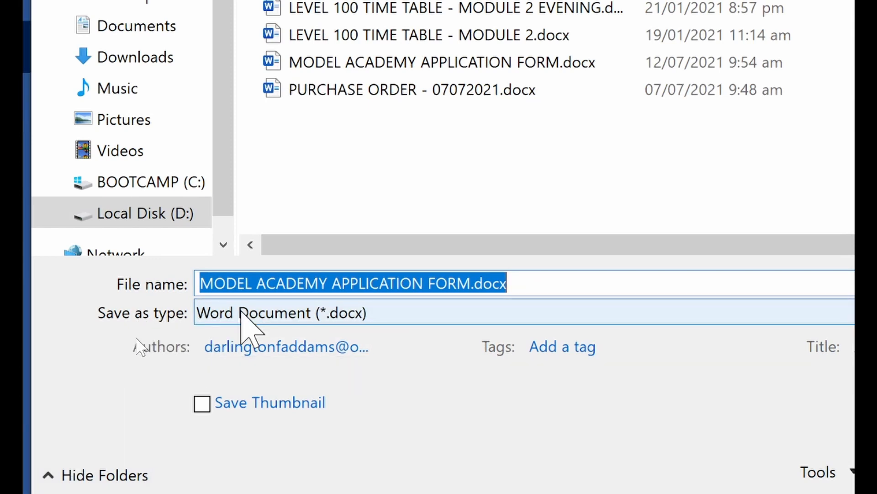
left_click(255, 313)
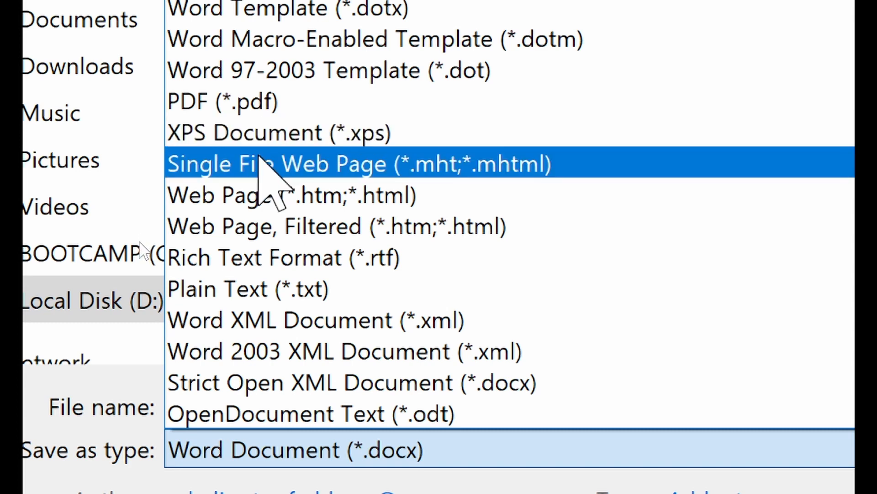
left_click(236, 102)
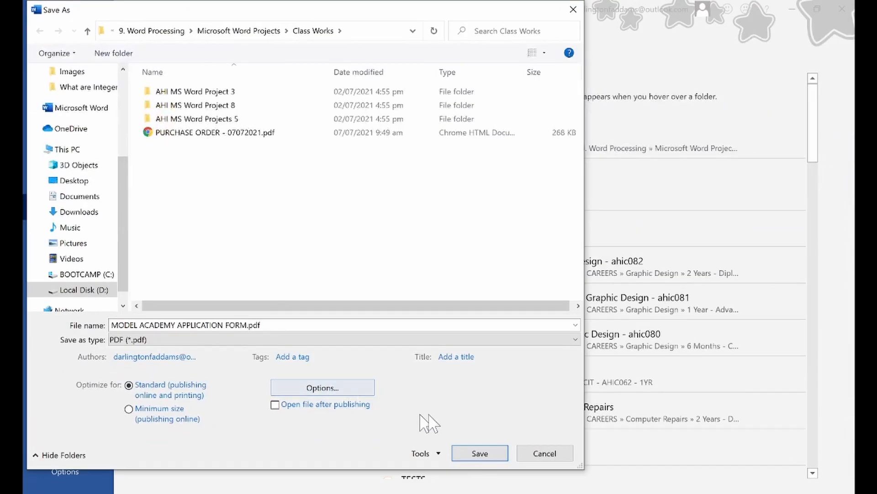
left_click(480, 453)
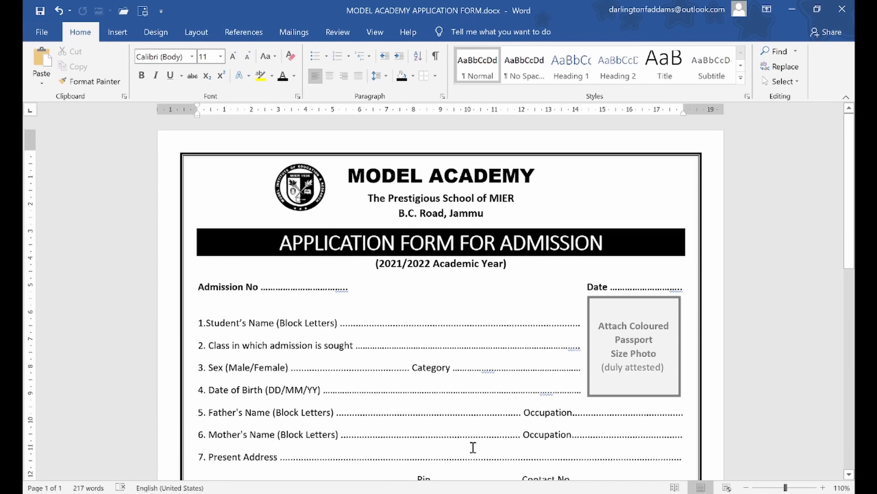
Minimise the form document, switch to Notepad and close its untitled text without saving
left_click(793, 8)
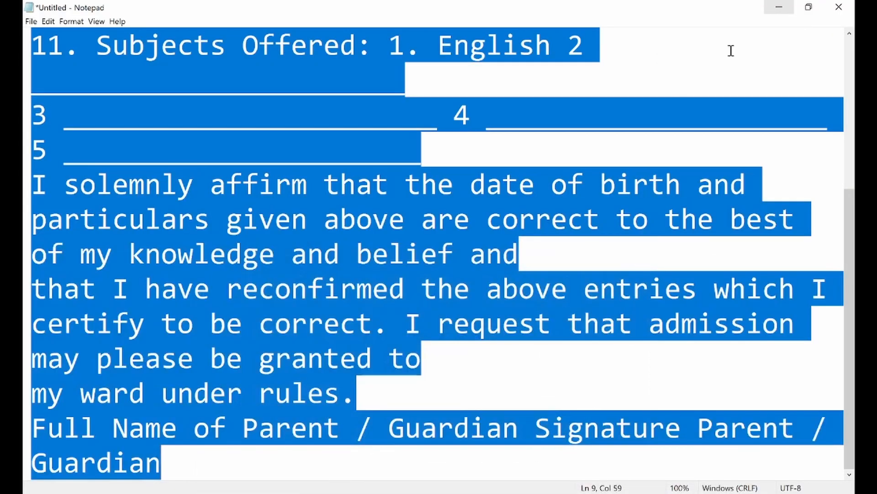
left_click(839, 7)
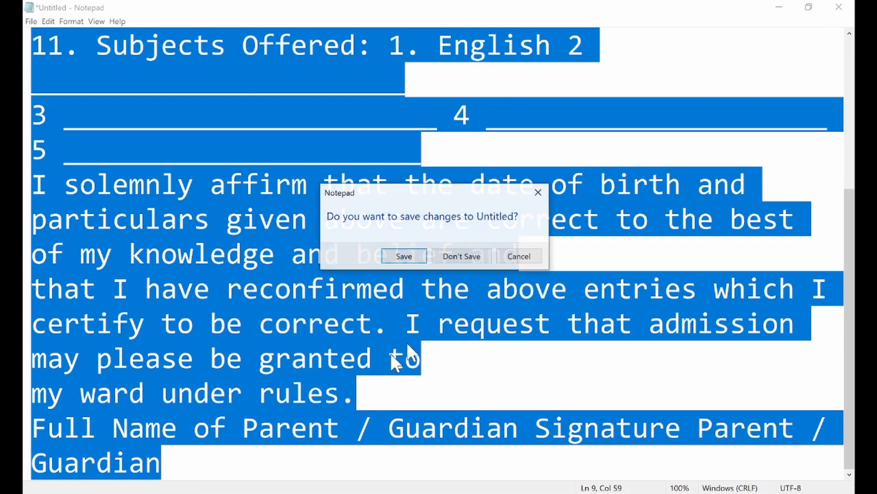
left_click(471, 256)
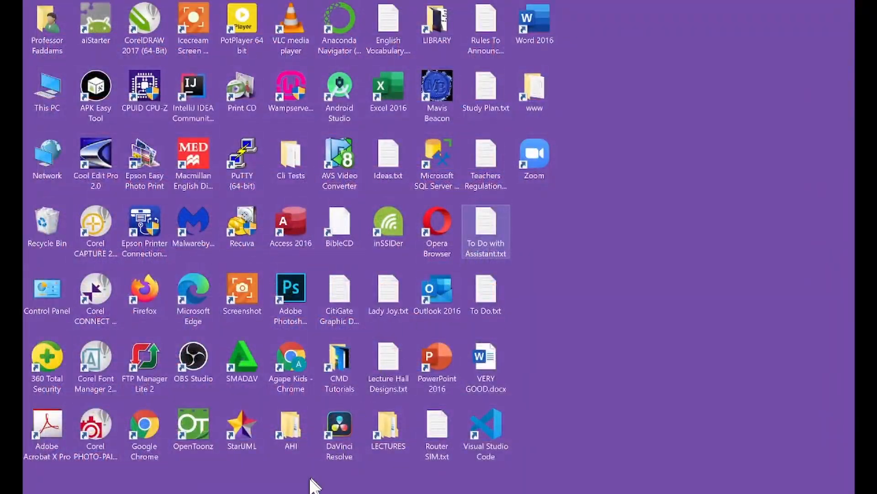
Switch to File Explorer and open MODEL ACADEMY APPLICATION FORM.pdf from the Class Works folder in Microsoft Word Projects
left_click(312, 493)
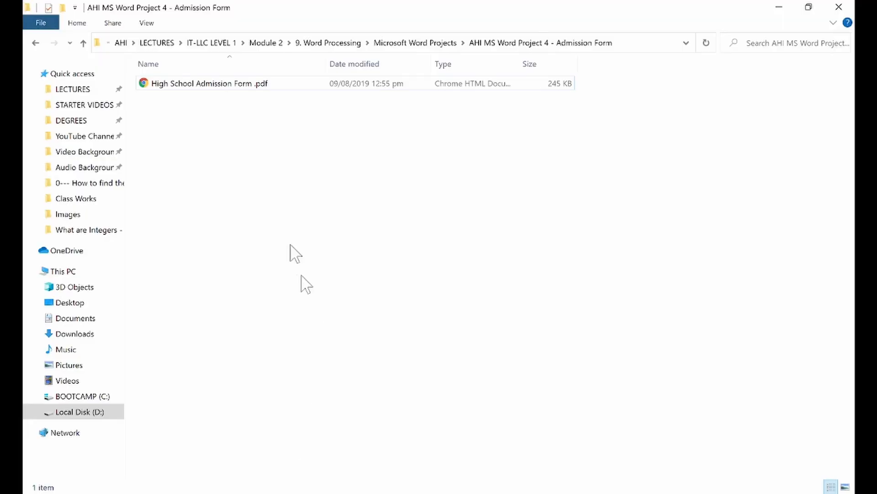
left_click(442, 44)
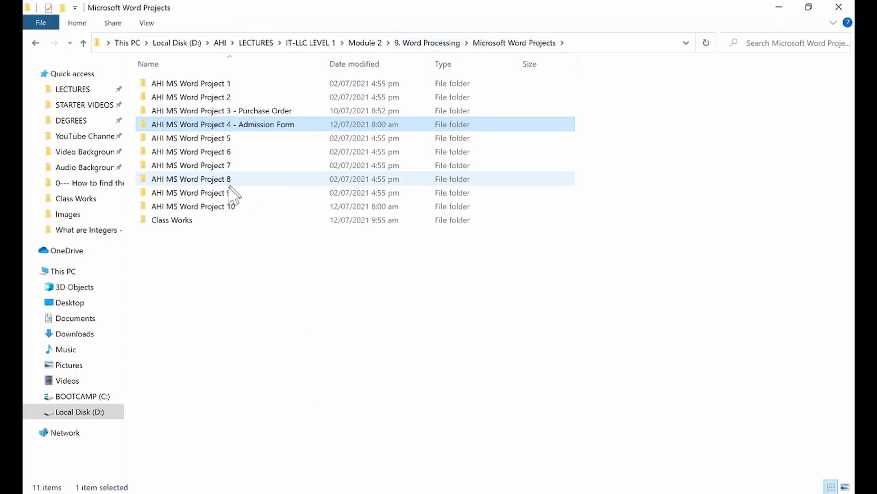
double_click(201, 220)
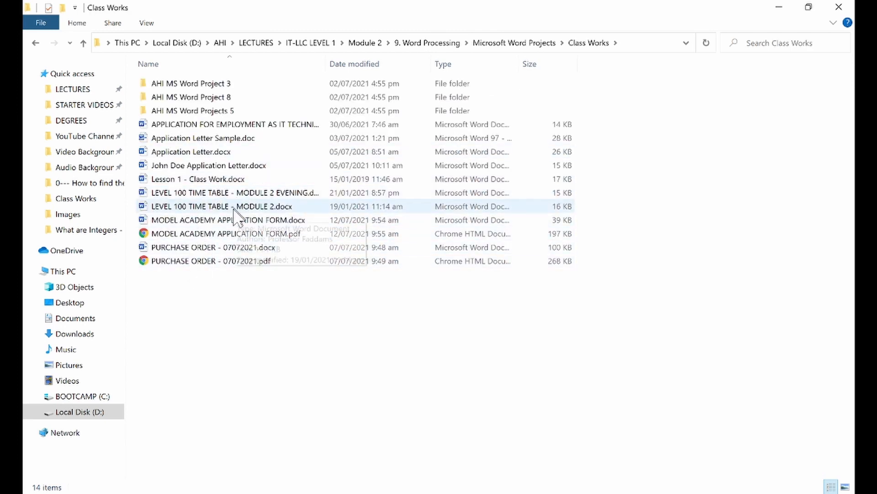
left_click(218, 234)
double_click(218, 234)
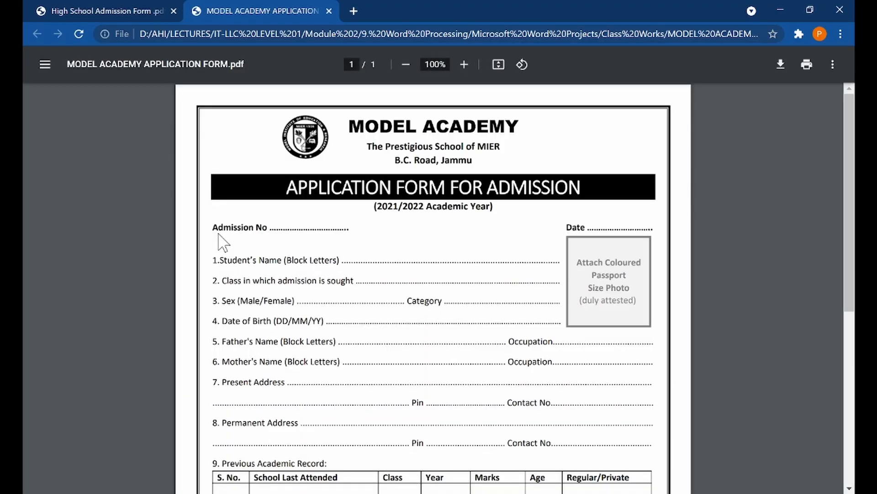
Examine the exported PDF's layout, including the photo box alignment and the signature labels, and close the file
scroll(504, 255, "down", 1)
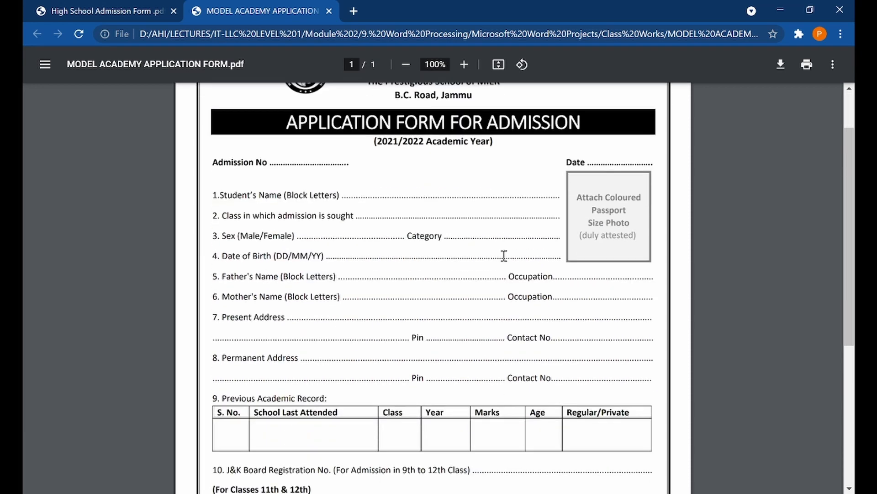
scroll(505, 256, "down", 1)
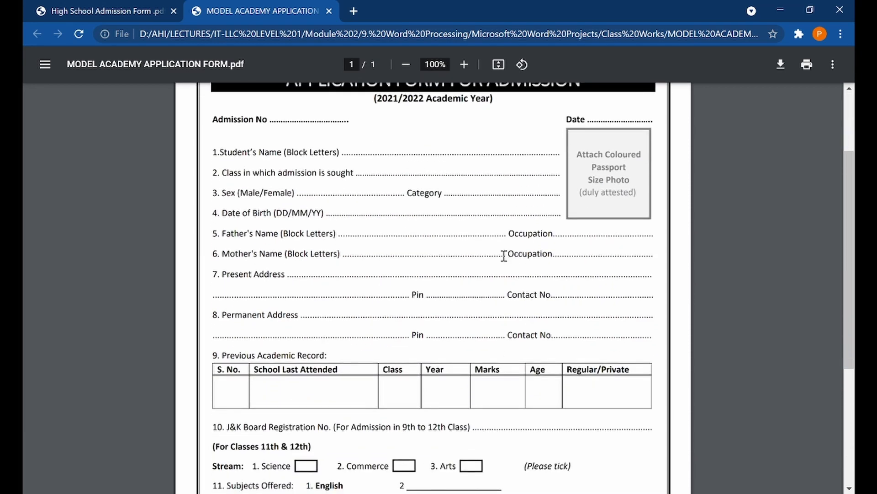
scroll(504, 255, "down", 5)
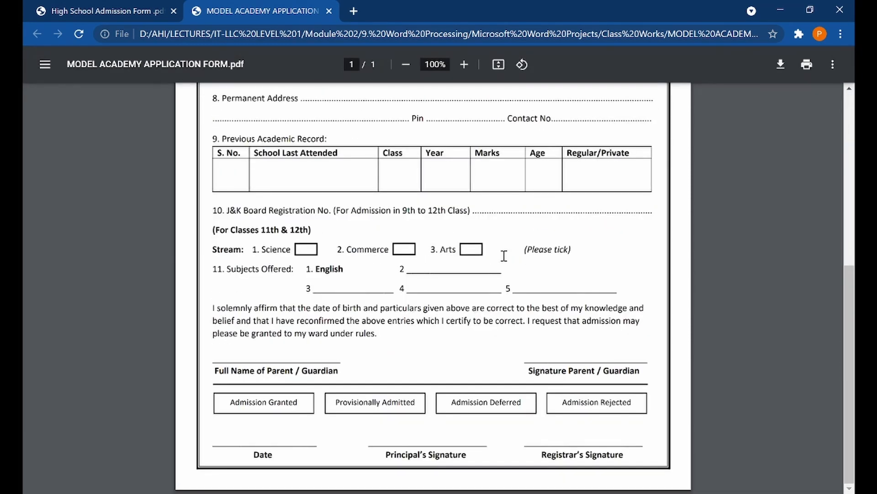
scroll(504, 256, "up", 8)
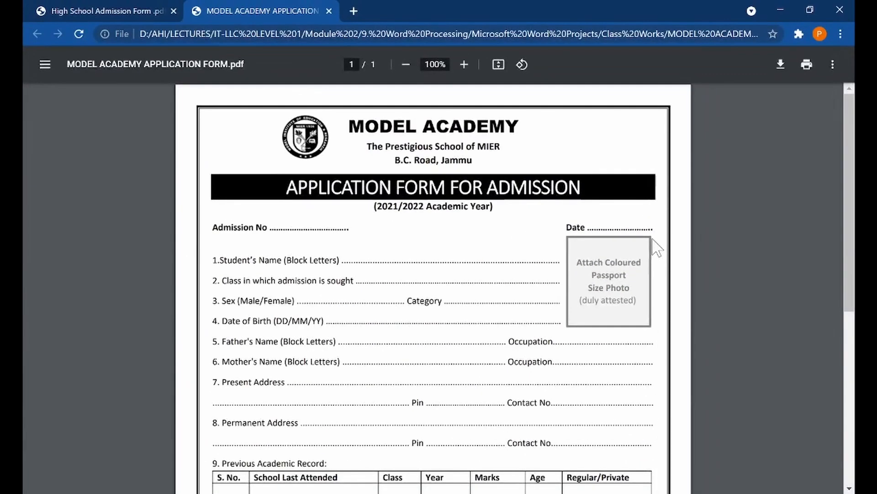
left_click(333, 11)
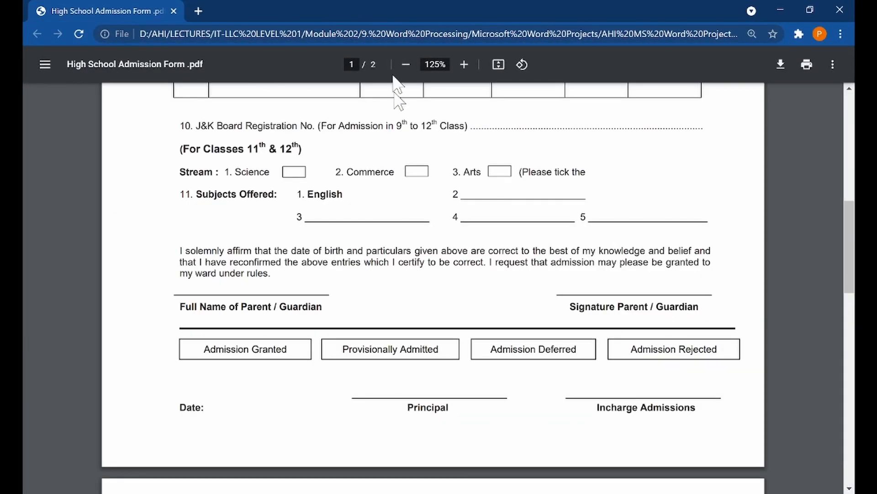
Switch back to Word and nudge the passport photo box slightly right to align its edge with the end of the Date line
left_click(343, 492)
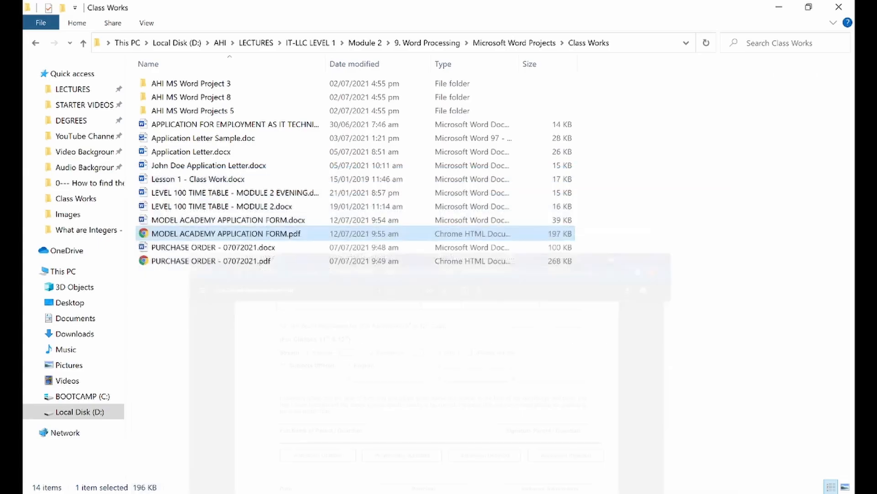
left_click(366, 492)
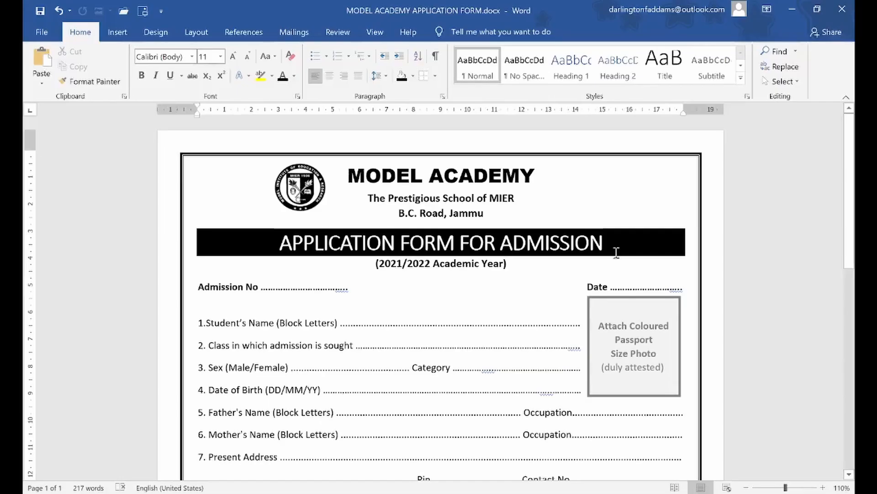
left_click(668, 301)
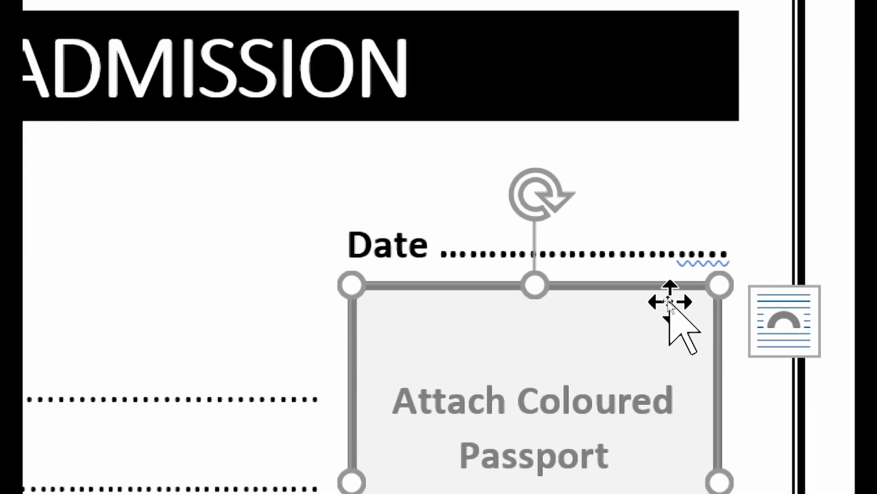
key("ctrl+Right")
key("ctrl+Right")
key("ctrl+Right")
key("ctrl+Right")
key("ctrl+Right")
key("ctrl+Right")
key("ctrl+Right")
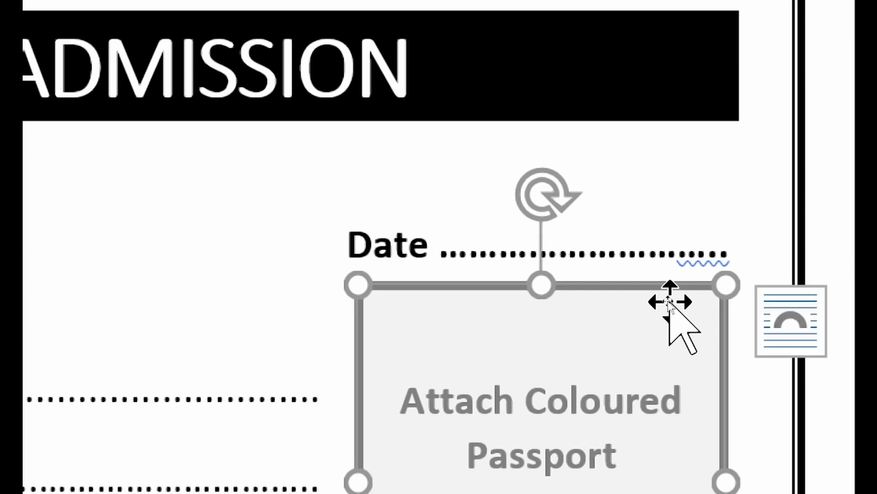
left_click(641, 241)
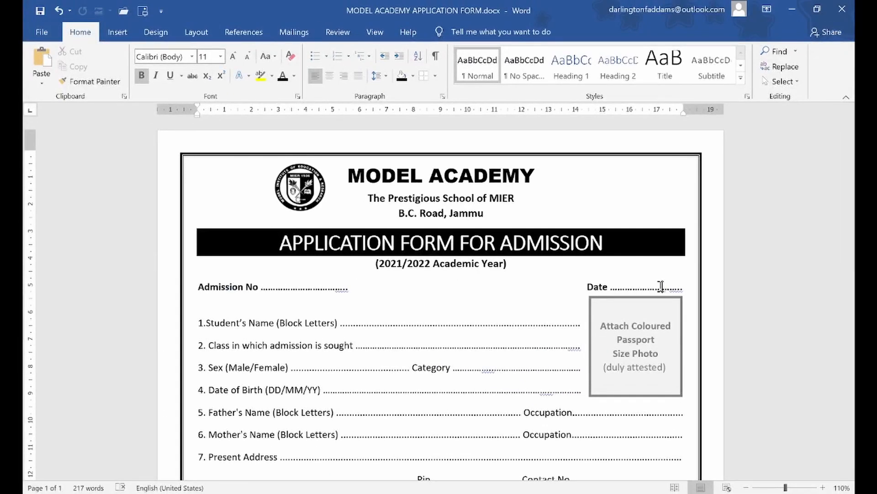
Save the document and export it again as a PDF to Class Works, replacing the existing MODEL ACADEMY APPLICATION FORM.pdf
key("ctrl+s")
left_click(33, 28)
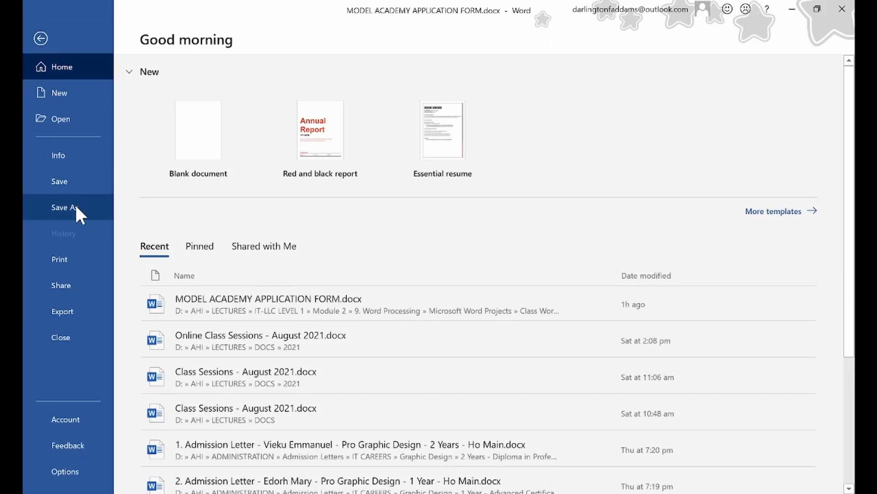
left_click(75, 206)
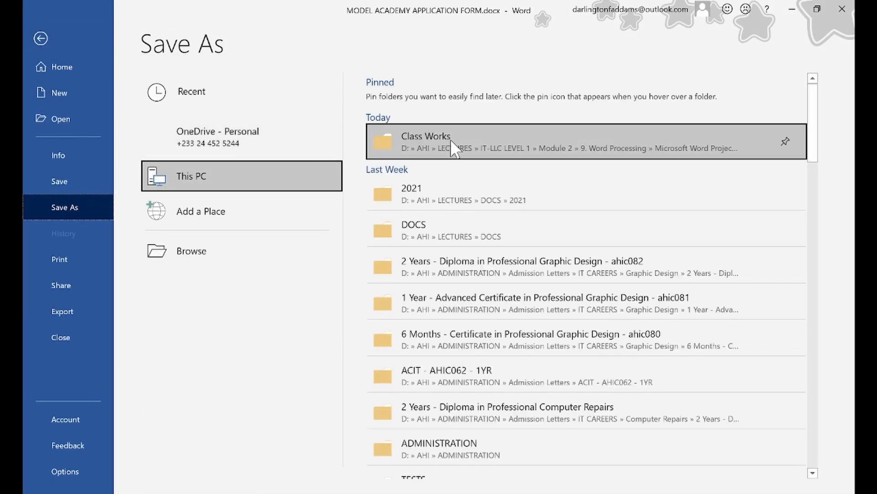
left_click(451, 139)
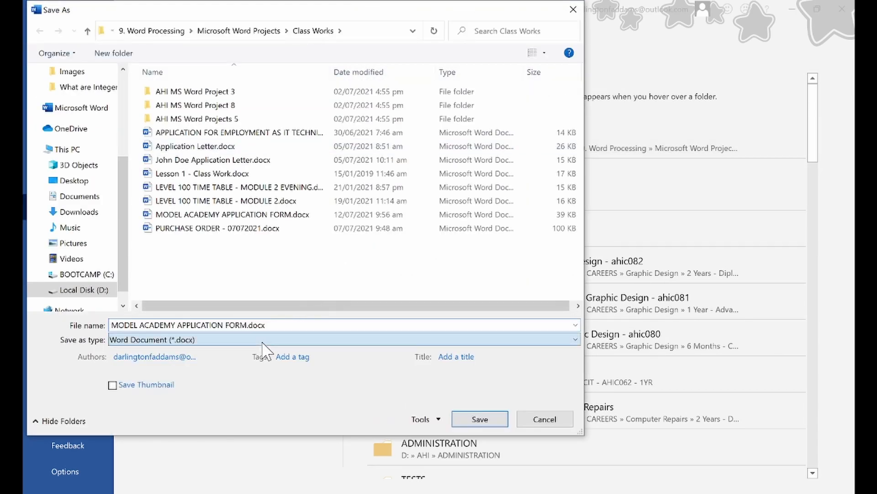
left_click(212, 340)
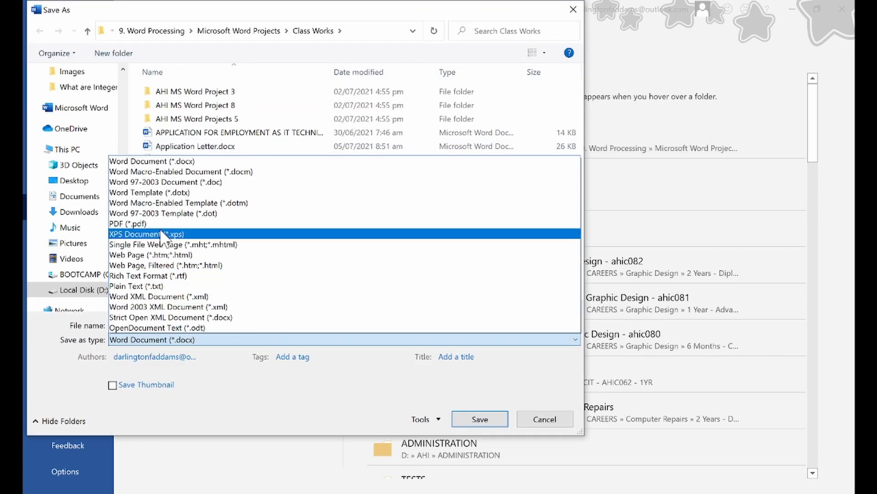
left_click(157, 224)
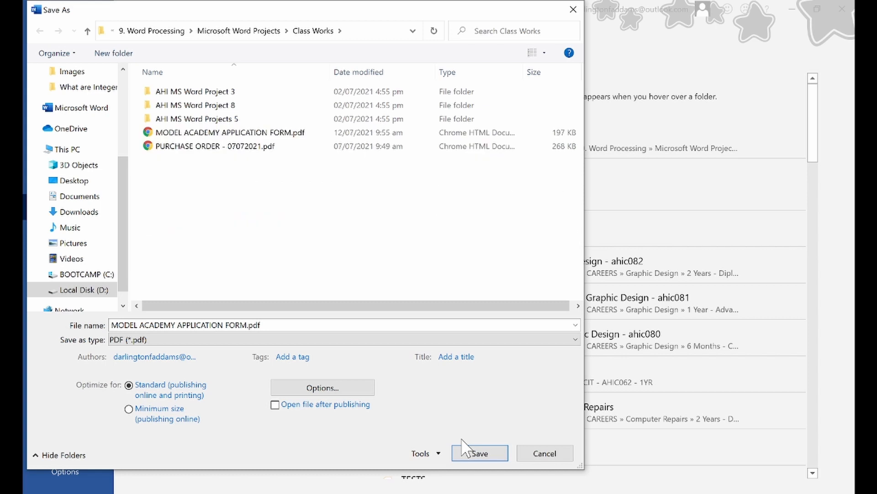
left_click(463, 439)
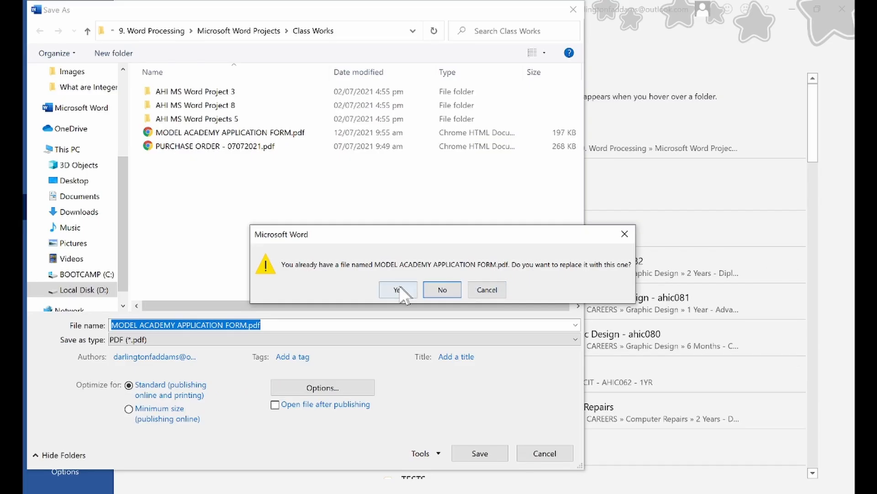
left_click(399, 289)
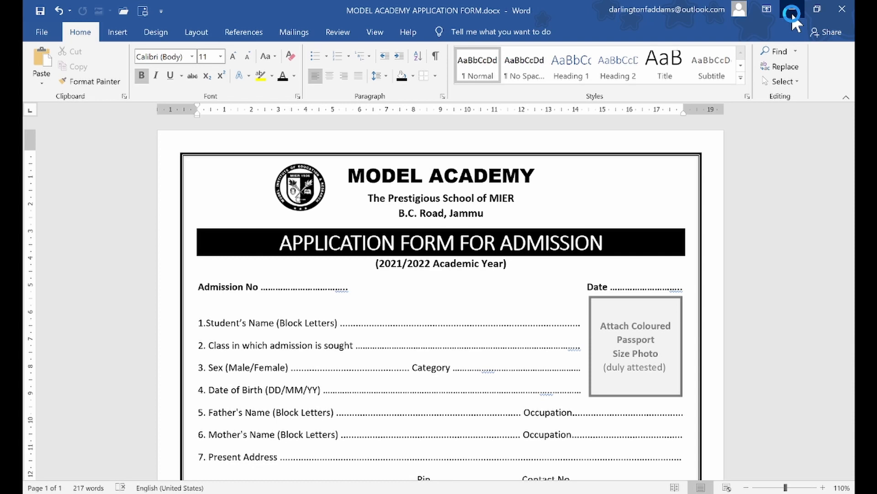
Minimise Word, check the updated PDF in the browser, and view its print preview and settings, cancelling the print
left_click(791, 11)
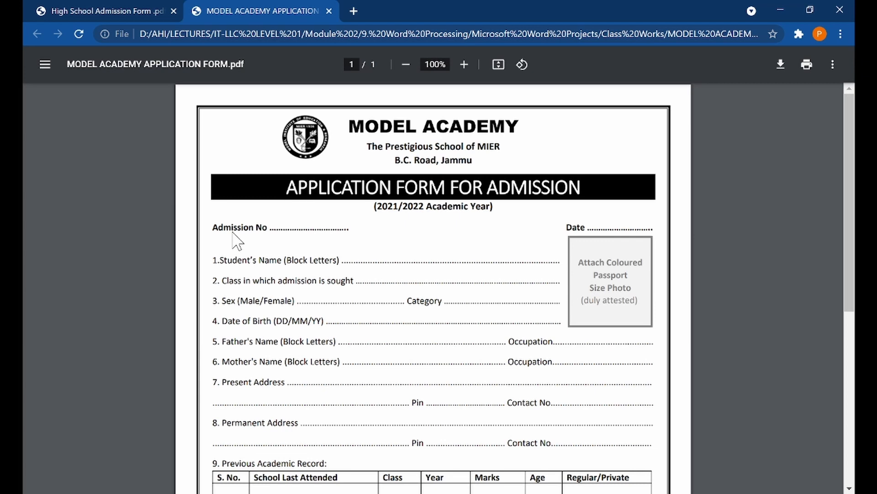
scroll(237, 241, "down", 7)
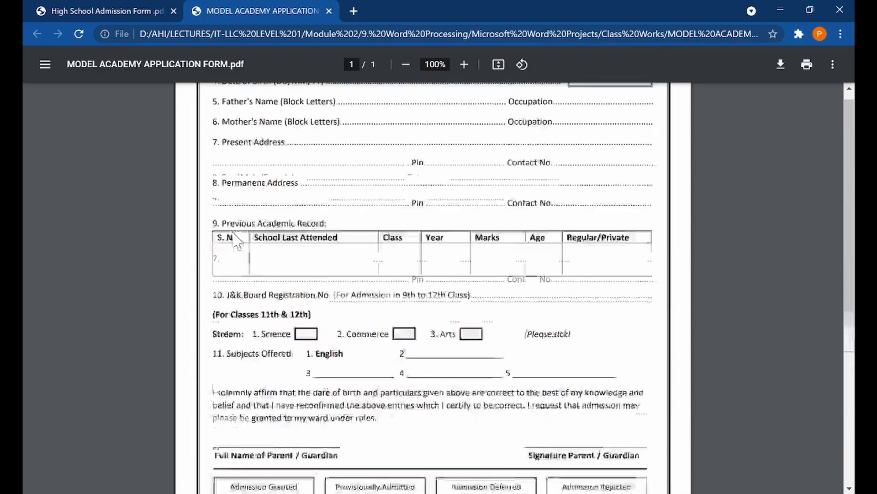
scroll(238, 241, "up", 5)
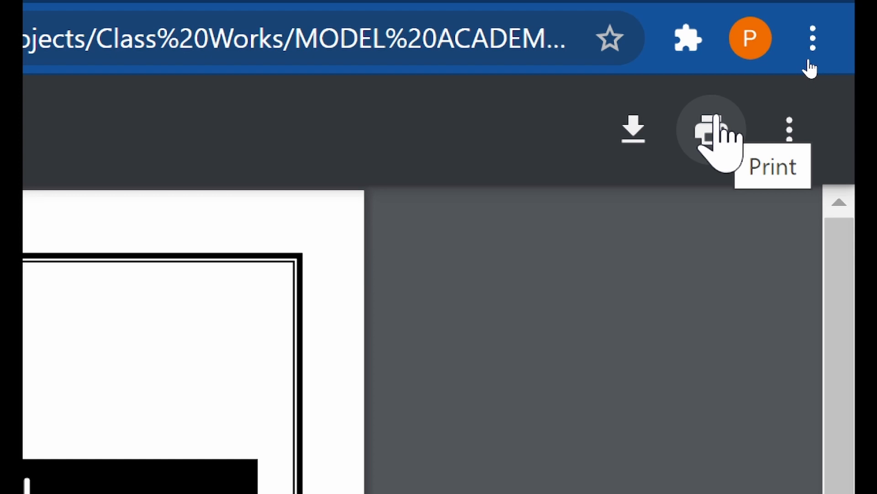
left_click(716, 118)
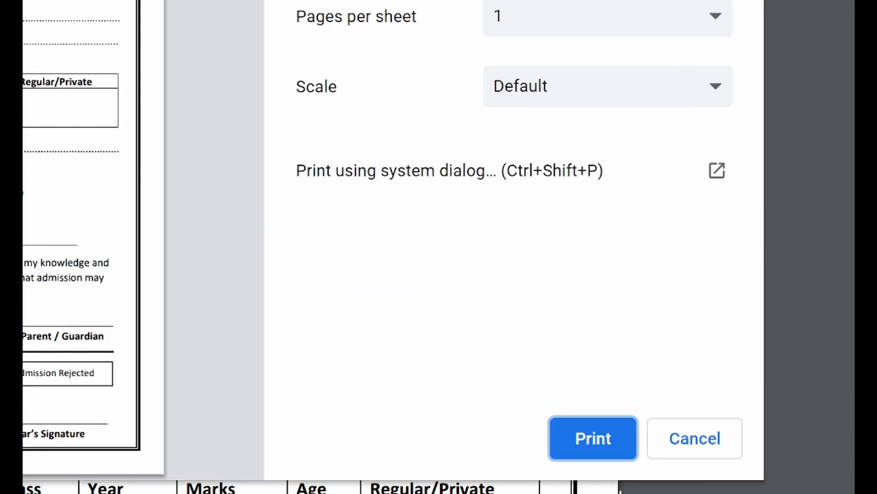
left_click(681, 457)
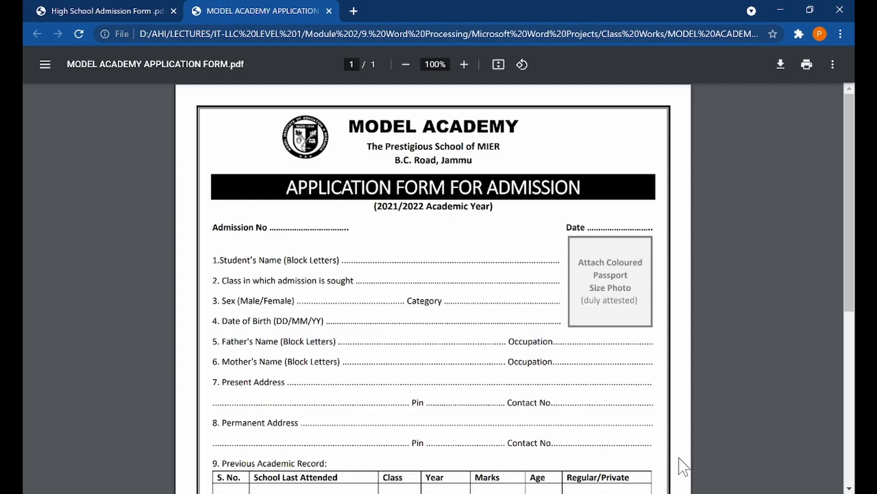